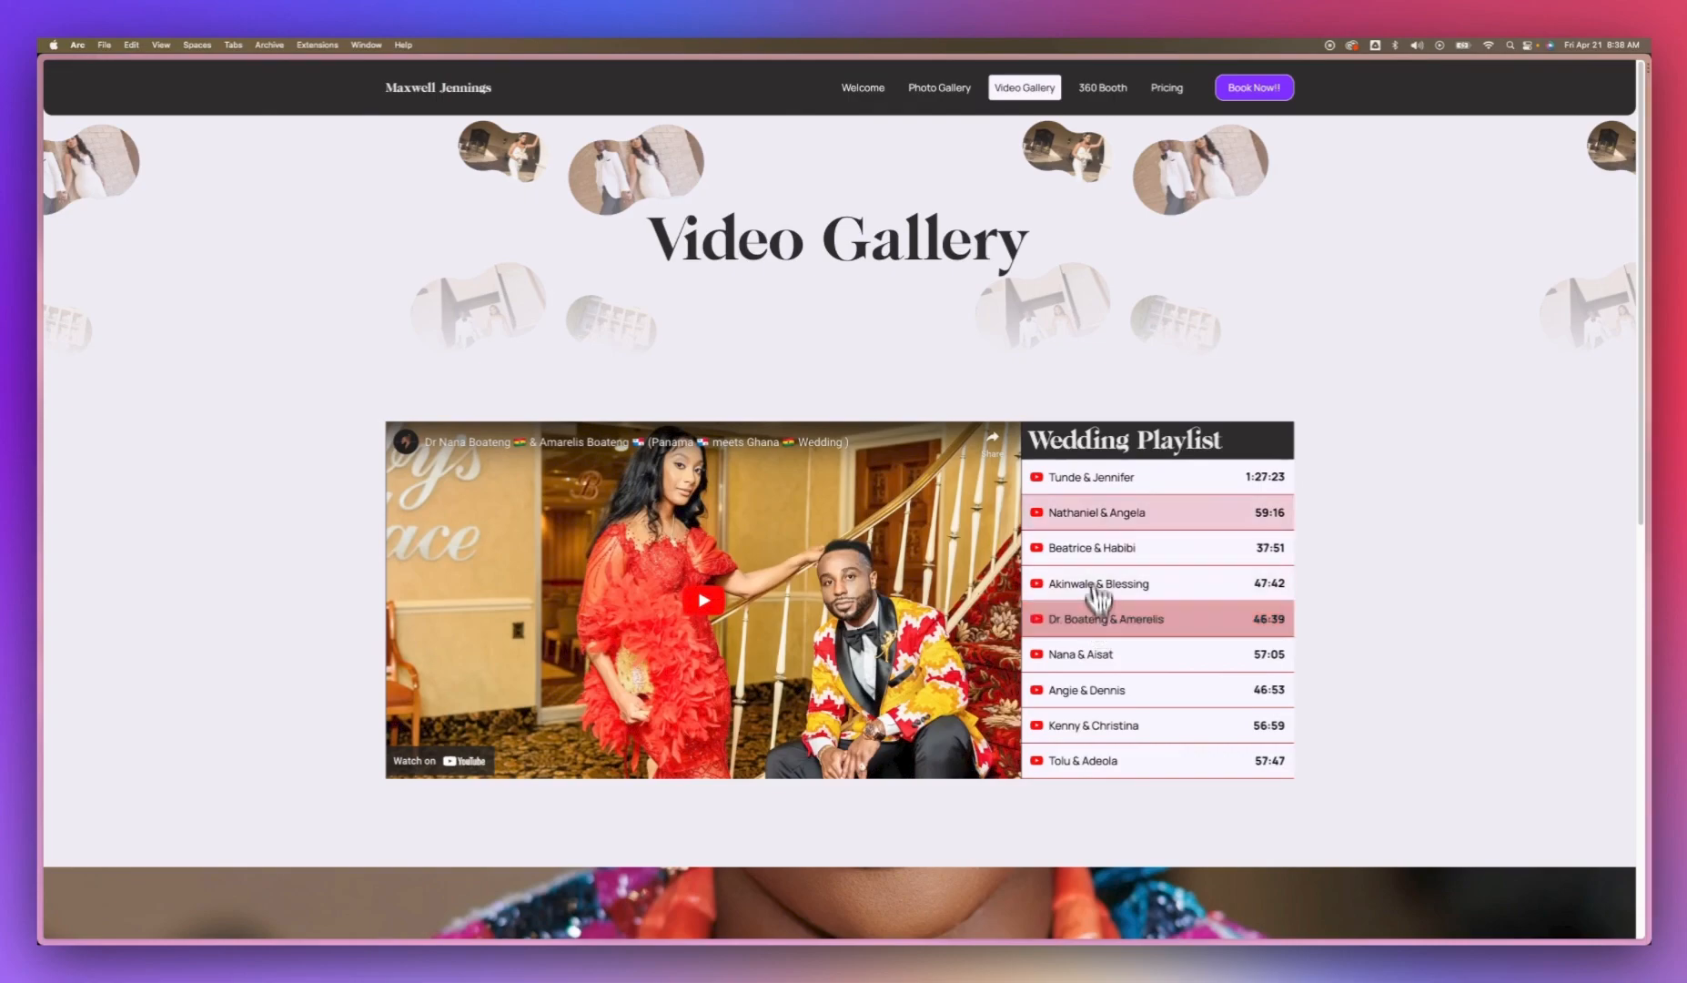
Step: Try several Wedding Playlist entries on the finished Video Gallery page to see how the featured video changes
{"action": "left_click", "coordinate": [1093, 478]}
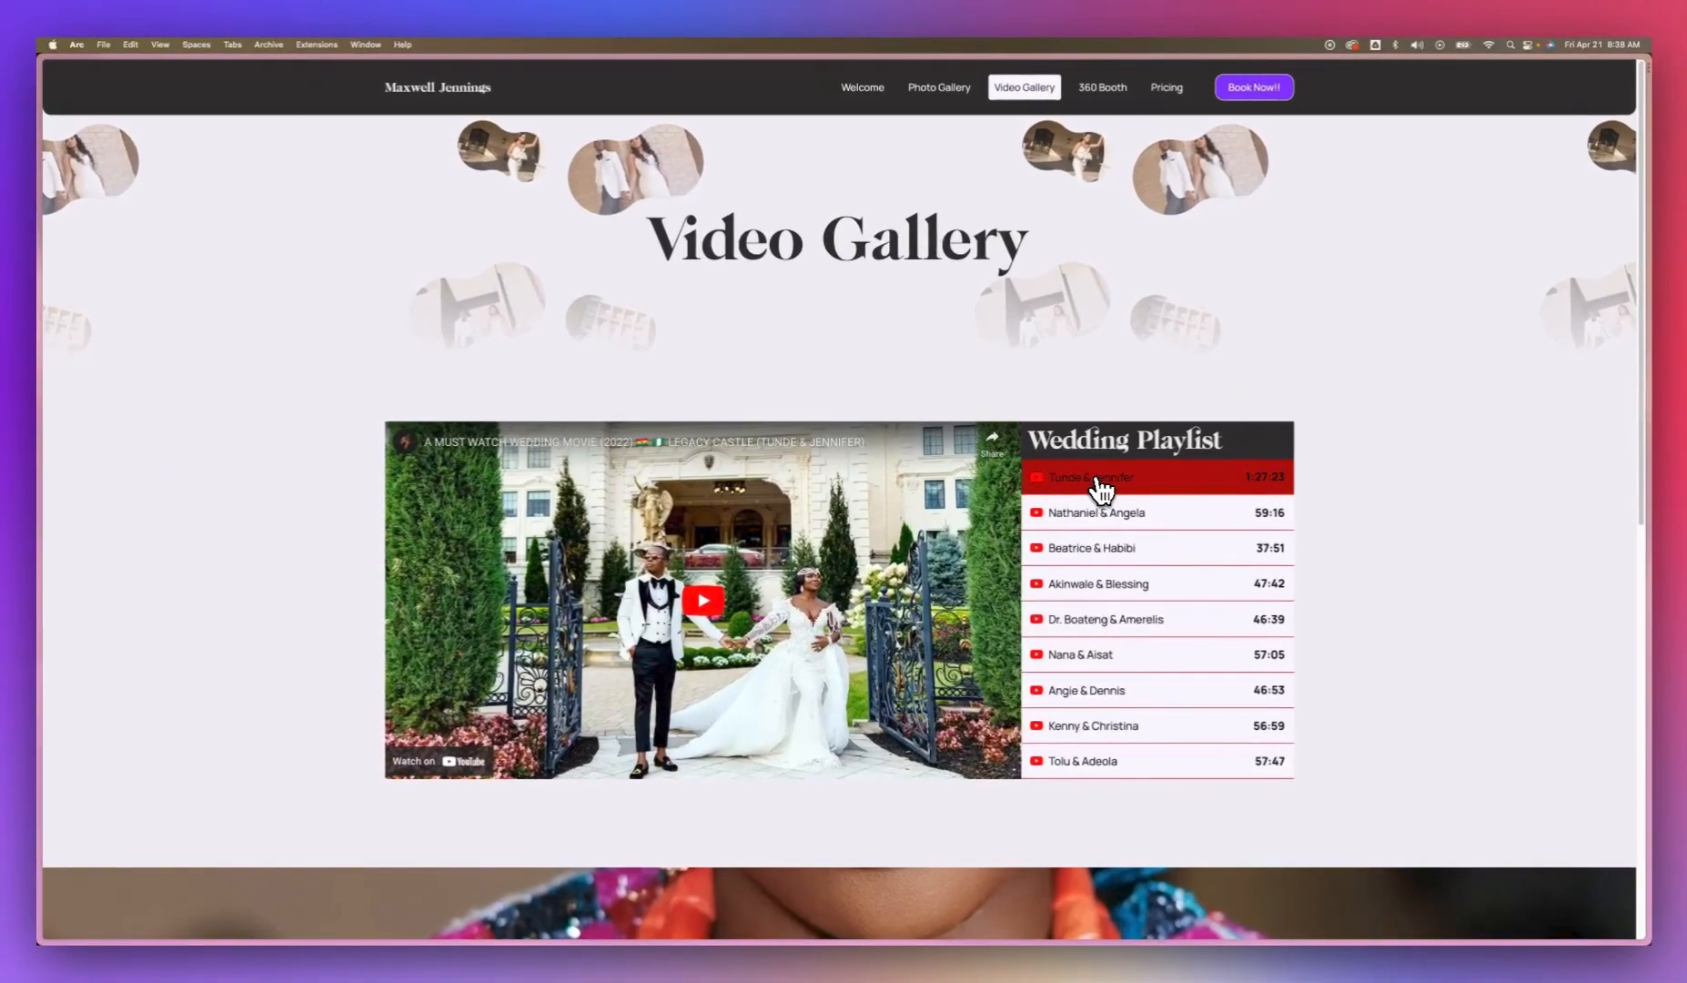
{"action": "left_click", "coordinate": [1128, 763]}
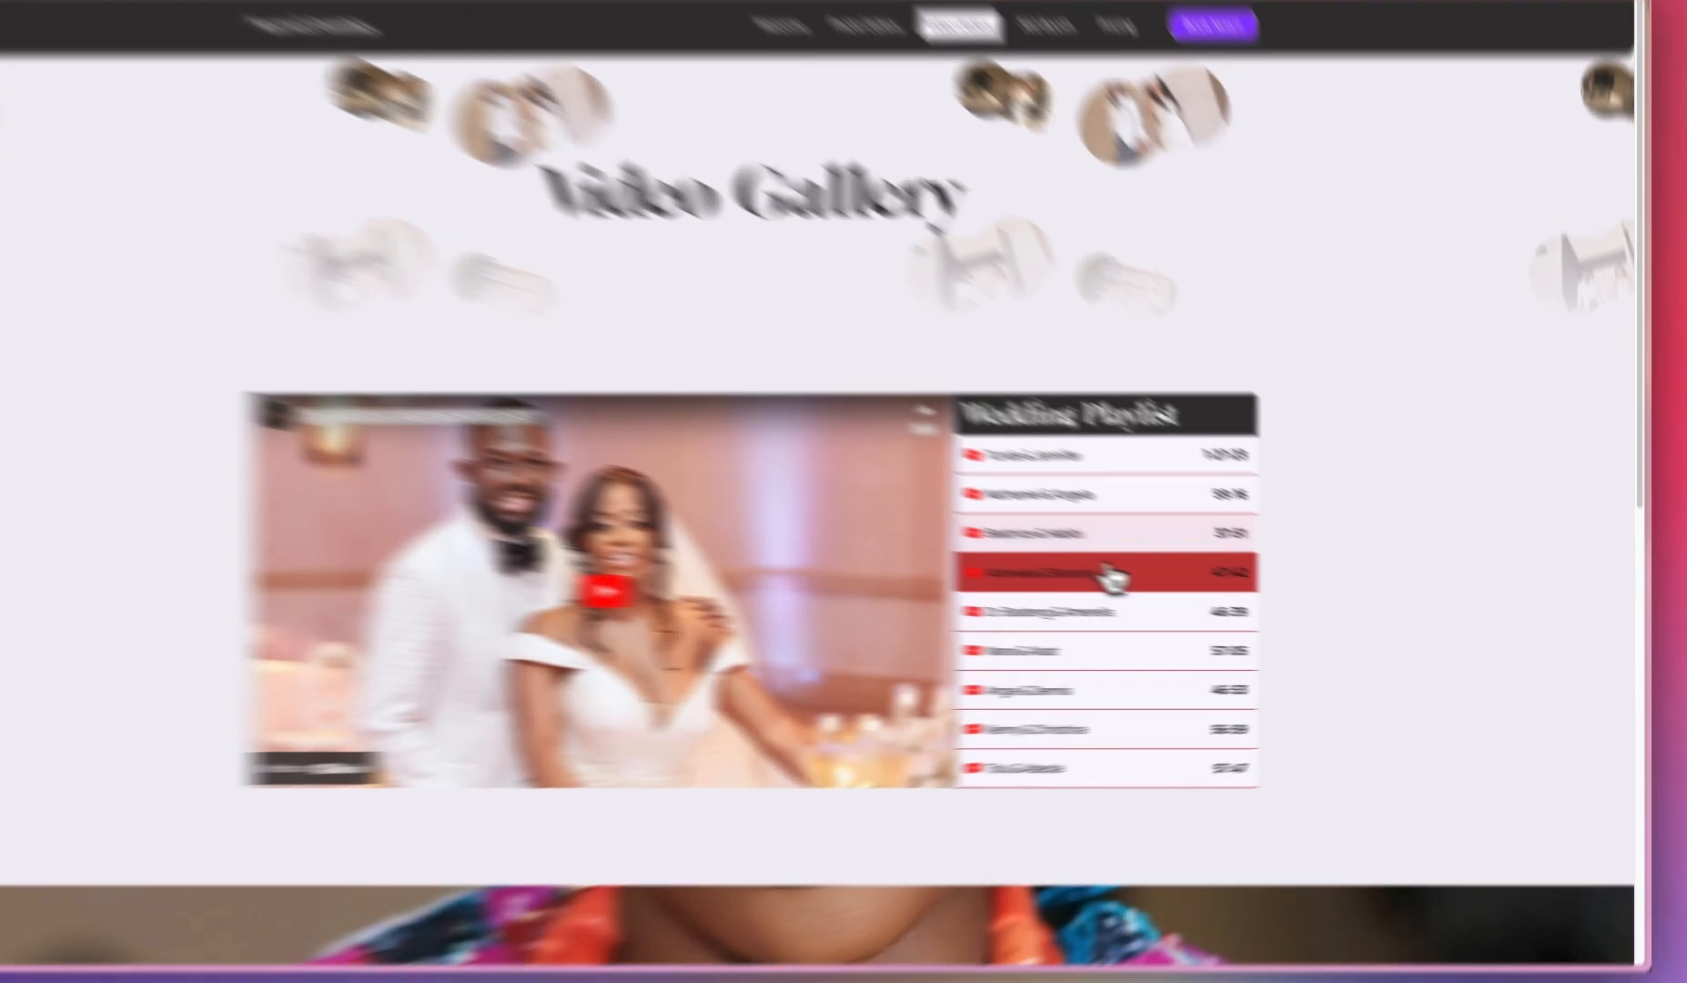
{"action": "left_click", "coordinate": [1155, 611]}
{"action": "left_click", "coordinate": [1154, 586]}
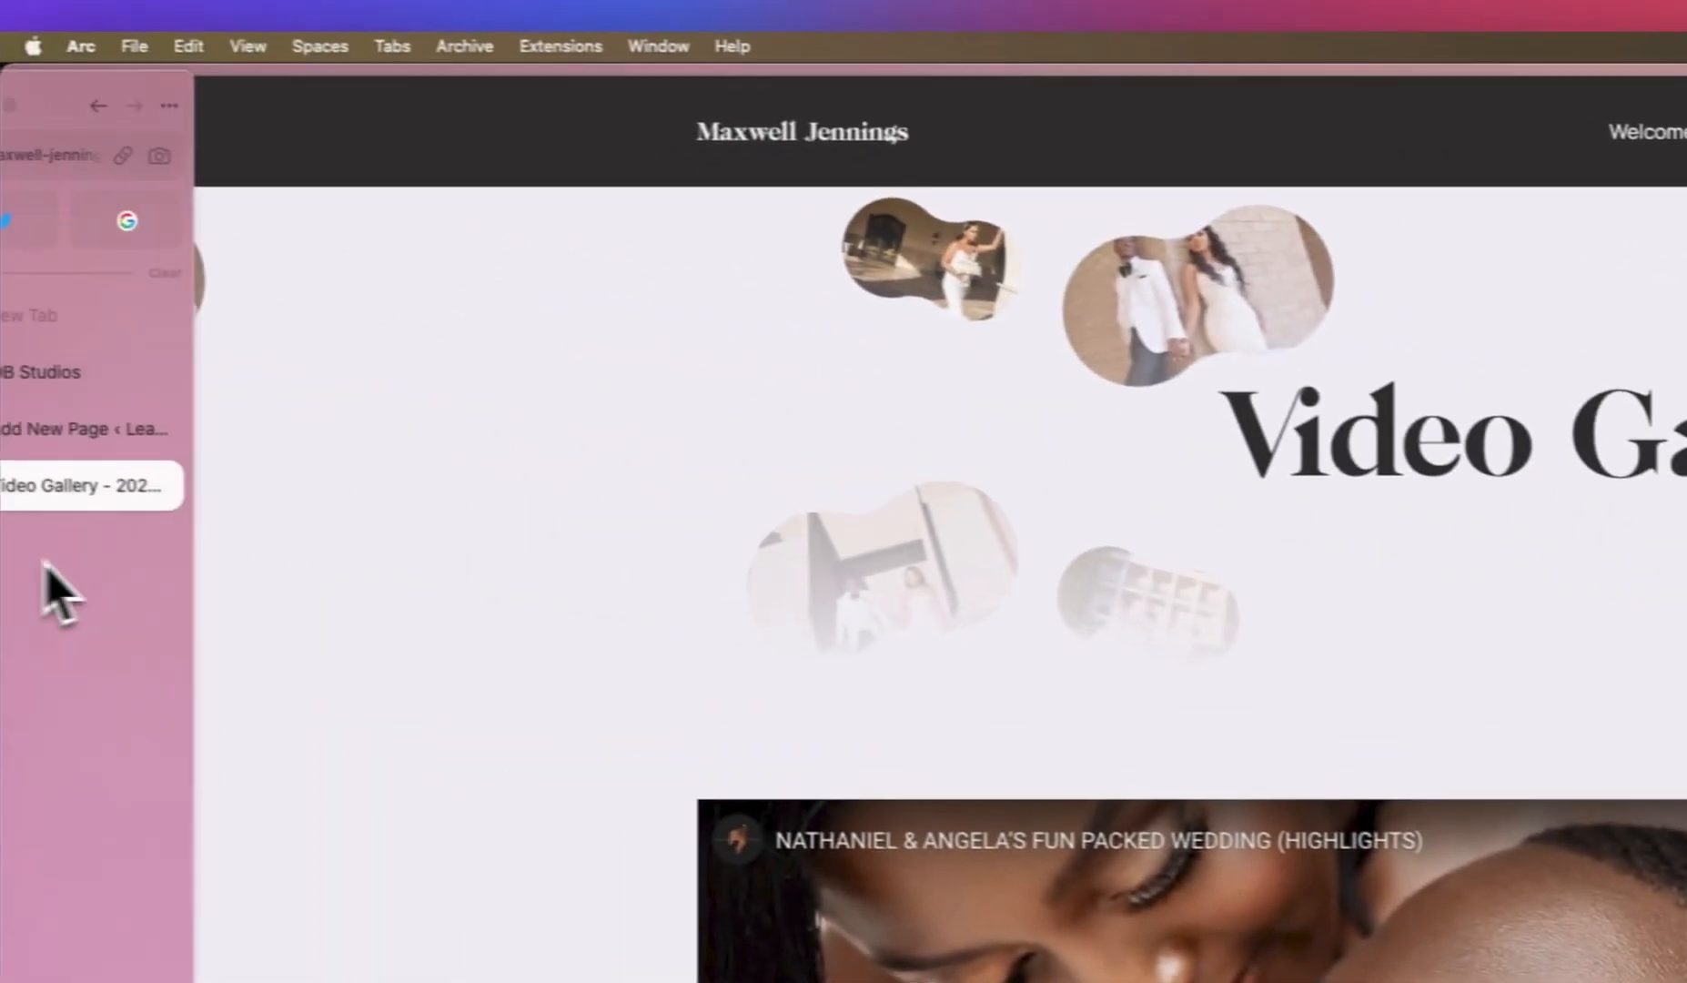
Step: Switch to the Add New Page editor, insert a Section block and delete the empty Paragraph block
{"action": "left_click", "coordinate": [111, 434]}
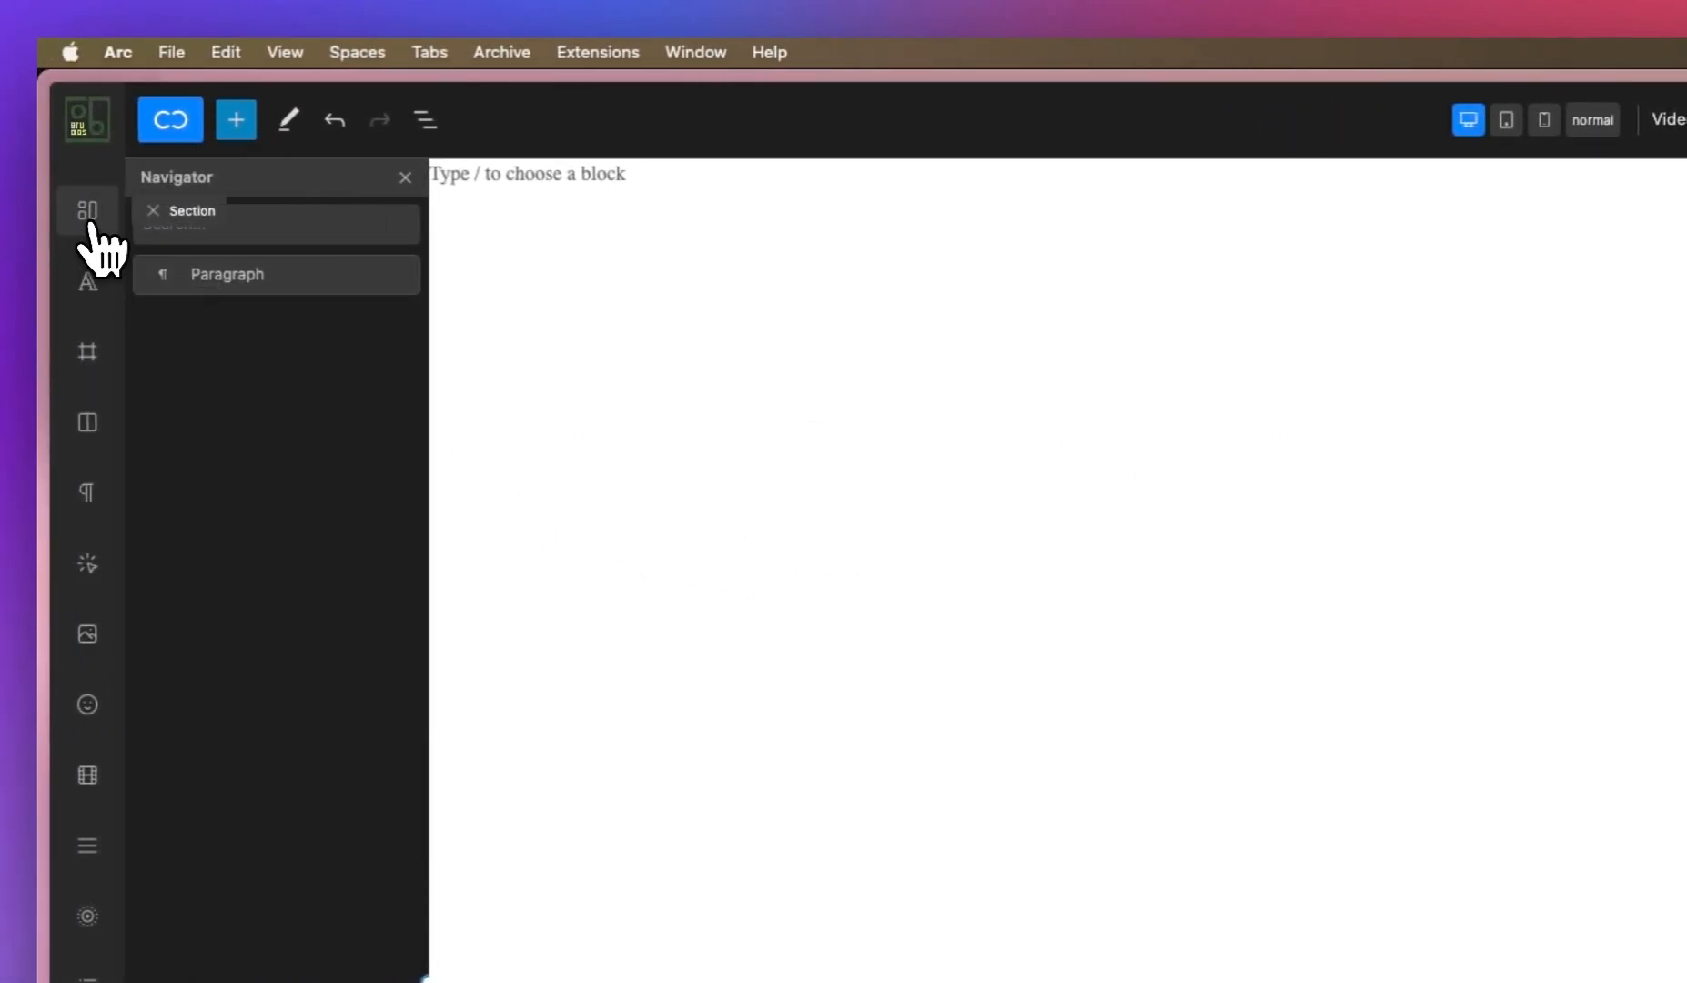
{"action": "left_click_drag", "start_coordinate": [91, 226], "coordinate": [92, 225]}
{"action": "left_click", "coordinate": [342, 283]}
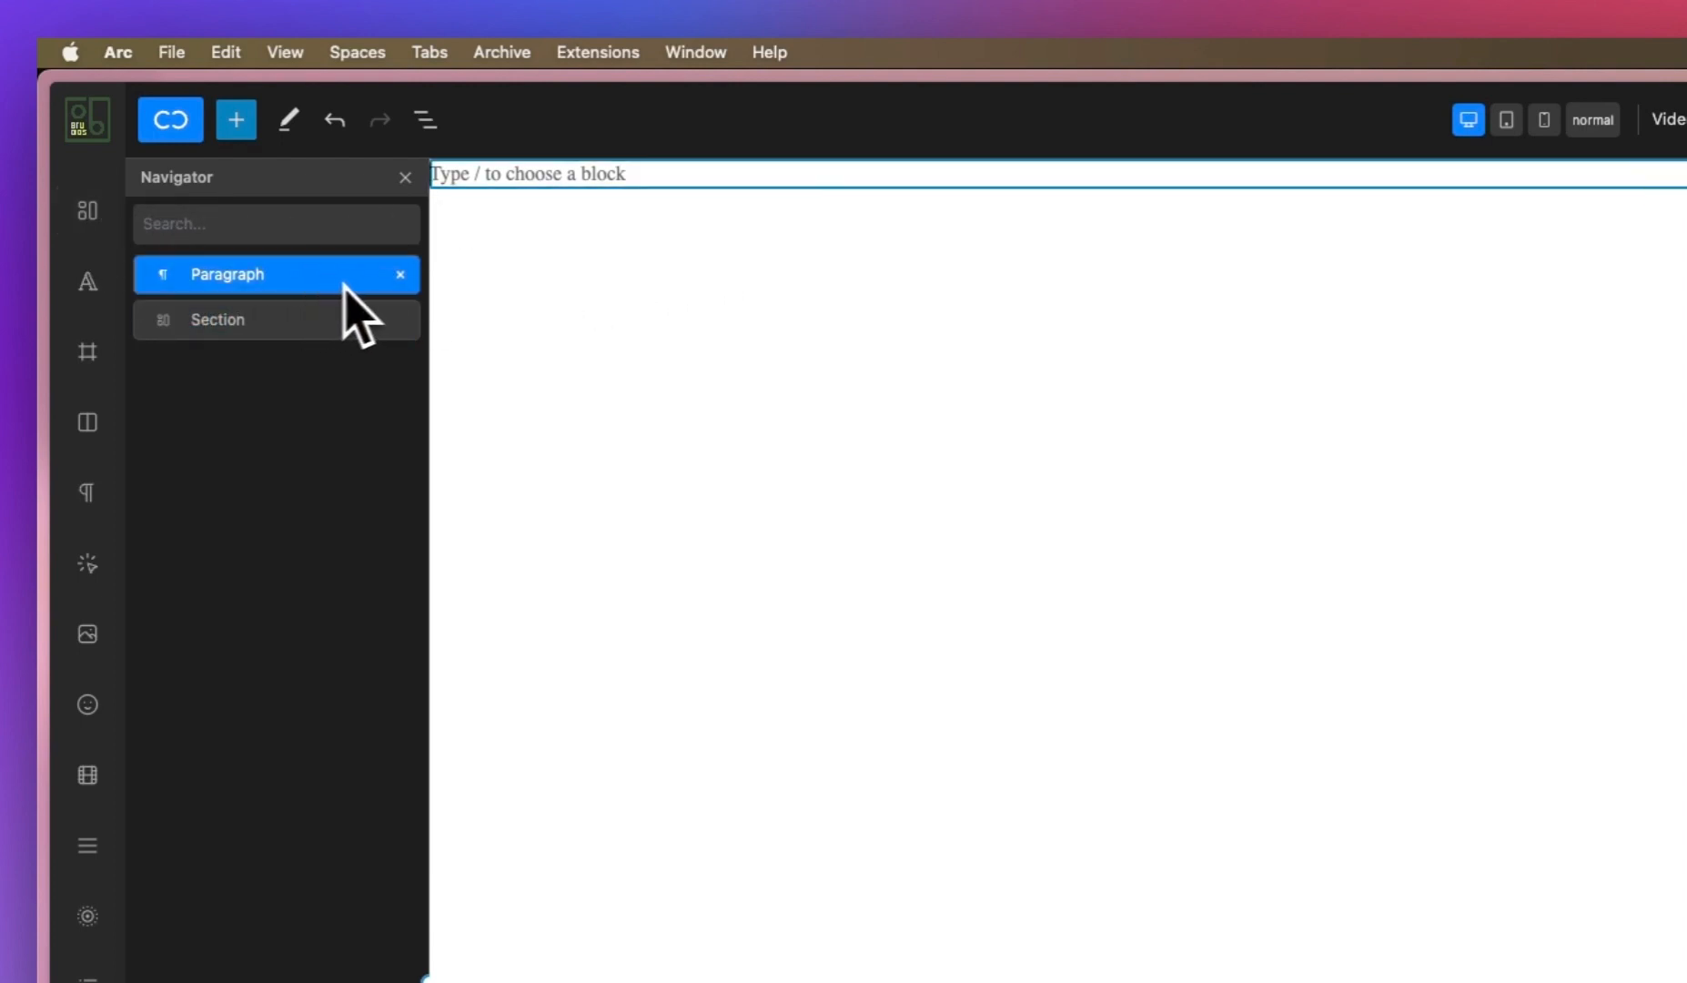
{"action": "left_click", "coordinate": [401, 275]}
{"action": "left_click", "coordinate": [312, 284]}
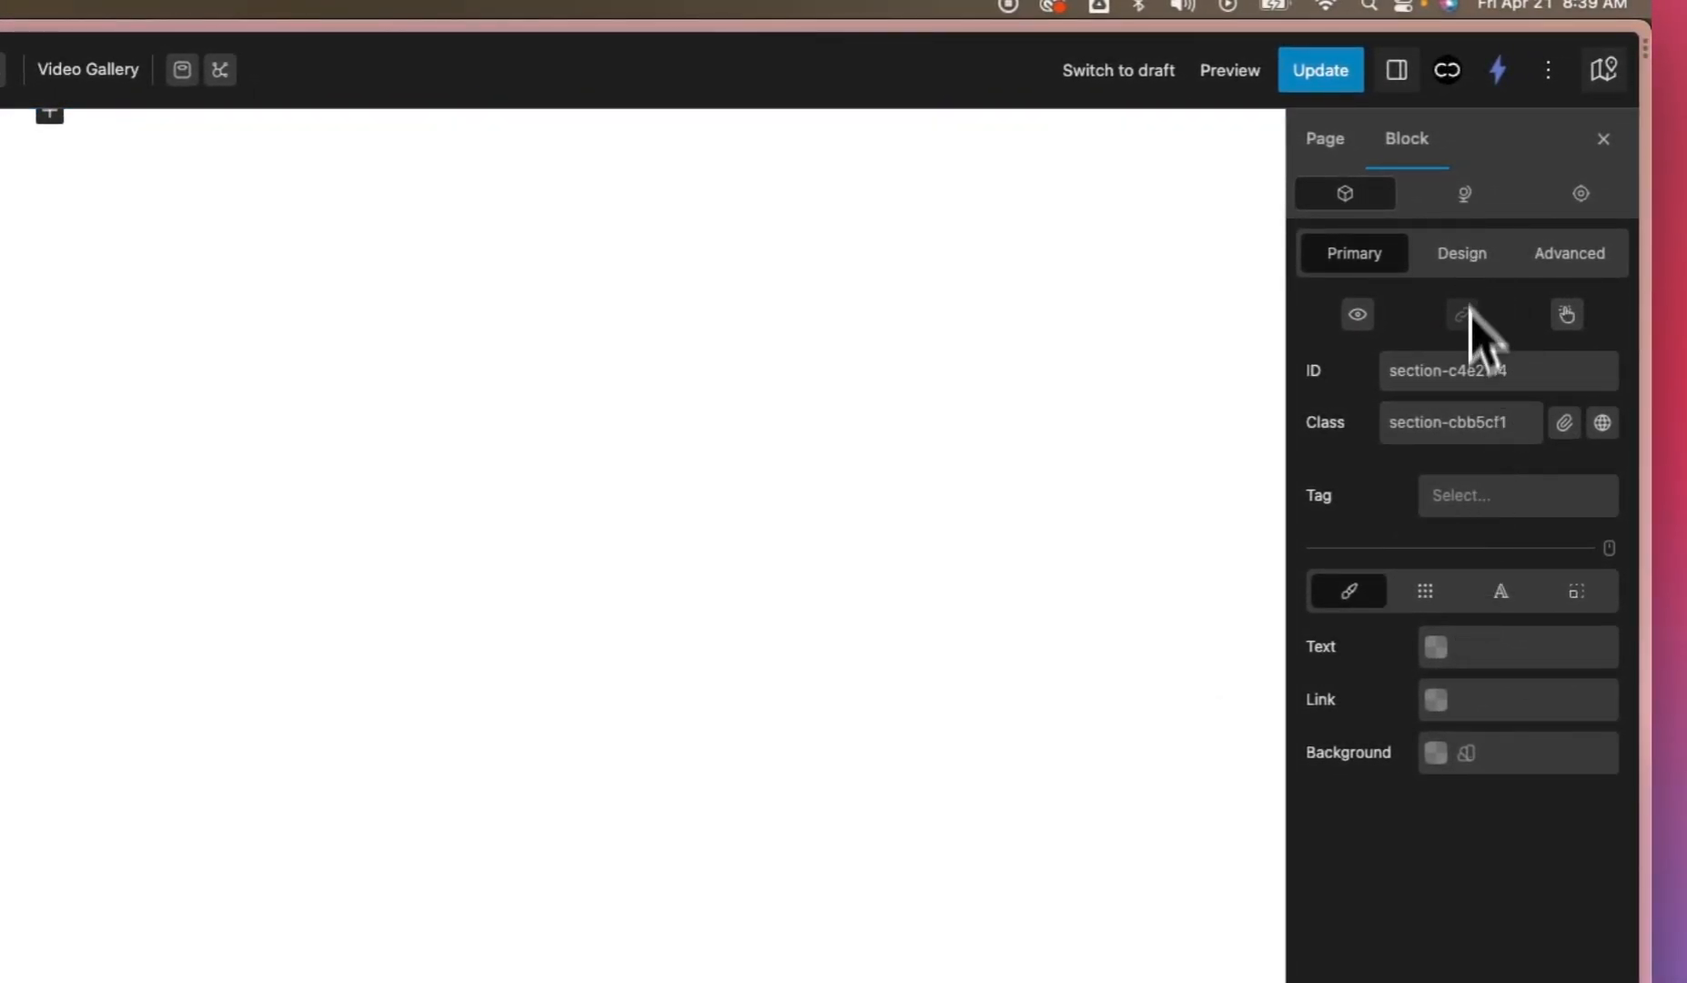
Step: Add a Columns block to the section using the two-column layout with a wide first and a narrow second column
{"action": "left_click", "coordinate": [1462, 253]}
{"action": "left_click", "coordinate": [1523, 444]}
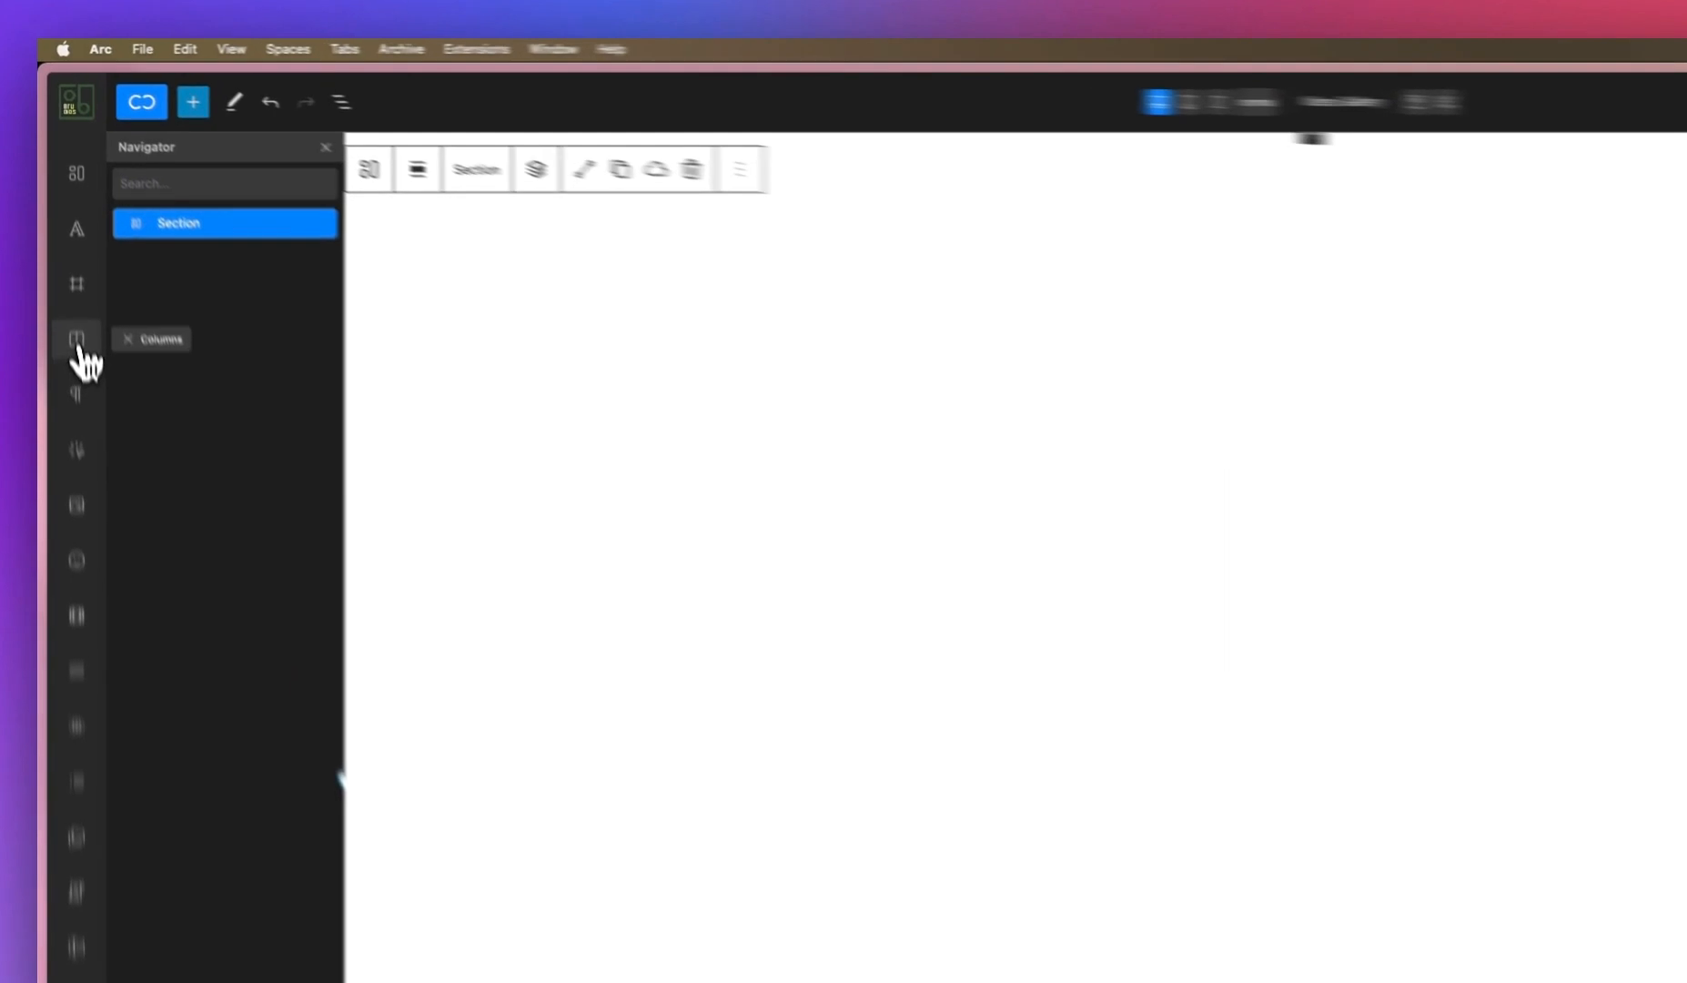
{"action": "left_click", "coordinate": [63, 235]}
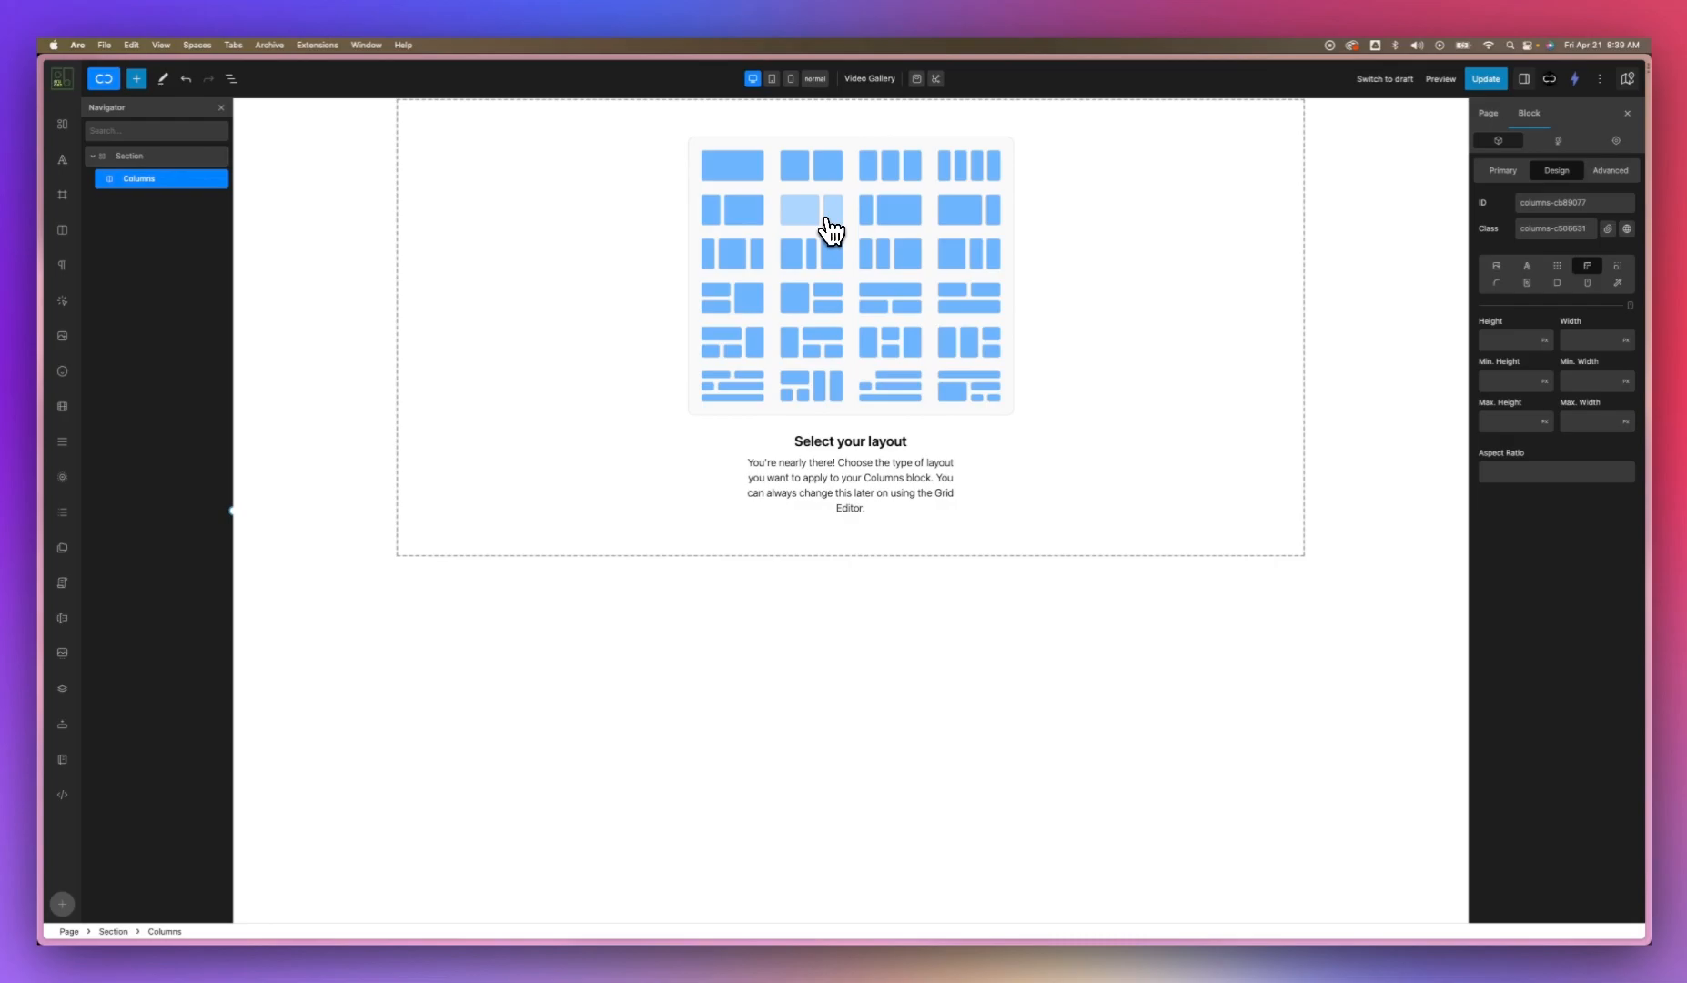
{"action": "left_click", "coordinate": [828, 223]}
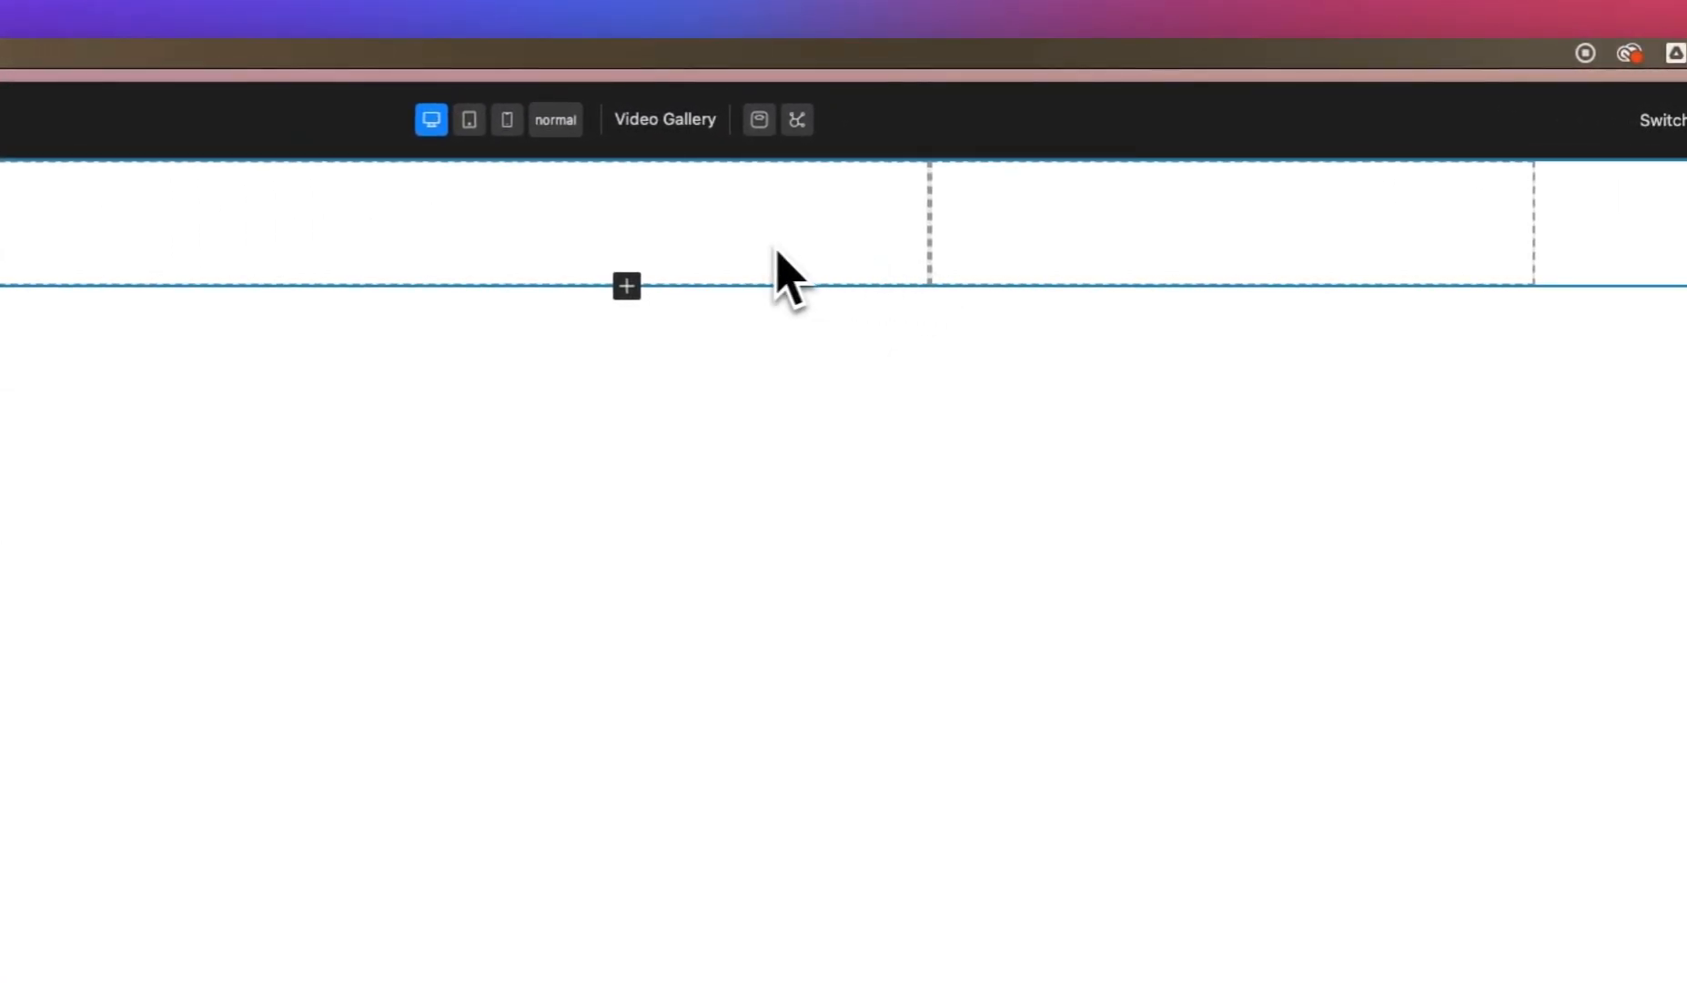
{"action": "left_click", "coordinate": [764, 245]}
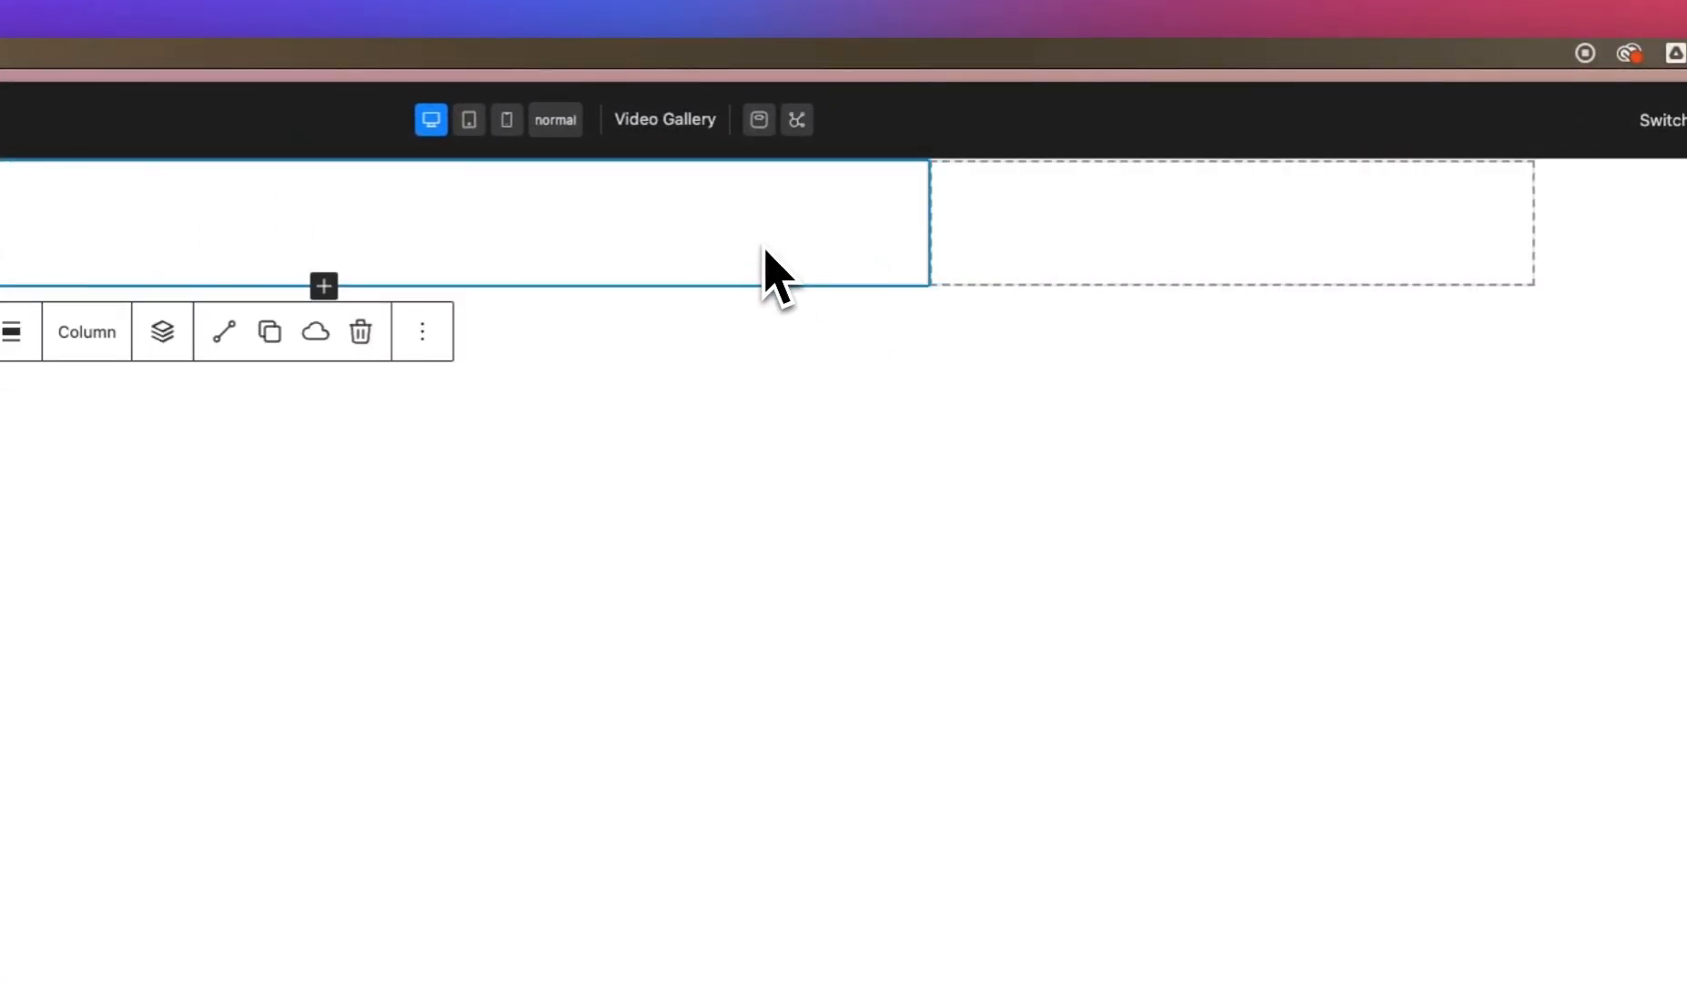
Step: Nest a Columns block with the single-column layout inside the narrow column and select the wide column
{"action": "left_click", "coordinate": [1117, 244]}
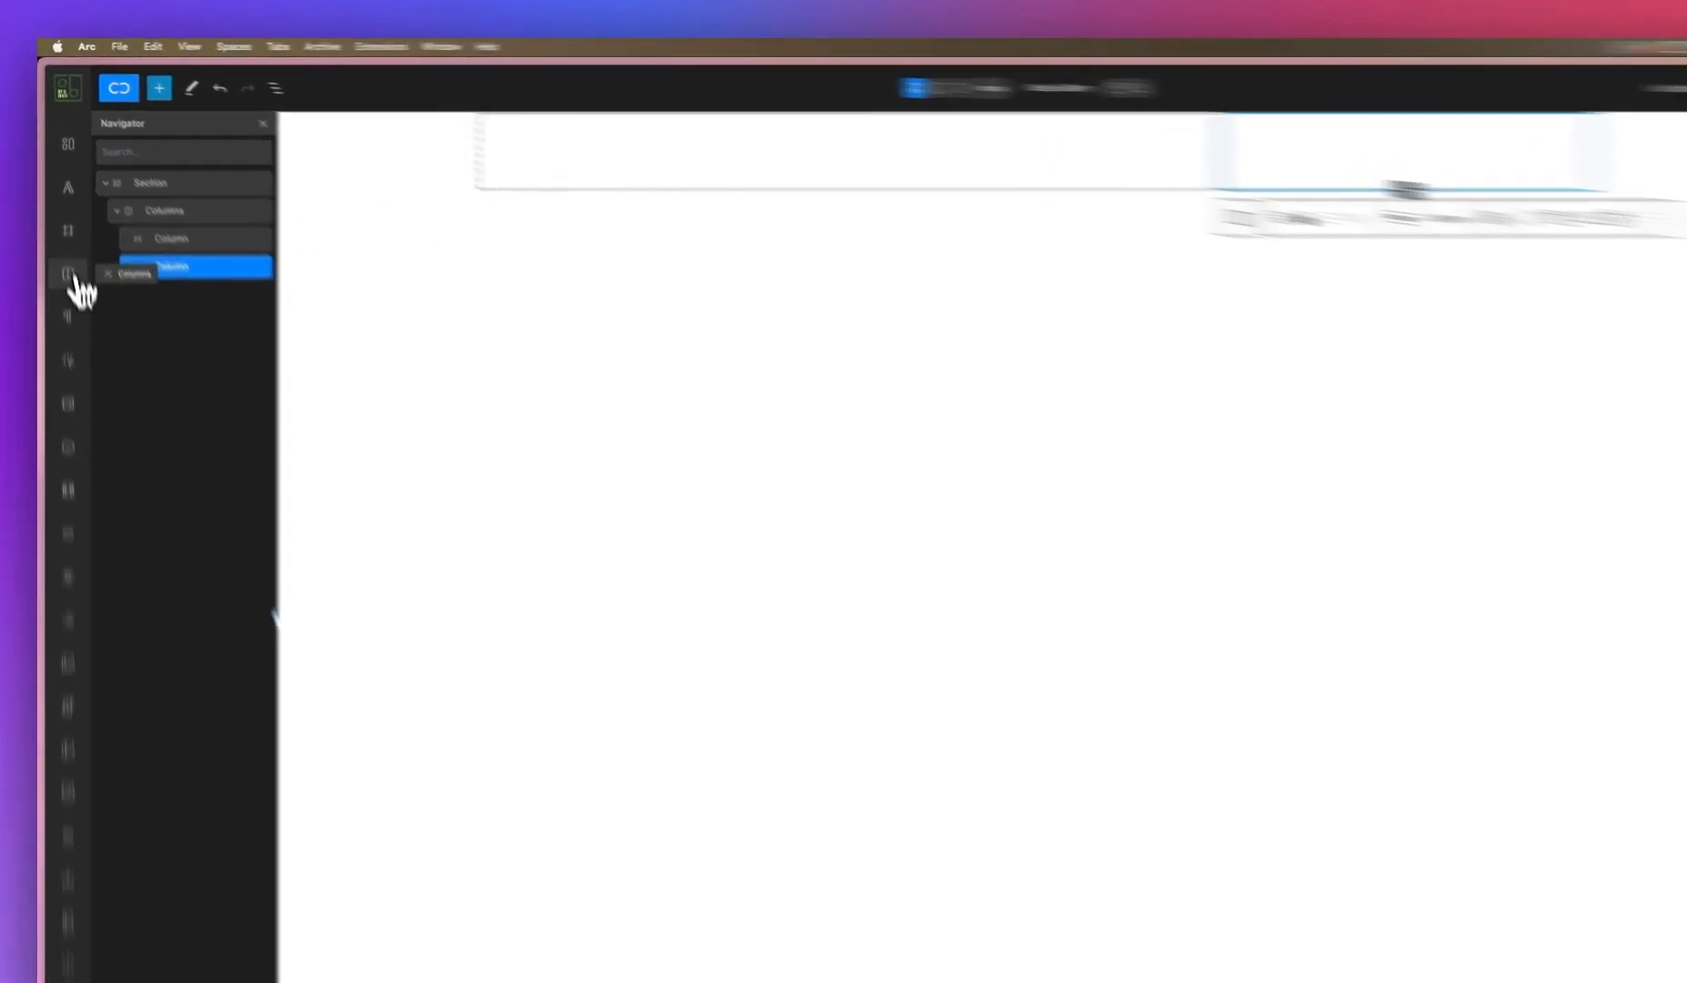
{"action": "left_click", "coordinate": [70, 238]}
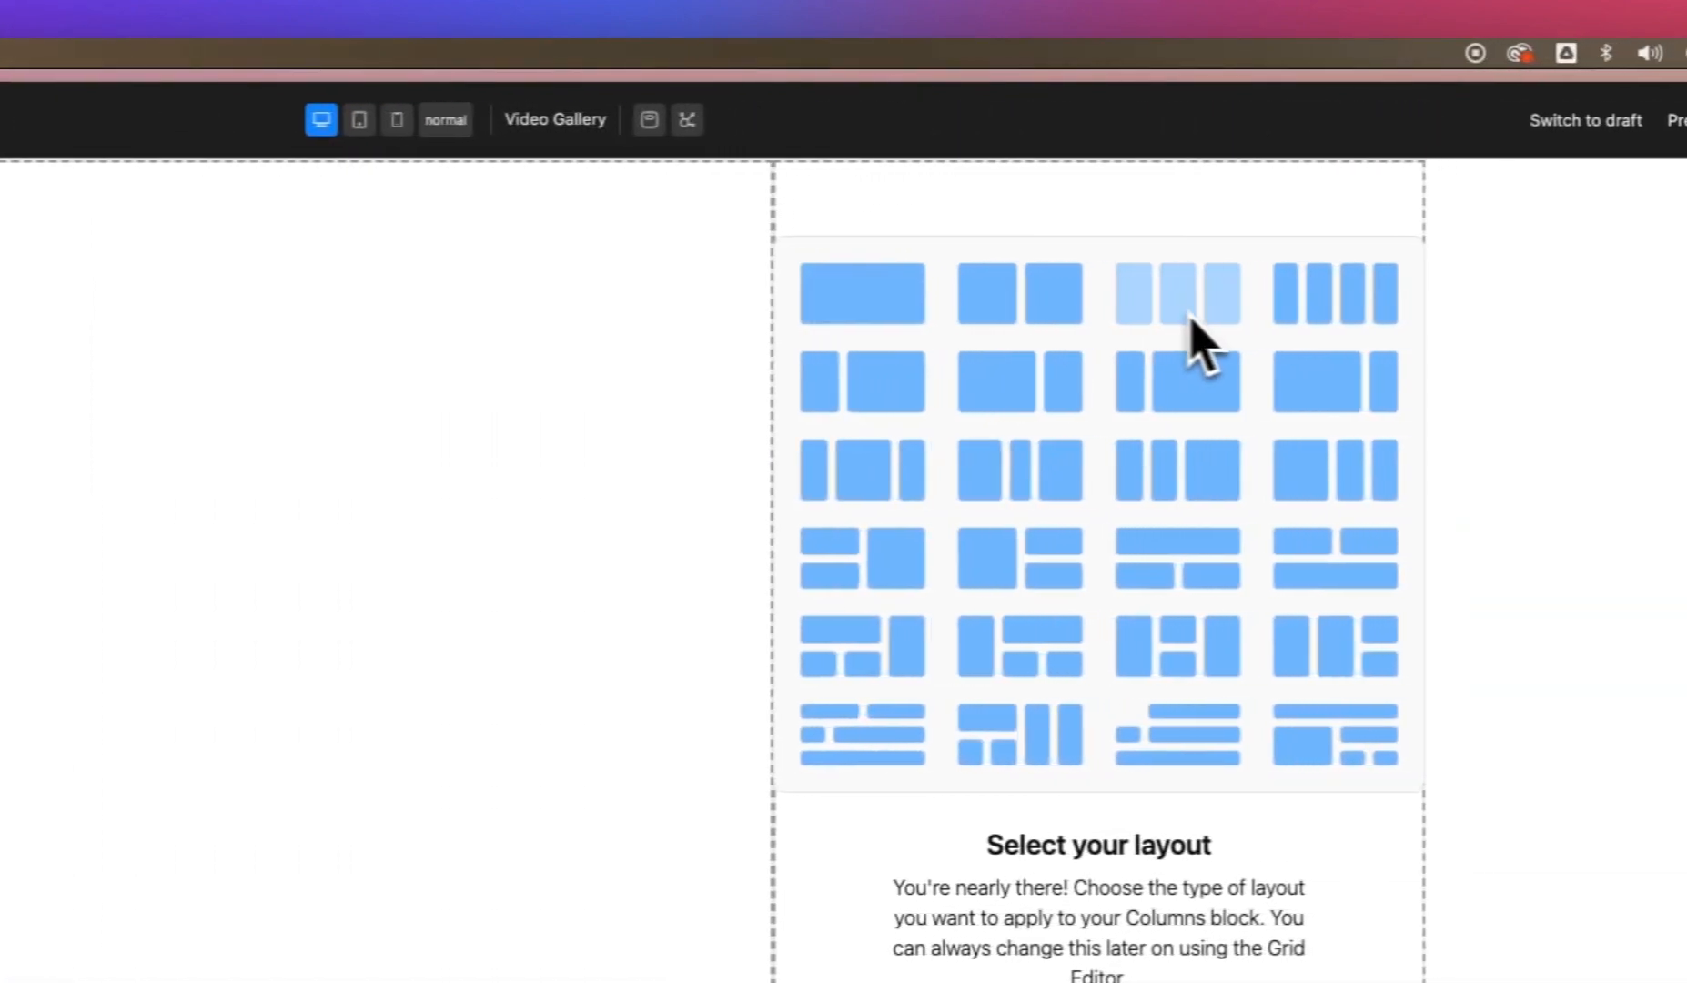
{"action": "left_click", "coordinate": [872, 305]}
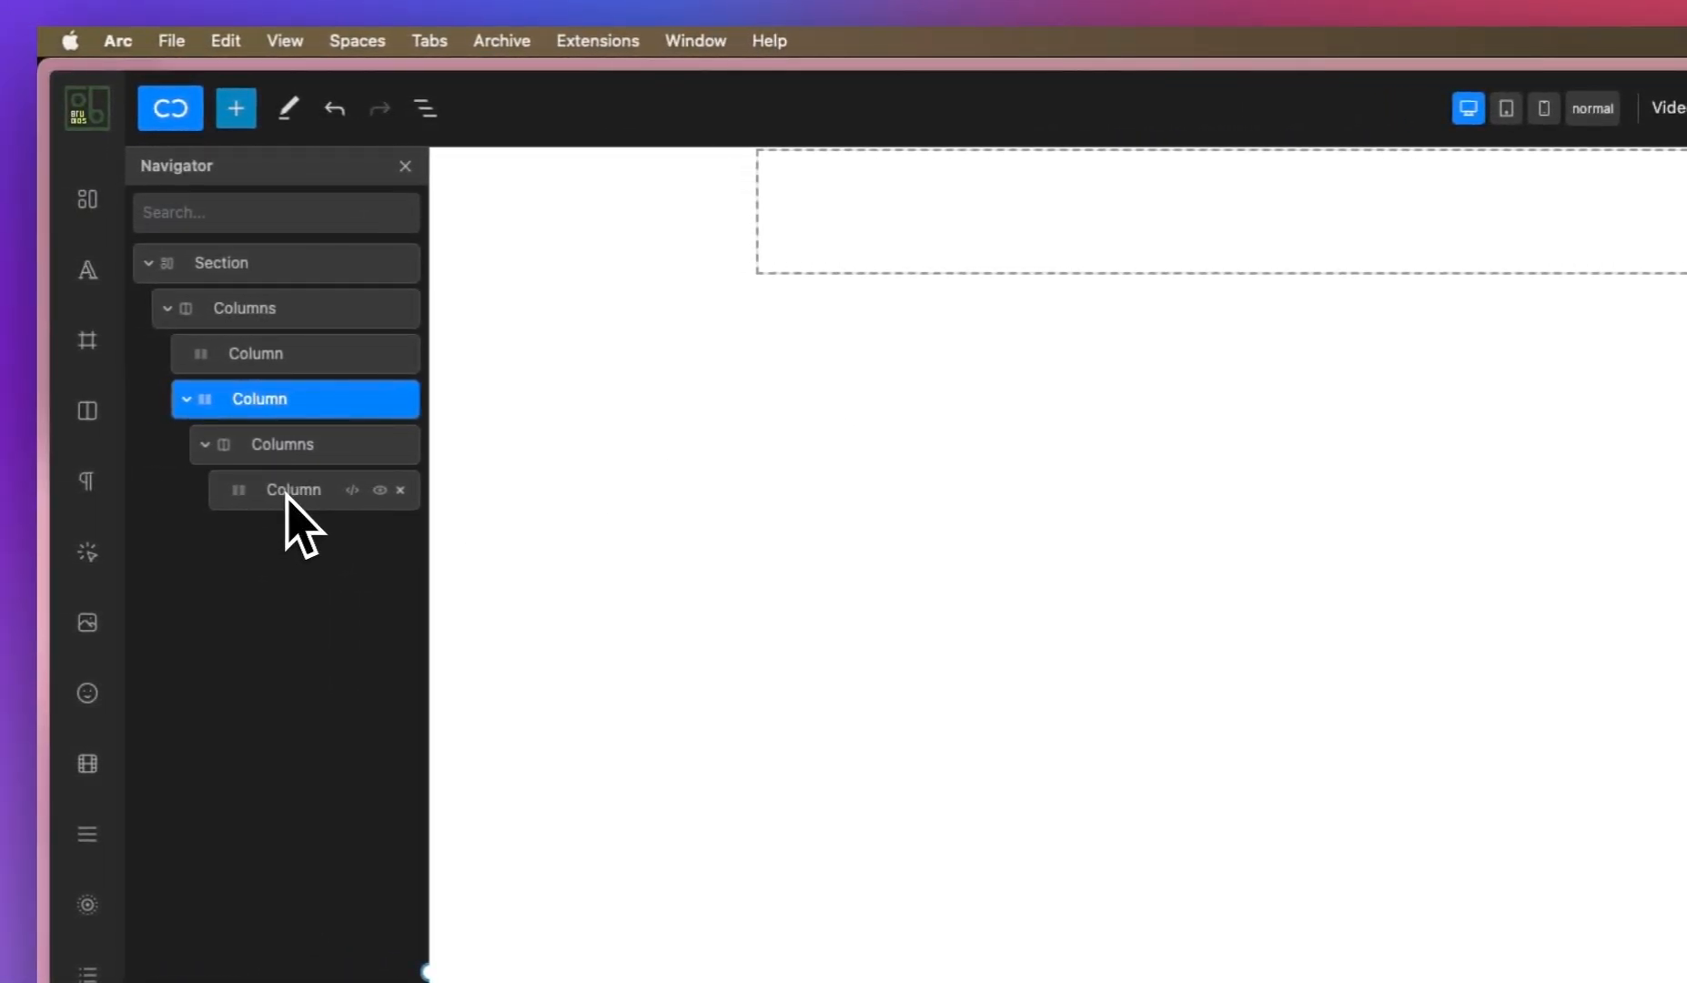
{"action": "left_click", "coordinate": [1350, 227]}
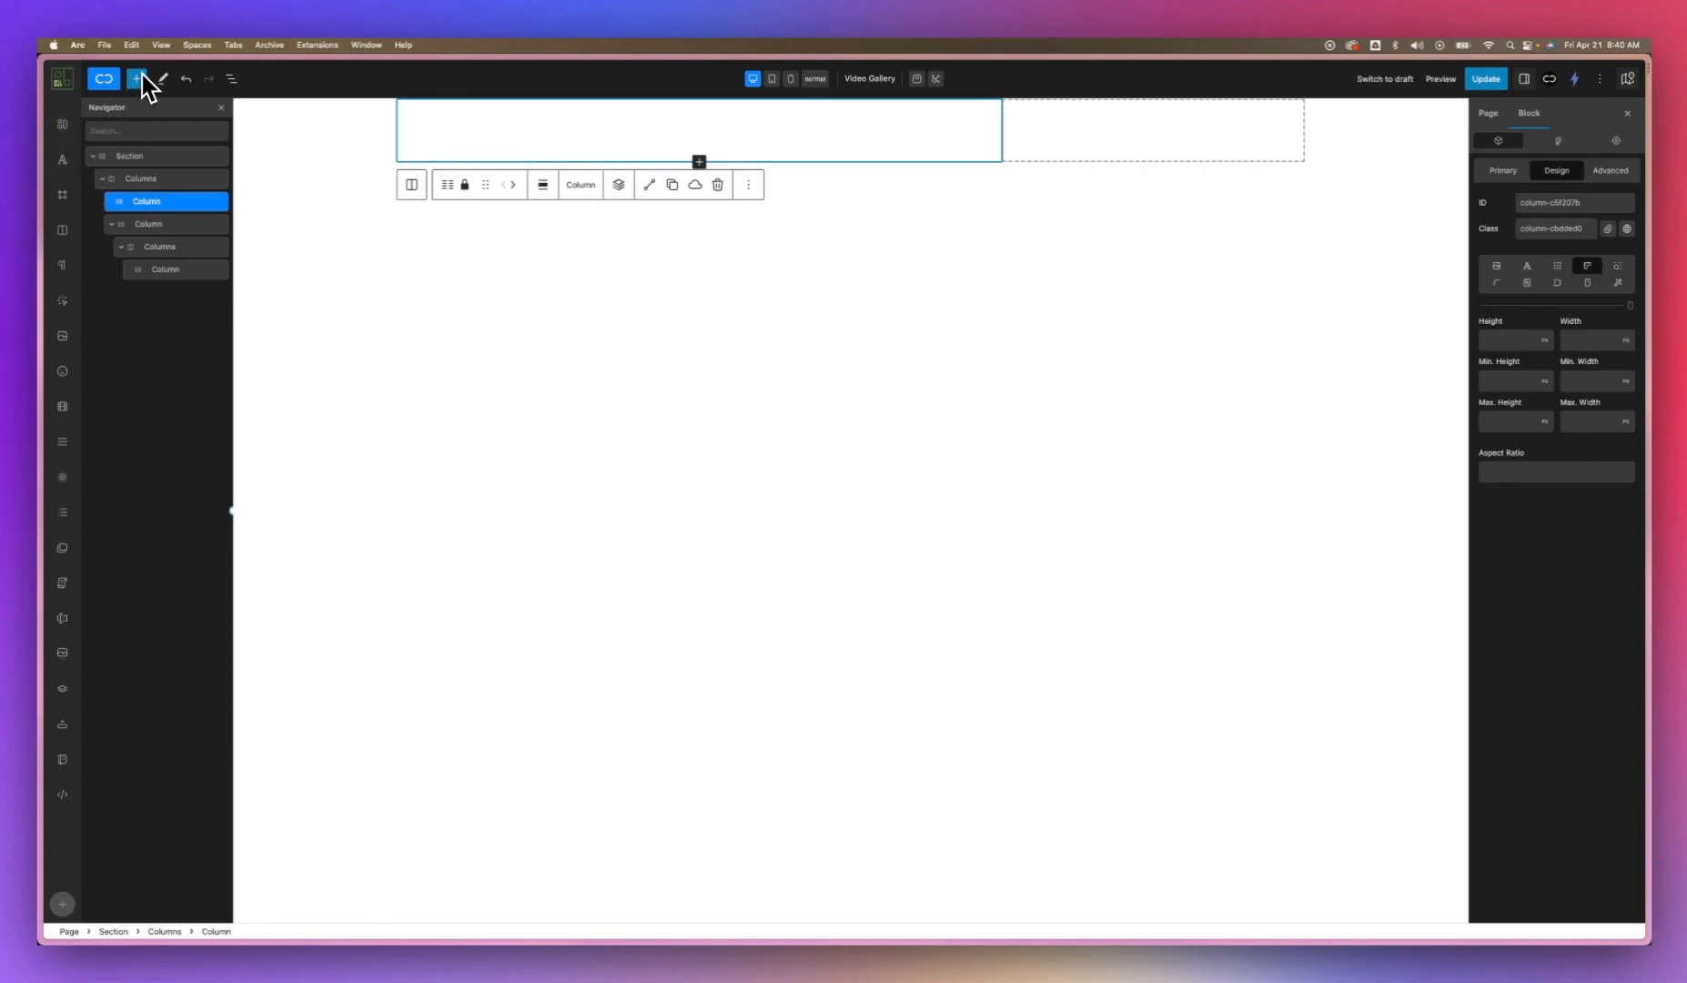
{"action": "left_click", "coordinate": [1628, 80]}
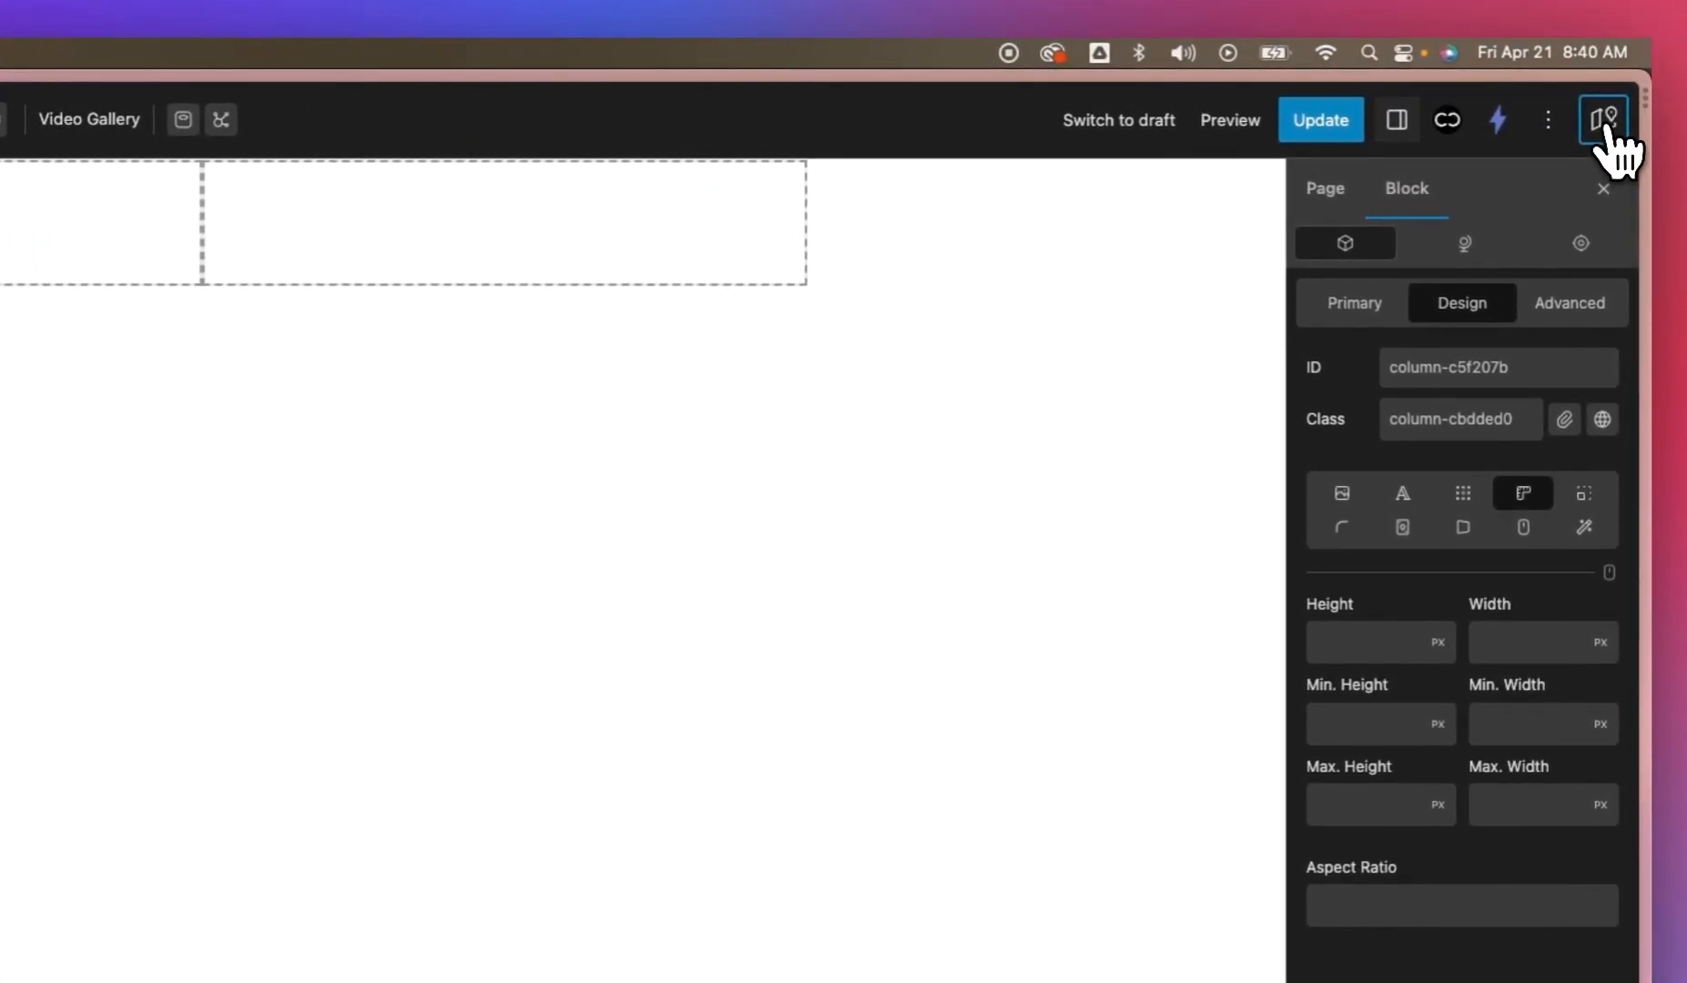
{"action": "left_click", "coordinate": [1607, 129]}
{"action": "left_click", "coordinate": [1608, 130]}
{"action": "left_click", "coordinate": [1608, 129]}
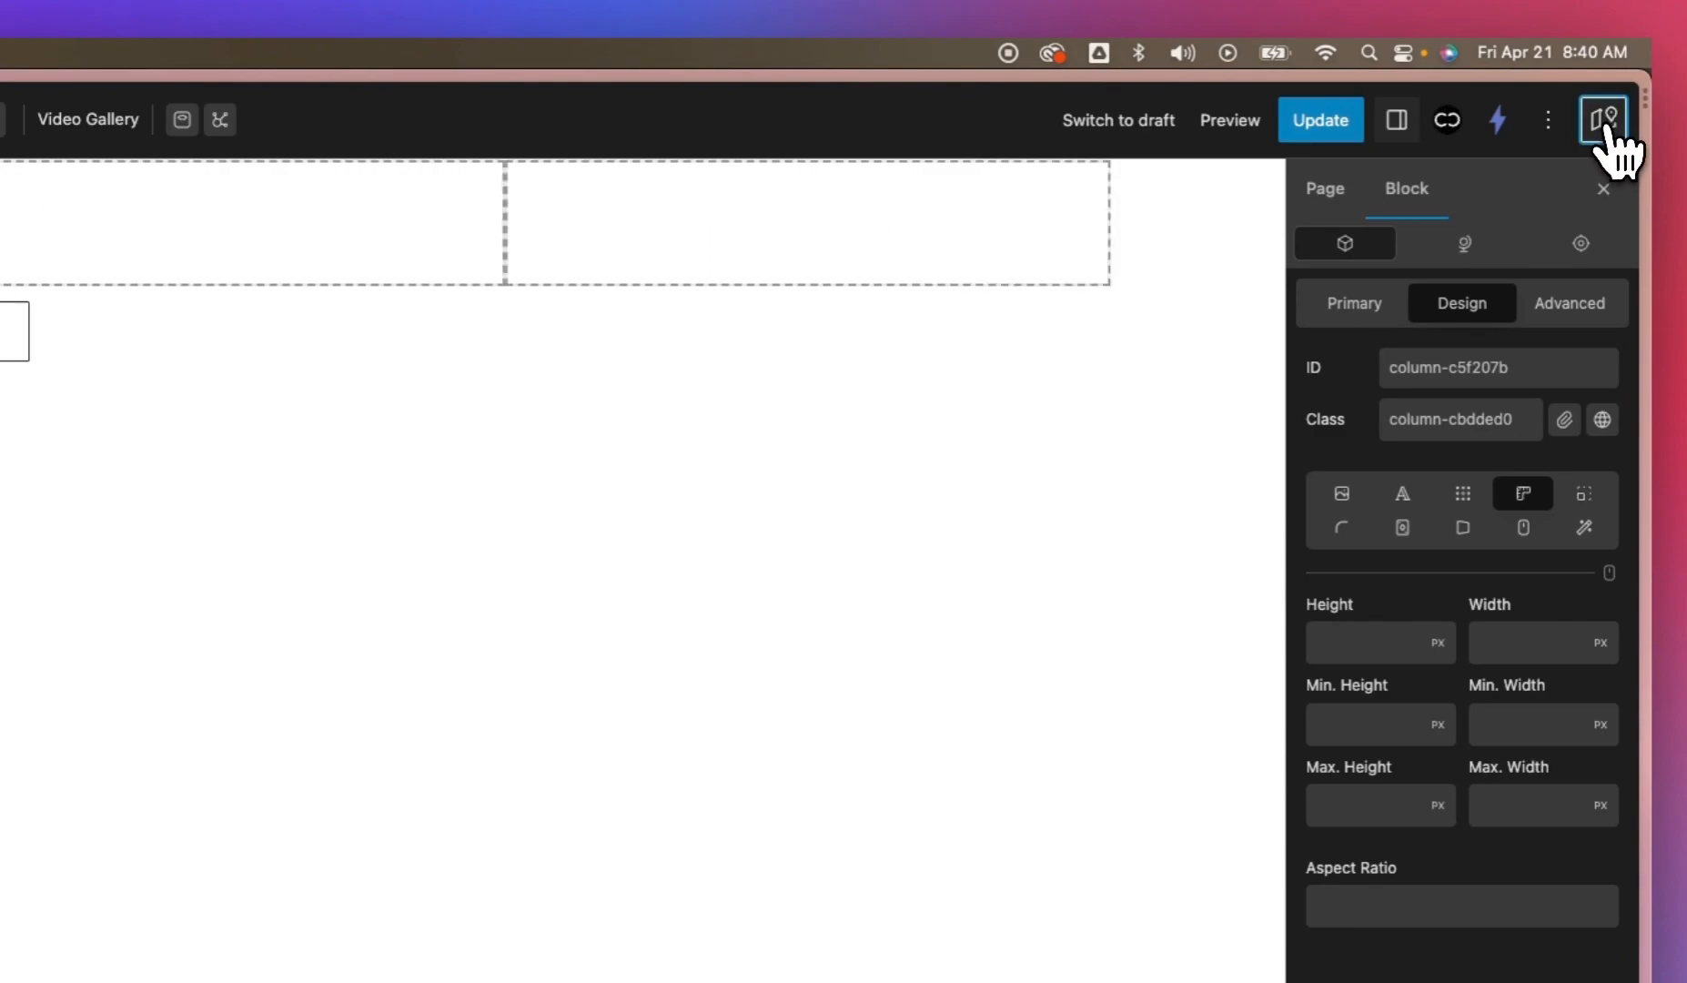
{"action": "left_click", "coordinate": [1606, 129]}
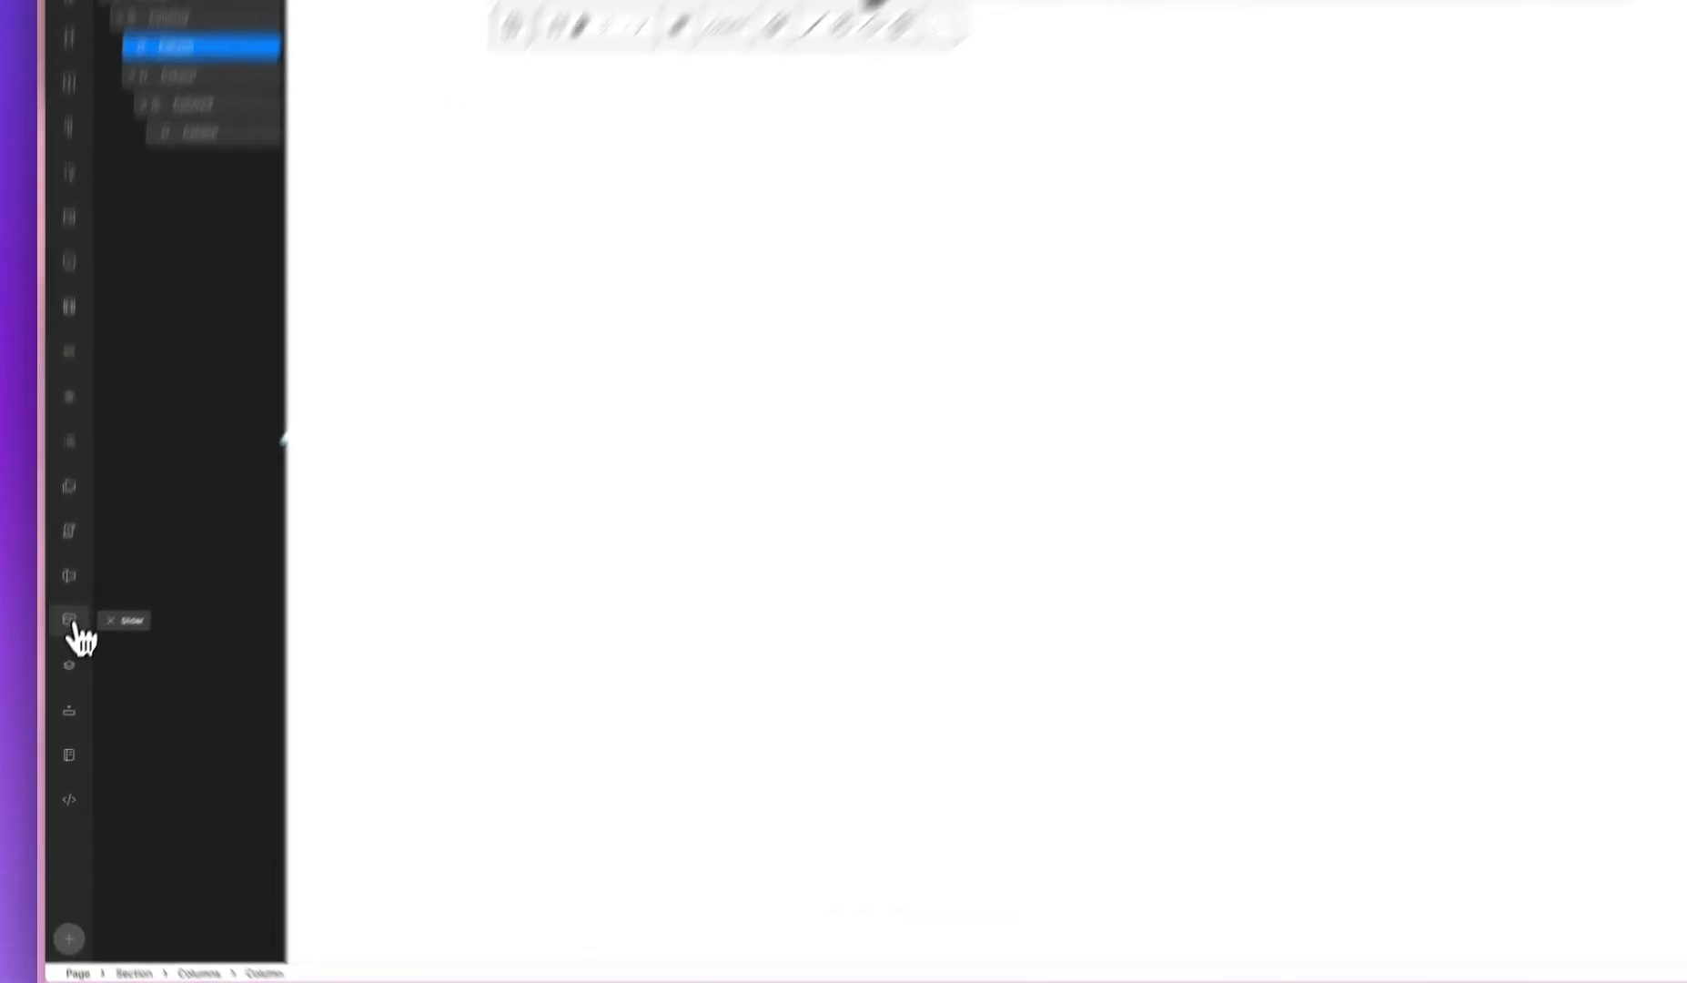
Step: Insert a Slider with one slide in the wide column and place a Video block inside that slide
{"action": "left_click", "coordinate": [68, 659]}
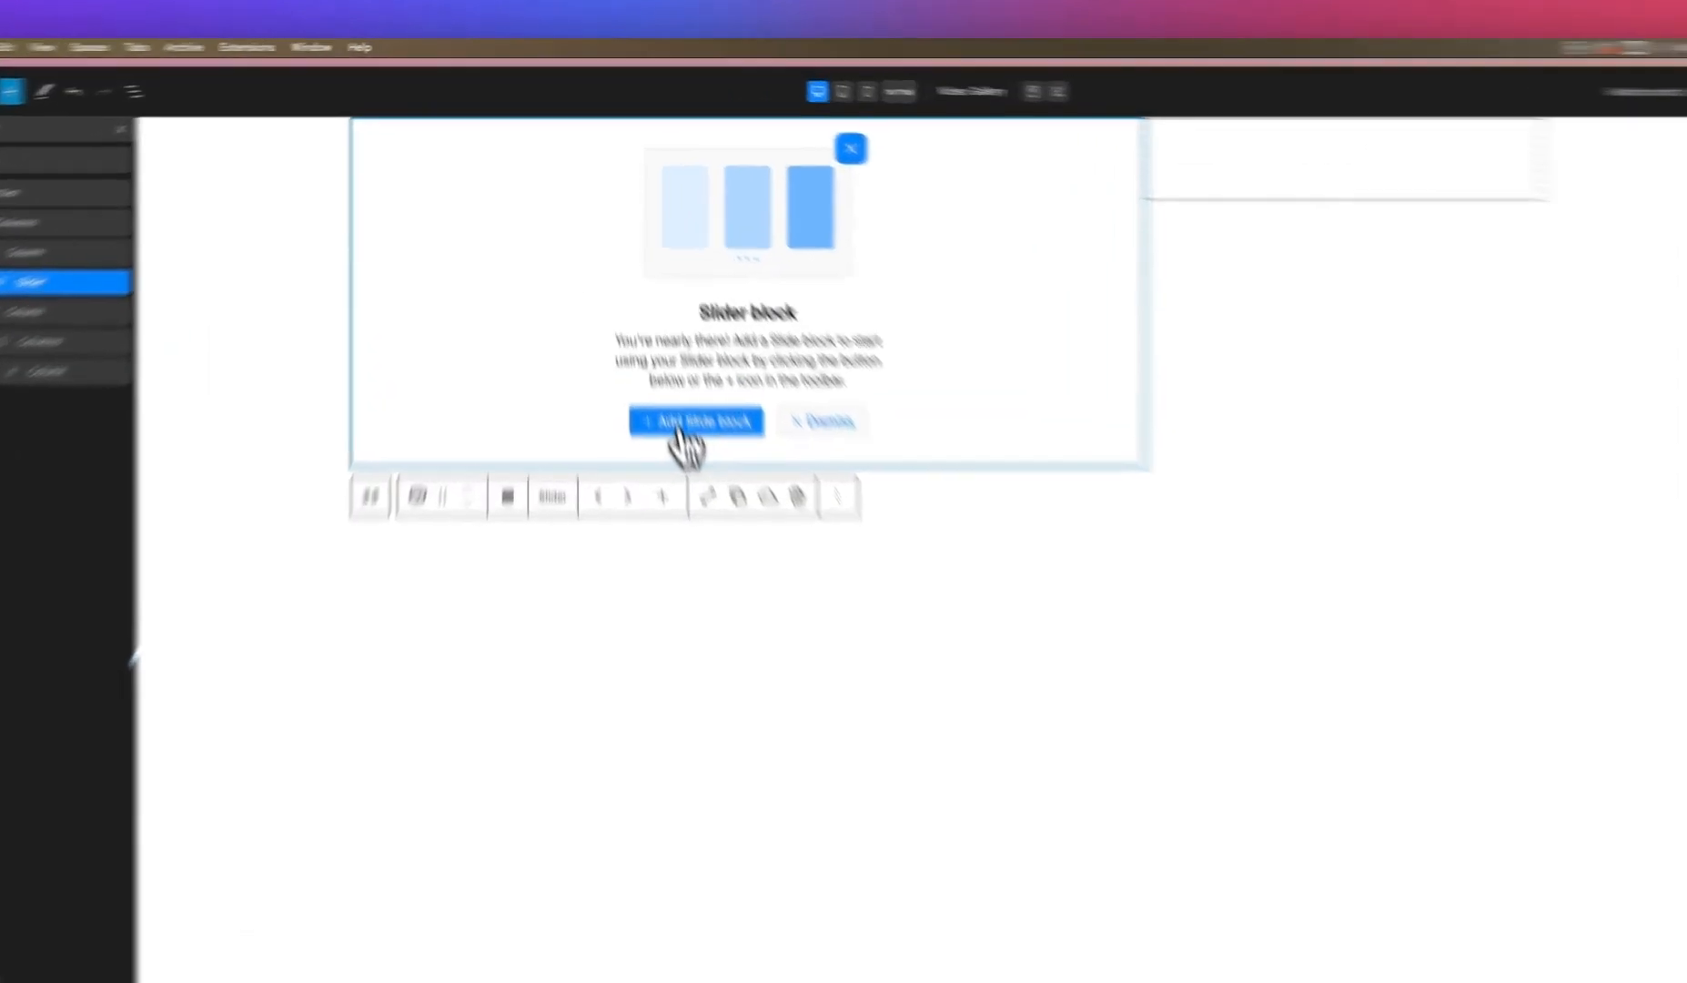
{"action": "left_click", "coordinate": [671, 337]}
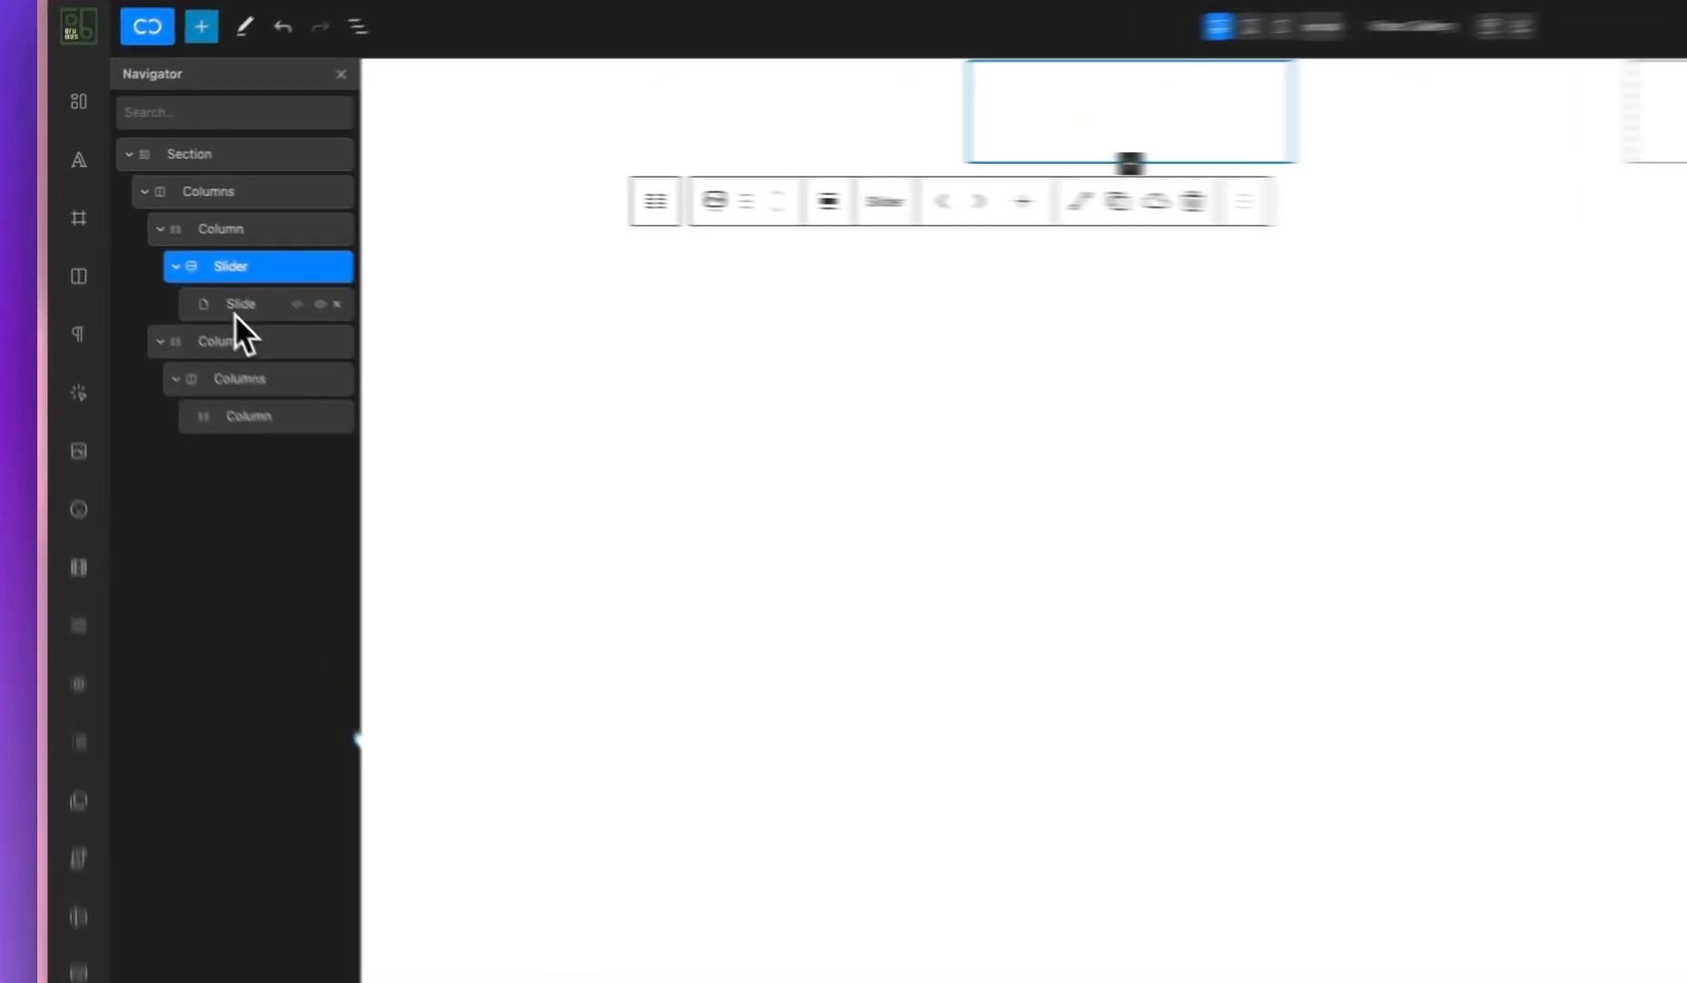
{"action": "left_click", "coordinate": [236, 310]}
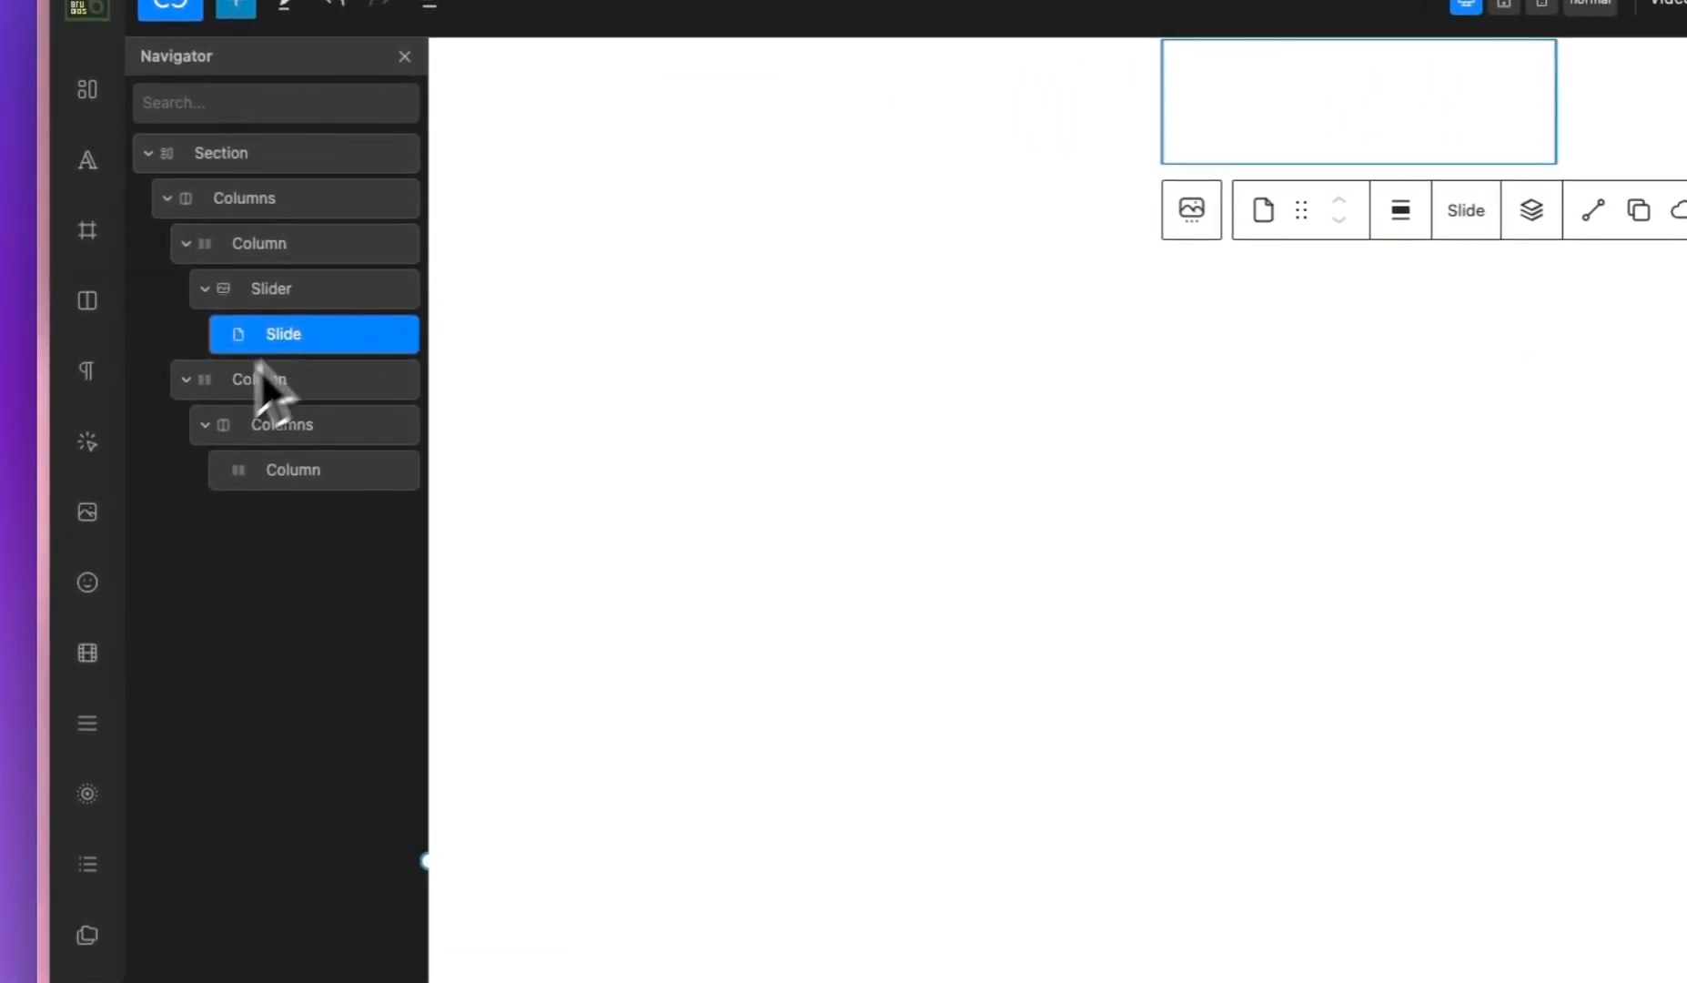
{"action": "left_click", "coordinate": [88, 655]}
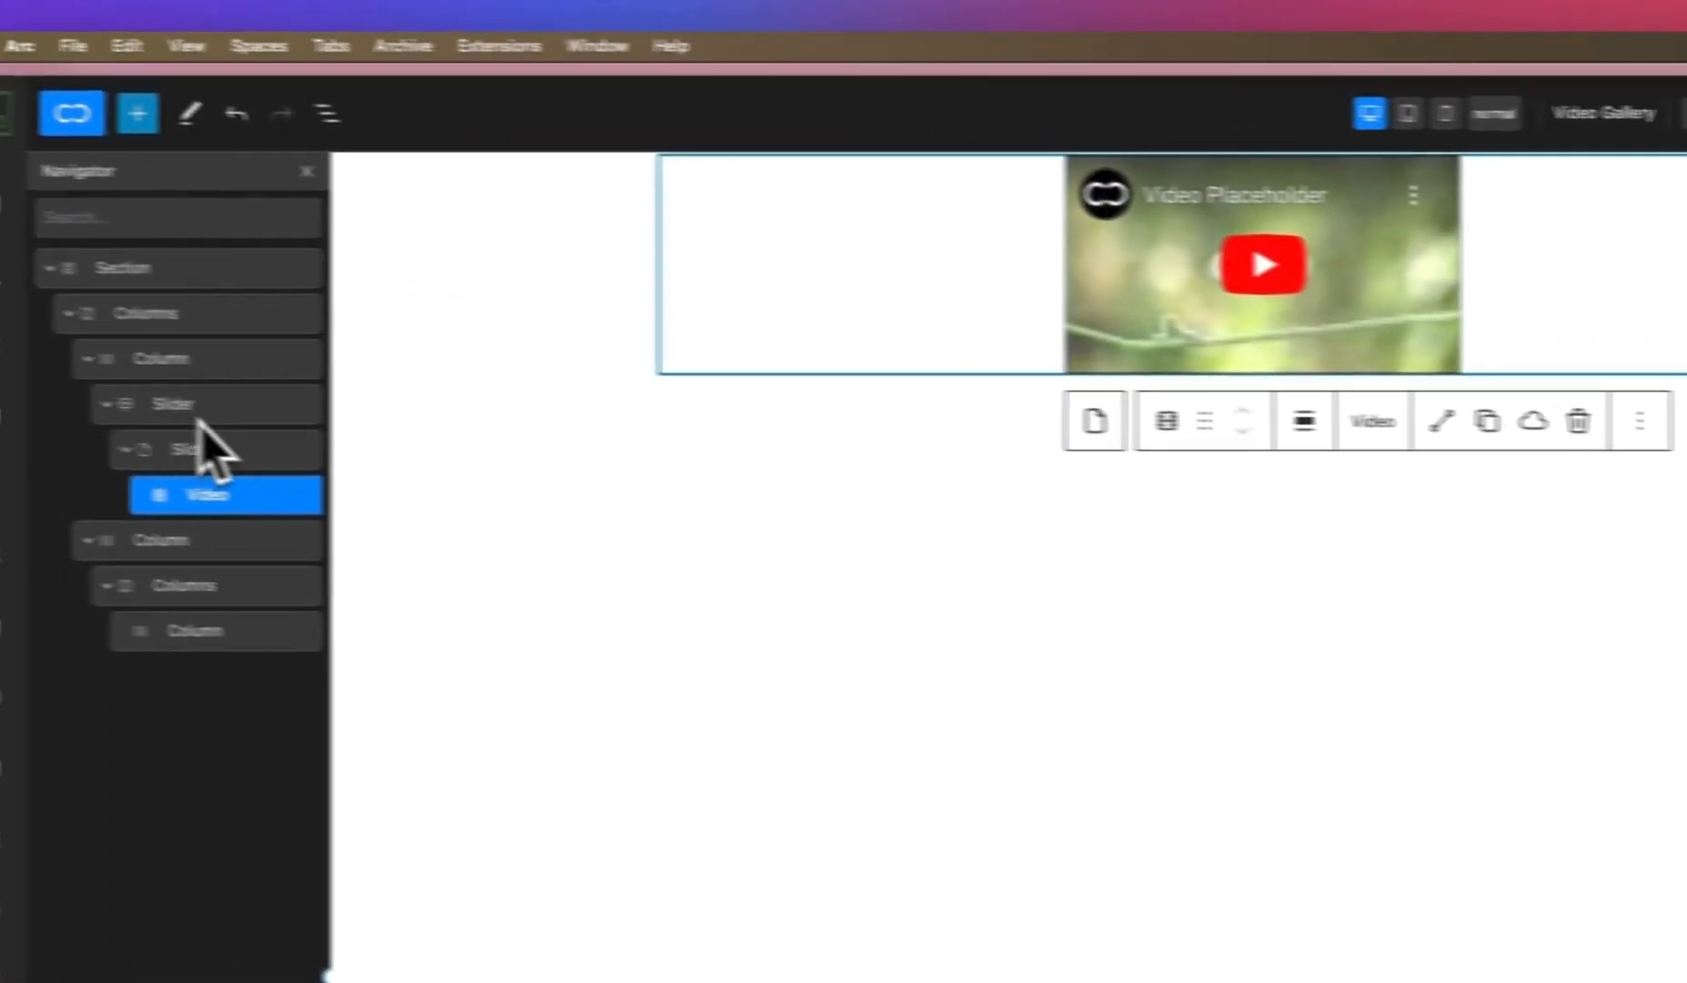
Step: Set the slider to 1 slide per view with gap 0, and turn off Align Center, Draggable, Navigation and Dots
{"action": "left_click", "coordinate": [269, 413]}
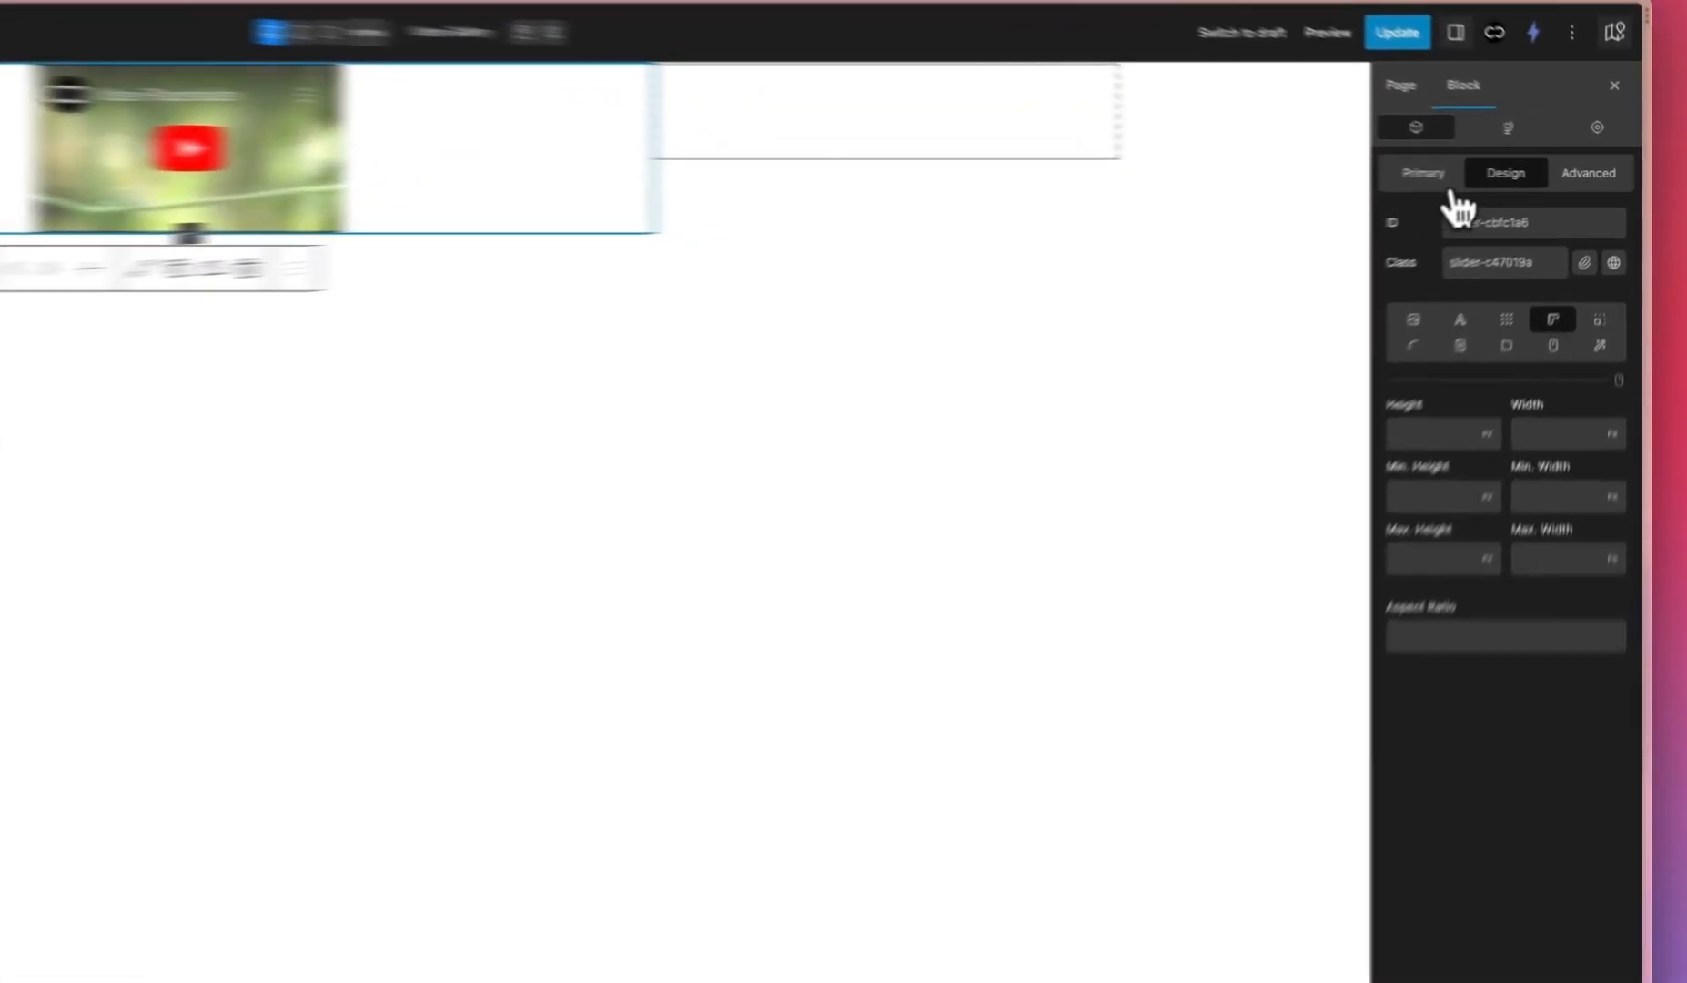
{"action": "left_click", "coordinate": [1502, 170]}
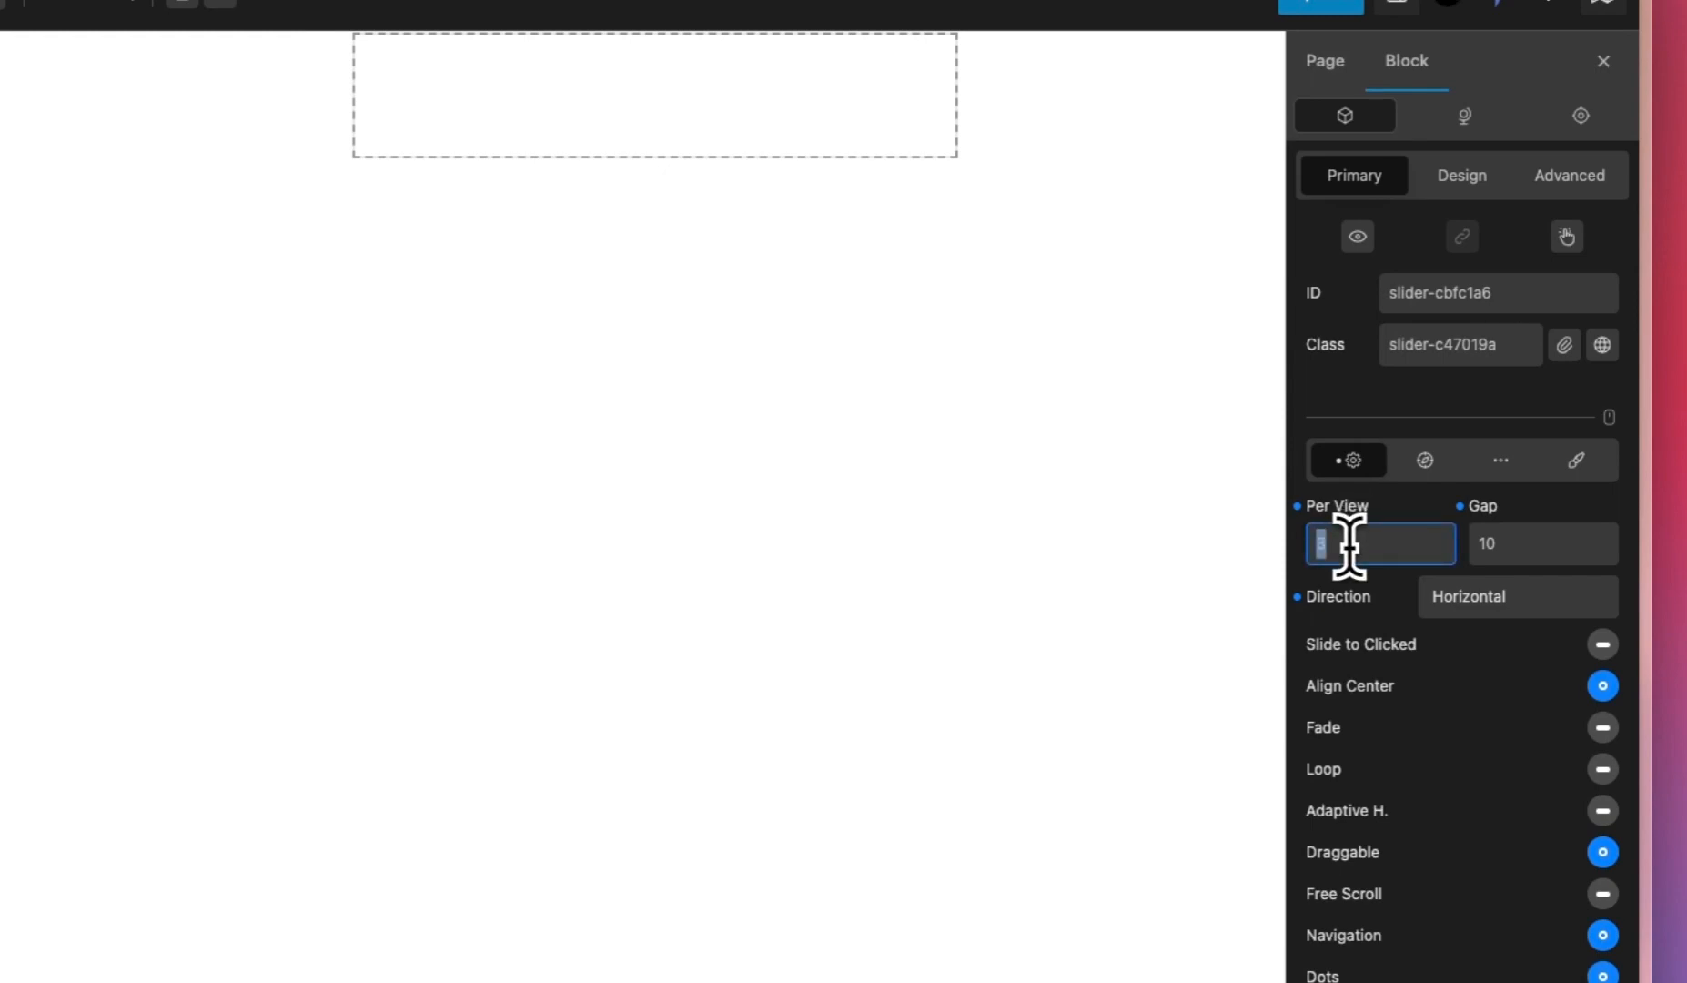
{"action": "type", "text": "1"}
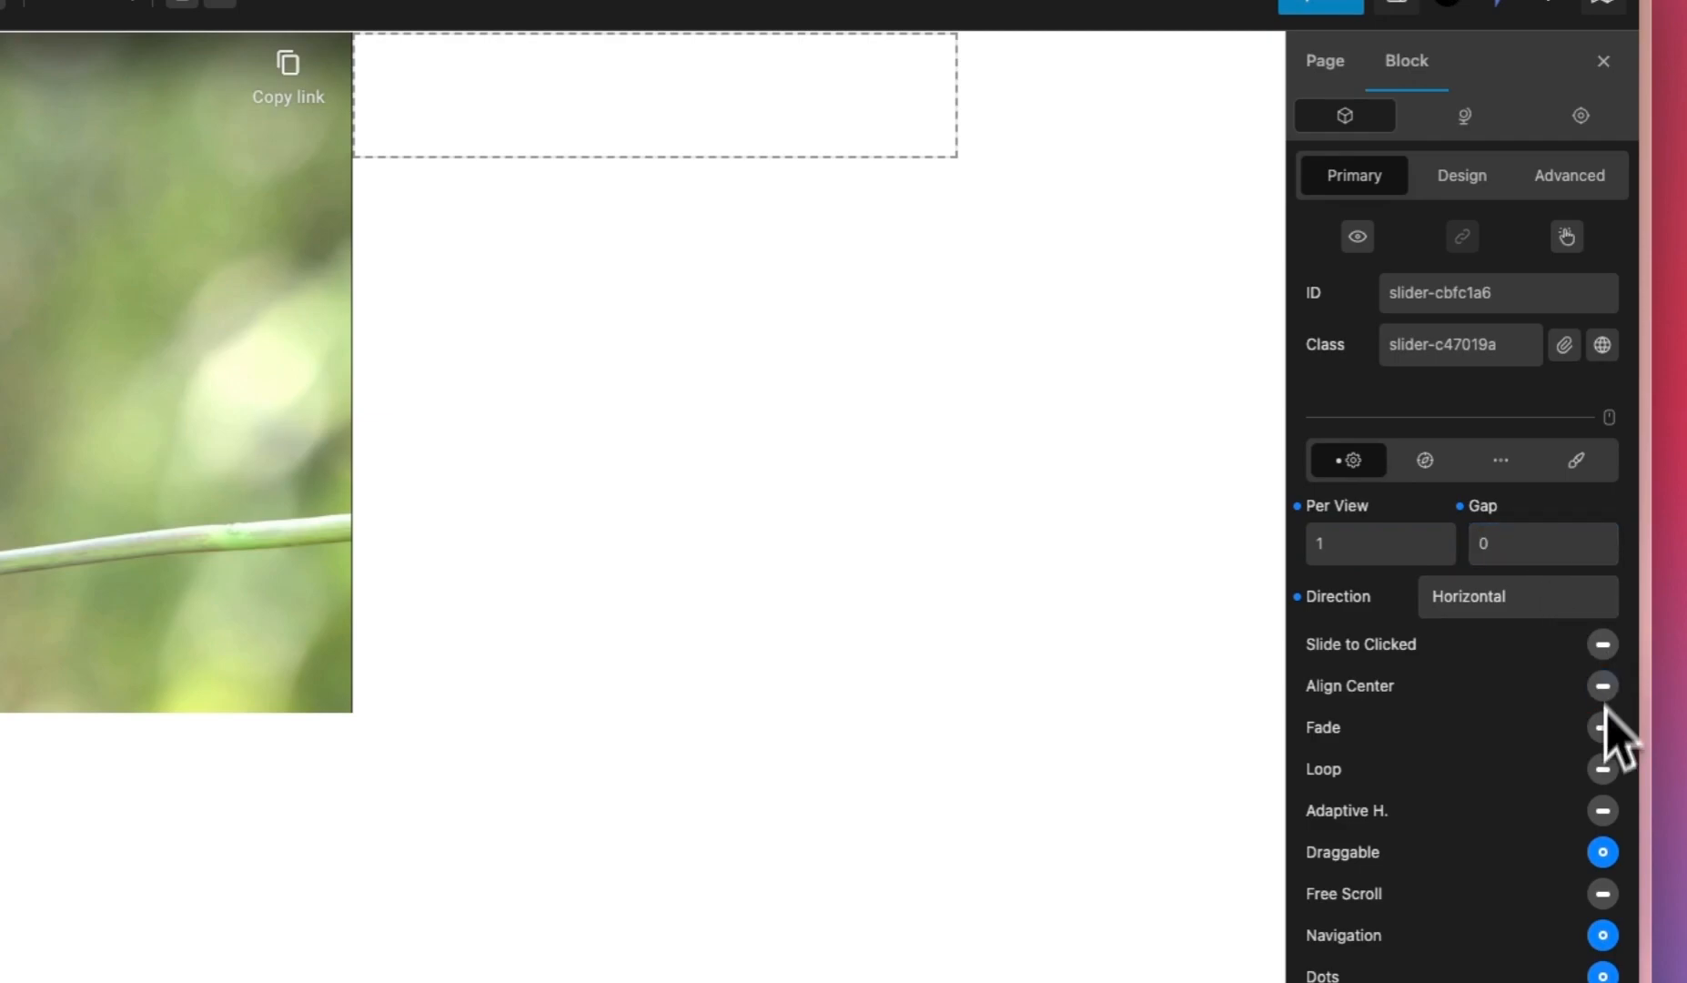
{"action": "scroll", "coordinate": [1609, 592], "scroll_direction": "down", "scroll_amount": 5}
{"action": "left_click", "coordinate": [1603, 360]}
{"action": "left_click", "coordinate": [1603, 437]}
{"action": "left_click", "coordinate": [1603, 479]}
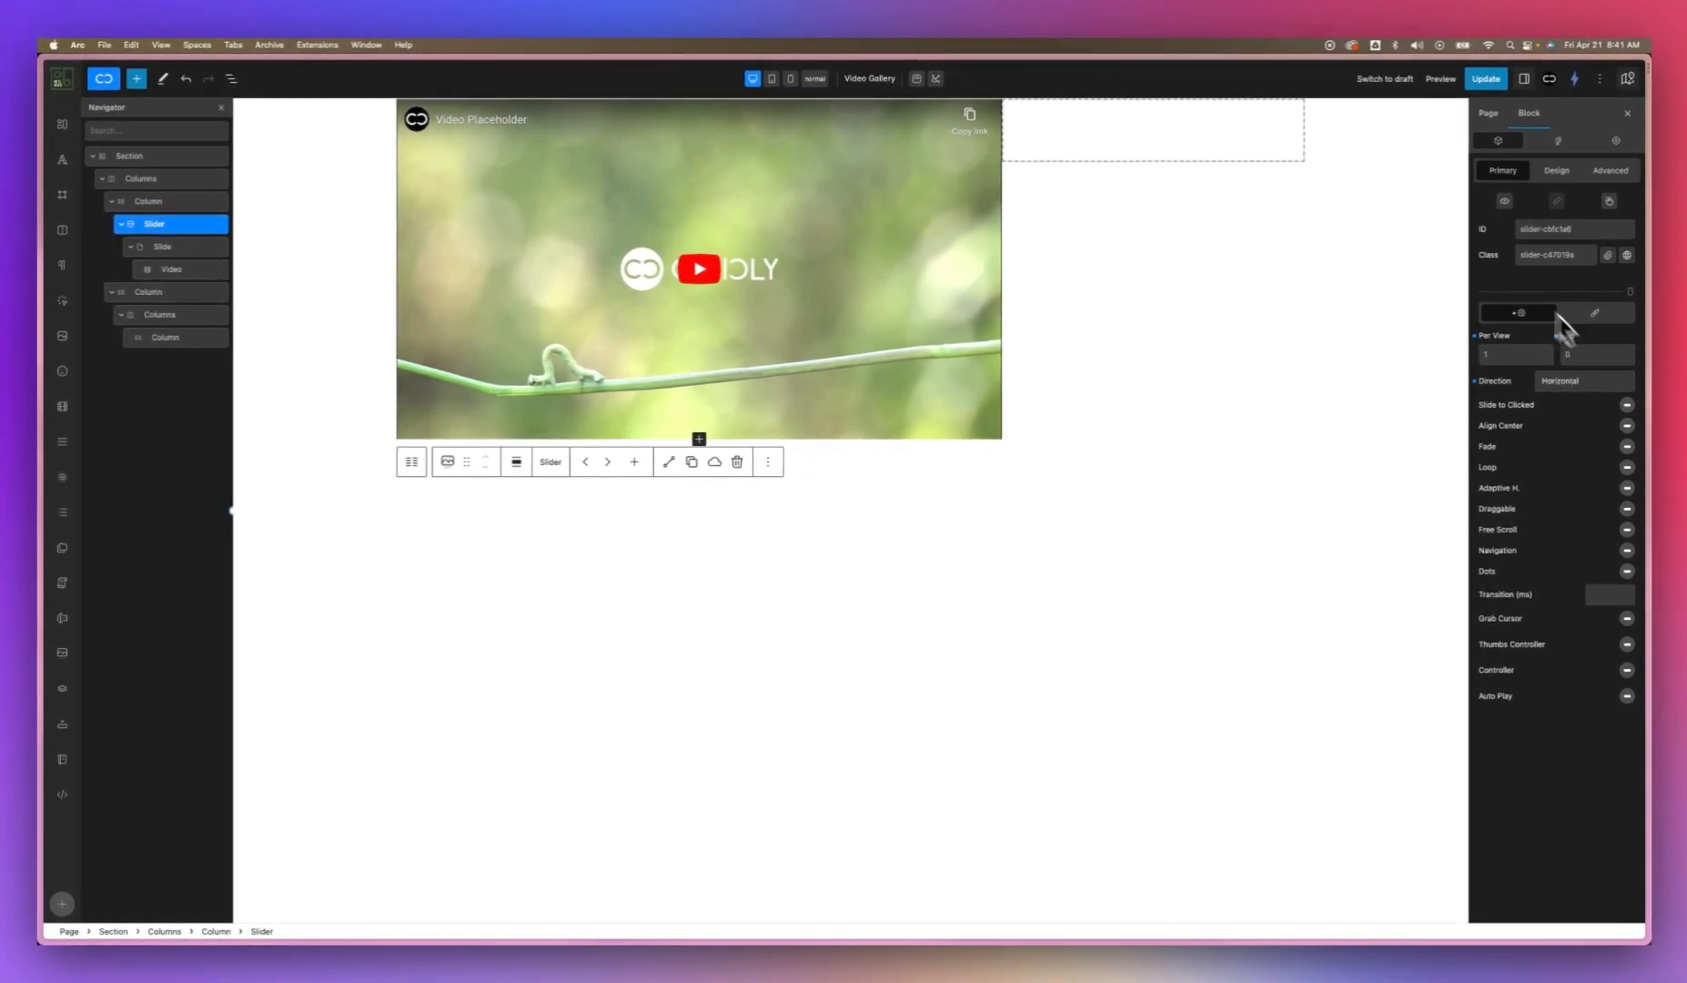
Step: Duplicate the video slide twice inside the slider and collapse the slides in the block tree
{"action": "left_click", "coordinate": [130, 246]}
{"action": "left_click", "coordinate": [160, 248]}
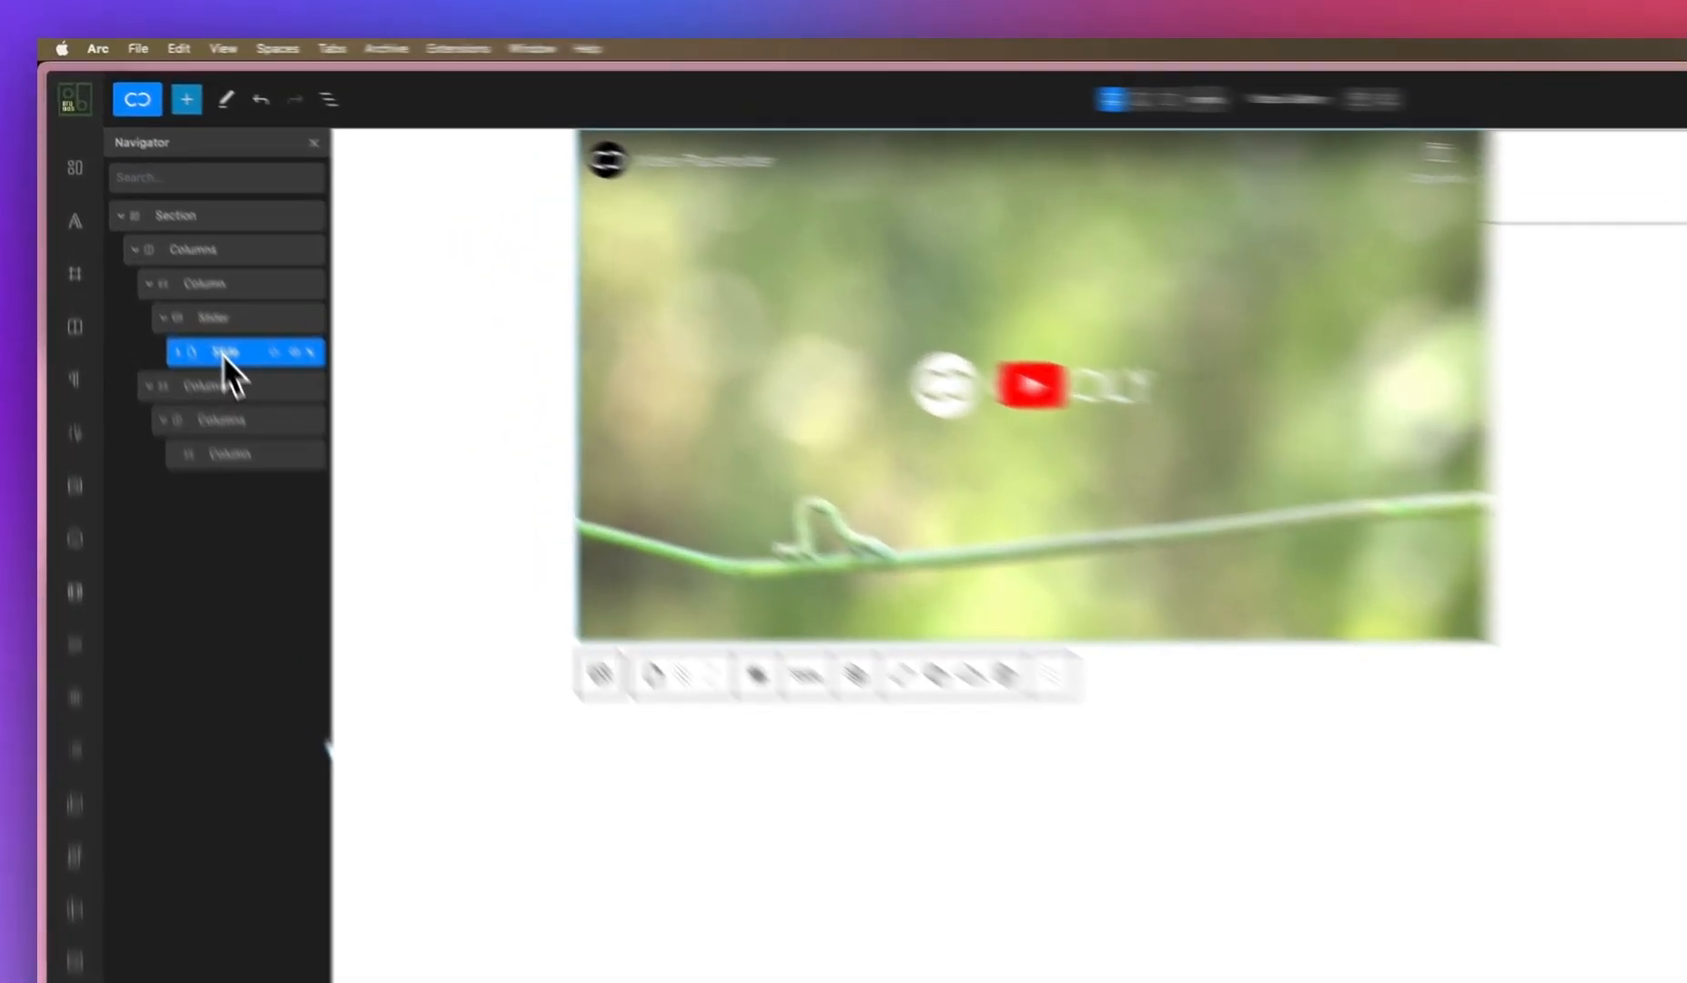
{"action": "right_click", "coordinate": [163, 249]}
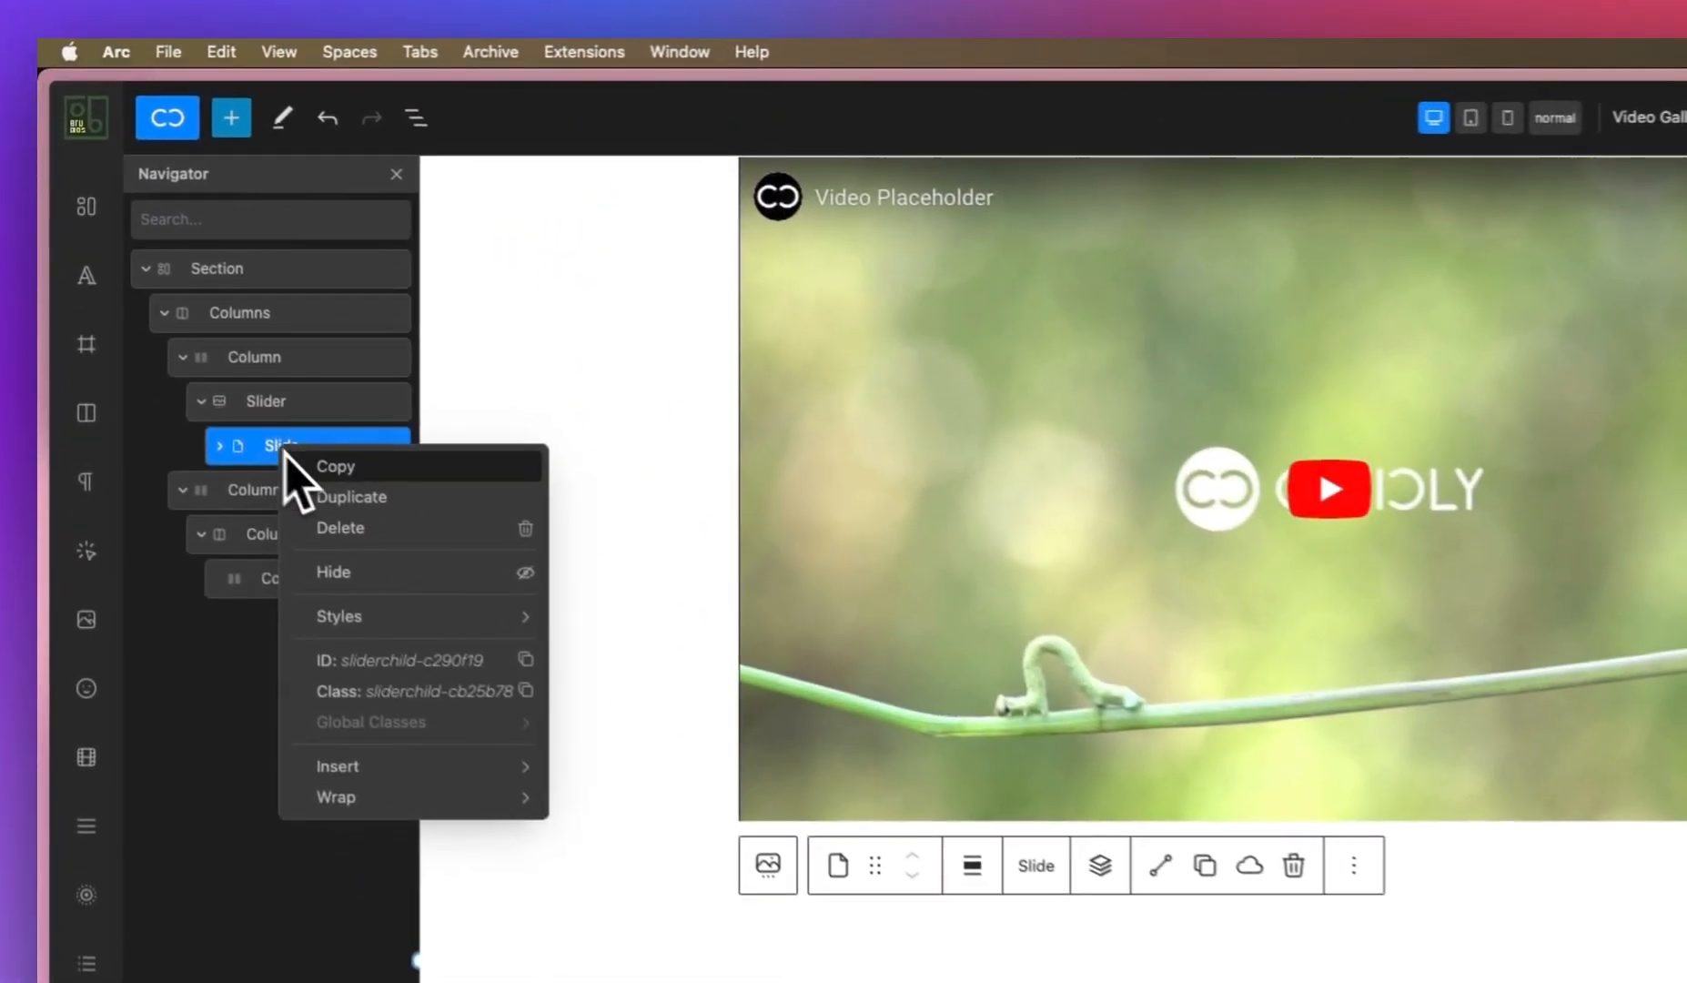
{"action": "left_click", "coordinate": [204, 274]}
{"action": "right_click", "coordinate": [282, 505]}
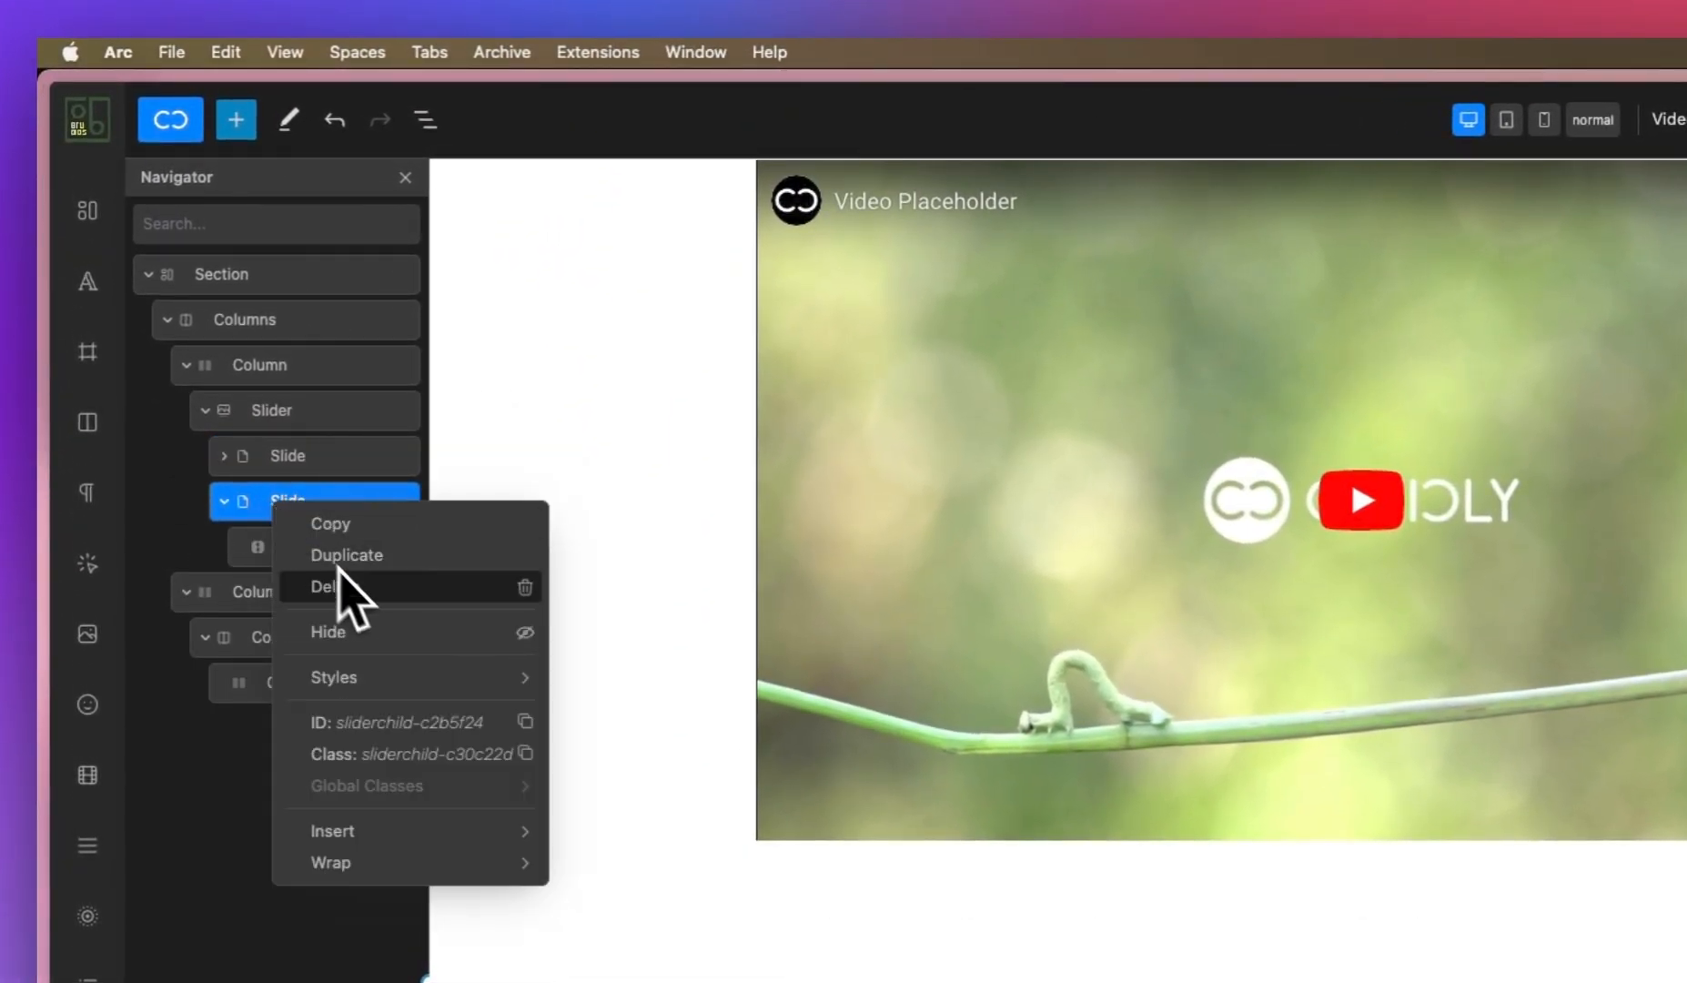
{"action": "left_click", "coordinate": [357, 553]}
{"action": "left_click", "coordinate": [226, 507]}
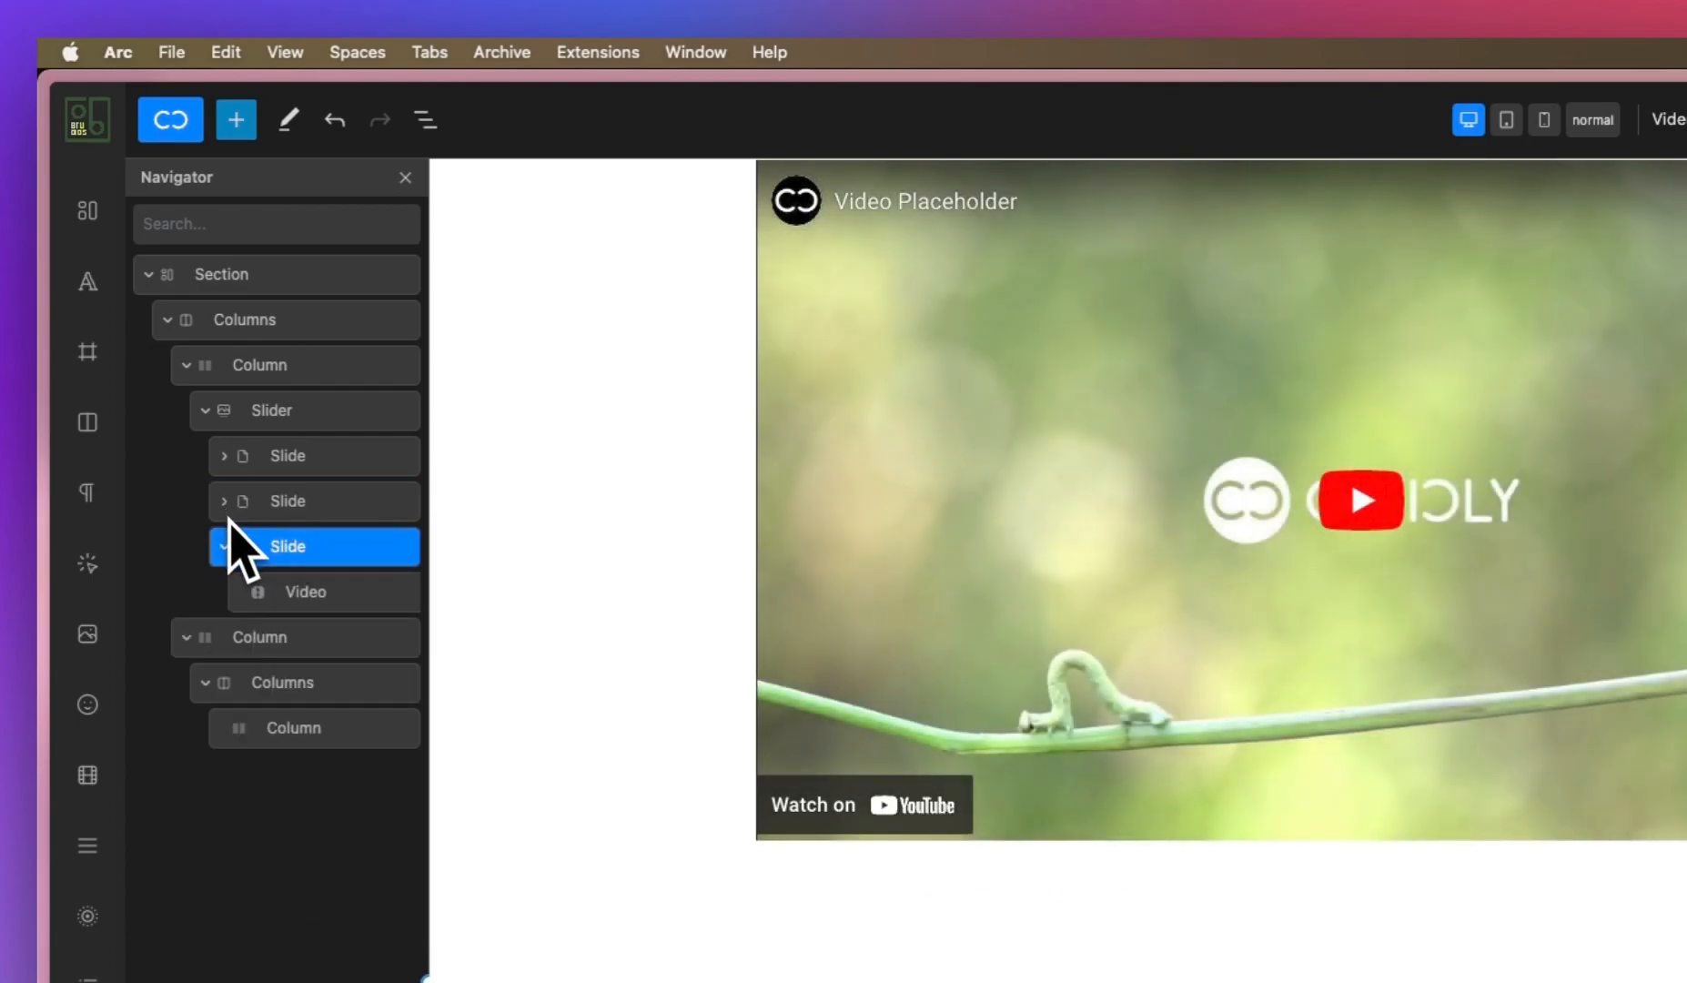
{"action": "left_click", "coordinate": [226, 546]}
Step: Copy the link of "Master Cwicly CSS Flexbox Basic Lessons" from the OB Studios YouTube channel and set it as the first slide's video URL
{"action": "left_click", "coordinate": [224, 455]}
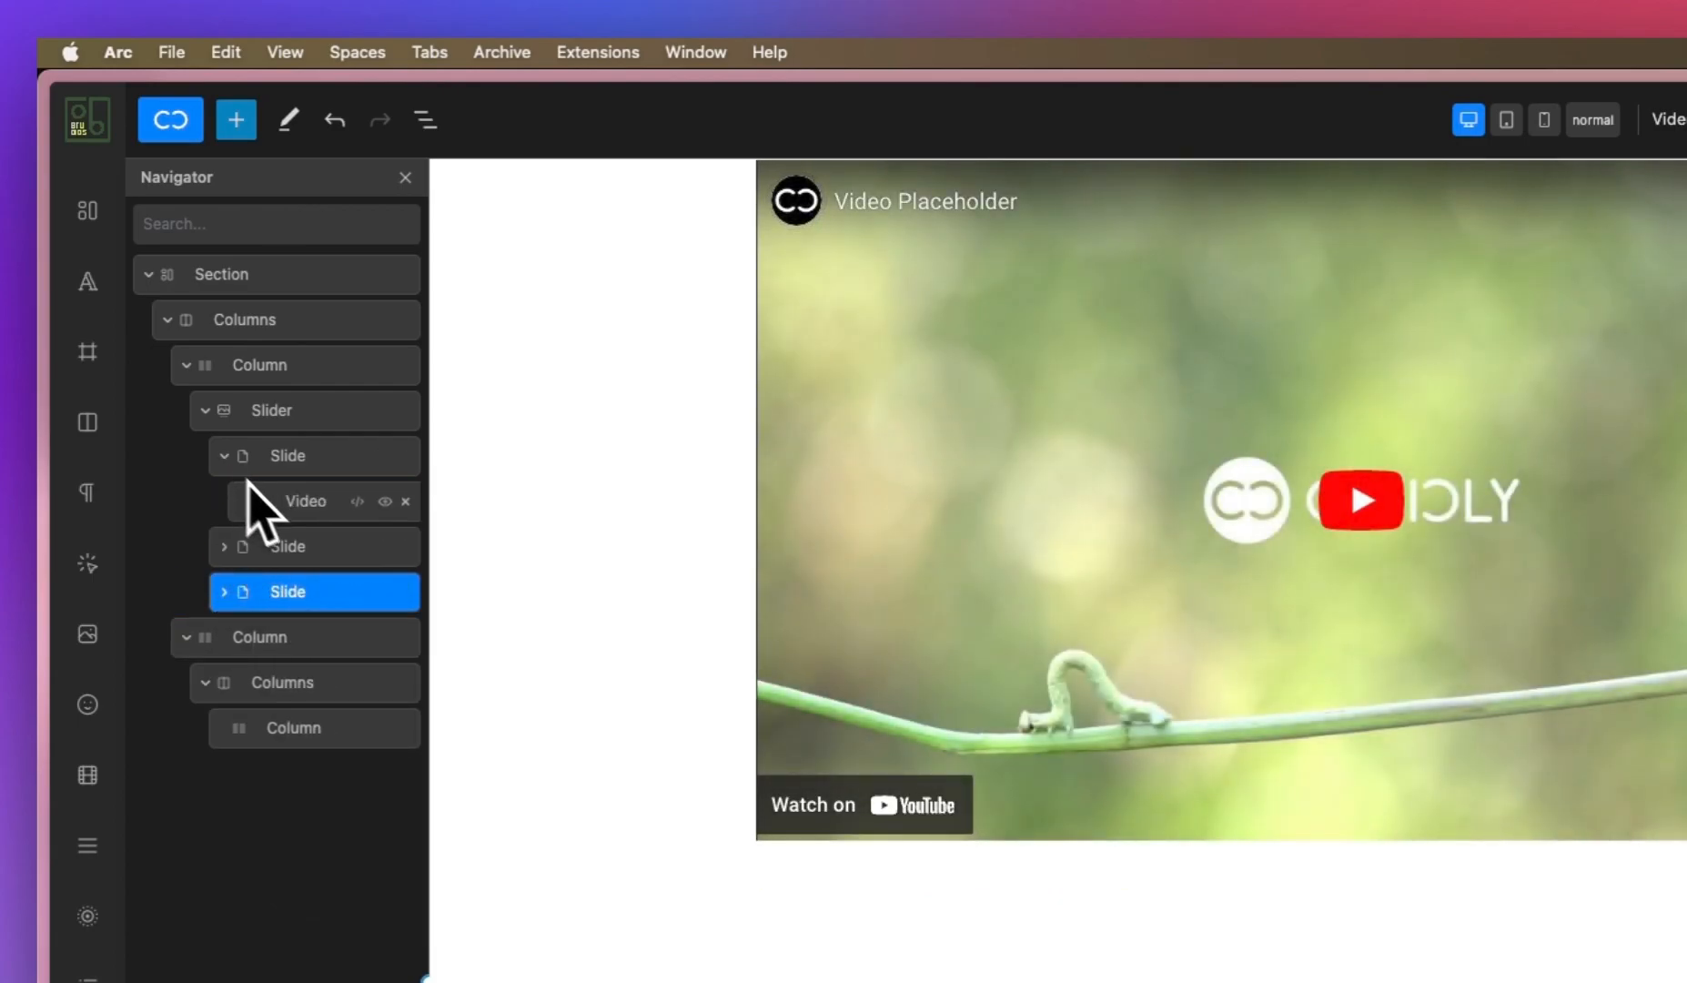
{"action": "left_click", "coordinate": [276, 506]}
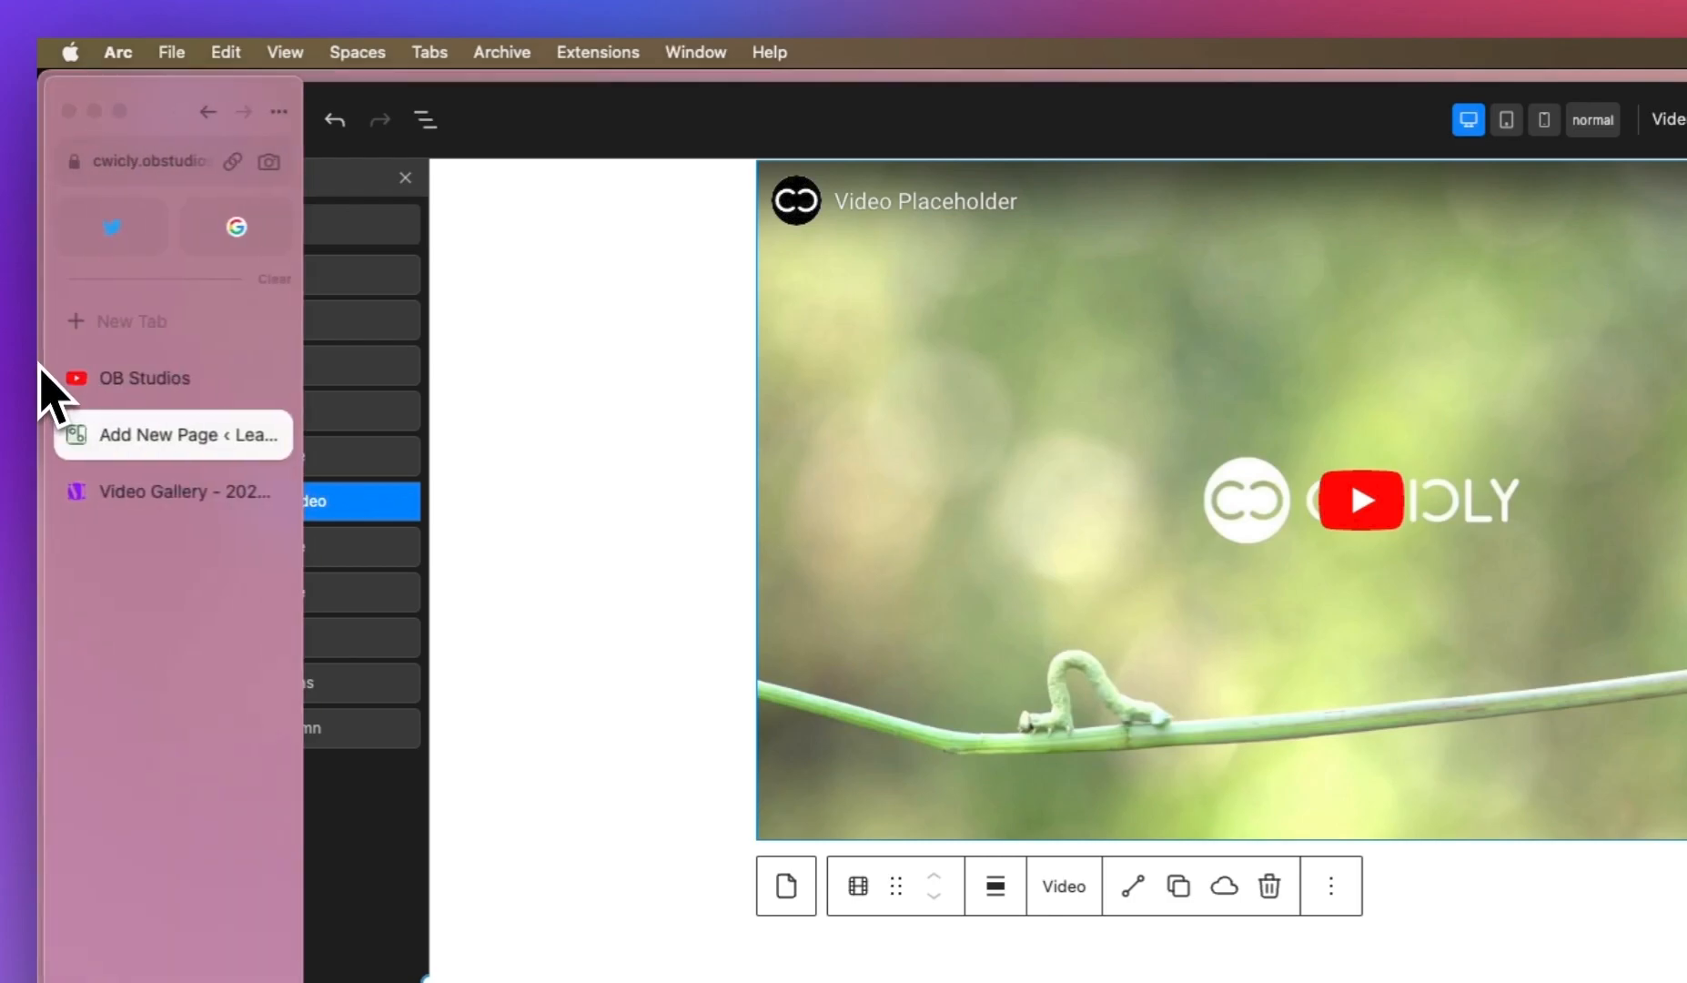
{"action": "left_click", "coordinate": [91, 375]}
{"action": "right_click", "coordinate": [845, 805]}
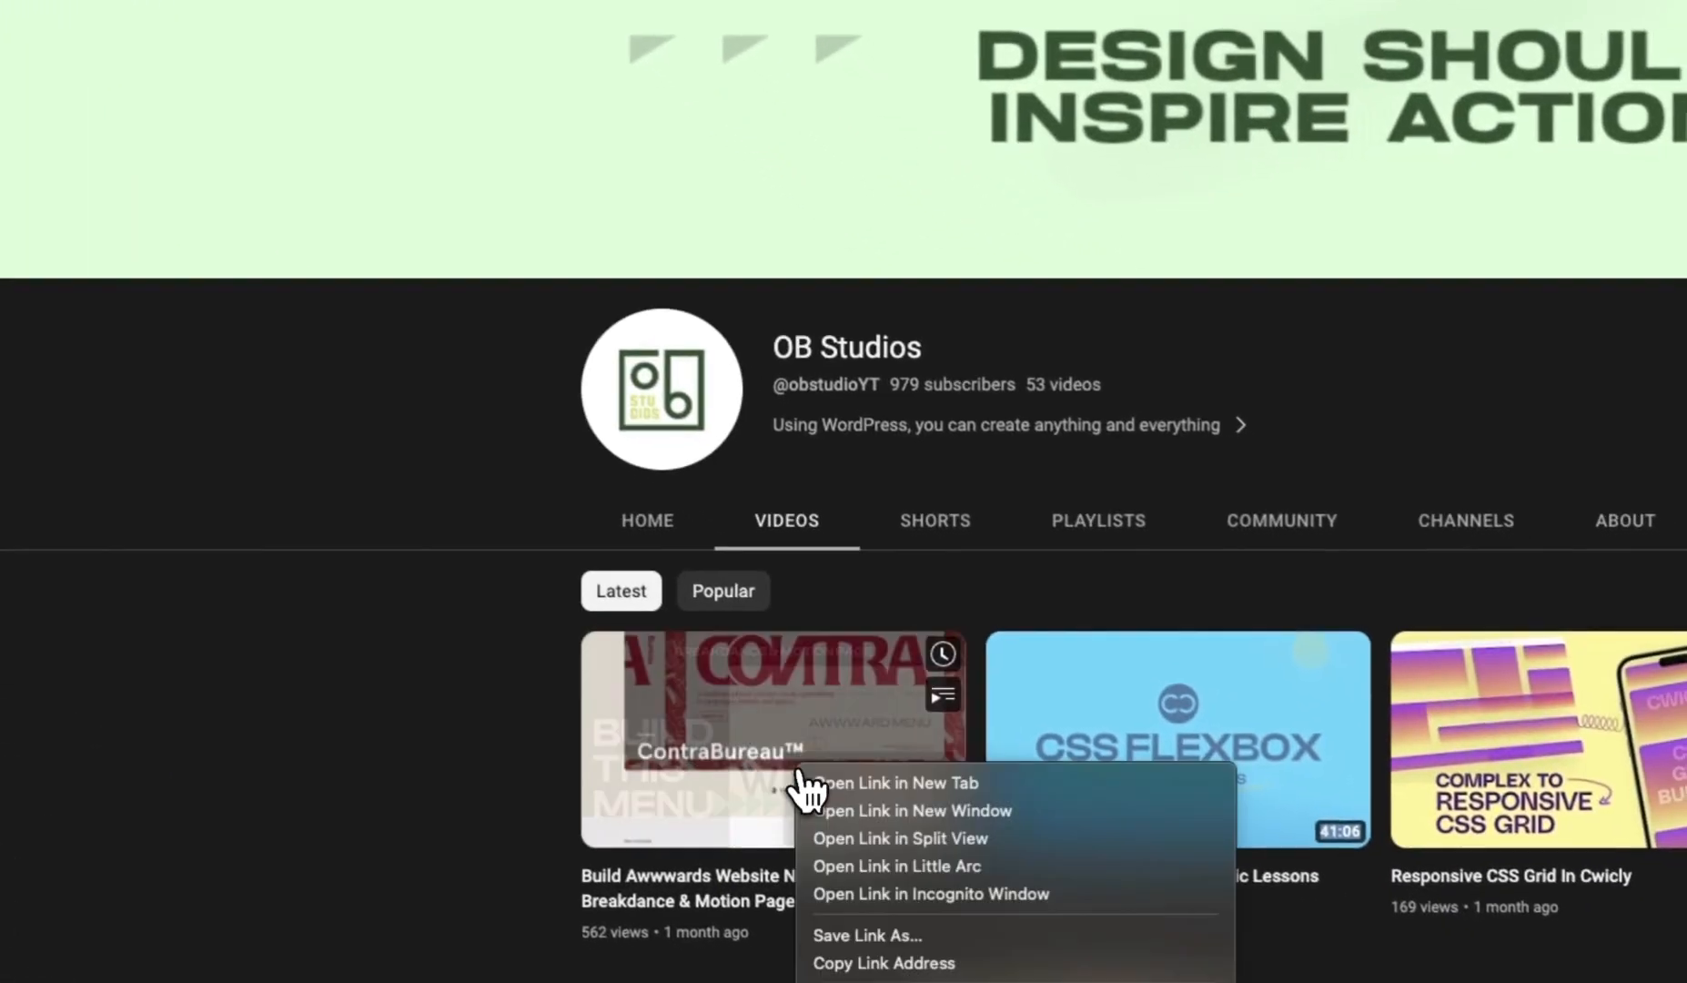
{"action": "right_click", "coordinate": [1207, 731]}
{"action": "right_click", "coordinate": [1136, 743]}
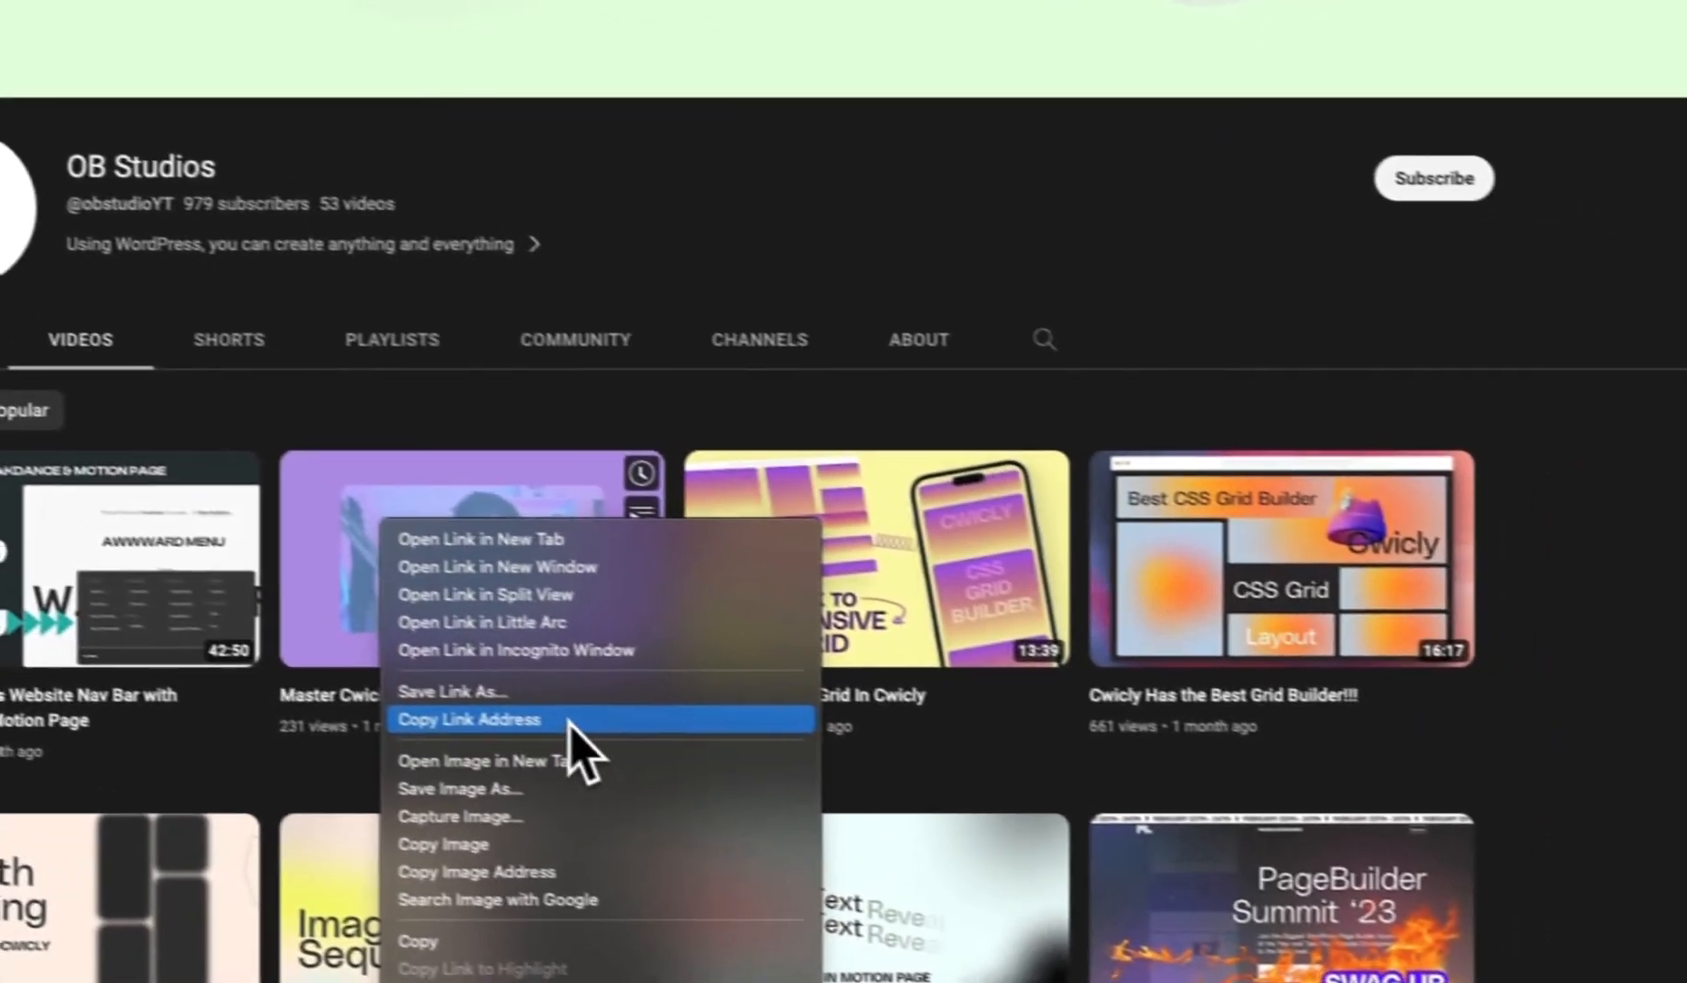
{"action": "left_click", "coordinate": [1170, 895]}
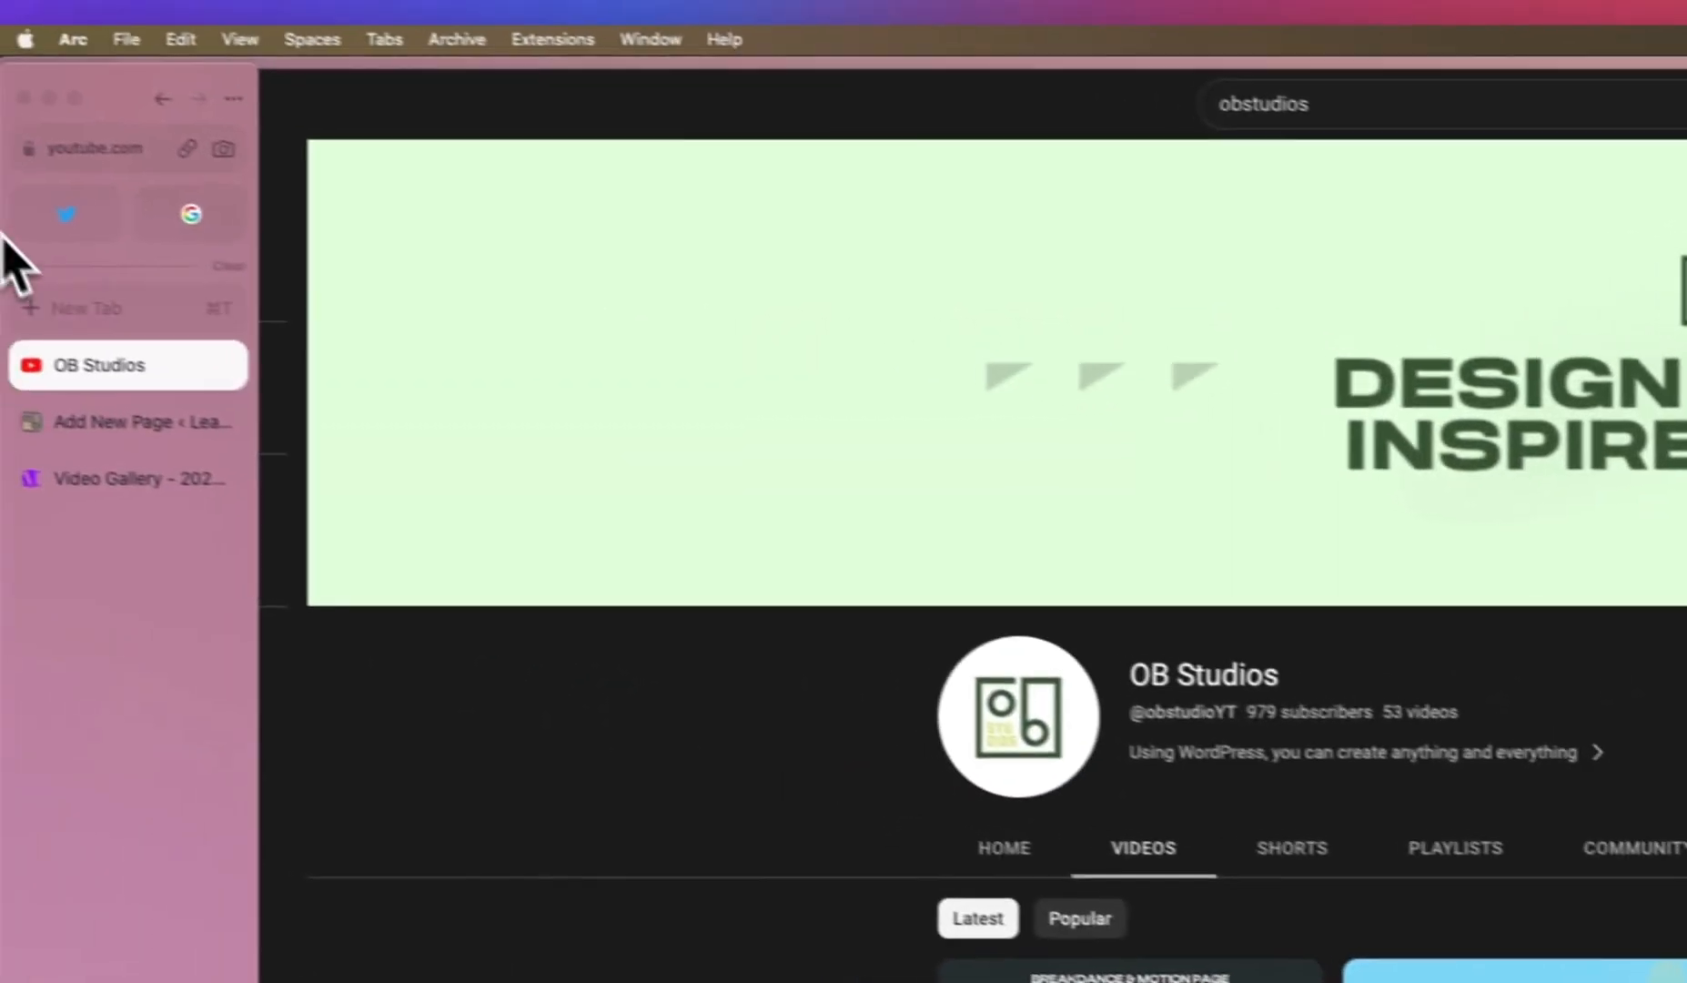
{"action": "left_click", "coordinate": [143, 434]}
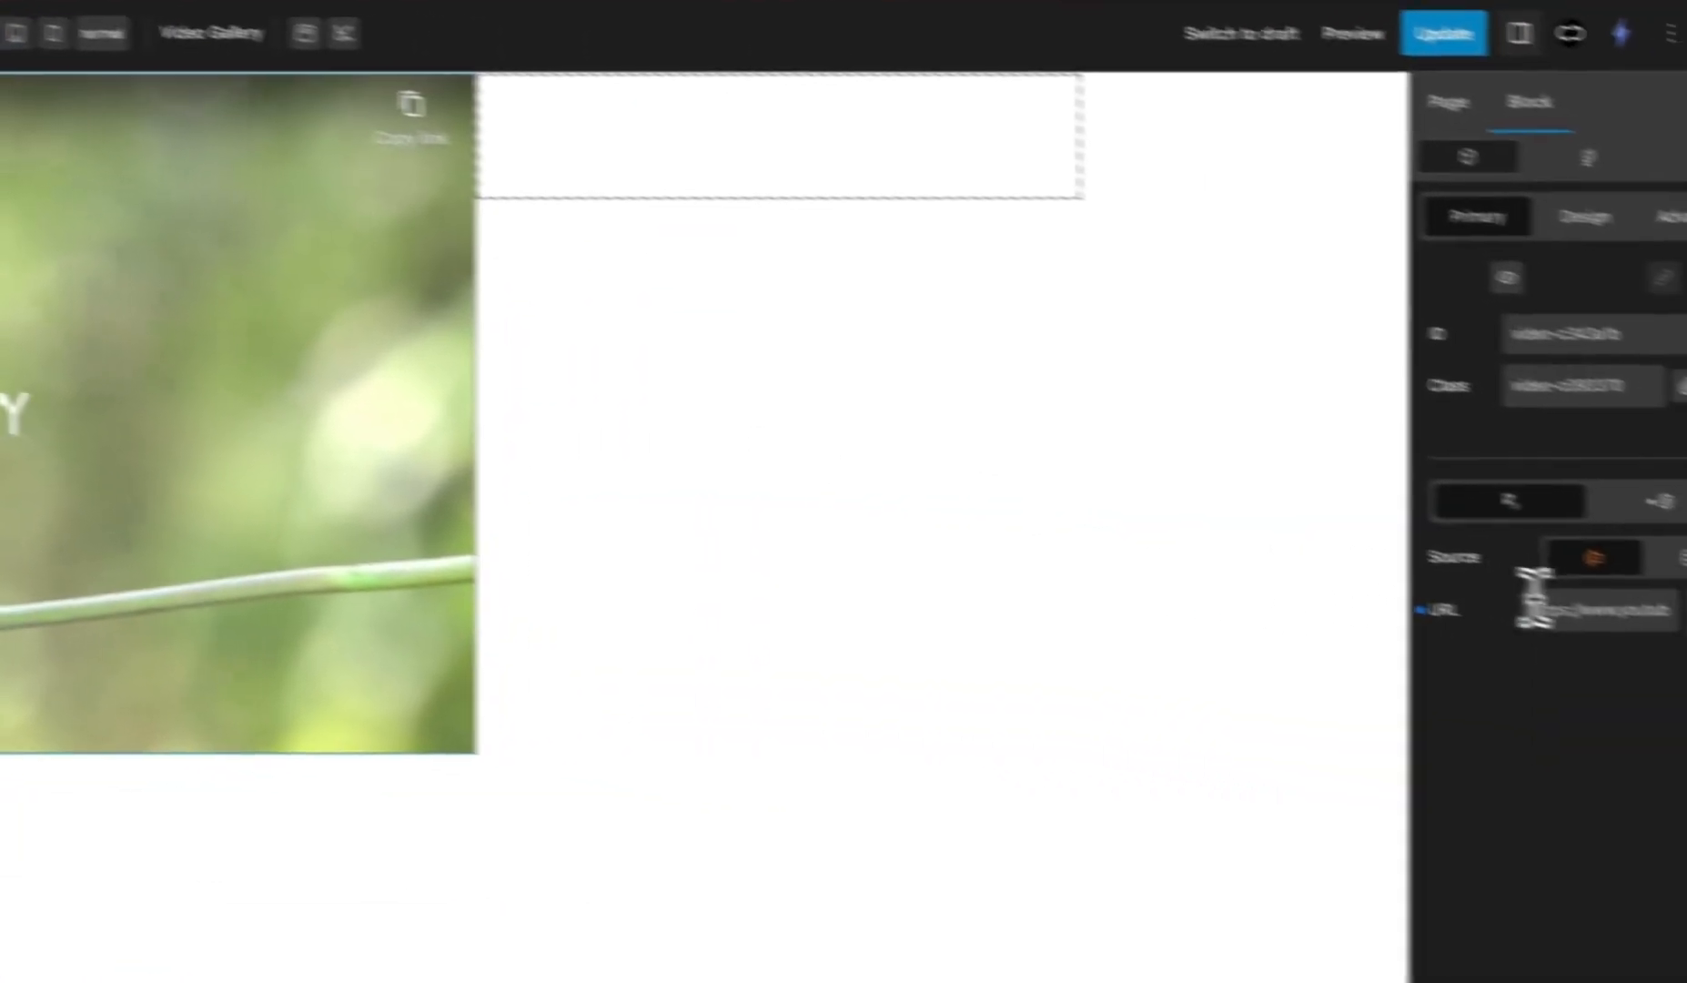
{"action": "triple_click", "coordinate": [1465, 583]}
{"action": "key", "text": "super+v"}
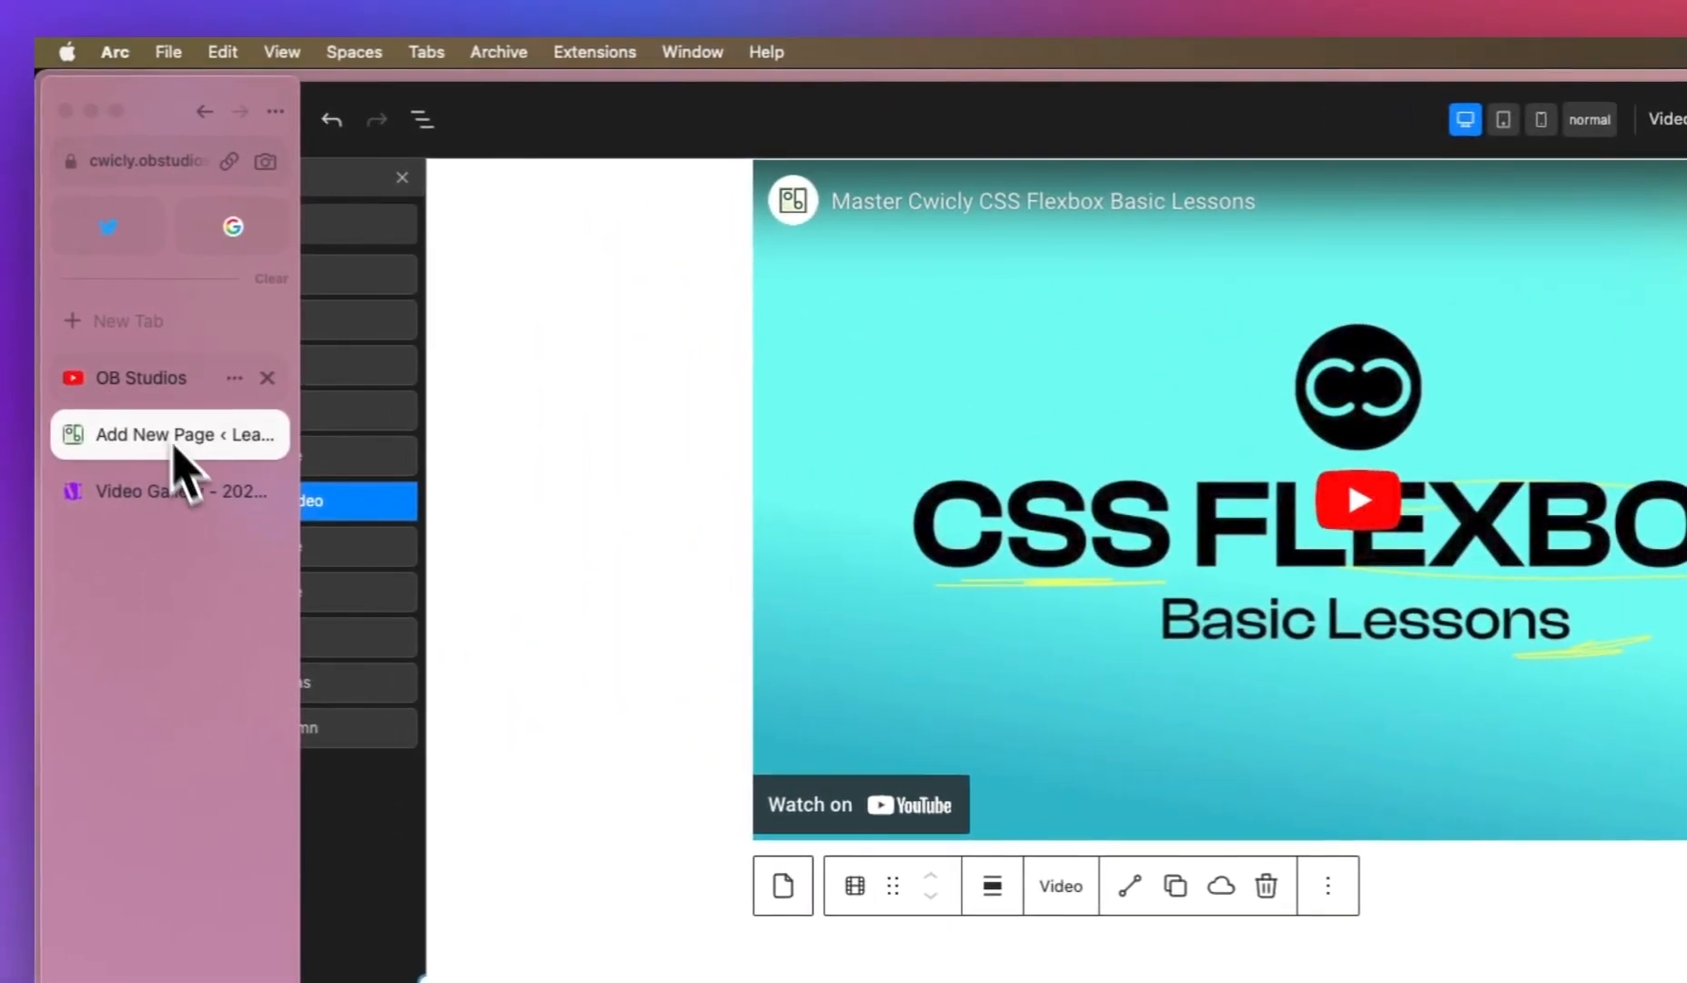
Step: Copy the YouTube link of "Responsive CSS Grid In Cwicly" and set it as the URL of the second slide's video
{"action": "left_click", "coordinate": [118, 378]}
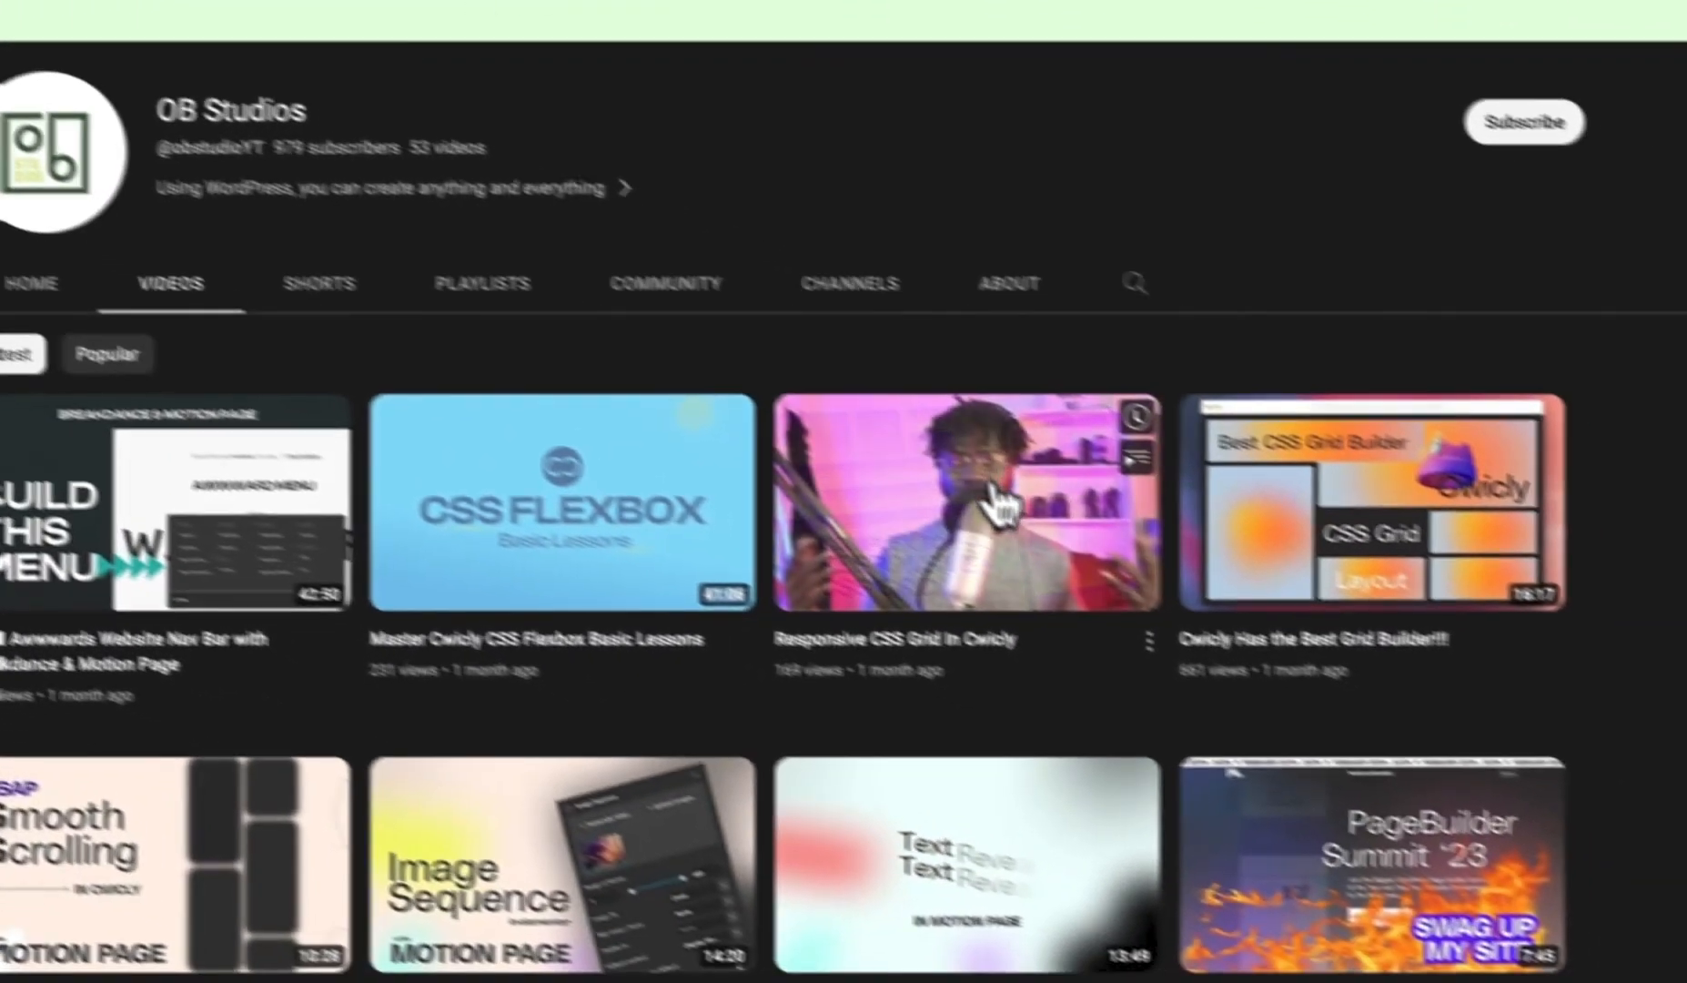
{"action": "right_click", "coordinate": [990, 496]}
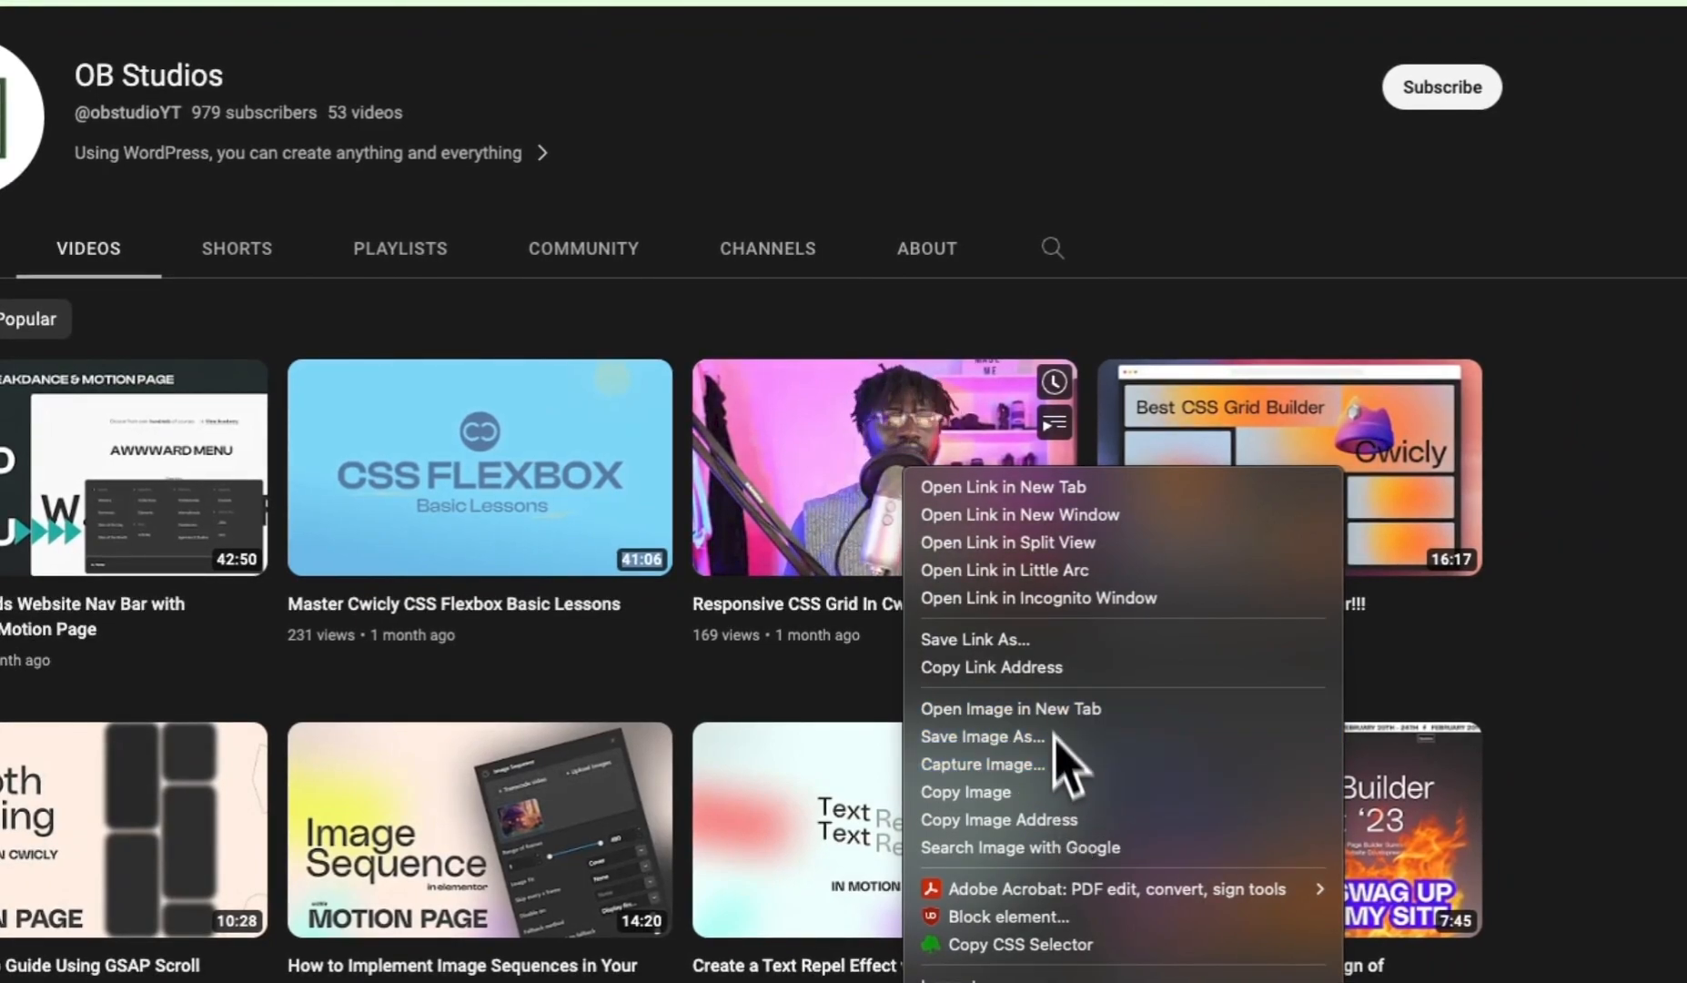
{"action": "left_click", "coordinate": [1044, 669]}
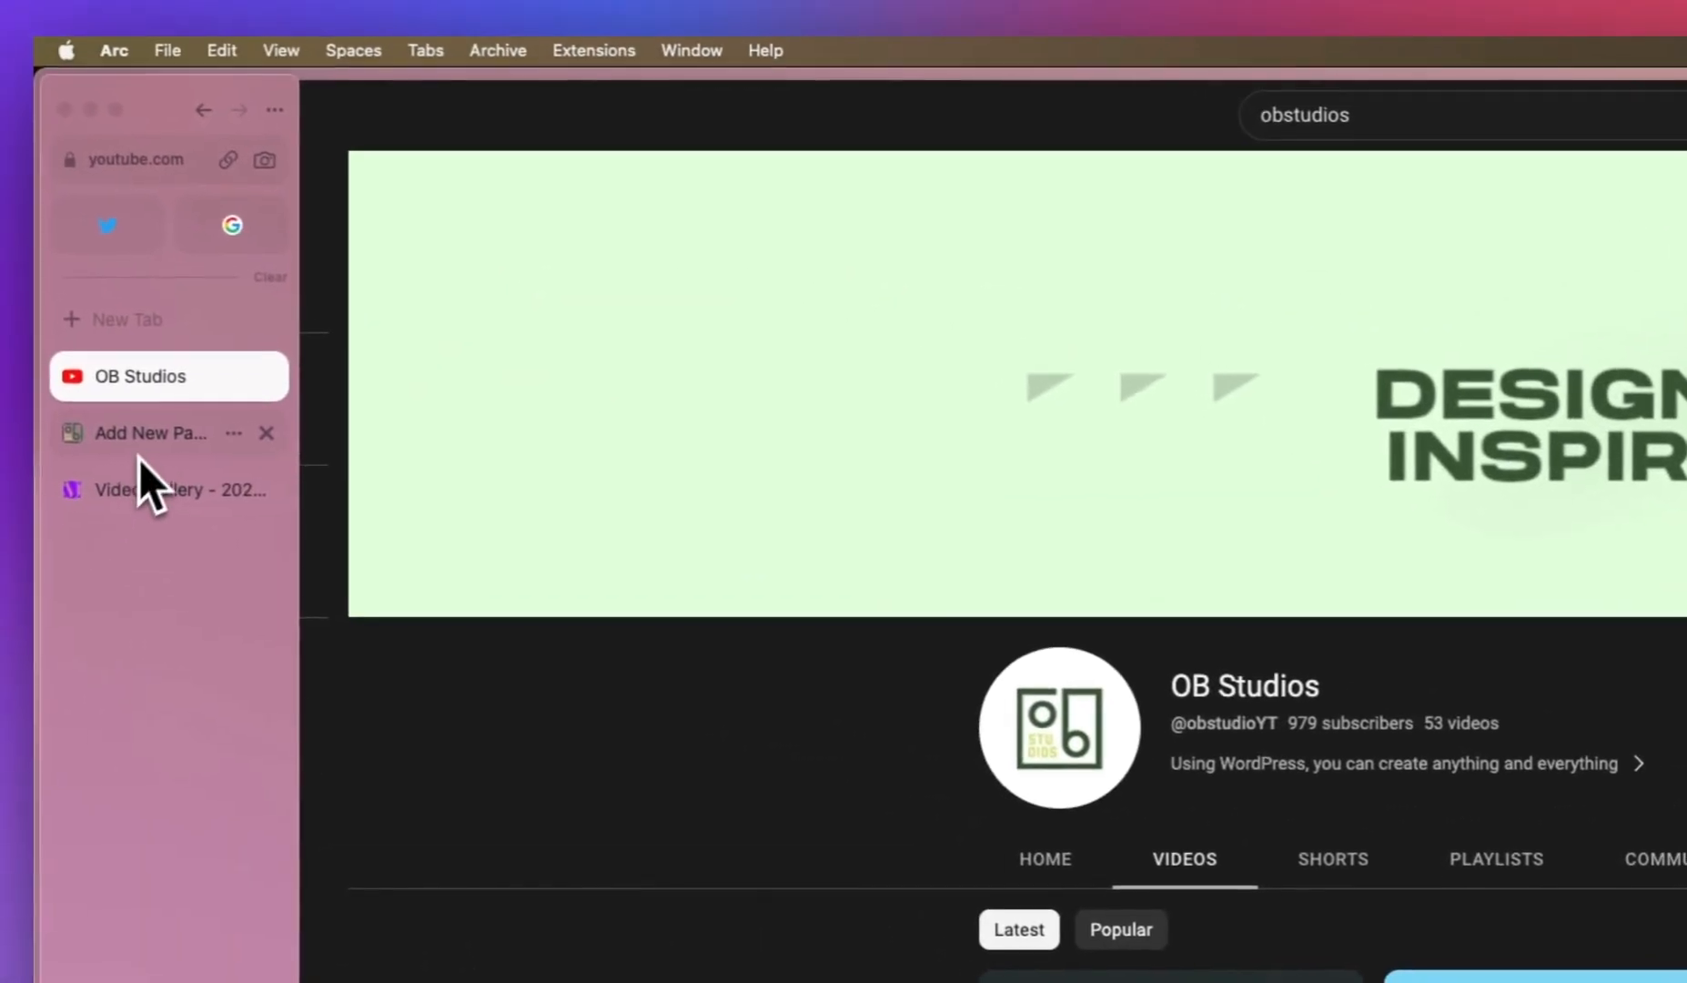
{"action": "left_click", "coordinate": [139, 455]}
{"action": "left_click", "coordinate": [236, 553]}
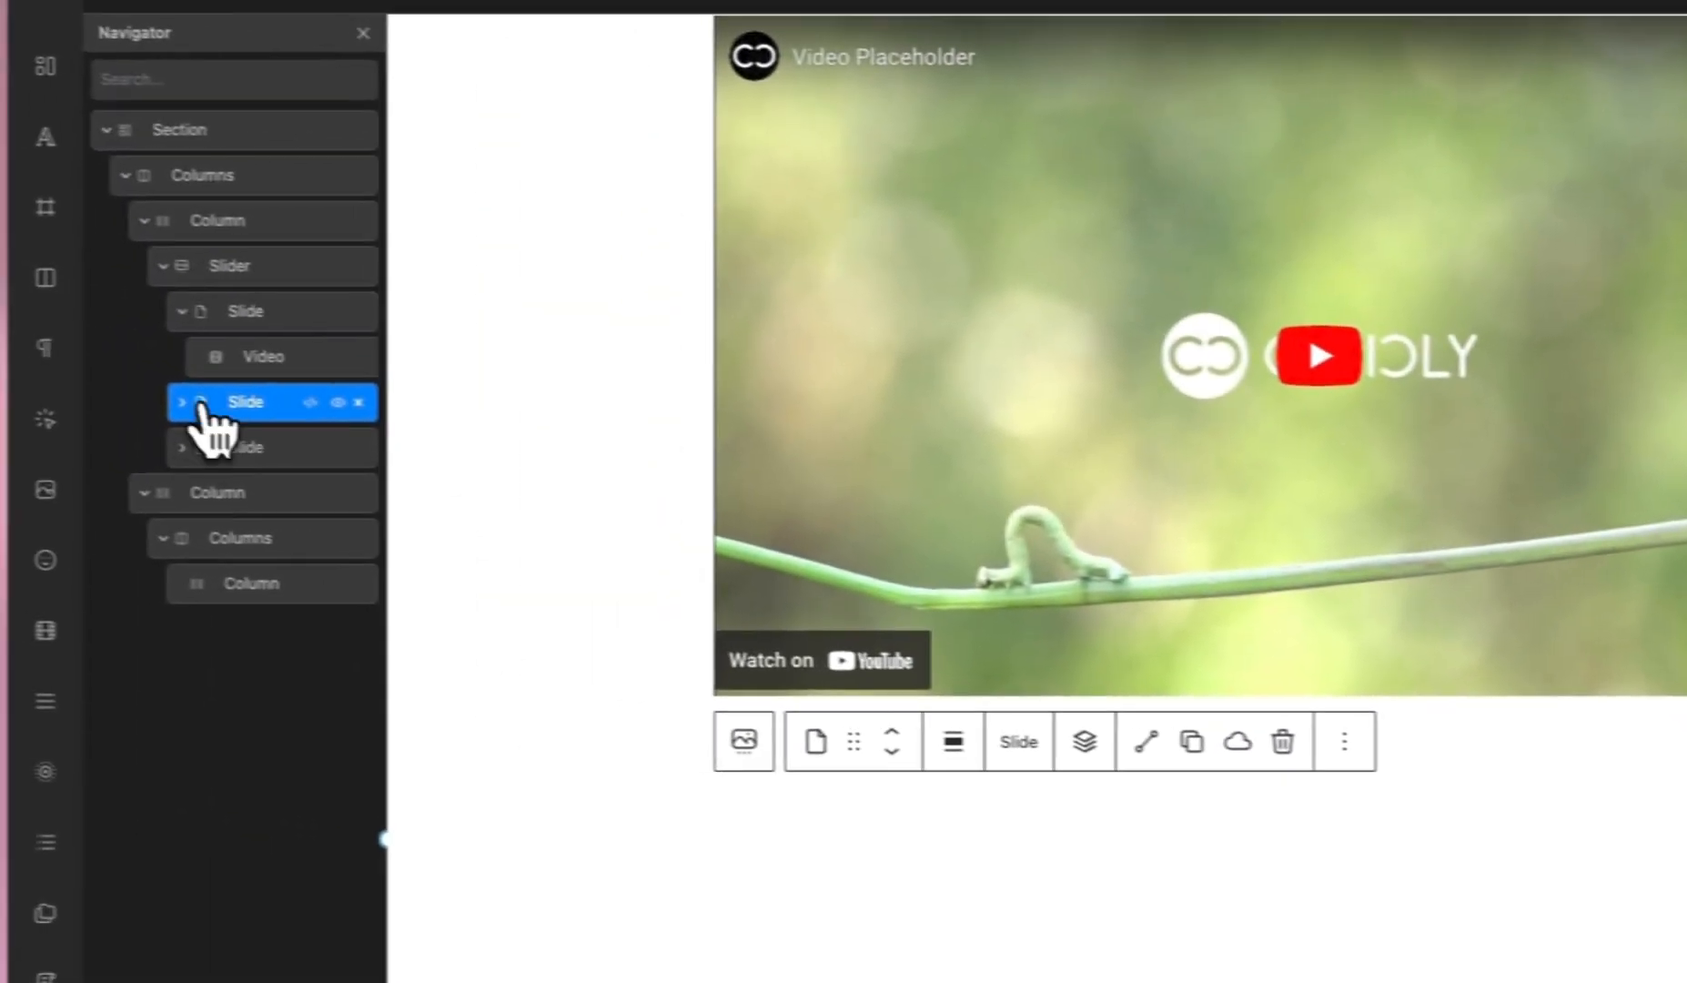
{"action": "left_click", "coordinate": [226, 501]}
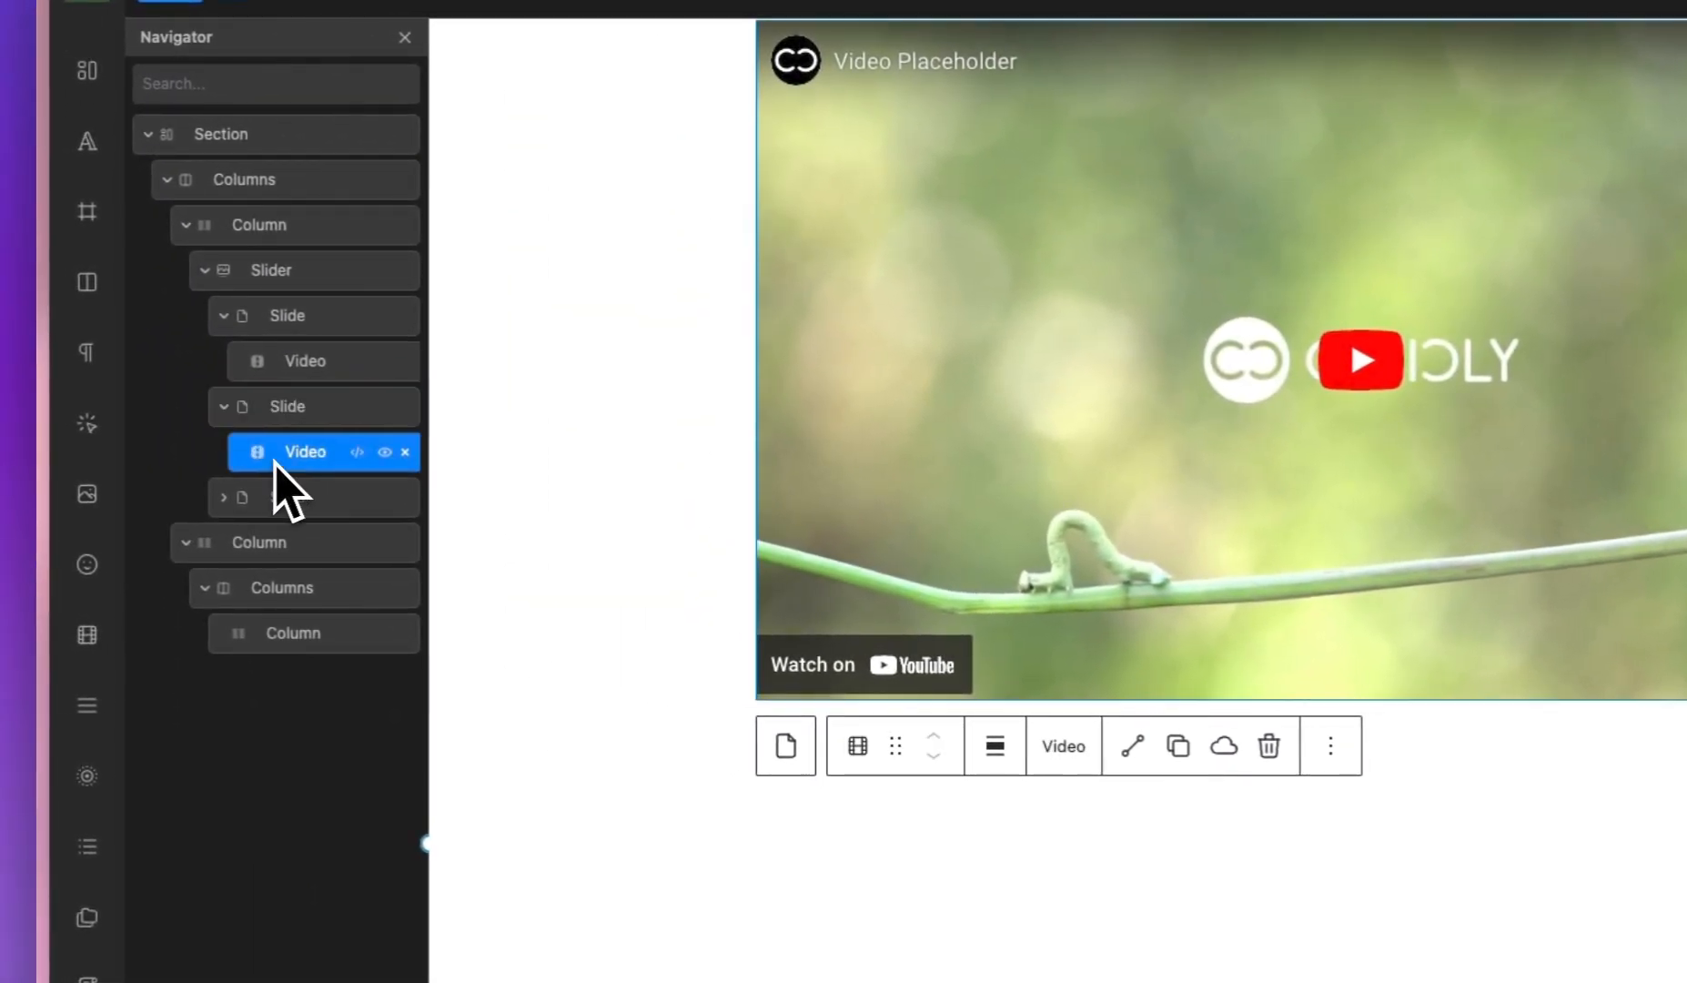
{"action": "left_click", "coordinate": [275, 460]}
{"action": "double_click", "coordinate": [1451, 509]}
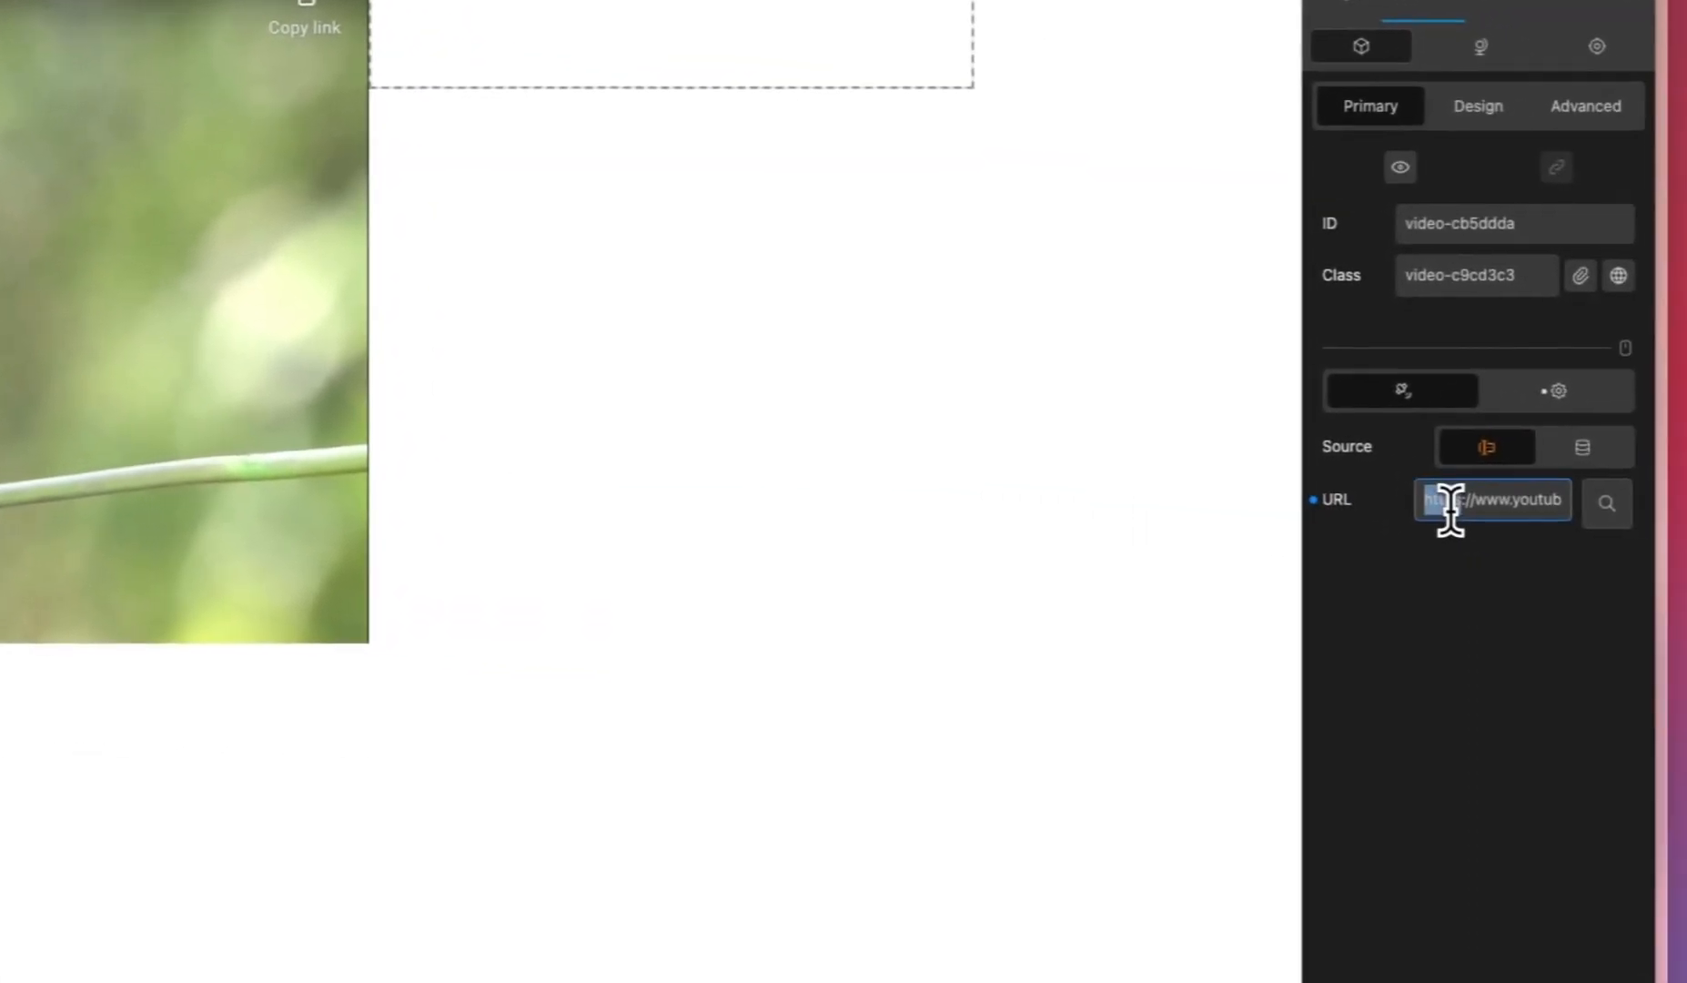
{"action": "triple_click", "coordinate": [1450, 510]}
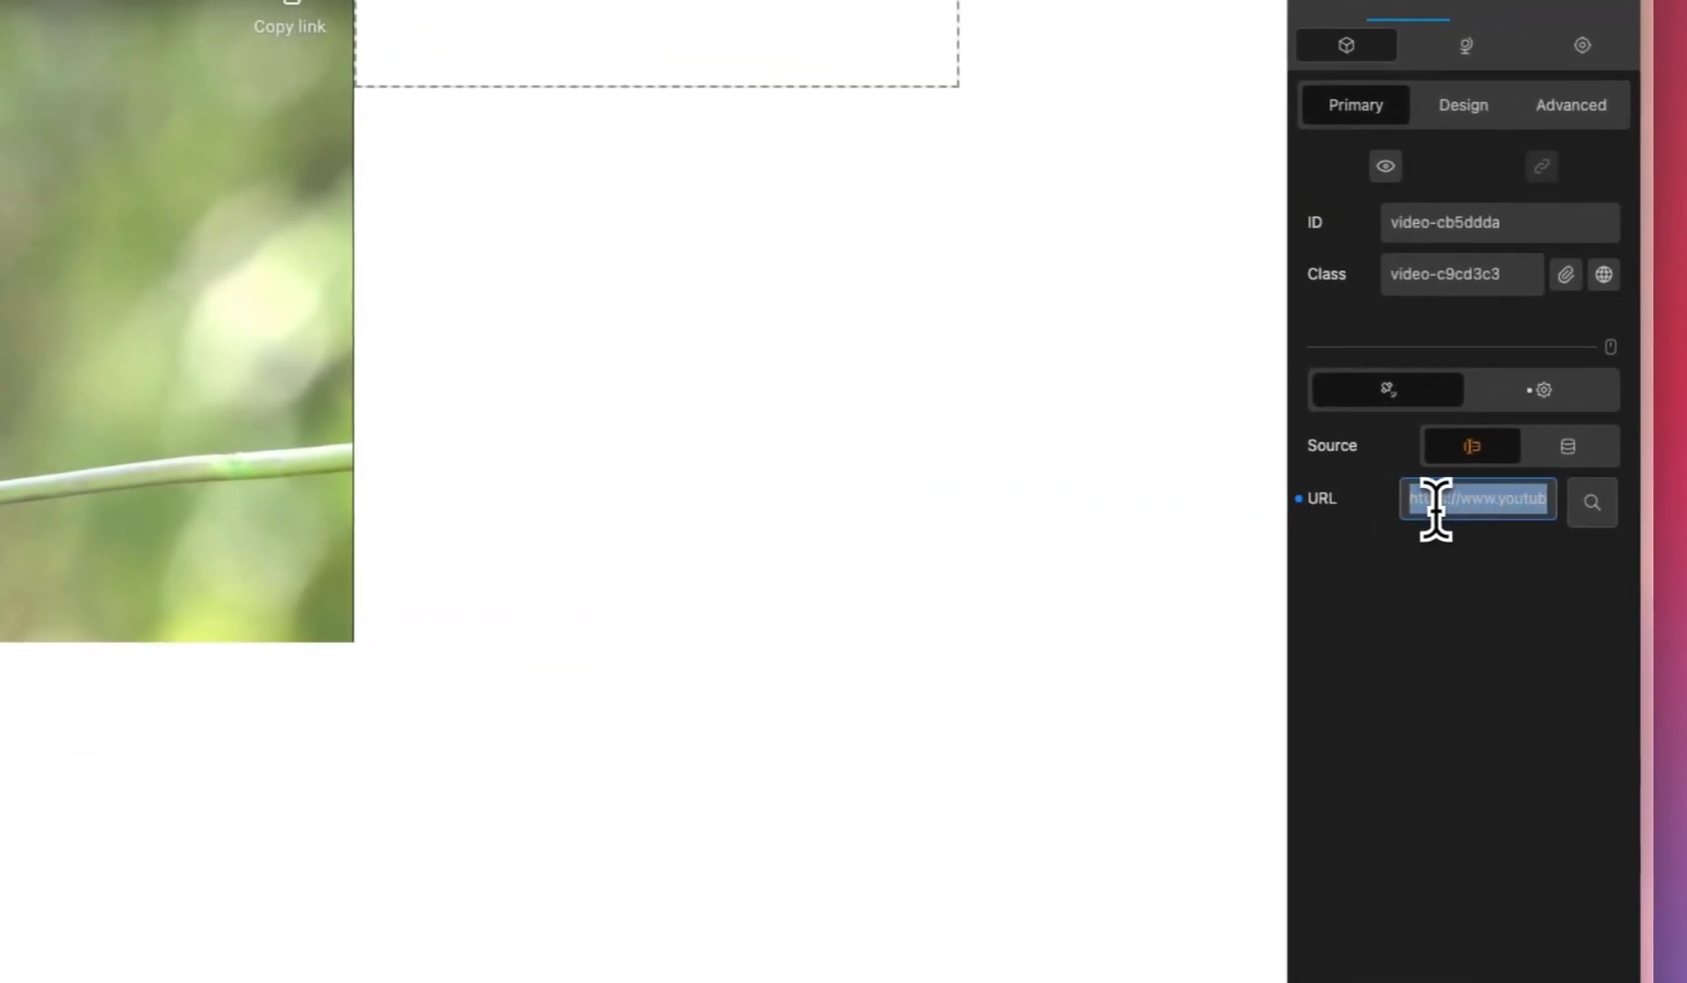
{"action": "key", "text": "super+v"}
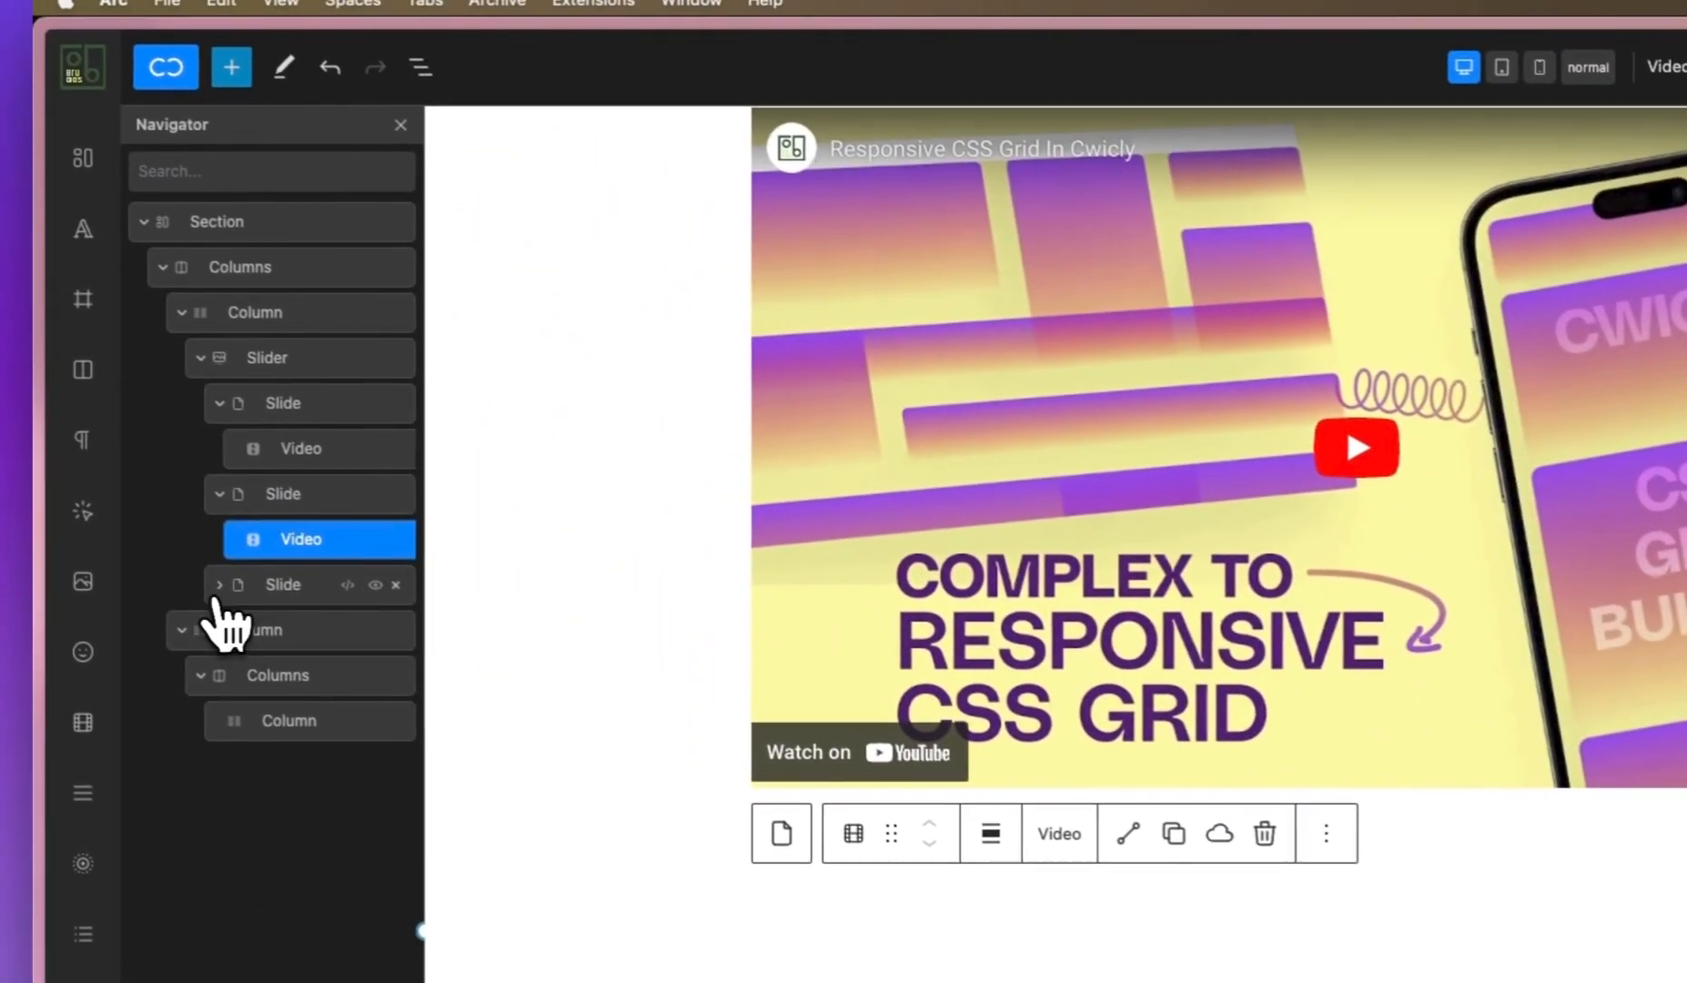
Step: Copy the YouTube link of "Cwicly Has the Best Grid Builder!!!" and set it as the URL of the third slide's video
{"action": "left_click", "coordinate": [175, 560]}
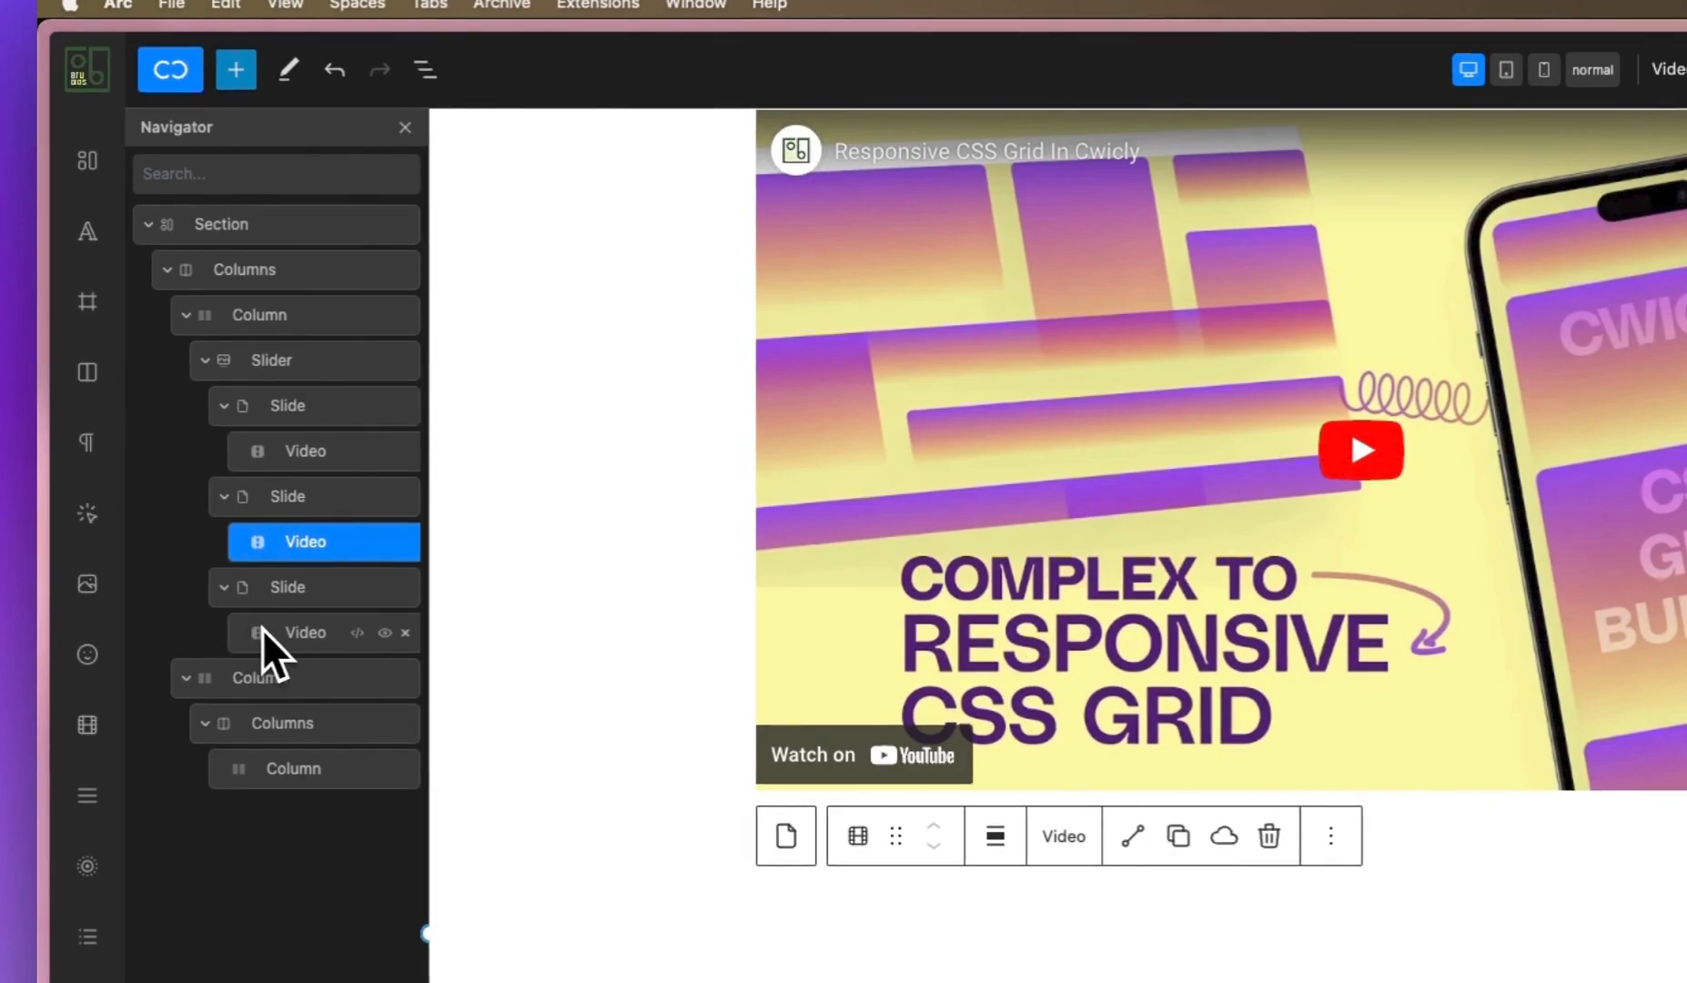
{"action": "left_click", "coordinate": [211, 604]}
{"action": "mouse_move", "coordinate": [41, 558]}
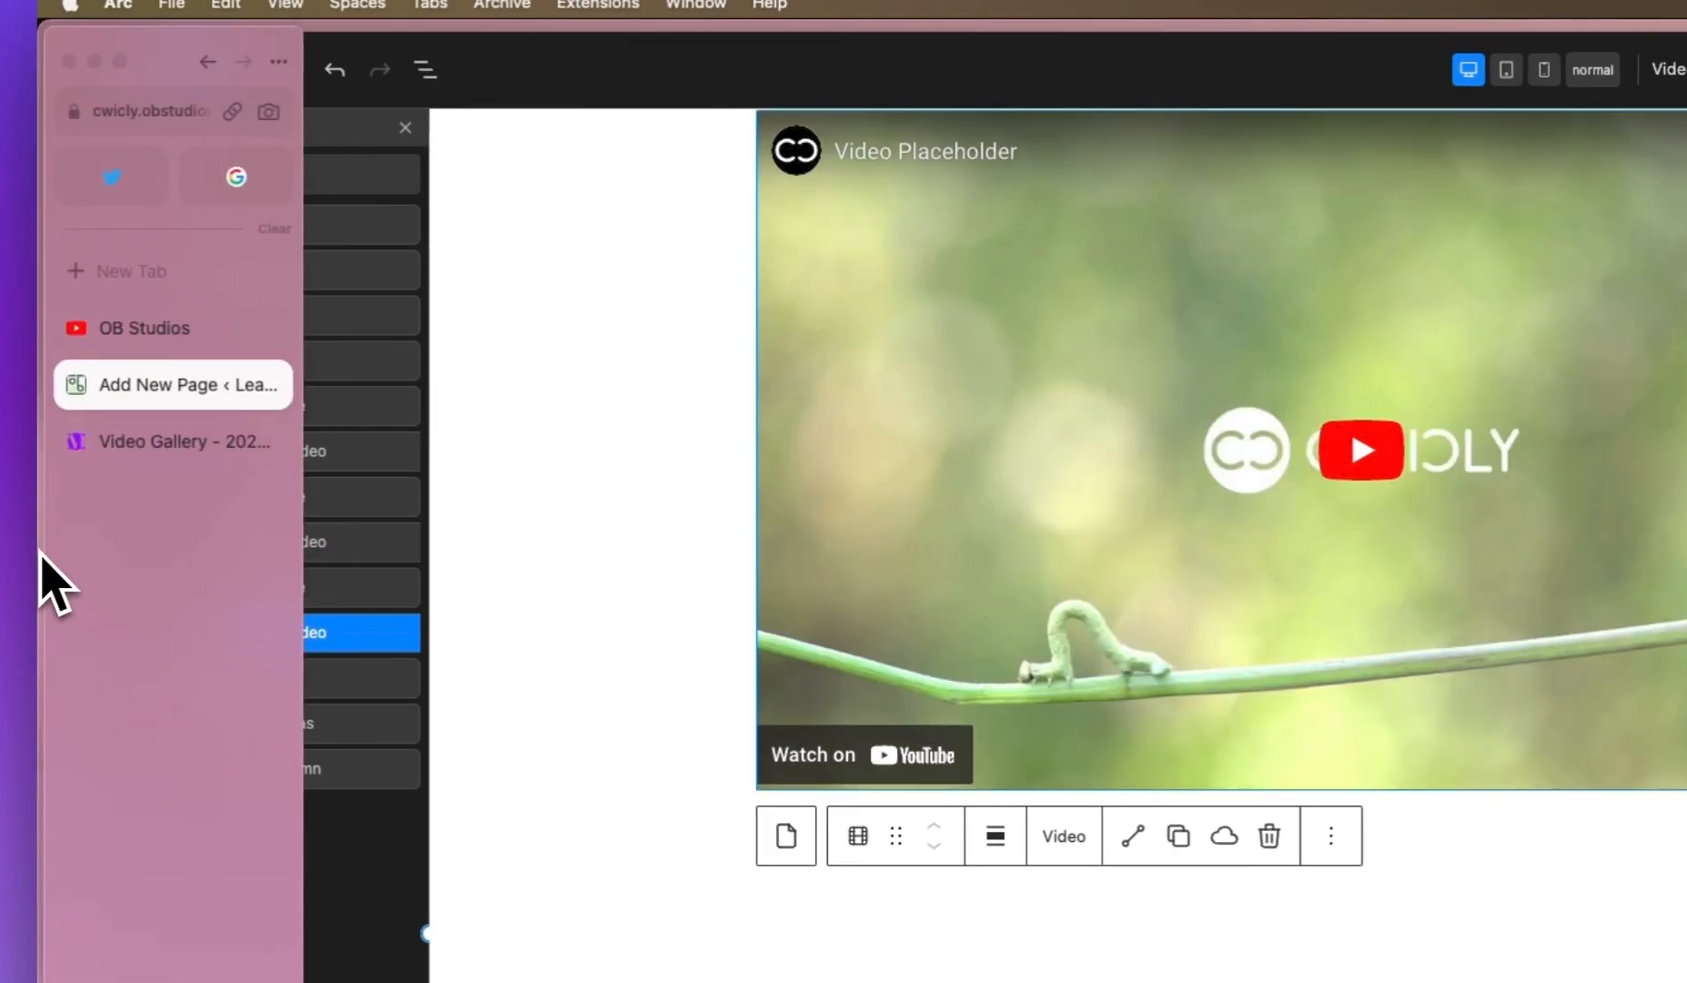
{"action": "left_click", "coordinate": [172, 331]}
{"action": "right_click", "coordinate": [1098, 541]}
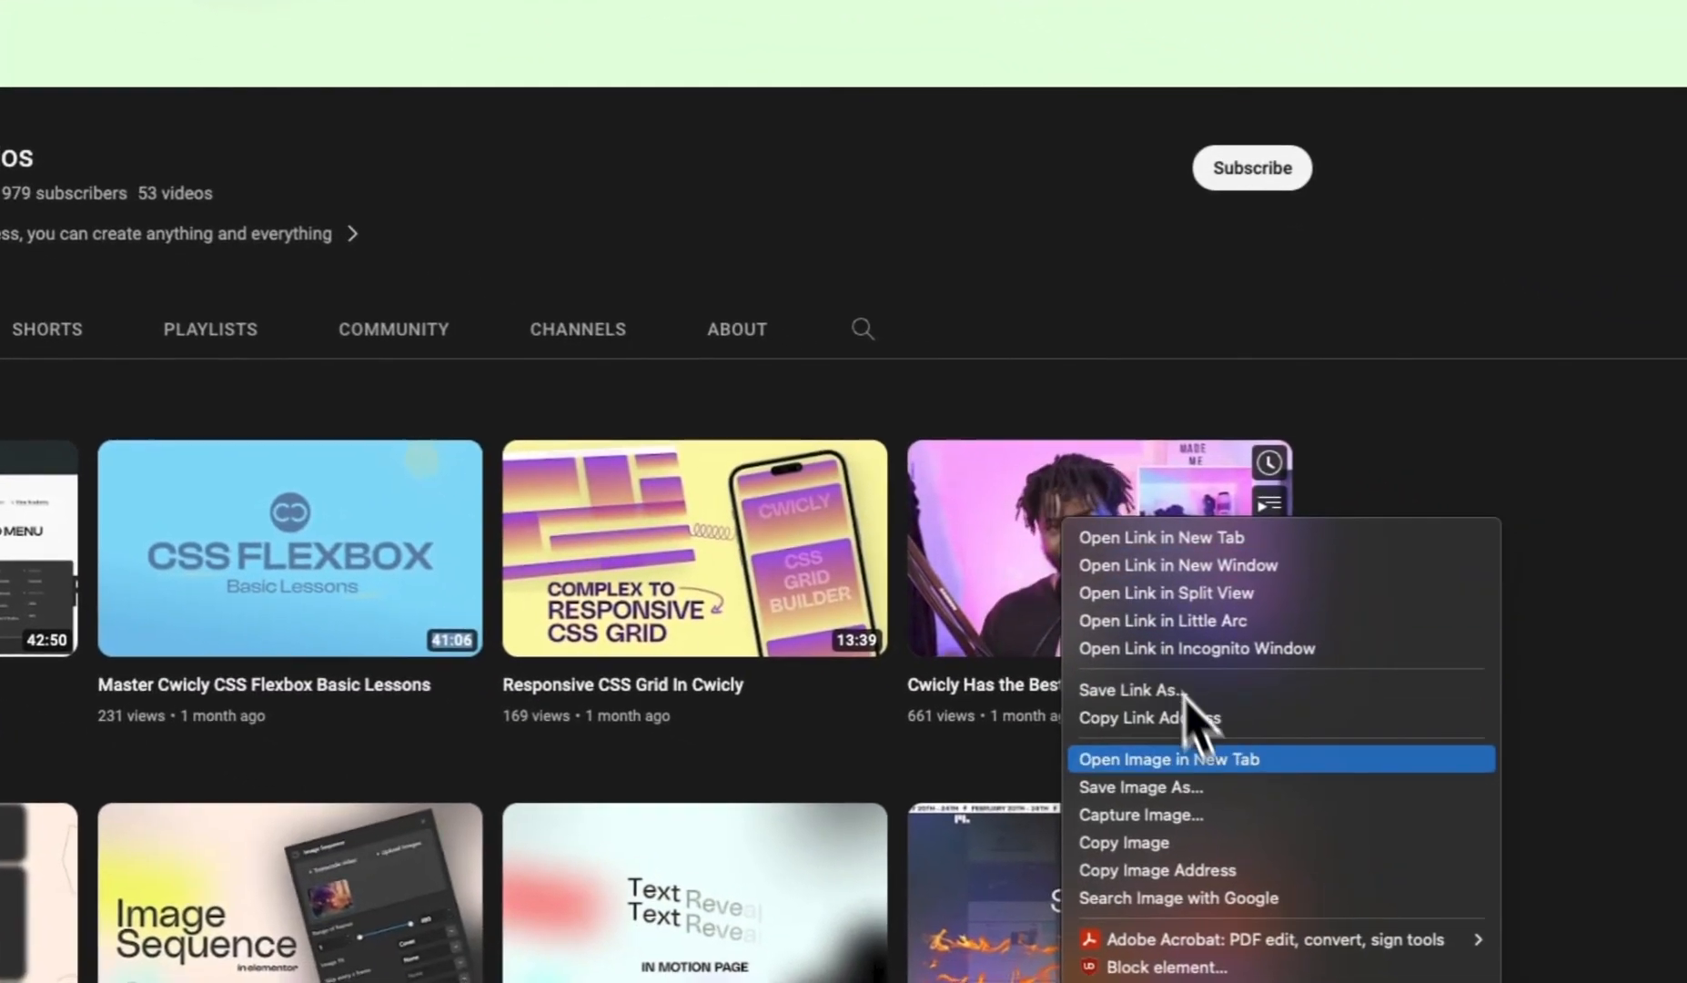
{"action": "left_click", "coordinate": [1210, 718]}
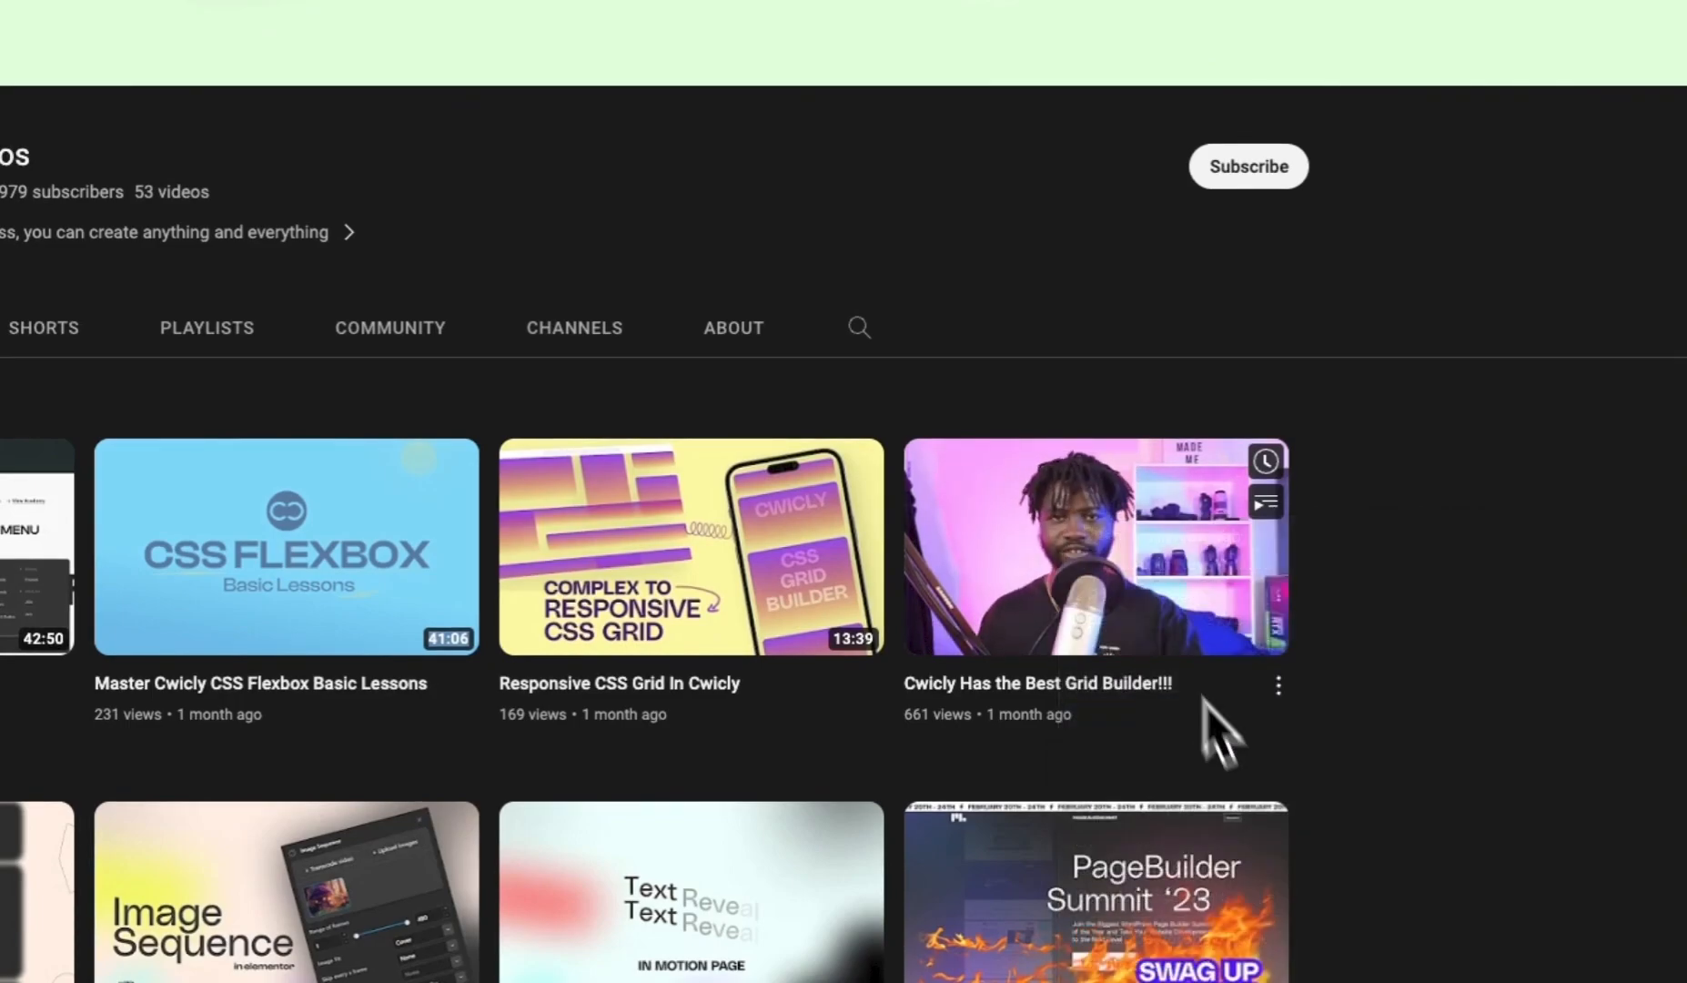
{"action": "mouse_move", "coordinate": [105, 497]}
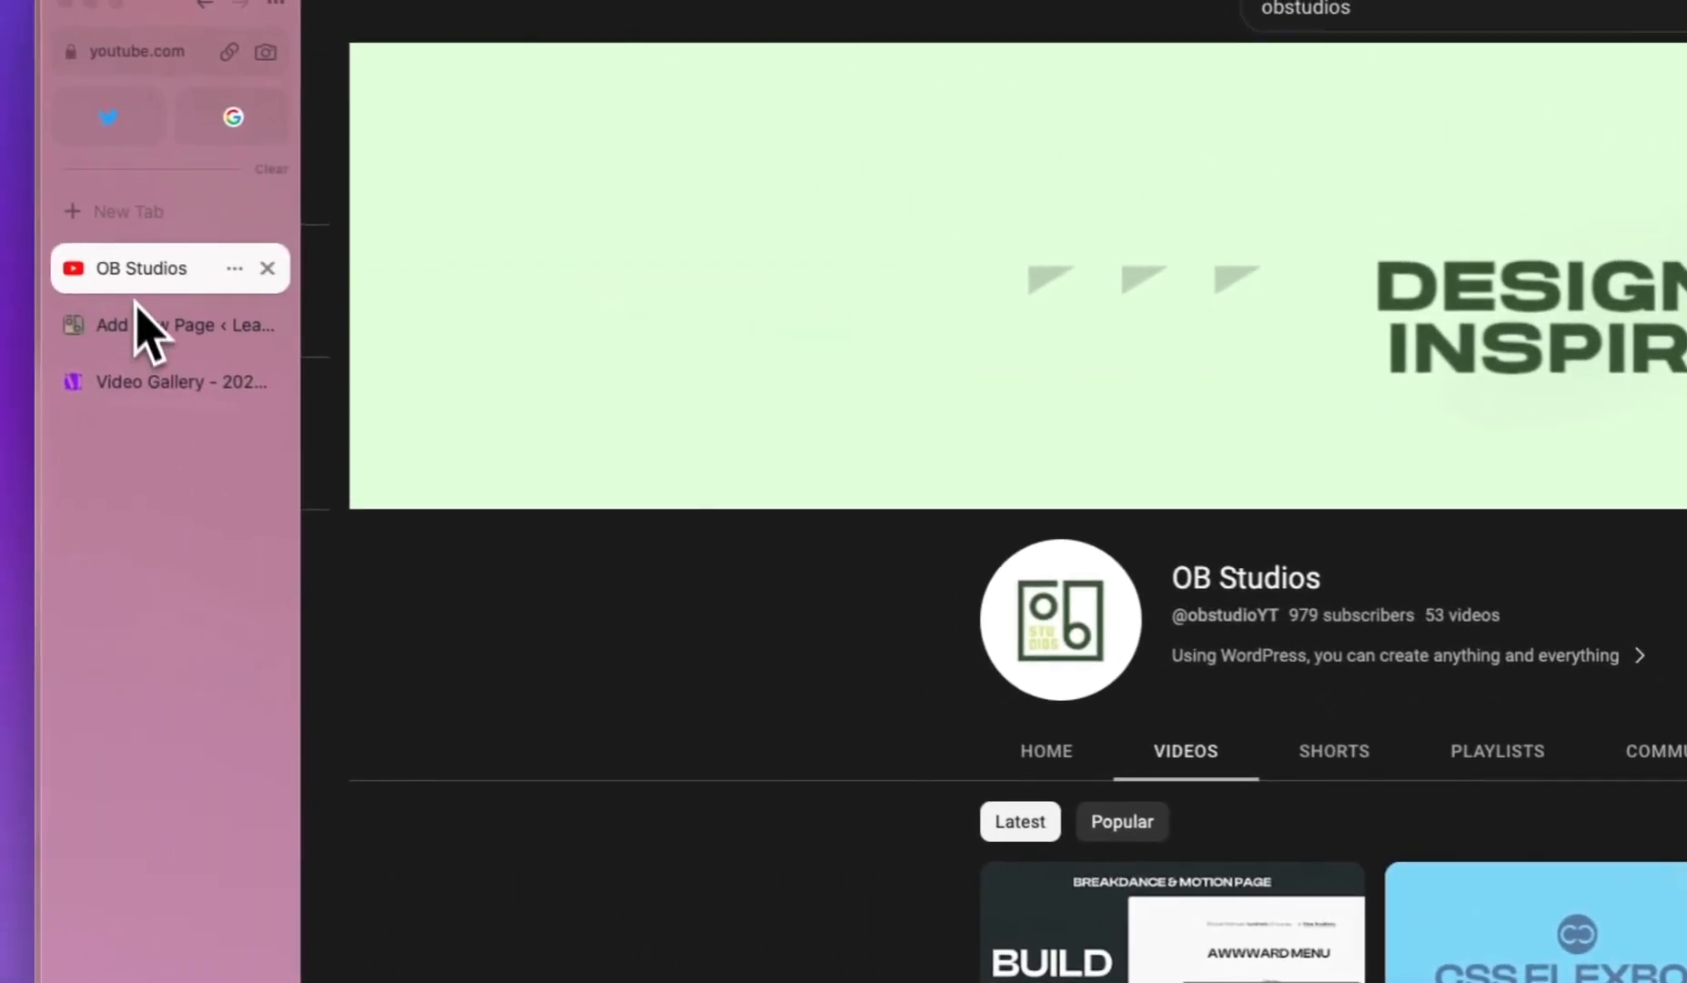
{"action": "left_click", "coordinate": [138, 314]}
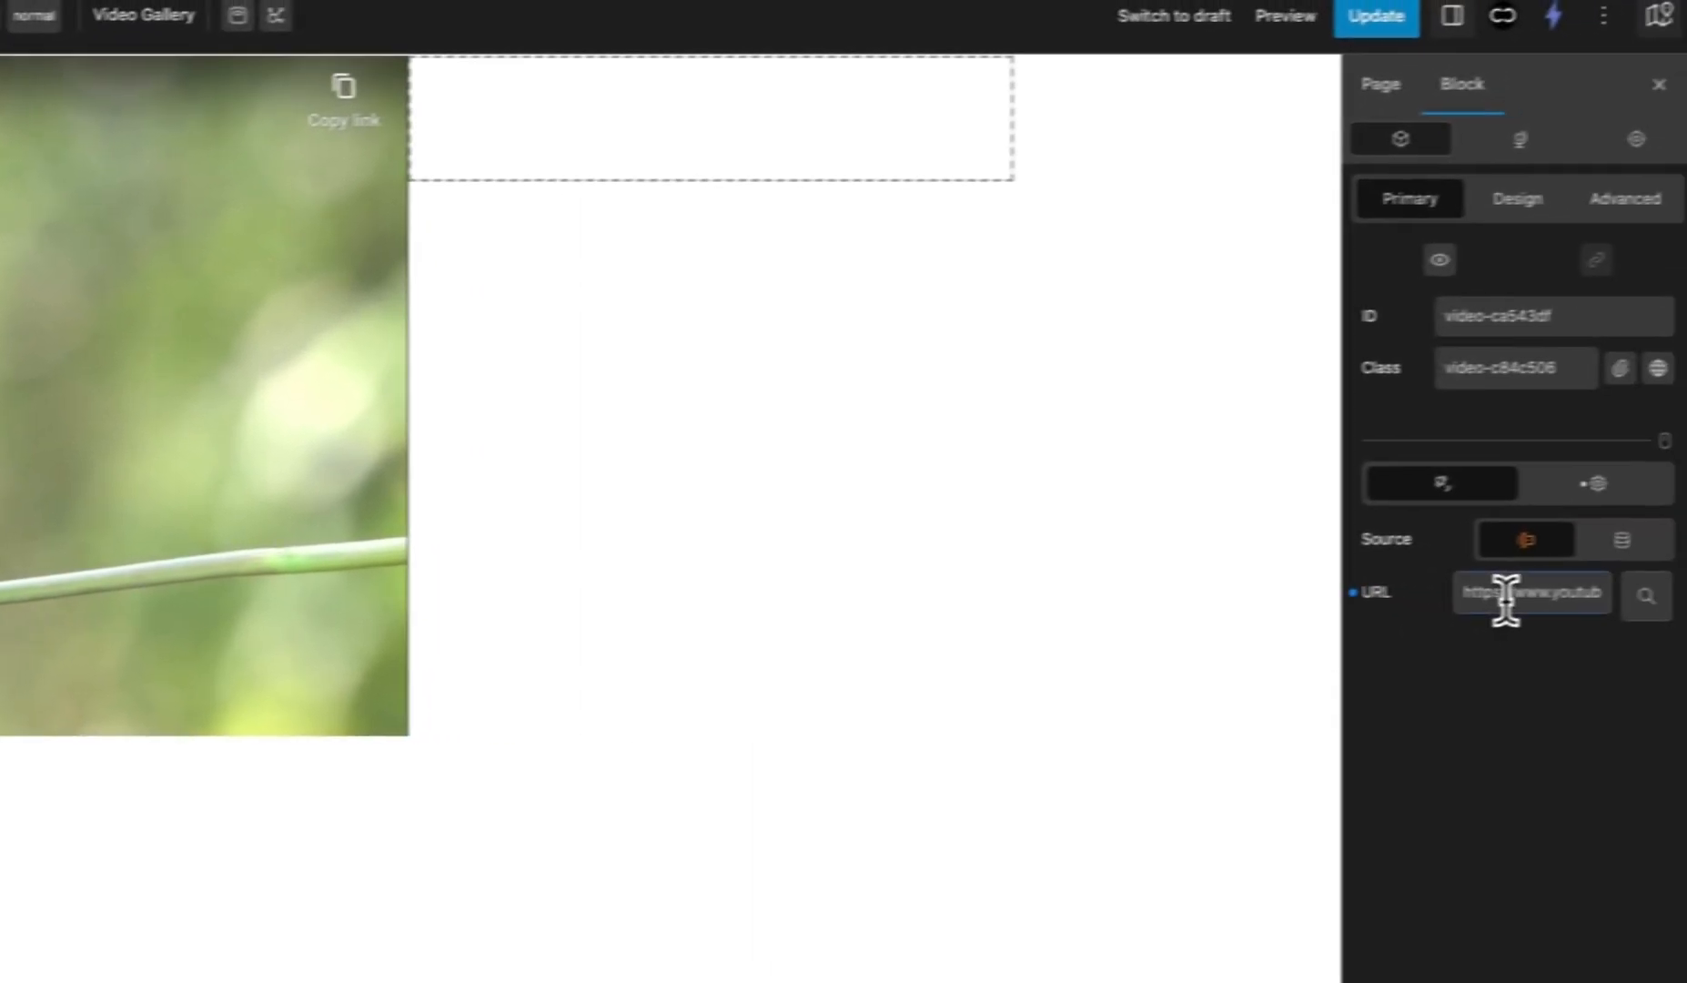
{"action": "triple_click", "coordinate": [1502, 595]}
{"action": "key", "text": "ctrl+v"}
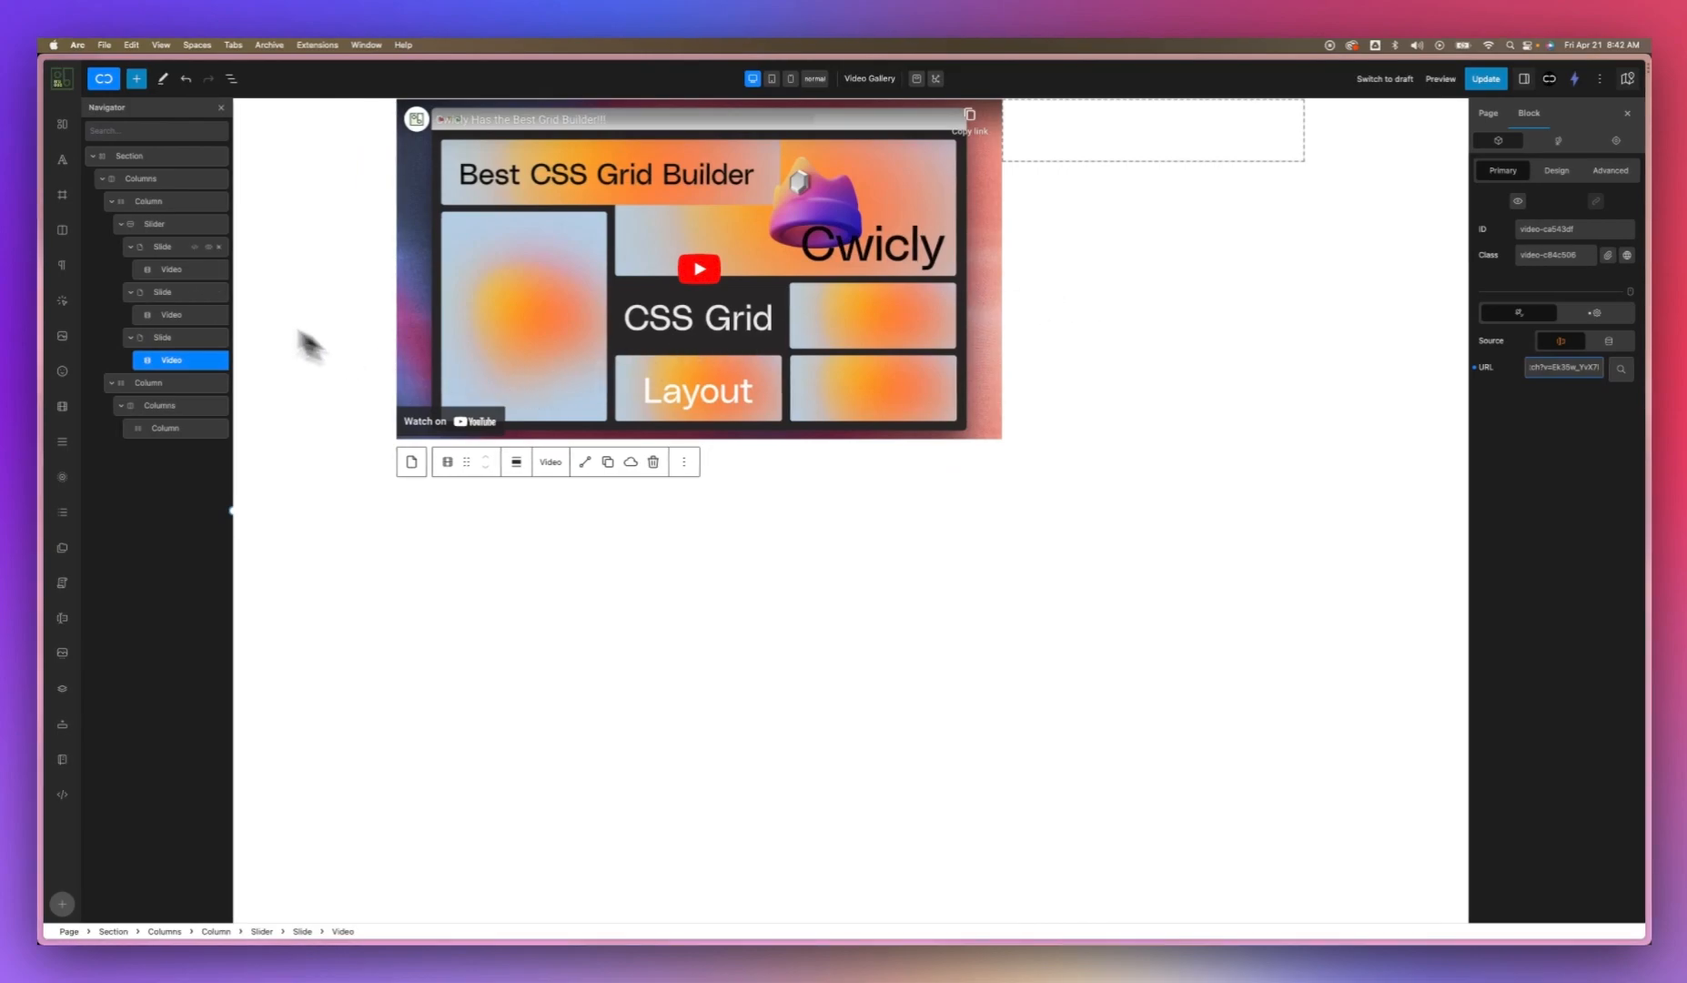
Step: Collapse all three slides of the slider in the block tree
{"action": "left_click", "coordinate": [131, 246]}
{"action": "left_click", "coordinate": [131, 270]}
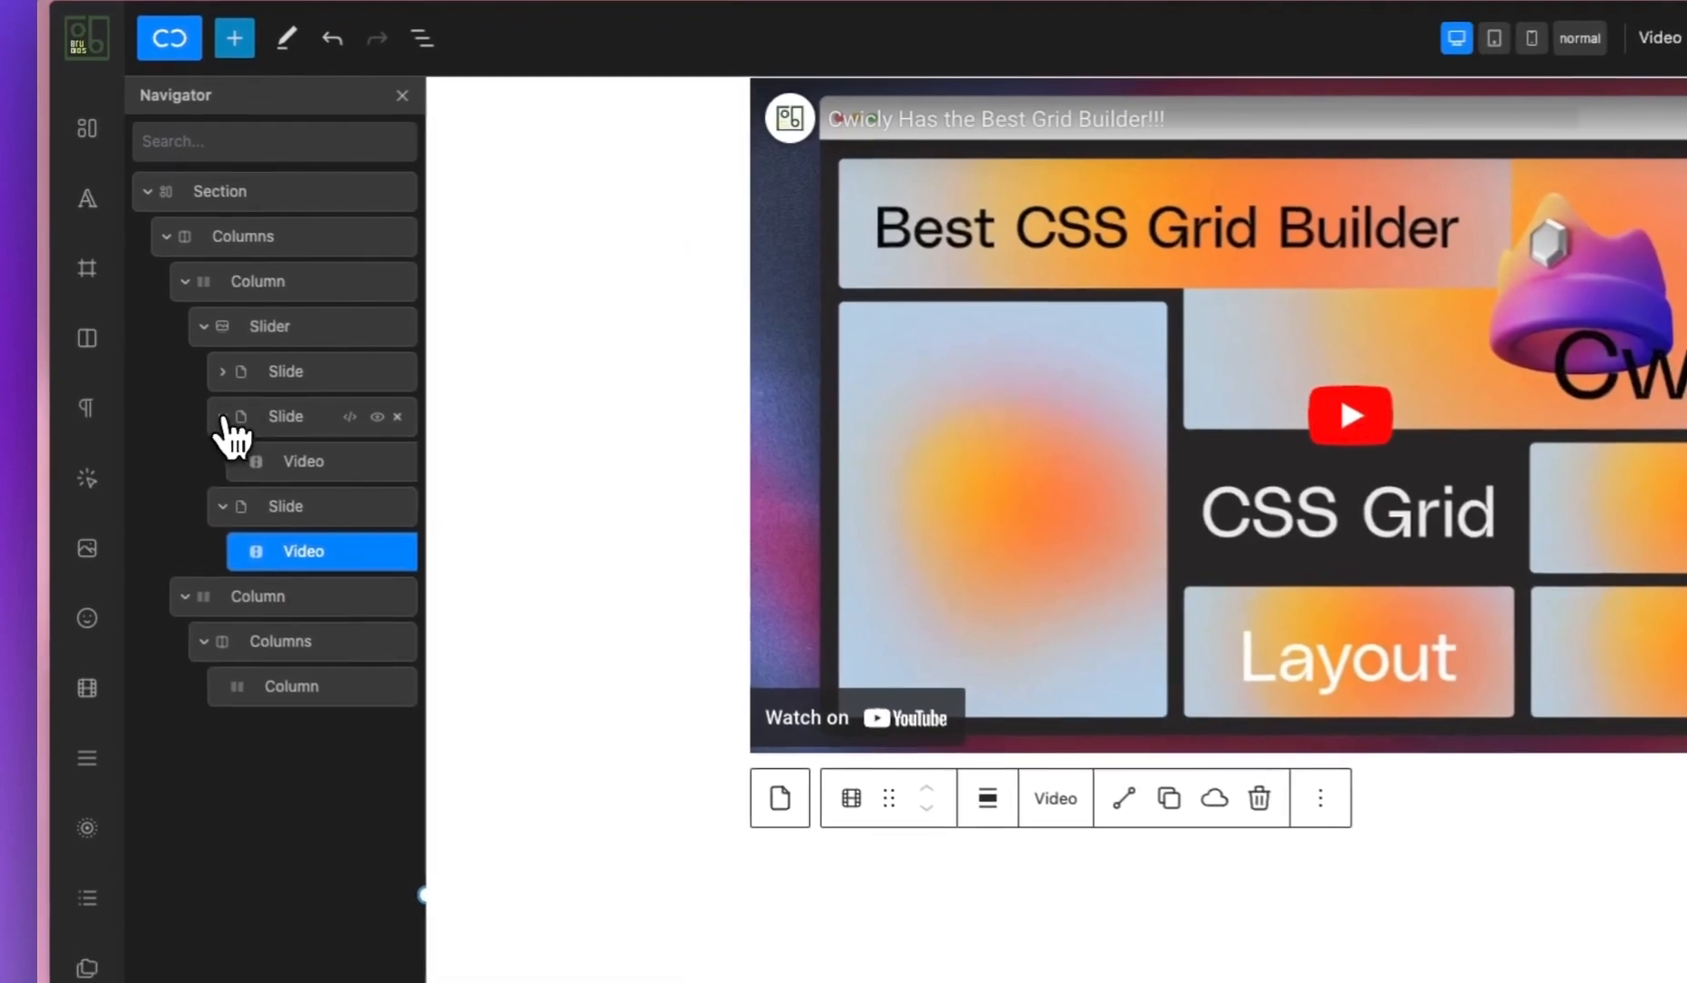
{"action": "left_click", "coordinate": [225, 464]}
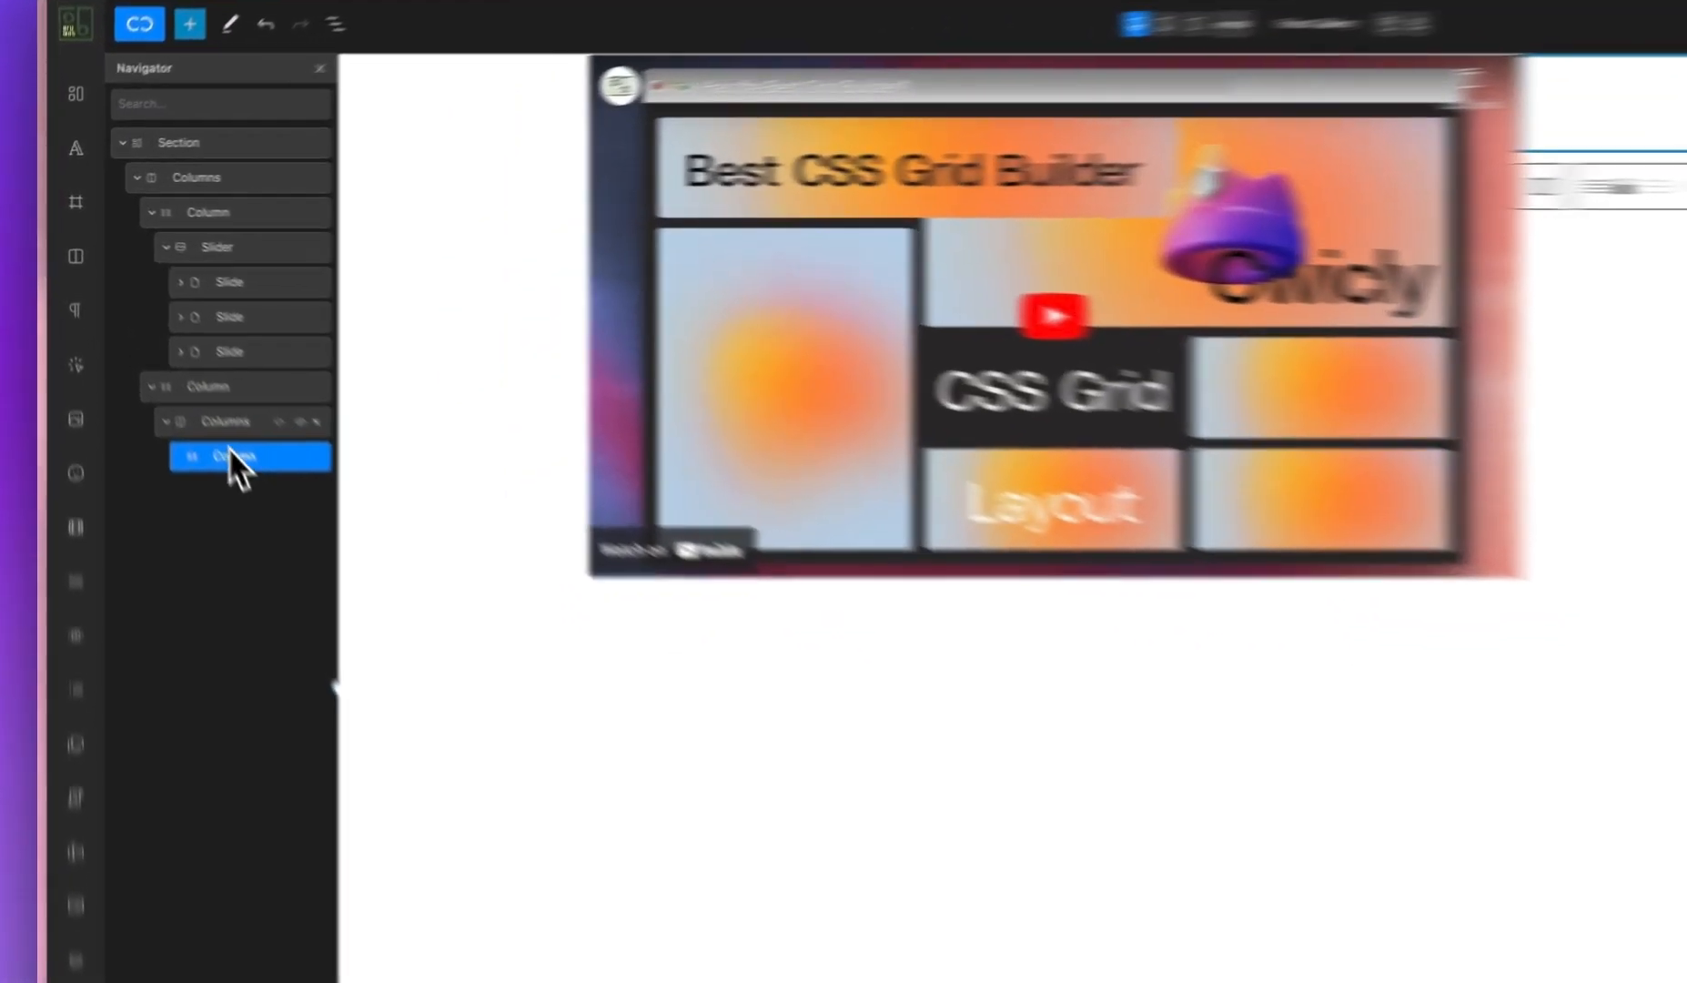
Step: Add three more blocks to the nested Columns block in the Grid Editor, giving it four stacked columns
{"action": "left_click", "coordinate": [160, 338]}
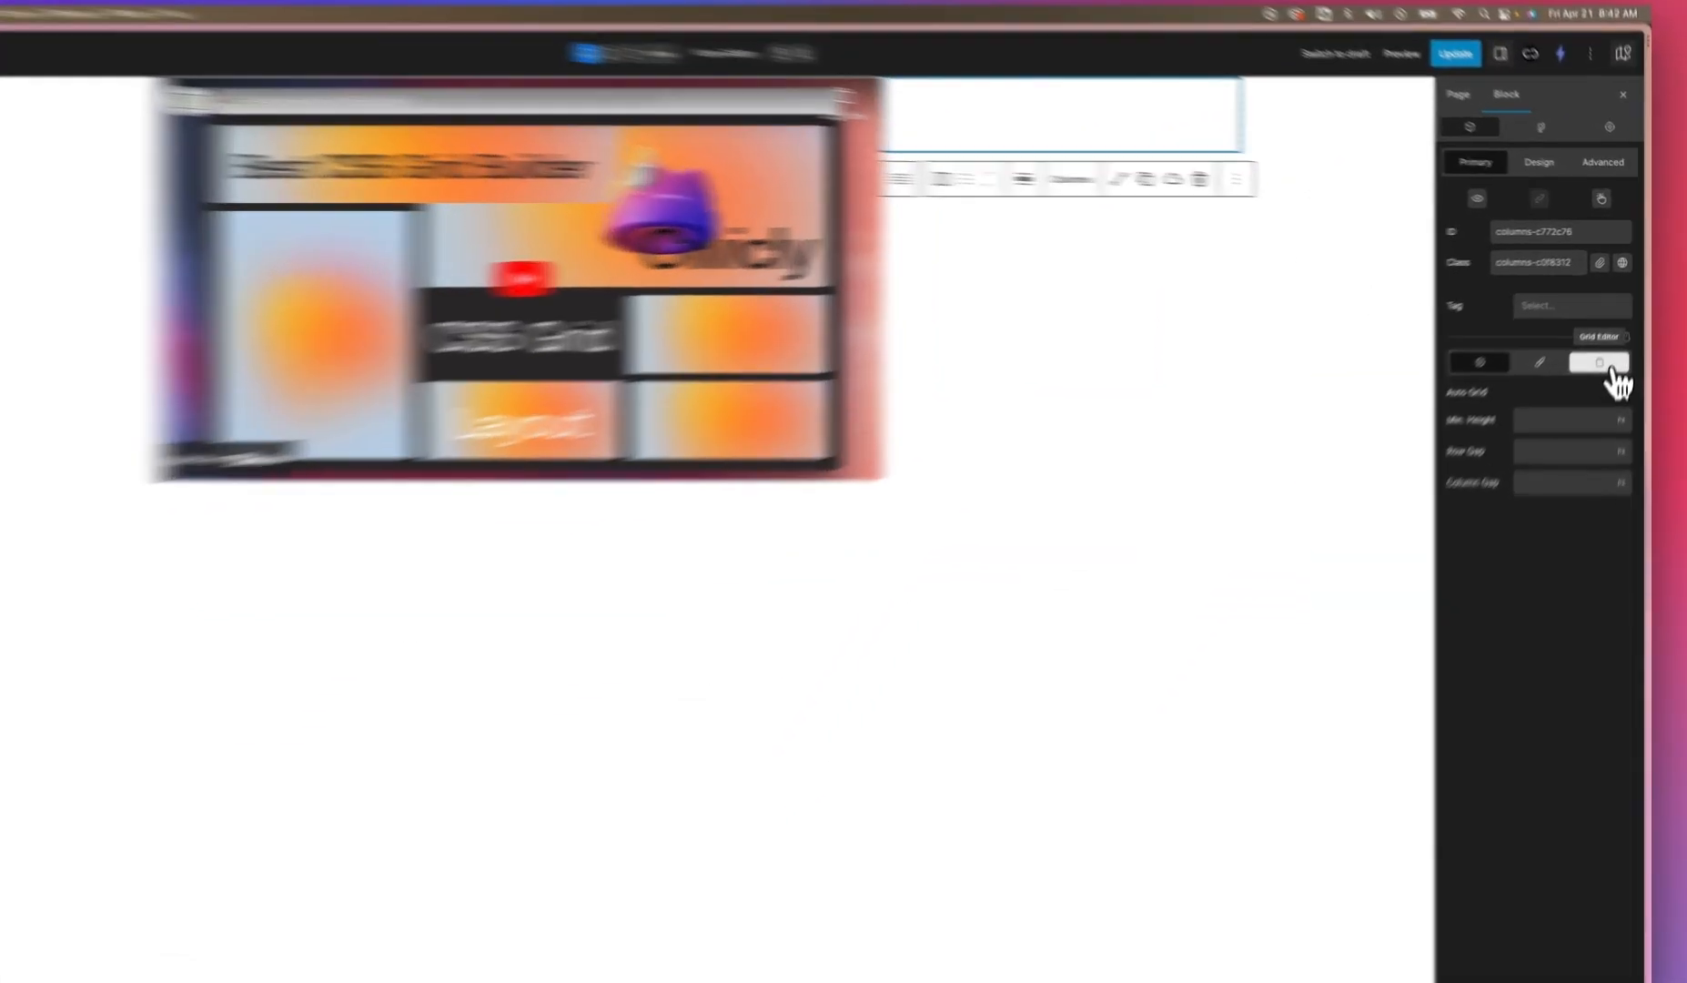
{"action": "left_click", "coordinate": [1619, 349]}
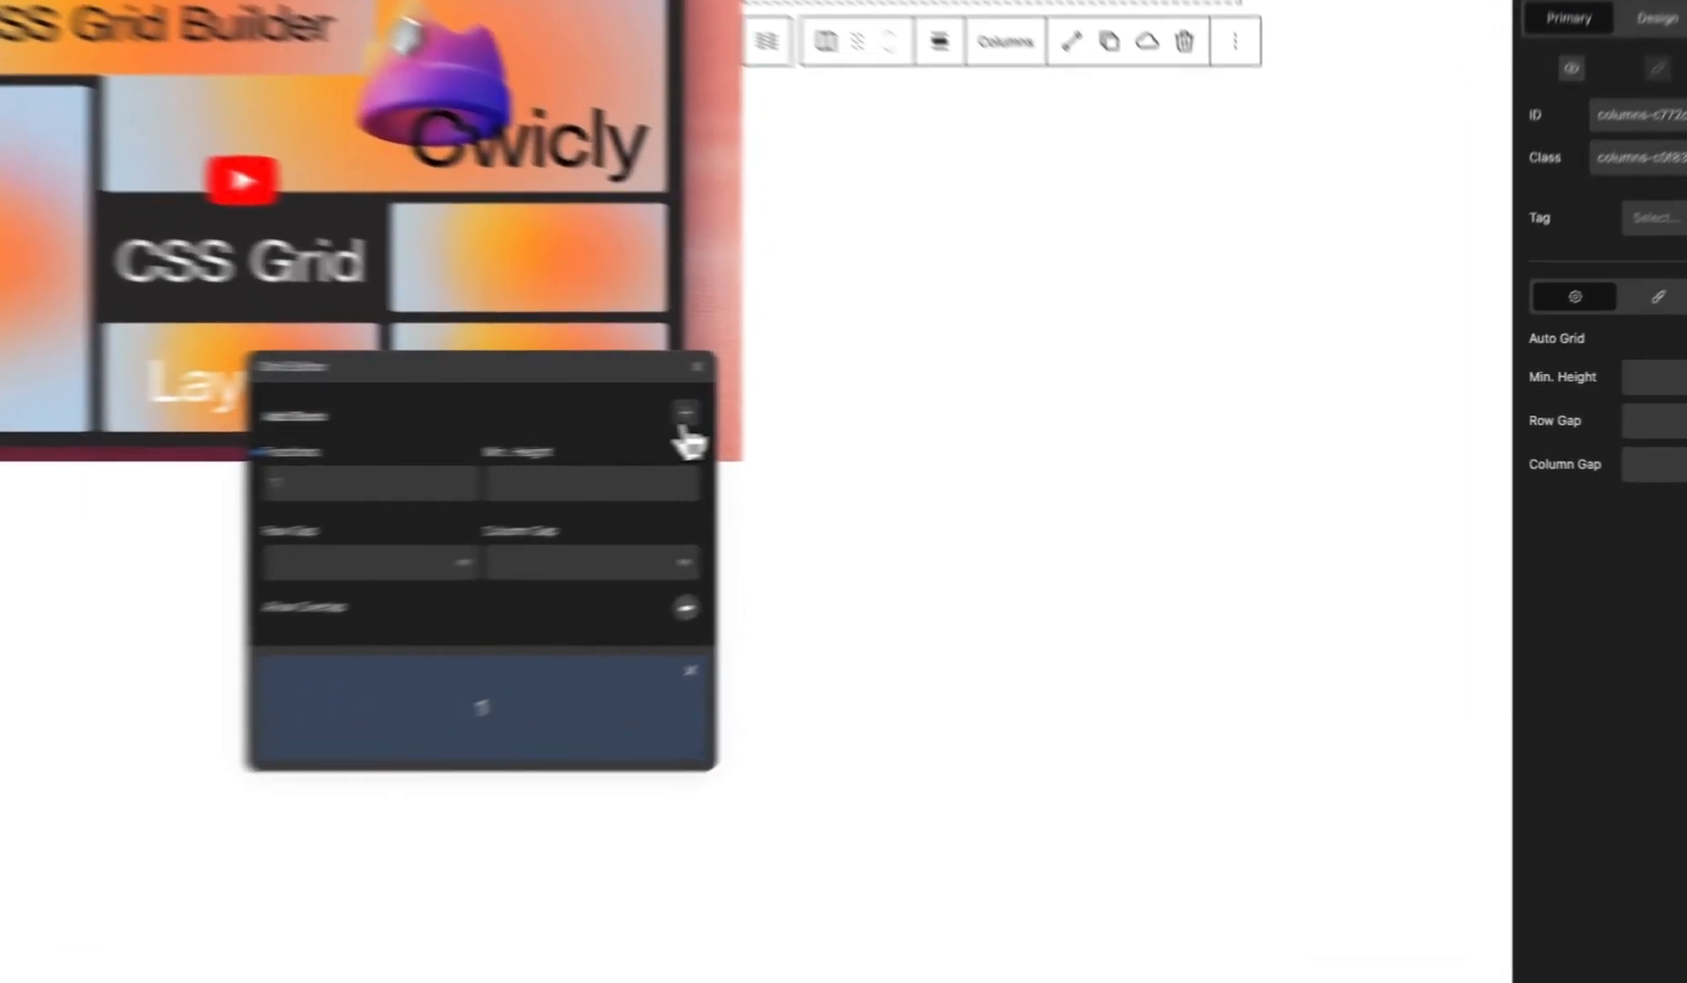
{"action": "left_click", "coordinate": [967, 409]}
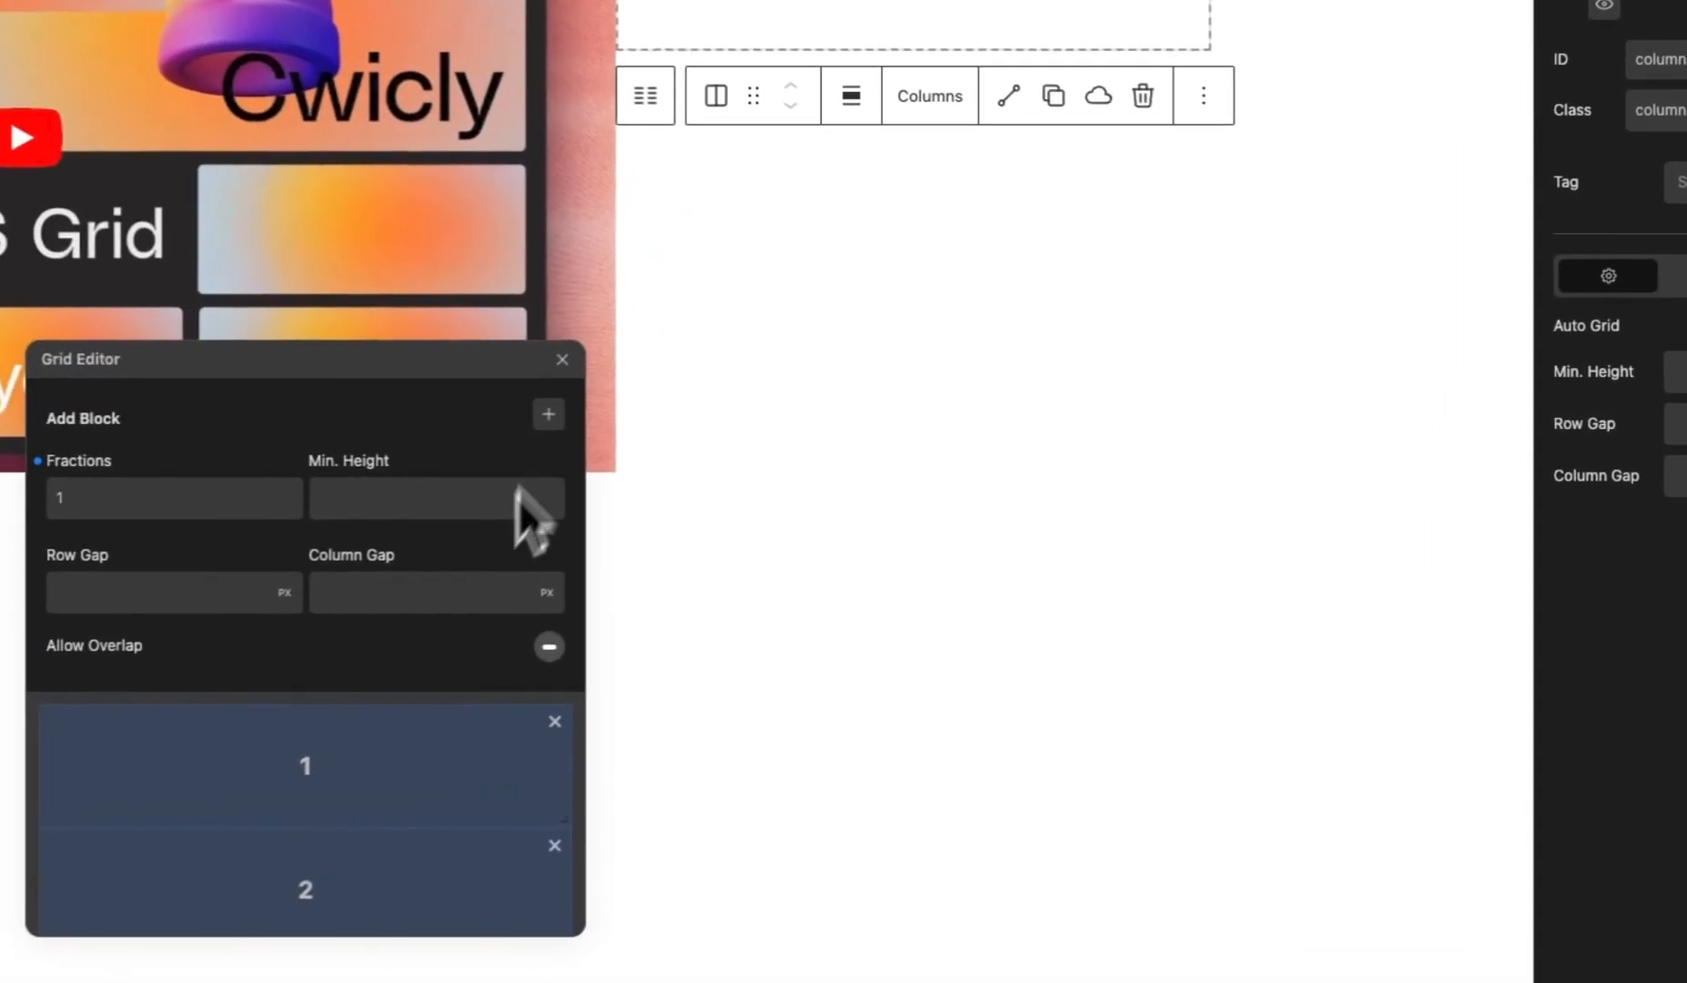
{"action": "left_click", "coordinate": [534, 416]}
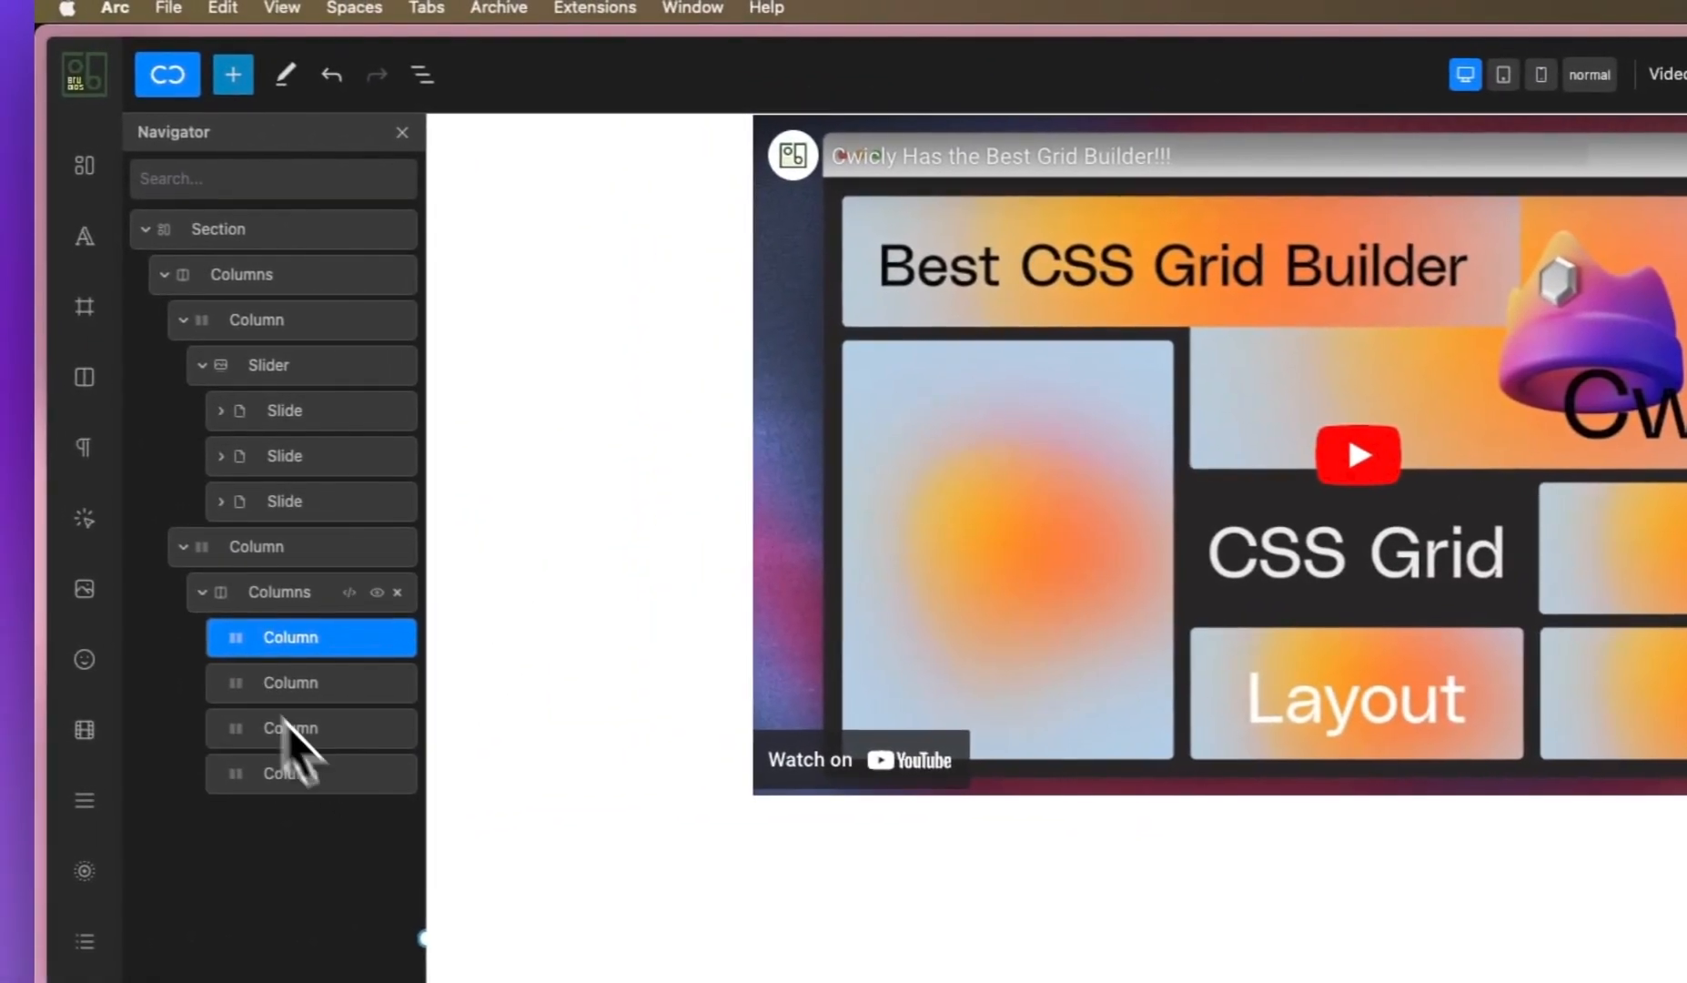
Step: Insert a Heading in the first nested column and give that column a vertical flex layout with centre alignment
{"action": "left_click", "coordinate": [86, 253]}
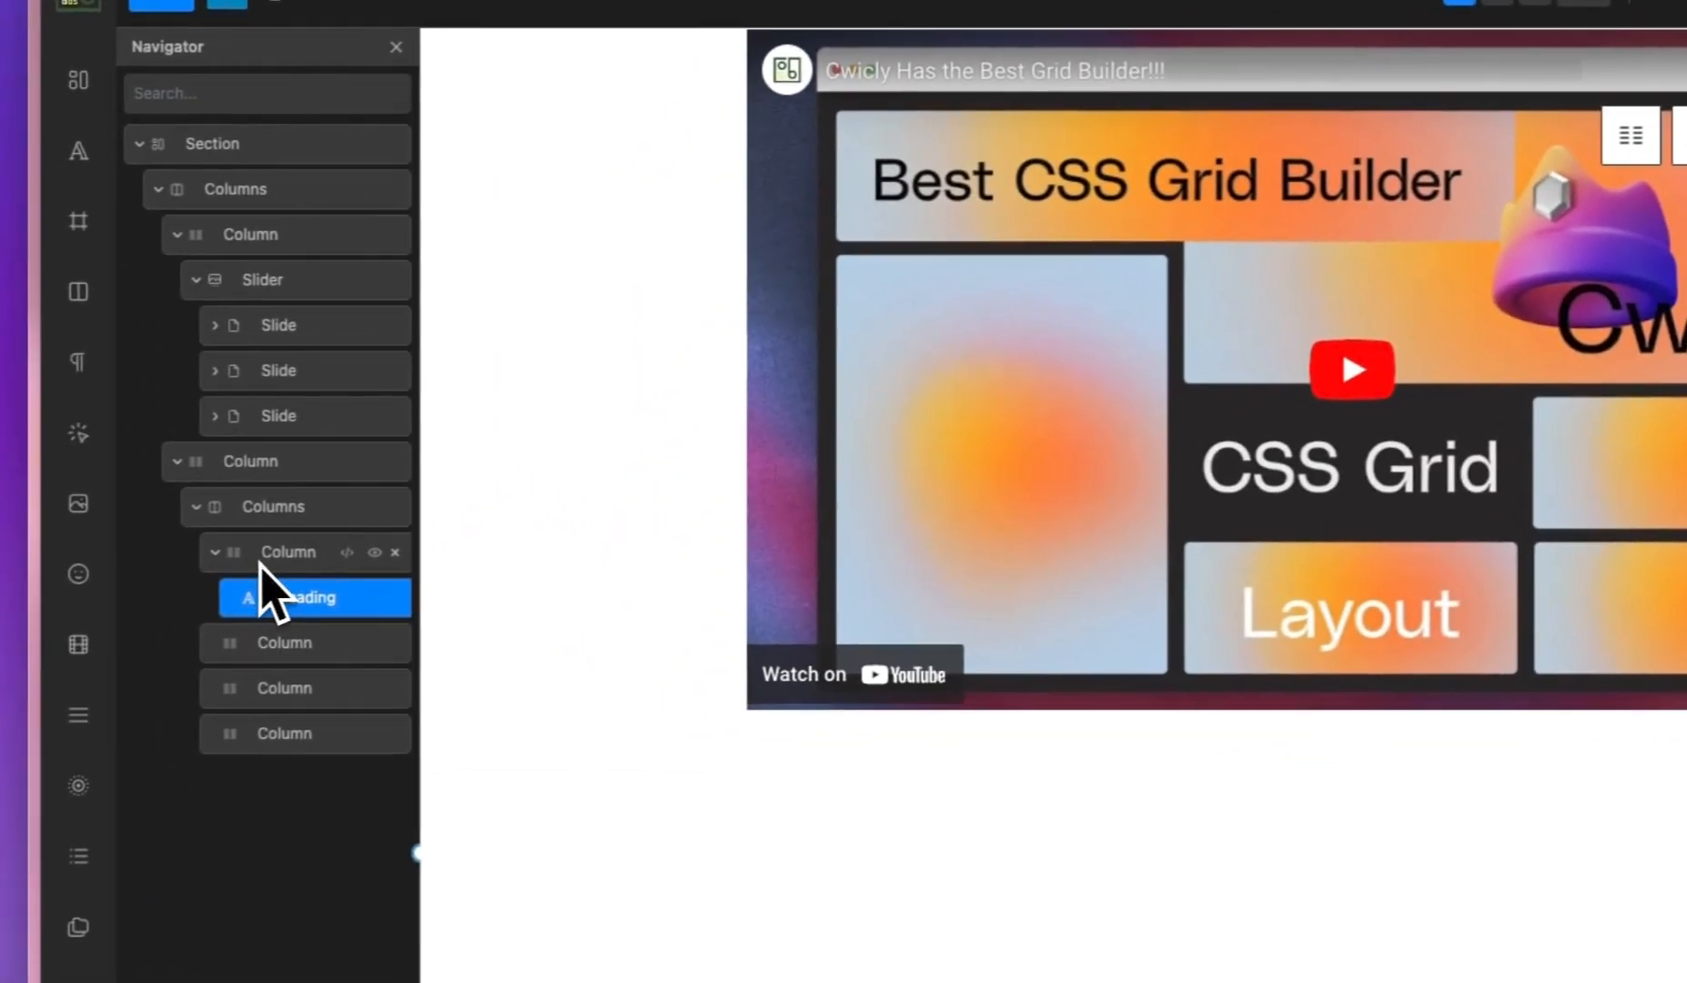
{"action": "left_click", "coordinate": [260, 564]}
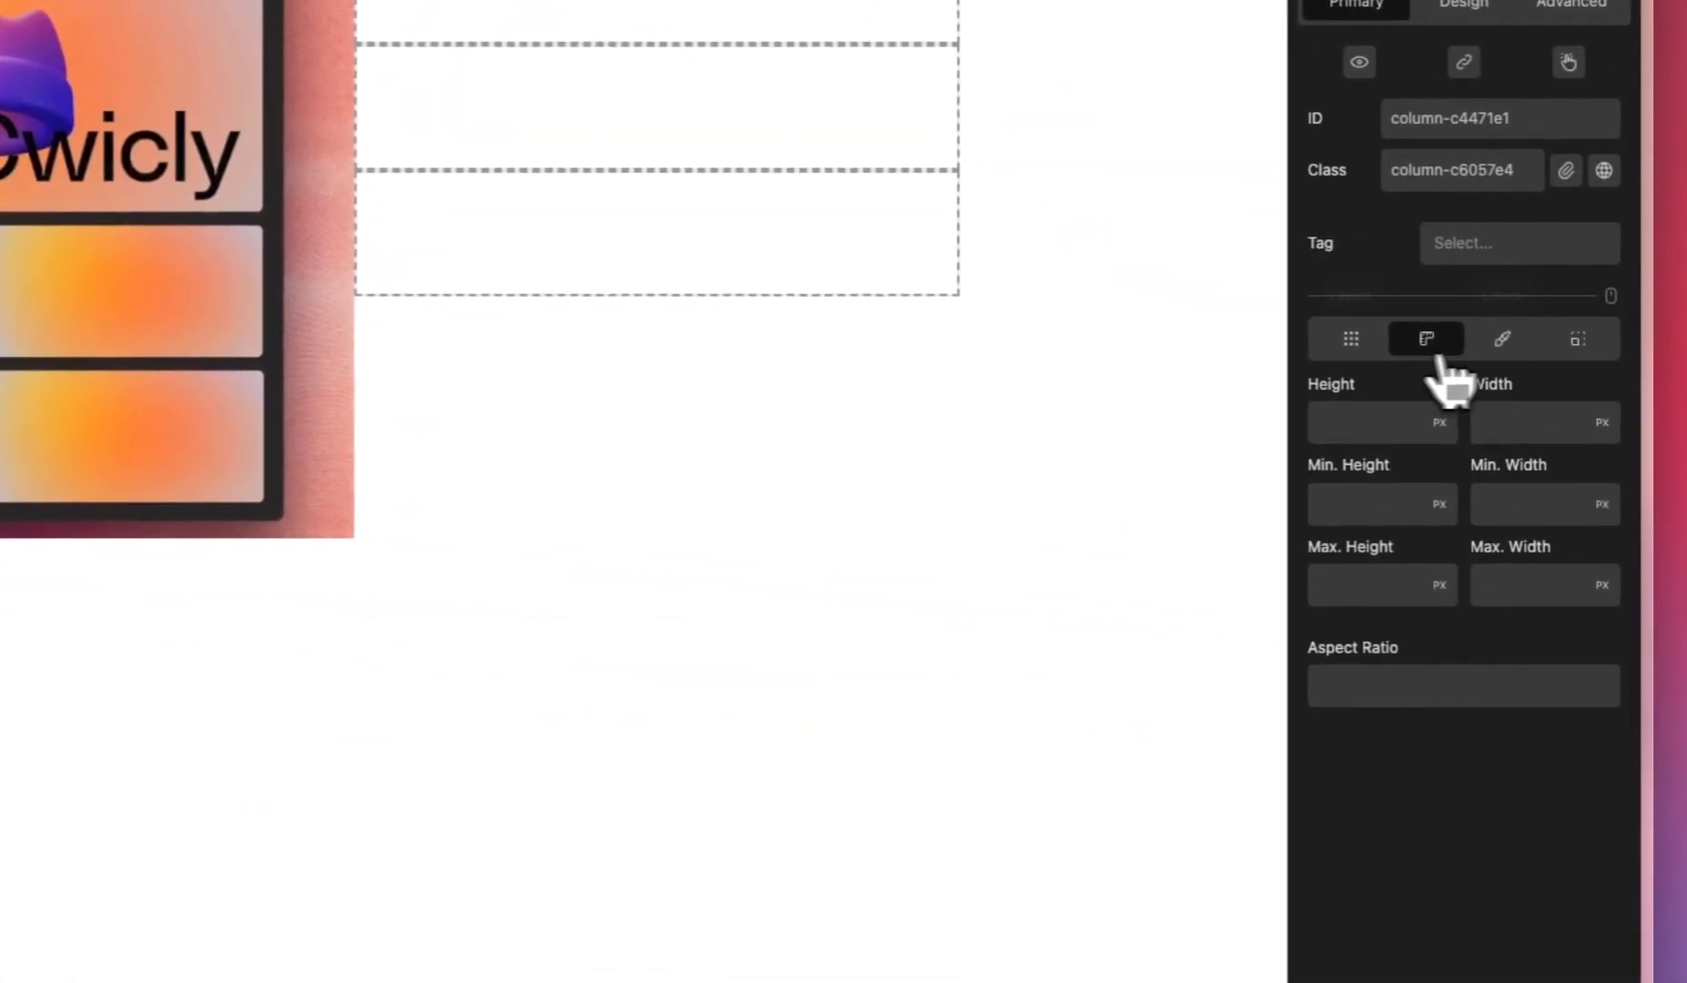
{"action": "left_click", "coordinate": [1356, 339]}
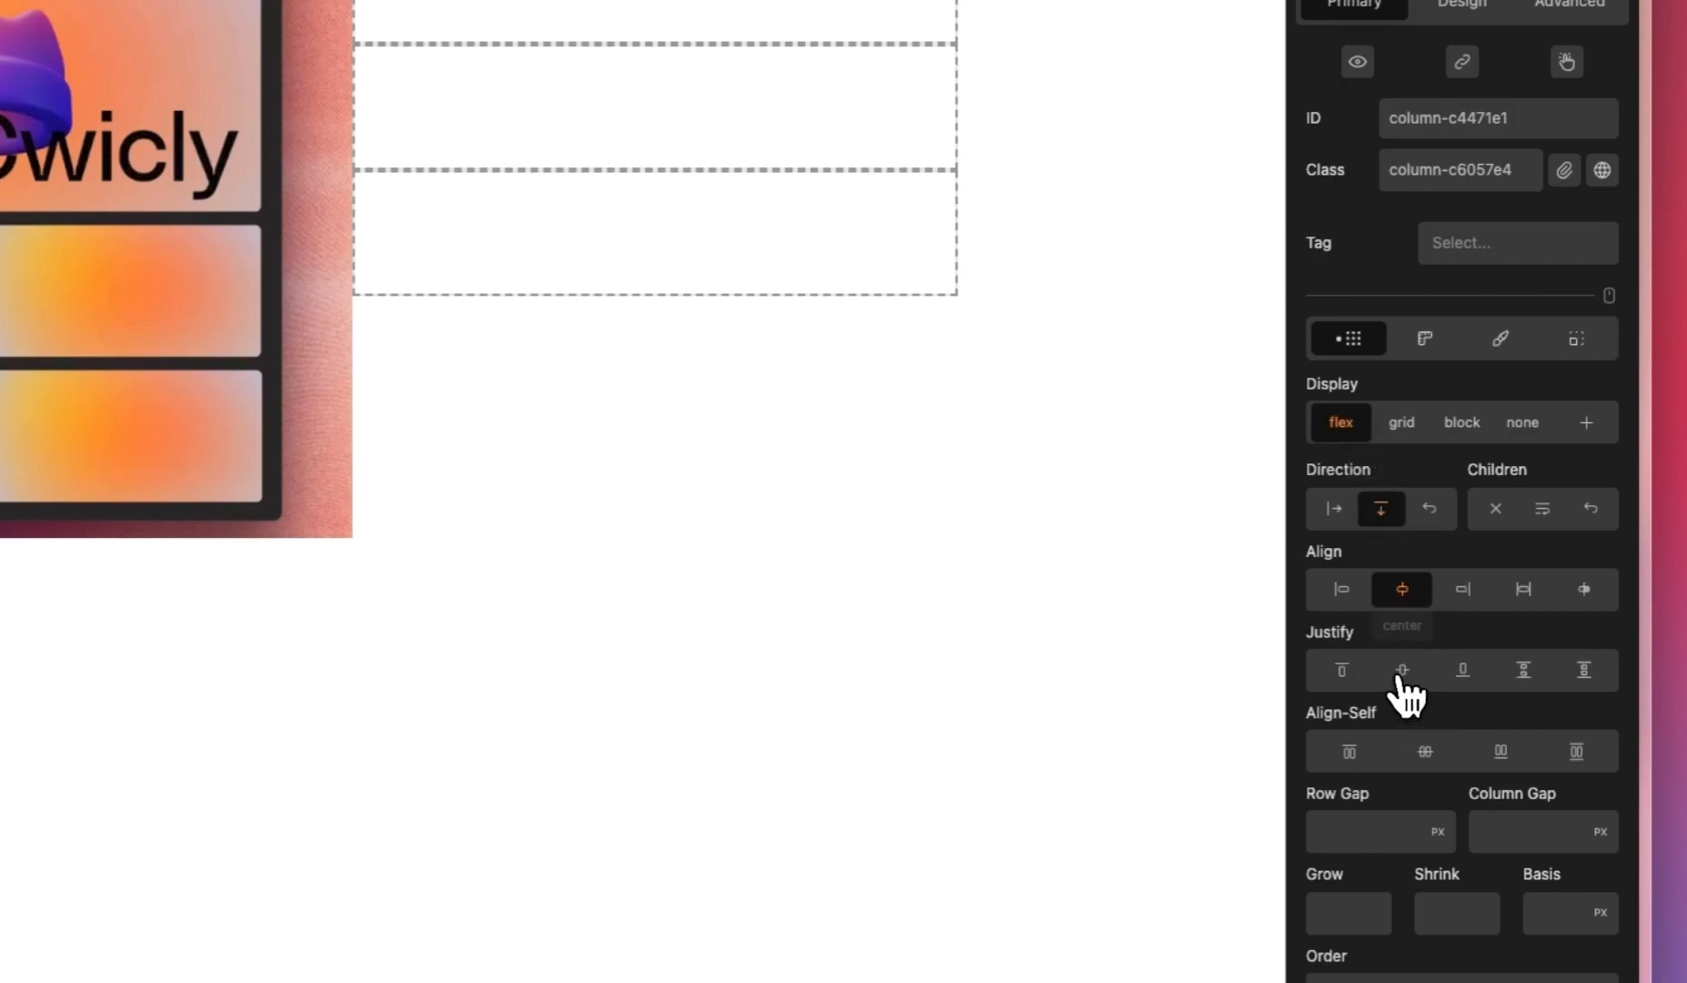
Step: Give the first nested column 20 px padding on all sides and a #000000 background
{"action": "left_click", "coordinate": [1579, 343]}
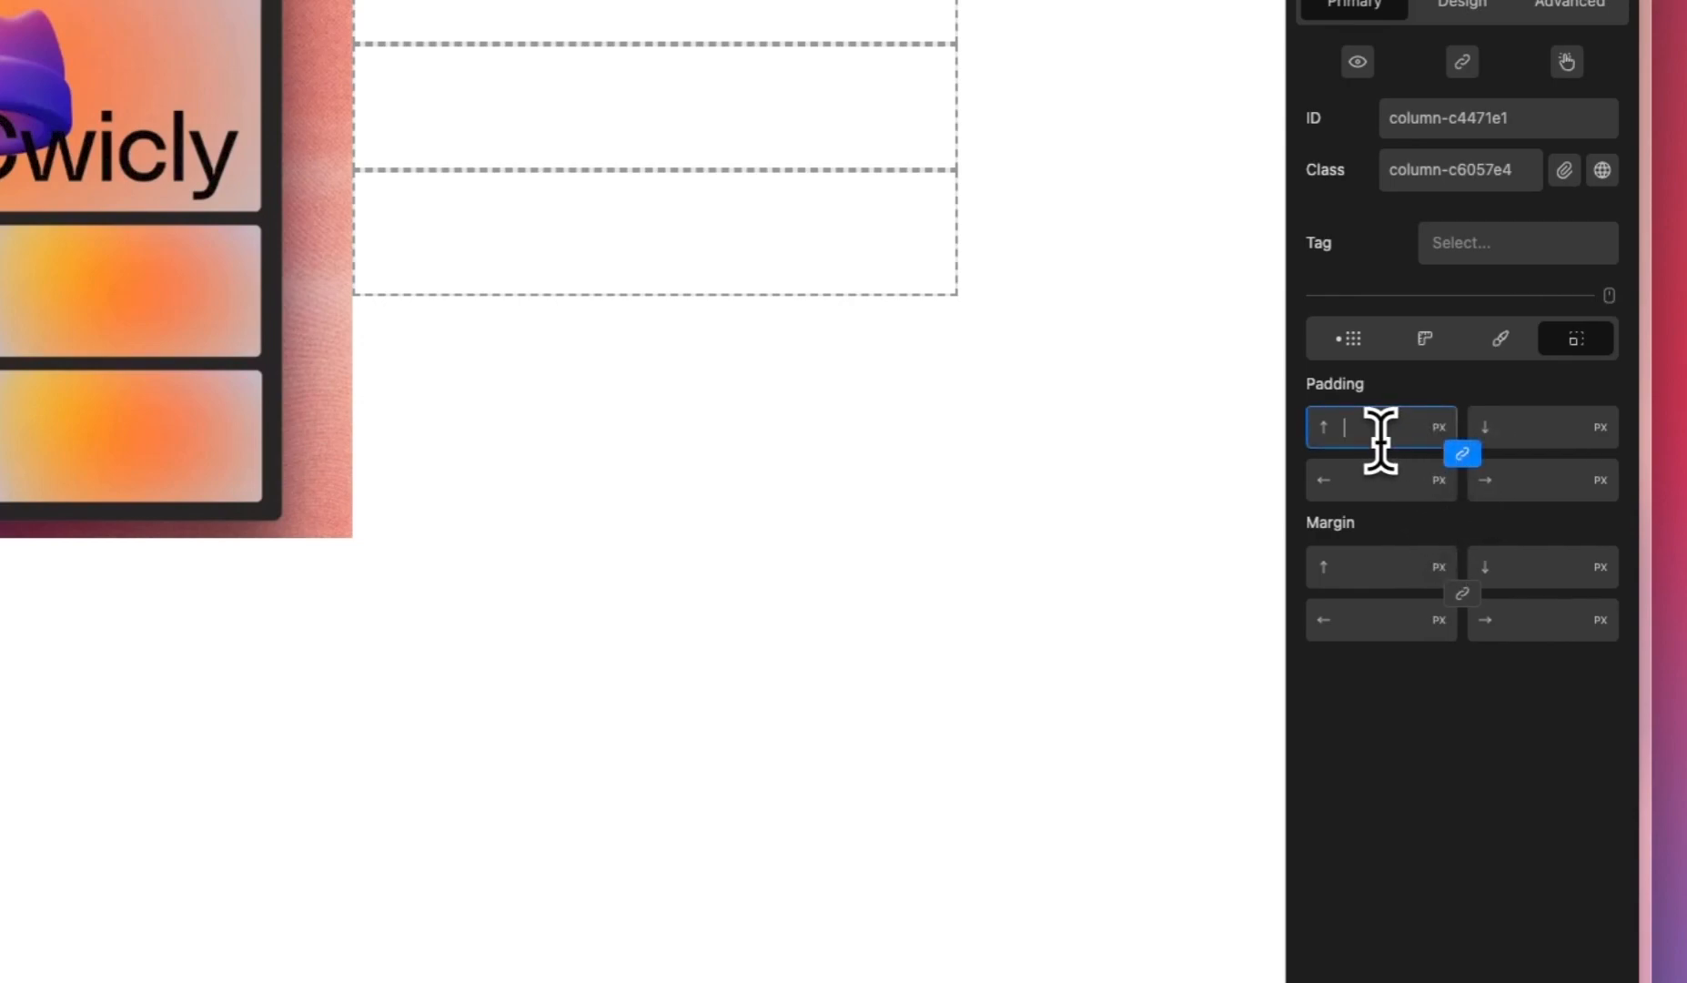
{"action": "type", "text": "20"}
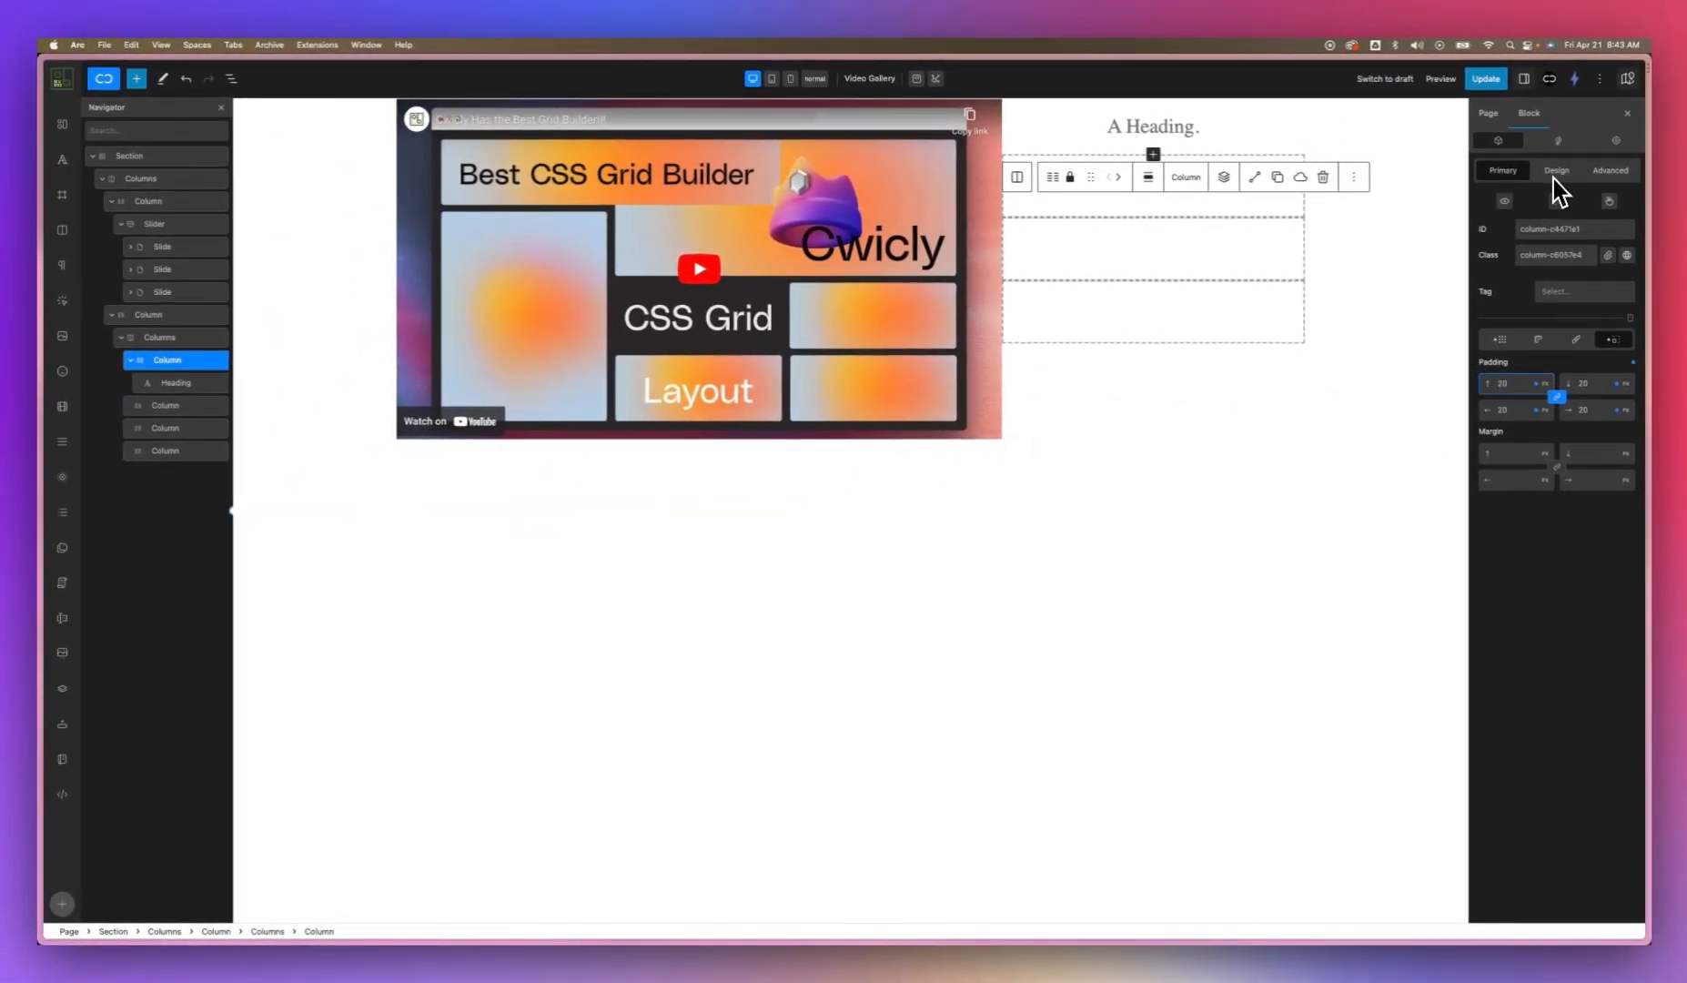
{"action": "left_click", "coordinate": [1572, 338]}
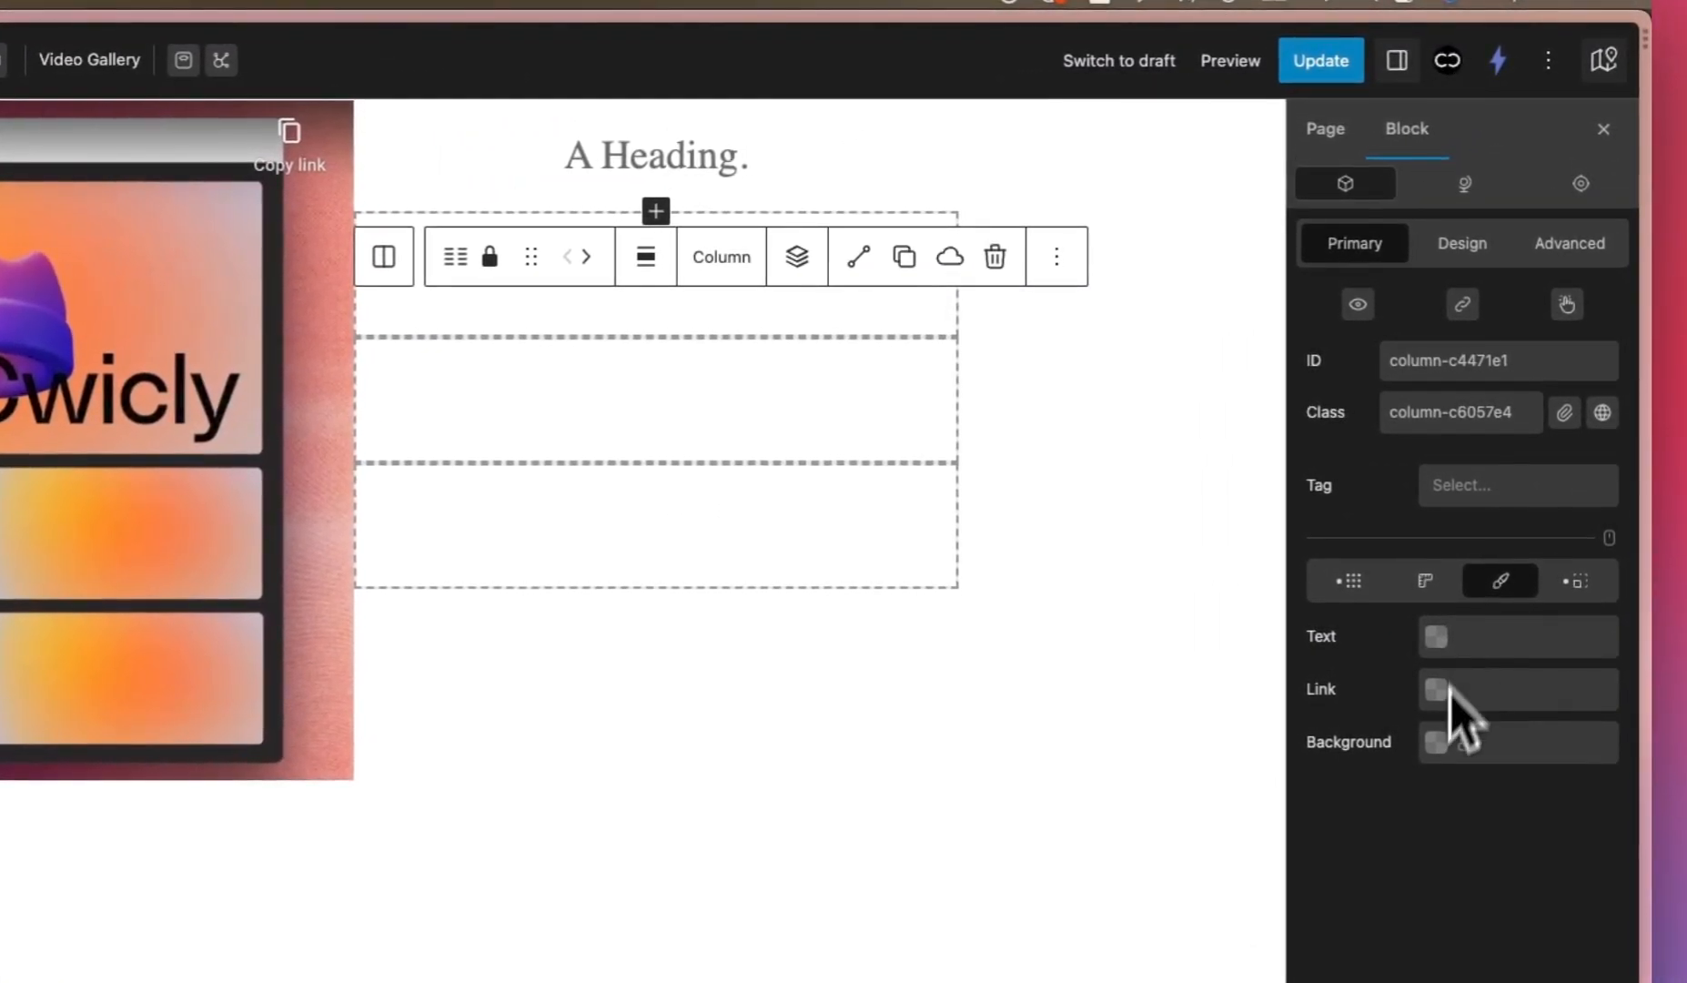
{"action": "left_click", "coordinate": [1437, 743]}
{"action": "left_click_drag", "start_coordinate": [1283, 585], "coordinate": [1154, 596]}
{"action": "left_click", "coordinate": [1387, 808]}
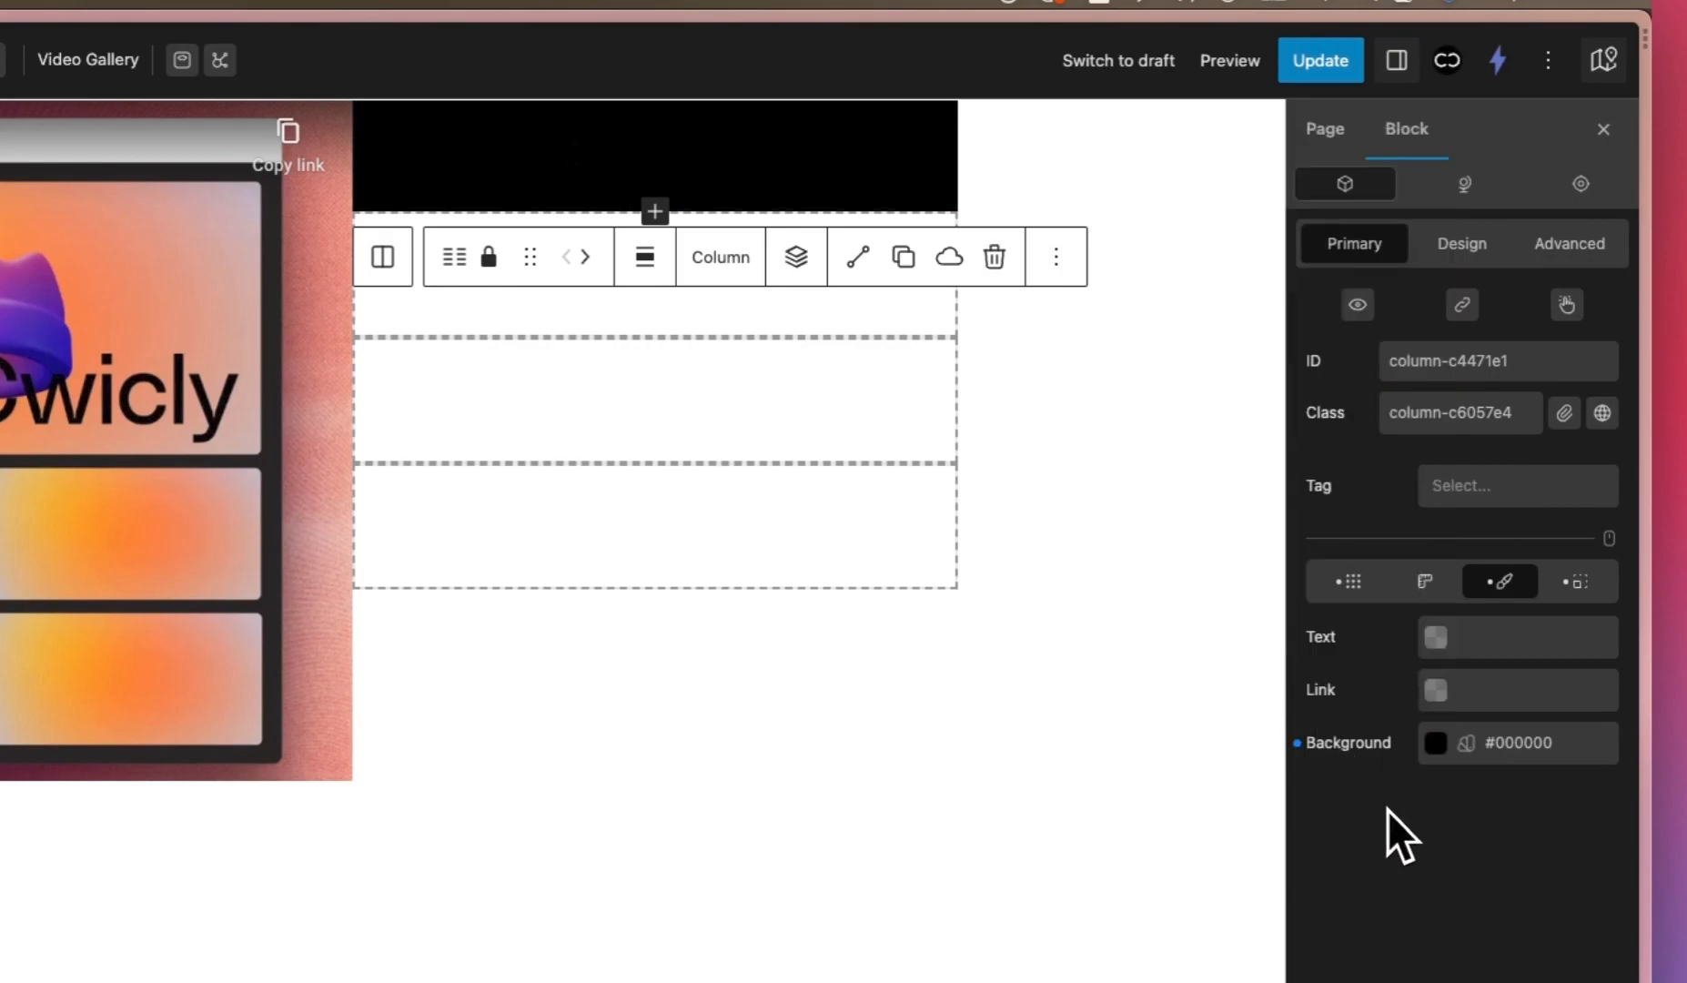
Step: Try near-white and red text colours on the first nested column
{"action": "left_click", "coordinate": [1437, 638]}
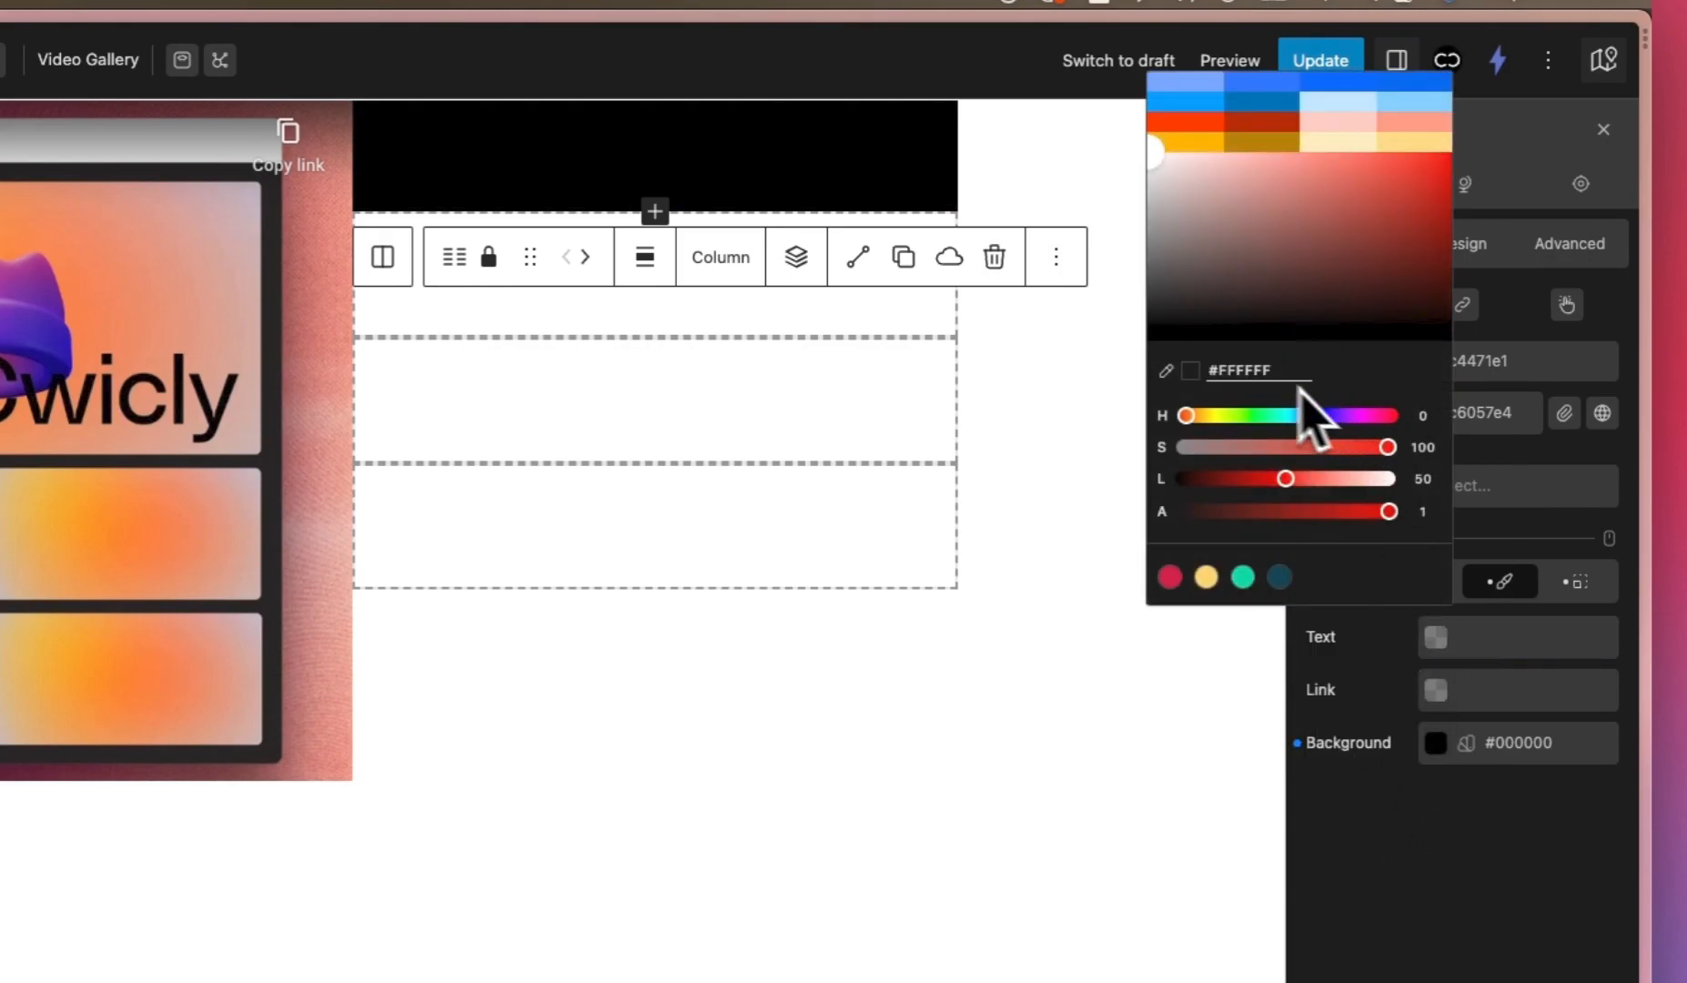
{"action": "left_click_drag", "start_coordinate": [1223, 303], "coordinate": [1091, 208]}
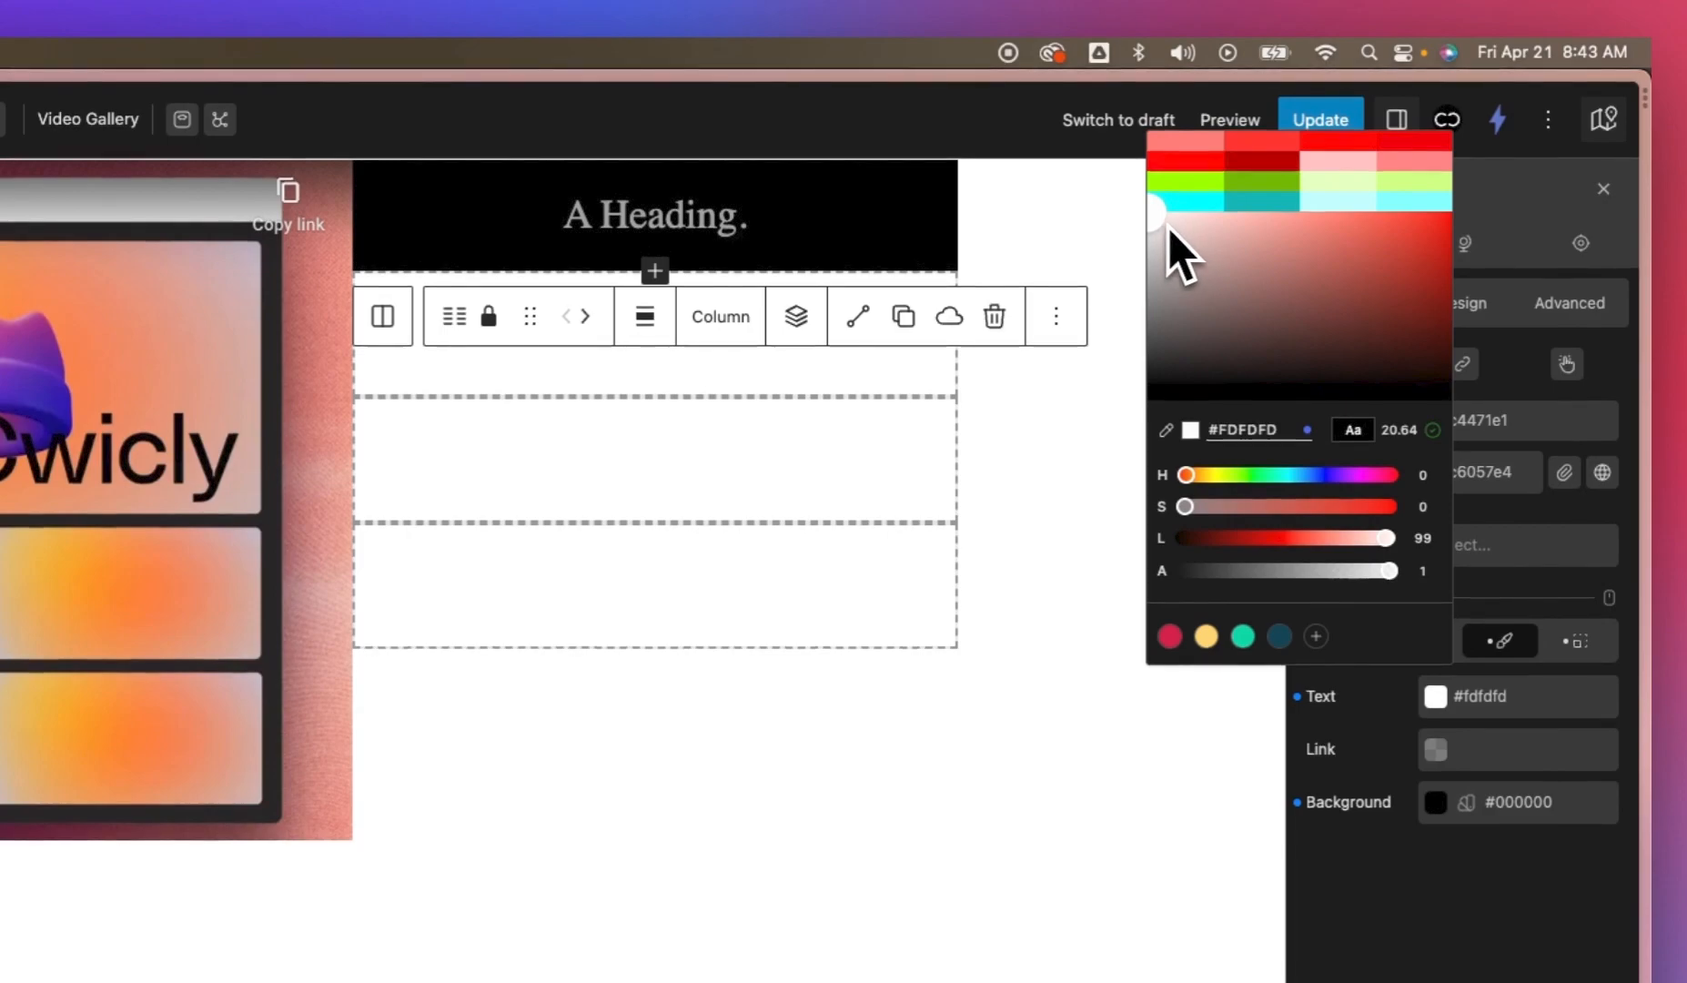
{"action": "left_click_drag", "start_coordinate": [1131, 219], "coordinate": [1393, 258]}
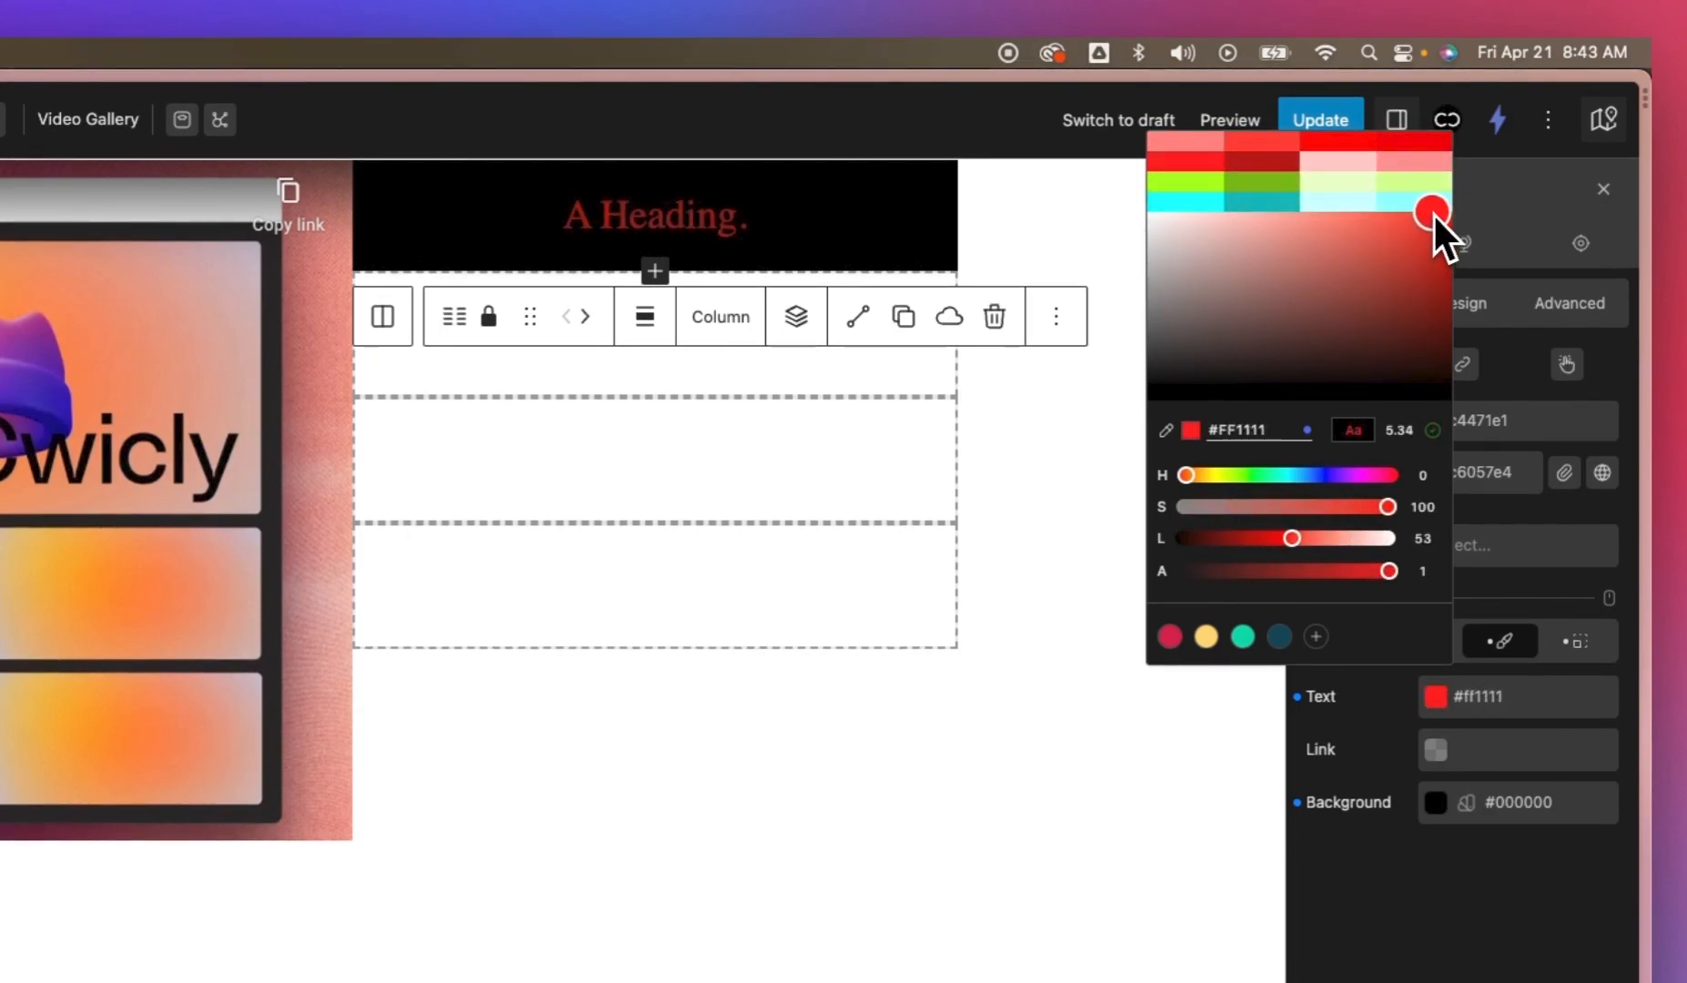
{"action": "left_click", "coordinate": [1207, 637]}
{"action": "left_click_drag", "start_coordinate": [1246, 335], "coordinate": [1073, 154]}
{"action": "left_click", "coordinate": [1399, 829]}
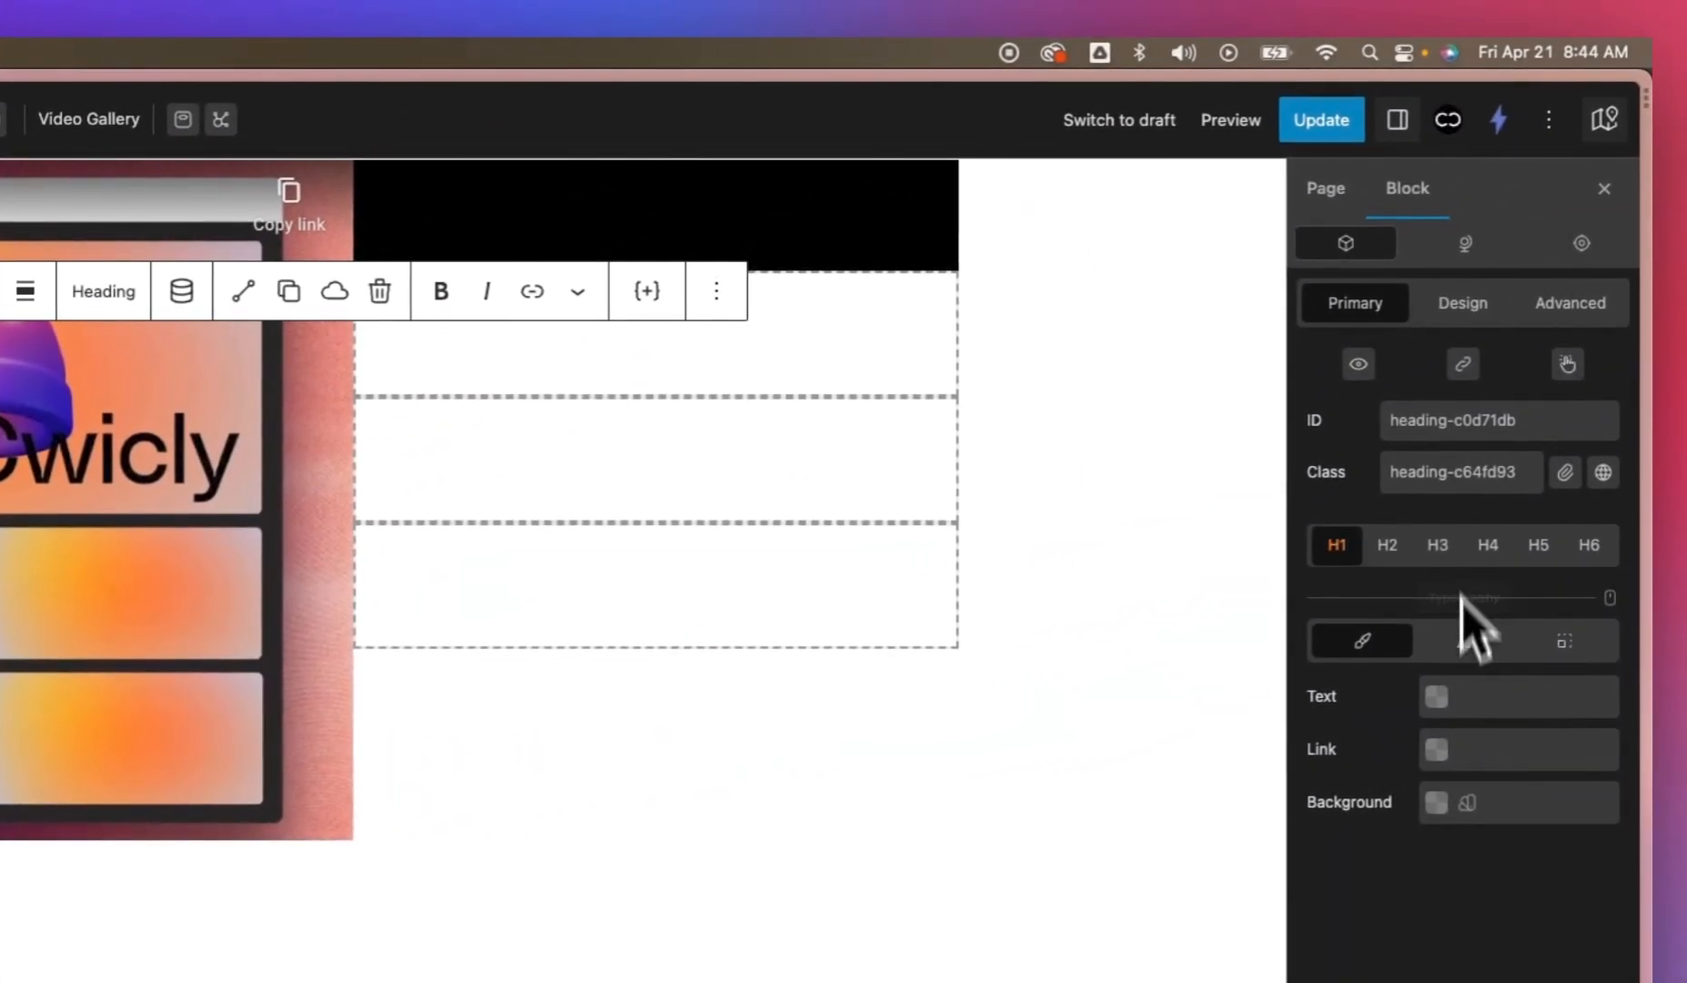
Step: Set the text colour of the Heading in the first nested column to #ffffff
{"action": "left_click", "coordinate": [1429, 691]}
{"action": "left_click_drag", "start_coordinate": [1283, 356], "coordinate": [1014, 126]}
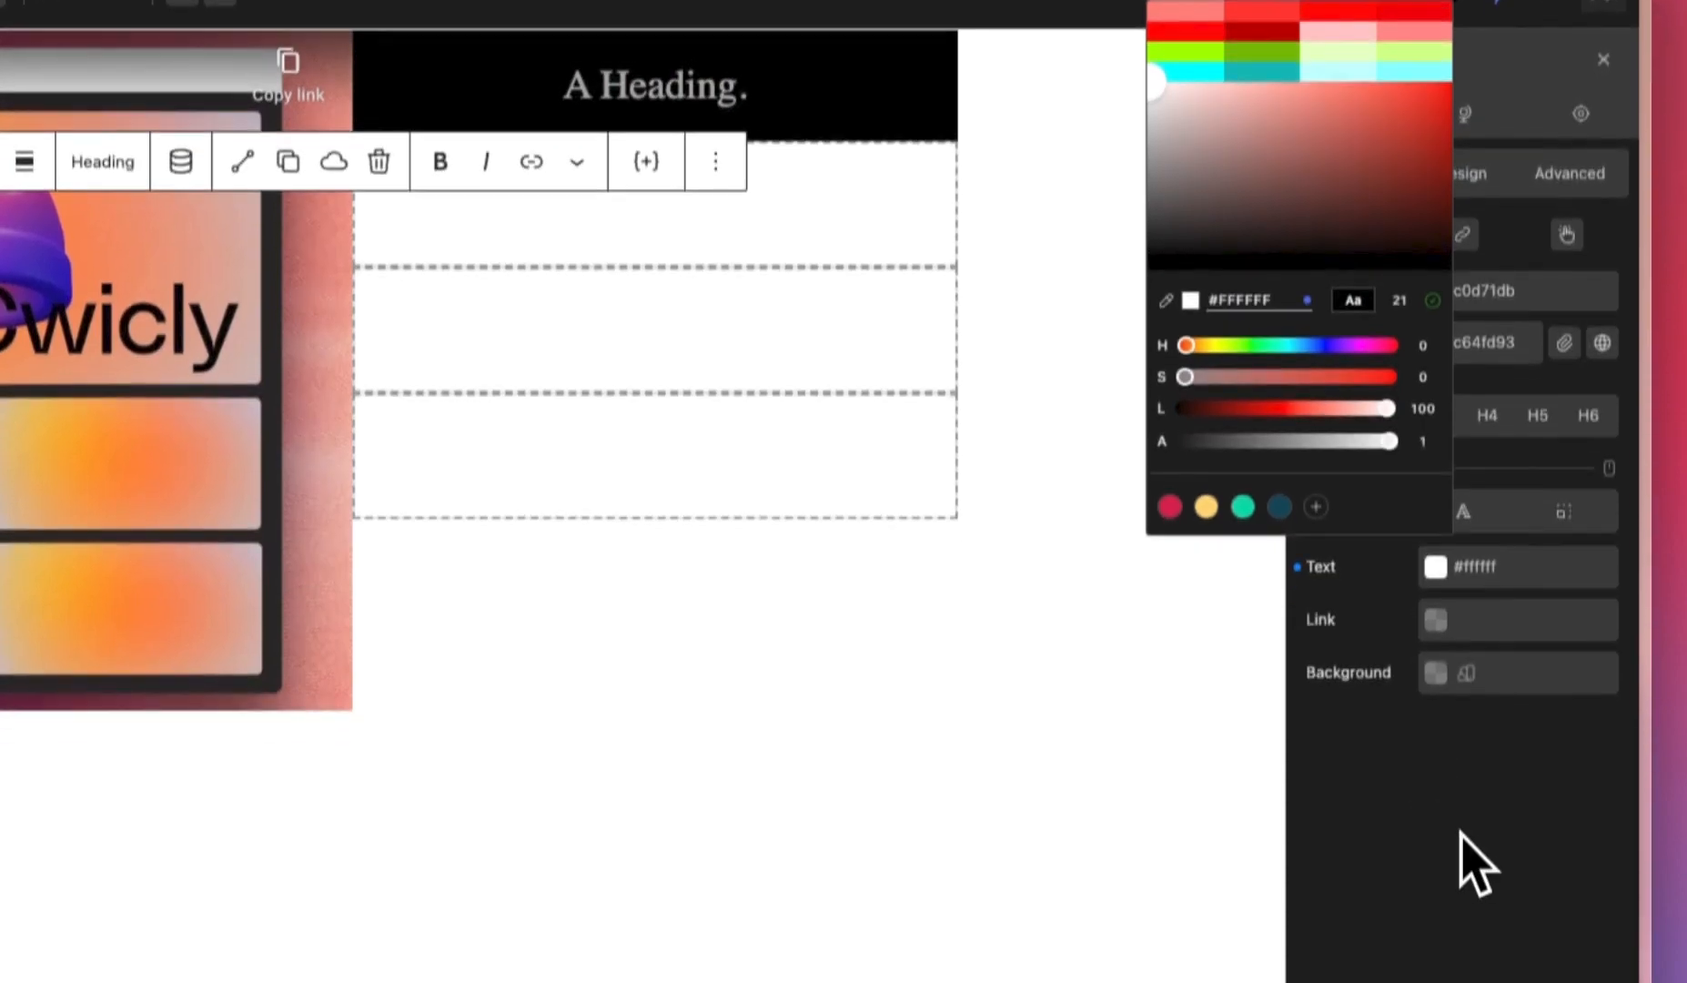
{"action": "left_click", "coordinate": [1462, 962]}
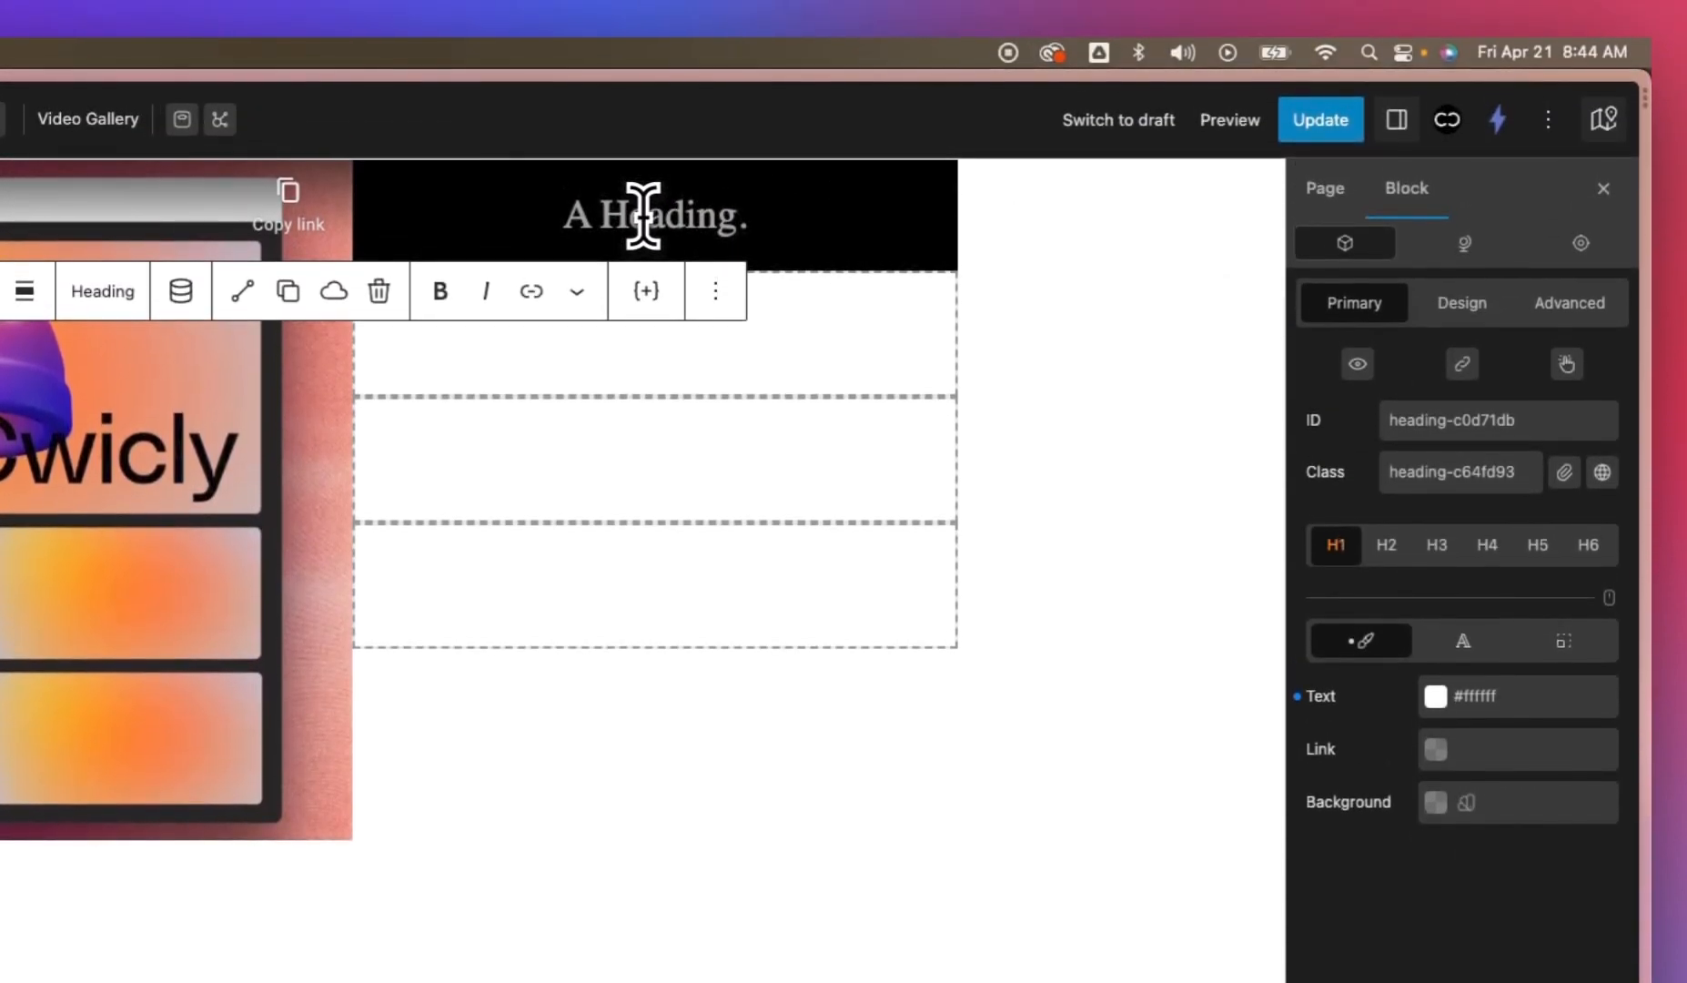
Step: Change the heading's text to "Video Gallery"
{"action": "type", "text": "Mideo Head"}
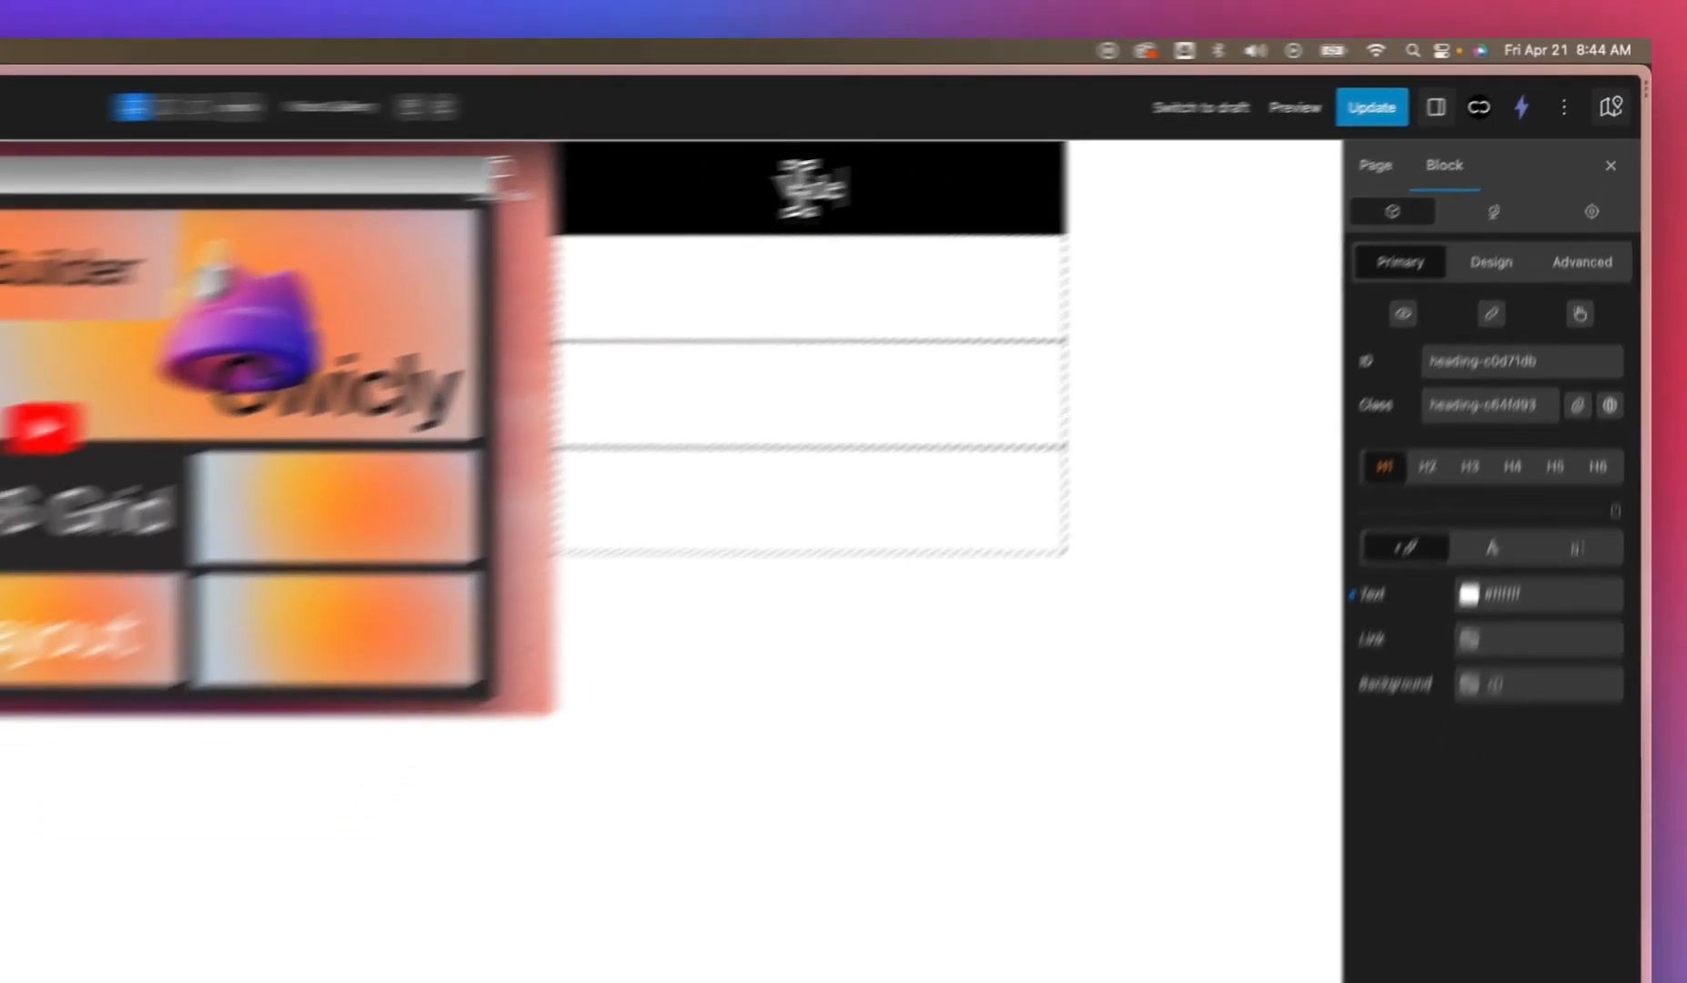
{"action": "type", "text": "er"}
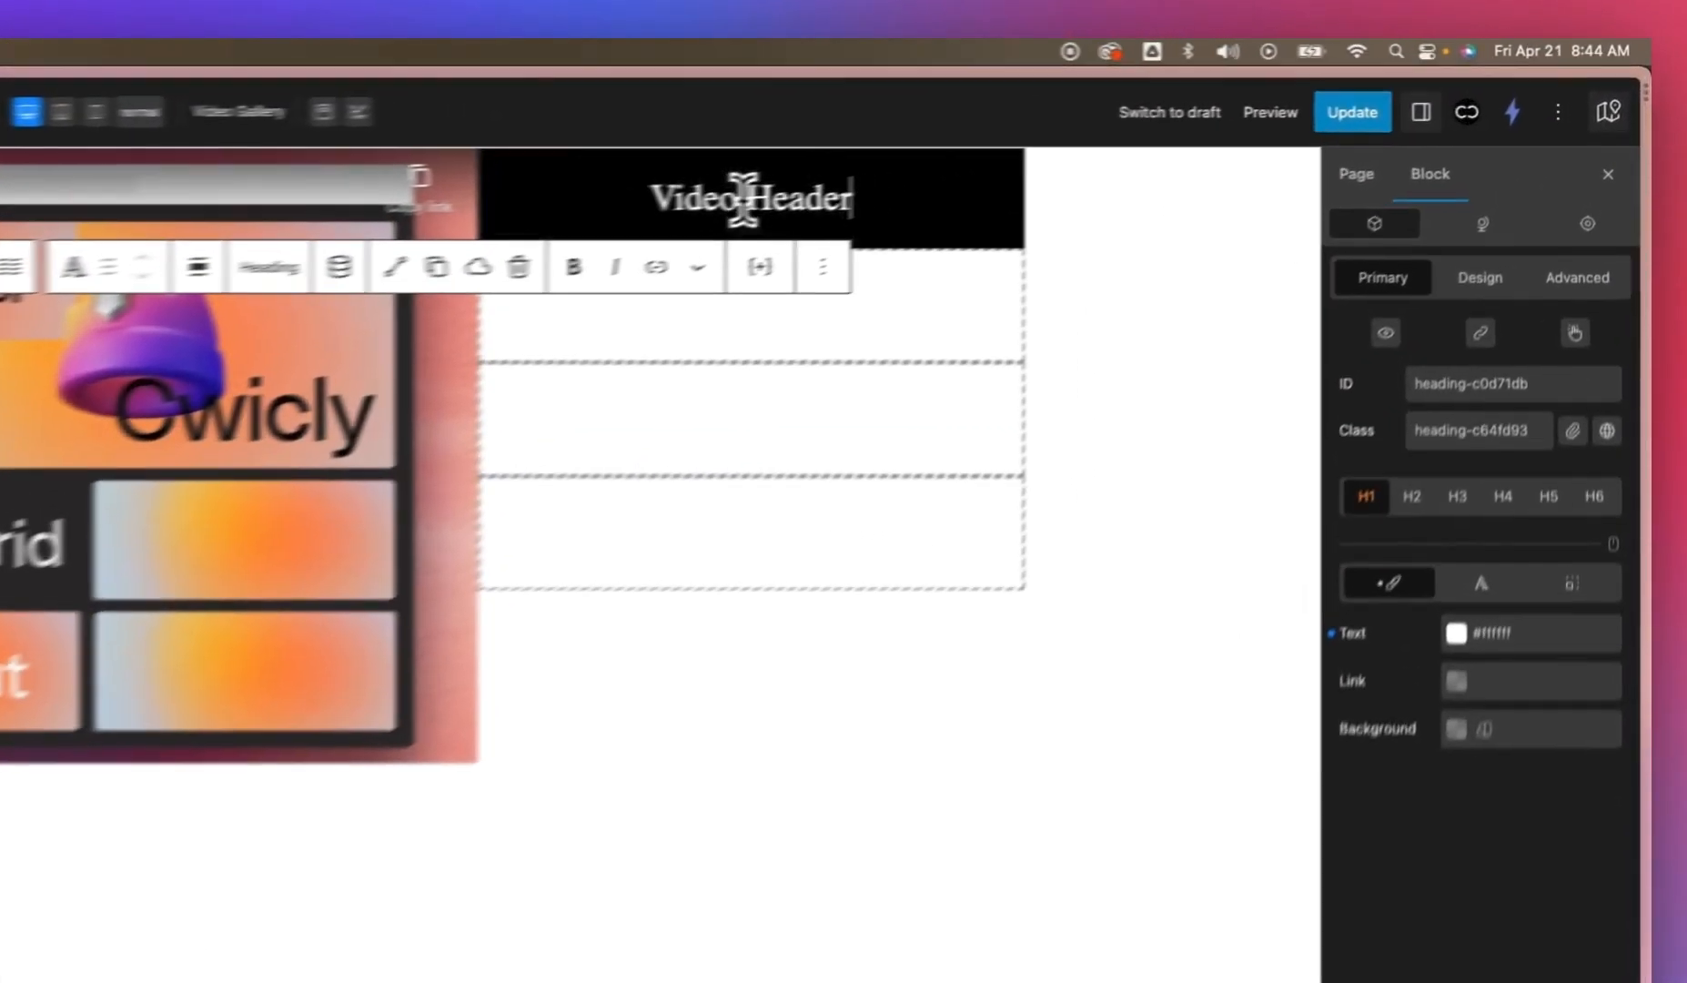
{"action": "key", "text": "alt+shift+Left"}
{"action": "type", "text": "Gallery"}
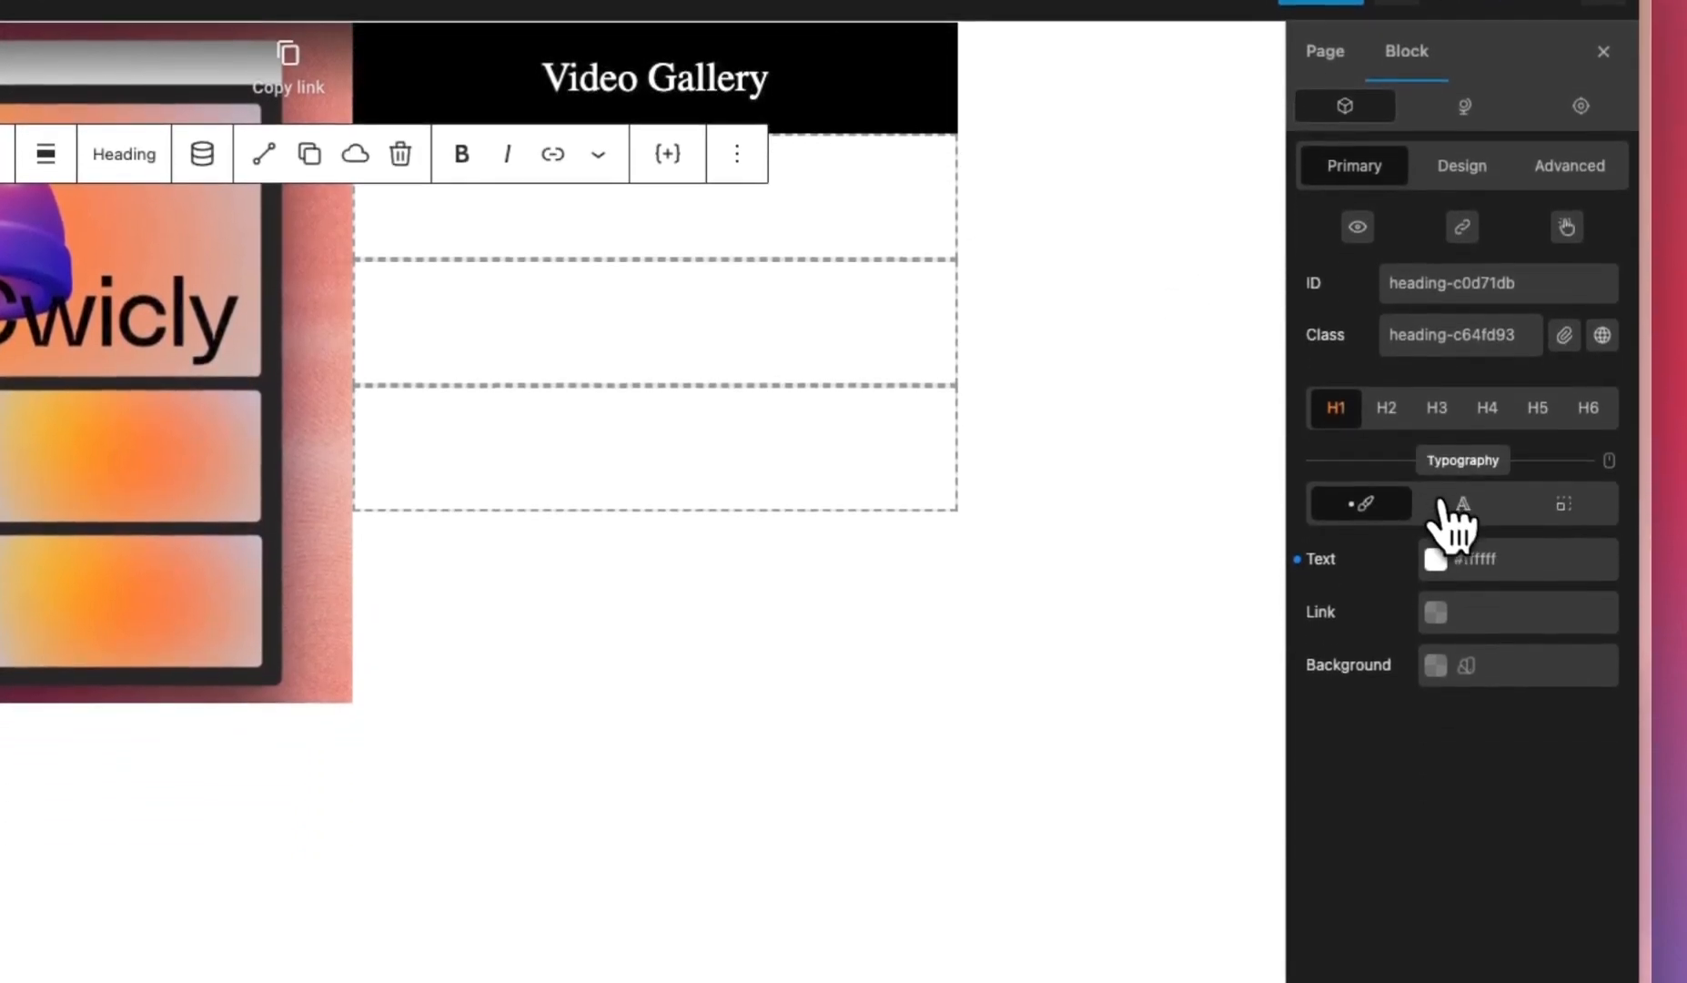
Step: Set the Video Gallery heading's font to Manrope and give it a lighter weight
{"action": "left_click", "coordinate": [1460, 643]}
{"action": "left_click", "coordinate": [1497, 641]}
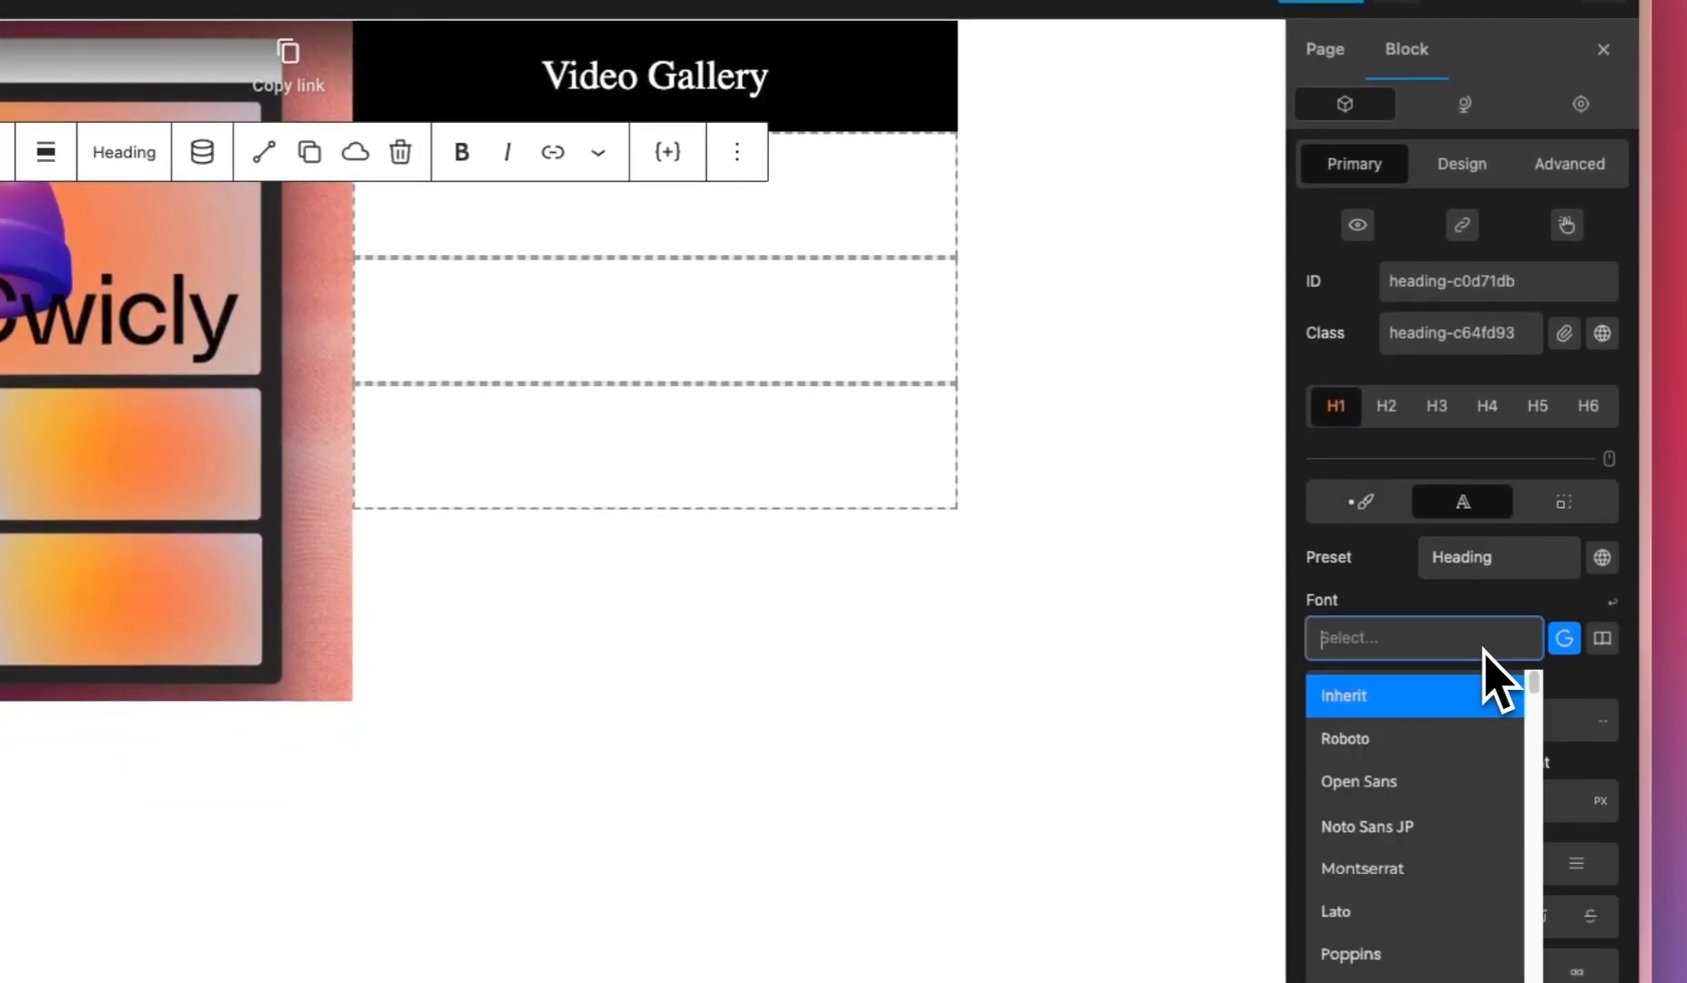
{"action": "type", "text": "Manrop"}
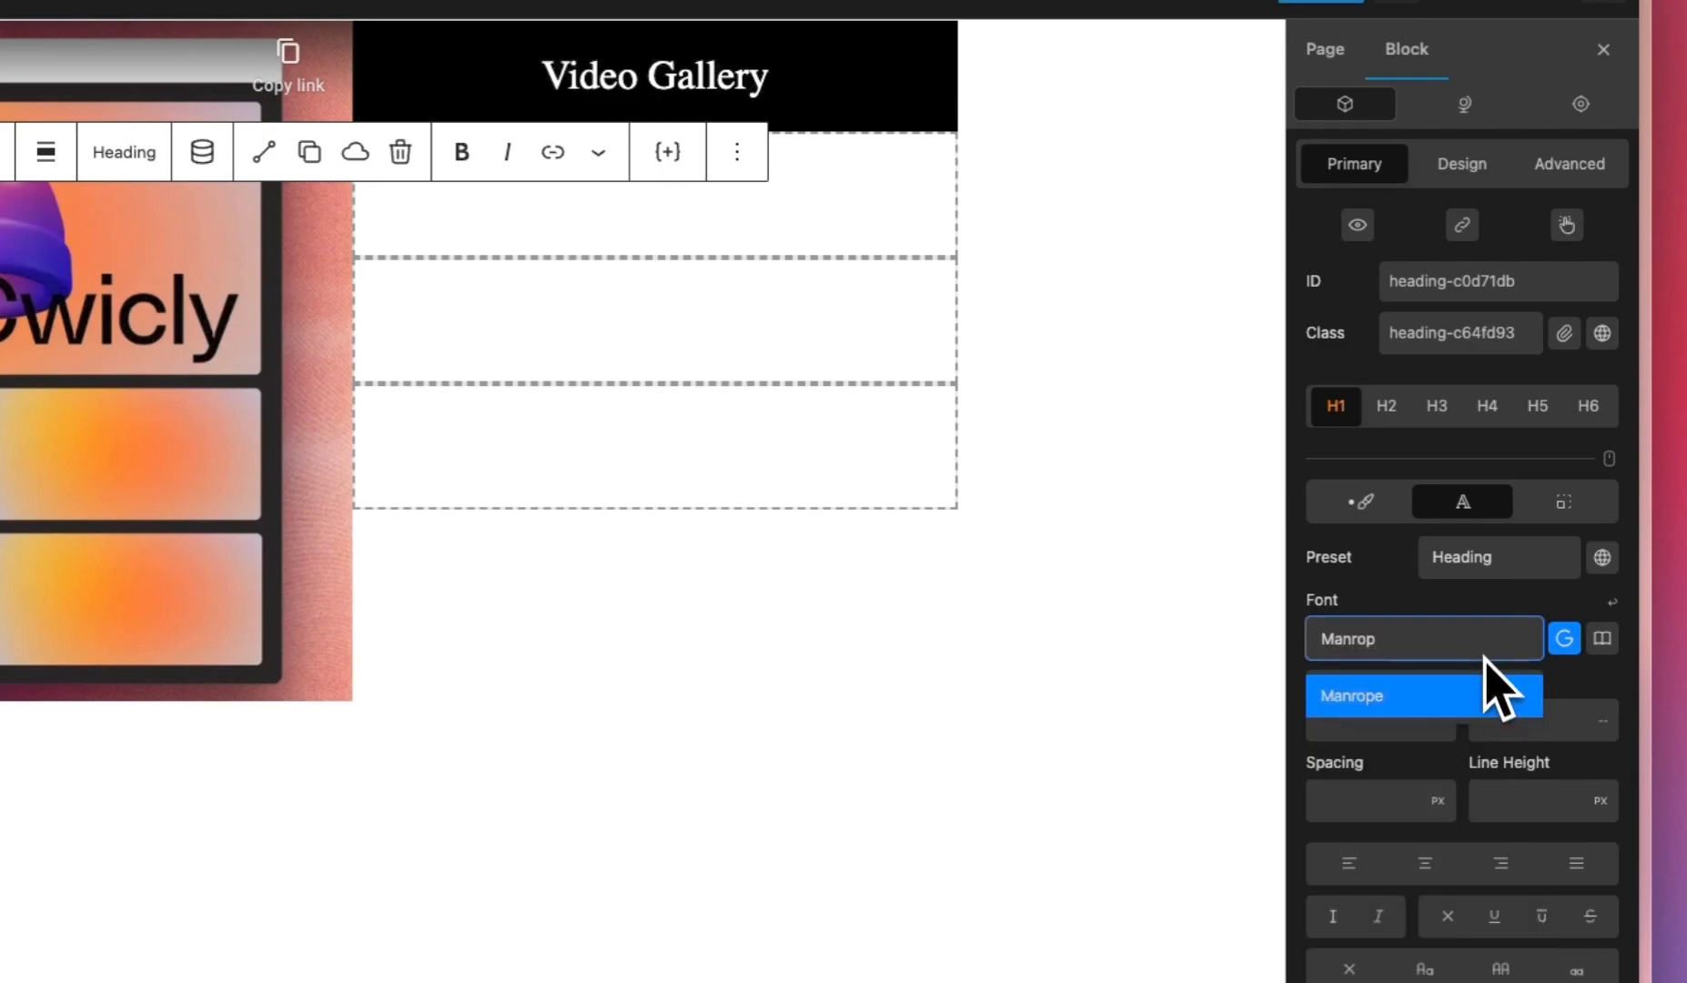
{"action": "left_click", "coordinate": [1465, 706]}
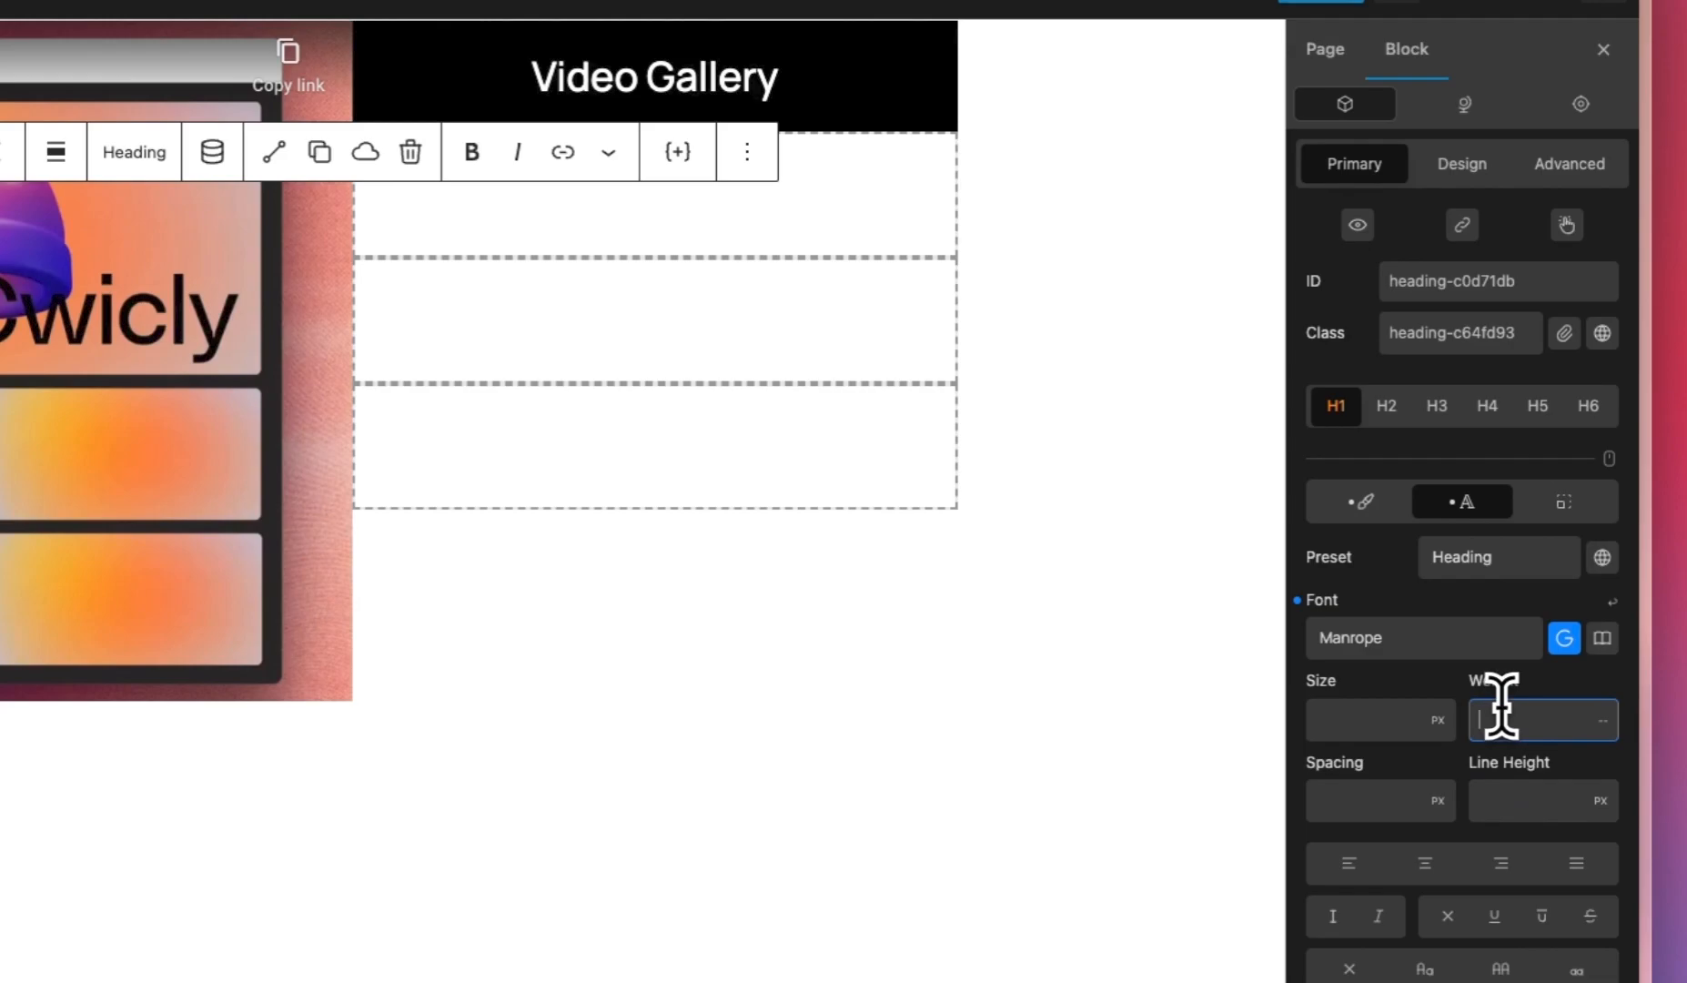
{"action": "type", "text": "4"}
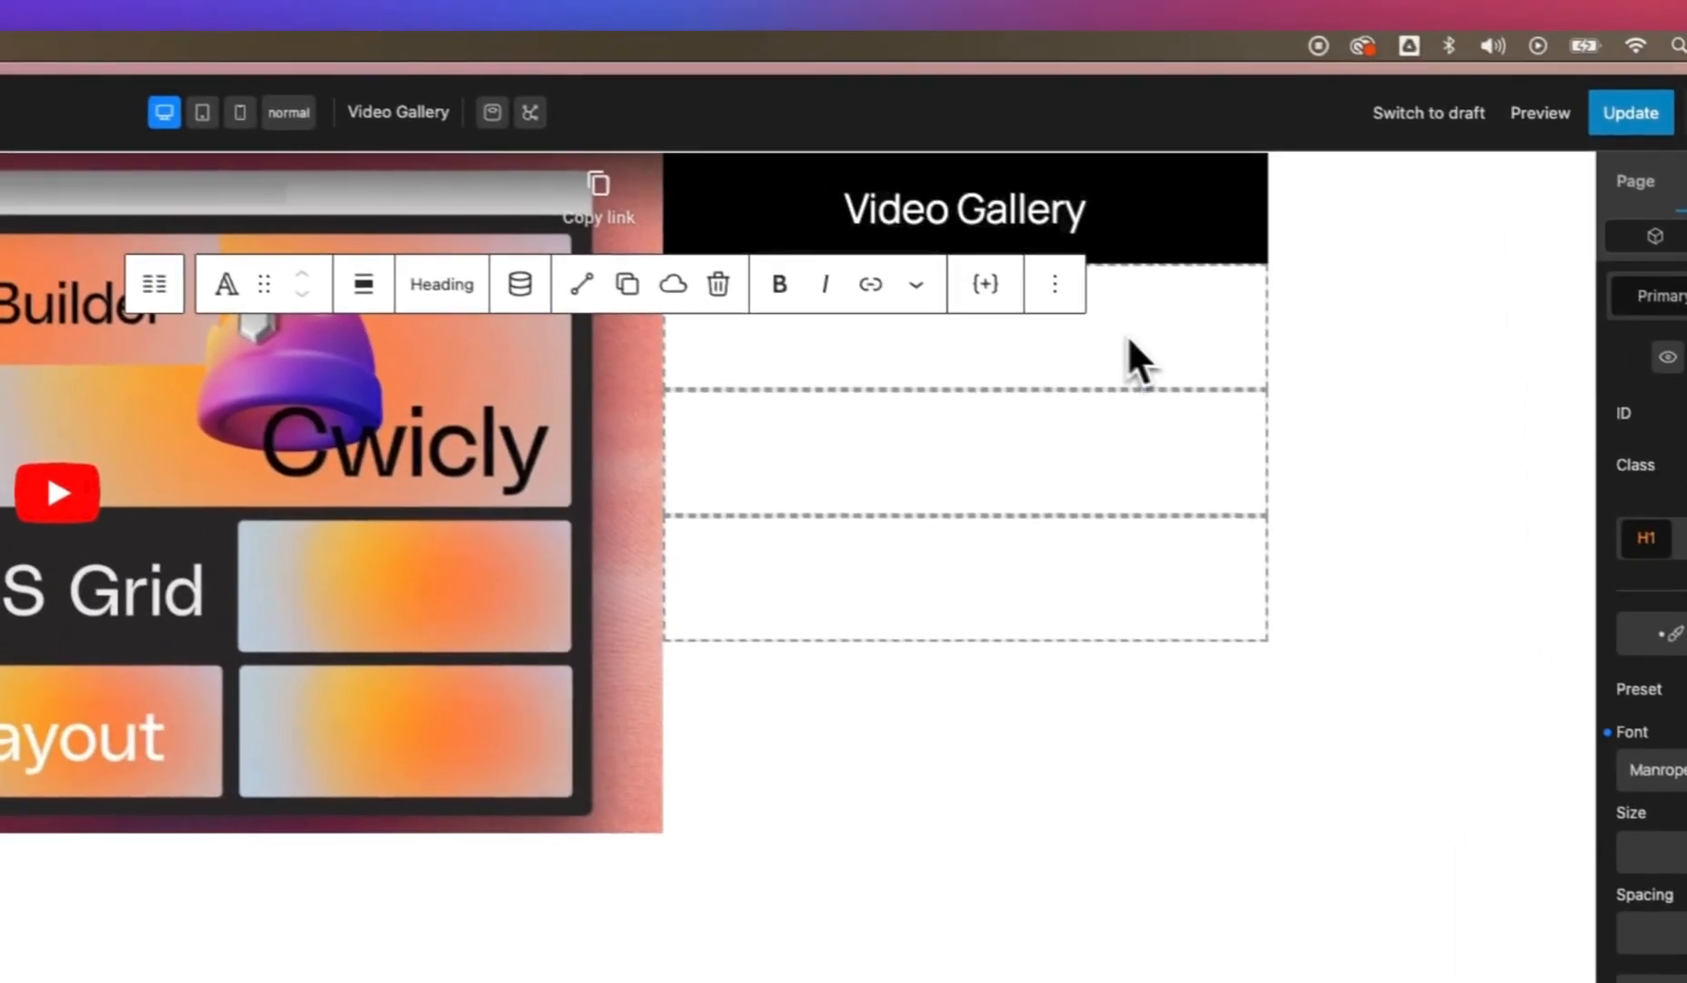
Step: Select the second nested column and examine the playlist rows on the finished reference Video Gallery page
{"action": "left_click", "coordinate": [809, 223]}
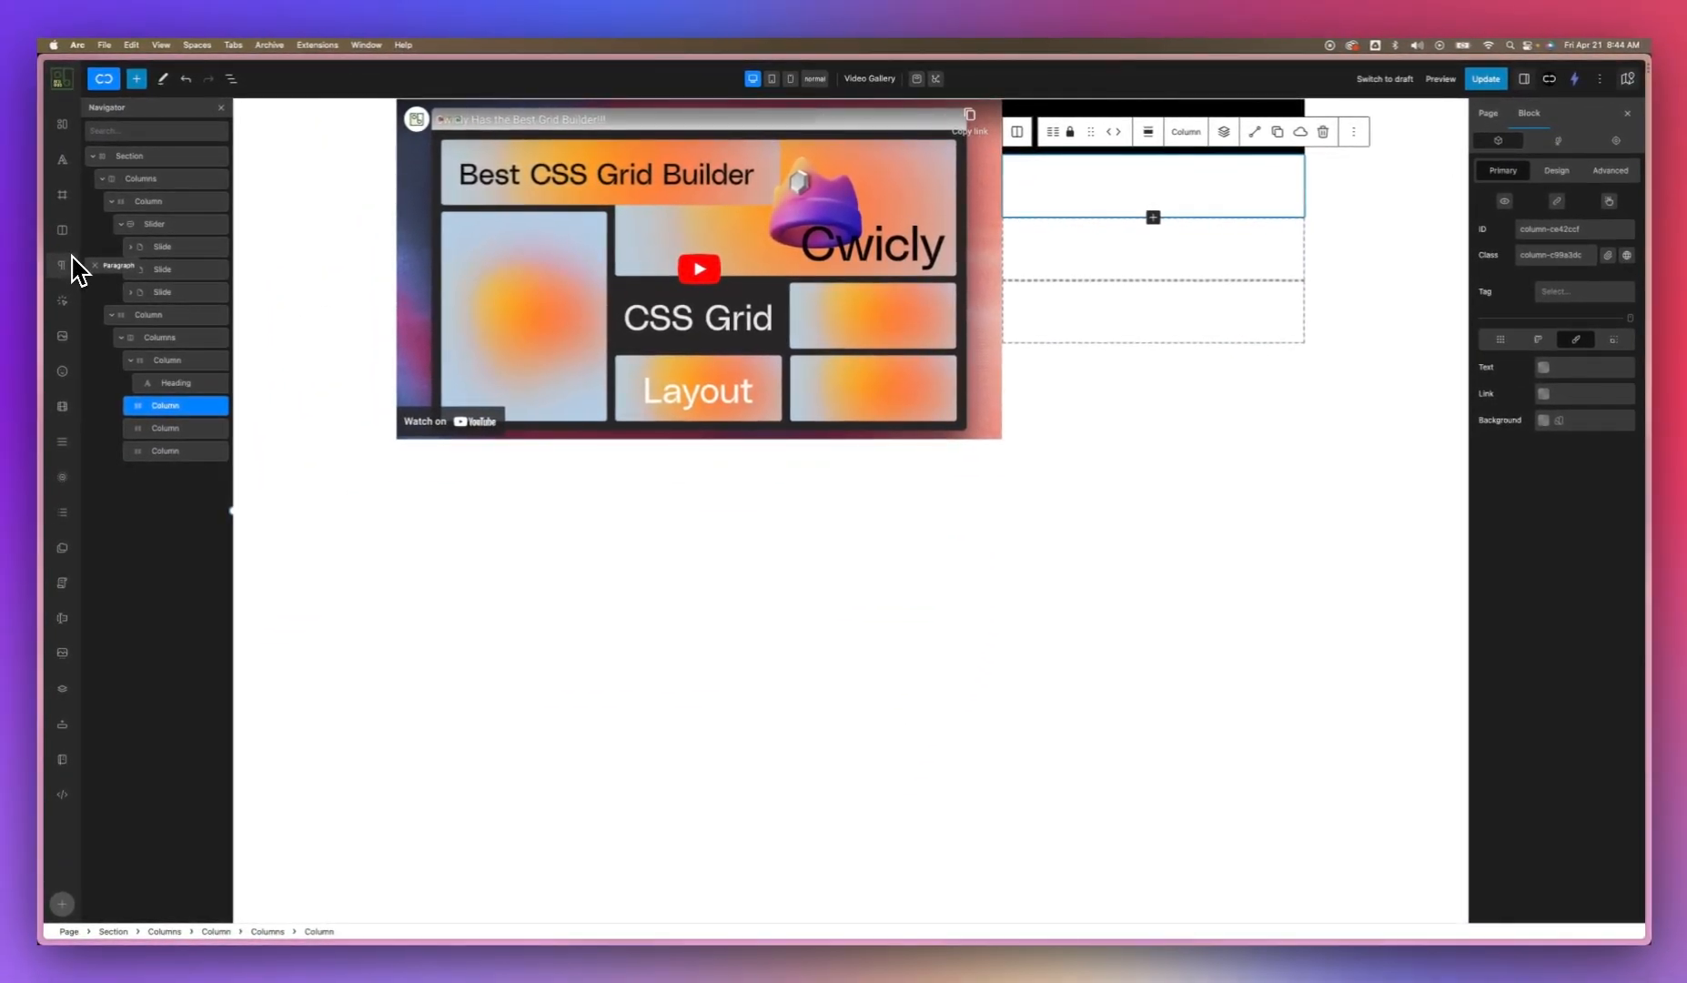
{"action": "mouse_move", "coordinate": [37, 208]}
{"action": "left_click", "coordinate": [100, 256]}
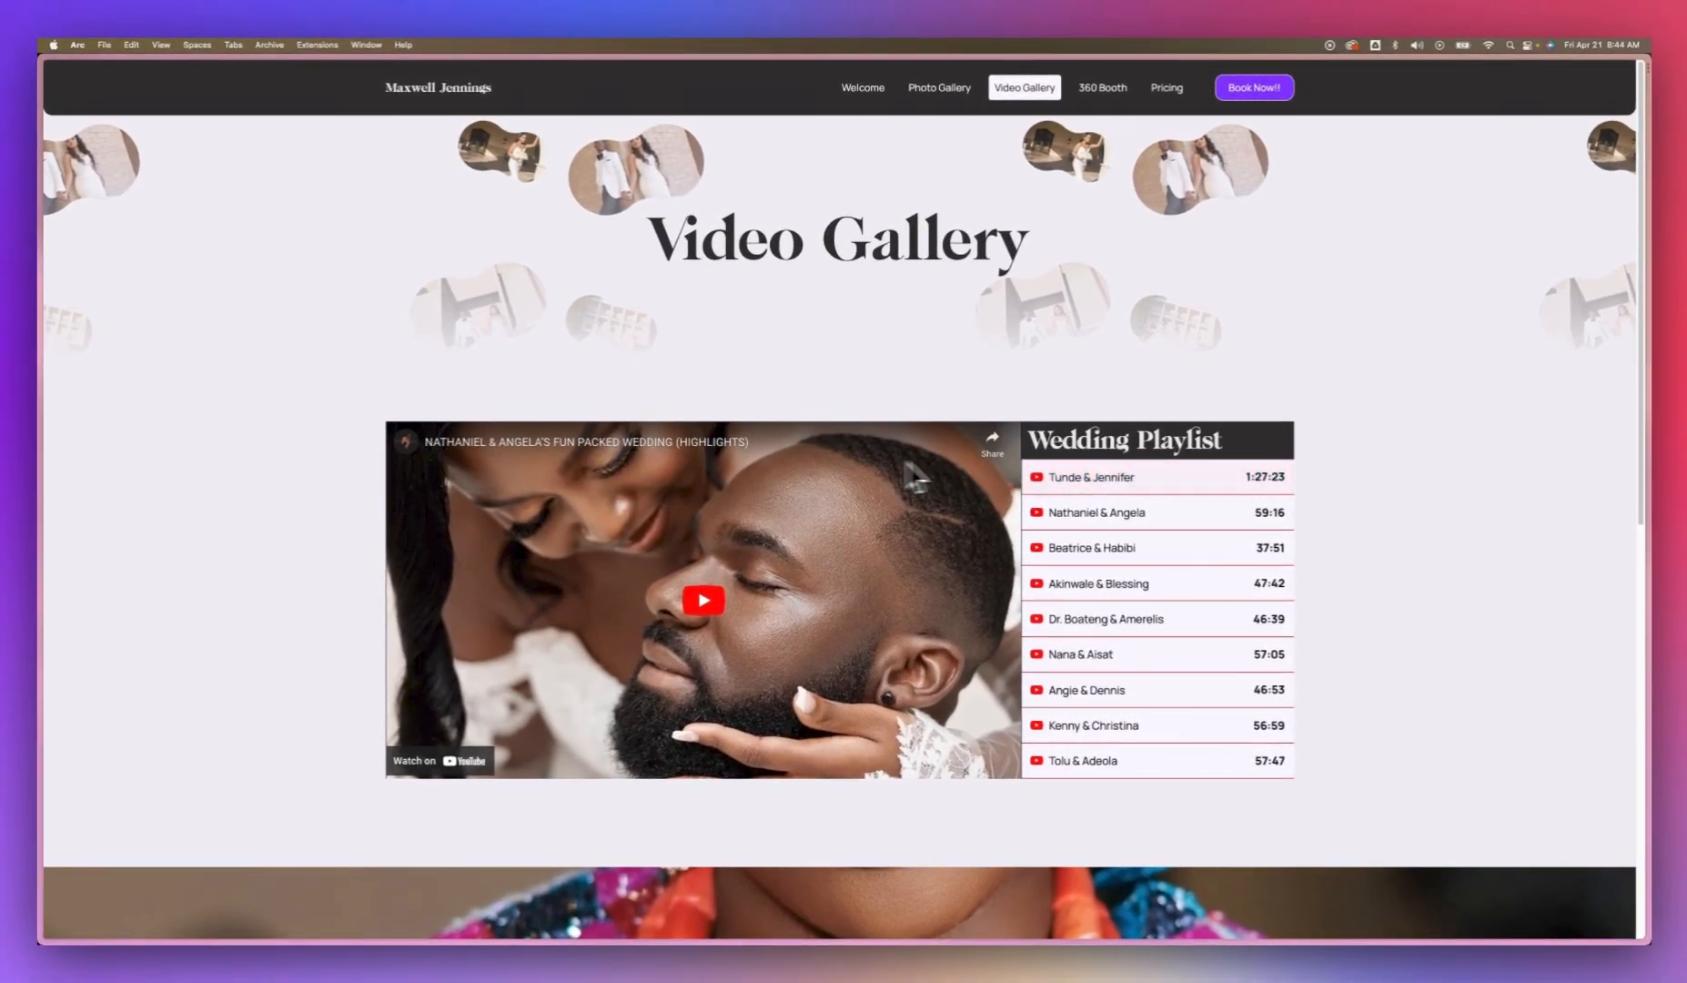
{"action": "mouse_move", "coordinate": [51, 326]}
{"action": "left_click", "coordinate": [113, 239]}
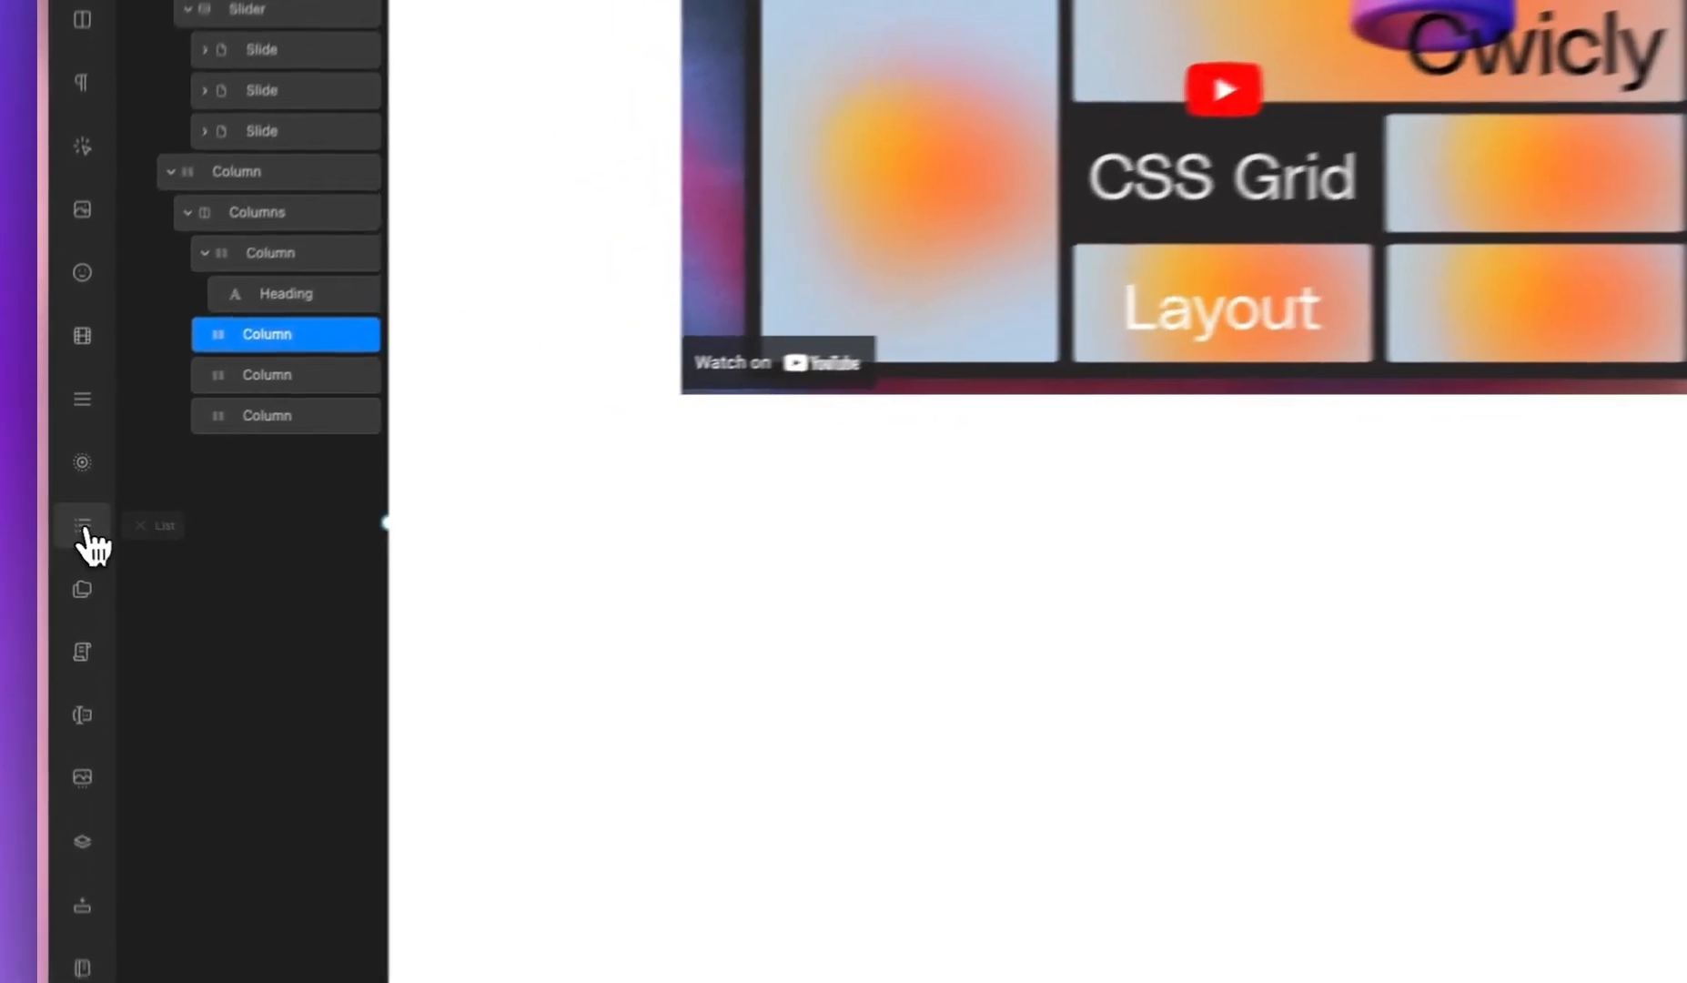
Step: Insert a List block in the second nested column with the item text "Video One"
{"action": "left_click", "coordinate": [64, 515]}
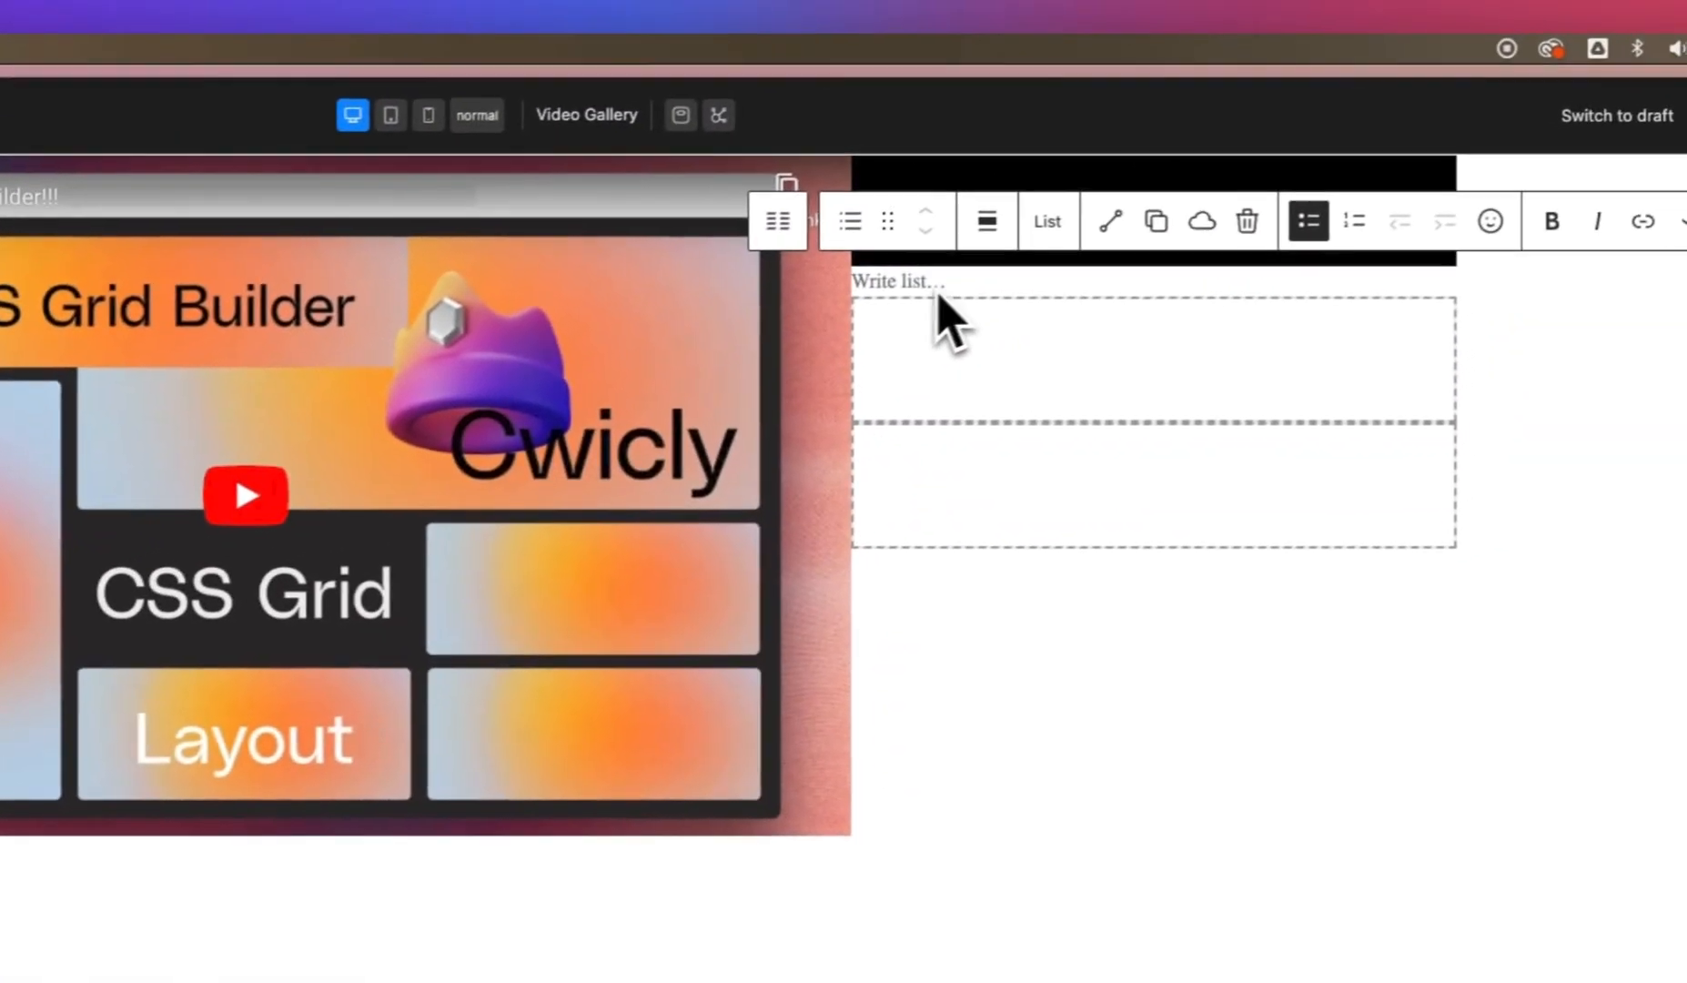
{"action": "type", "text": "Viod"}
{"action": "key", "text": "BackSpace"}
{"action": "key", "text": "BackSpace"}
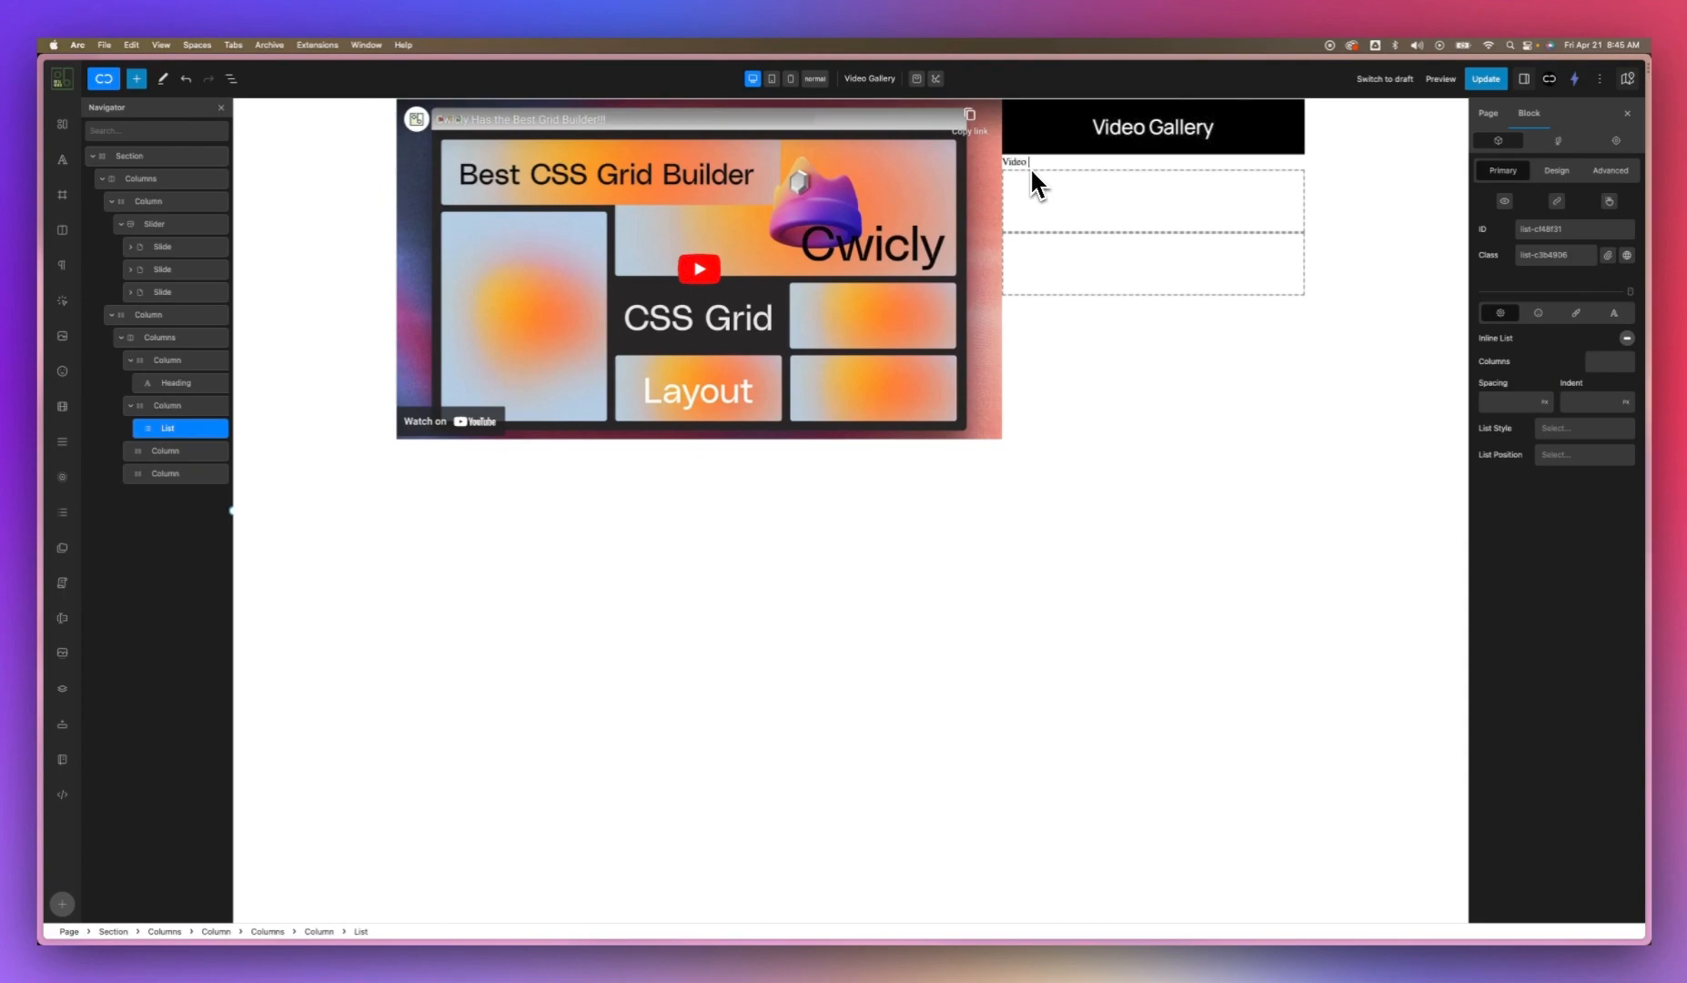
{"action": "type", "text": "deo One"}
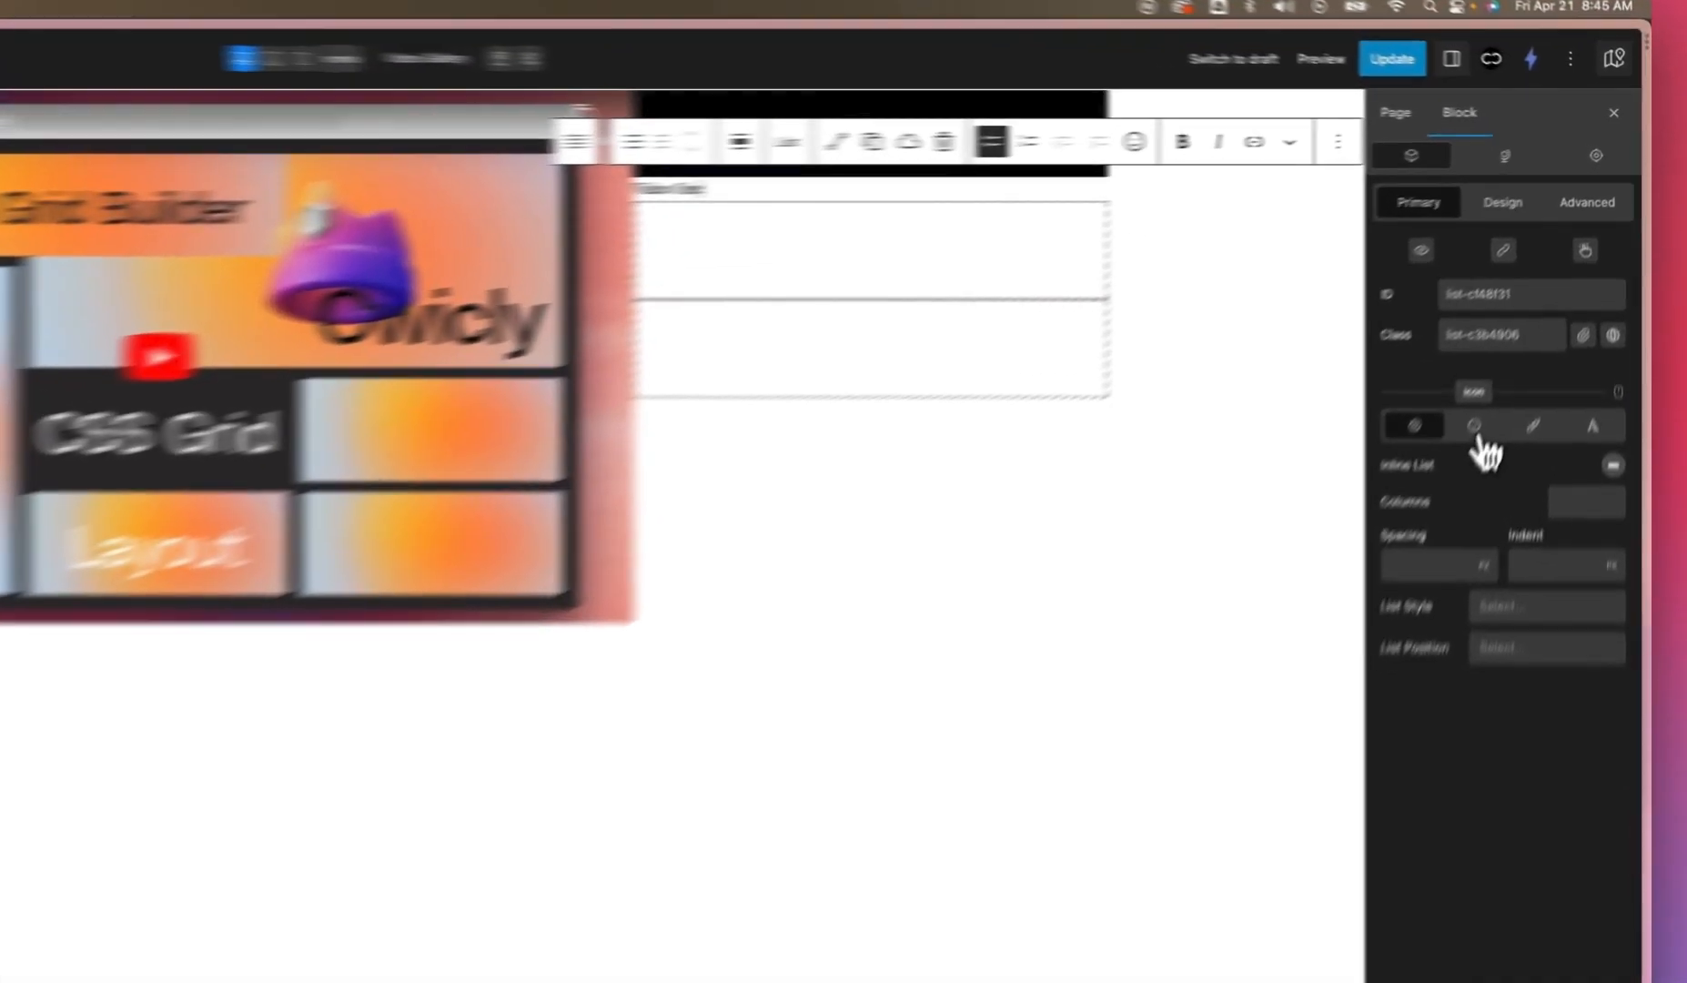
Step: Activate icons for the list and choose the YouTube play icon from the Font Awesome library
{"action": "left_click", "coordinate": [1538, 312]}
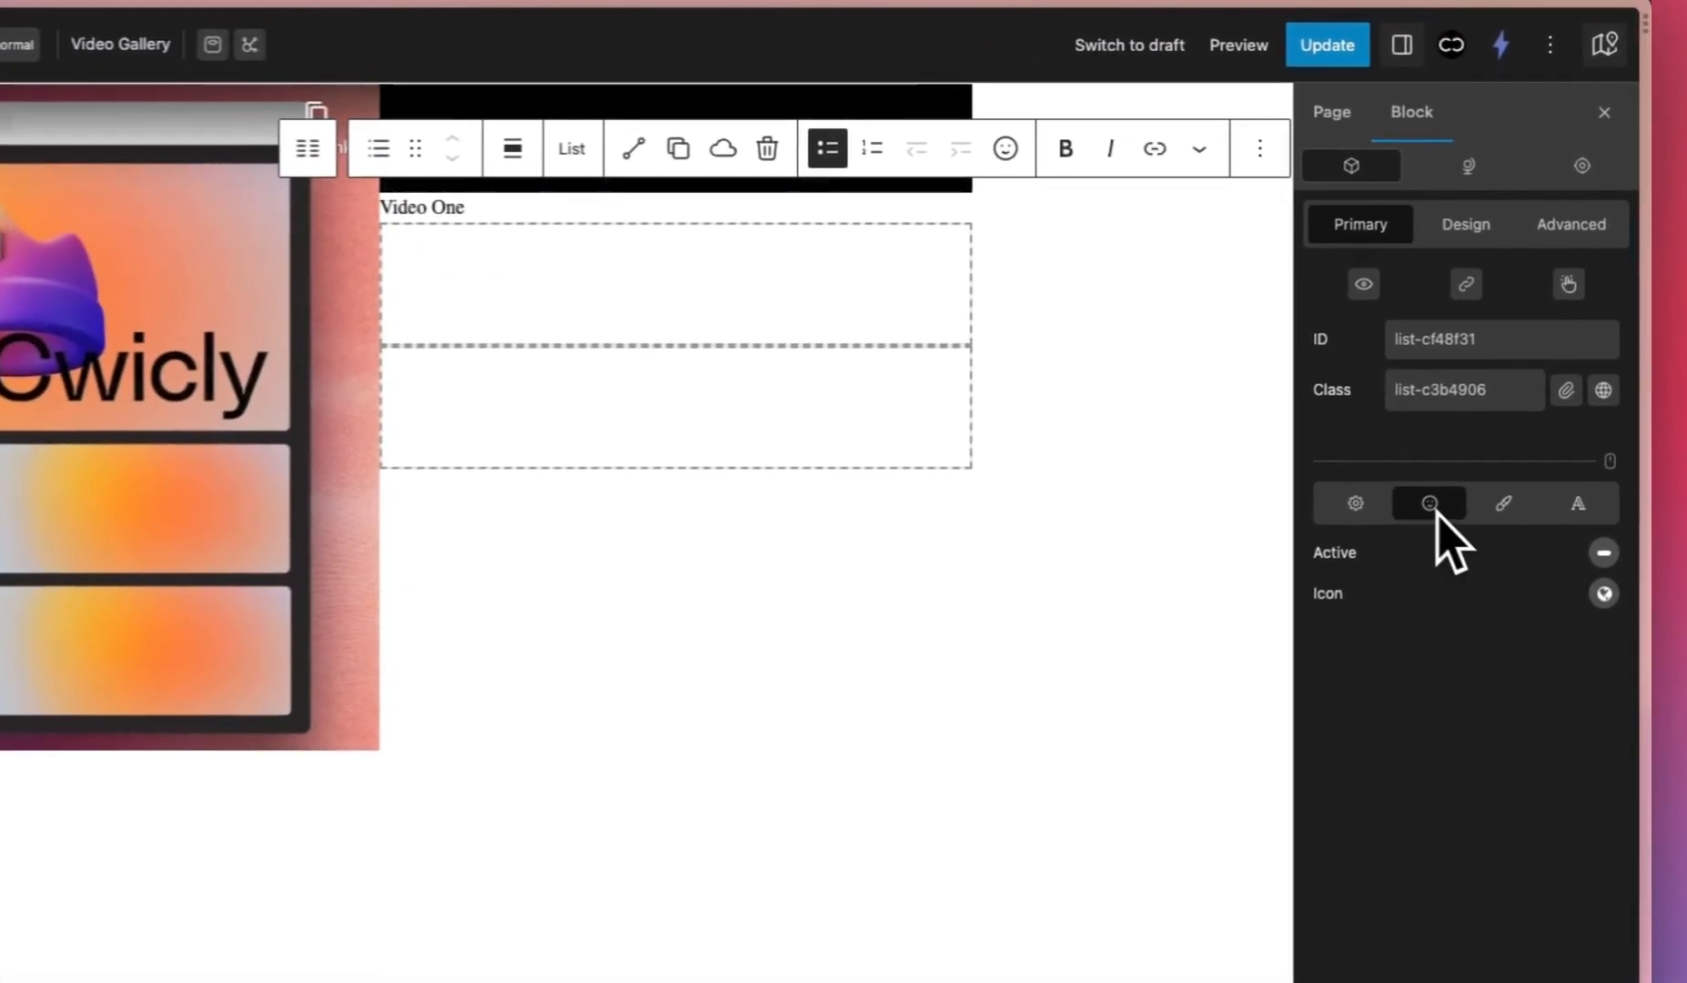
{"action": "left_click", "coordinate": [1602, 564]}
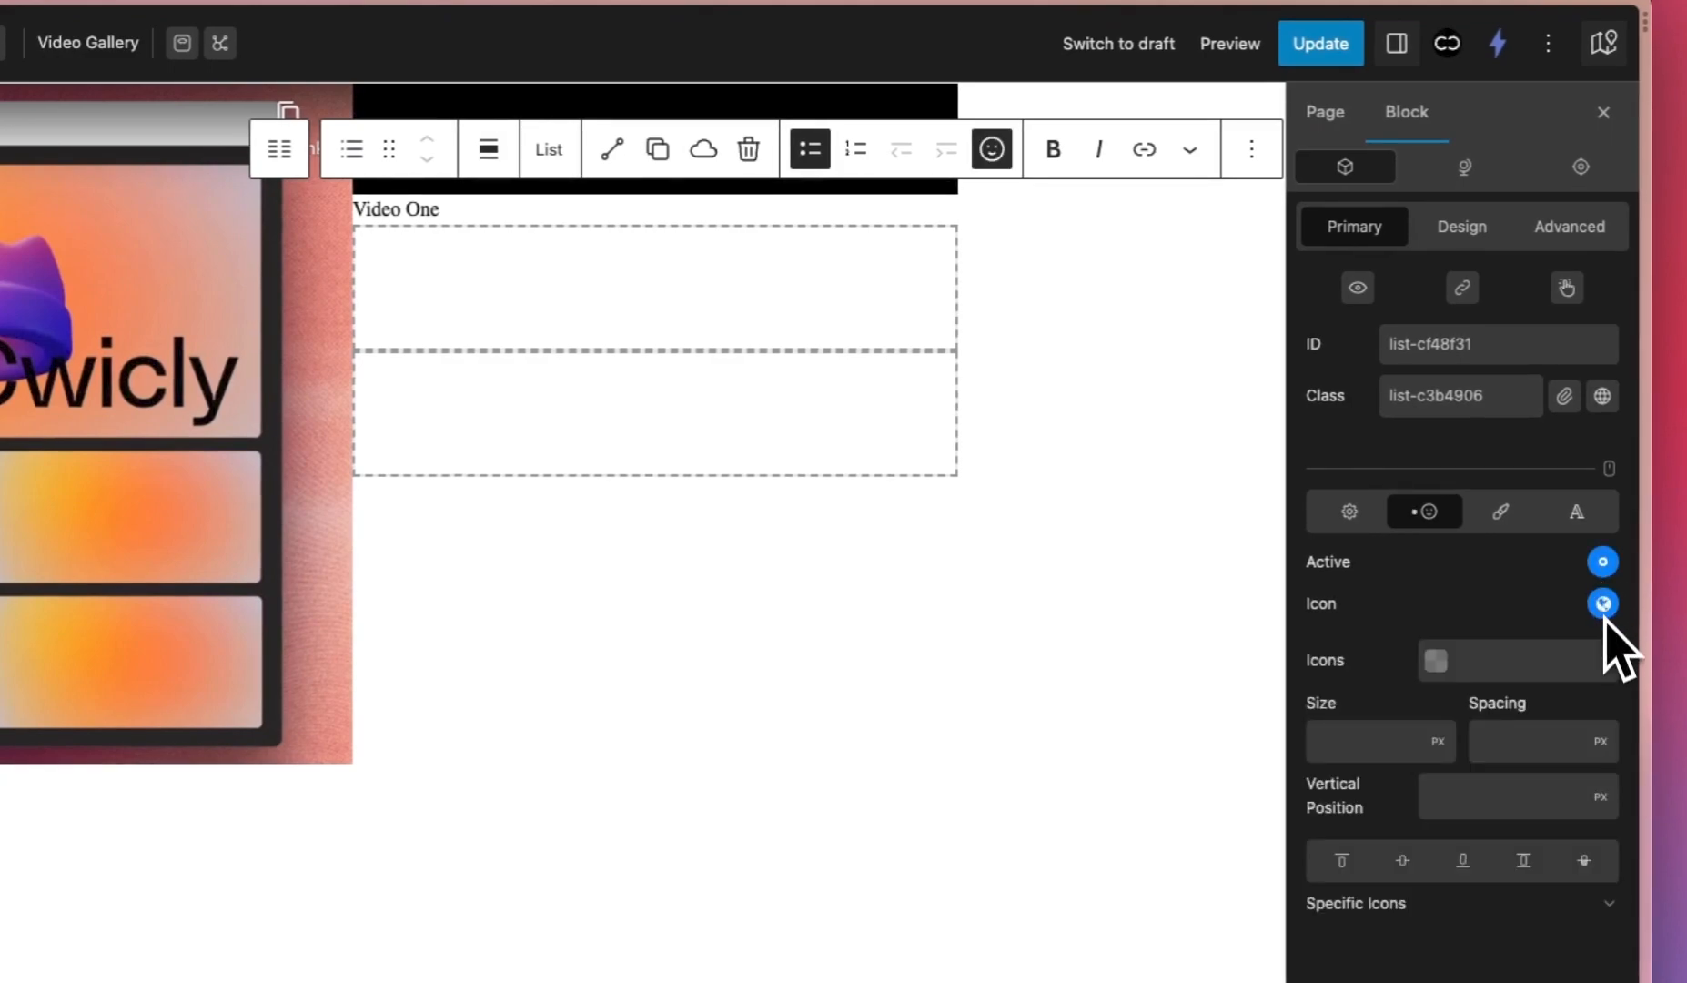
{"action": "left_click", "coordinate": [1604, 608]}
{"action": "left_click", "coordinate": [1504, 271]}
{"action": "type", "text": "video"}
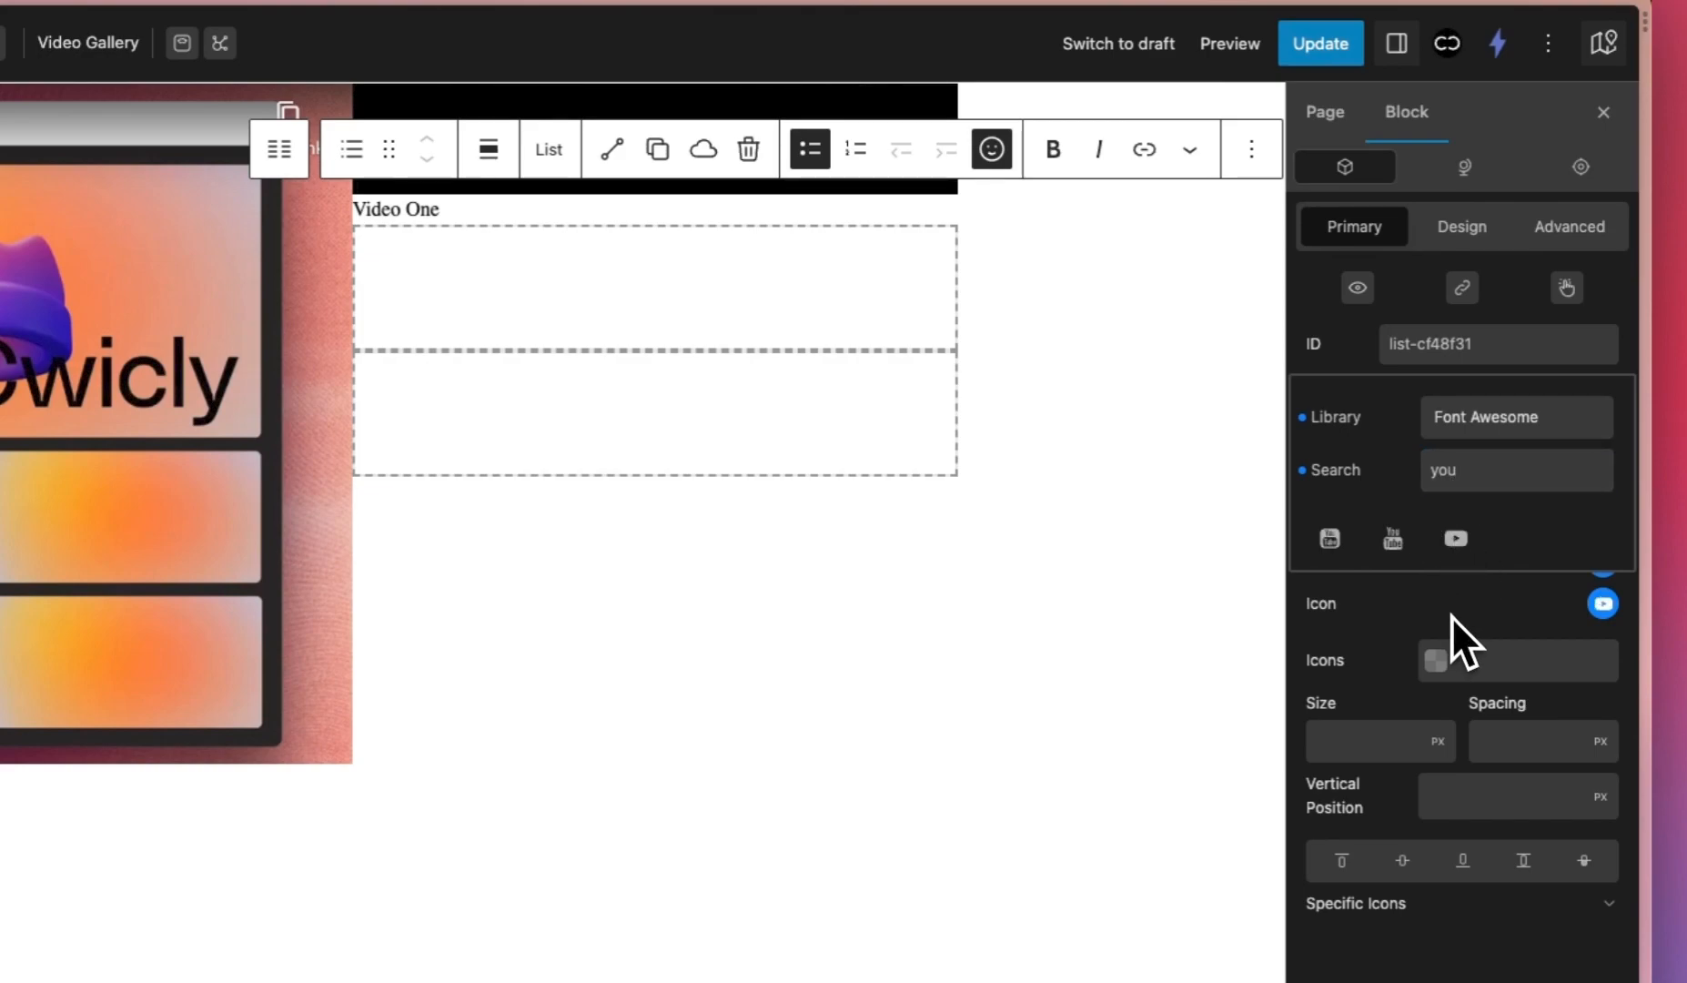
{"action": "left_click", "coordinate": [1601, 607]}
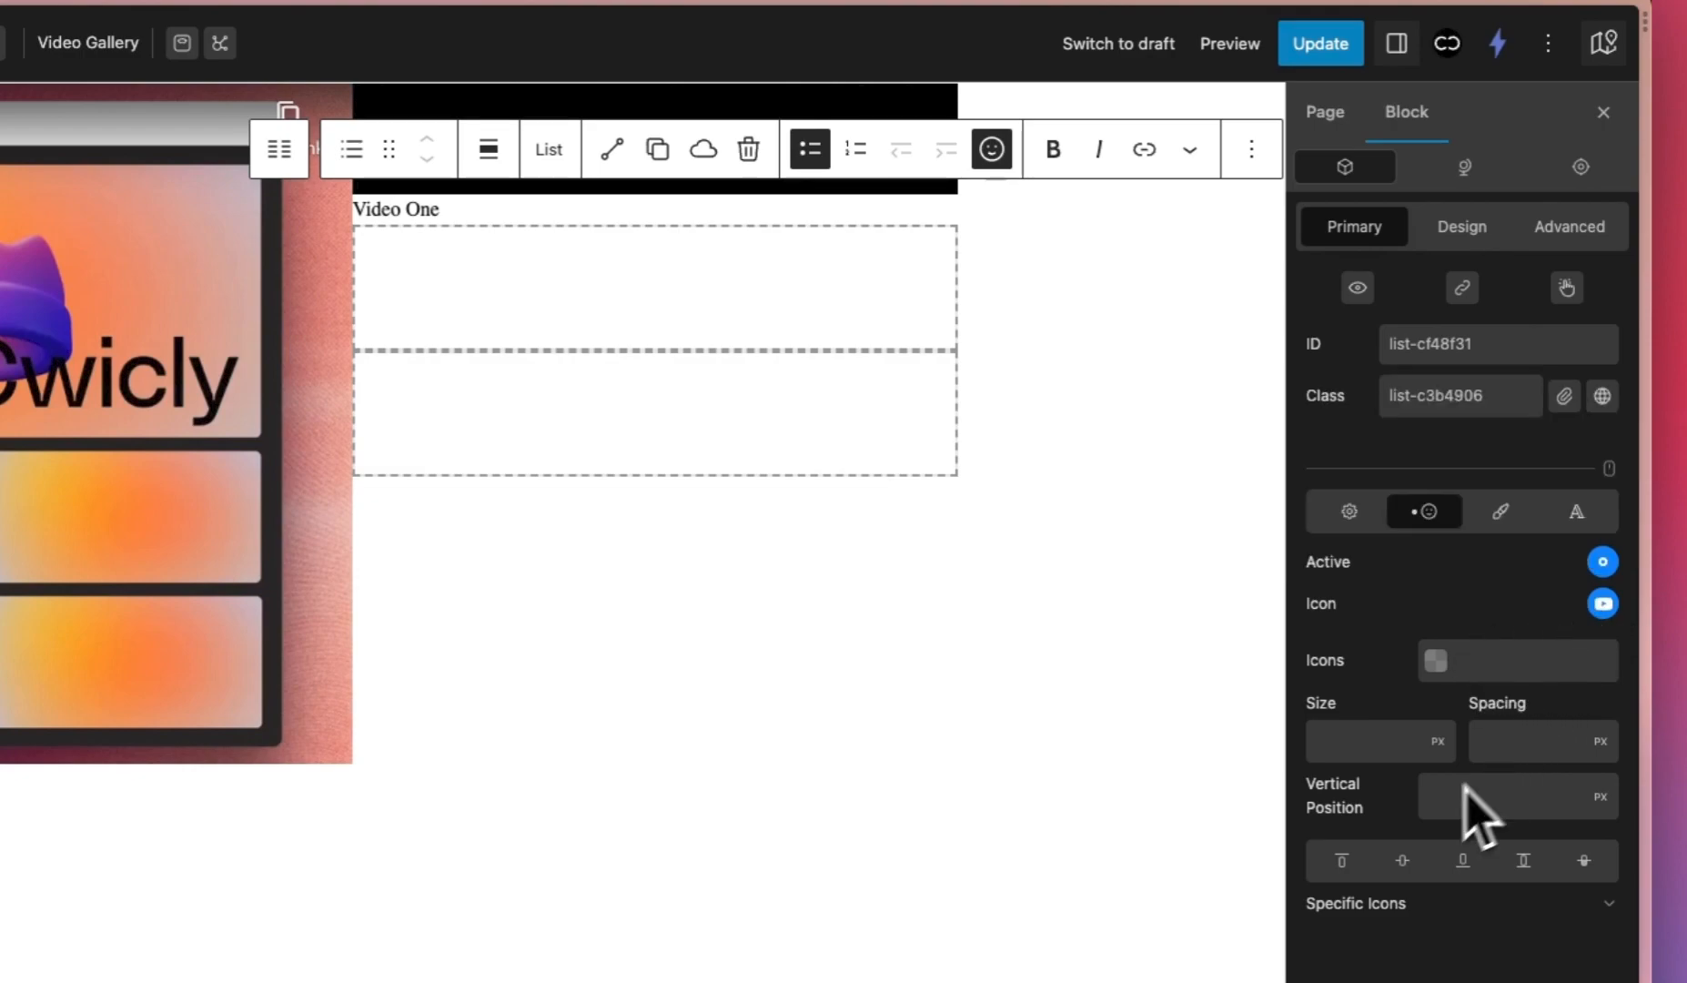
Step: Style the list icon with a 25 px size, #ff0000 colour, 20 px spacing and centre alignment
{"action": "left_click", "coordinate": [1391, 742]}
{"action": "type", "text": "25"}
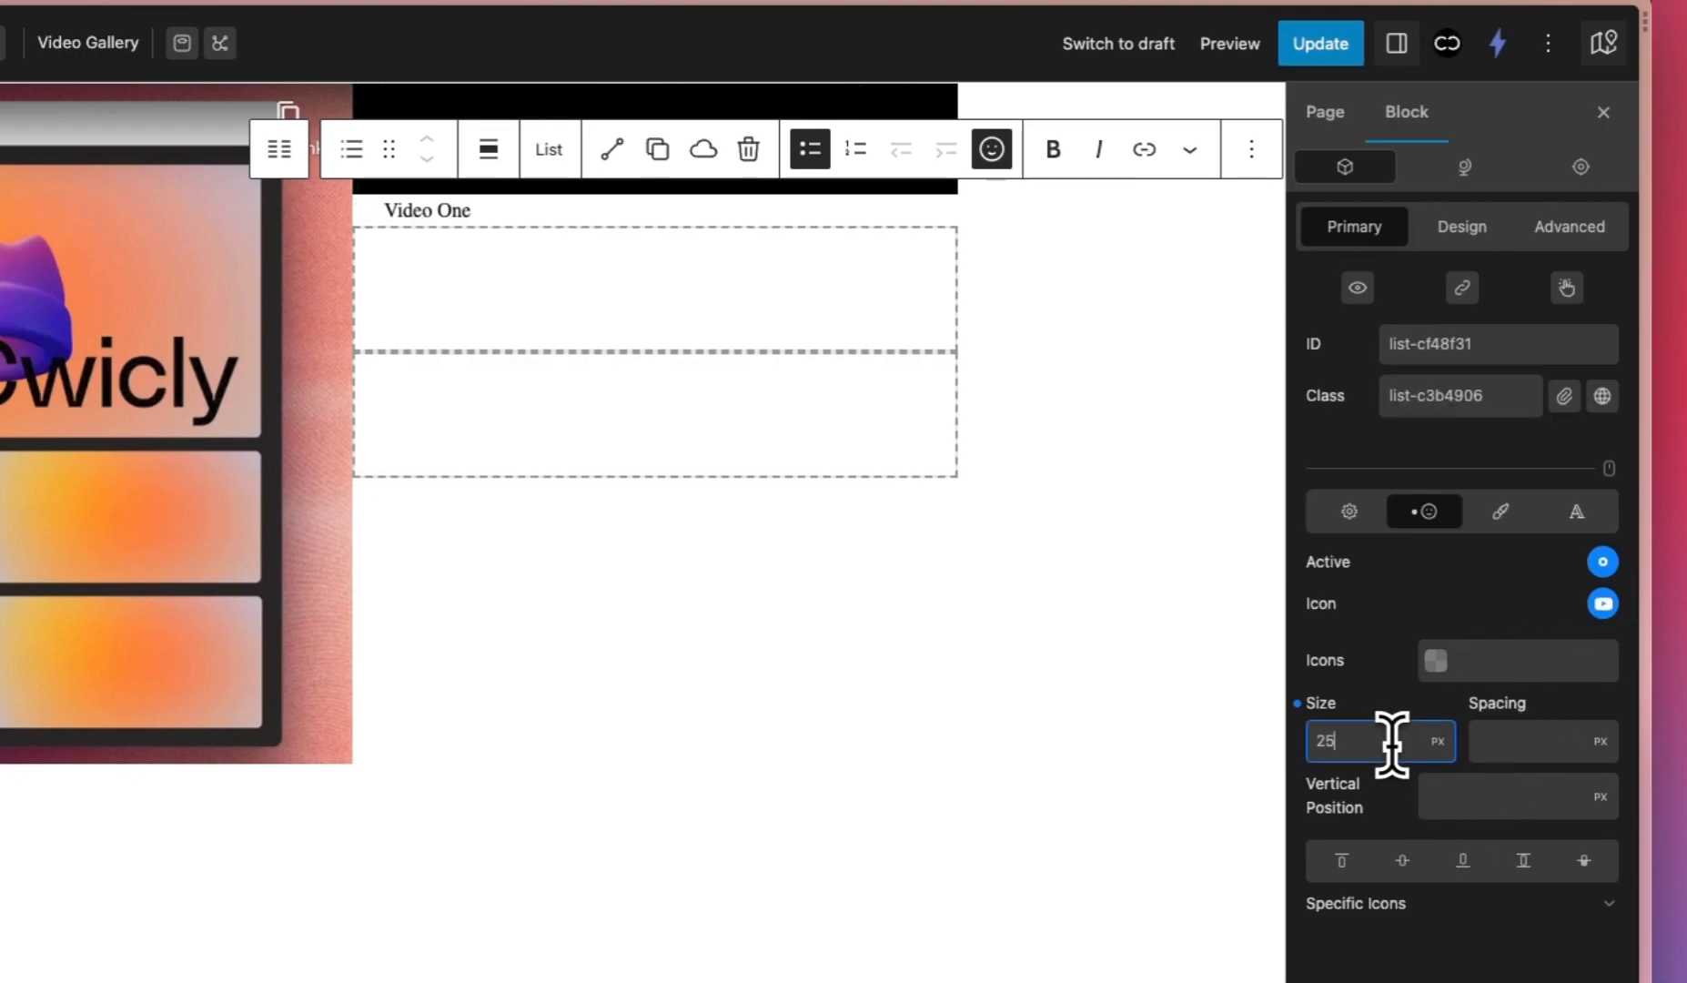
{"action": "left_click", "coordinate": [1436, 662]}
{"action": "left_click_drag", "start_coordinate": [1295, 254], "coordinate": [1477, 168]}
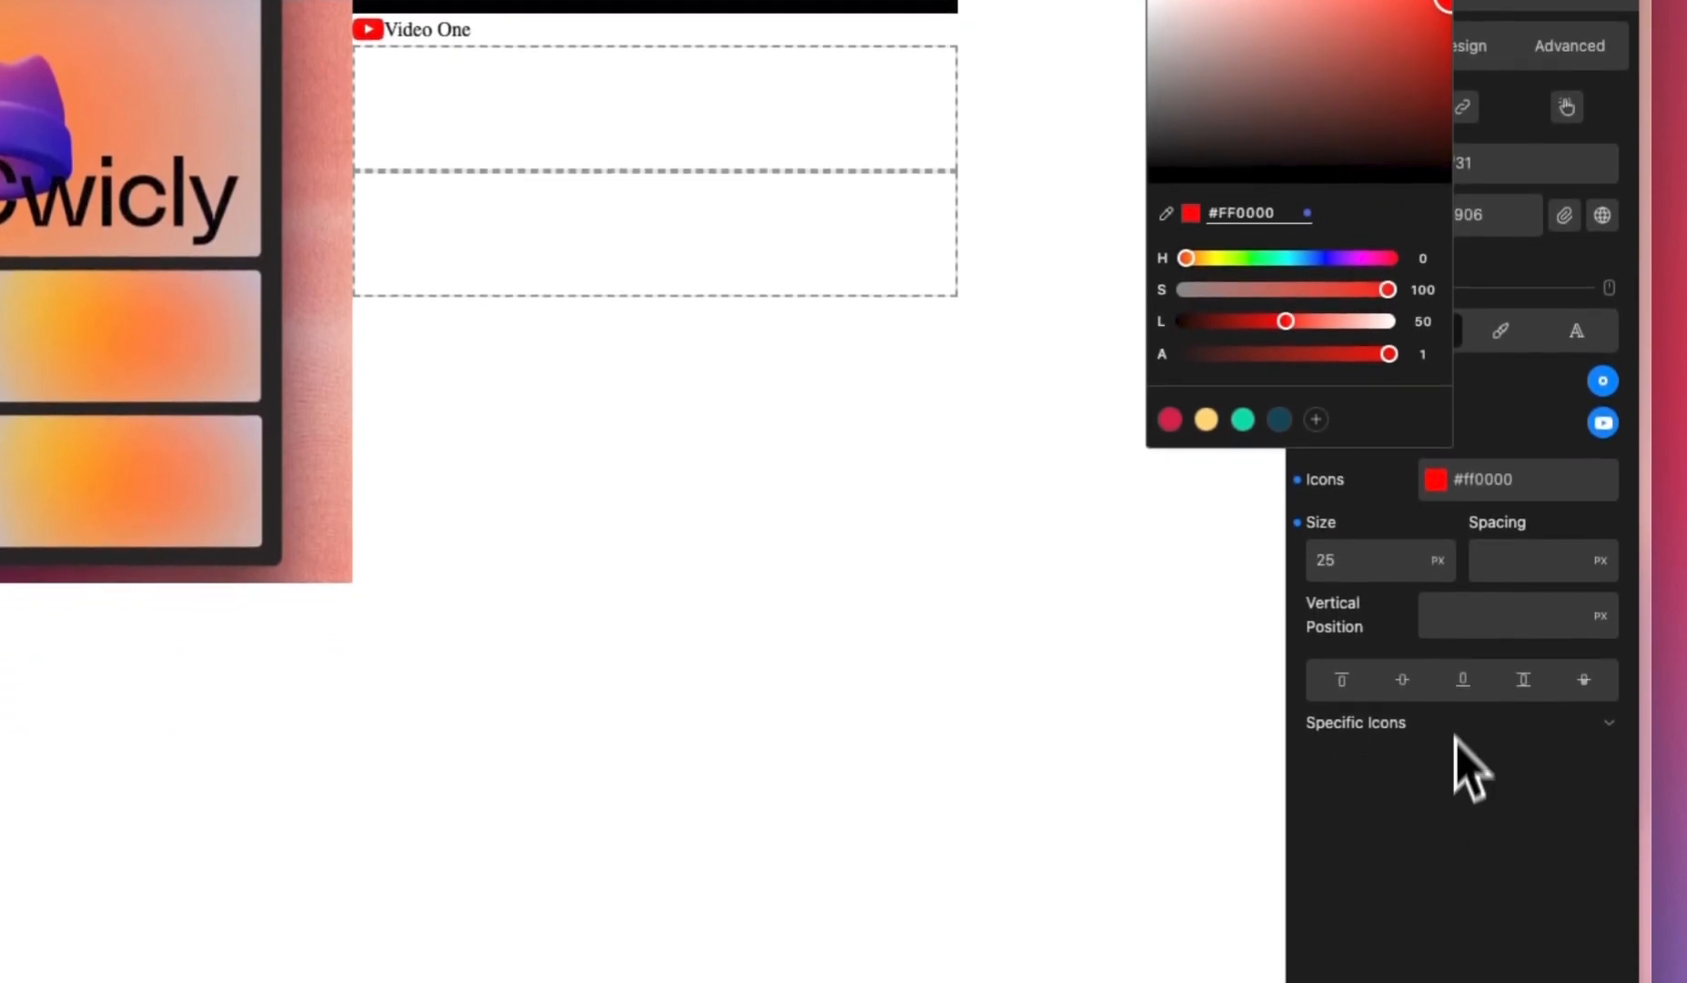
{"action": "left_click", "coordinate": [1492, 775]}
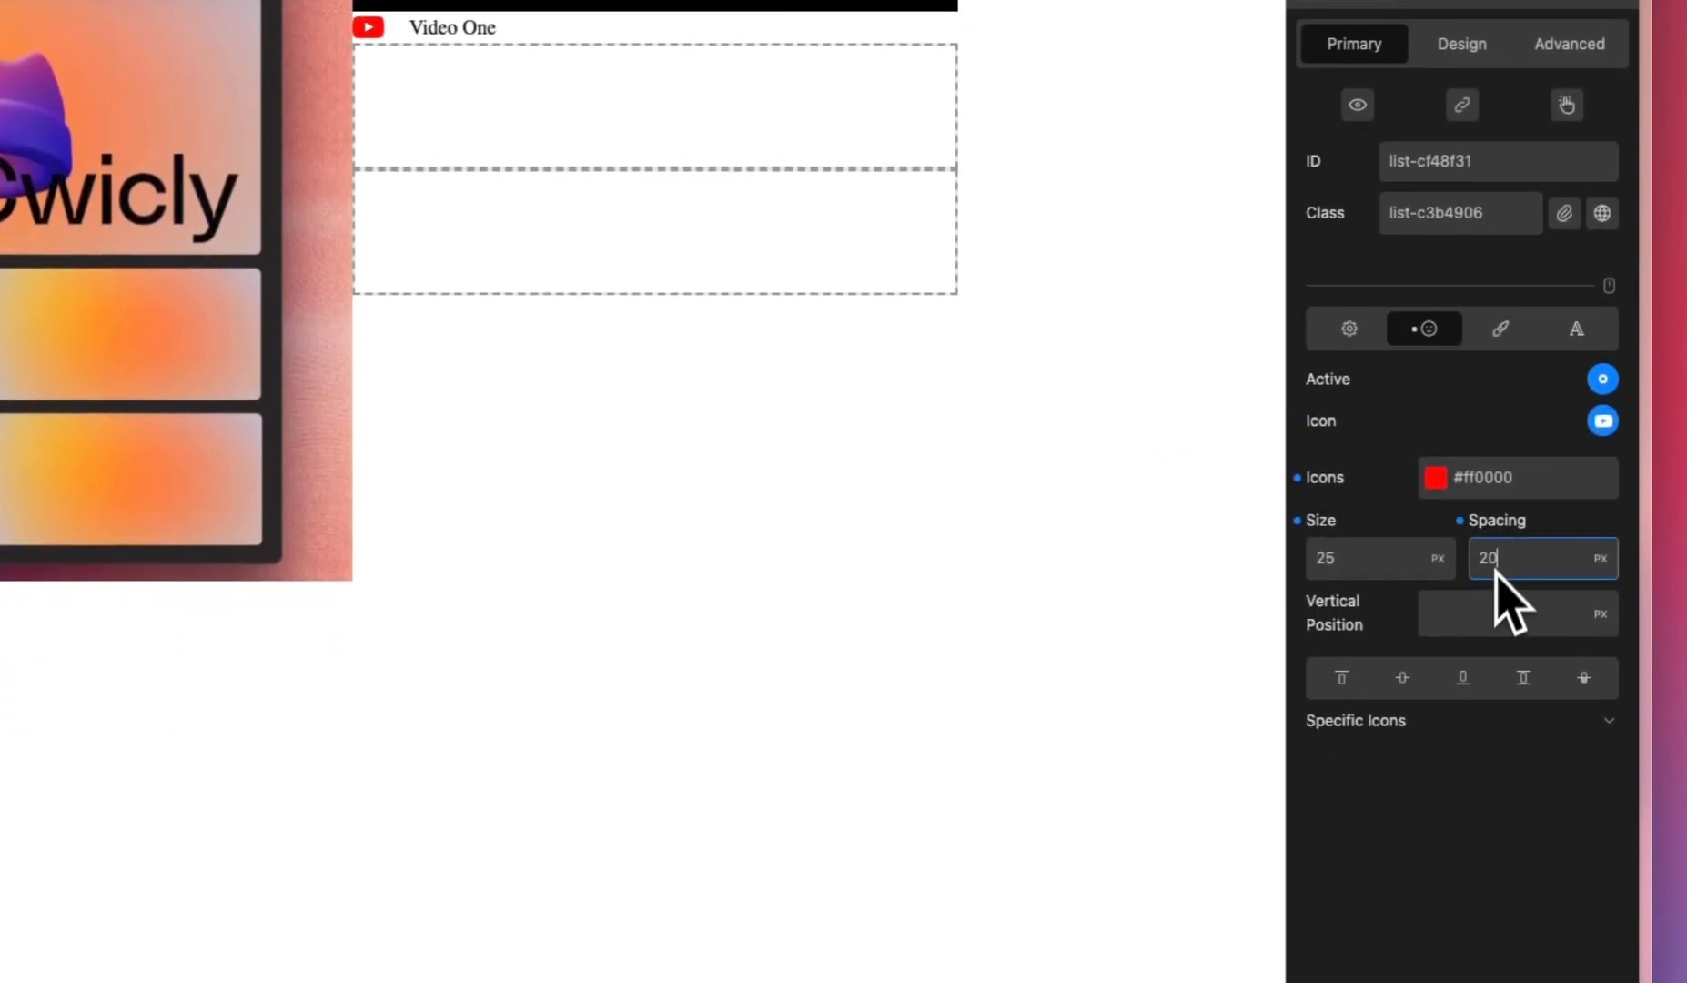
{"action": "left_click", "coordinate": [1406, 683]}
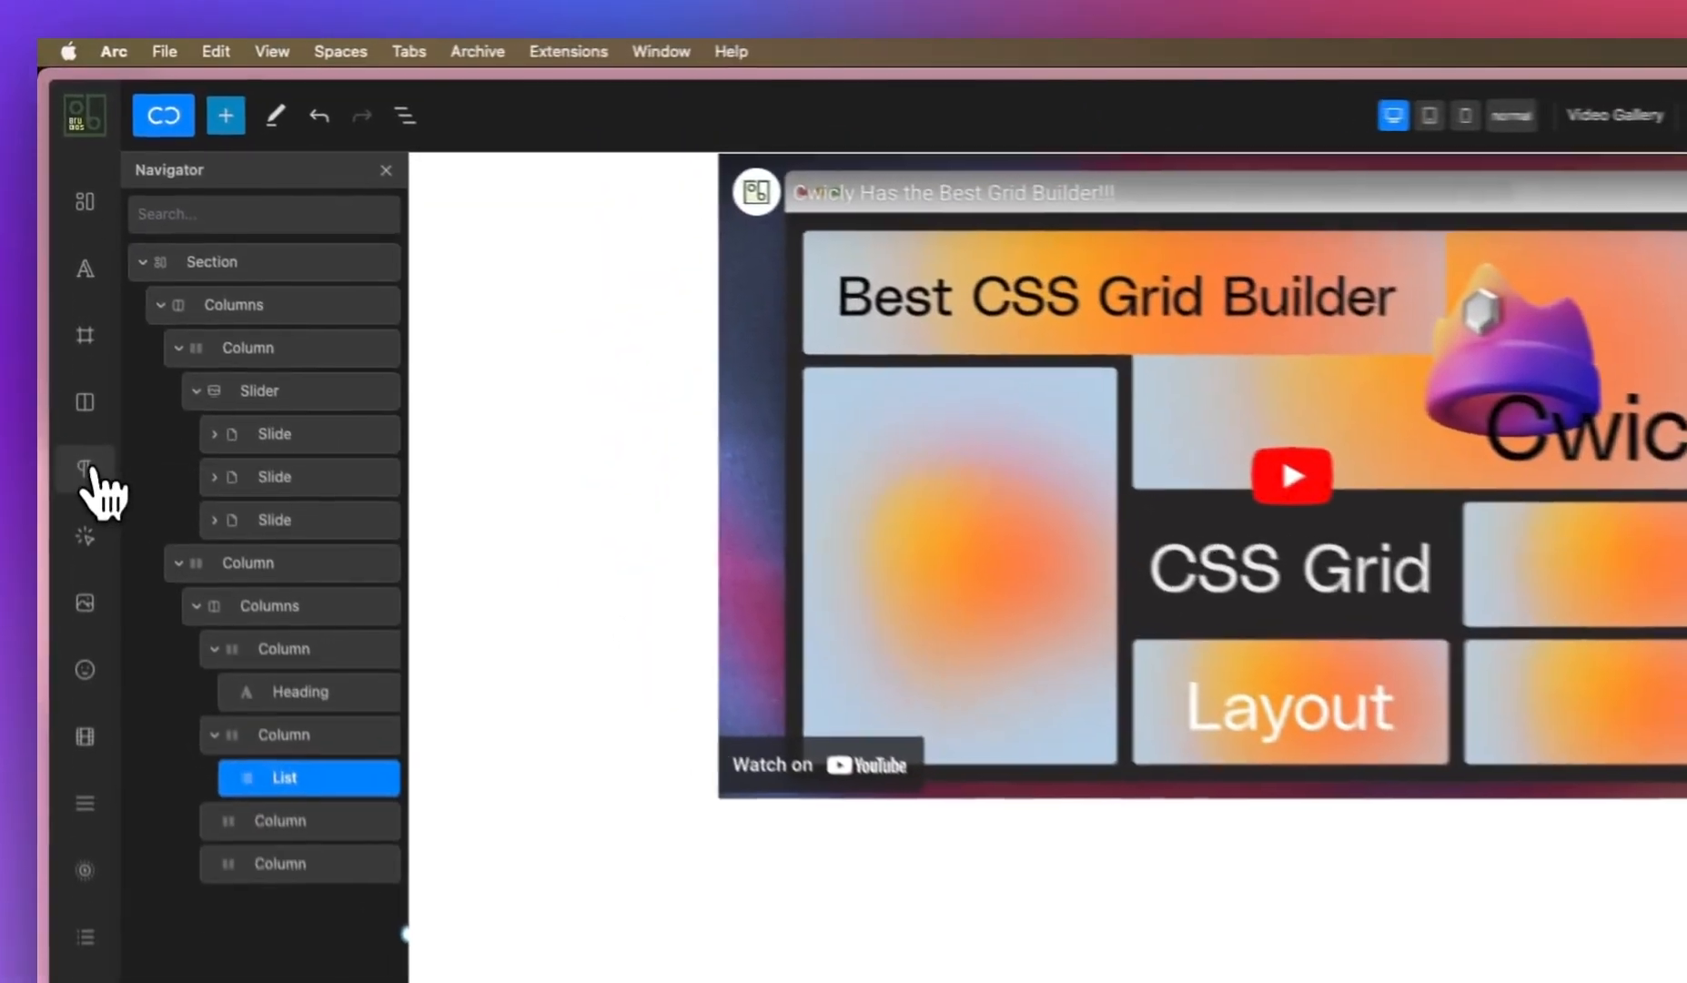
Step: Insert a Paragraph below the list in the second nested column reading "01:02:30"
{"action": "left_click", "coordinate": [92, 469]}
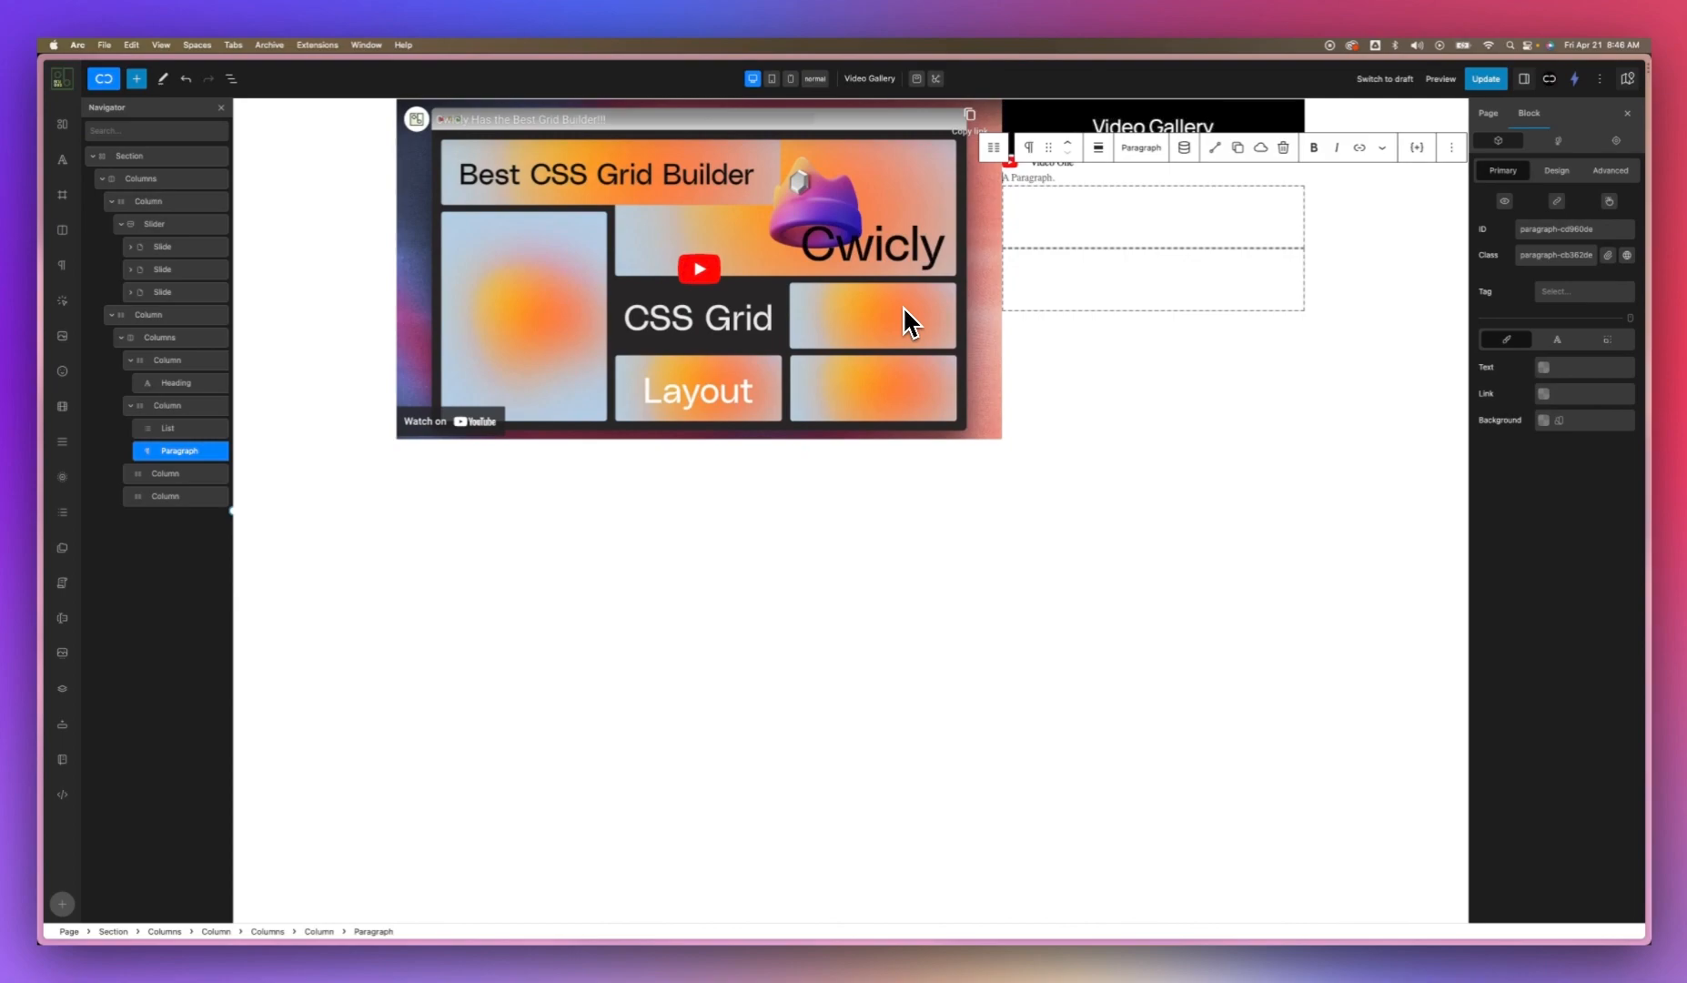
{"action": "type", "text": "I"}
{"action": "key", "text": "BackSpace"}
{"action": "type", "text": "01:02"}
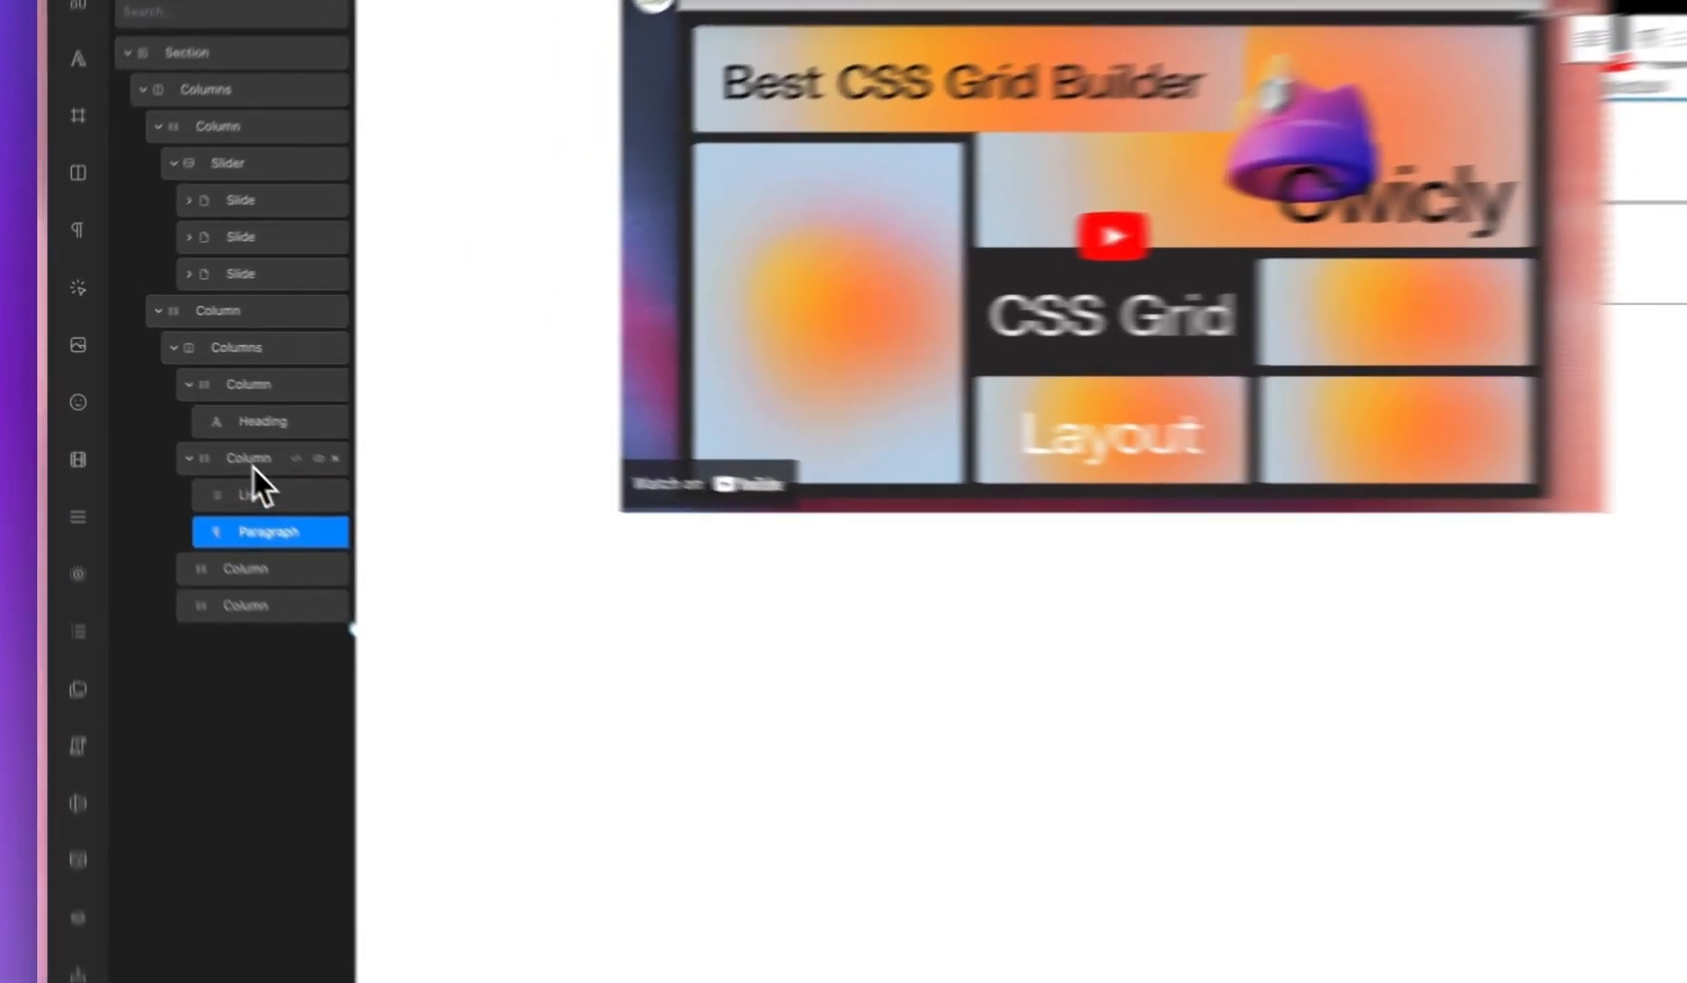
Step: Lay out the nested column holding the list and paragraph as a flex row with centre alignment and space-around justification
{"action": "left_click", "coordinate": [166, 405]}
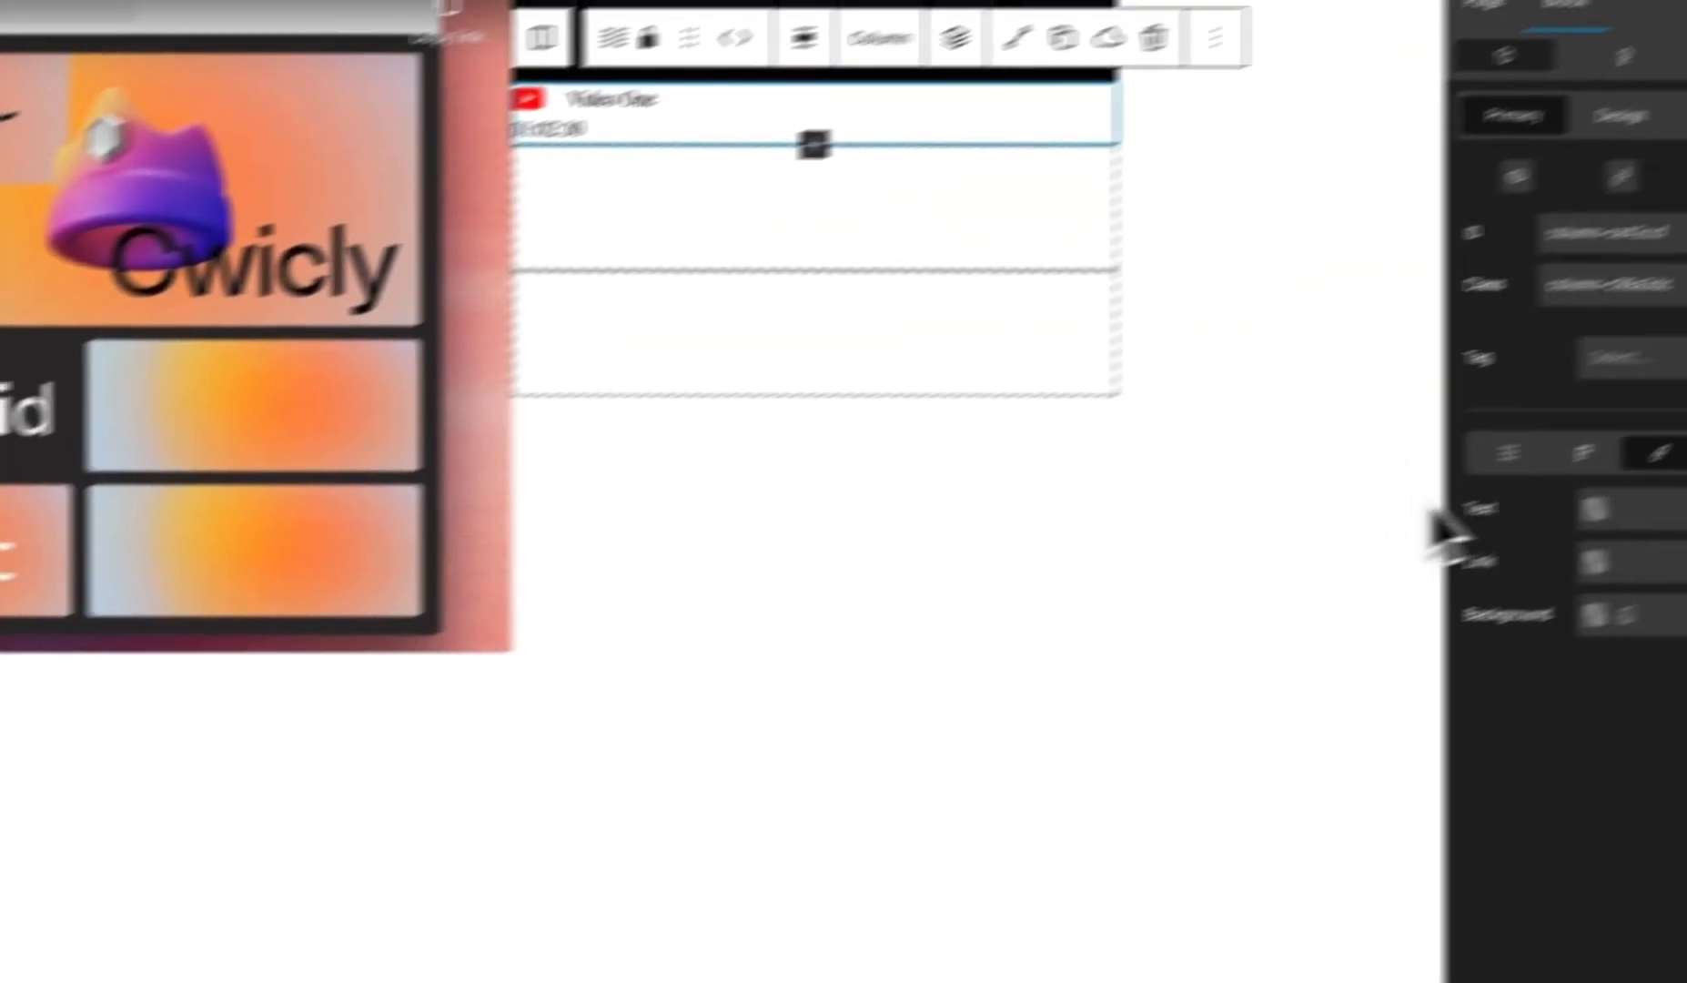
{"action": "left_click", "coordinate": [1631, 111]}
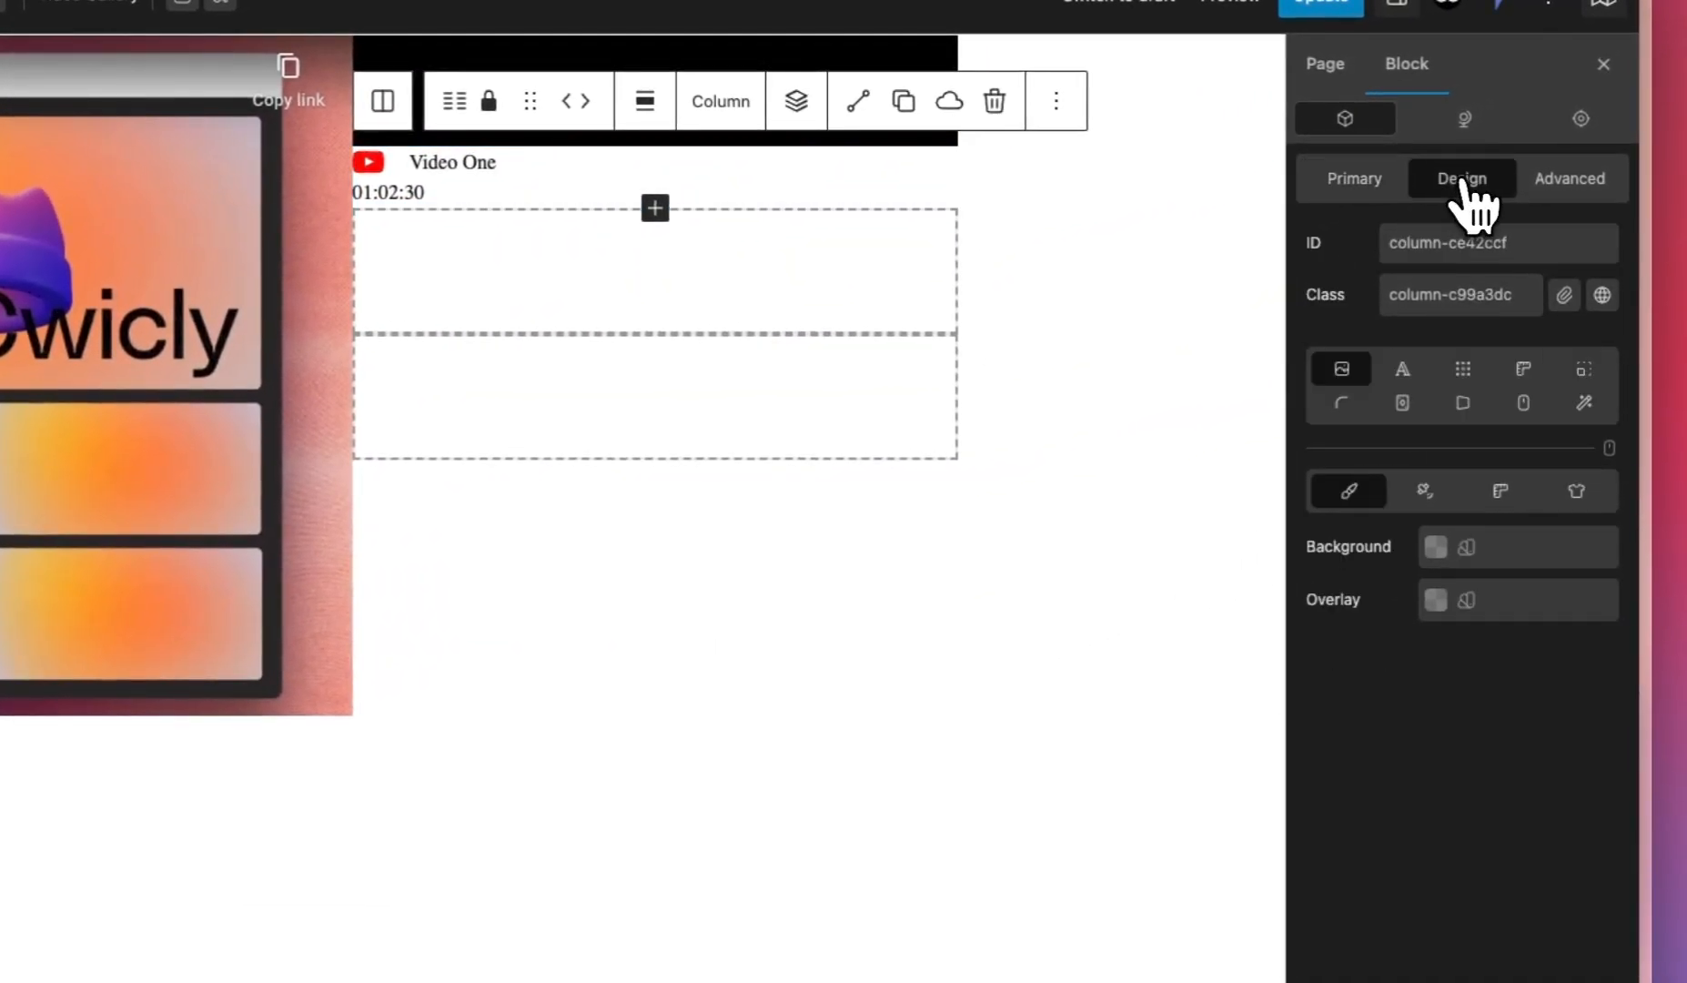
{"action": "left_click", "coordinate": [1463, 372]}
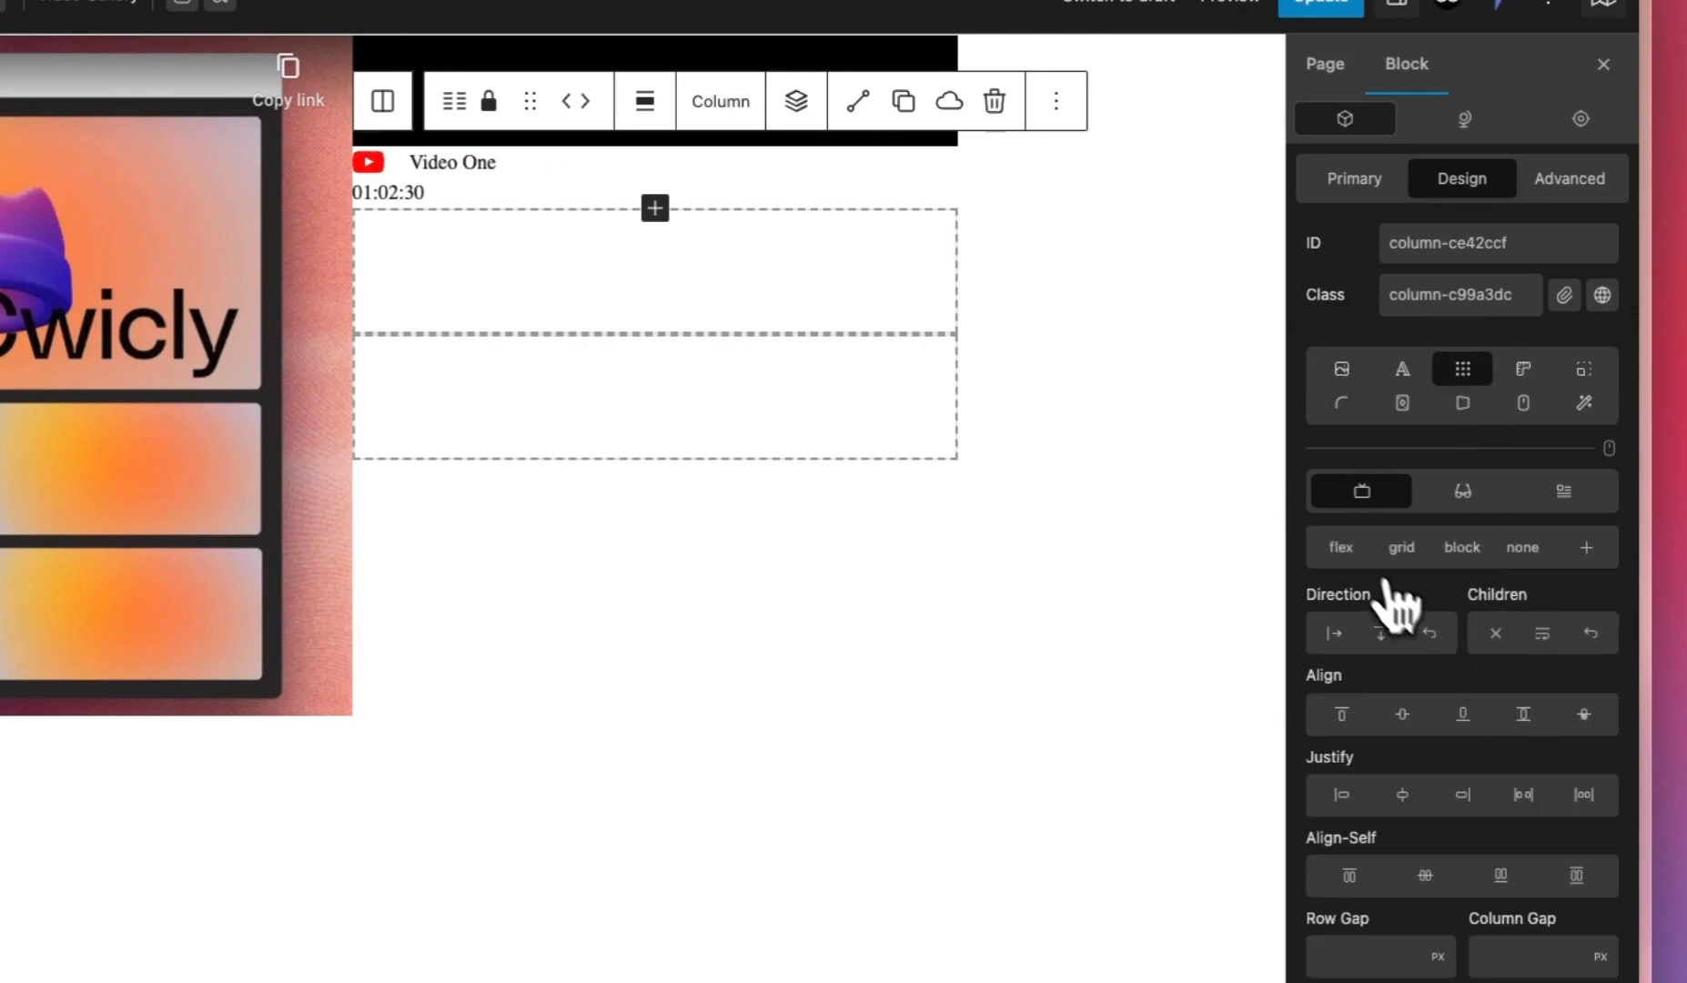
{"action": "left_click", "coordinate": [1345, 550]}
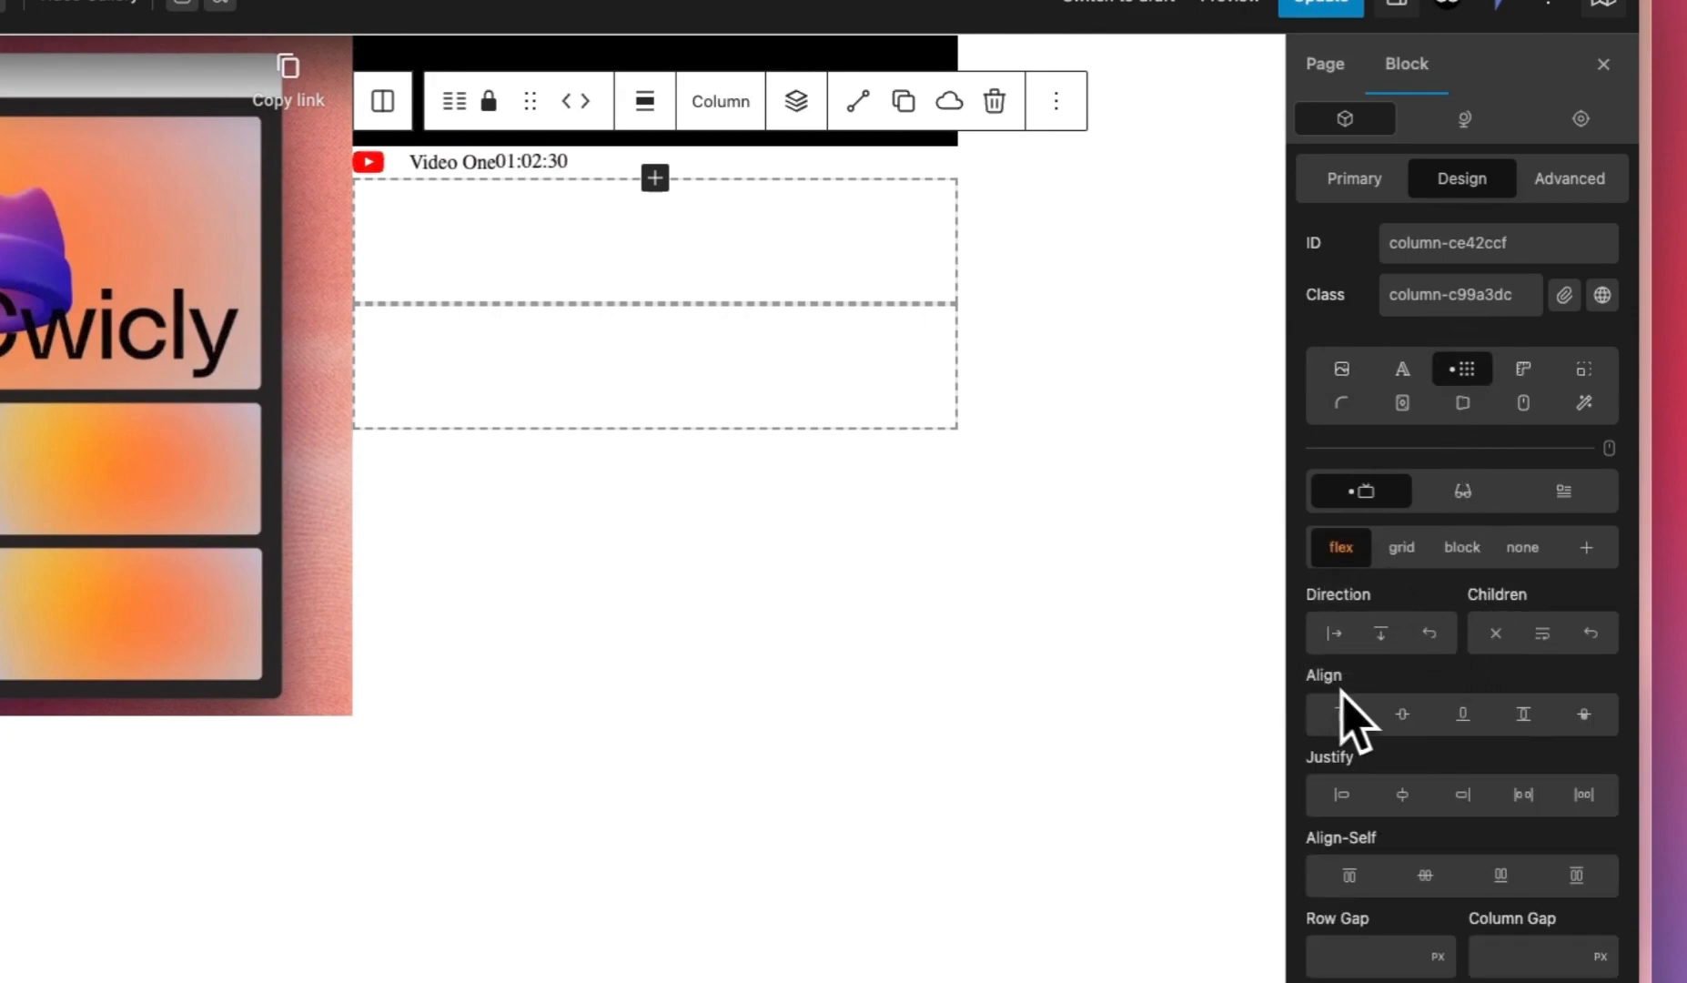
{"action": "left_click", "coordinate": [1339, 632]}
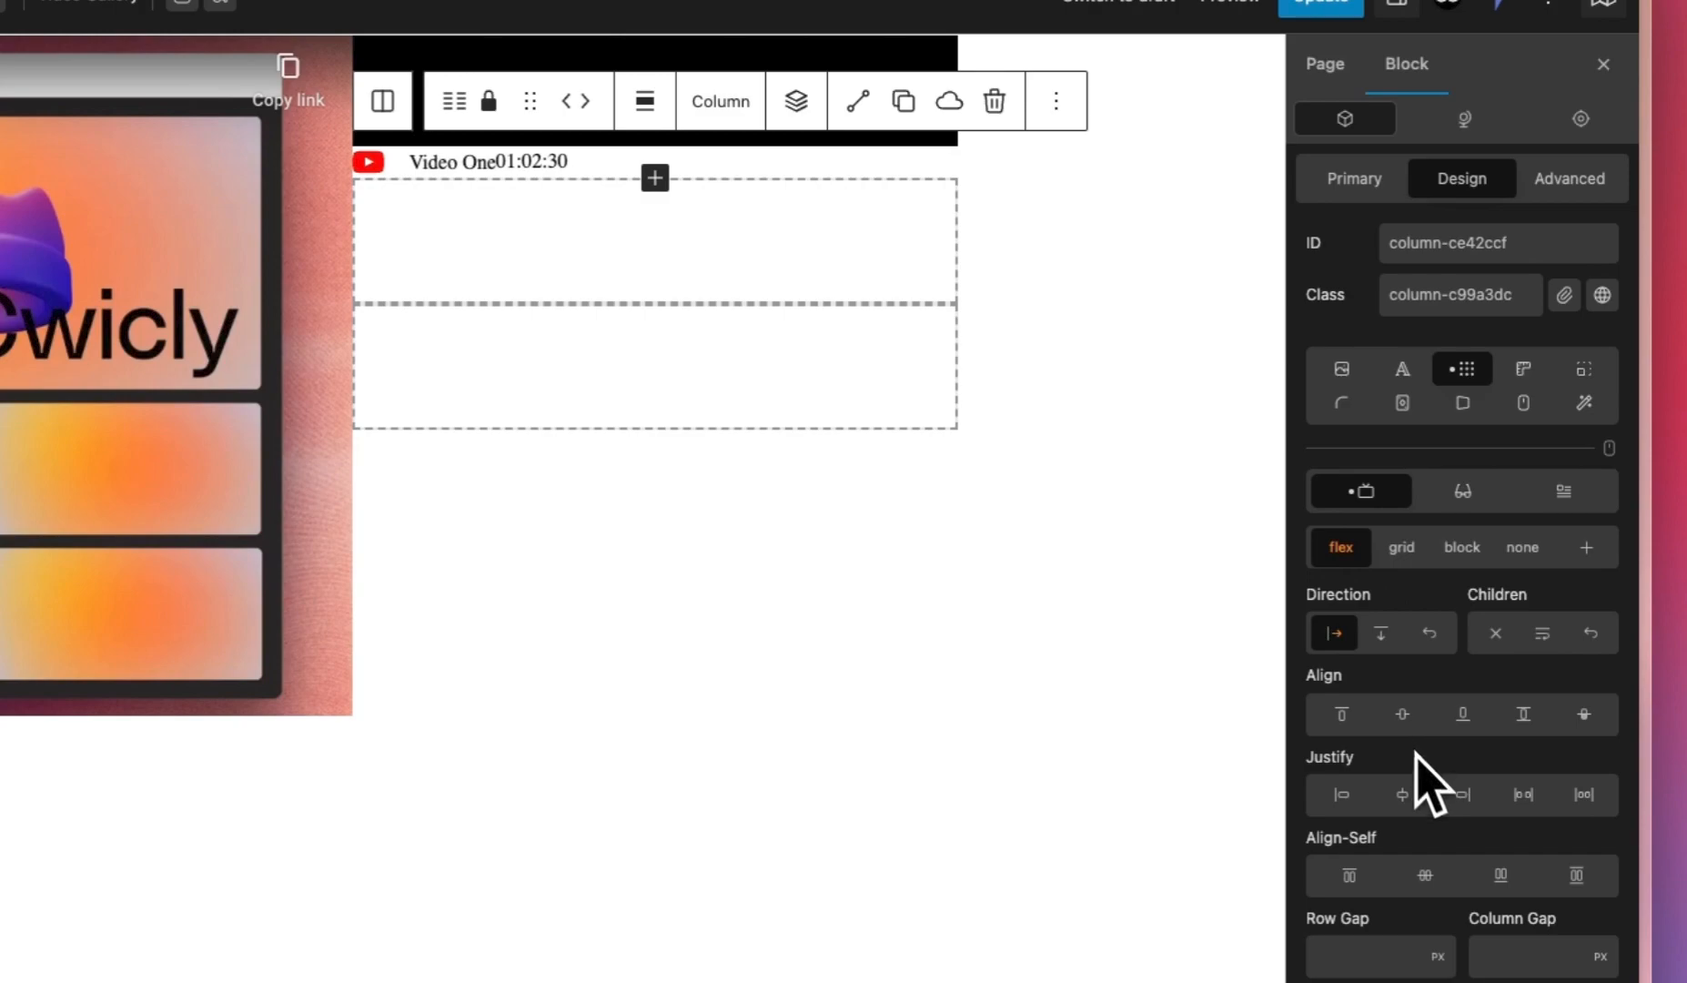
{"action": "left_click", "coordinate": [1404, 717]}
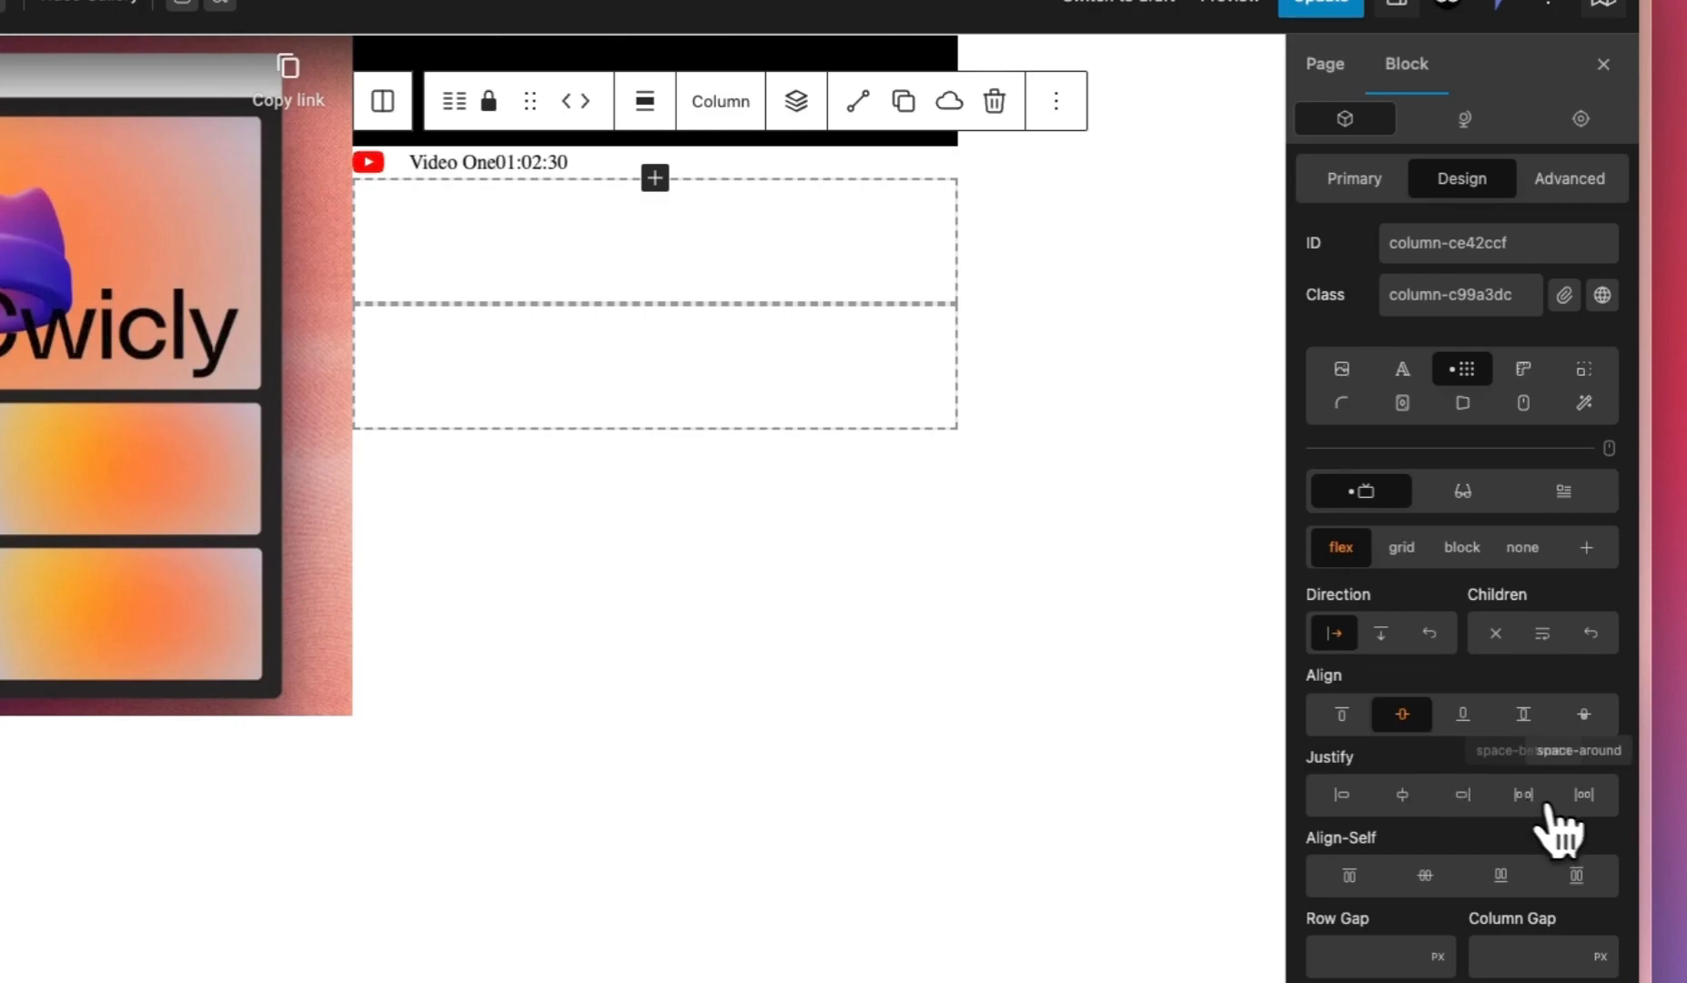
{"action": "left_click", "coordinate": [1587, 800]}
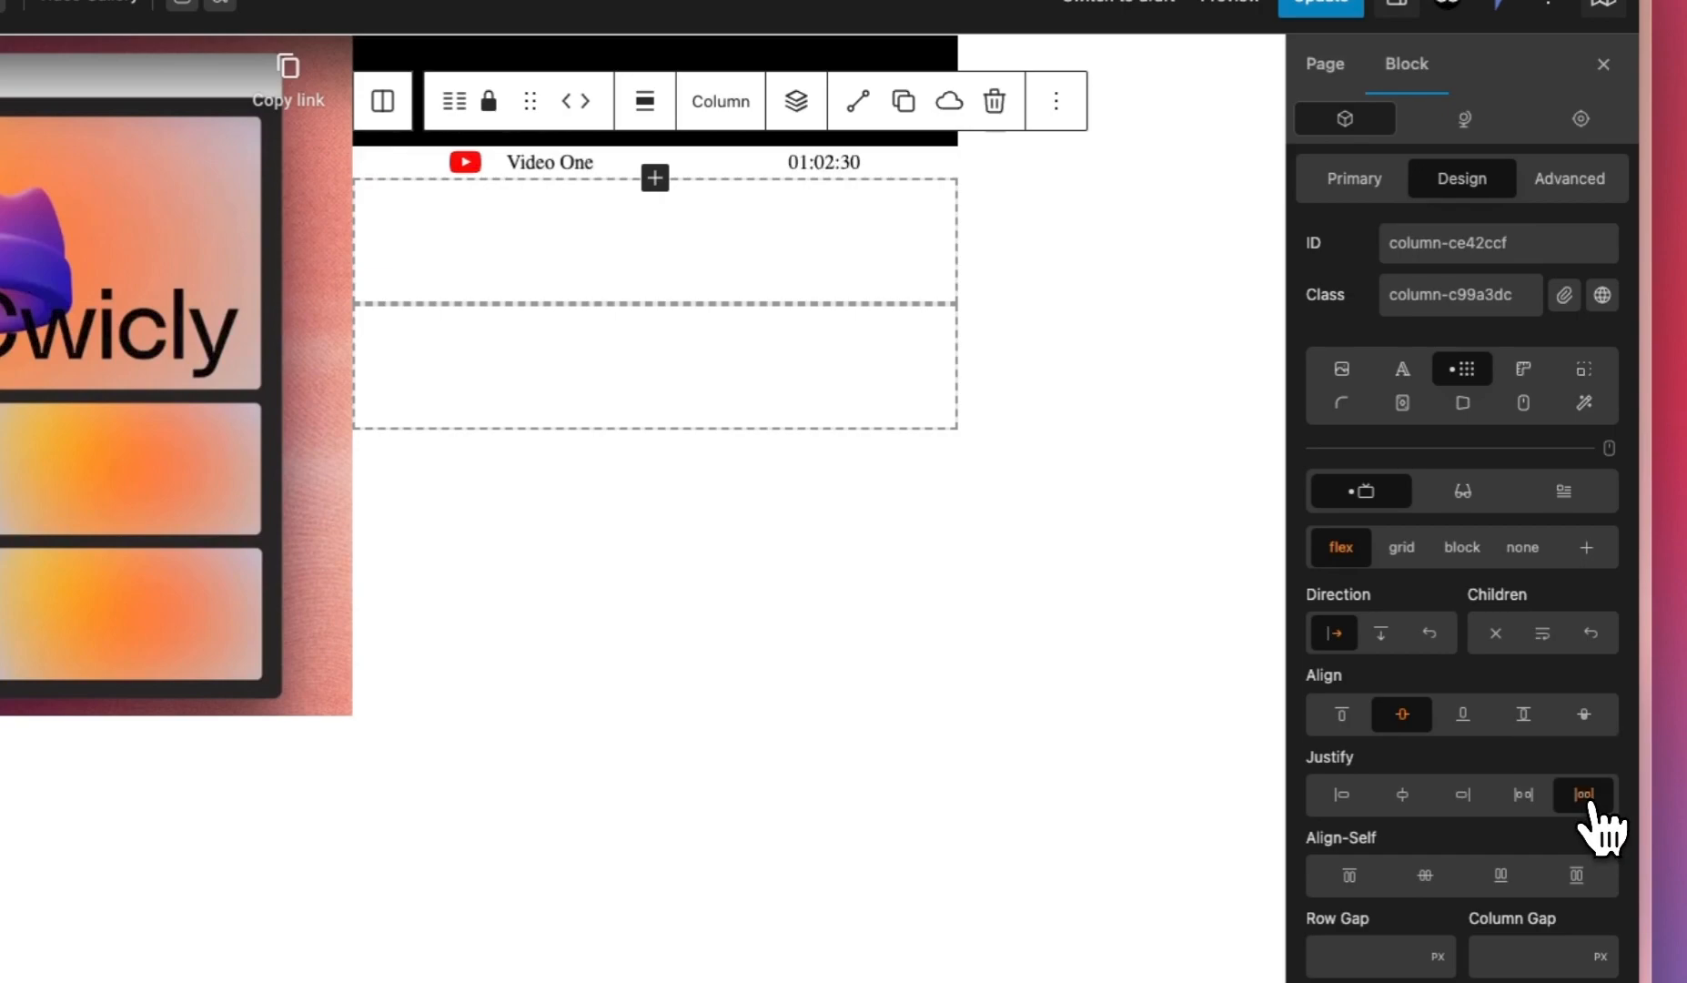
{"action": "left_click", "coordinate": [1524, 801]}
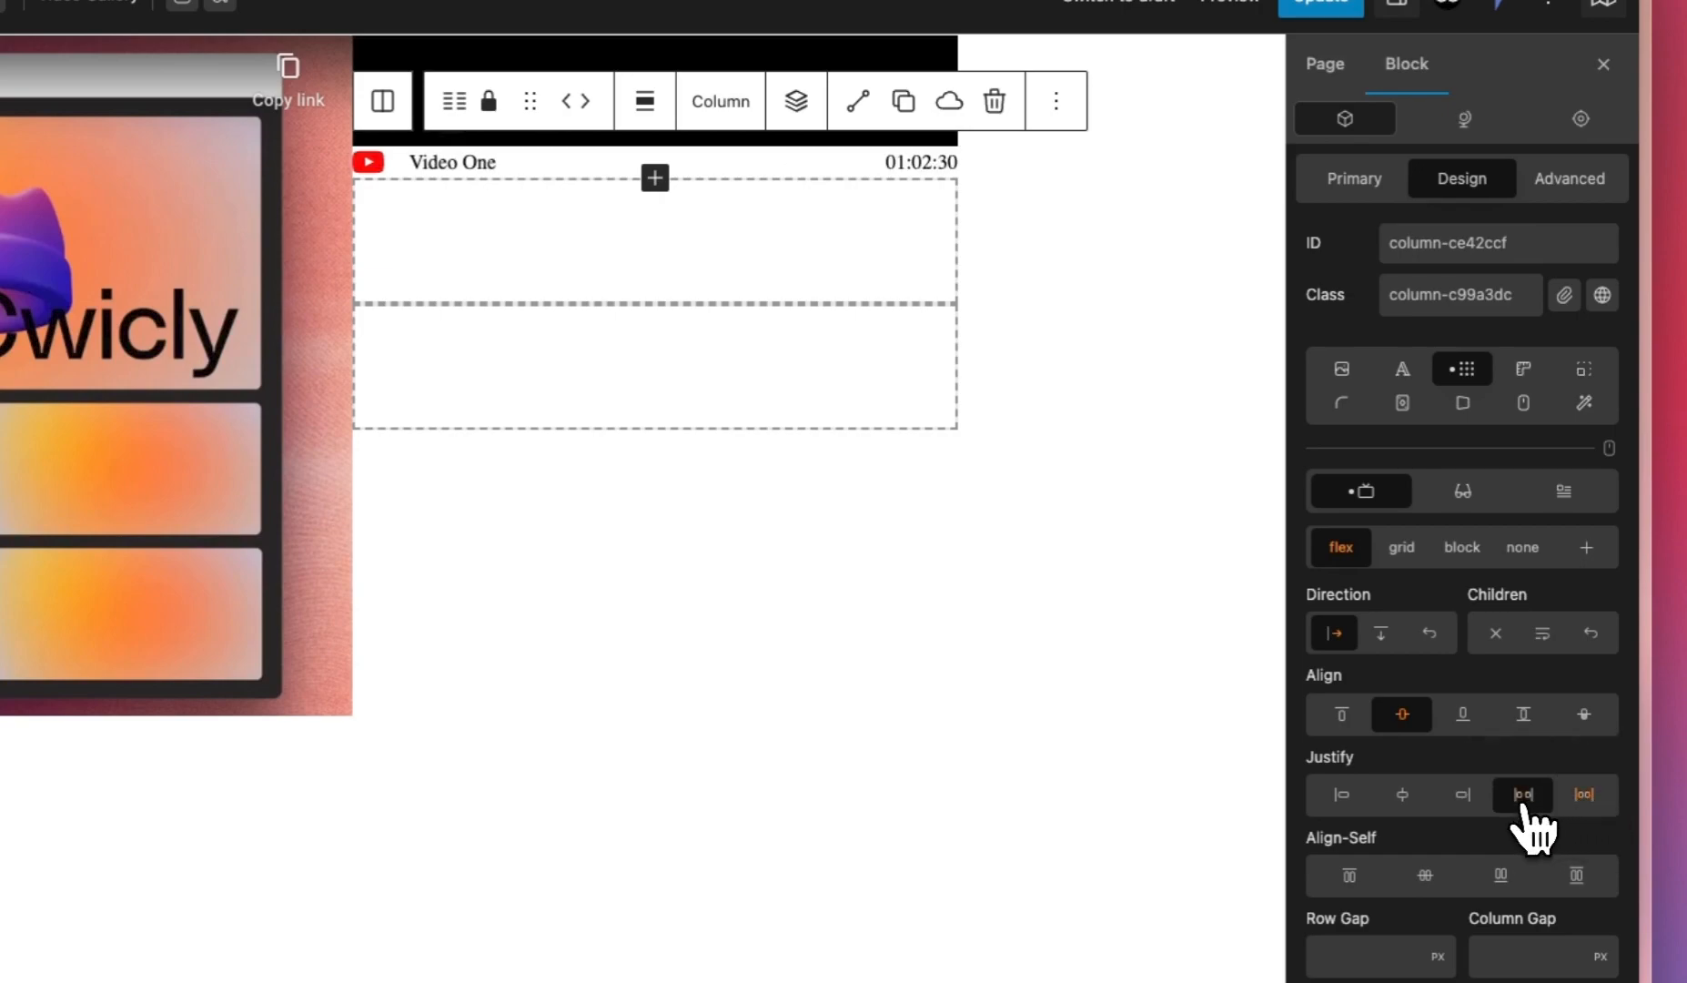
{"action": "left_click", "coordinate": [1588, 801]}
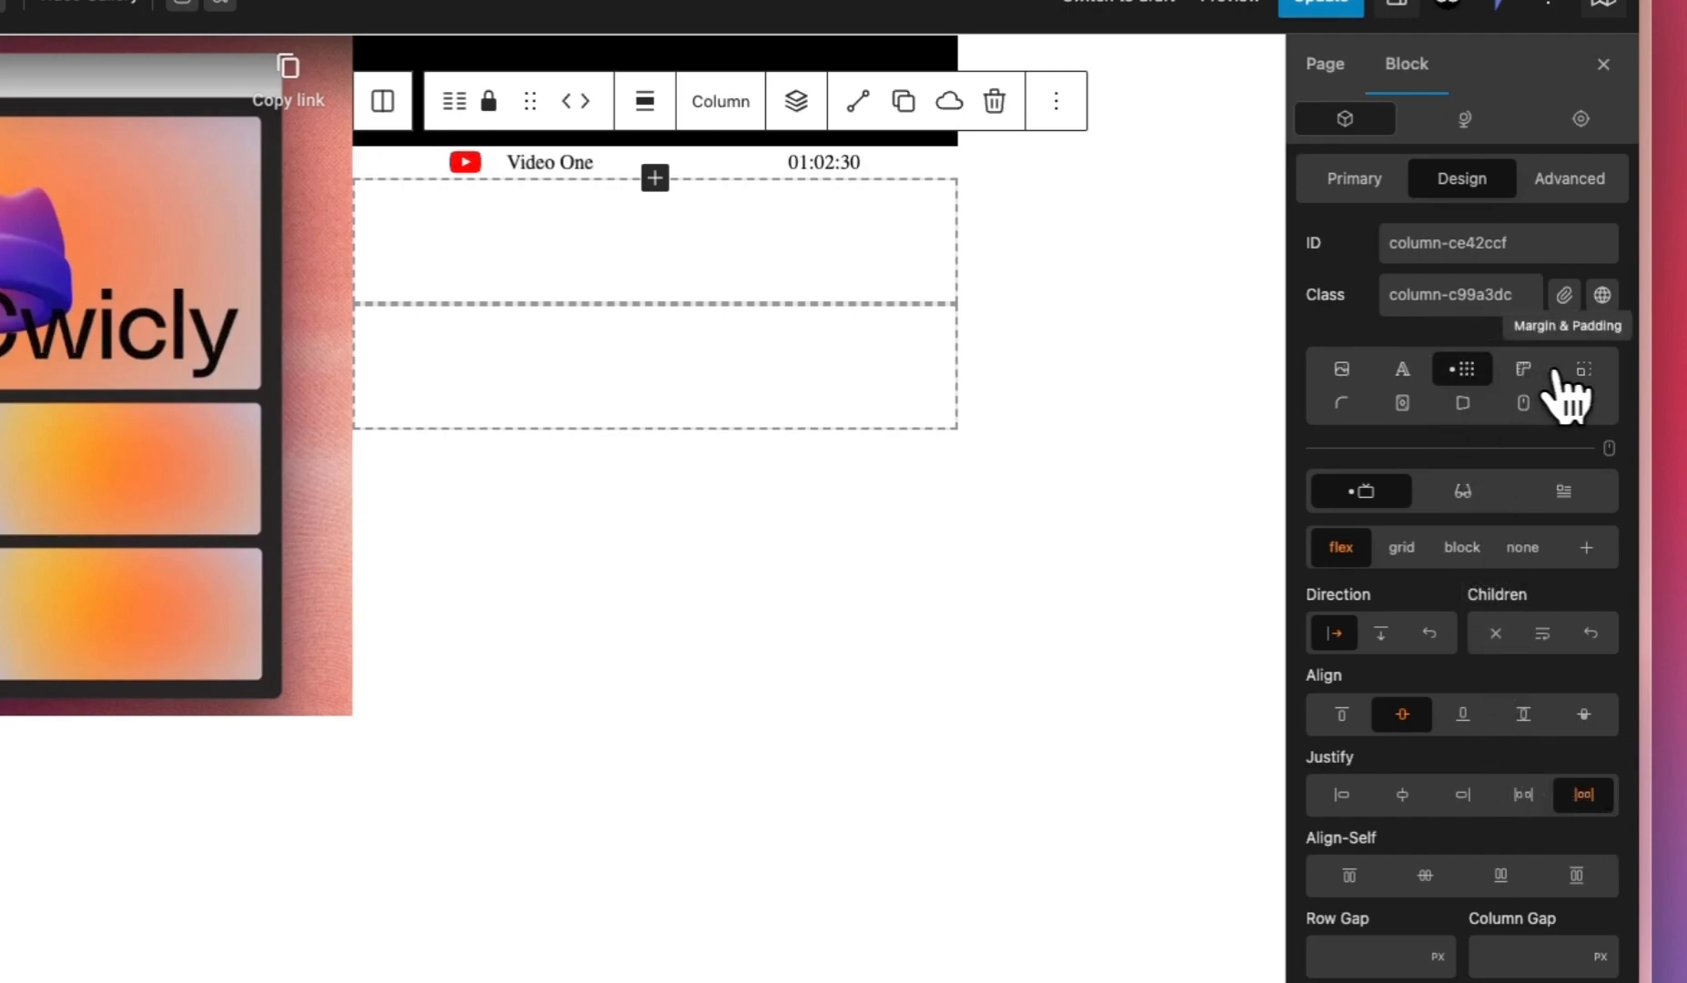
Step: Give the "Video One" column a linked padding of 15 px on all four sides
{"action": "left_click", "coordinate": [1584, 373]}
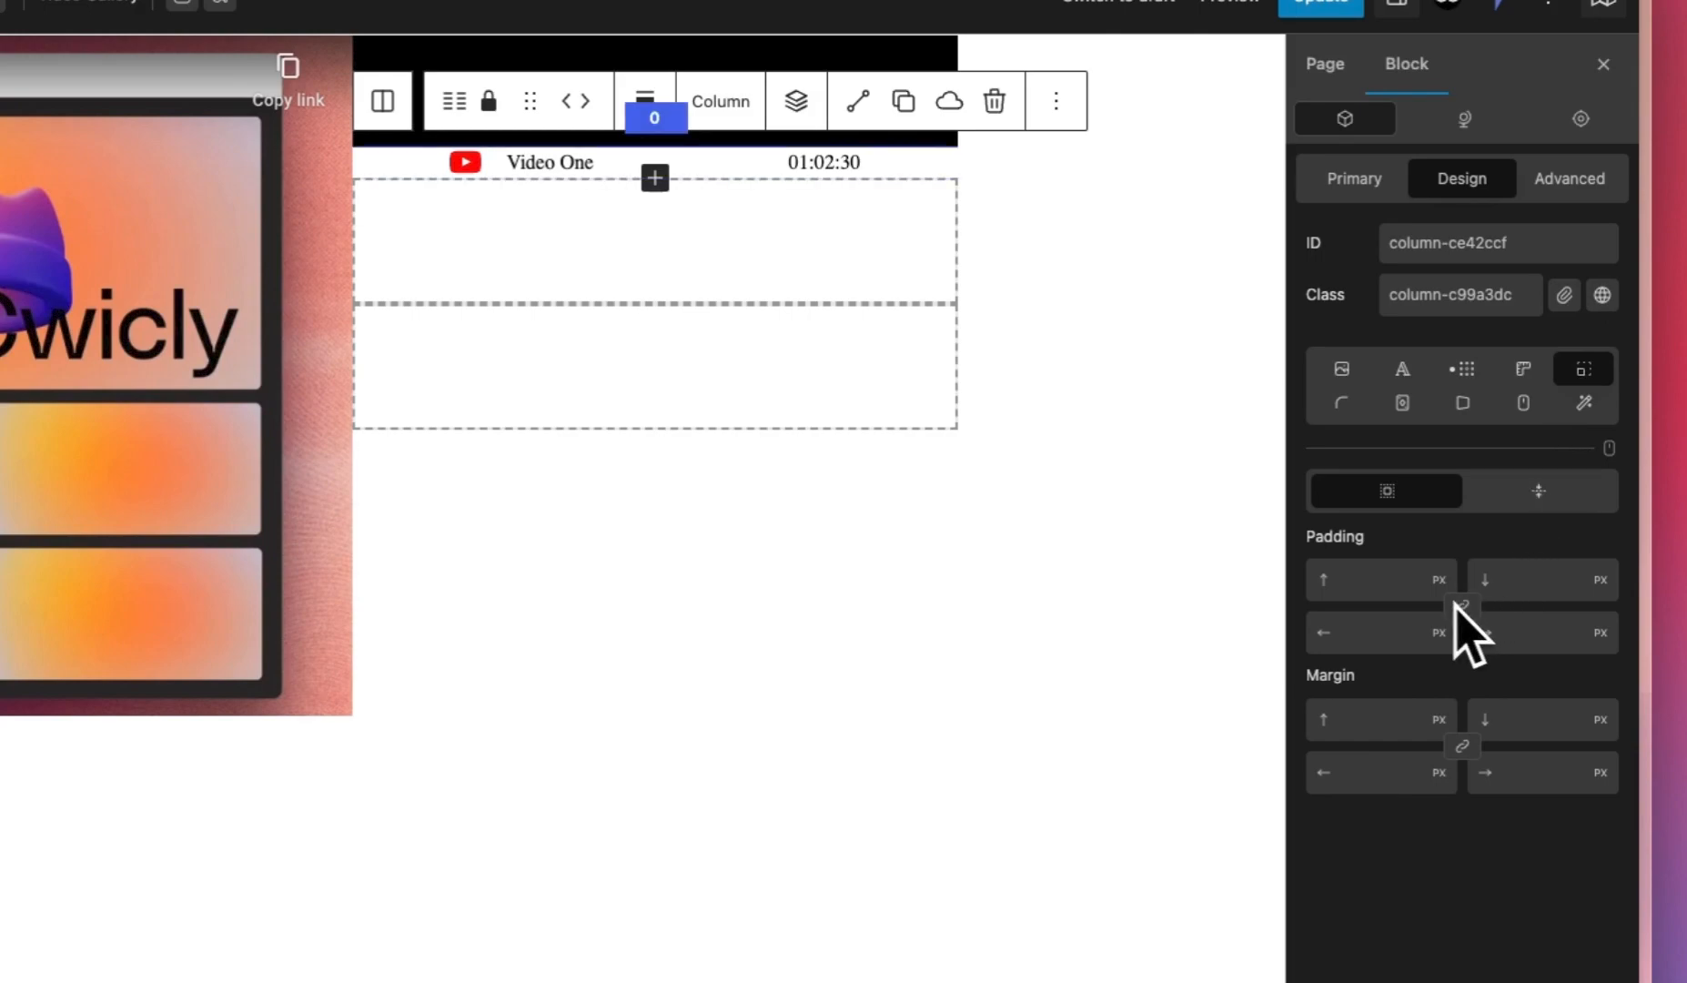
{"action": "left_click", "coordinate": [1462, 606]}
{"action": "left_click", "coordinate": [1390, 579]}
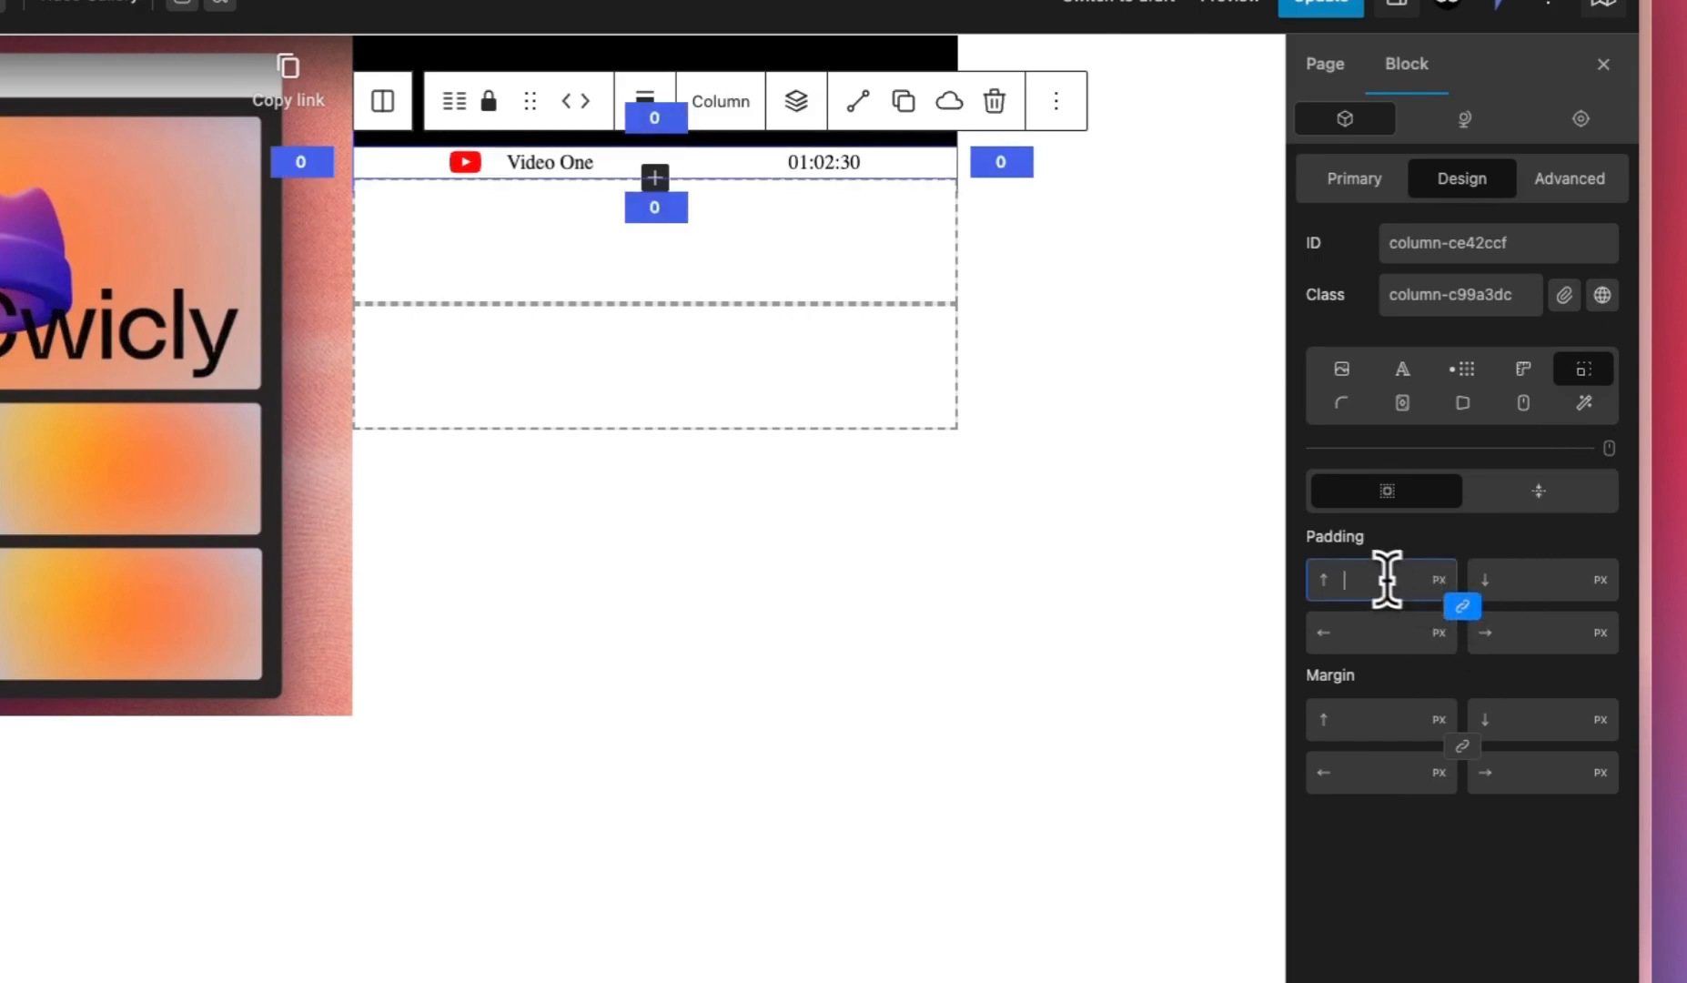
{"action": "type", "text": "15"}
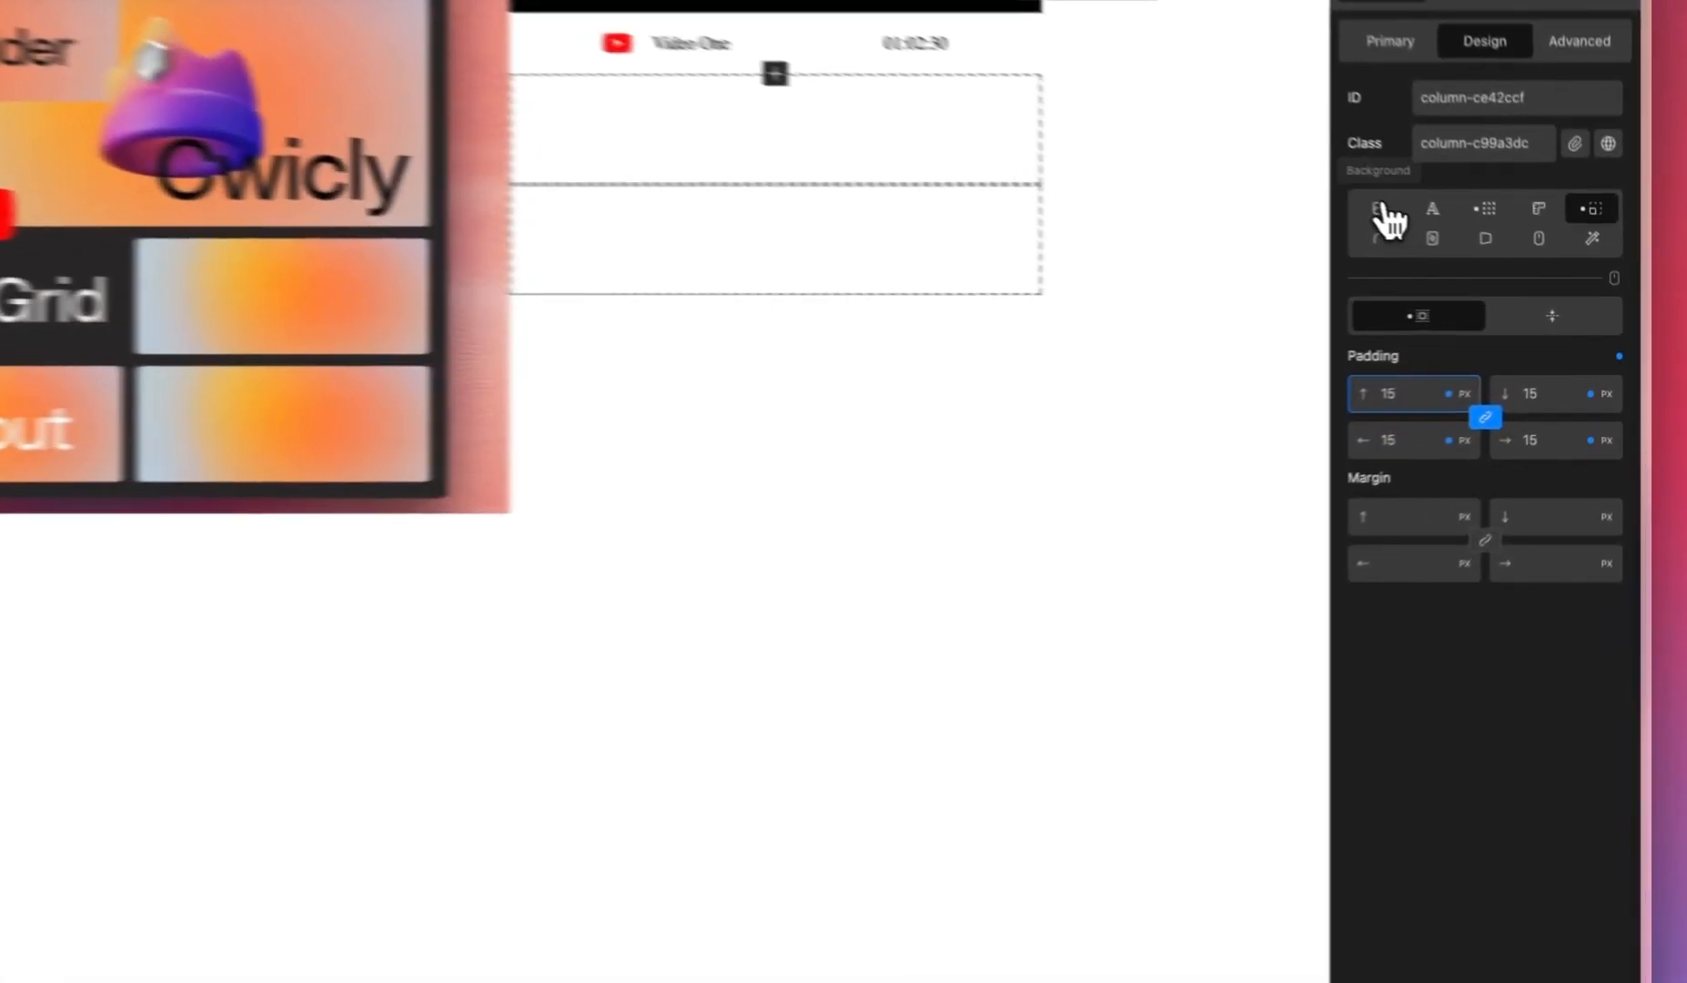
Step: Set the "Video One" column's solid background colour to pink #ff9edb
{"action": "left_click", "coordinate": [1496, 265]}
{"action": "left_click", "coordinate": [1541, 352]}
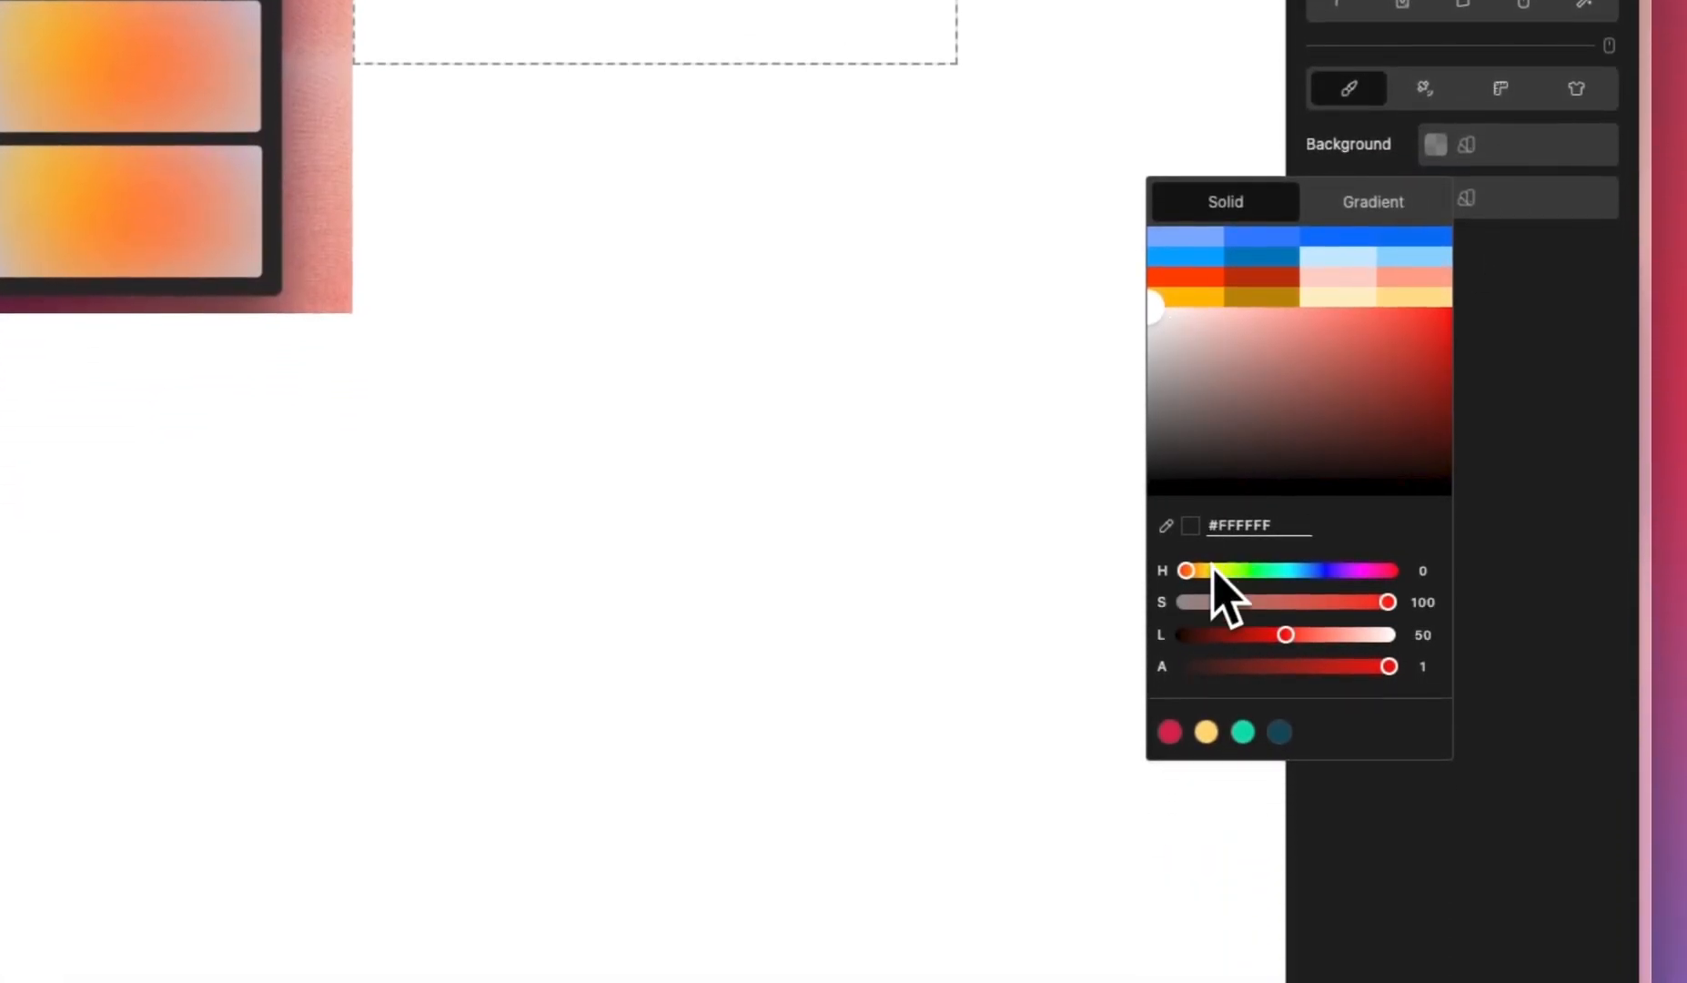
{"action": "left_click_drag", "start_coordinate": [1288, 636], "coordinate": [1357, 634]}
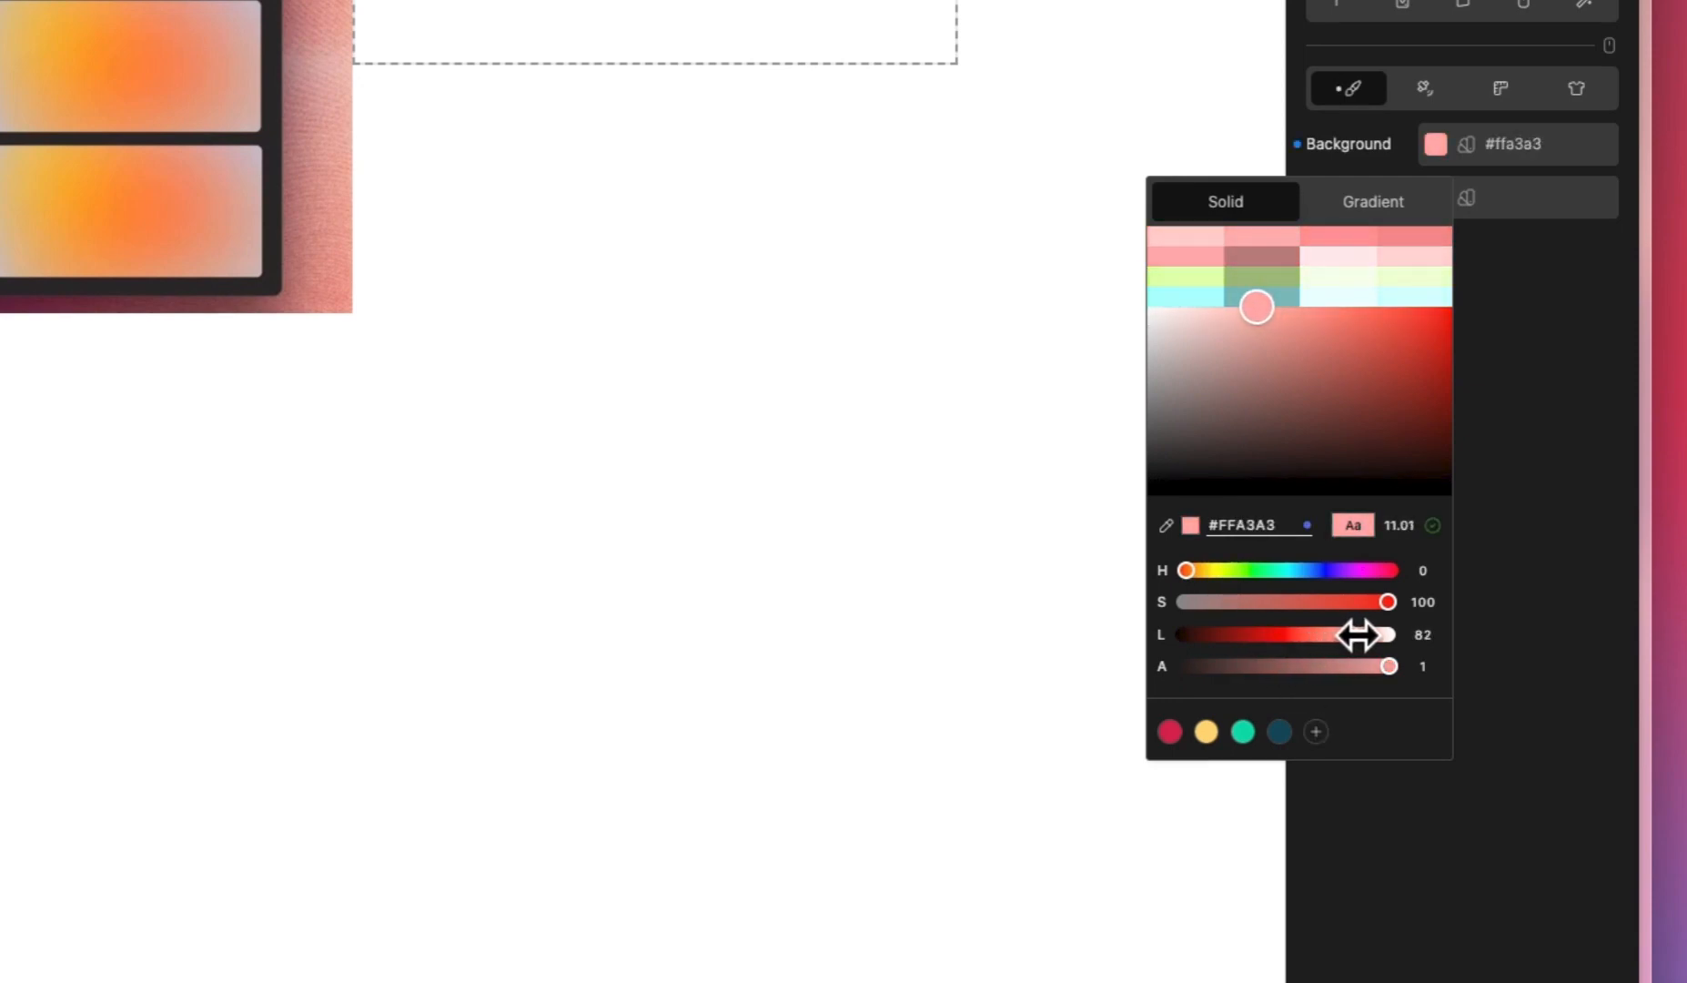
{"action": "left_click_drag", "start_coordinate": [1246, 331], "coordinate": [1133, 324]}
{"action": "left_click_drag", "start_coordinate": [1376, 634], "coordinate": [1379, 632]}
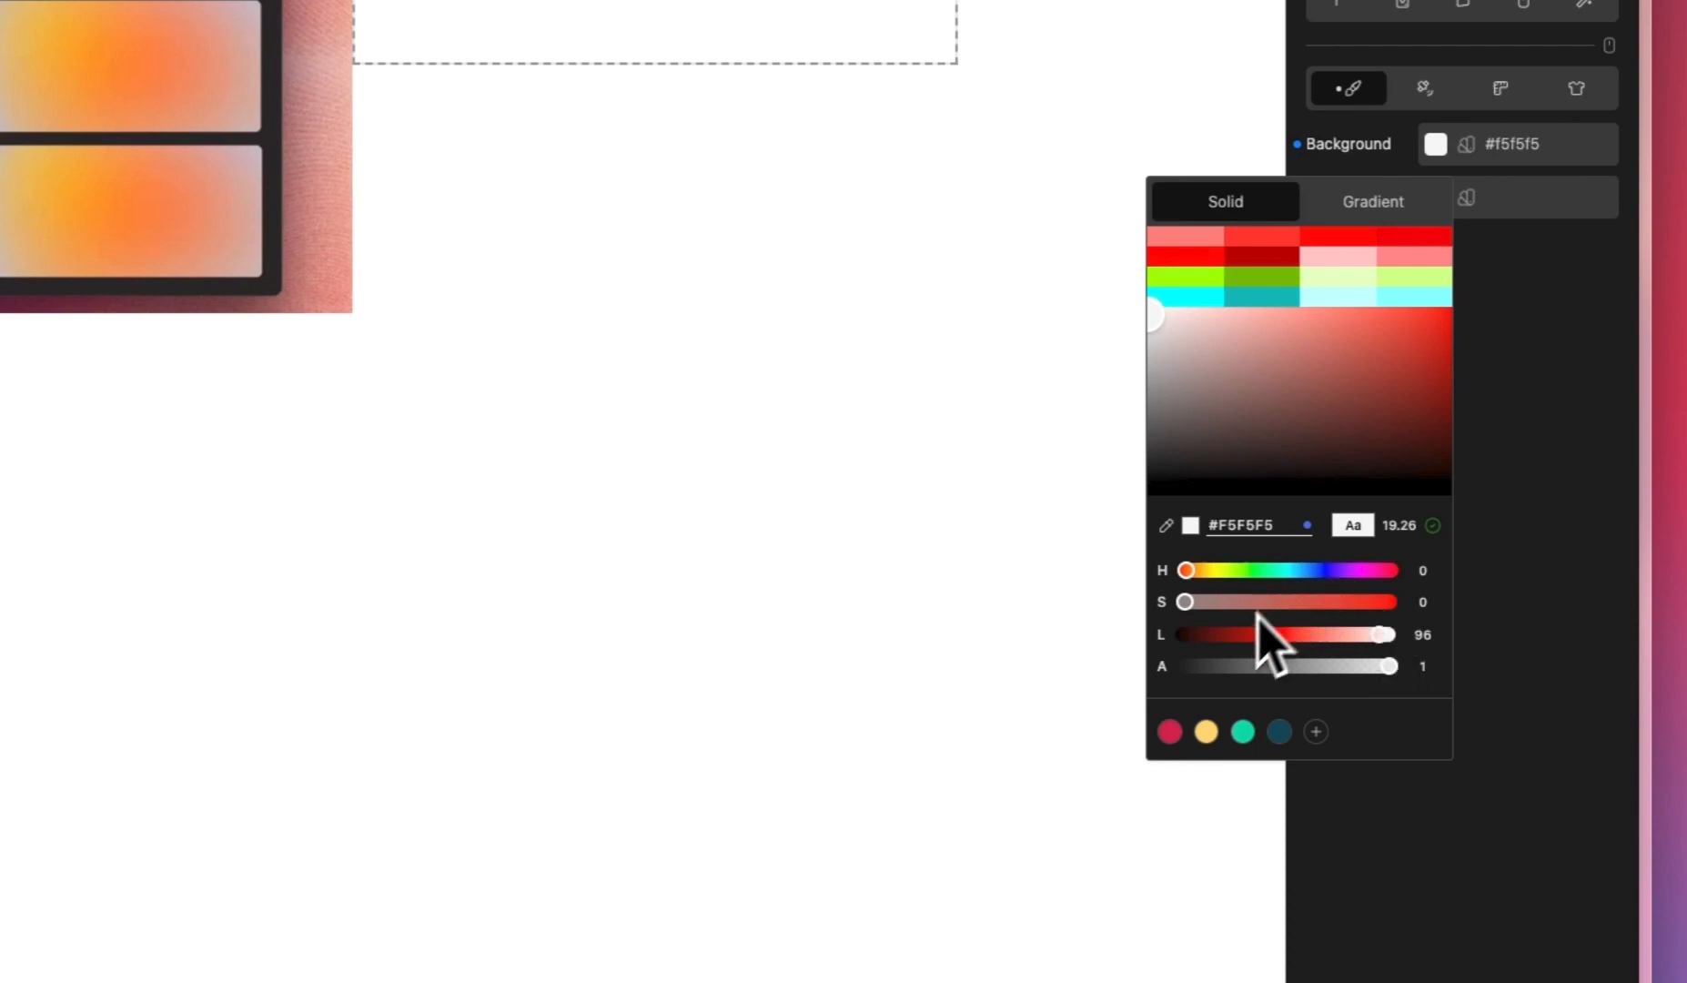
{"action": "mouse_move", "coordinate": [1384, 672]}
{"action": "left_mouse_down"}
{"action": "mouse_move", "coordinate": [1179, 674]}
{"action": "mouse_move", "coordinate": [1390, 669]}
{"action": "left_mouse_up"}
{"action": "left_click", "coordinate": [1188, 458]}
{"action": "left_click", "coordinate": [1161, 469]}
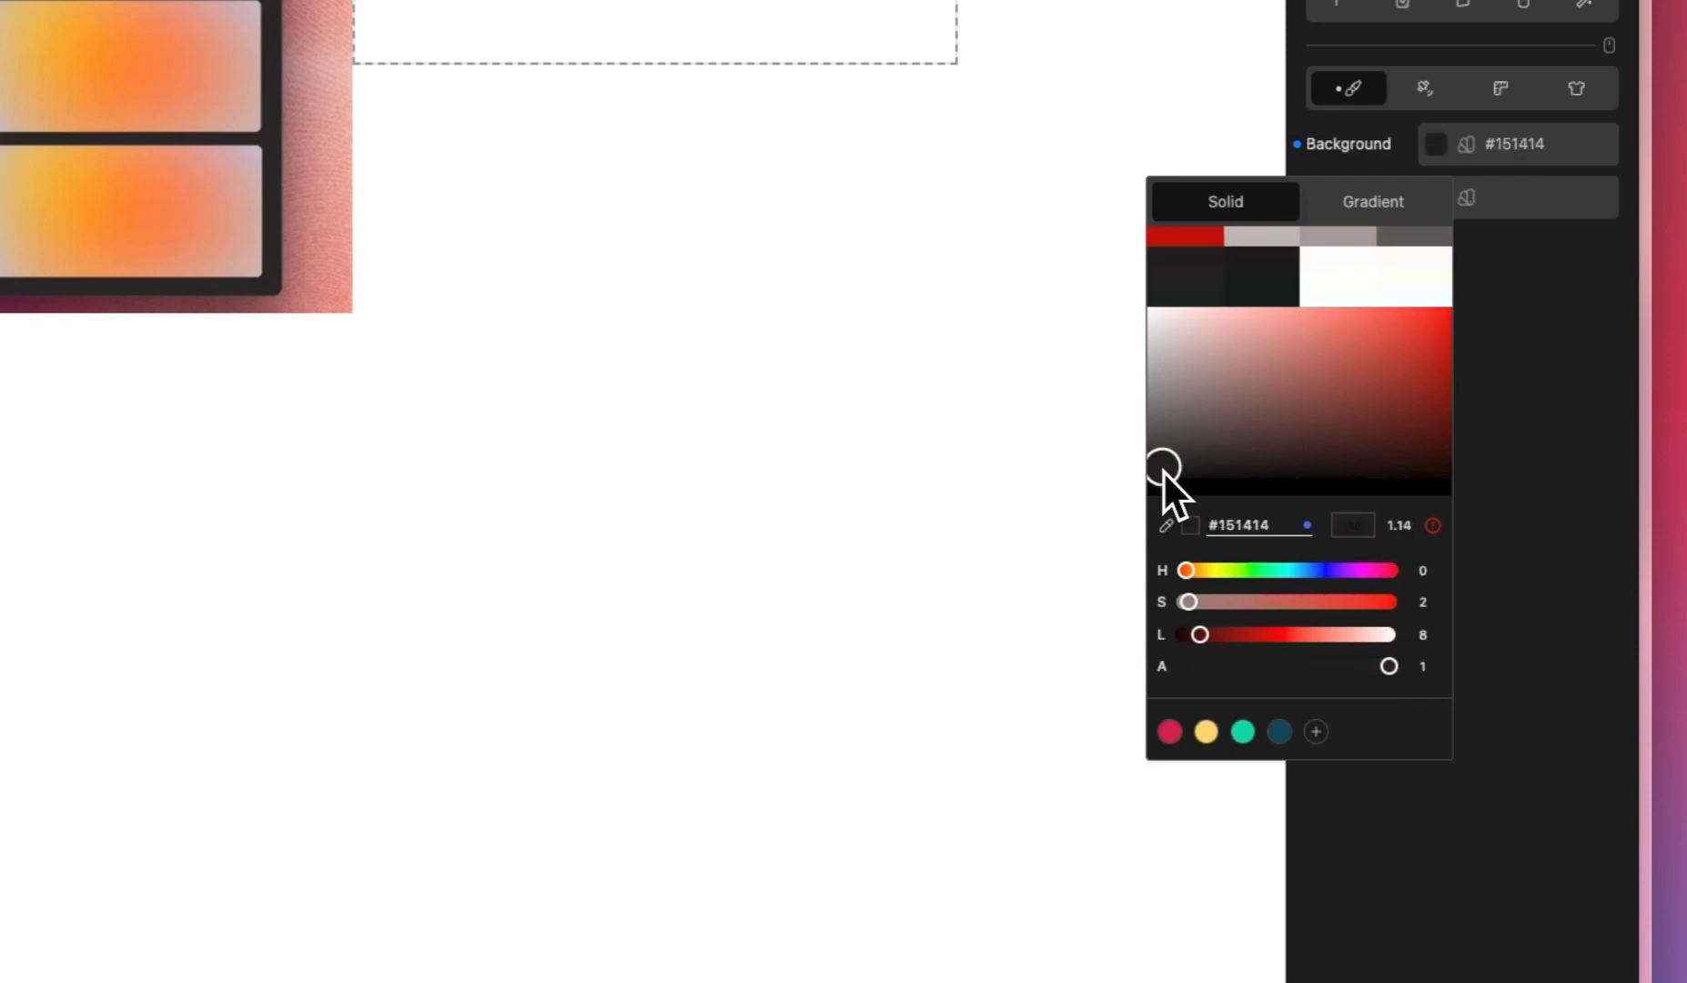
{"action": "left_click_drag", "start_coordinate": [1160, 473], "coordinate": [1147, 451]}
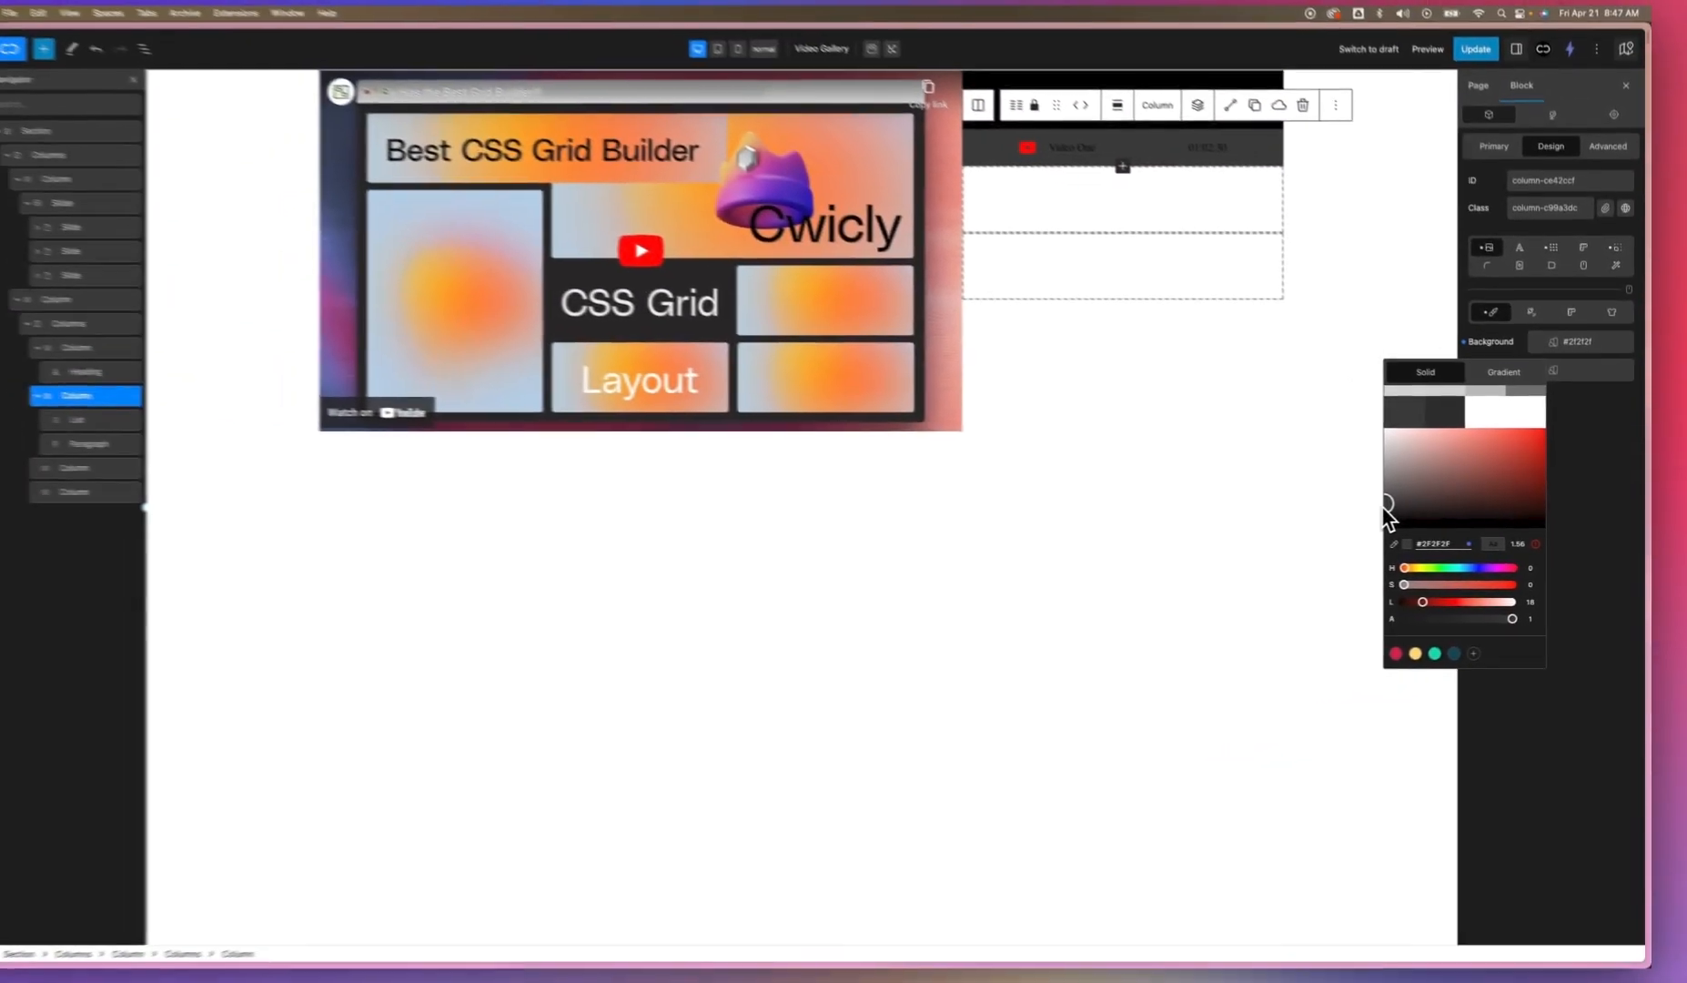
{"action": "left_click_drag", "start_coordinate": [1382, 508], "coordinate": [1383, 515]}
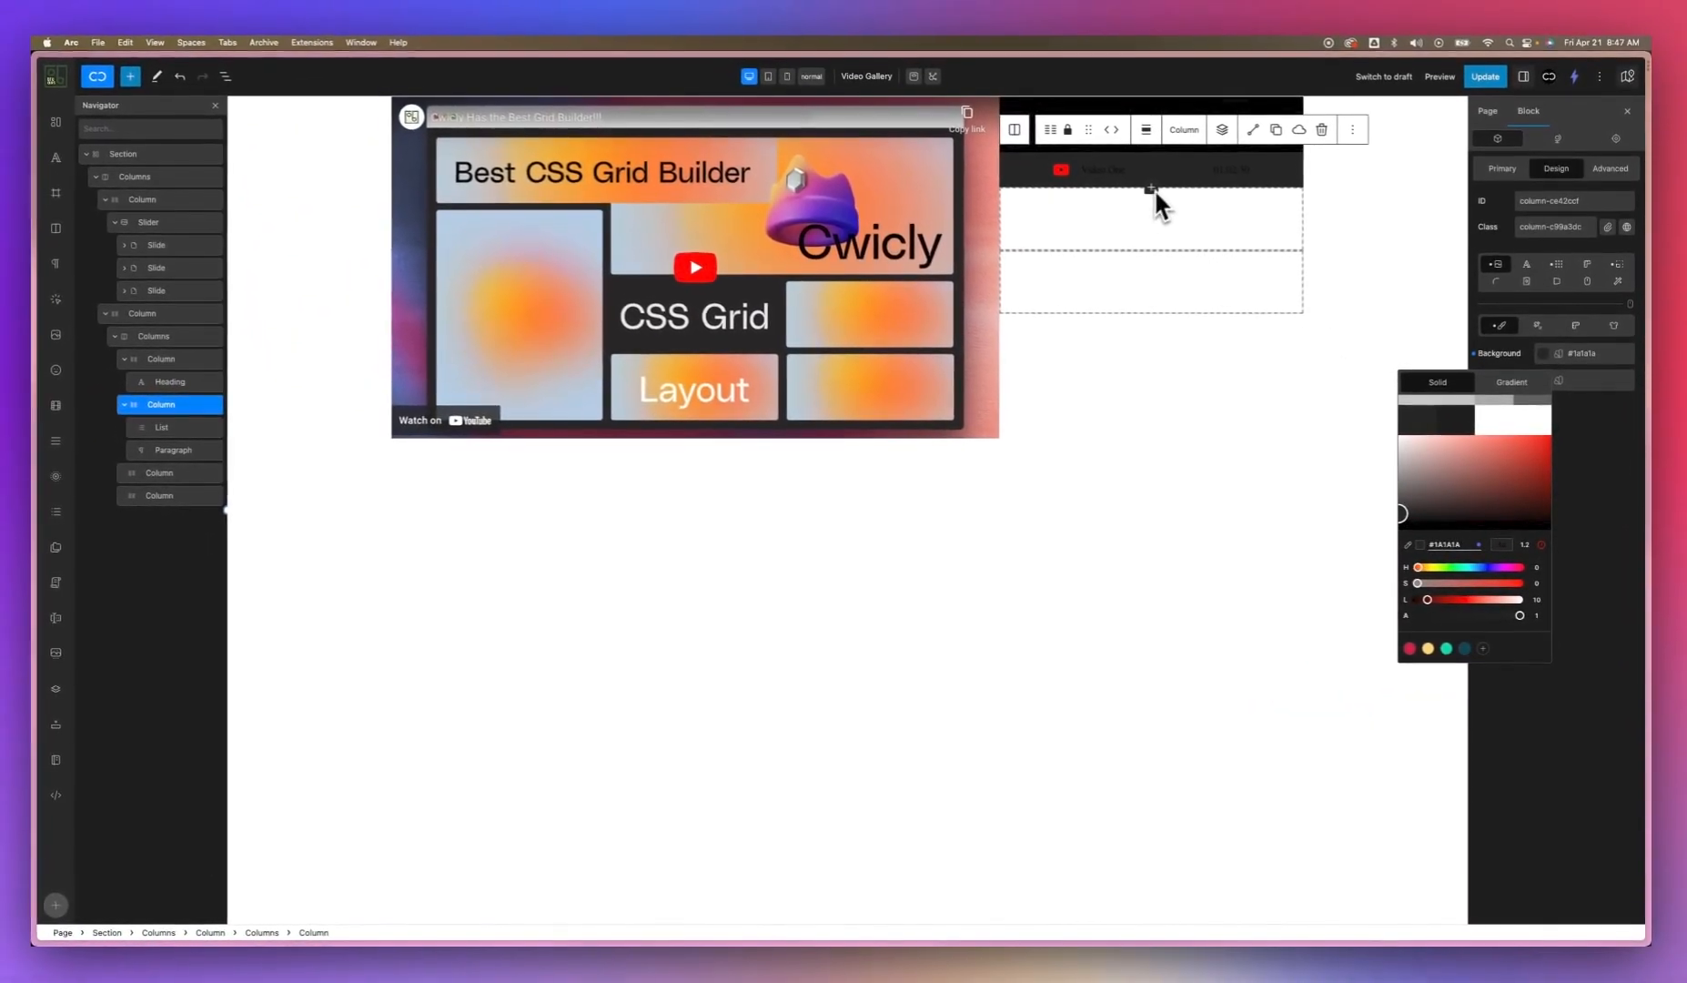
{"action": "left_click_drag", "start_coordinate": [1417, 567], "coordinate": [1444, 567]}
{"action": "mouse_move", "coordinate": [1221, 646]}
{"action": "left_mouse_down"}
{"action": "mouse_move", "coordinate": [1301, 528]}
{"action": "mouse_move", "coordinate": [1289, 502]}
{"action": "mouse_move", "coordinate": [1253, 521]}
{"action": "mouse_move", "coordinate": [1264, 513]}
{"action": "left_mouse_up"}
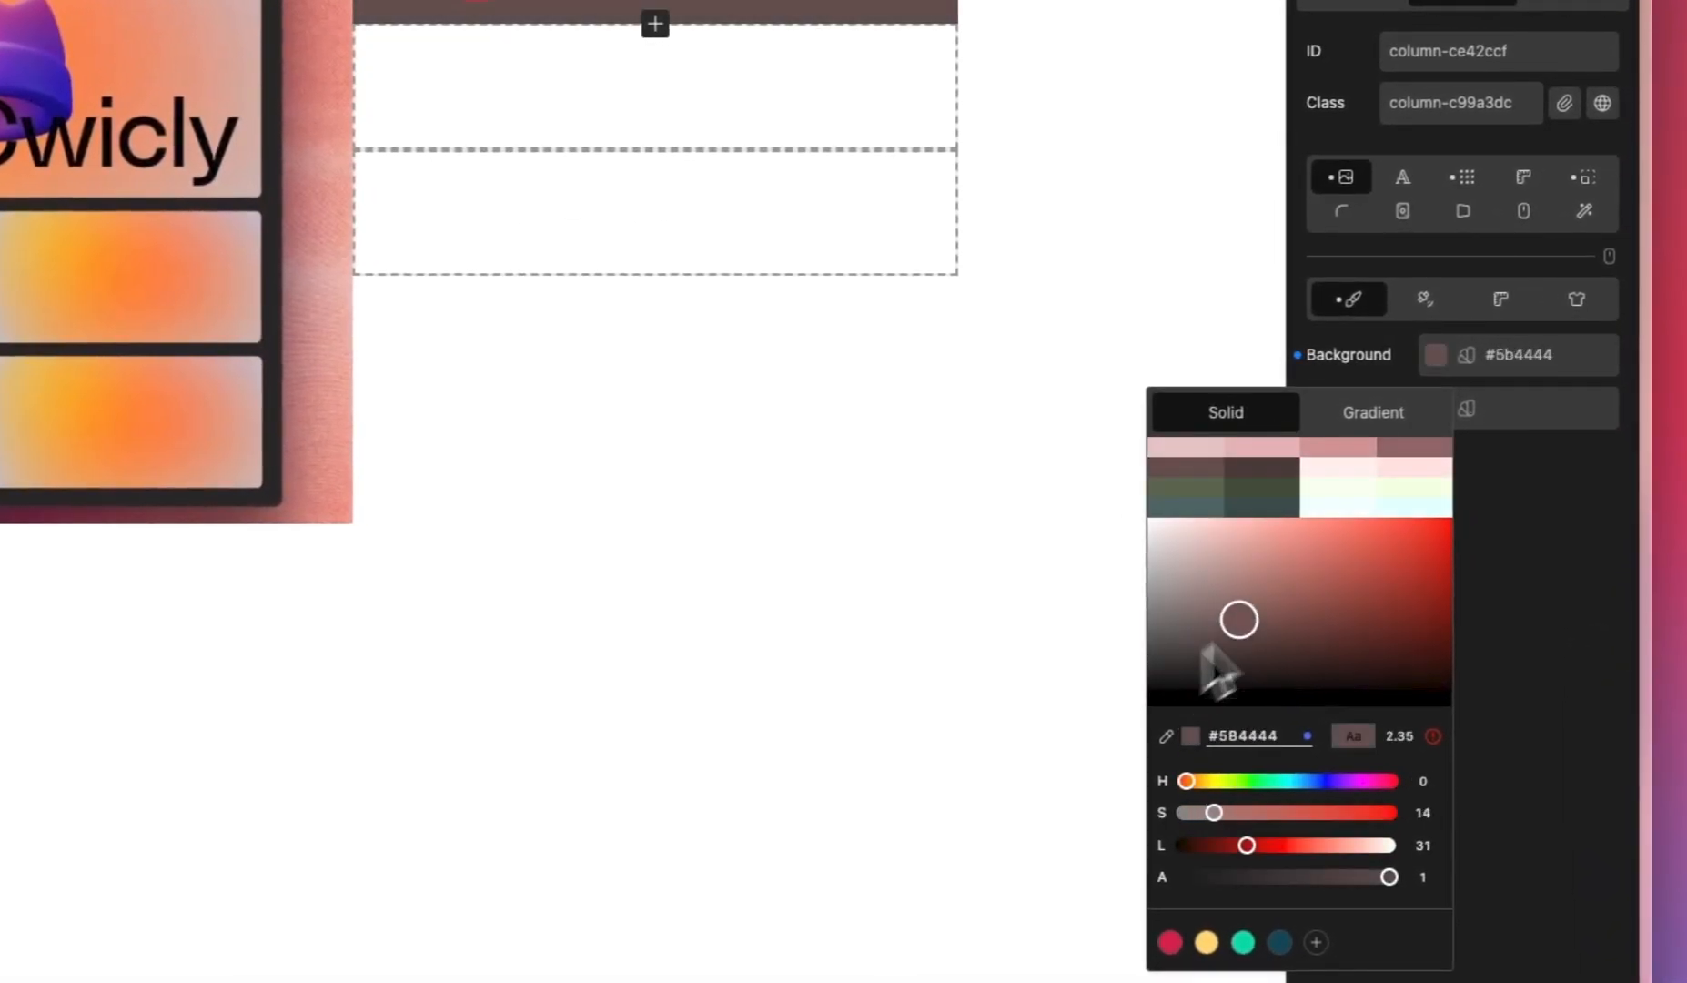
{"action": "left_click_drag", "start_coordinate": [1190, 785], "coordinate": [1375, 783]}
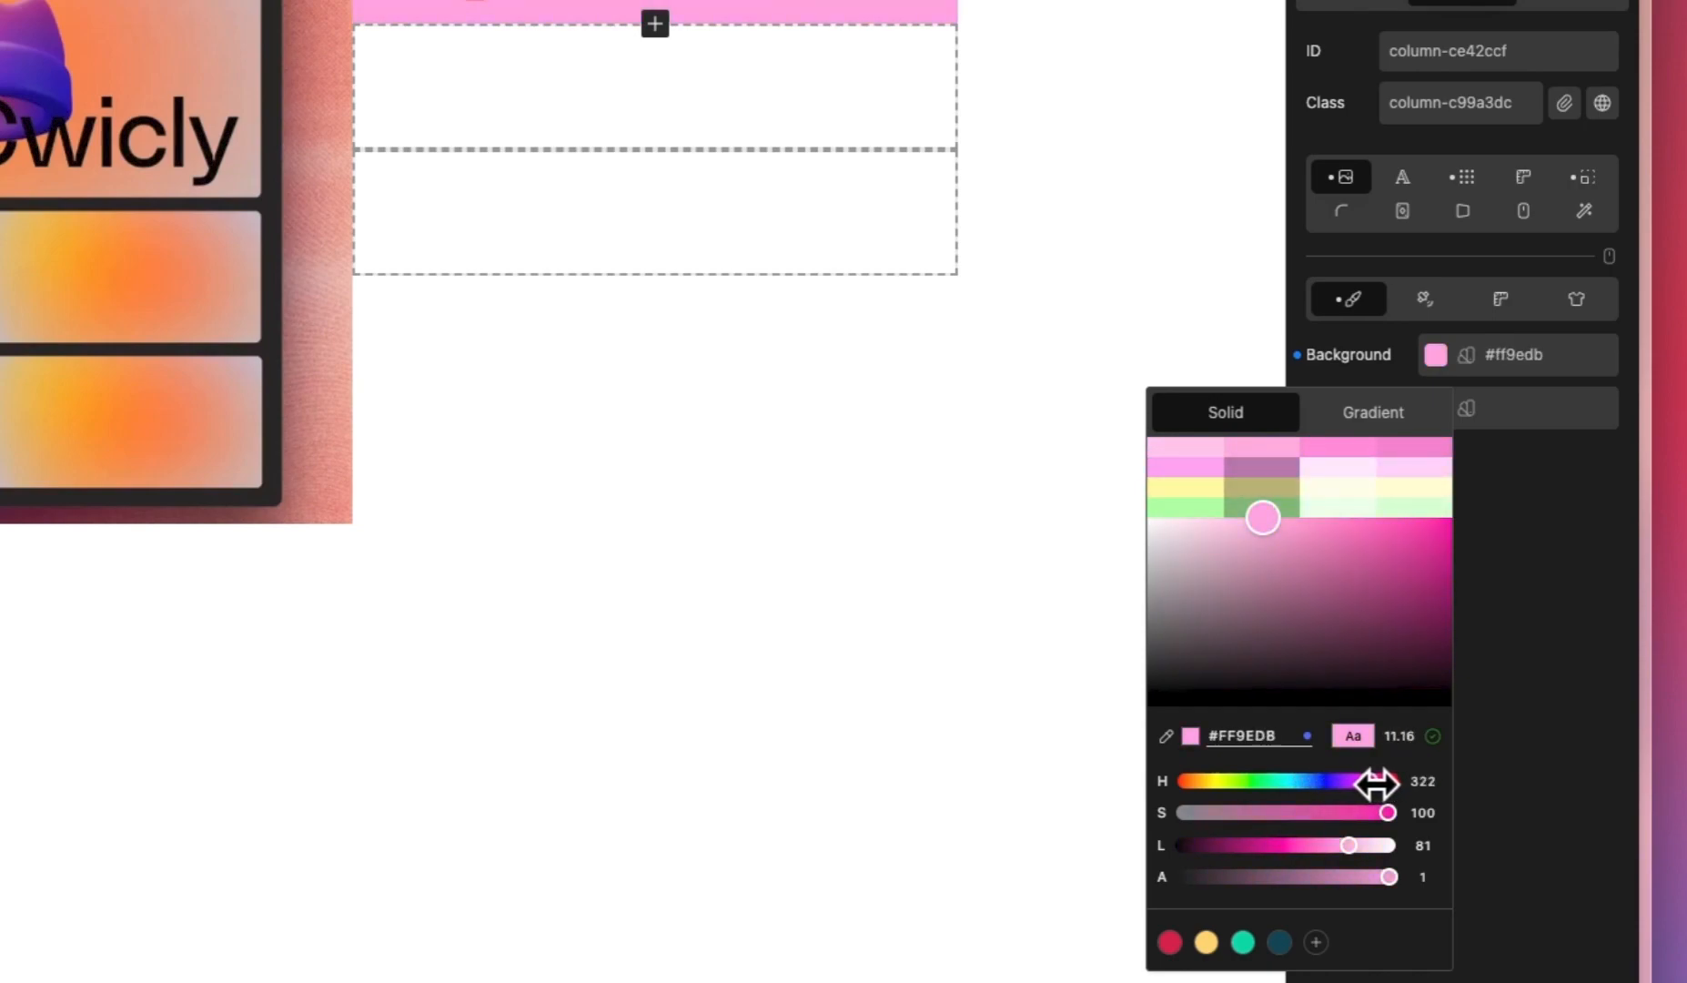
{"action": "left_click", "coordinate": [1506, 519]}
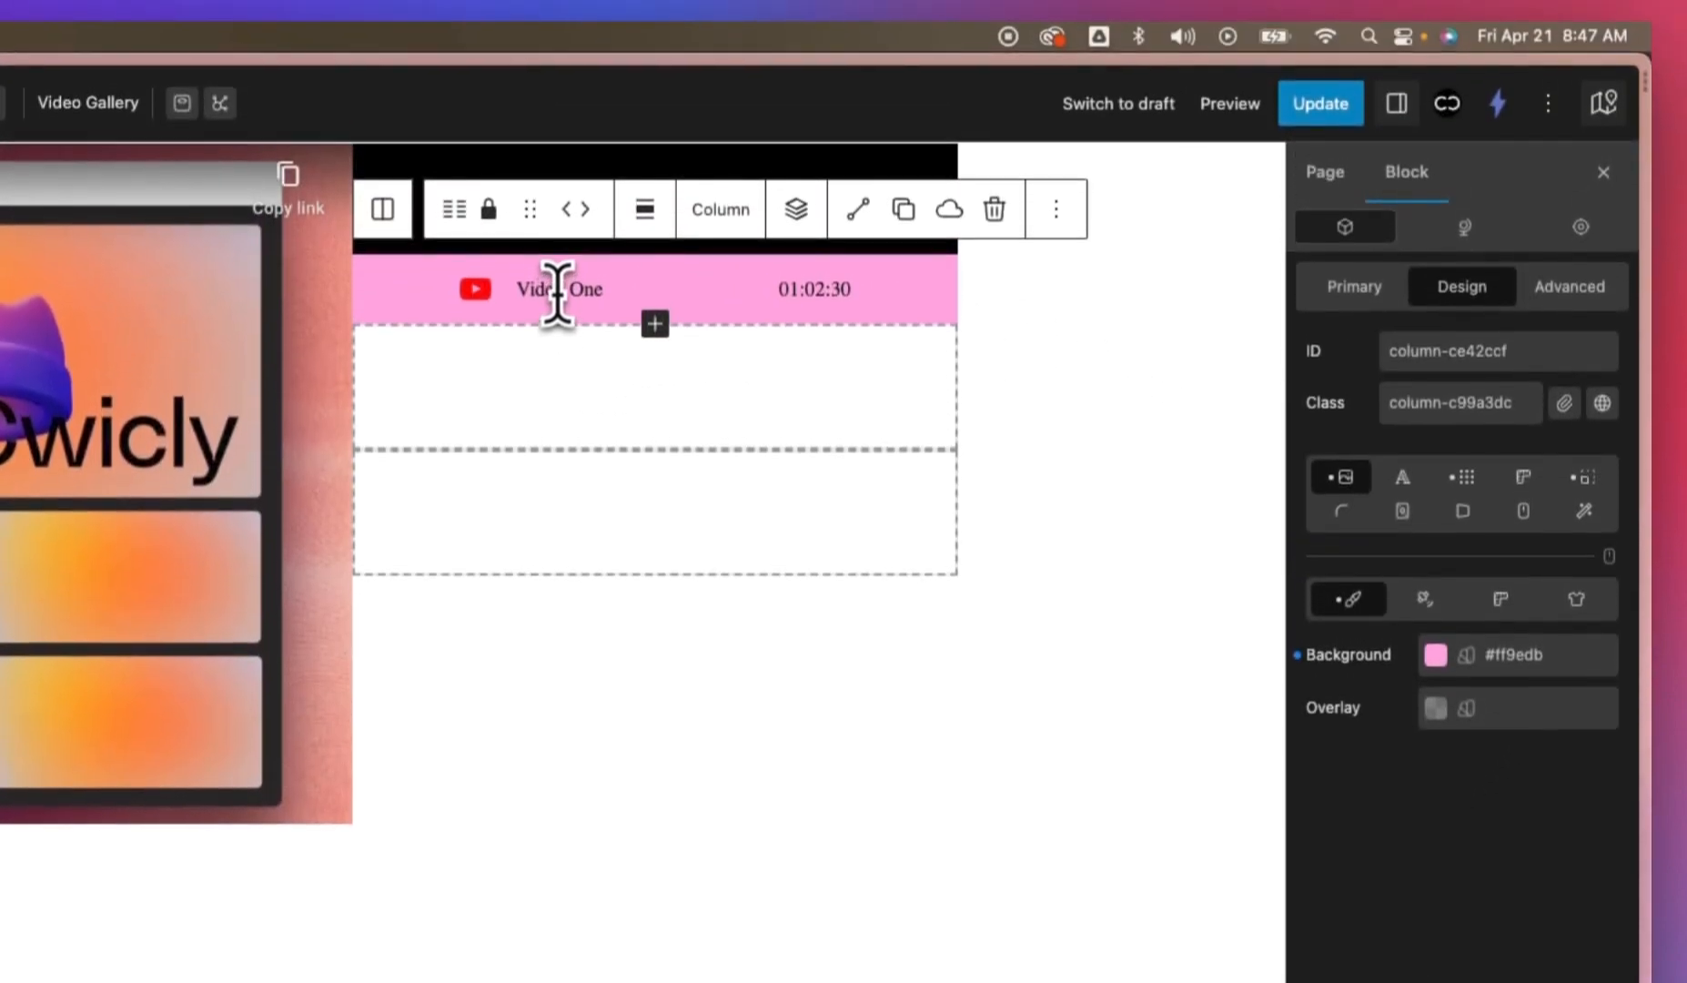
Step: Set the font of the "Video One" list to Manrope
{"action": "left_click", "coordinate": [557, 289]}
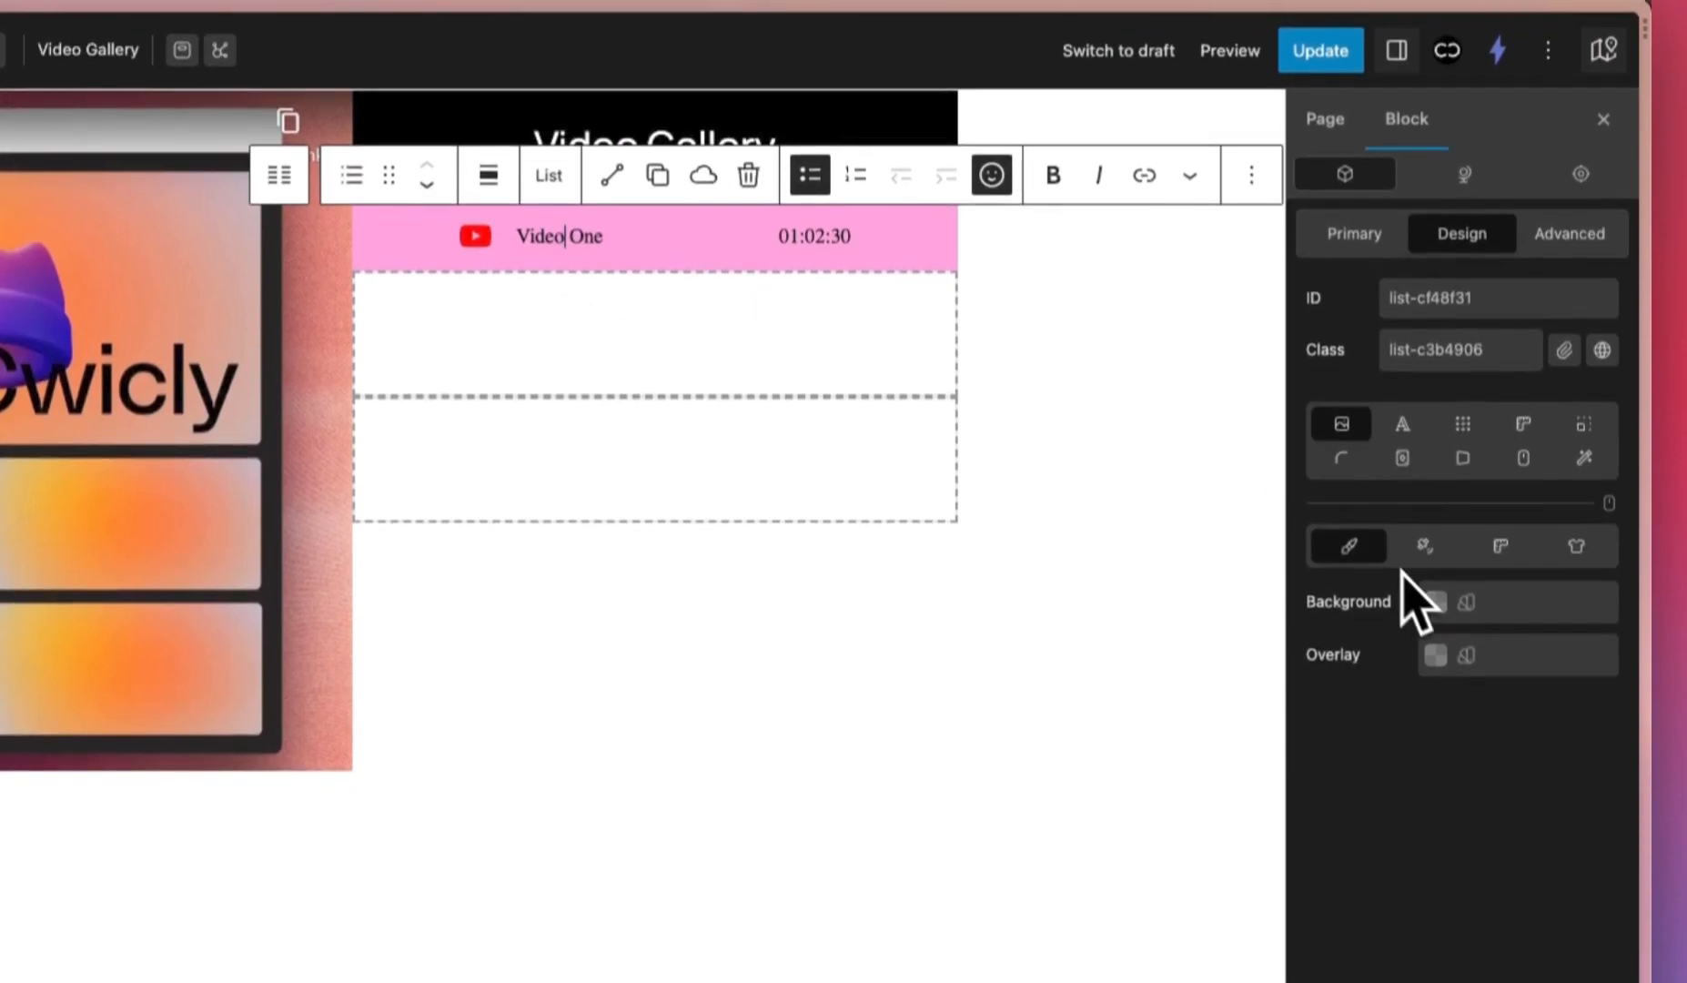
{"action": "left_click", "coordinate": [1424, 424]}
{"action": "left_click", "coordinate": [1456, 721]}
{"action": "type", "text": "manrop"}
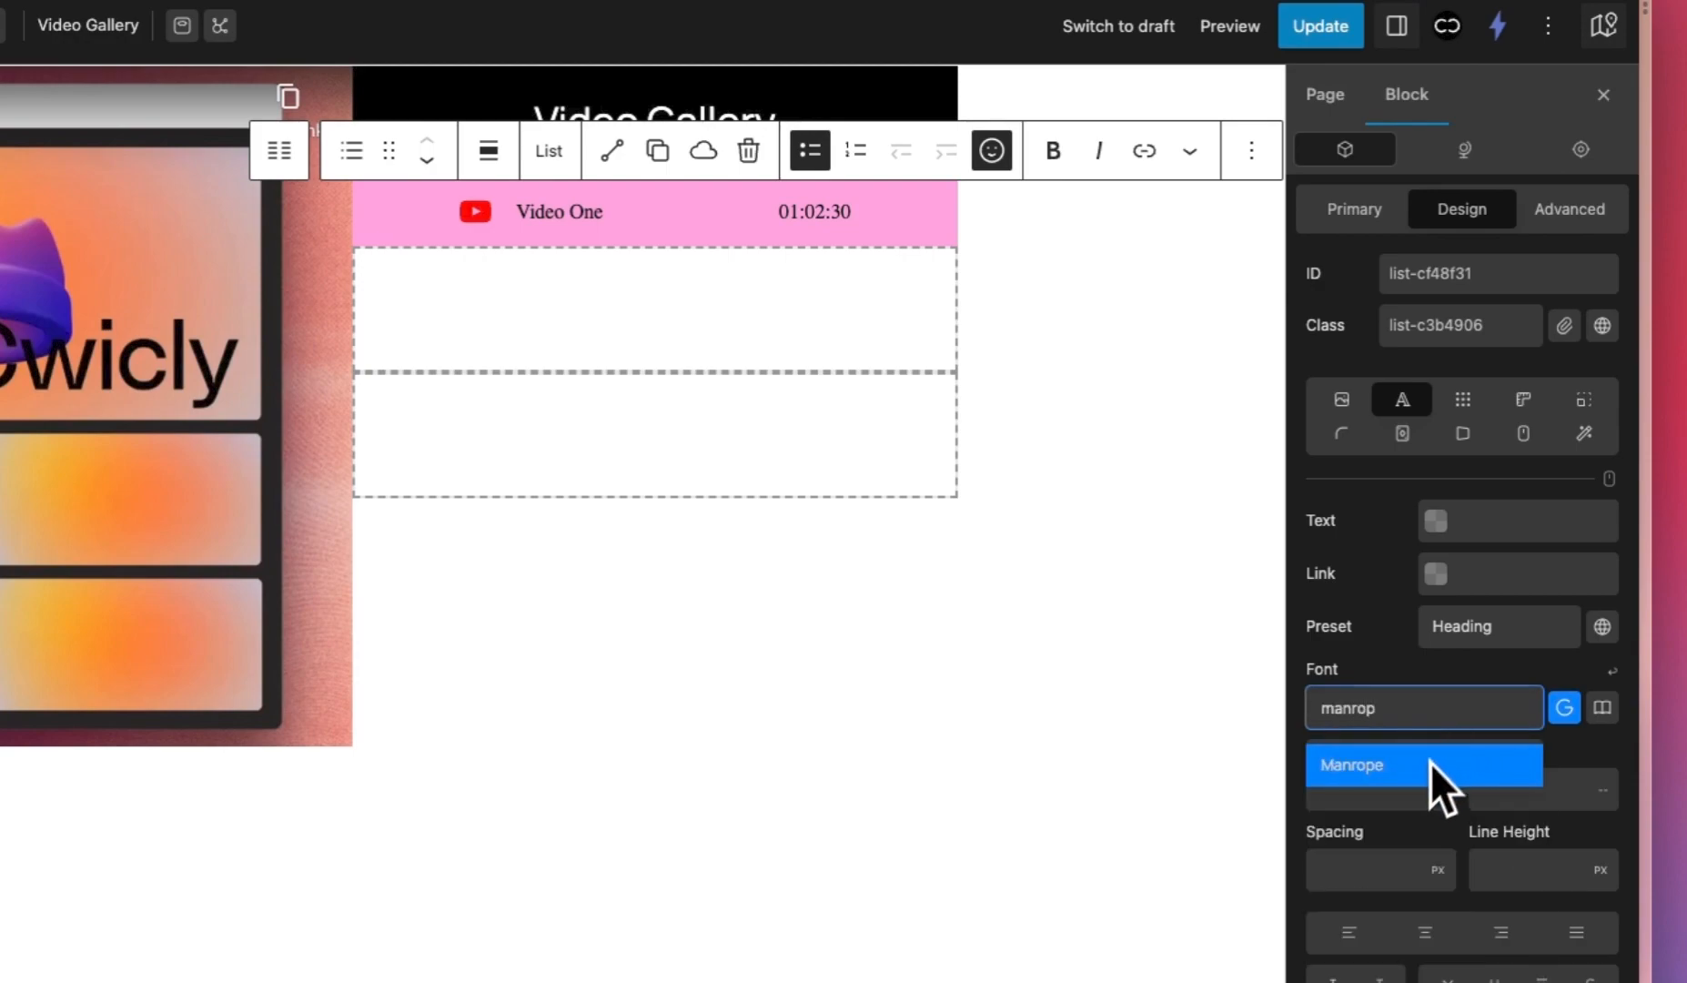
{"action": "left_click", "coordinate": [1430, 763]}
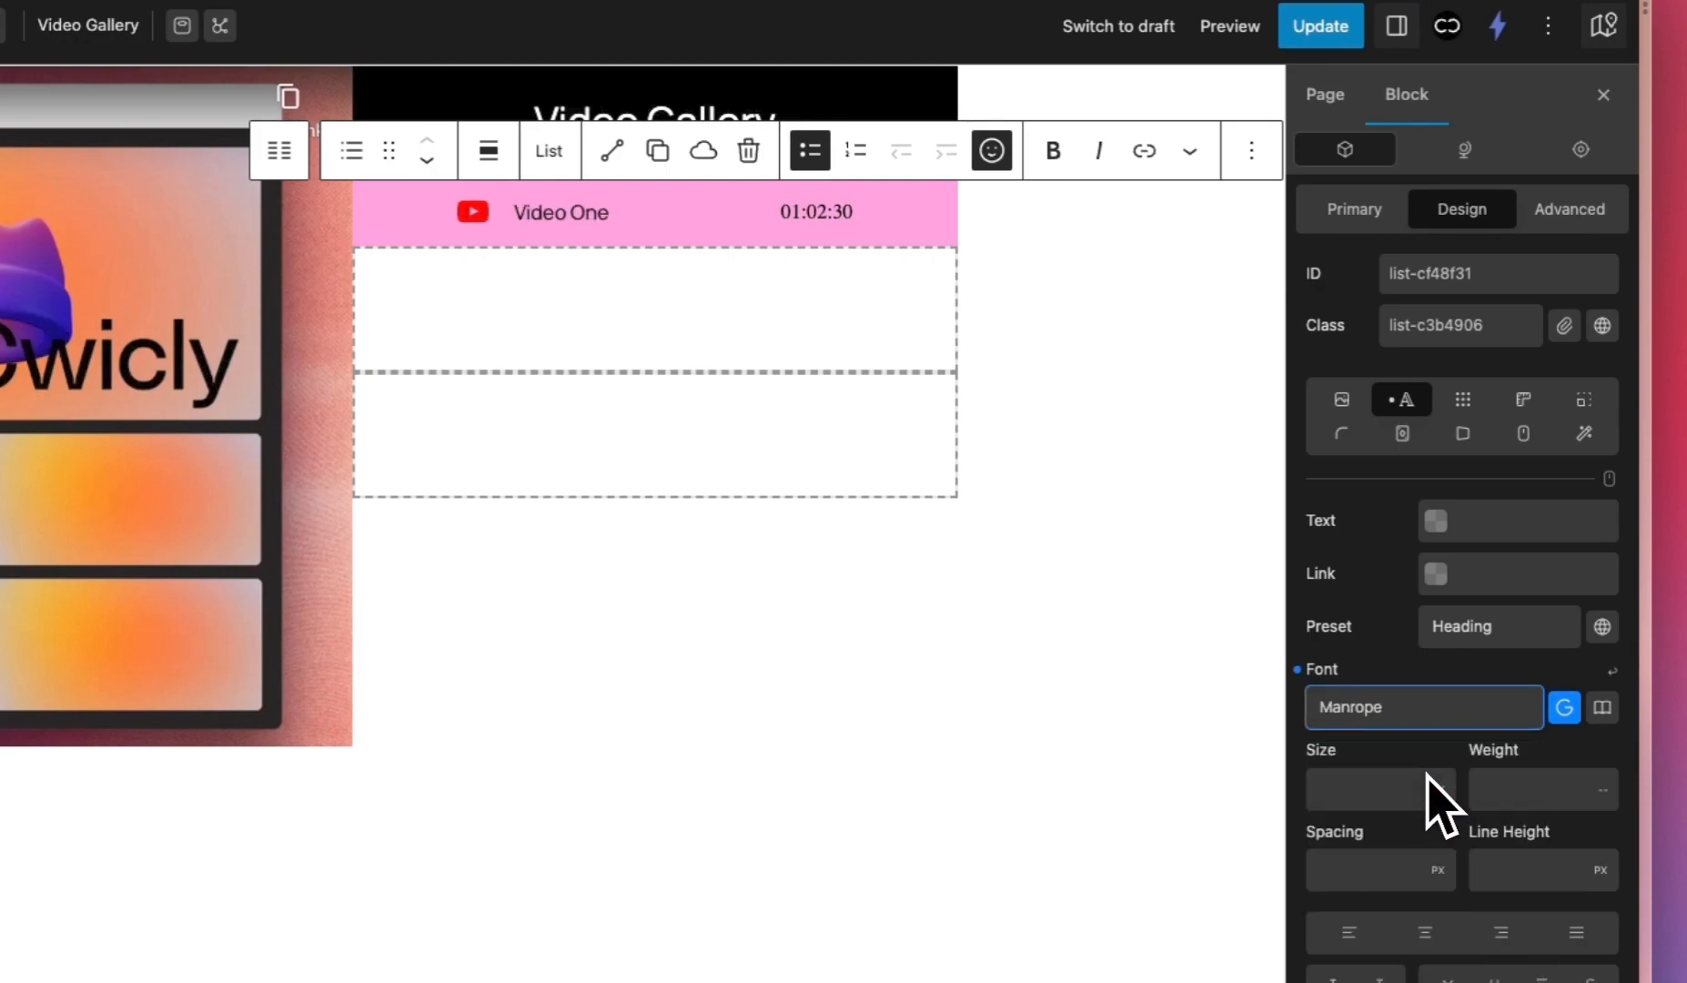
Step: Set the font of the "01:02:30" paragraph to Manrope
{"action": "left_click", "coordinate": [829, 212]}
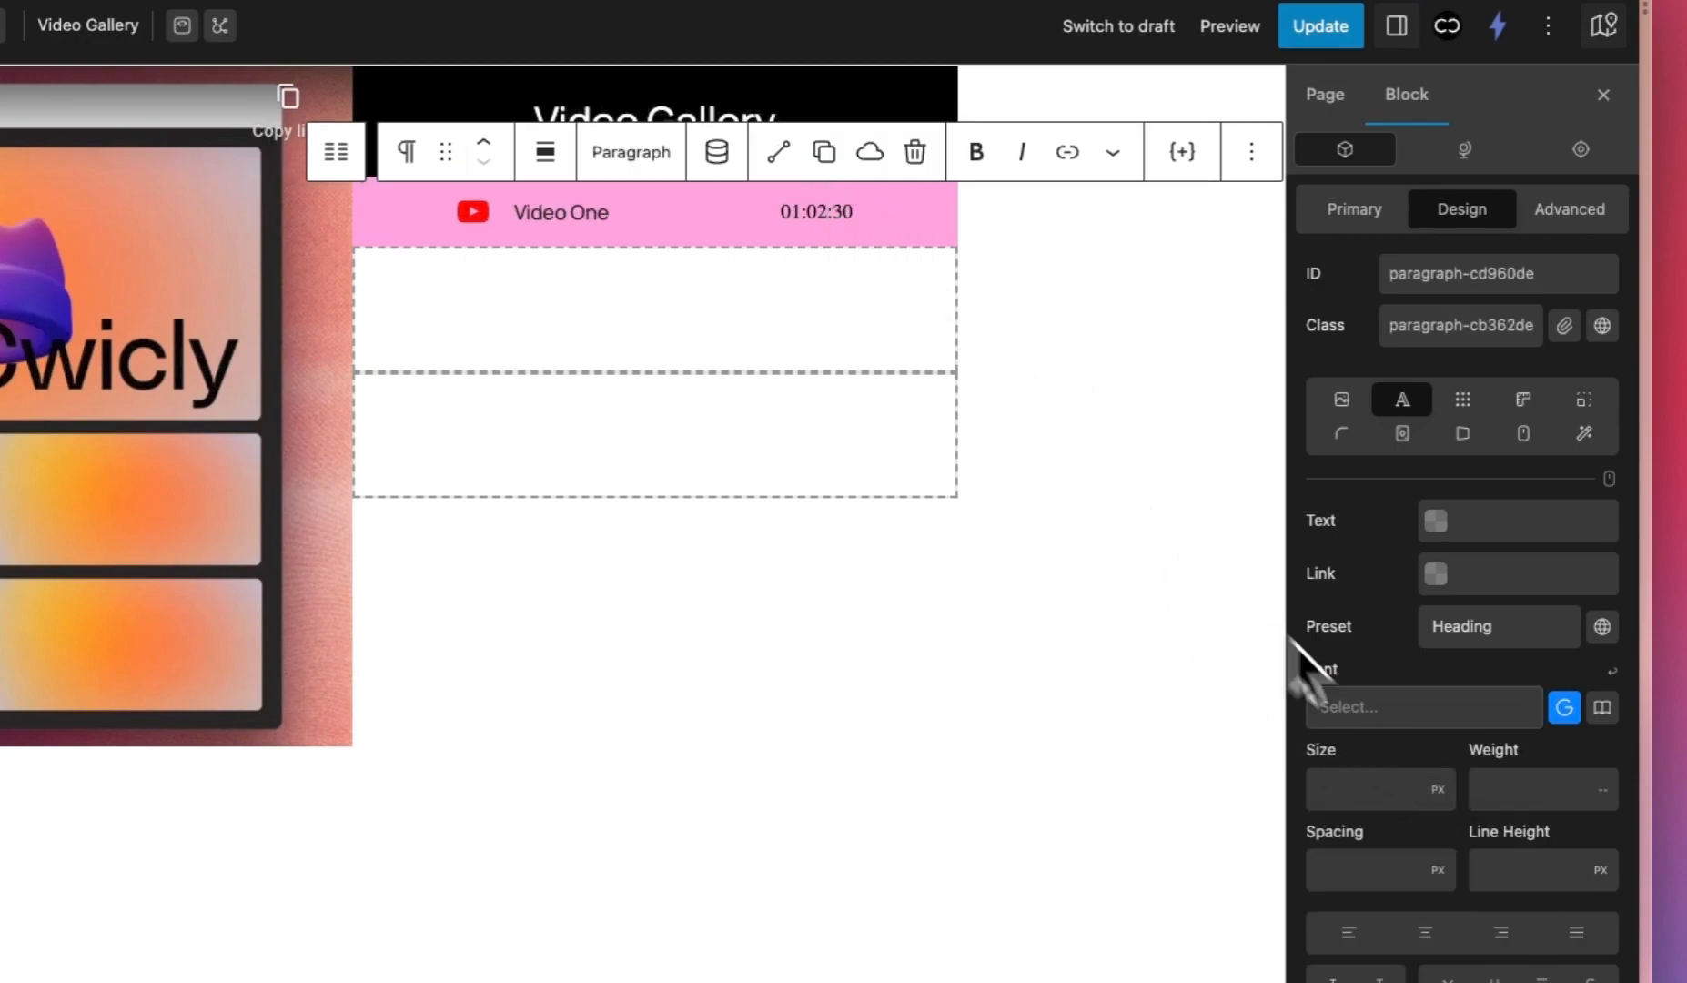
{"action": "left_click", "coordinate": [1392, 715]}
{"action": "type", "text": "manro"}
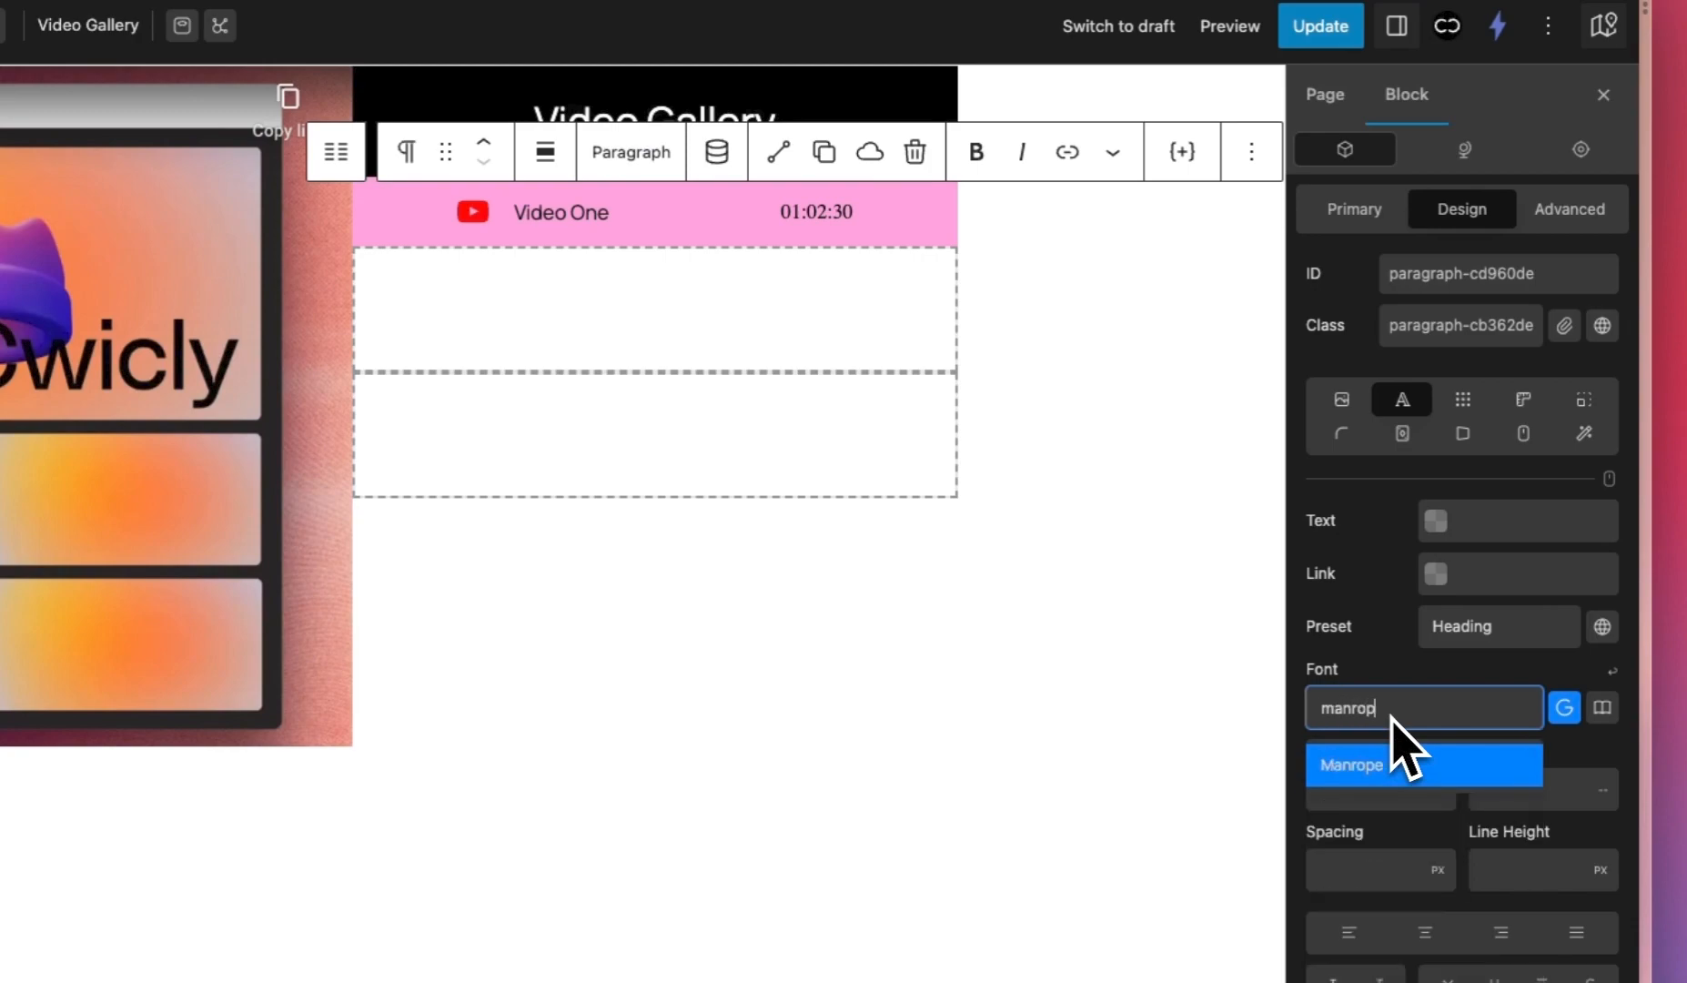
{"action": "type", "text": "p"}
{"action": "left_click", "coordinate": [1401, 764]}
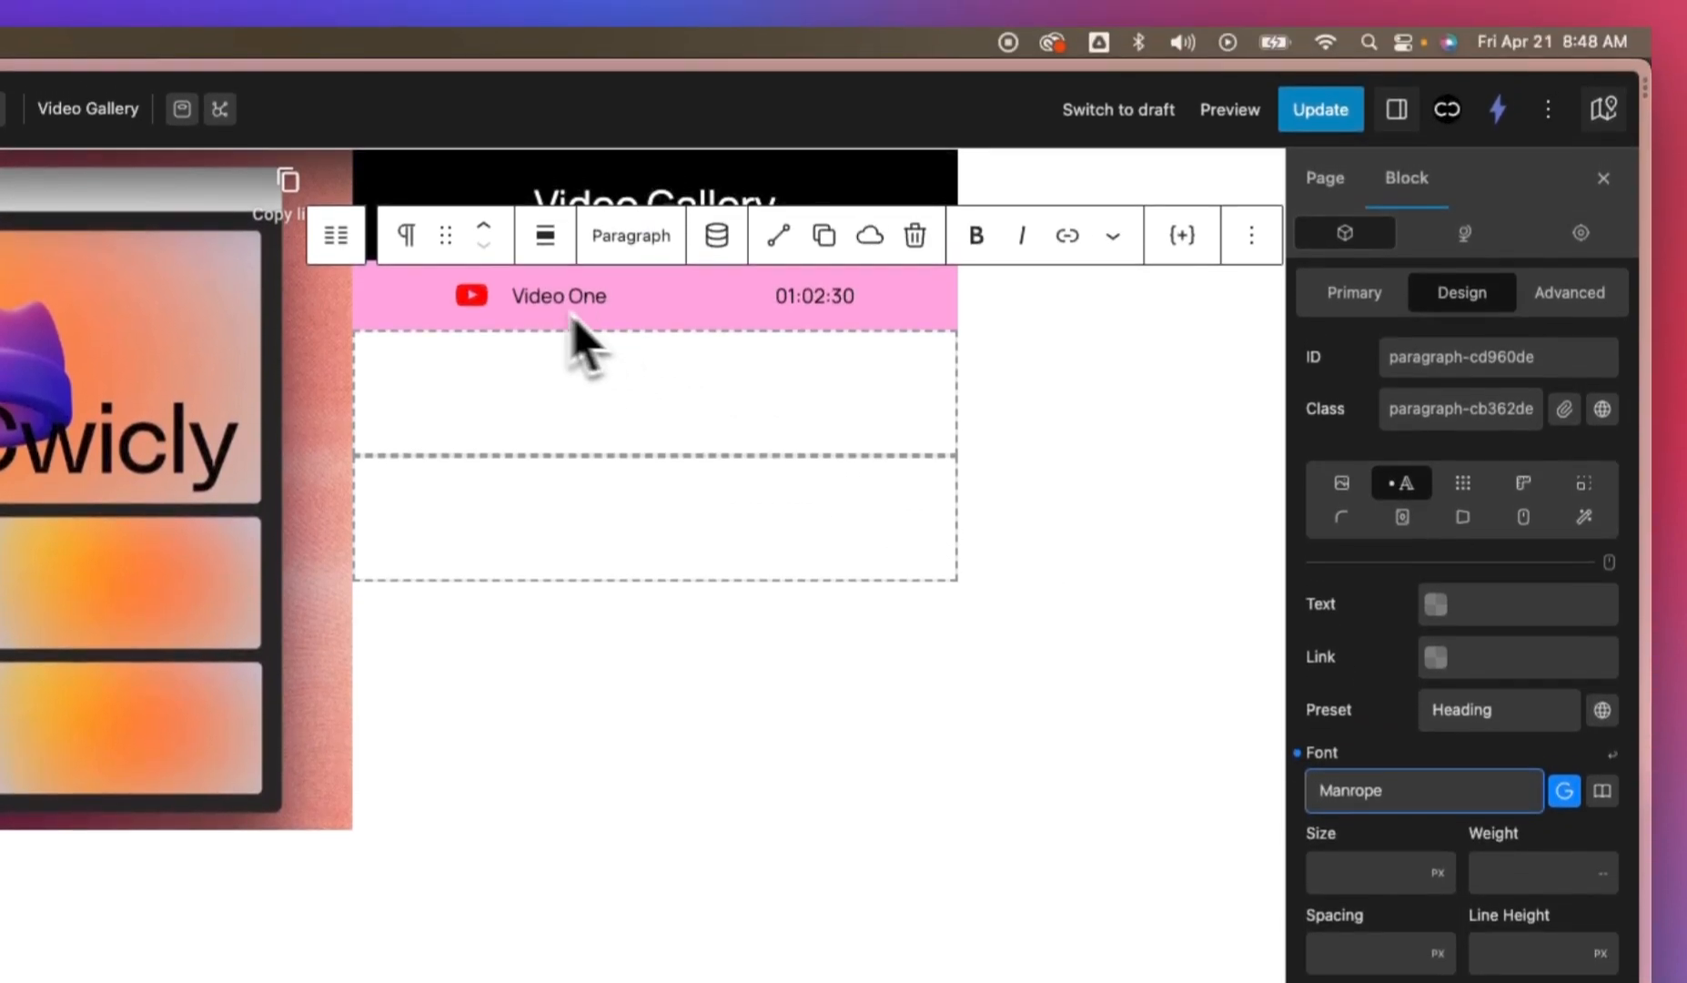
Step: Update the page, check the published Video Gallery page in its browser tab and return to the editor
{"action": "left_click", "coordinate": [1324, 127]}
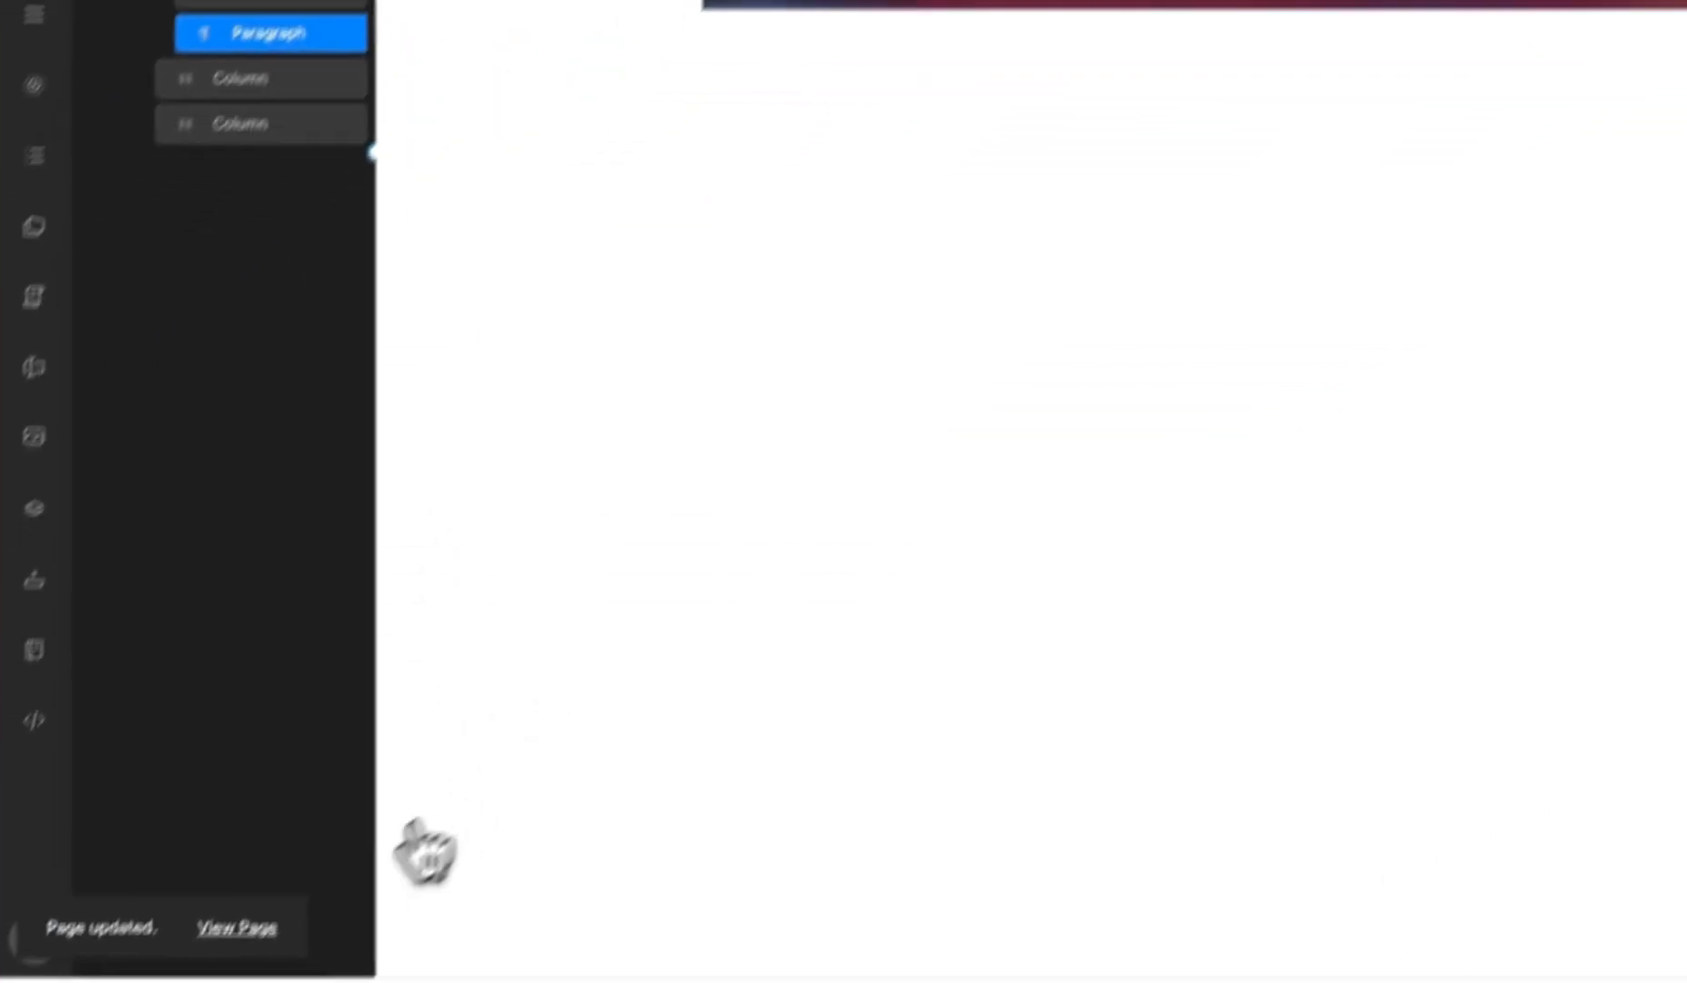
{"action": "left_click", "coordinate": [303, 861]}
{"action": "mouse_move", "coordinate": [45, 347]}
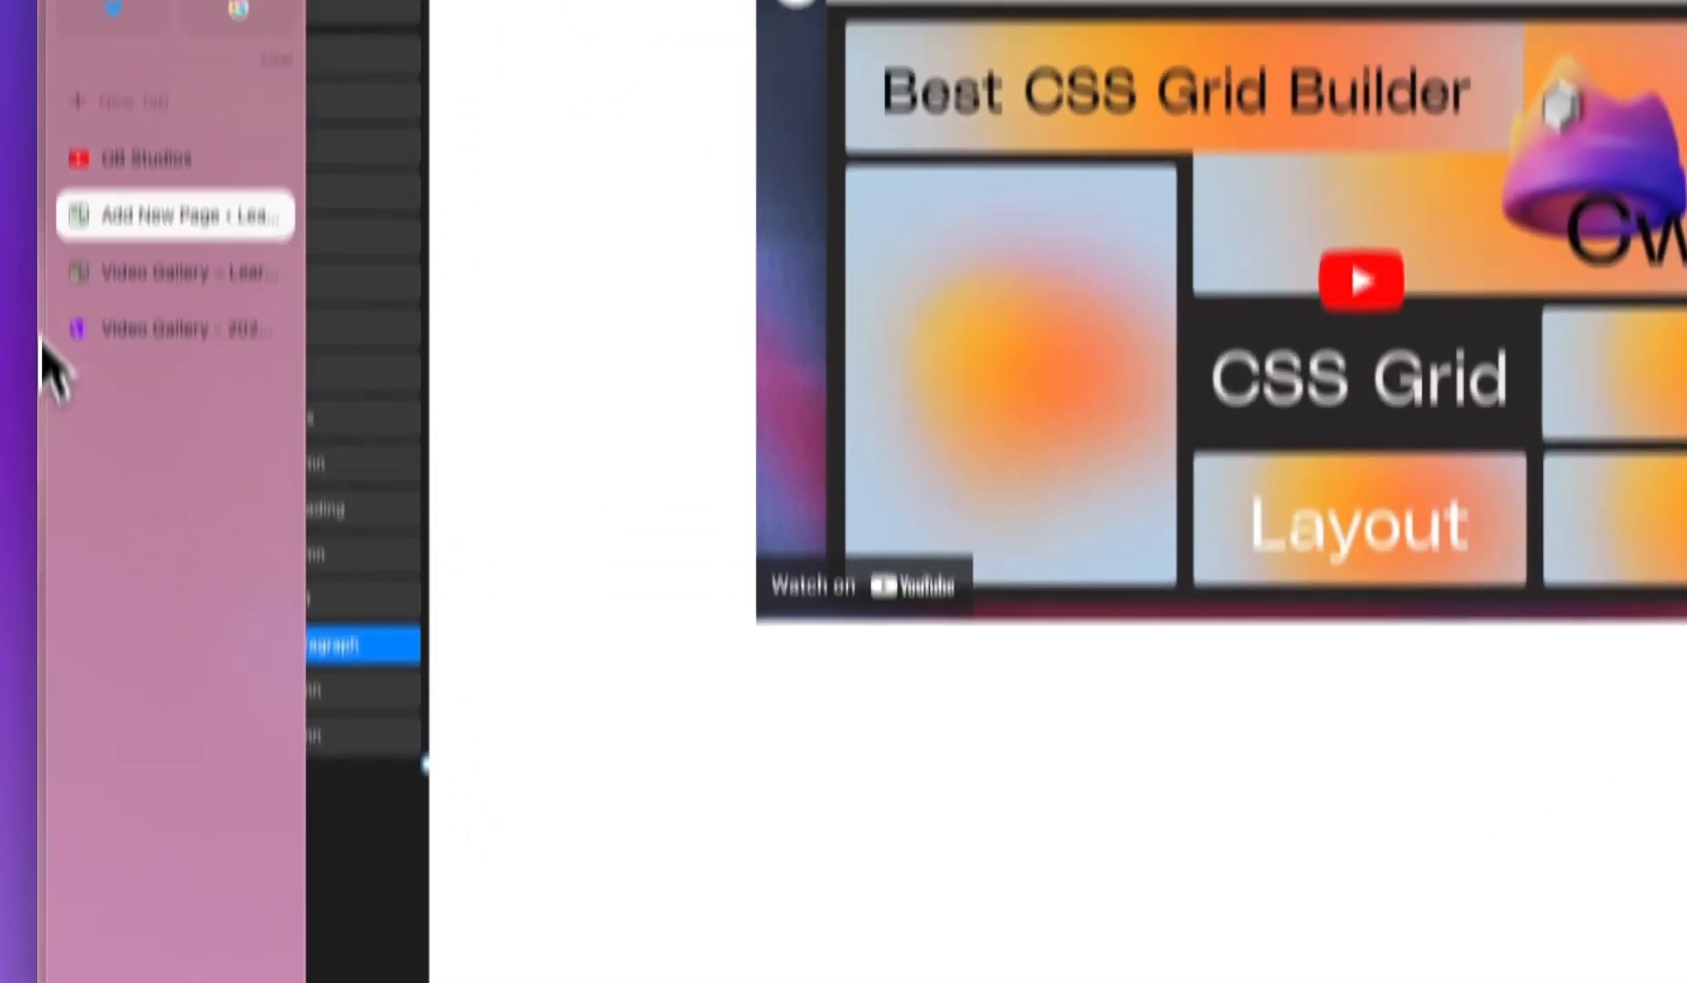
{"action": "left_click", "coordinate": [92, 400]}
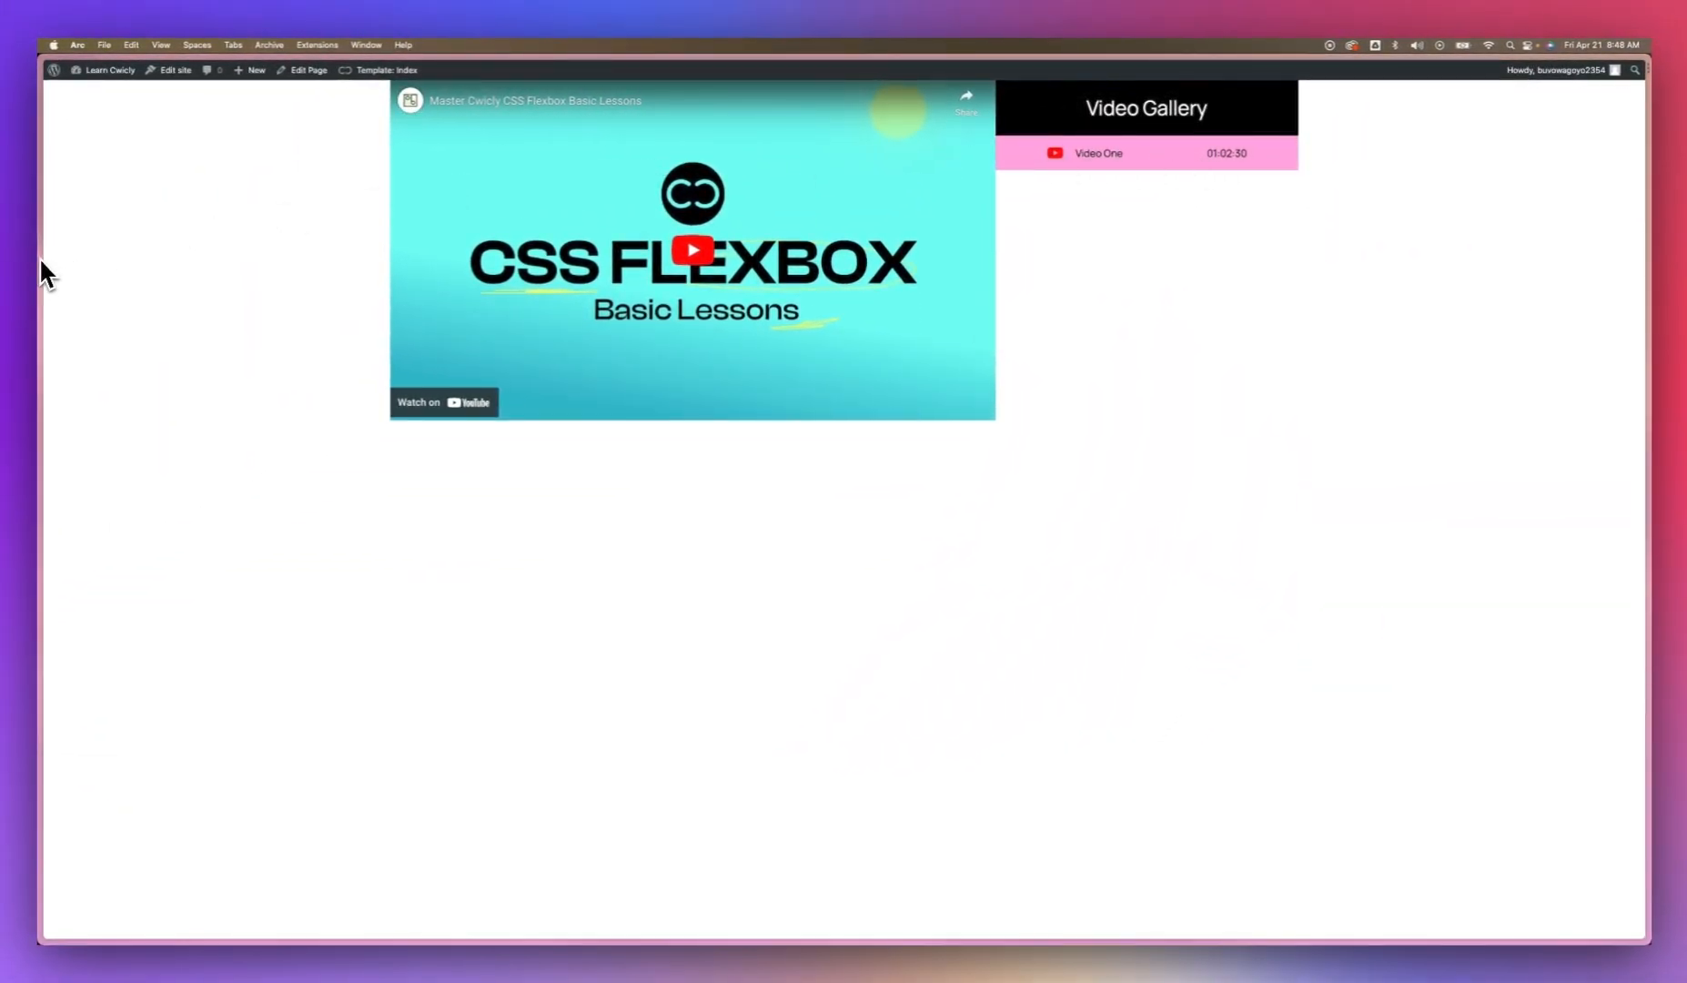
{"action": "mouse_move", "coordinate": [45, 271]}
{"action": "left_click", "coordinate": [91, 255]}
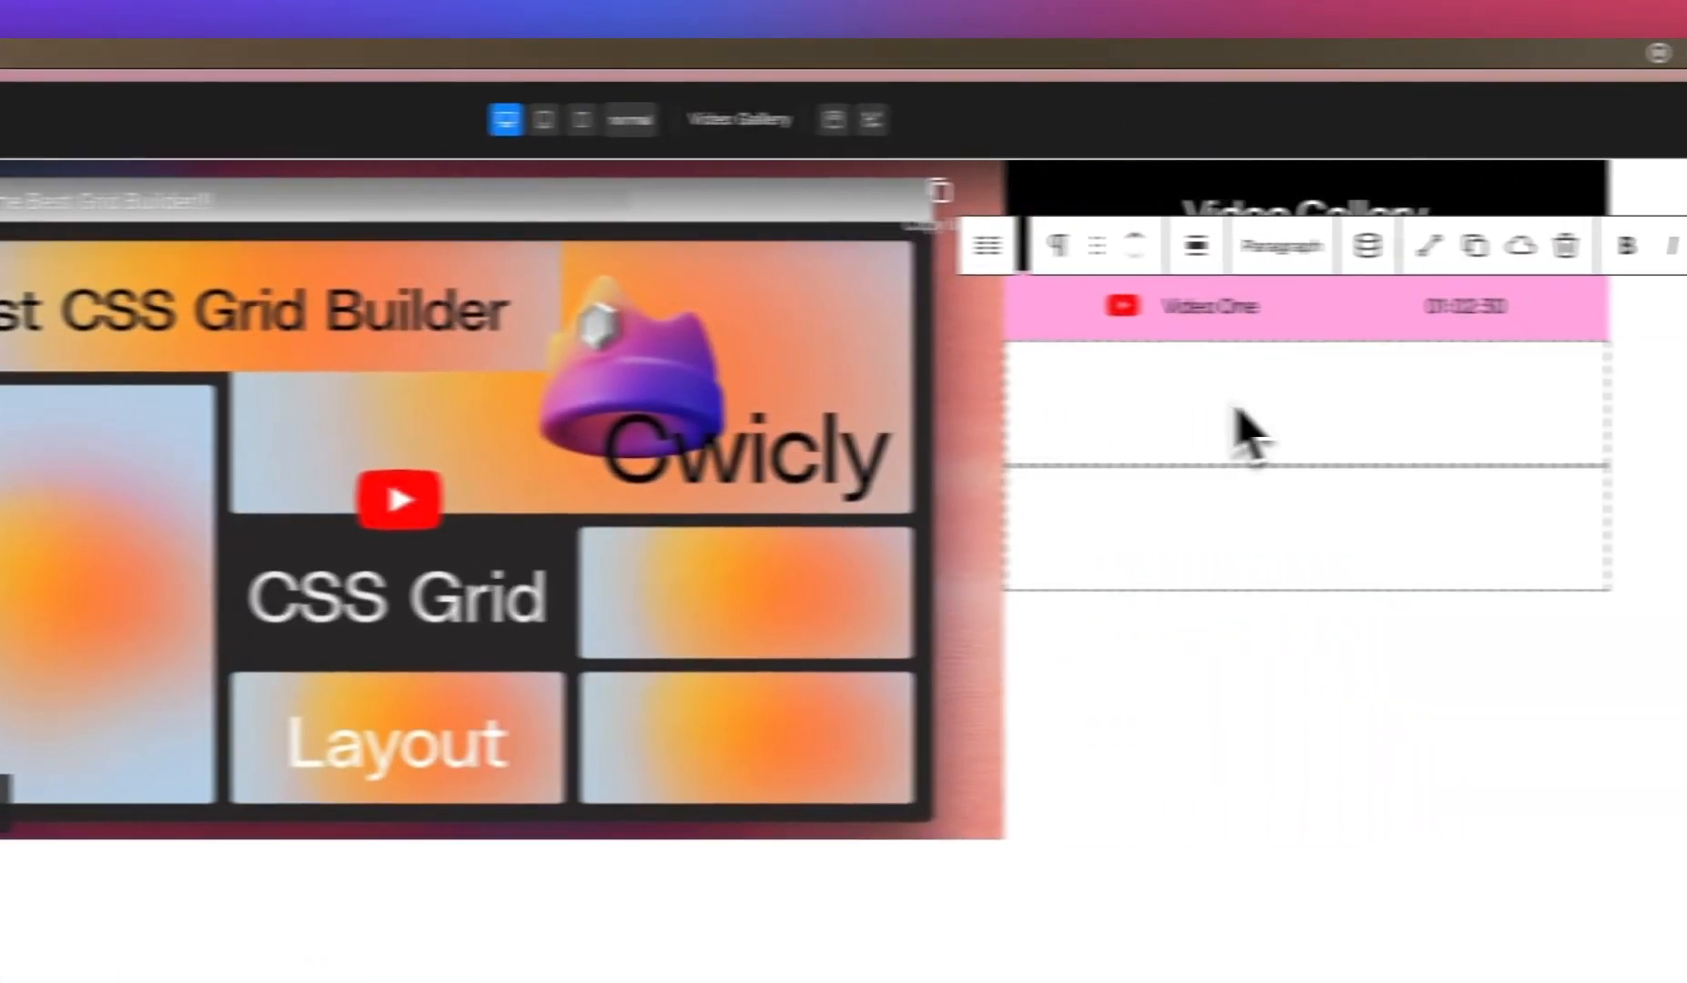
Step: Delete the two empty blocks, 4 and 3, from the playlist columns in the Grid Editor
{"action": "left_click", "coordinate": [1356, 320]}
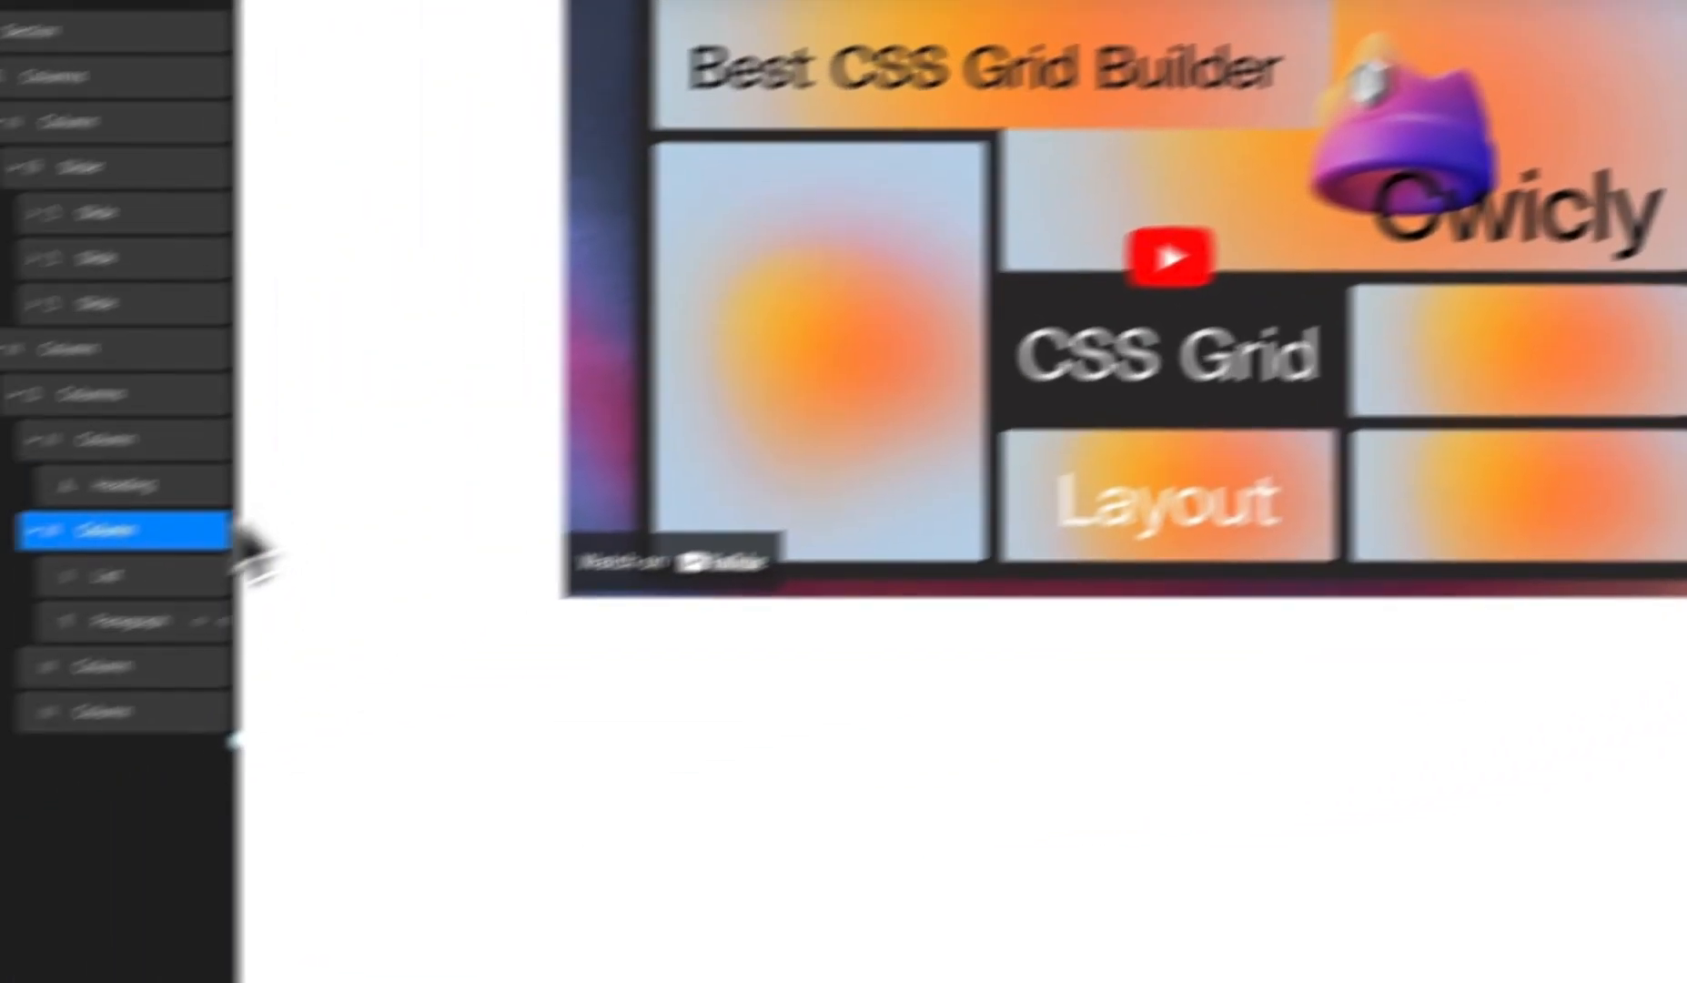
{"action": "left_click", "coordinate": [107, 677]}
{"action": "left_click", "coordinate": [192, 674]}
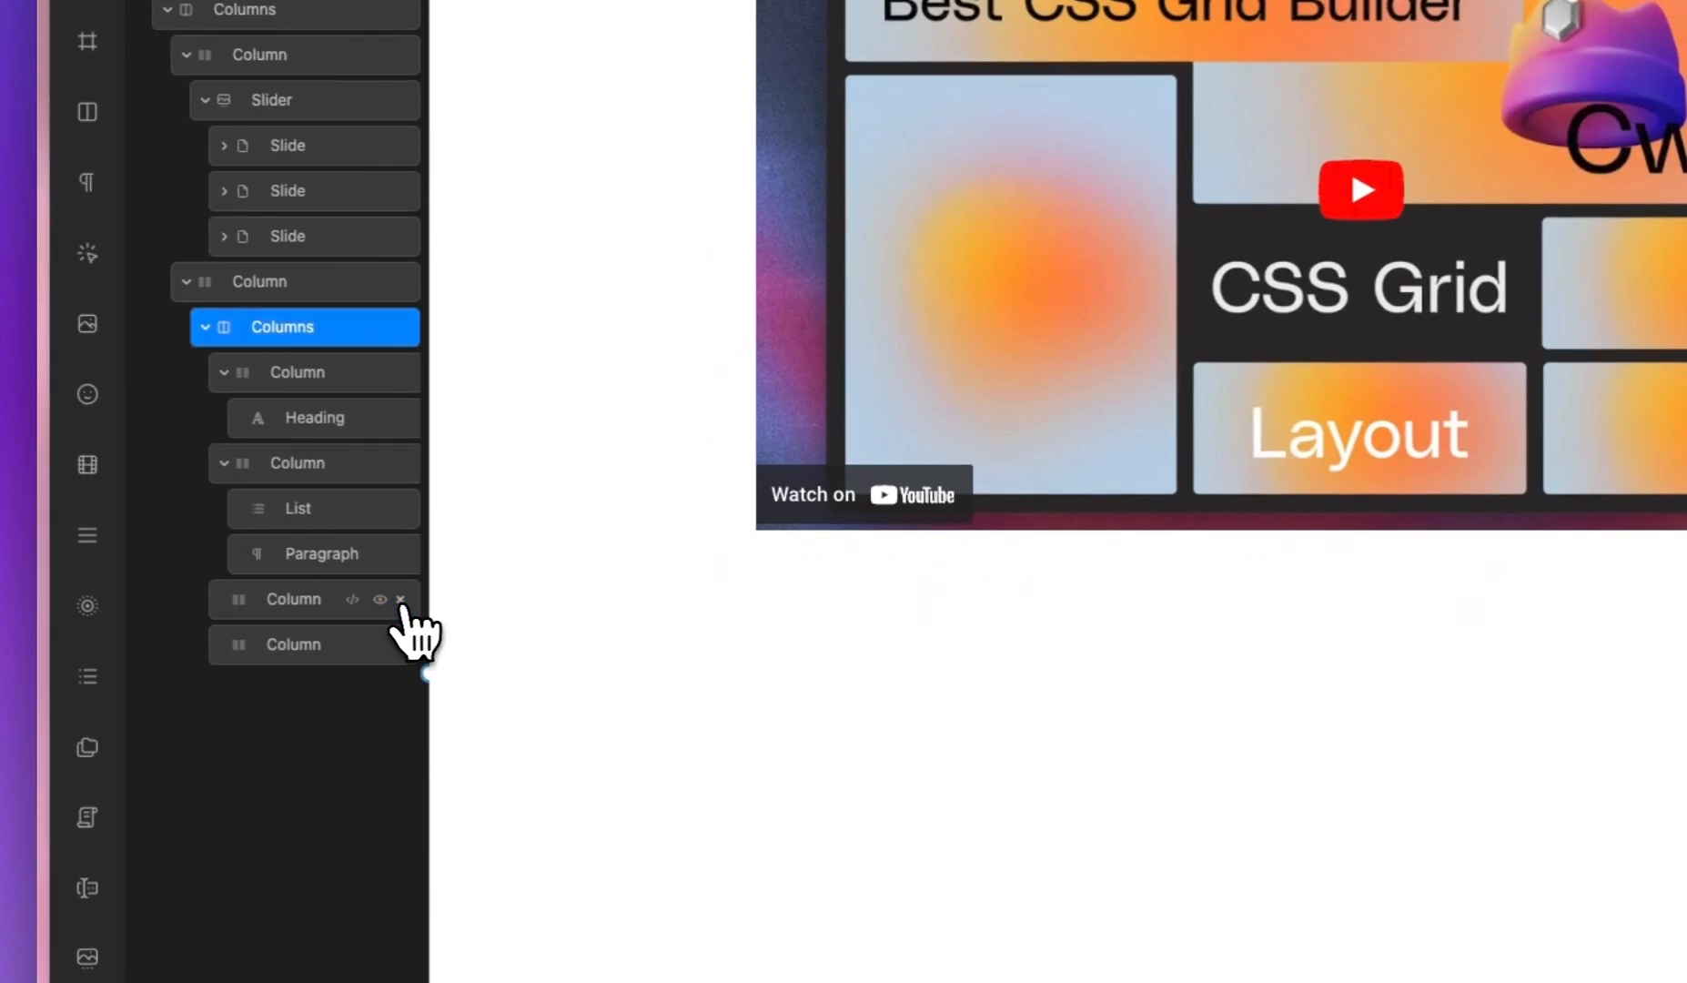
{"action": "left_click", "coordinate": [322, 469]}
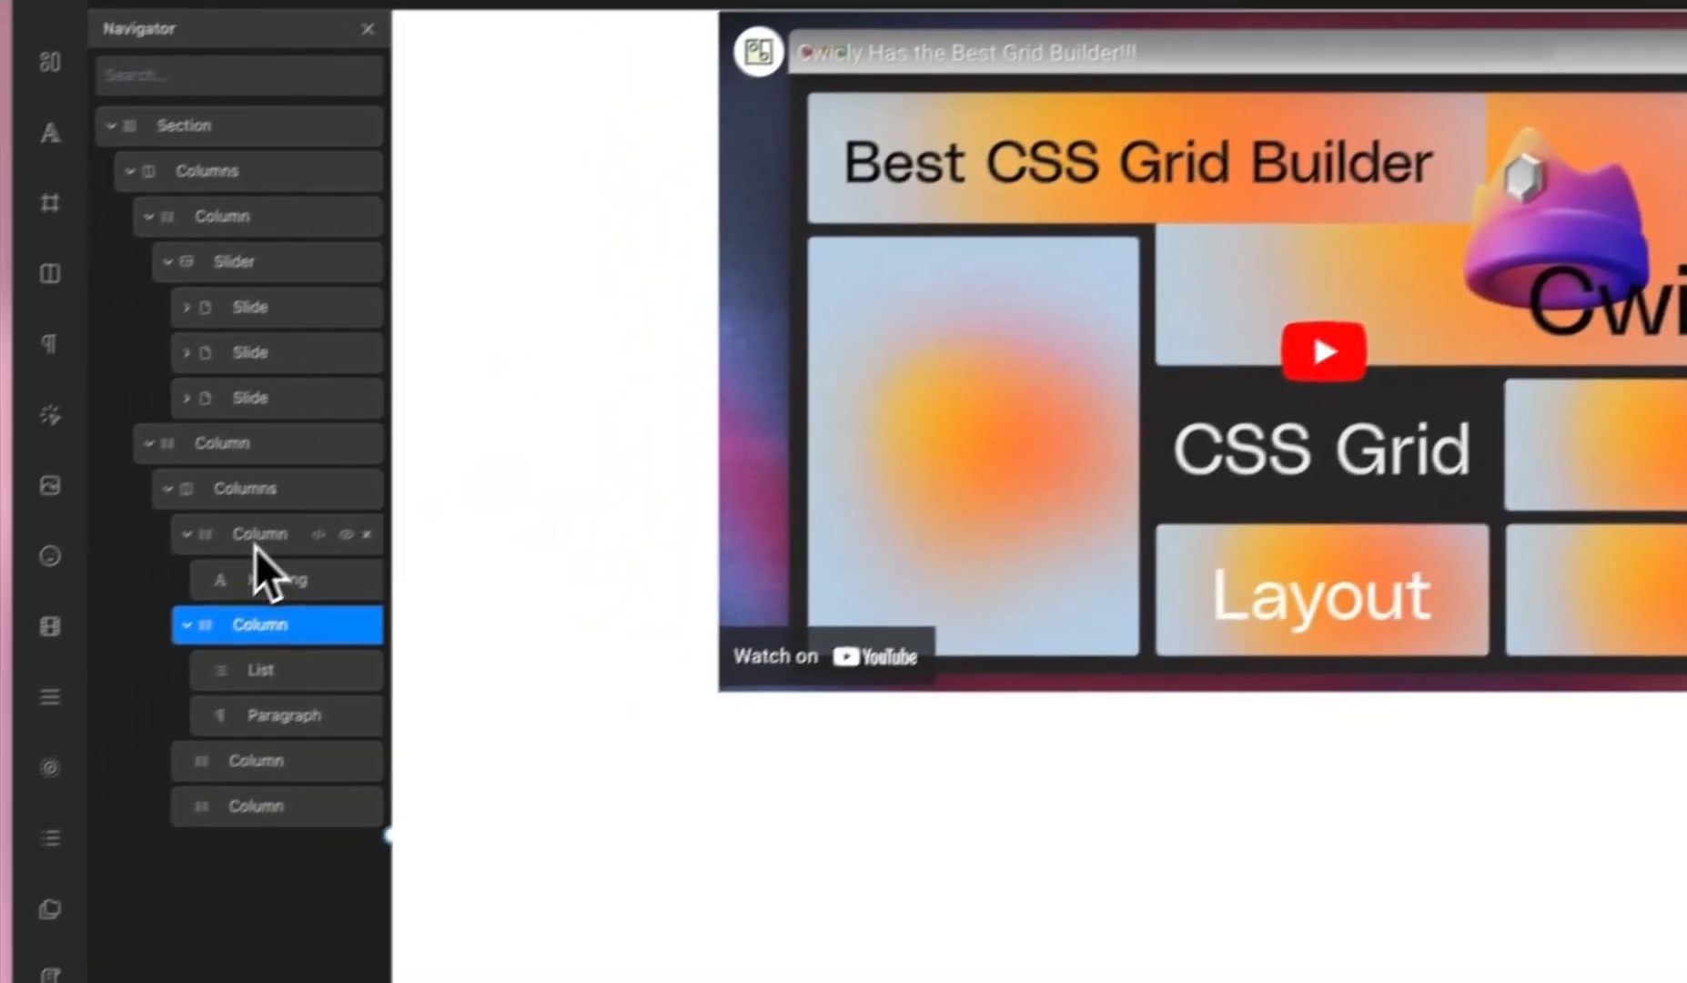
{"action": "left_click", "coordinate": [254, 540]}
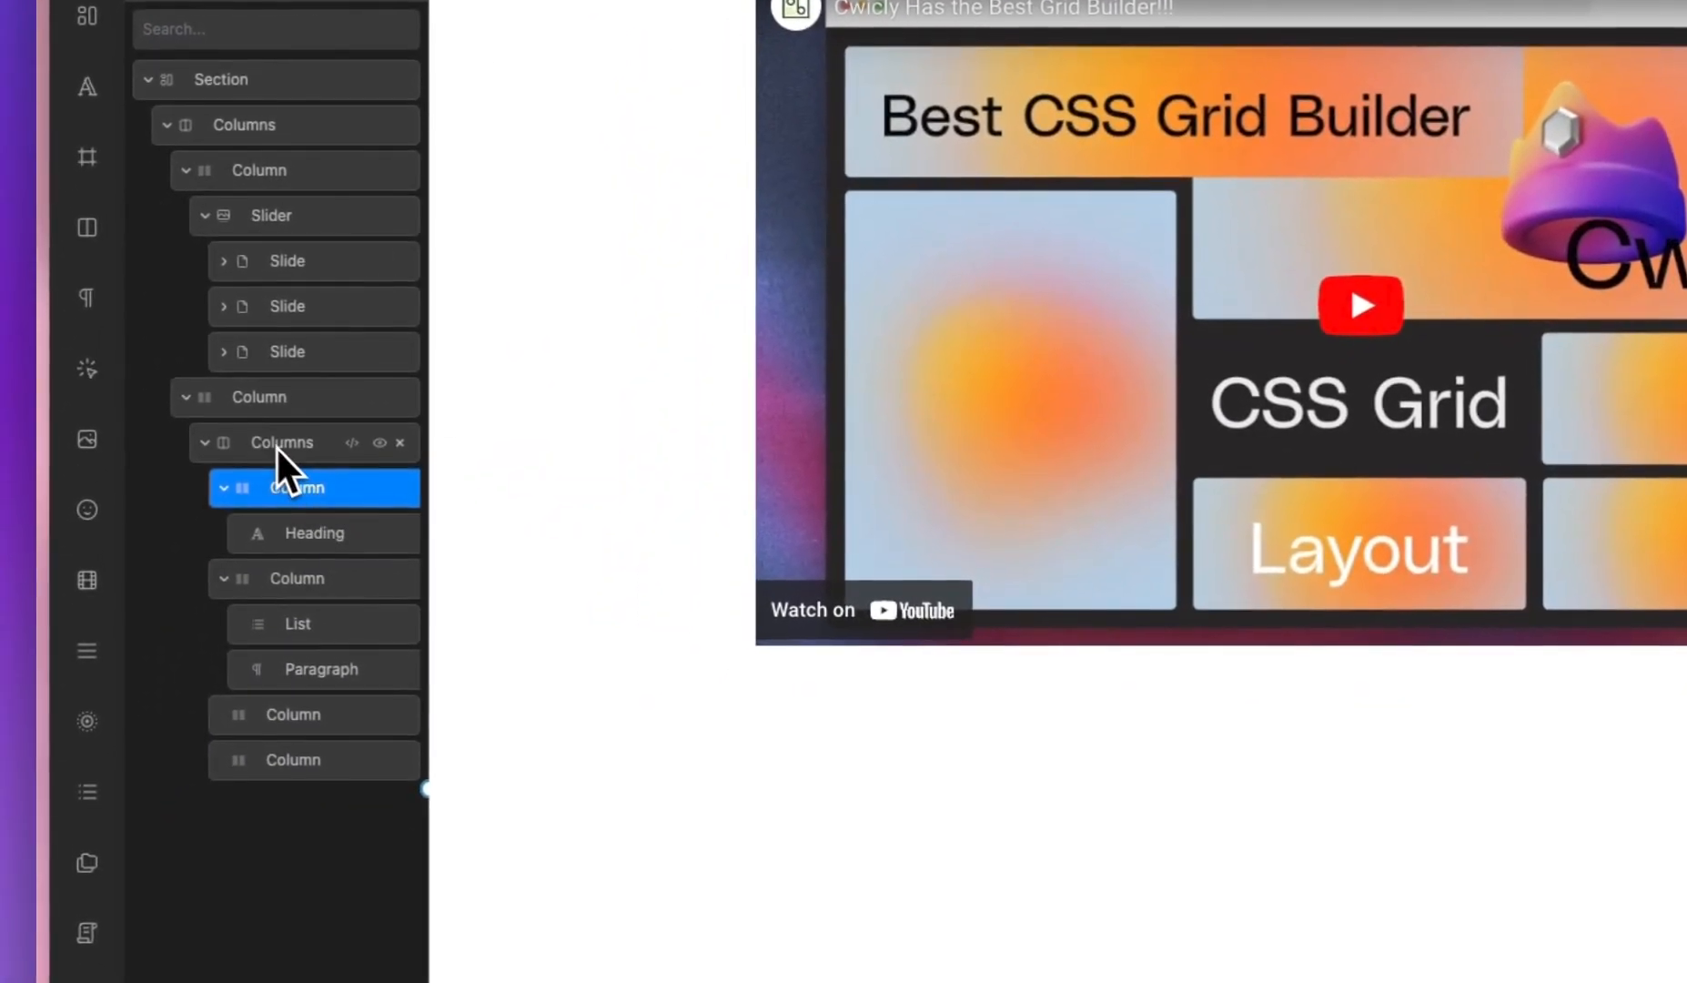
{"action": "left_click", "coordinate": [240, 491]}
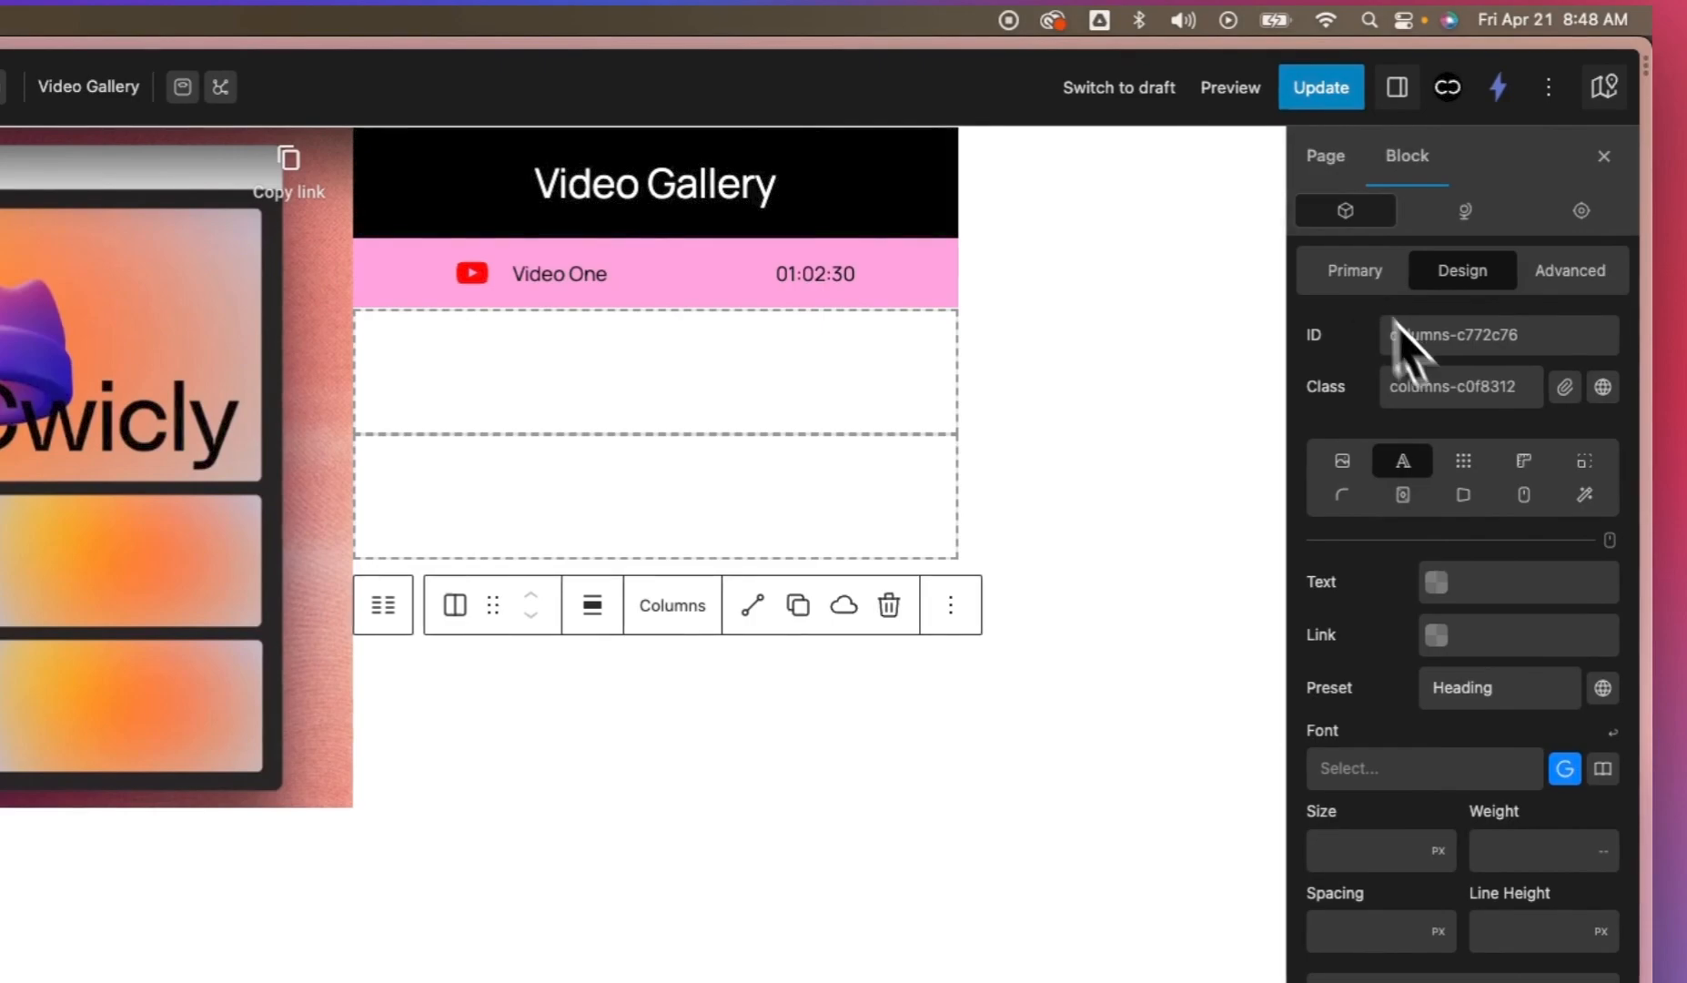
{"action": "left_click", "coordinate": [1355, 270]}
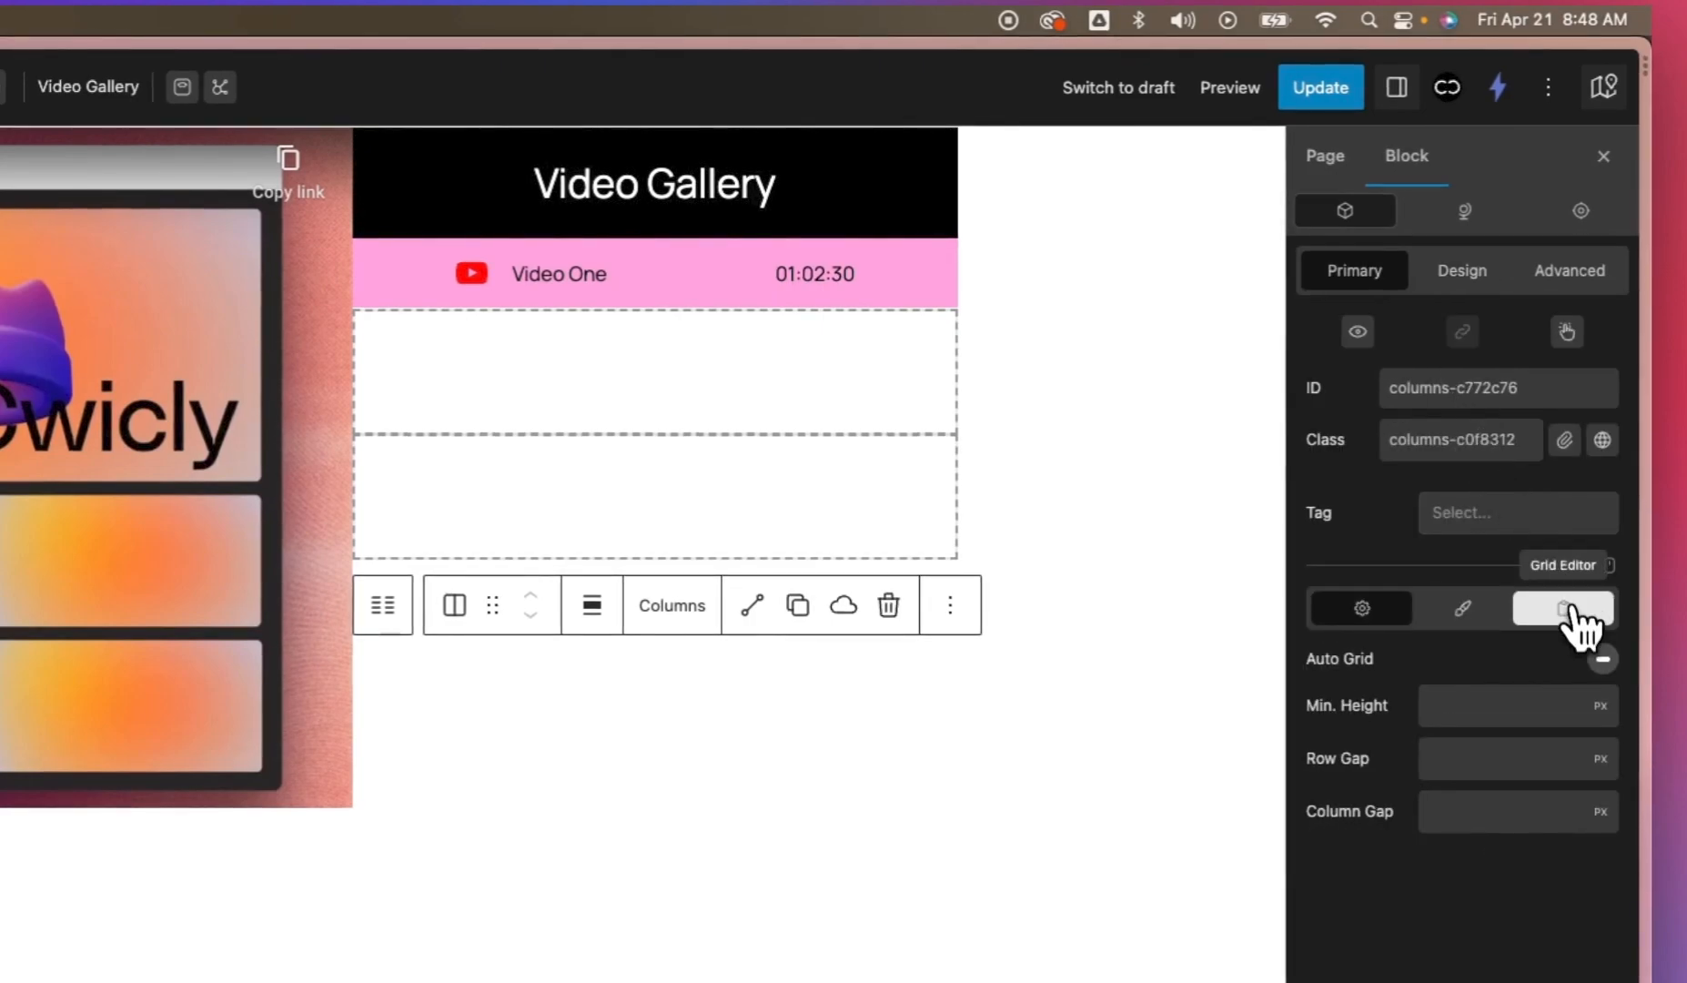
{"action": "left_click", "coordinate": [1566, 605]}
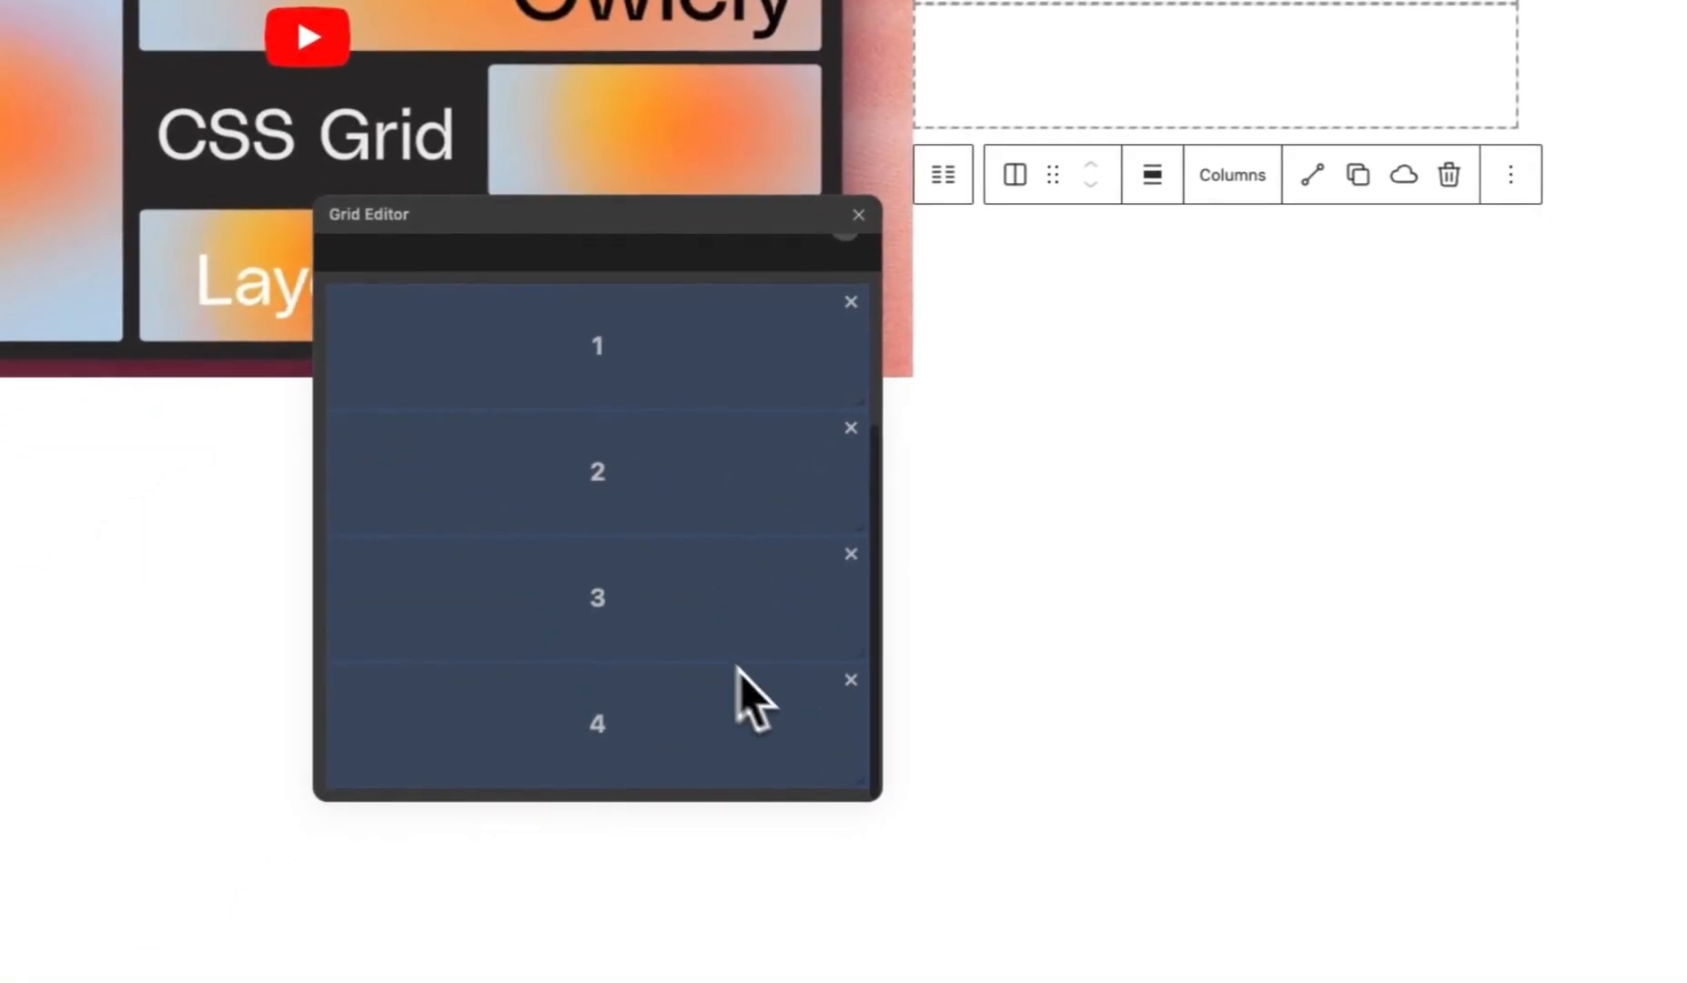
{"action": "left_click", "coordinate": [851, 679]}
{"action": "left_click", "coordinate": [740, 599]}
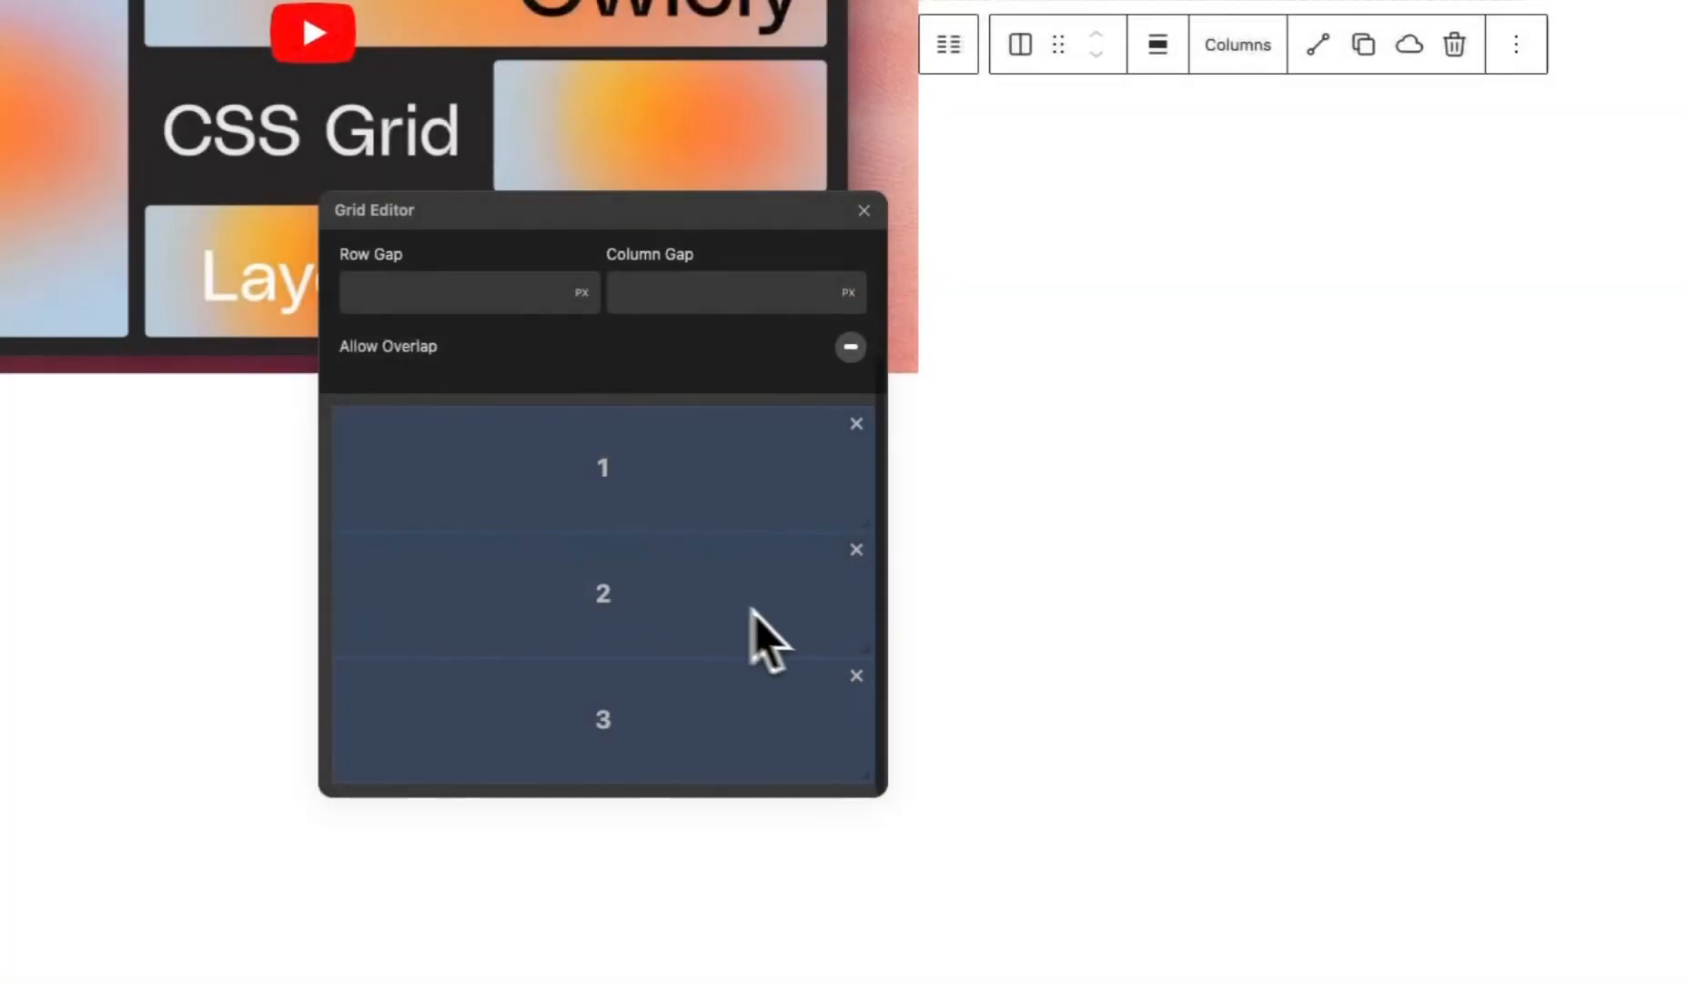
{"action": "left_click", "coordinate": [856, 675]}
{"action": "left_click", "coordinate": [694, 589]}
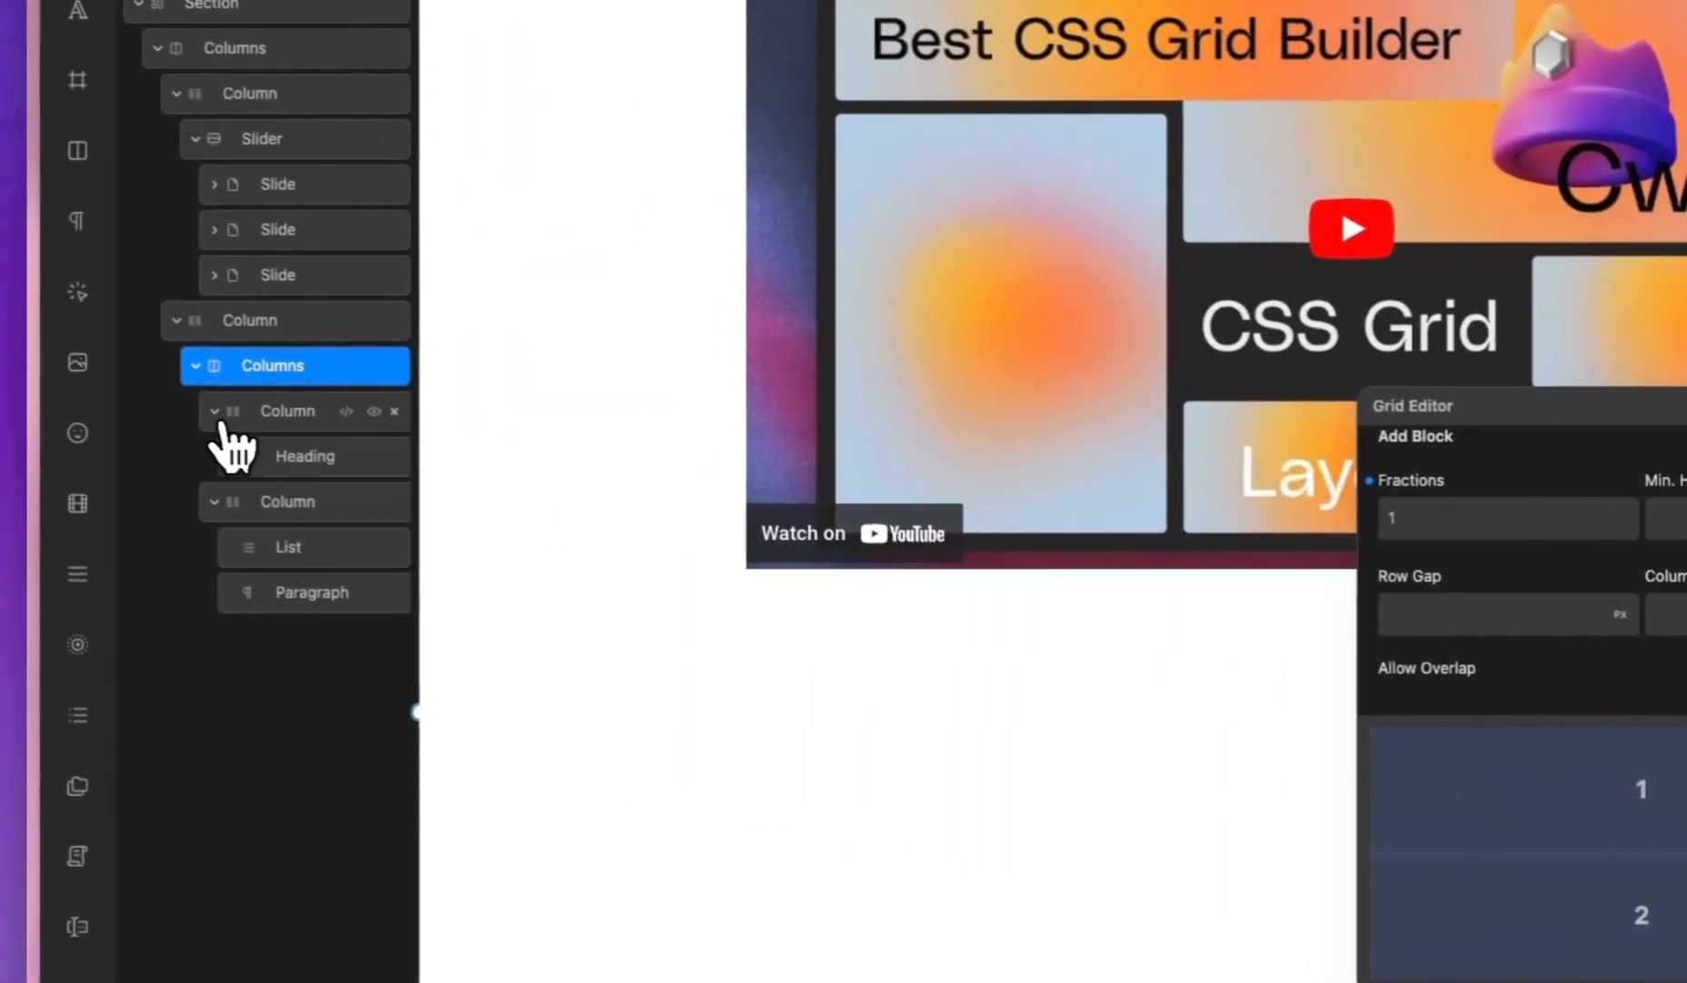
Step: Collapse the two remaining playlist columns in the Navigator and copy the "Video One" column
{"action": "left_click", "coordinate": [214, 411]}
{"action": "left_click", "coordinate": [214, 456]}
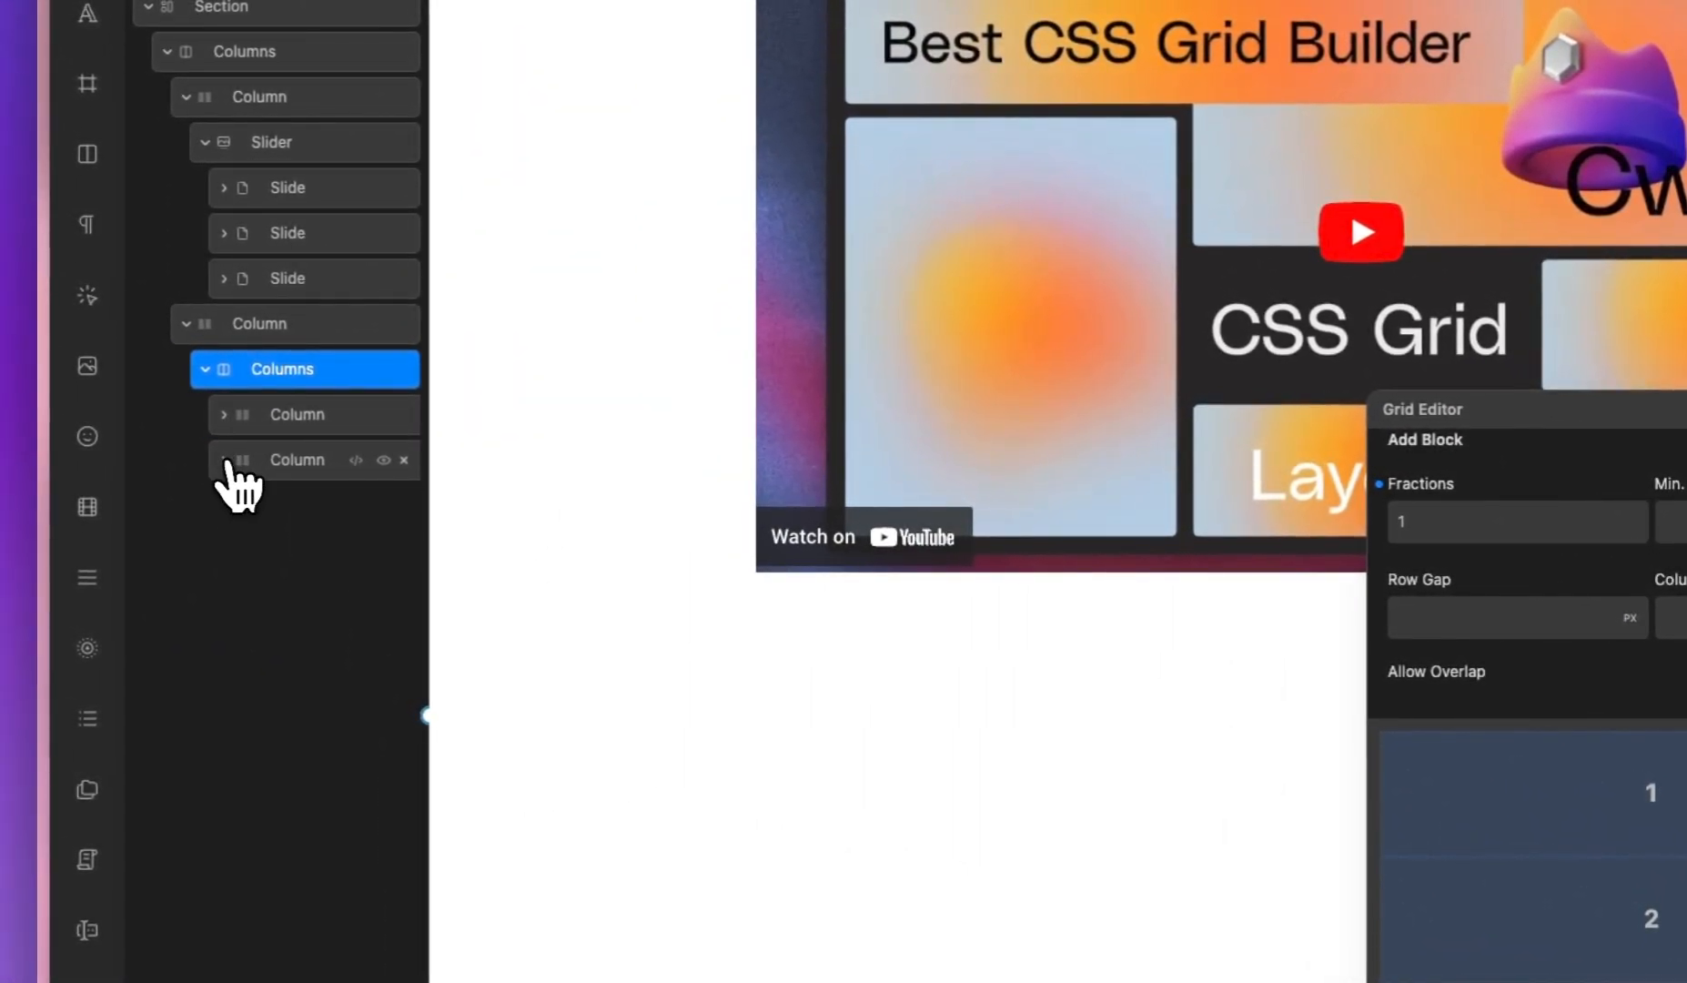
{"action": "left_click", "coordinate": [291, 460]}
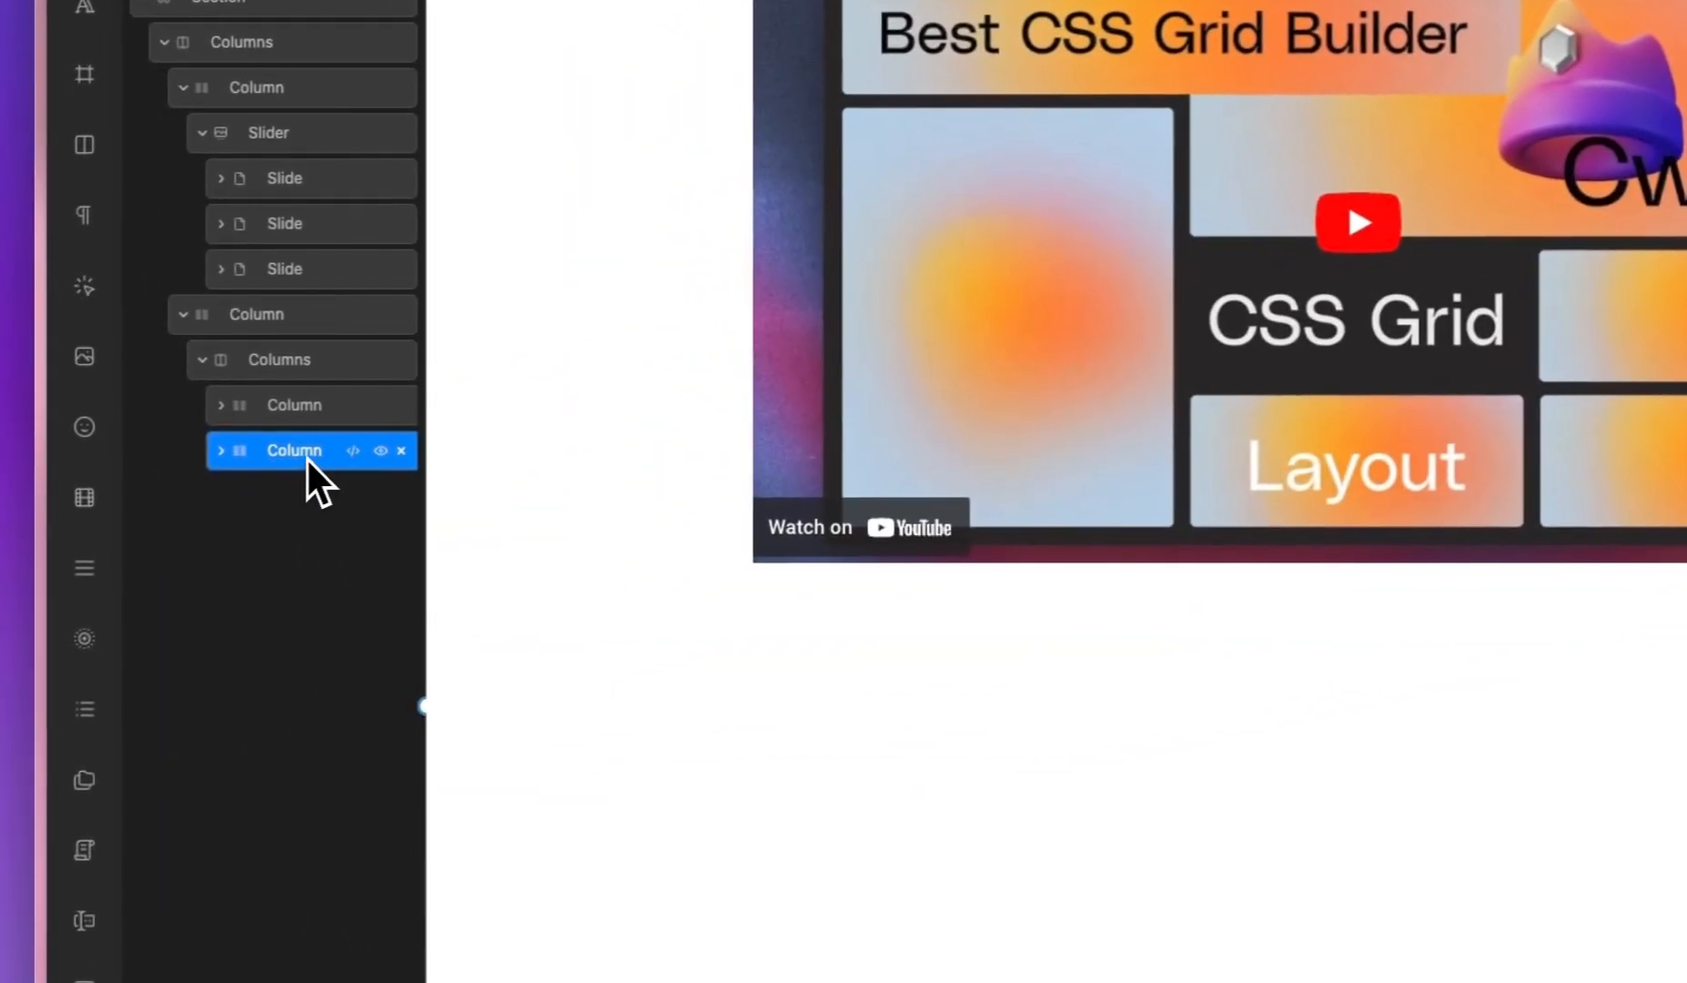
{"action": "right_click", "coordinate": [307, 460]}
{"action": "left_click", "coordinate": [355, 474]}
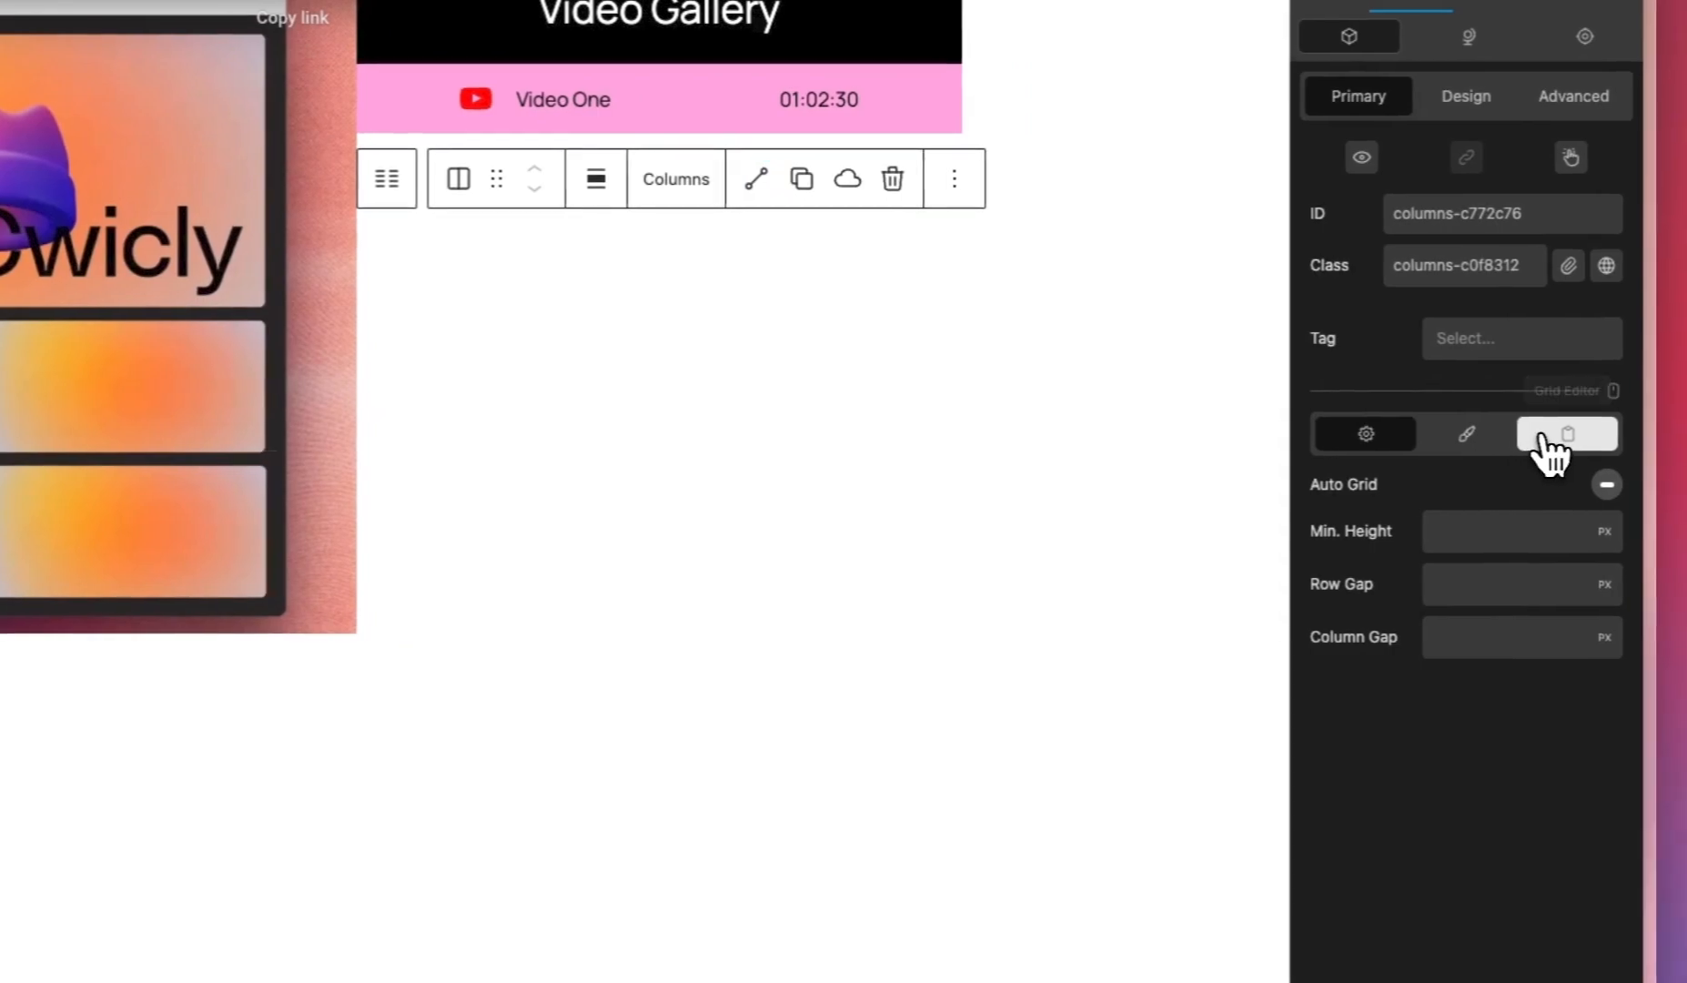
Step: Add two empty blocks below the "Video One" row using the Grid Editor
{"action": "left_click", "coordinate": [1599, 441]}
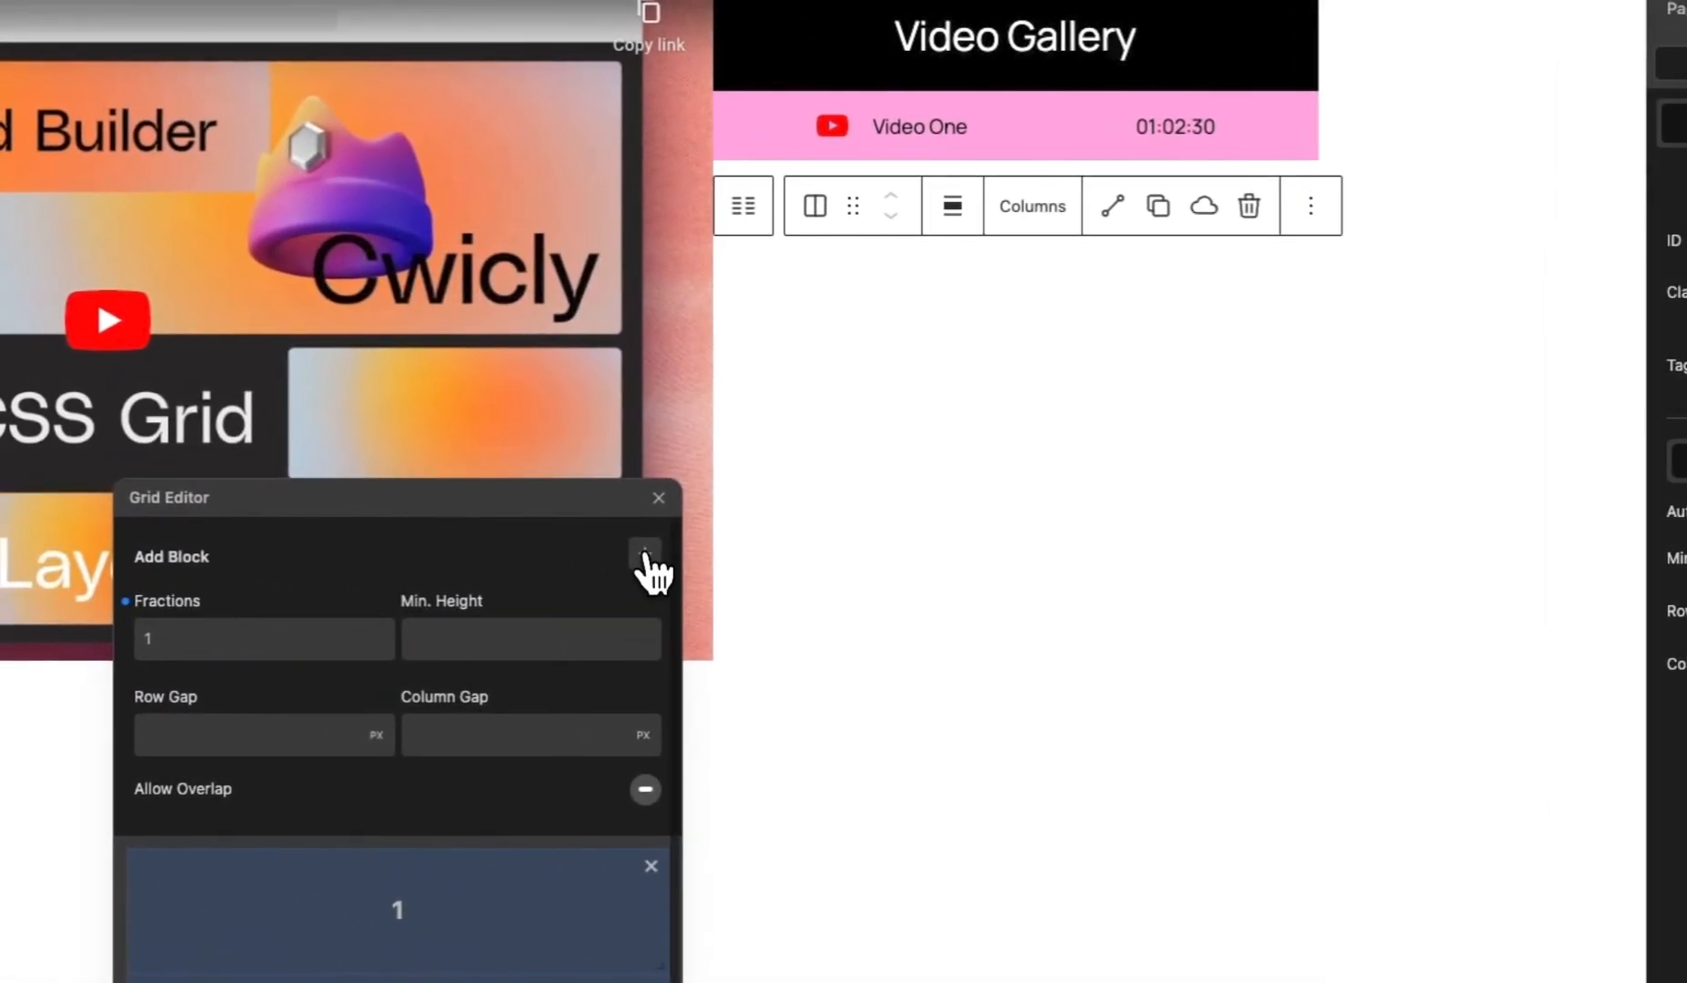
{"action": "left_click", "coordinate": [646, 555]}
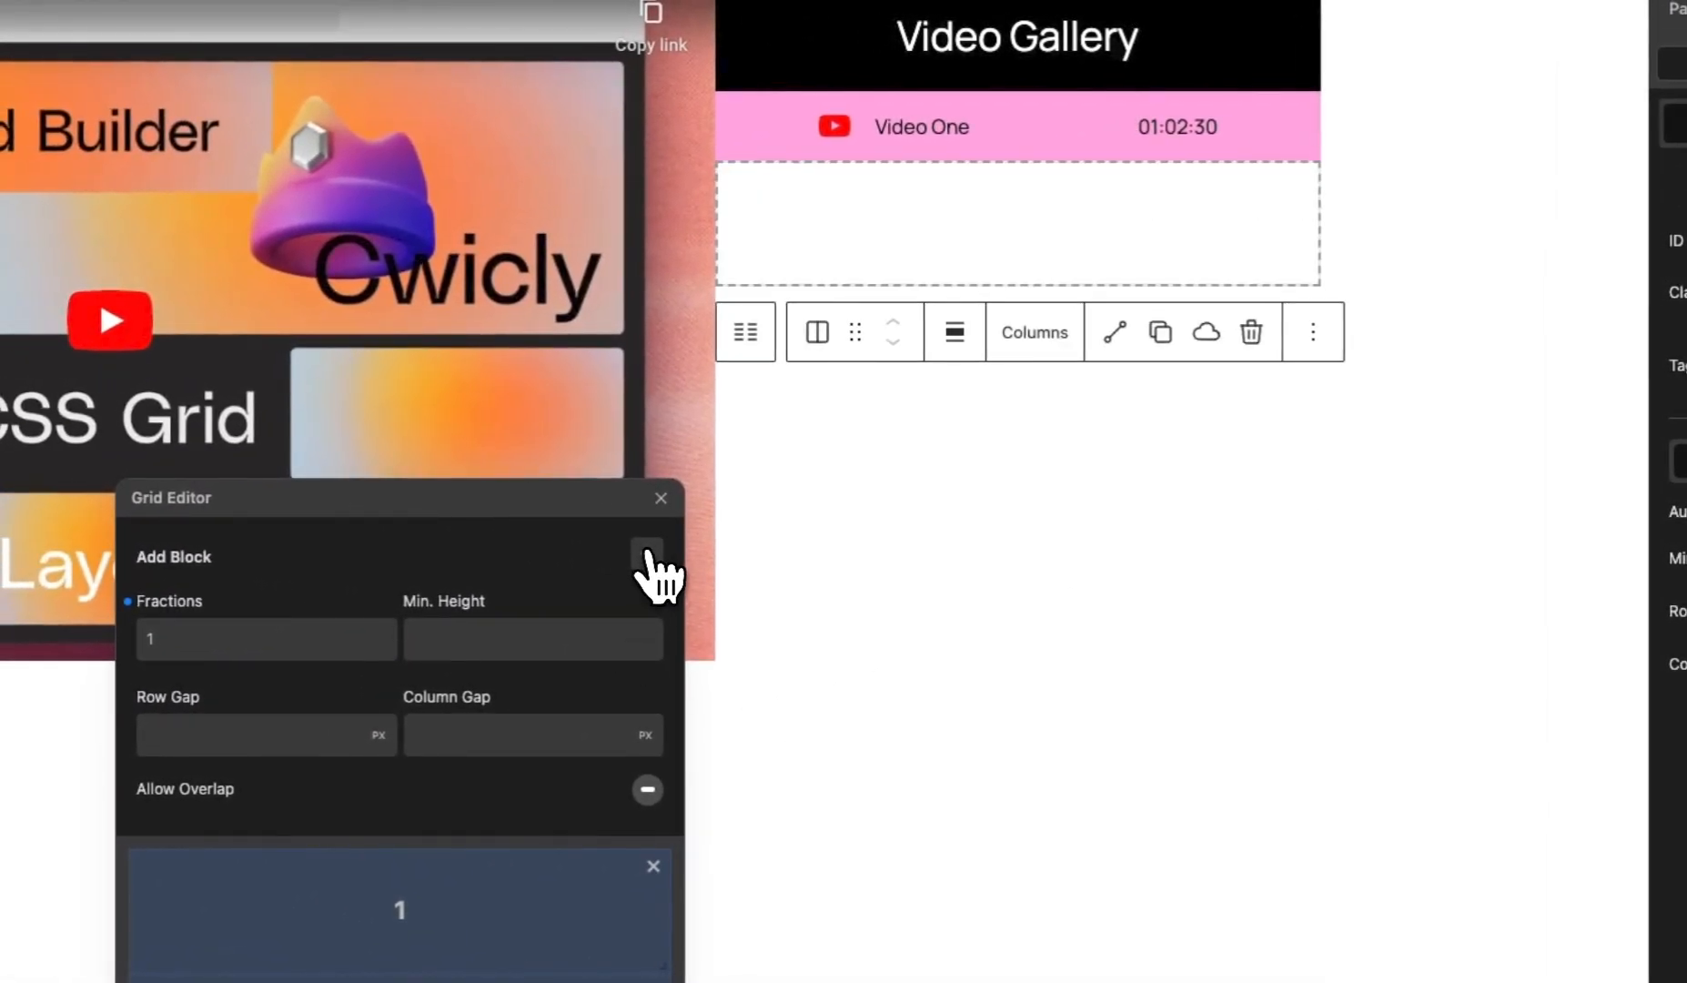
{"action": "left_click", "coordinate": [646, 555]}
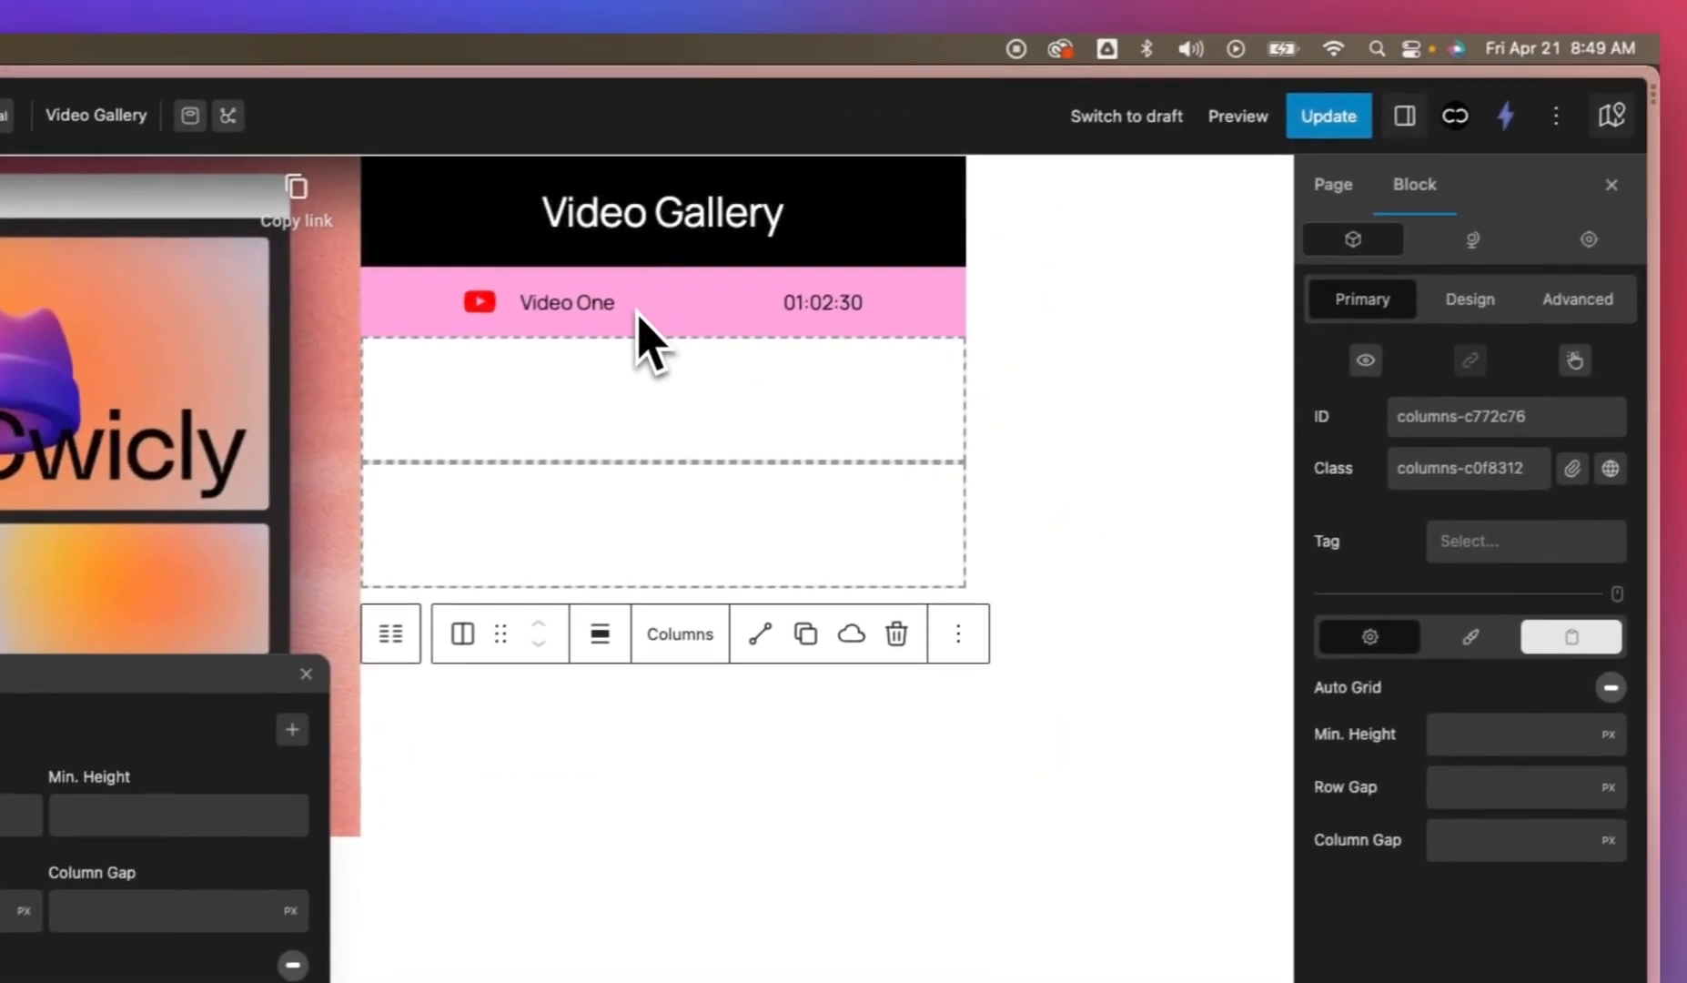
Step: Set linked padding of 15 px on all sides of both empty columns below the "Video One" row
{"action": "left_click", "coordinate": [1043, 269]}
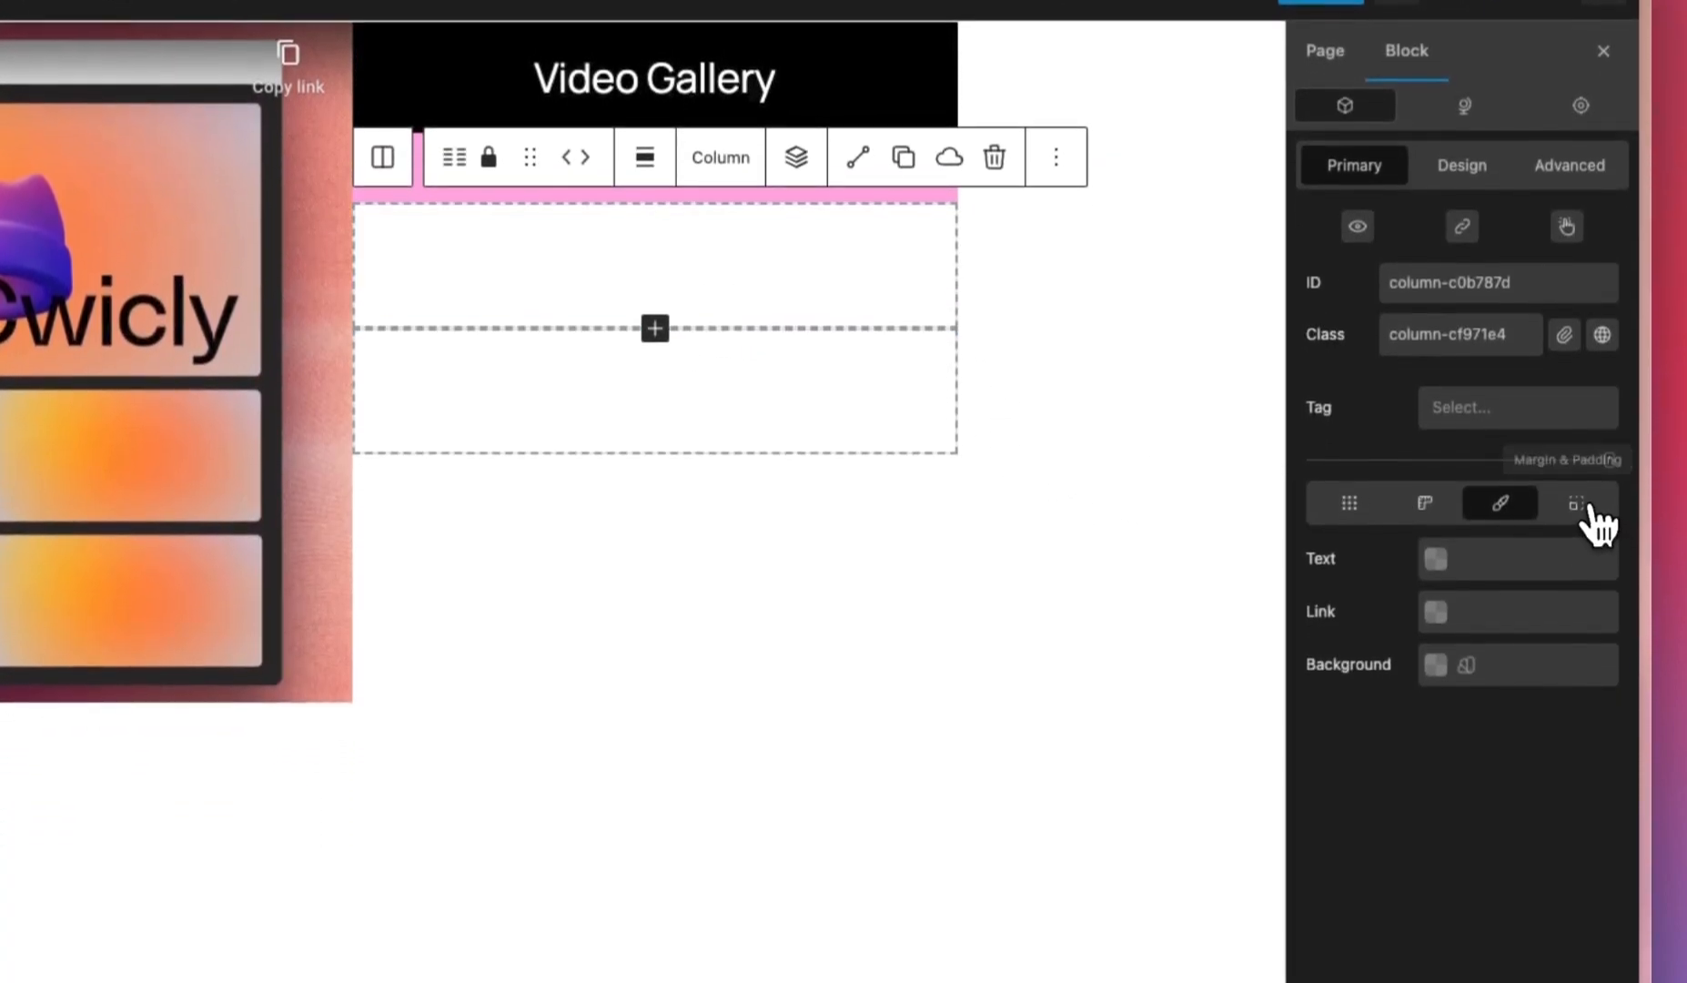
{"action": "left_click", "coordinate": [1576, 641]}
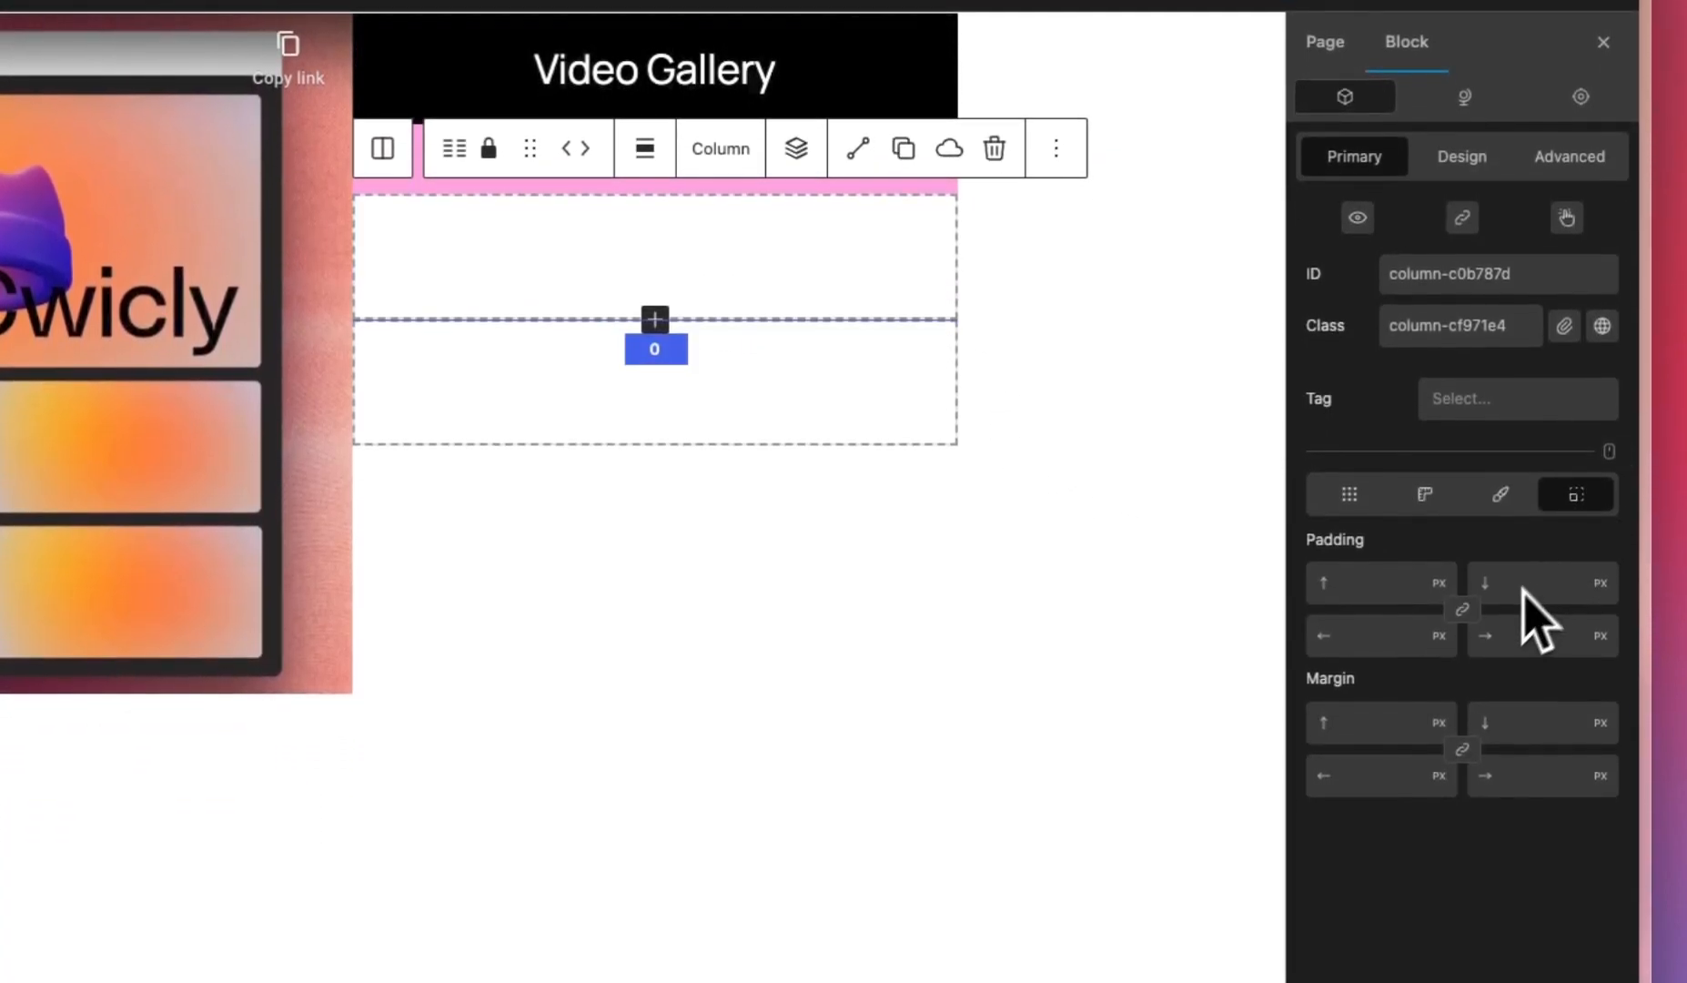
{"action": "left_click", "coordinate": [1462, 607]}
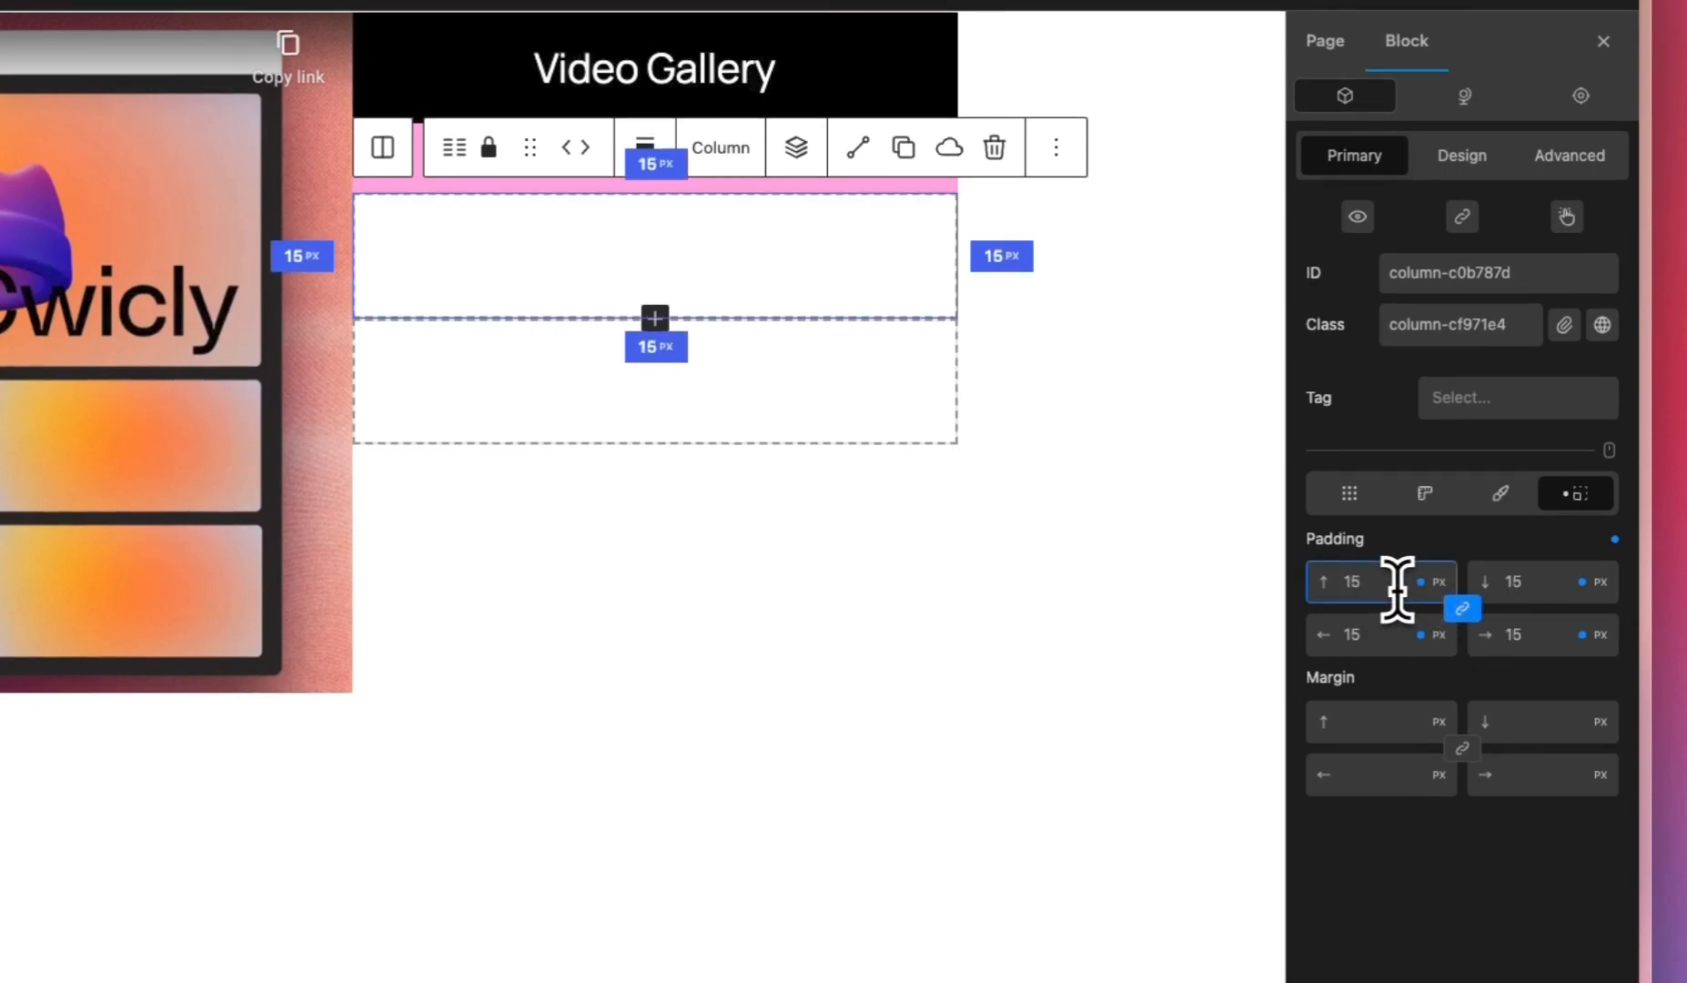
{"action": "left_click", "coordinate": [779, 407]}
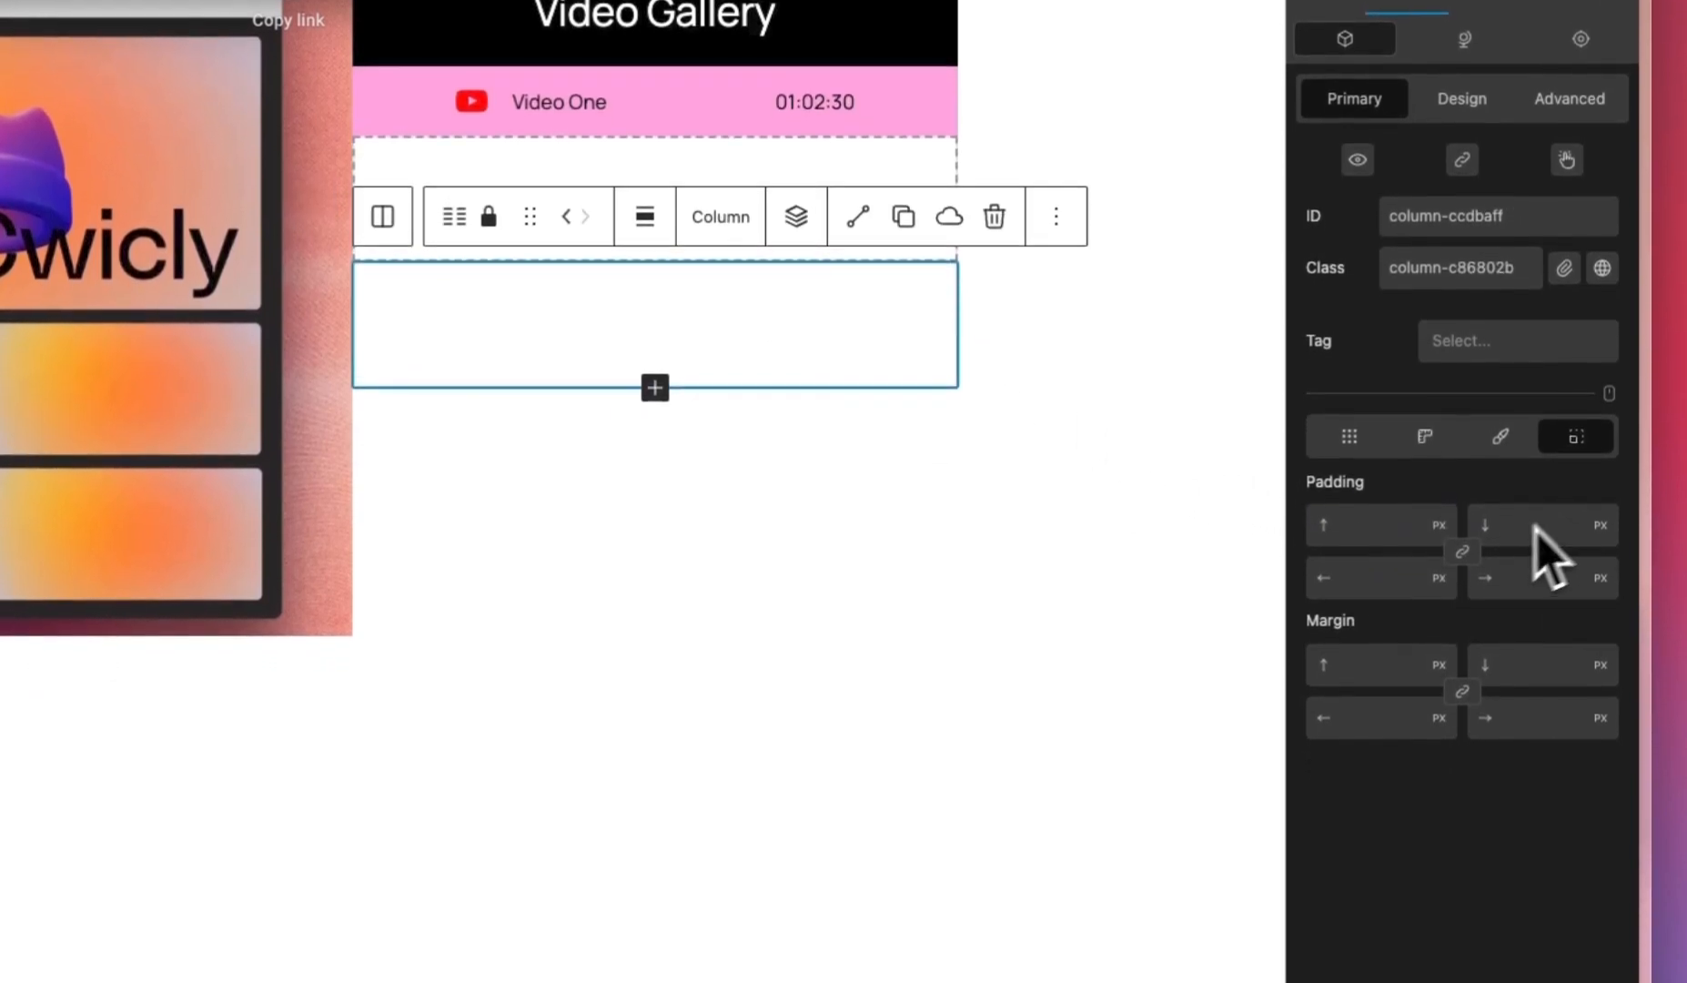
{"action": "left_click", "coordinate": [1462, 551]}
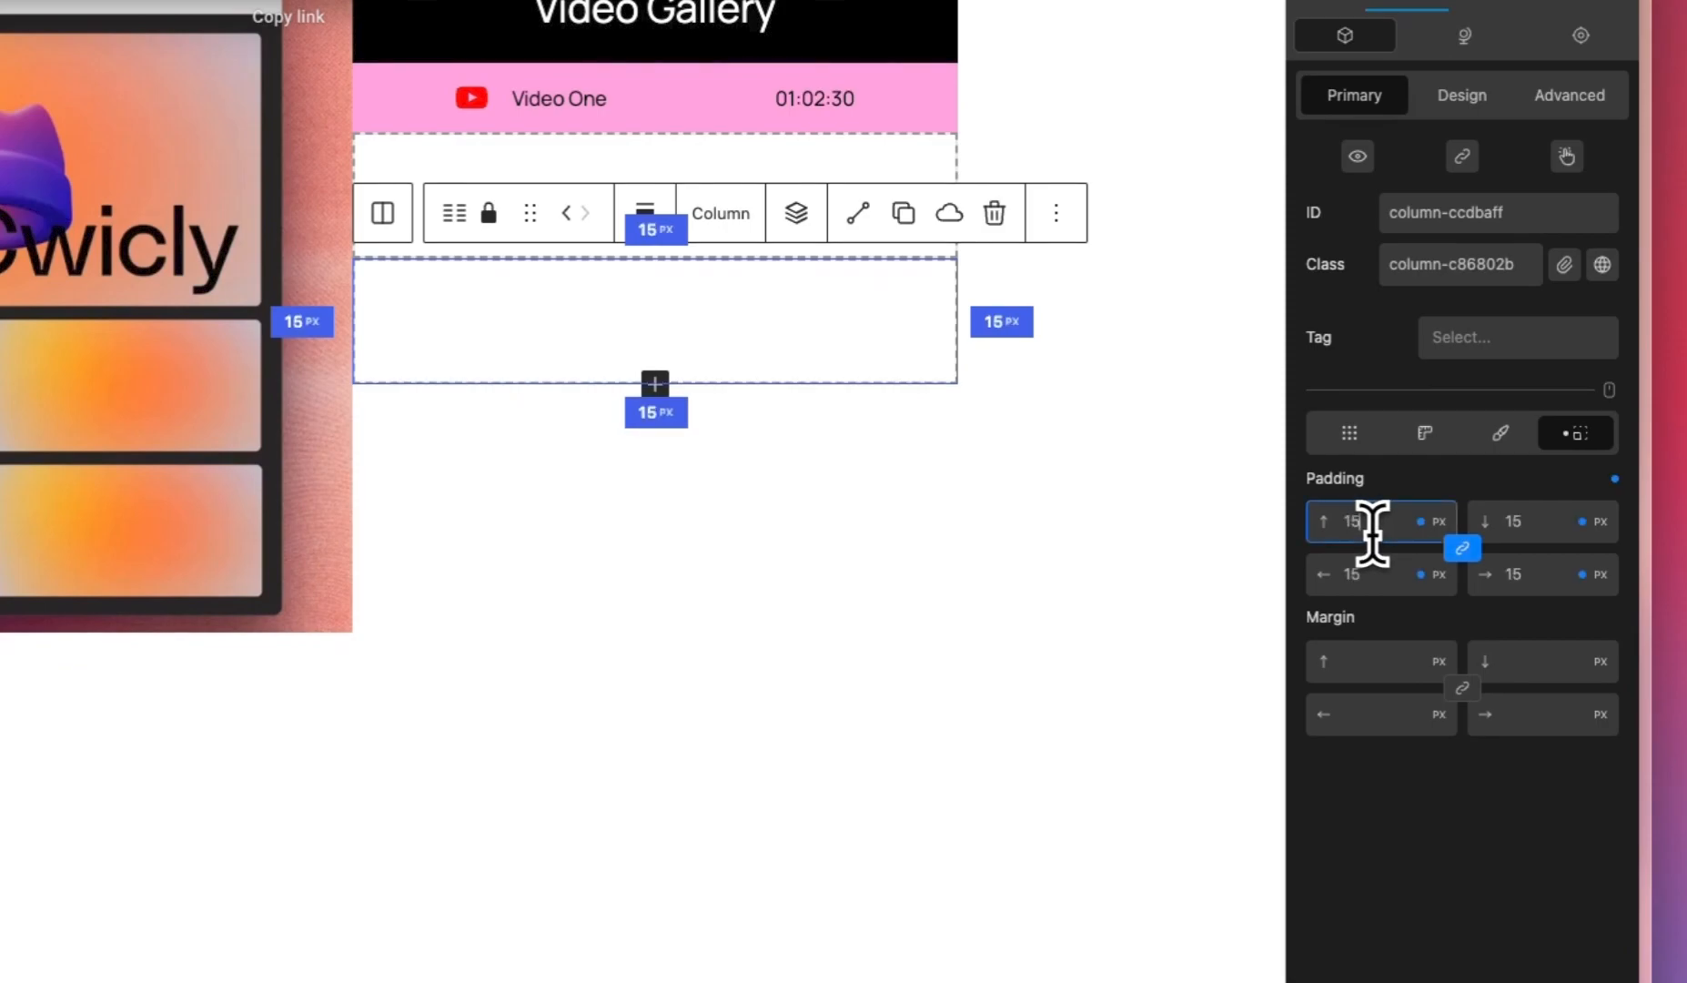
{"action": "left_click", "coordinate": [739, 503]}
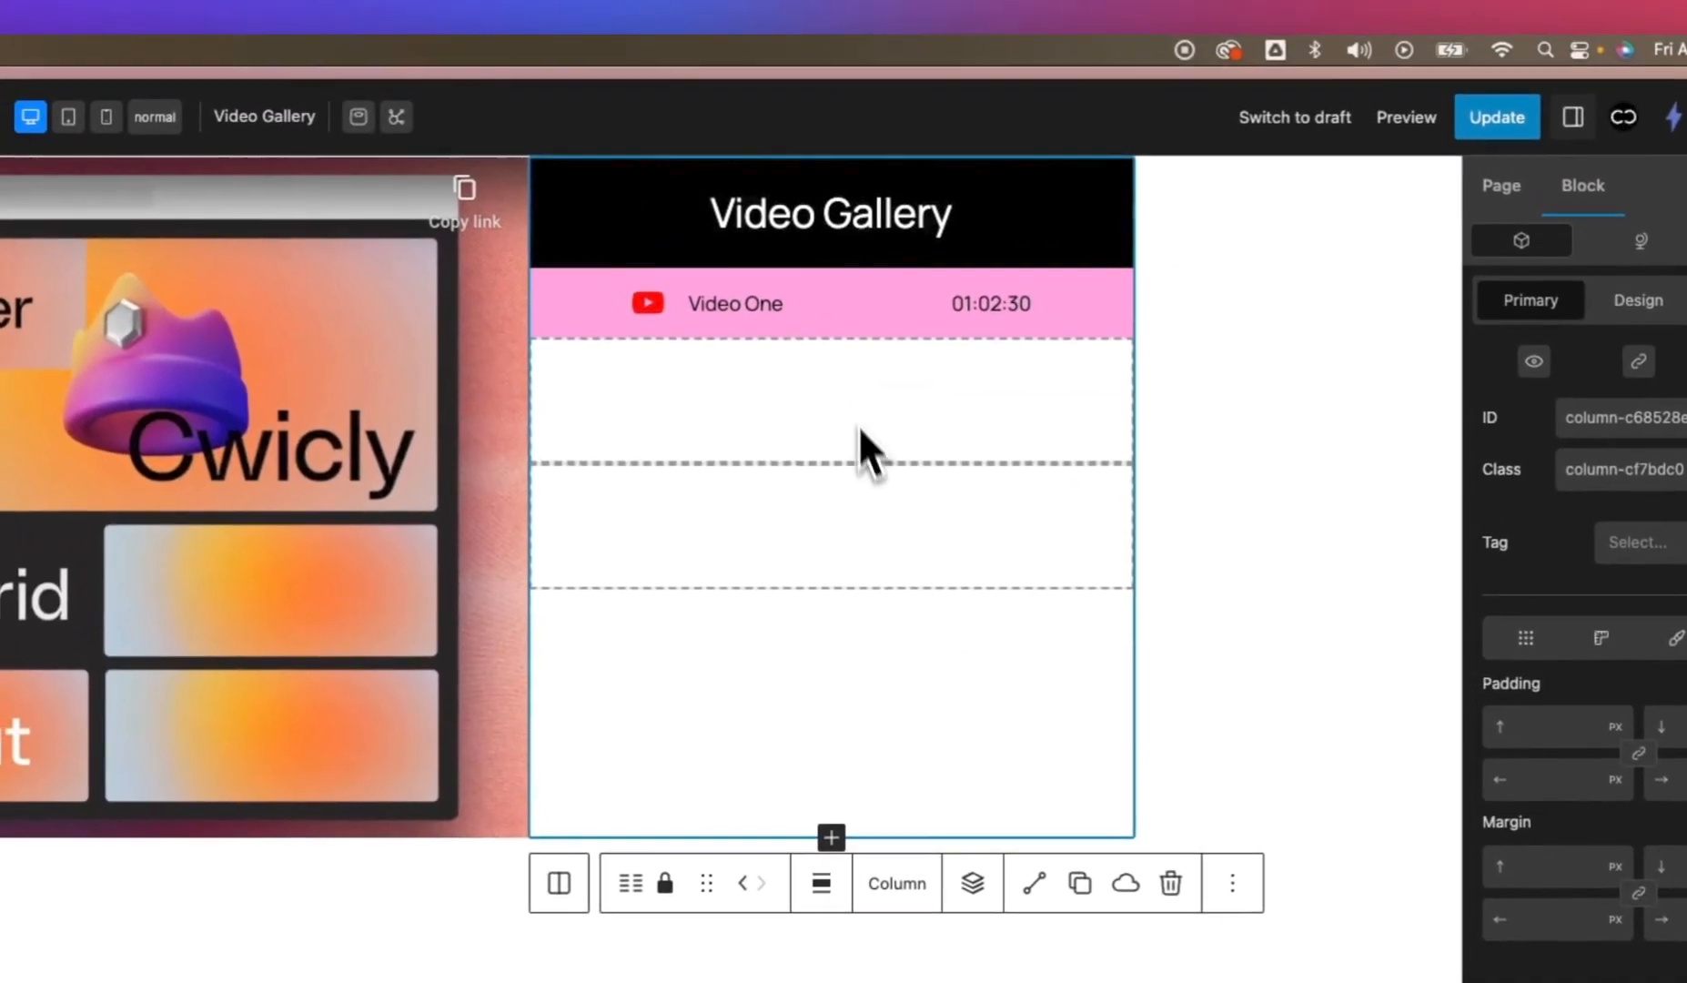
Step: Add a copy of the "Video One" list to the first empty column below it
{"action": "left_click", "coordinate": [858, 430]}
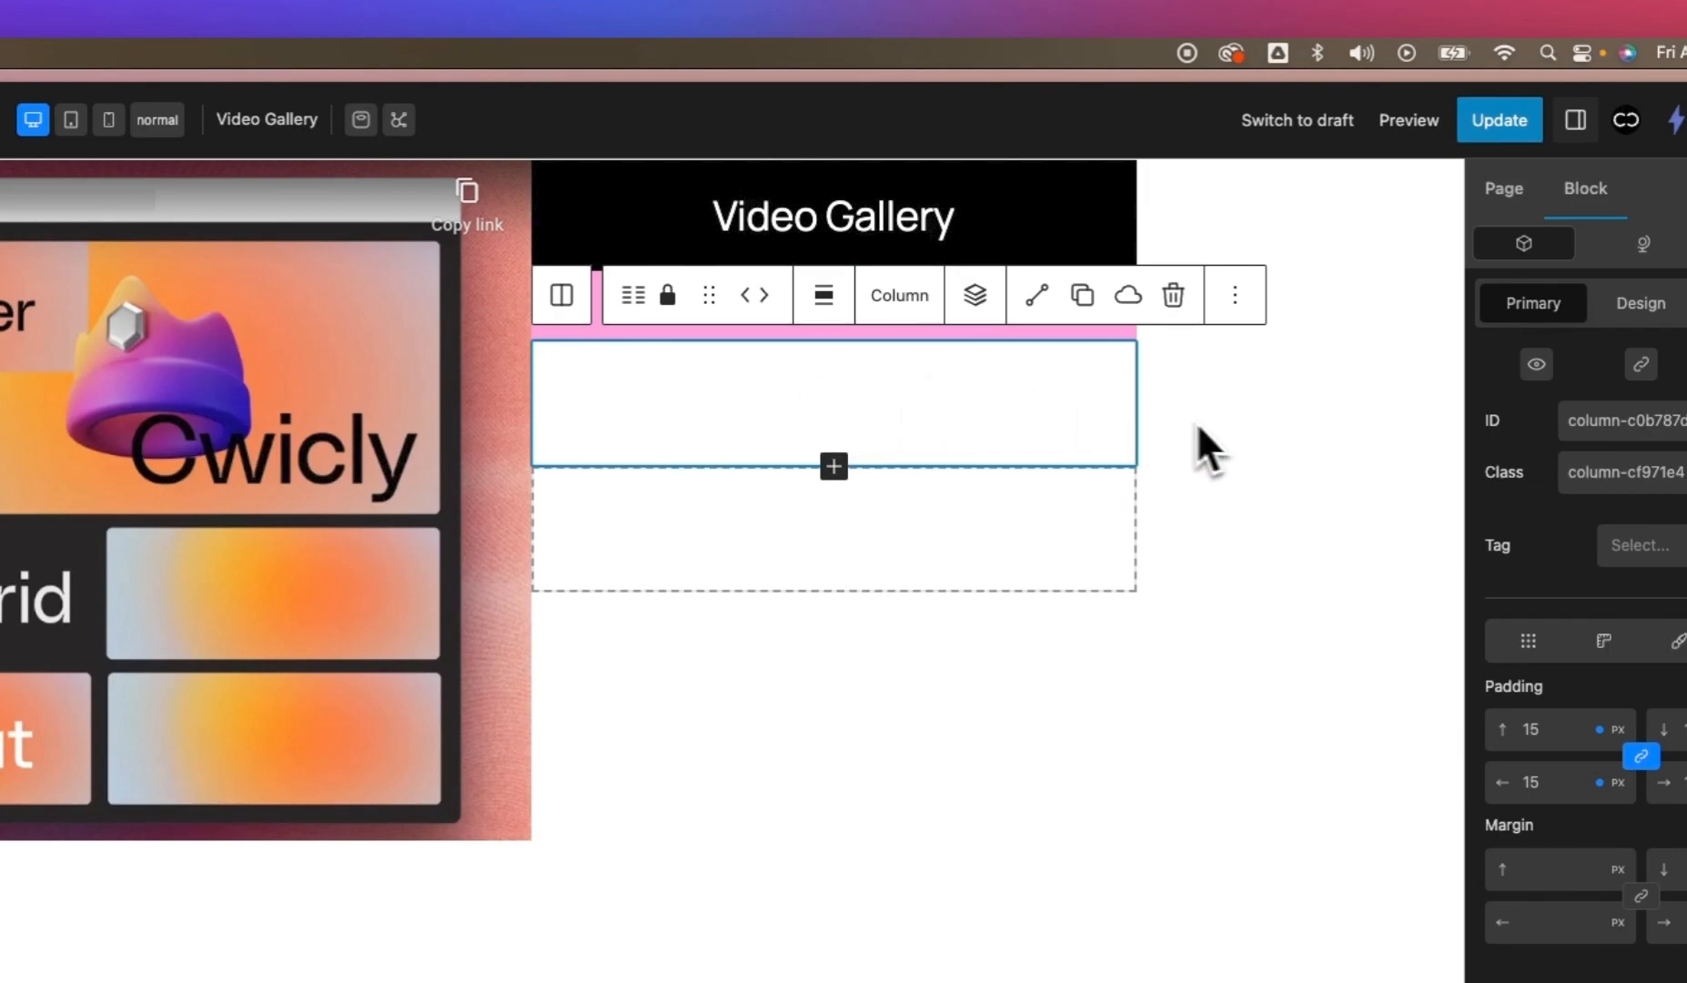
{"action": "left_click", "coordinate": [1205, 446]}
{"action": "left_click", "coordinate": [805, 344]}
{"action": "left_click", "coordinate": [753, 312]}
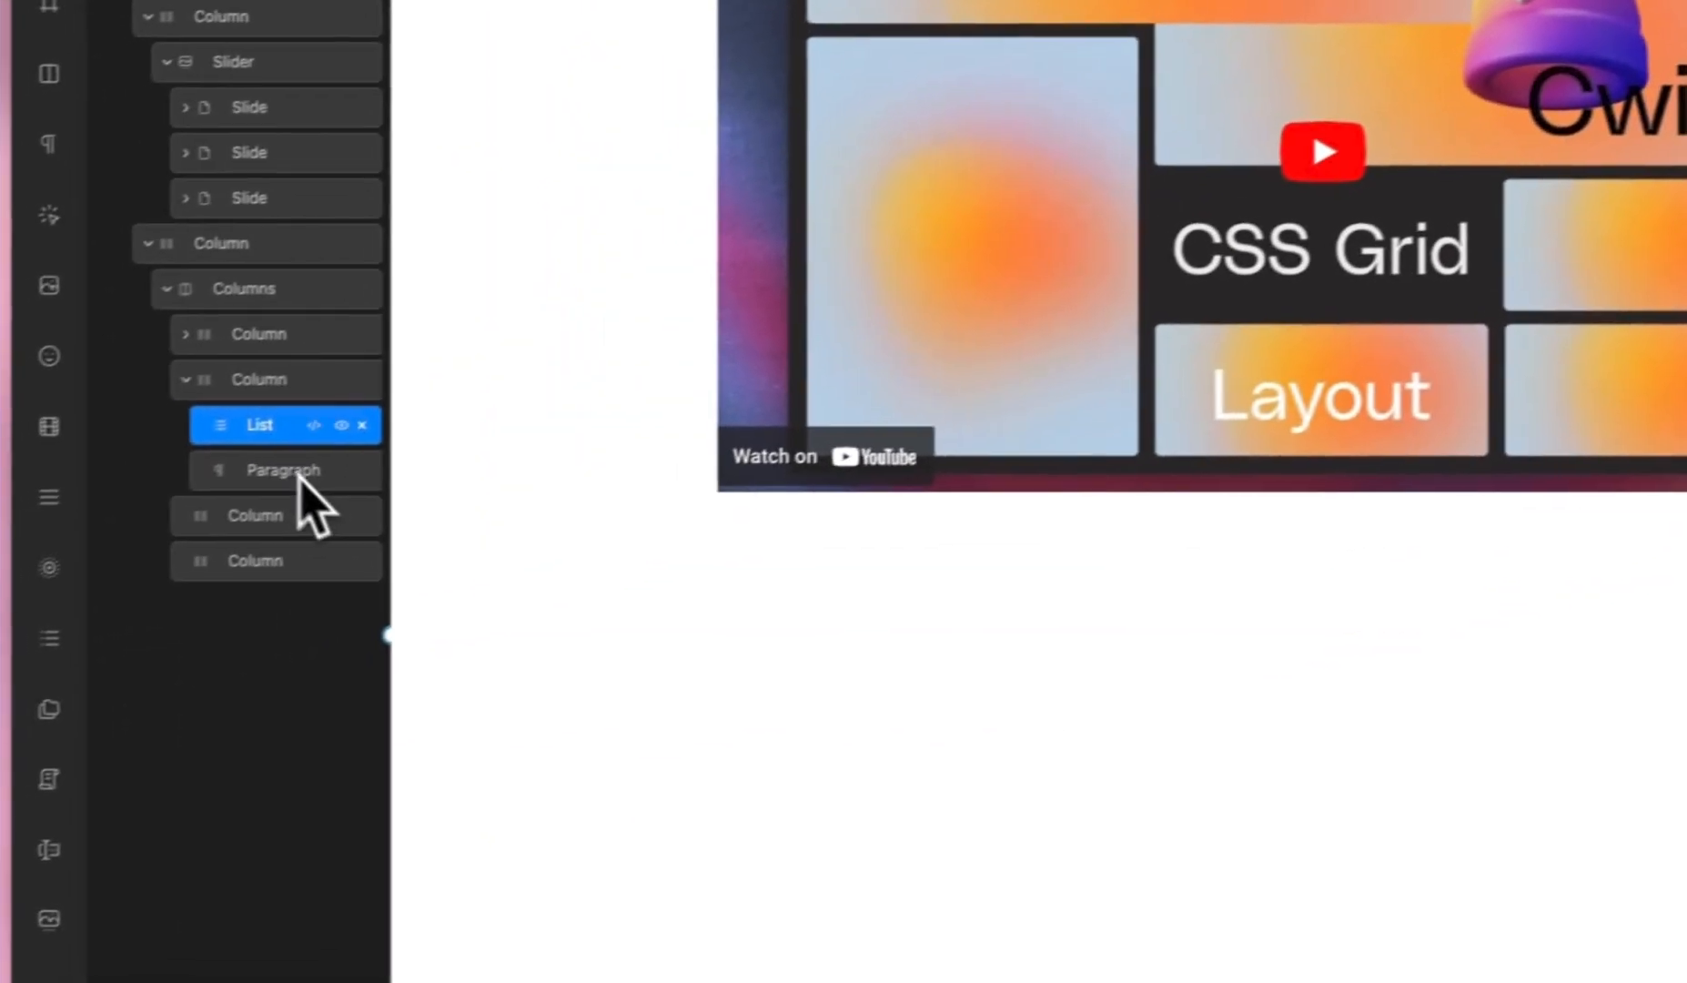
{"action": "right_click", "coordinate": [314, 420]}
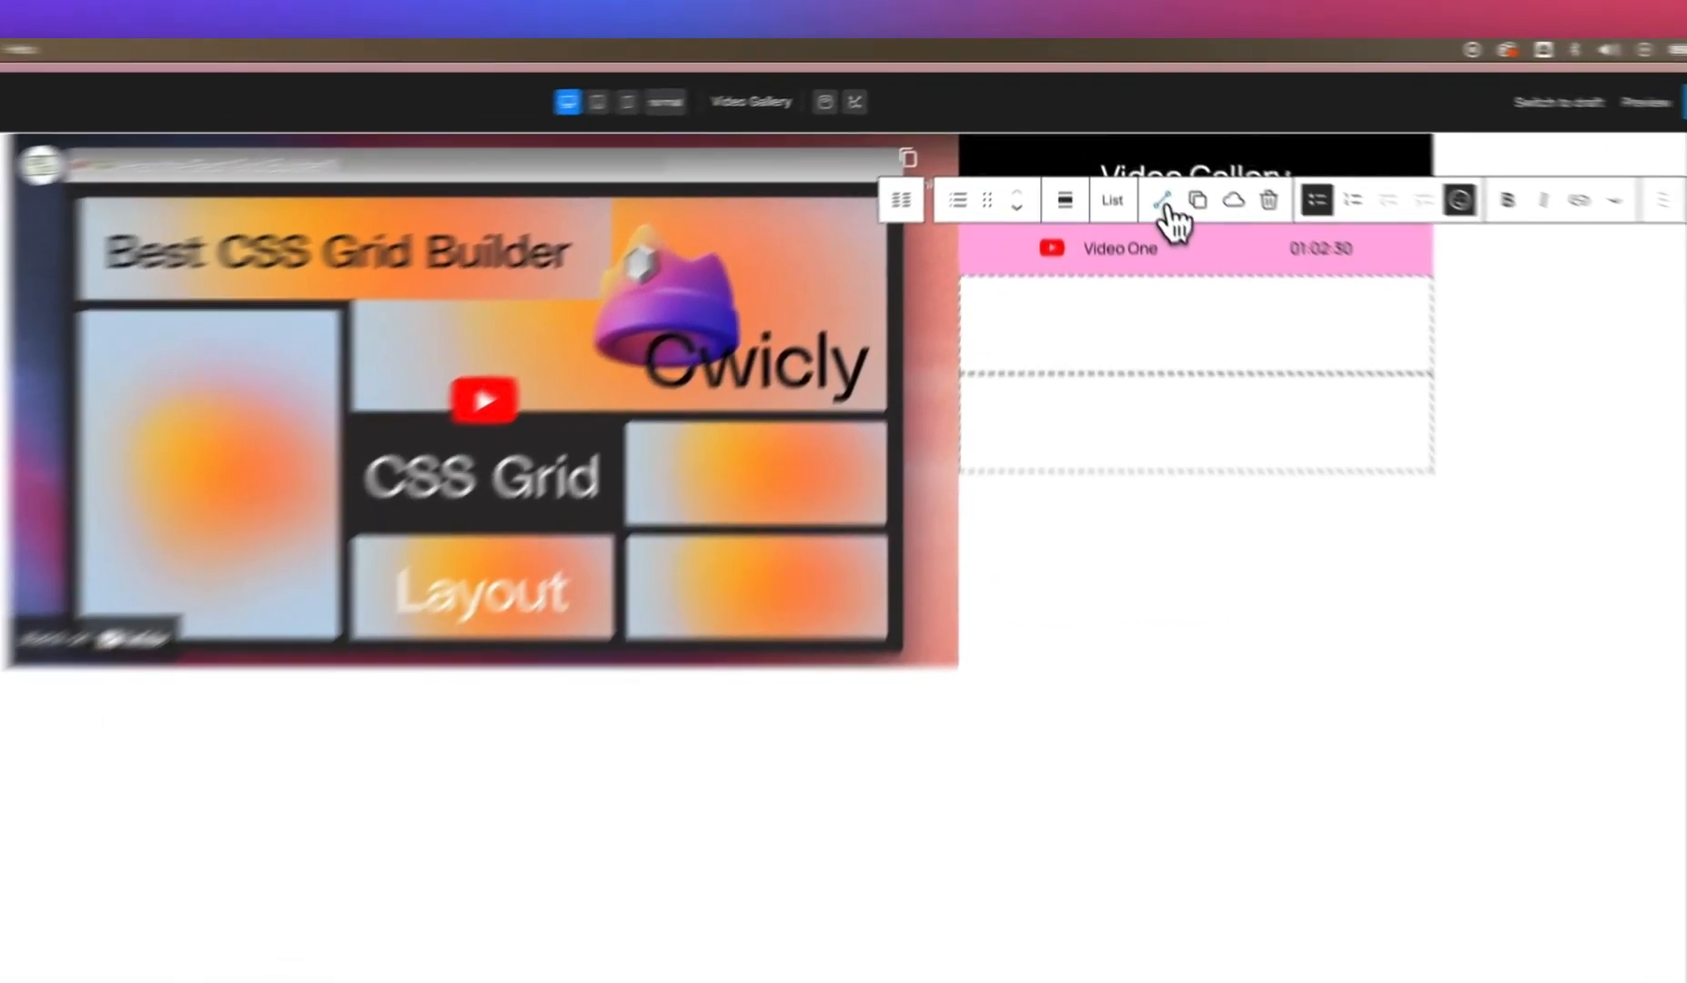
{"action": "left_click", "coordinate": [1132, 142]}
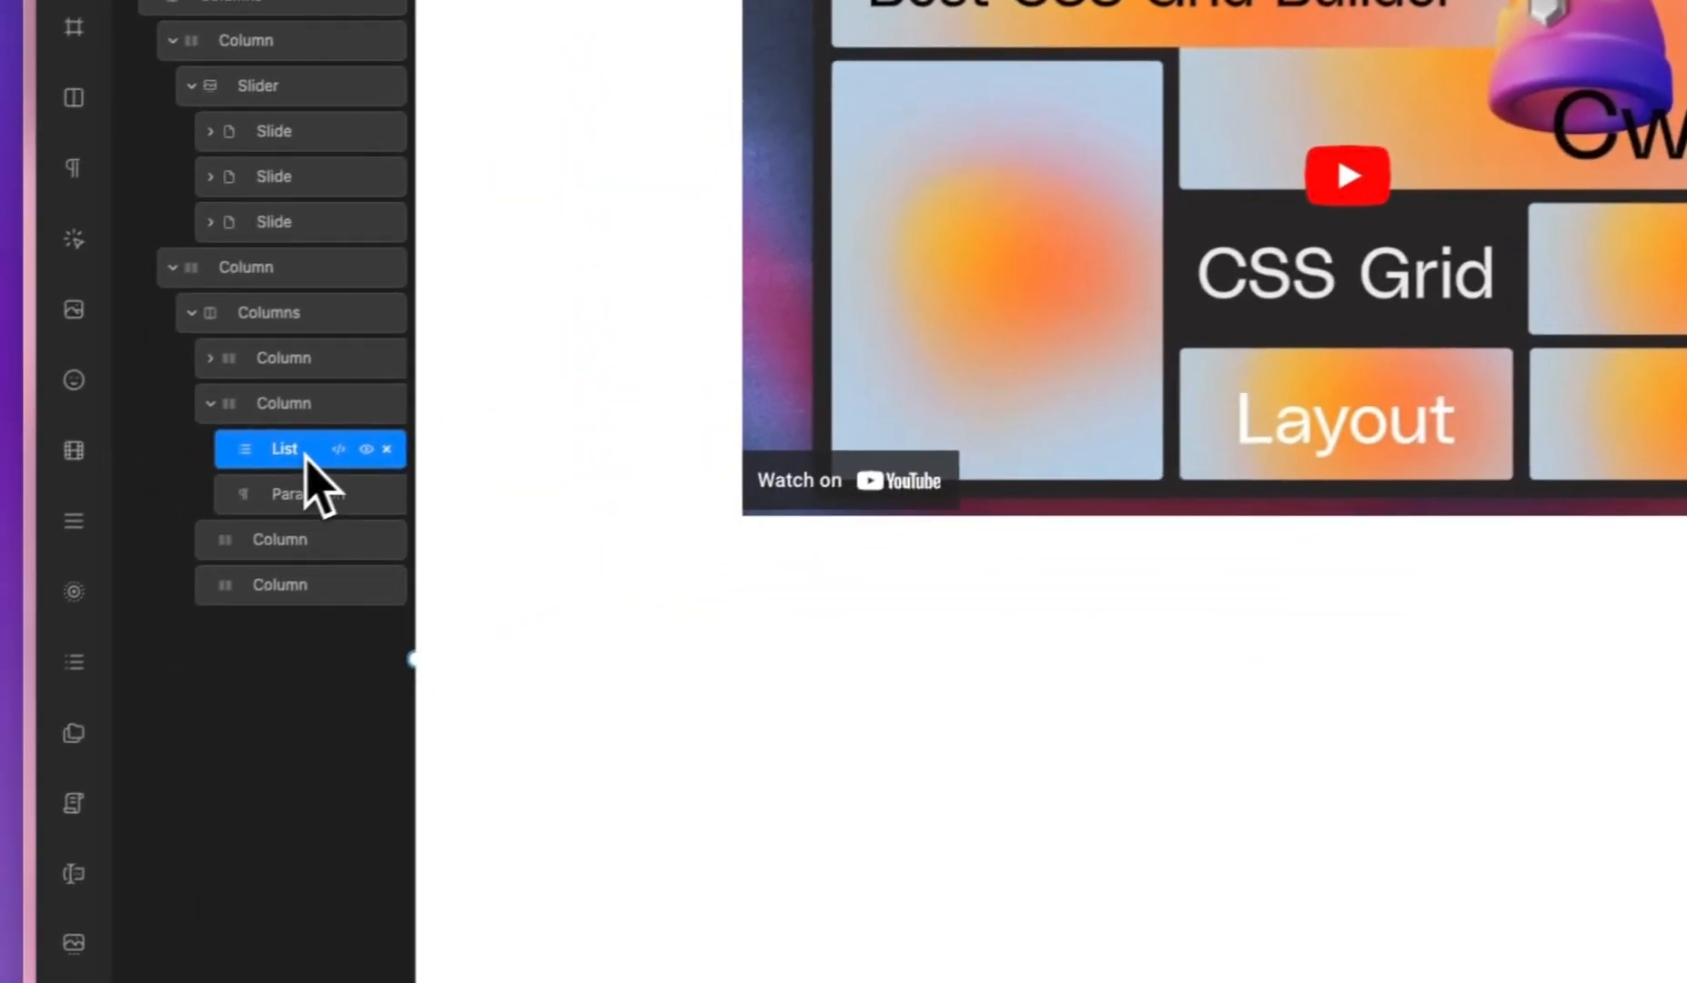
{"action": "right_click", "coordinate": [302, 453]}
{"action": "left_click", "coordinate": [356, 475]}
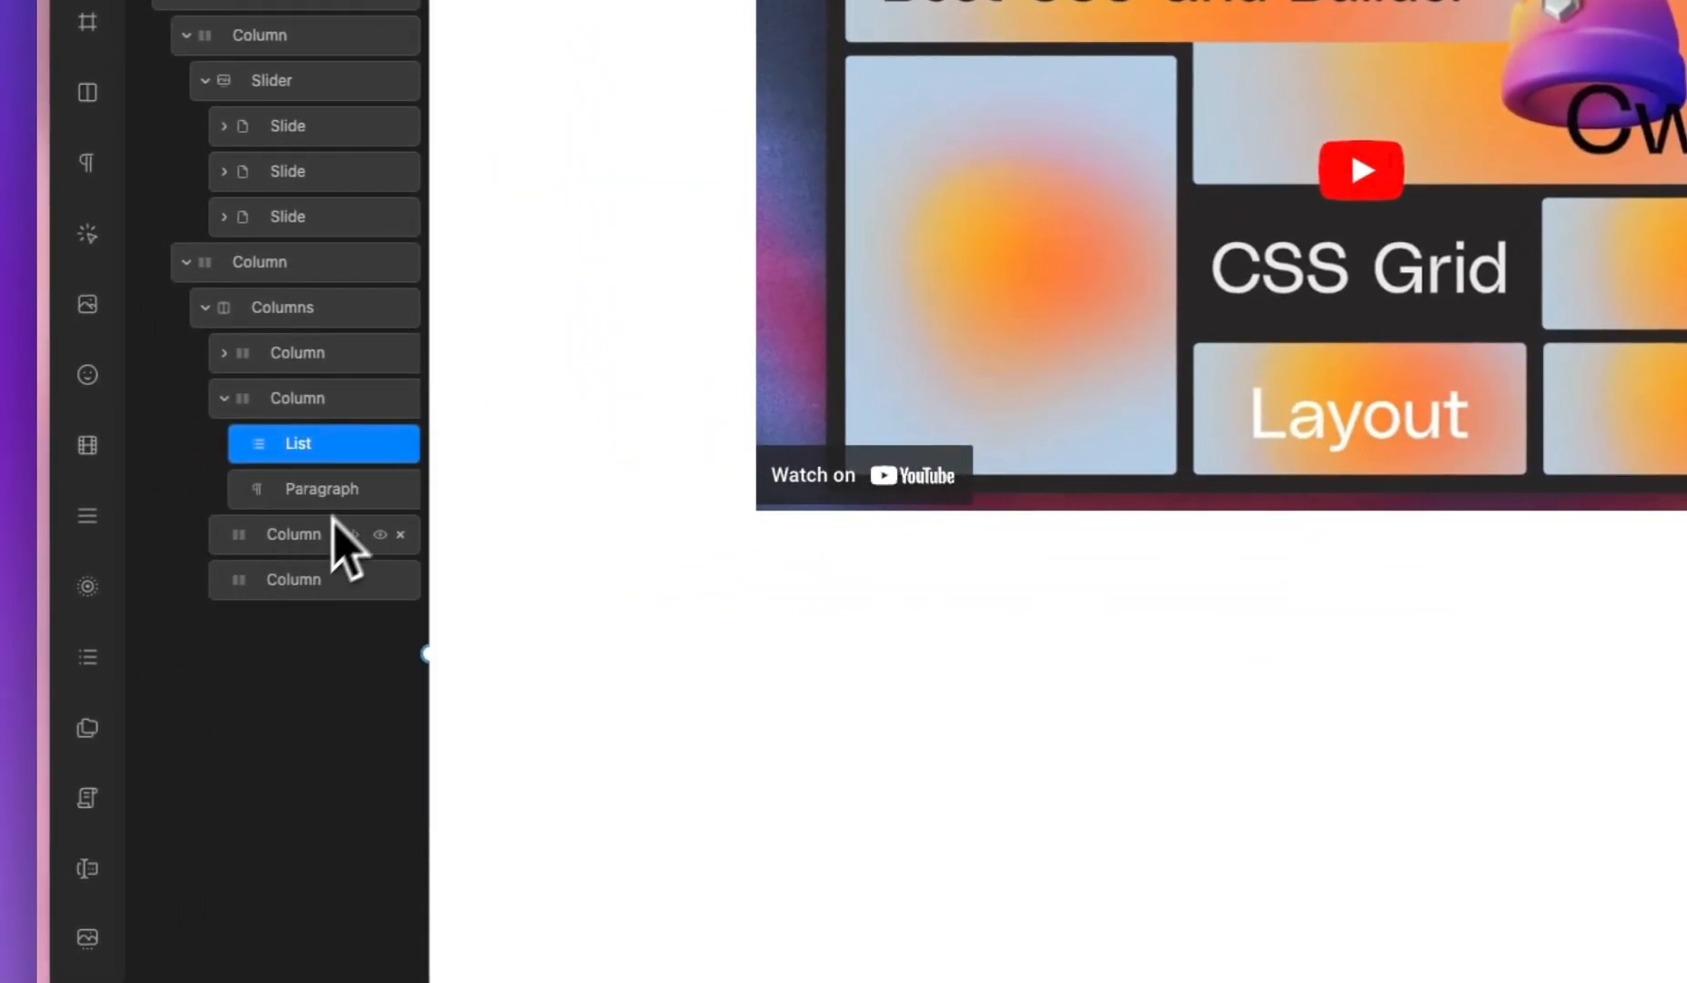
{"action": "left_click", "coordinate": [314, 546]}
{"action": "key", "text": "ctrl+v"}
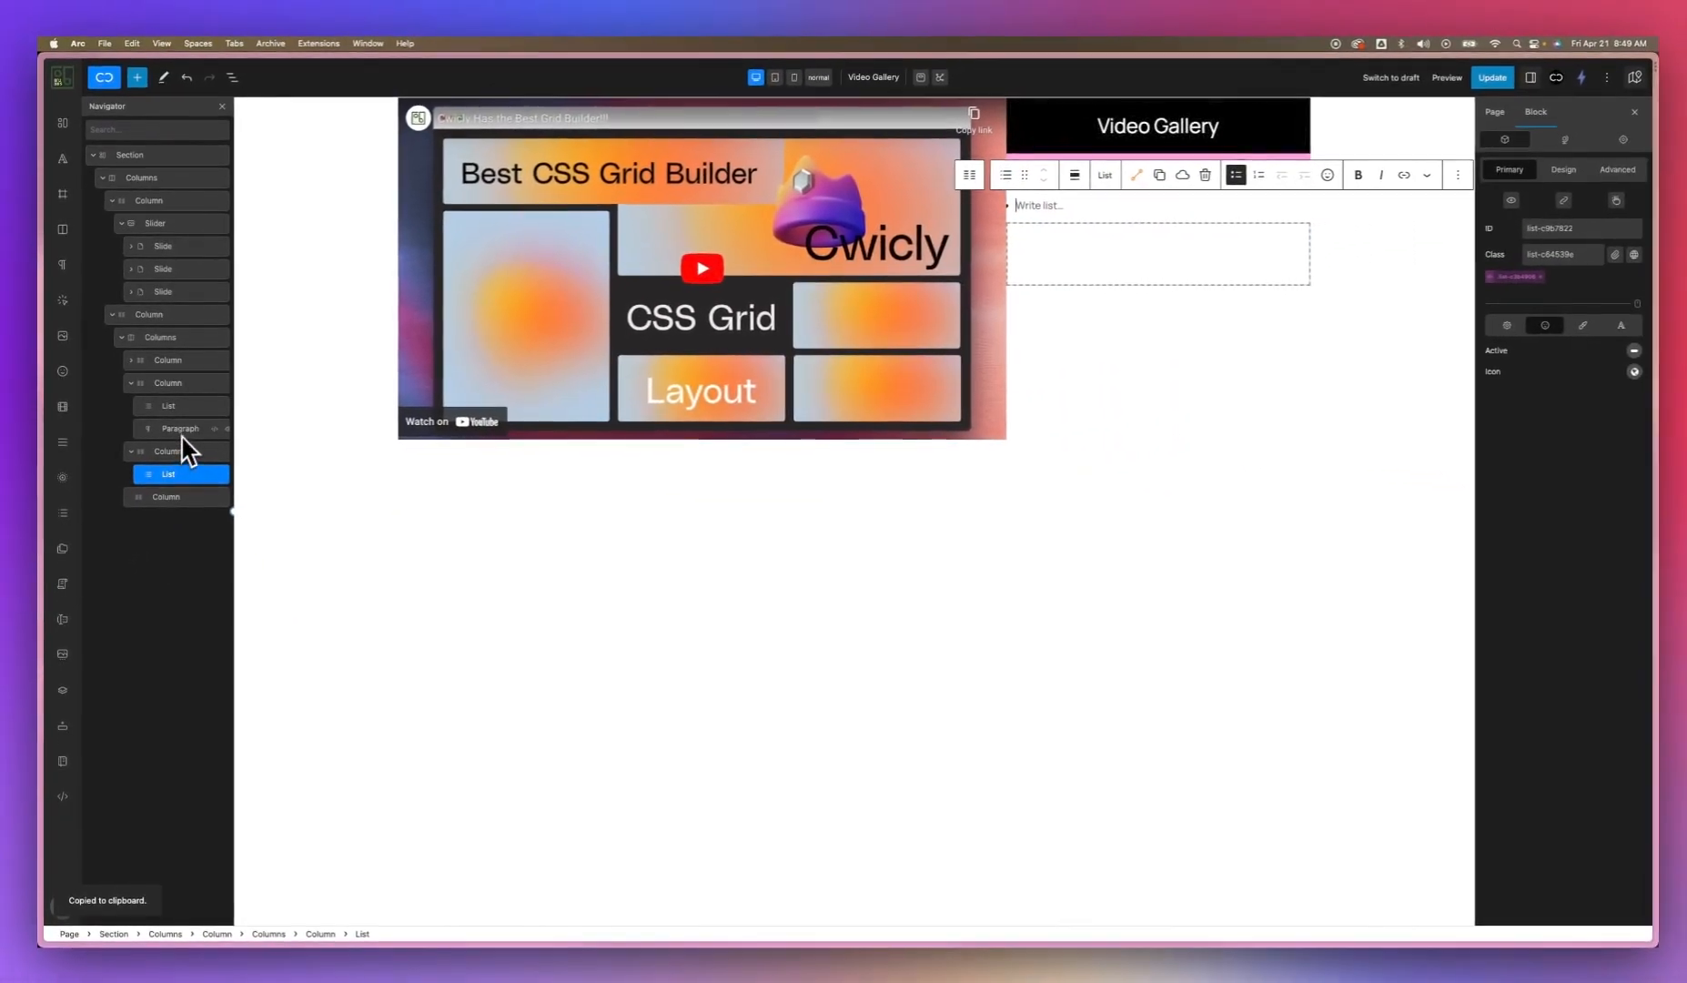
Step: Enter "Video Two" as the new list's text and activate its list icon
{"action": "type", "text": "Video Two"}
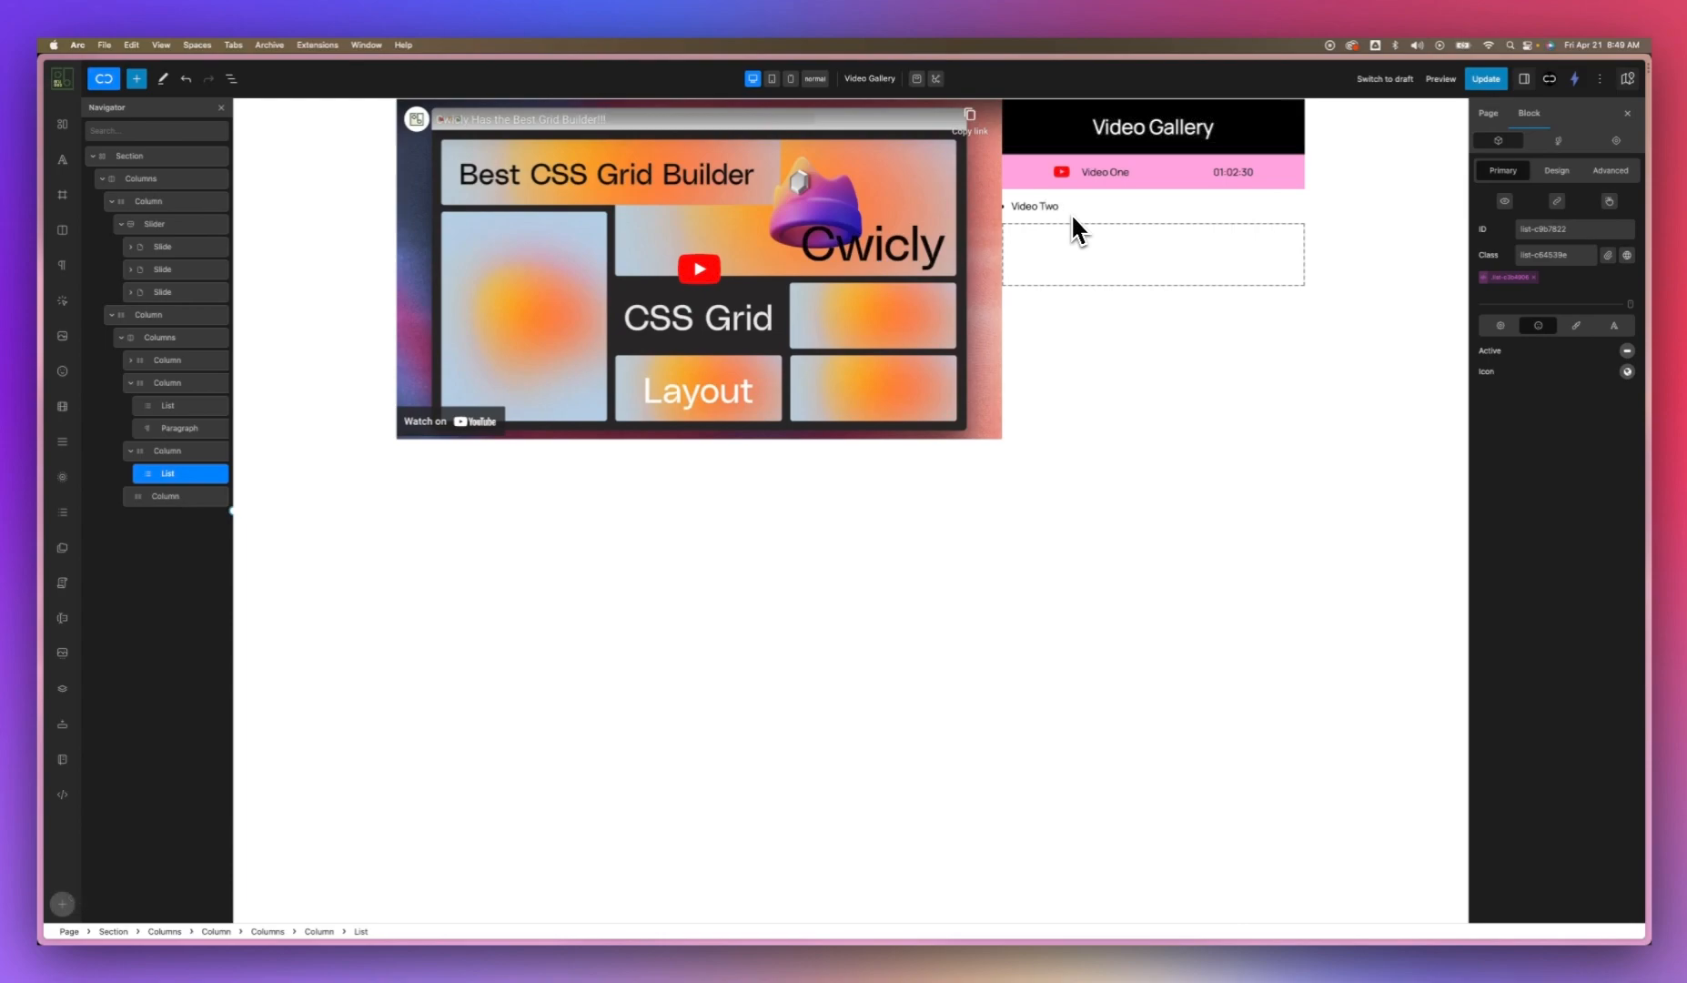
{"action": "left_click", "coordinate": [1627, 350]}
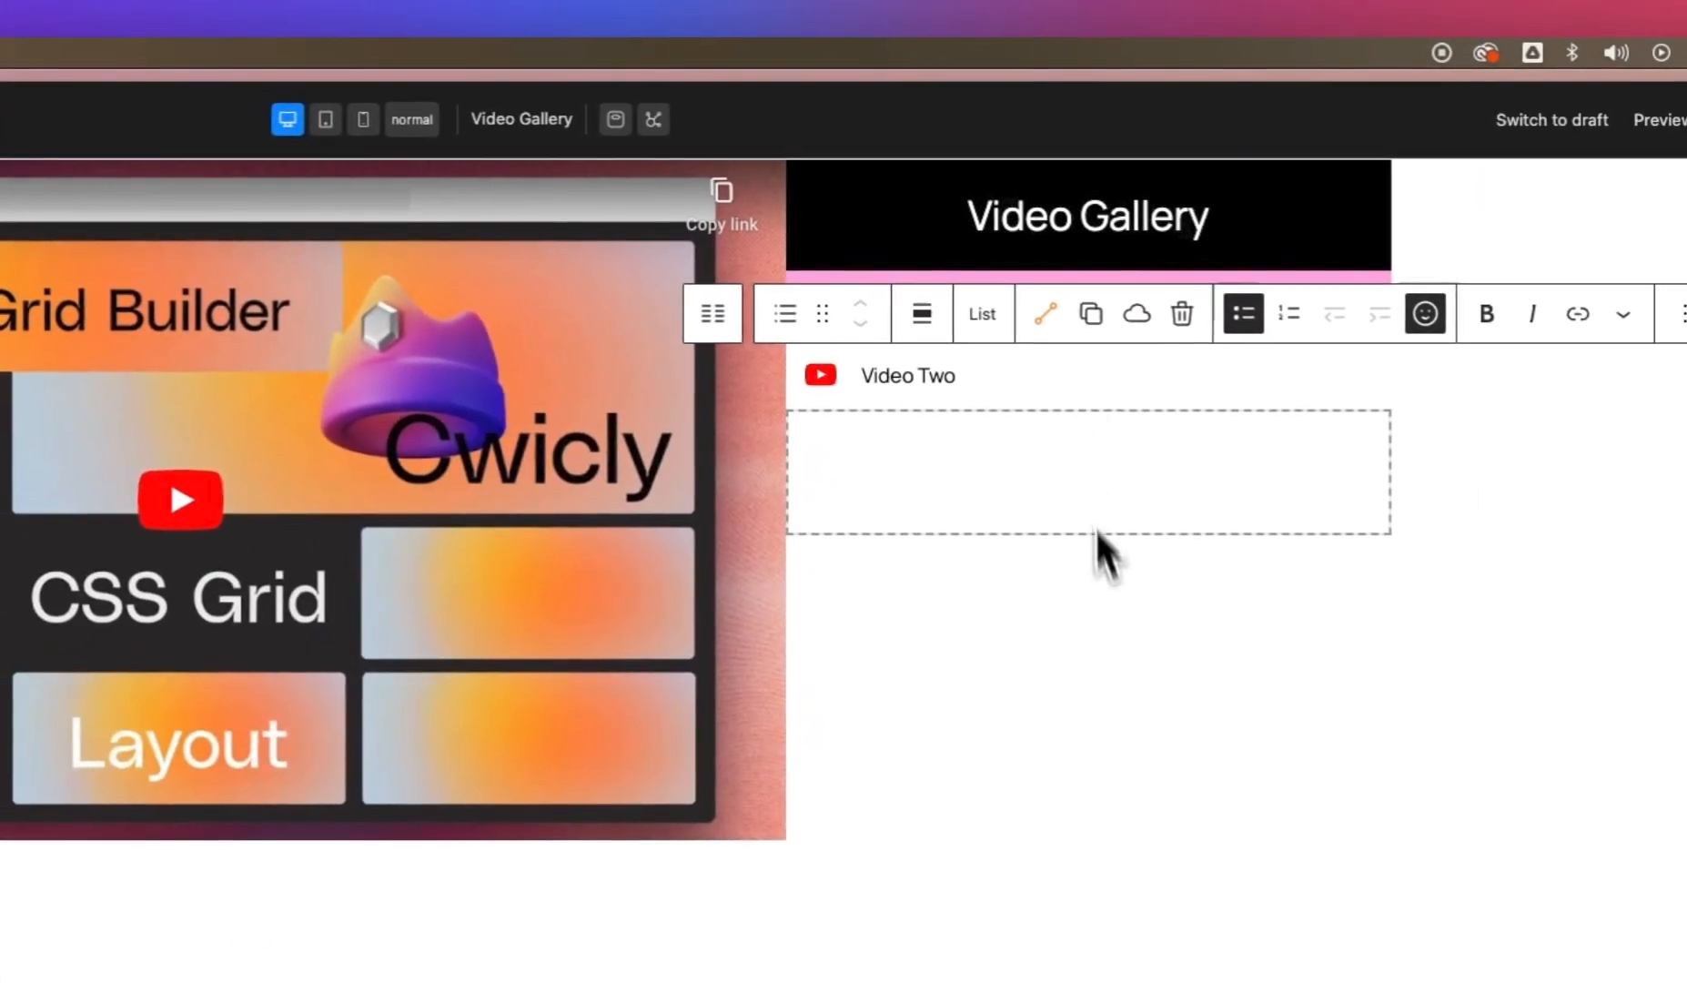
{"action": "left_click", "coordinate": [1025, 599]}
Step: Add a copy of the "01:02:30" paragraph to the "Video Two" column
{"action": "left_click", "coordinate": [1238, 314]}
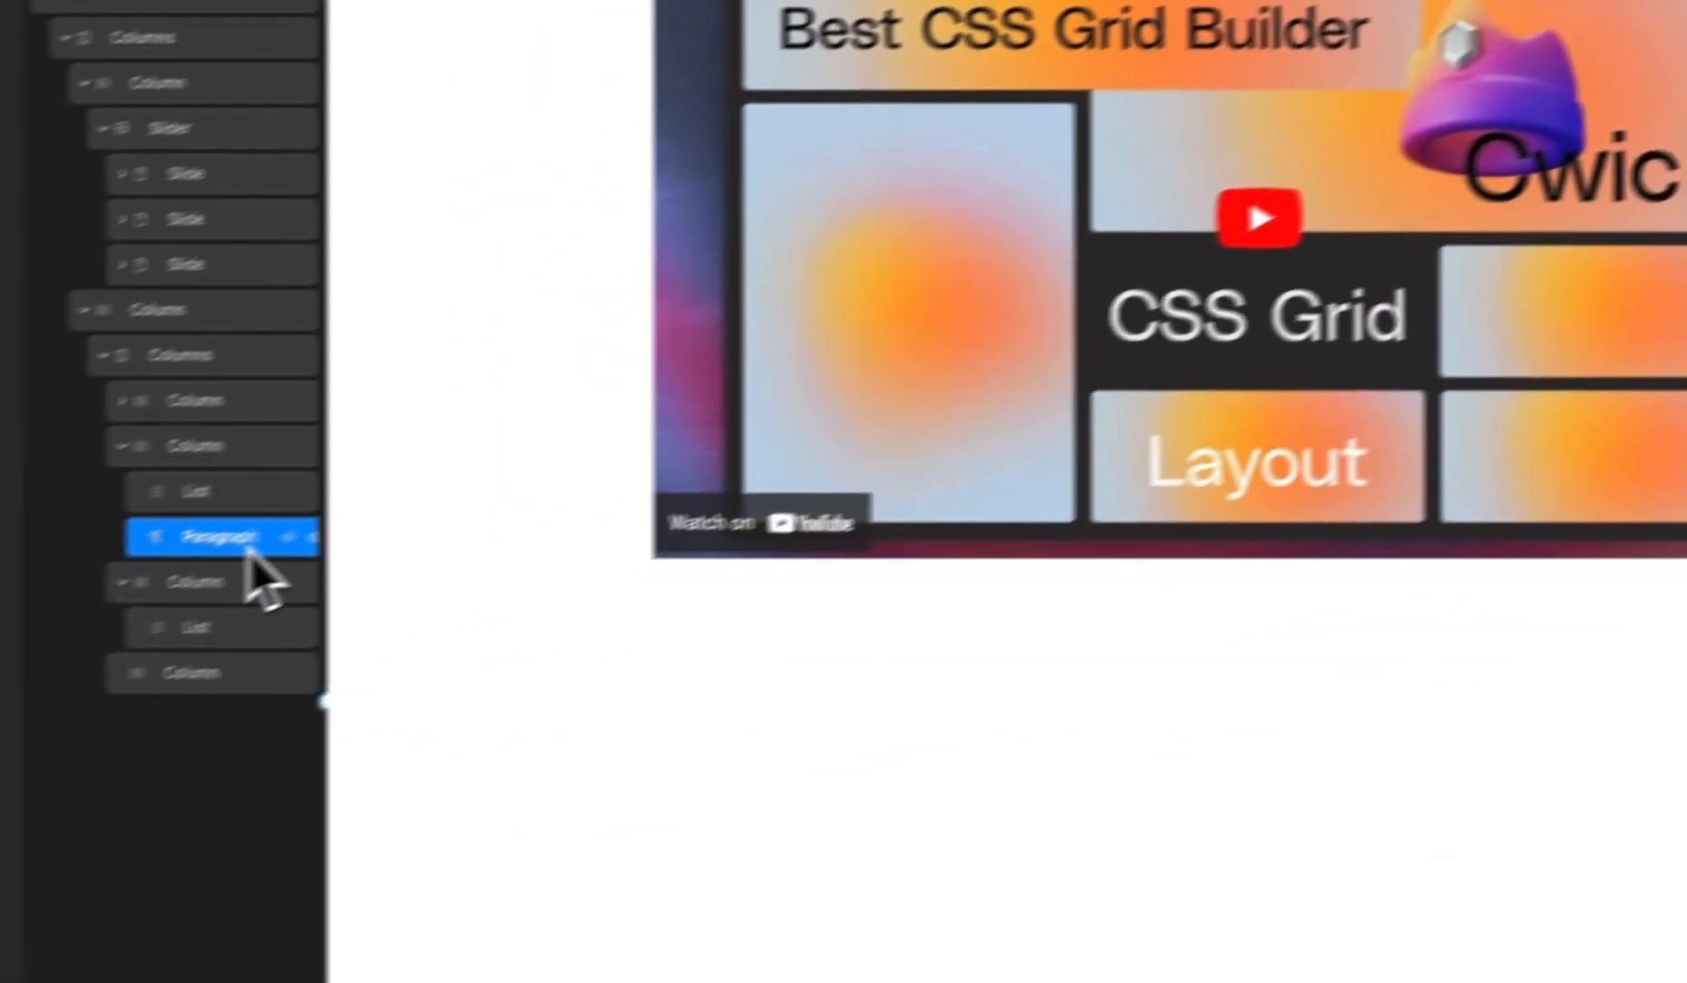
{"action": "right_click", "coordinate": [284, 519]}
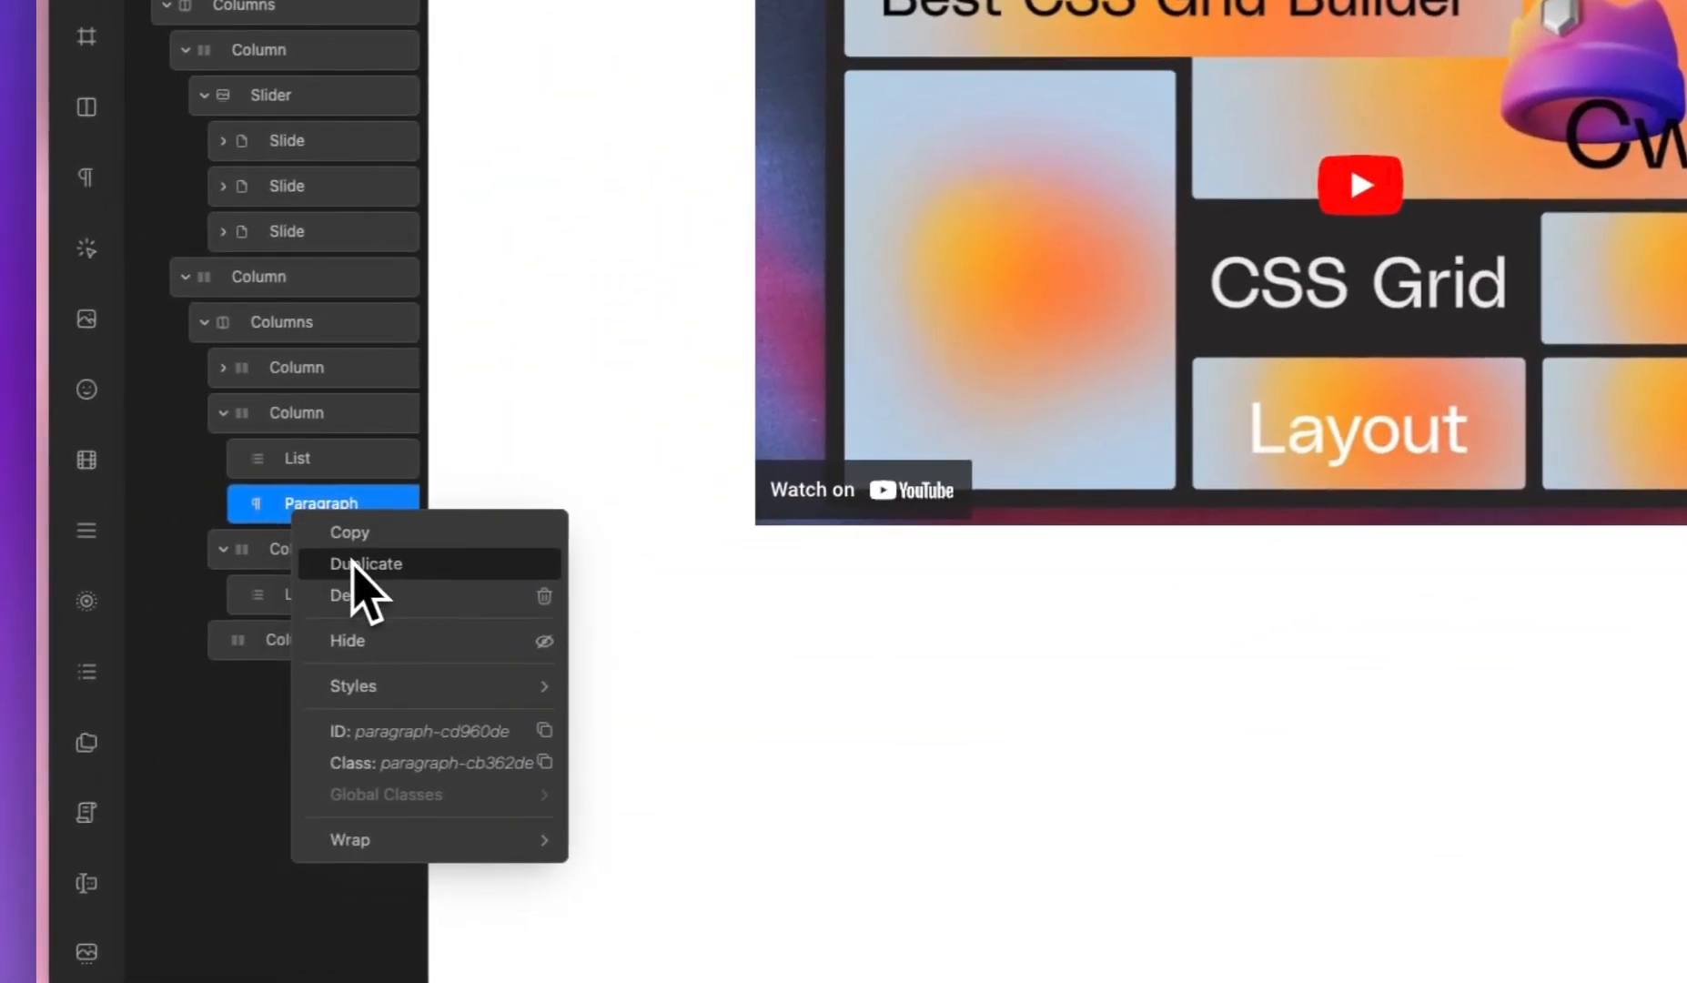
{"action": "key", "text": "Escape"}
{"action": "left_click", "coordinate": [323, 553]}
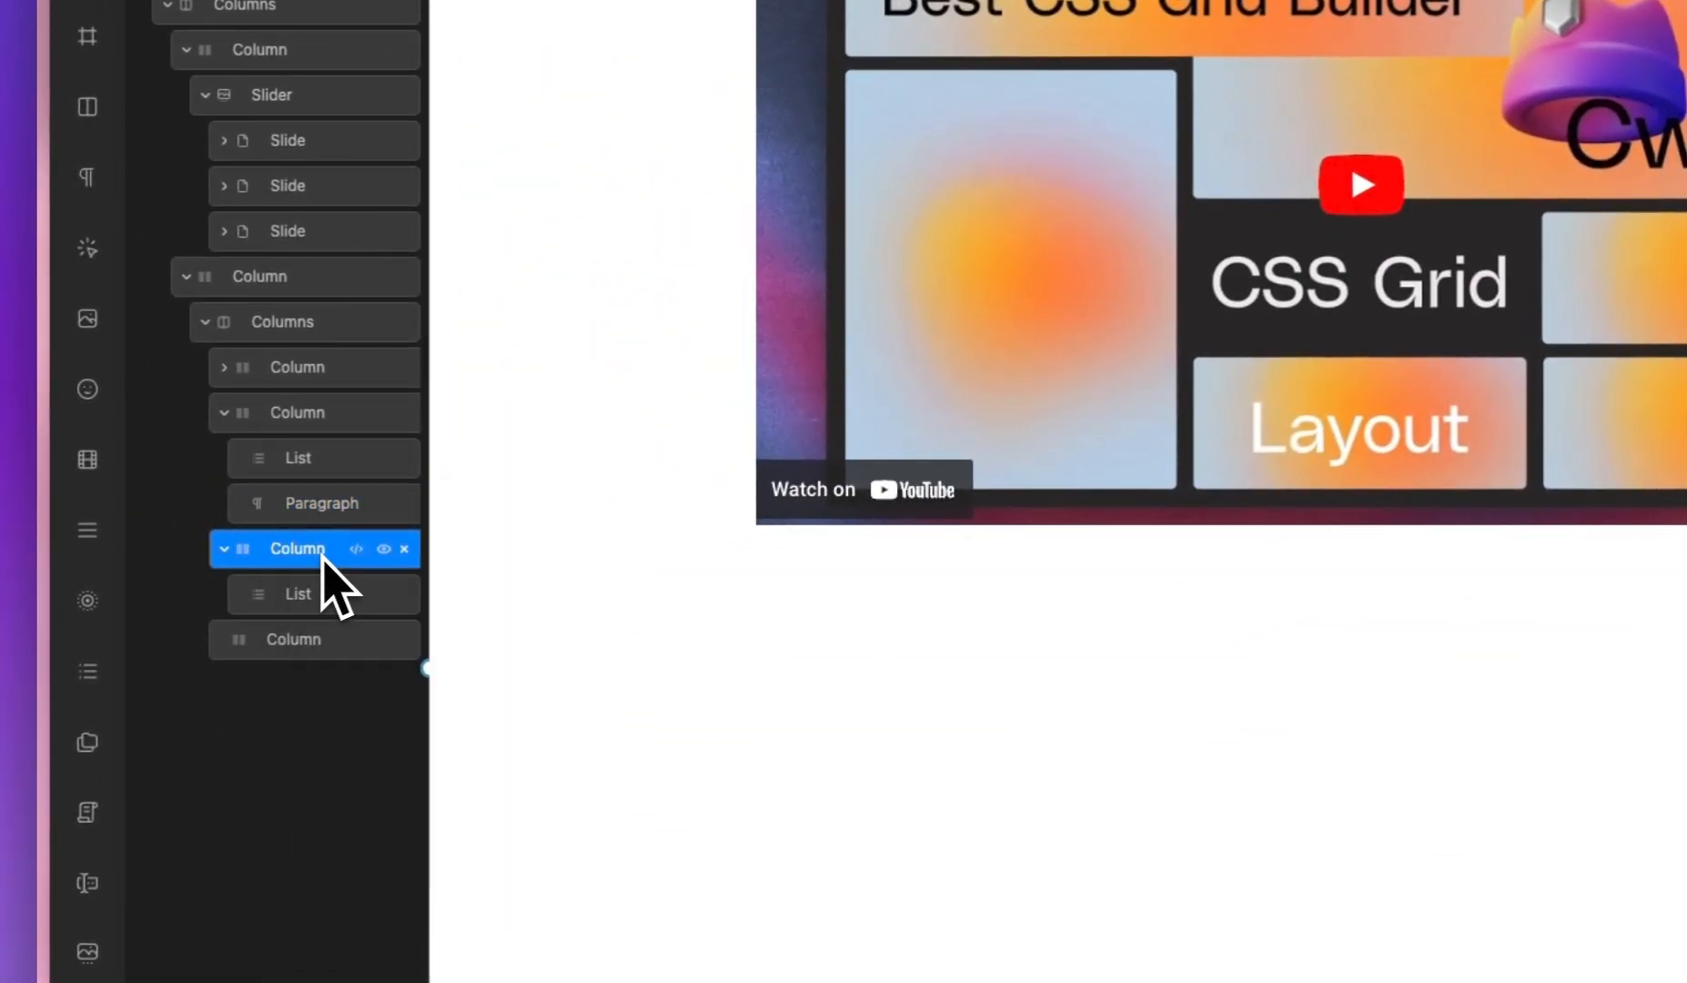
{"action": "key", "text": "ctrl+v"}
Step: Set the "Video Two" column's layout to flex in row direction with centered alignment and space-around justification
{"action": "left_click", "coordinate": [323, 553]}
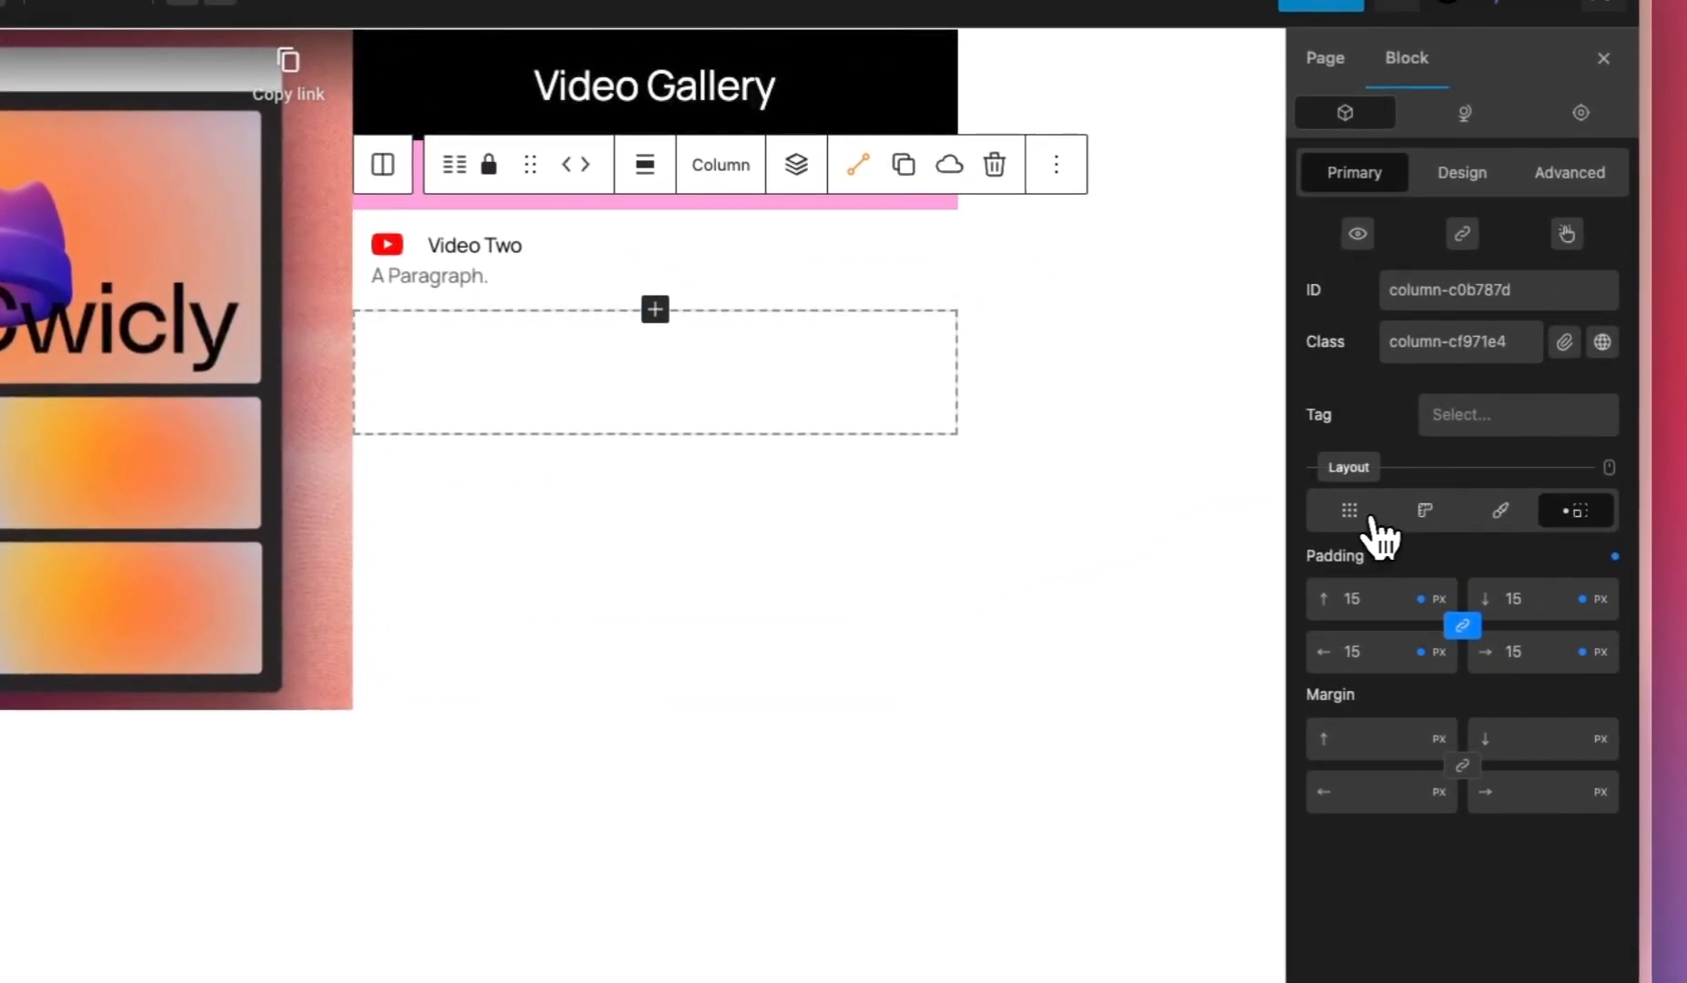
{"action": "left_click", "coordinate": [1369, 517]}
{"action": "left_click", "coordinate": [1462, 172]}
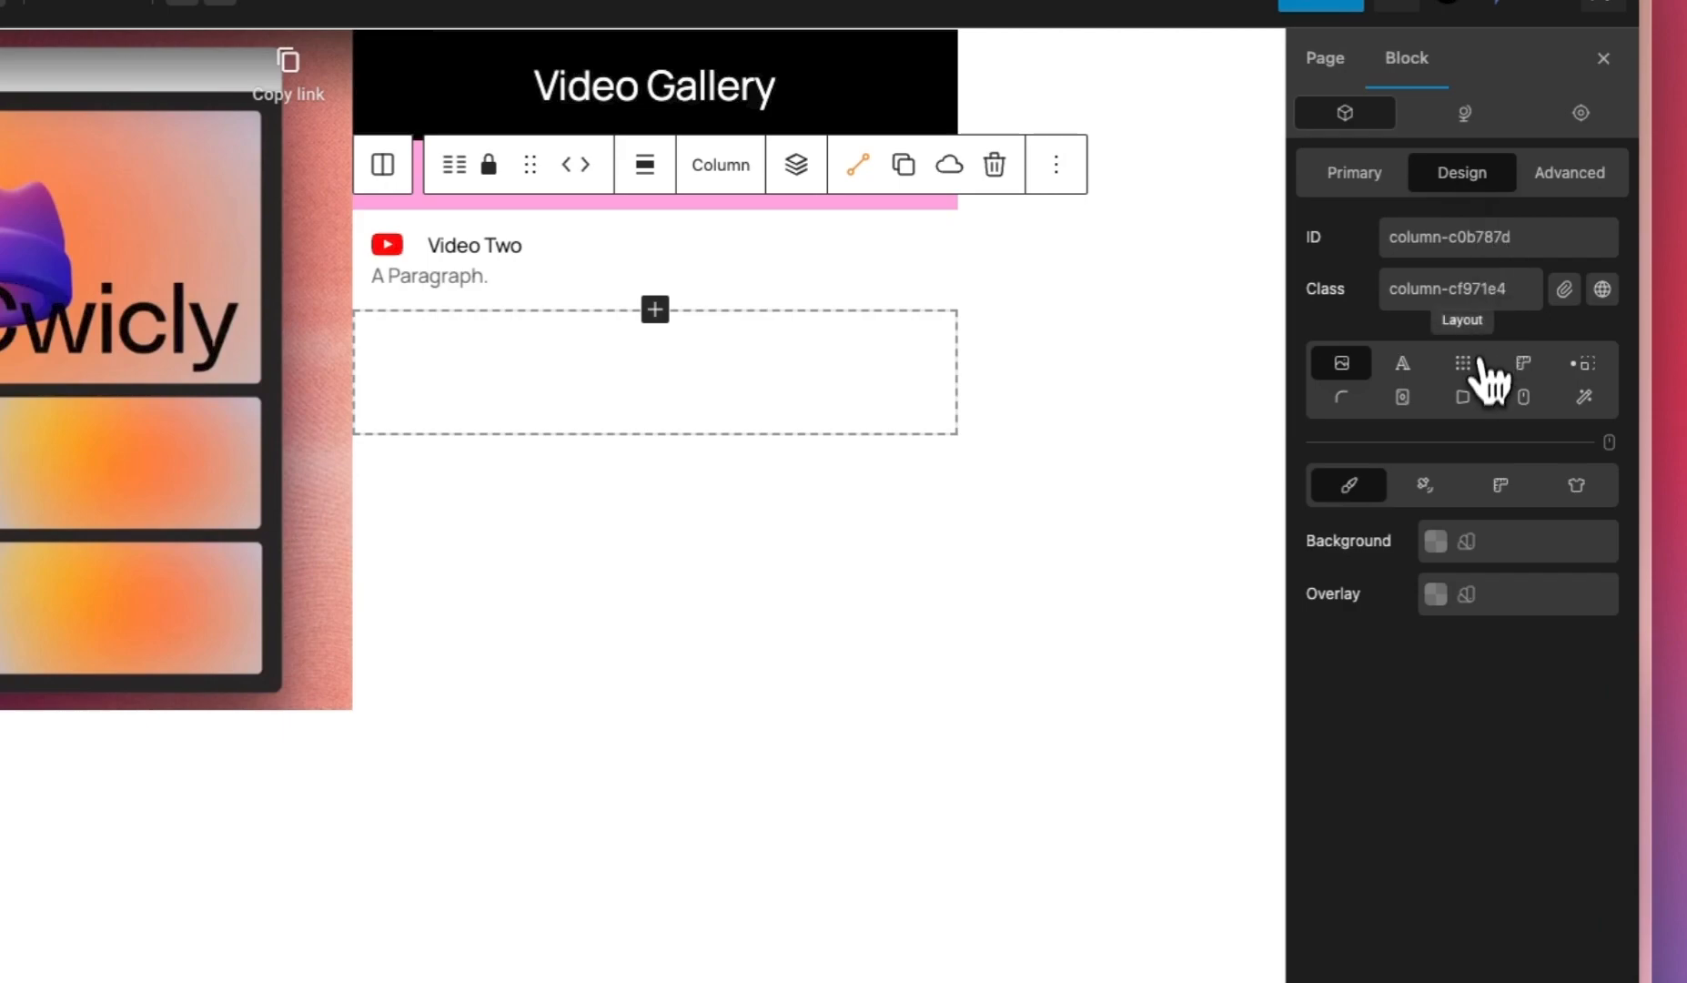
{"action": "left_click", "coordinate": [1464, 364]}
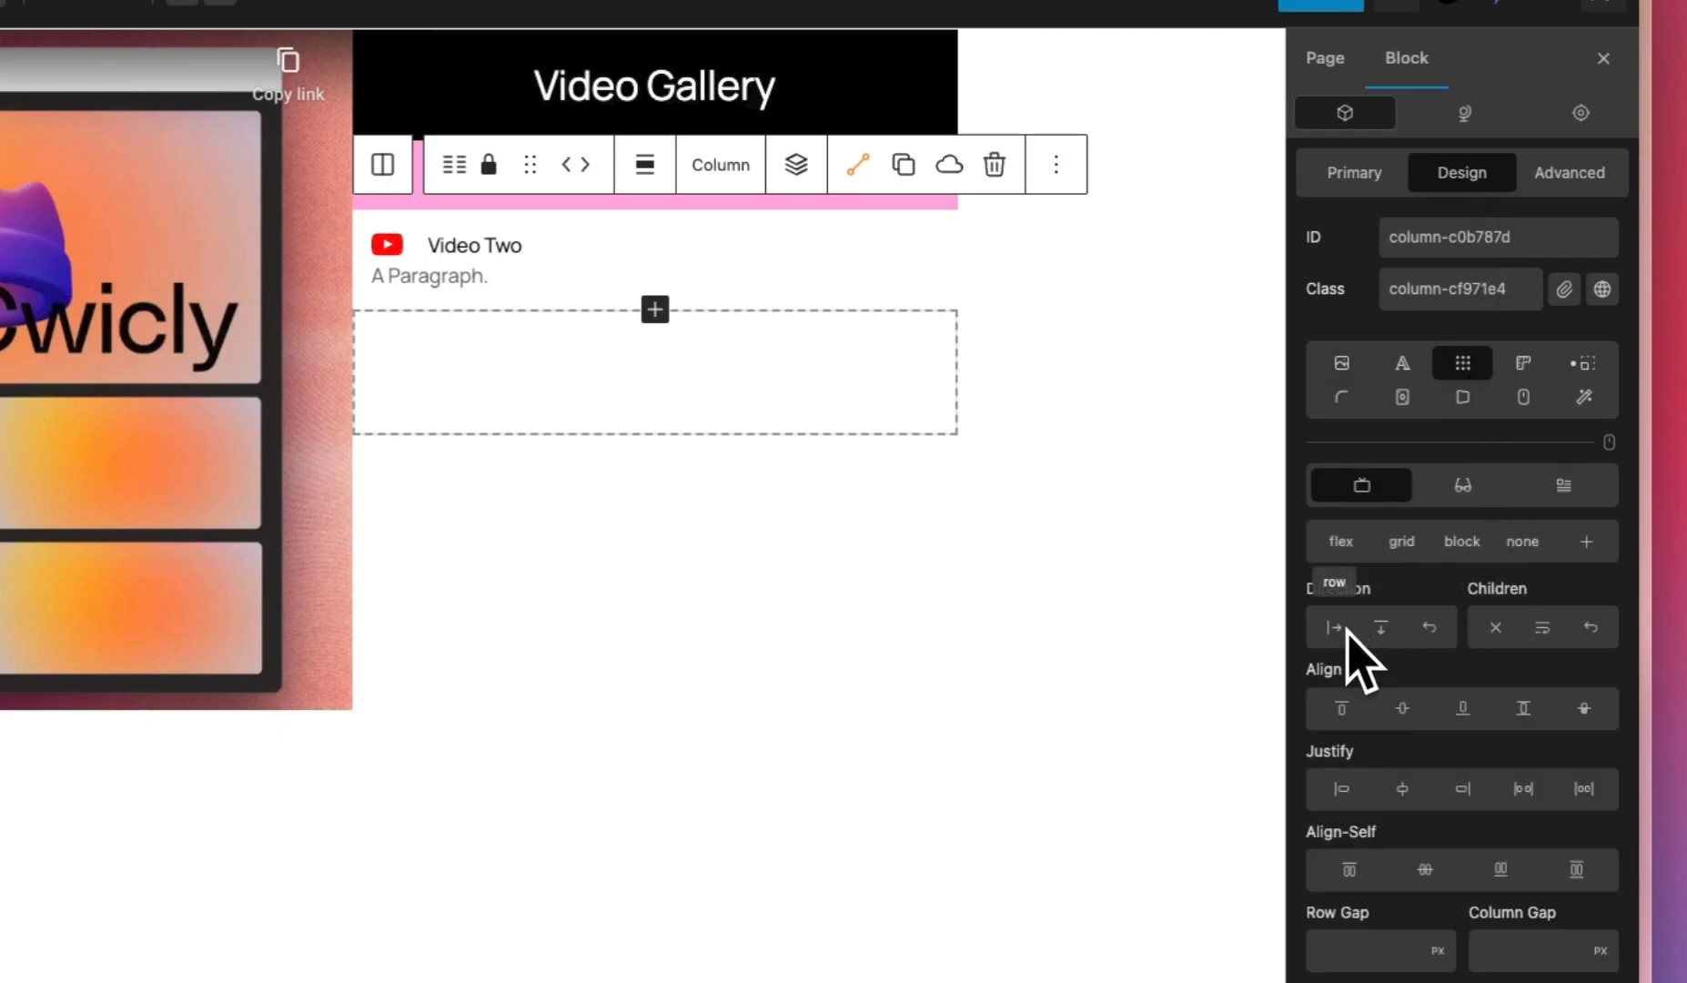
{"action": "left_click", "coordinate": [1341, 542]}
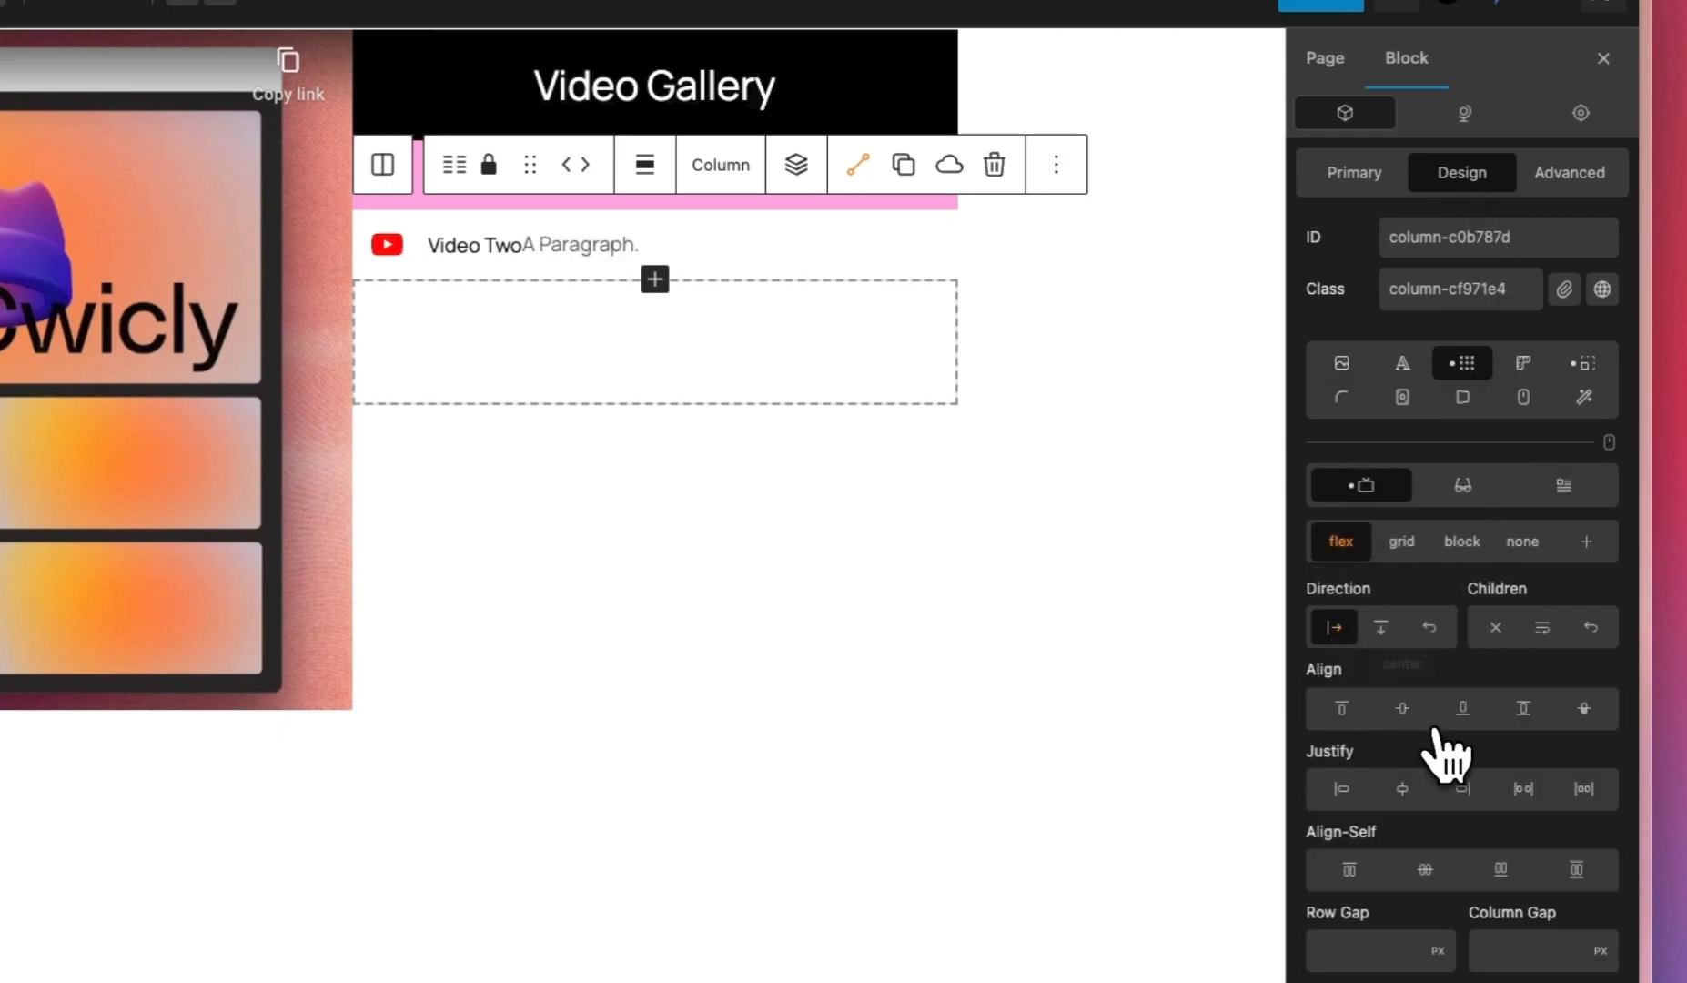
{"action": "left_click", "coordinate": [1413, 715]}
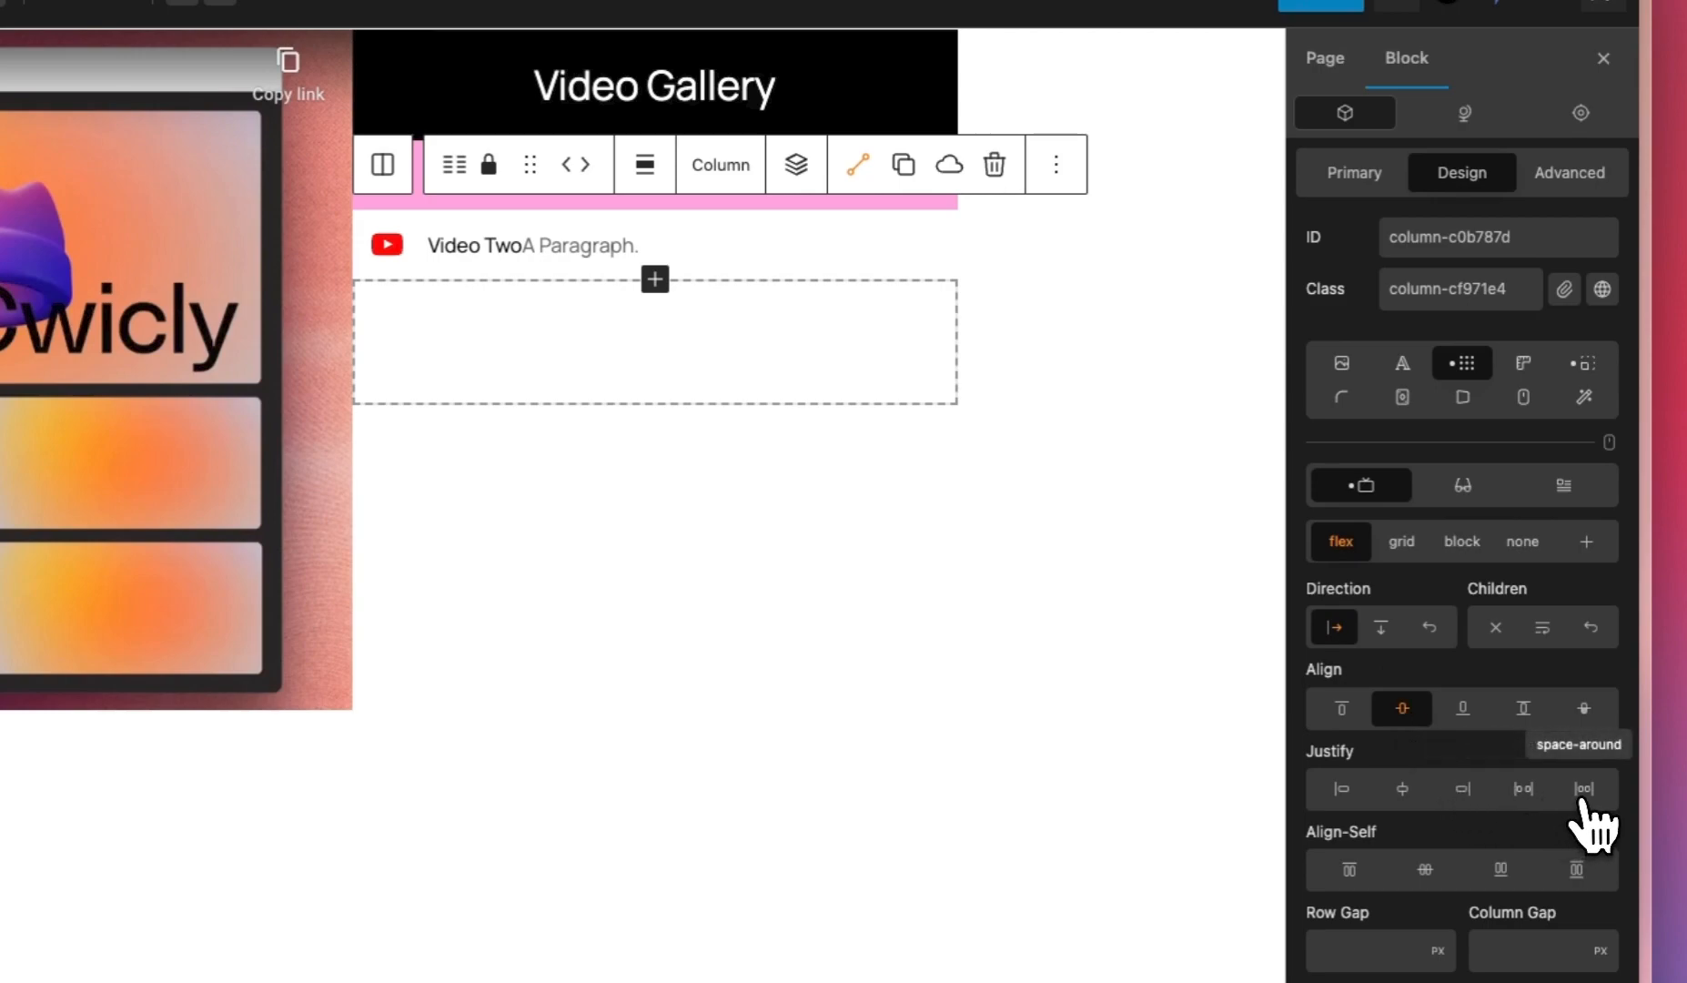
{"action": "left_click", "coordinate": [1585, 791]}
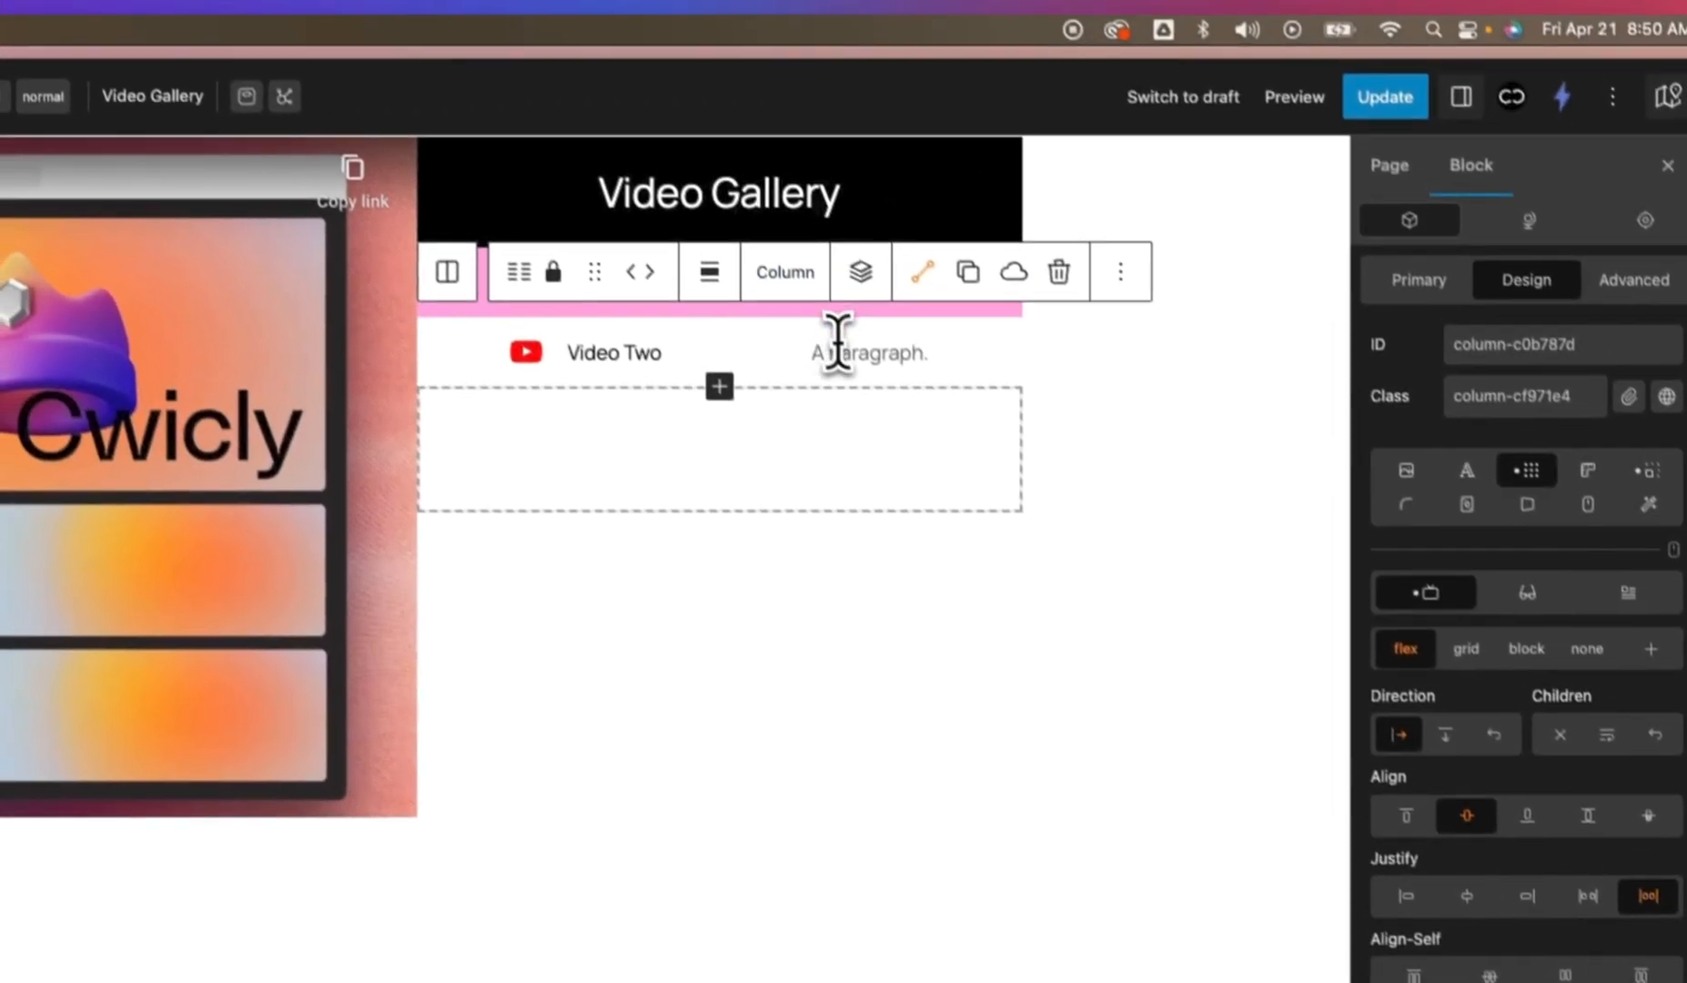
Step: Enter "01:02:03" as the time in the "Video Two" row's placeholder paragraph
{"action": "left_click", "coordinate": [778, 244]}
{"action": "type", "text": "01:02:03"}
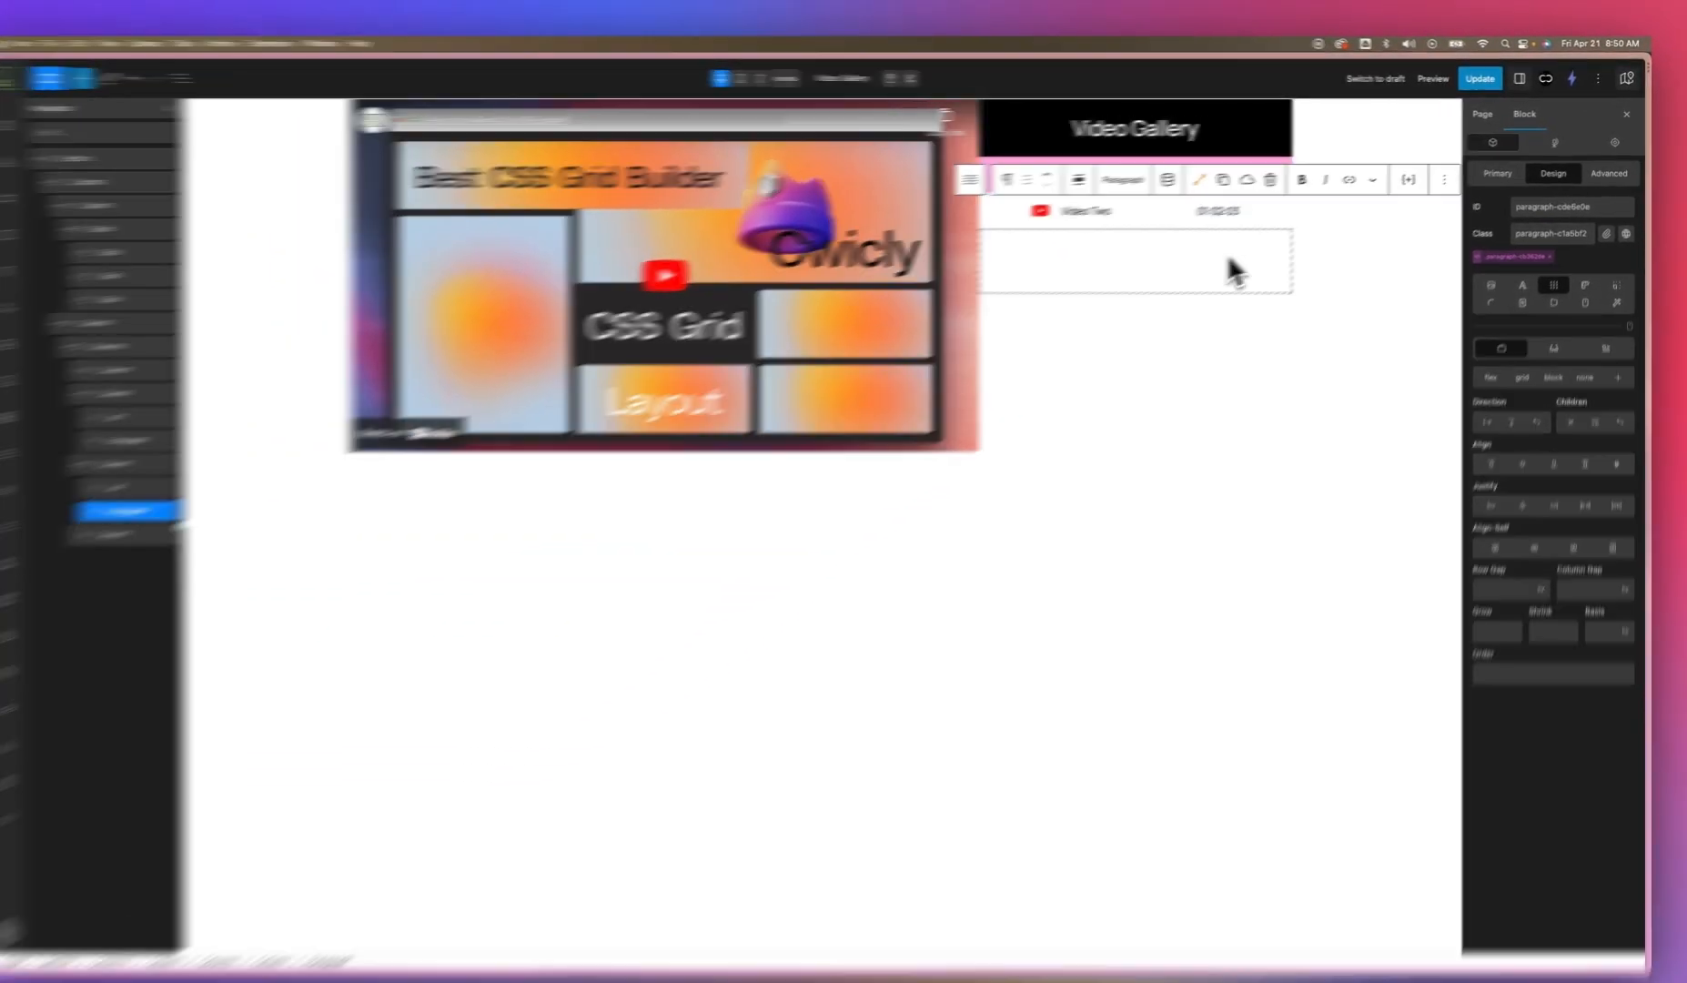
{"action": "left_click", "coordinate": [1228, 270]}
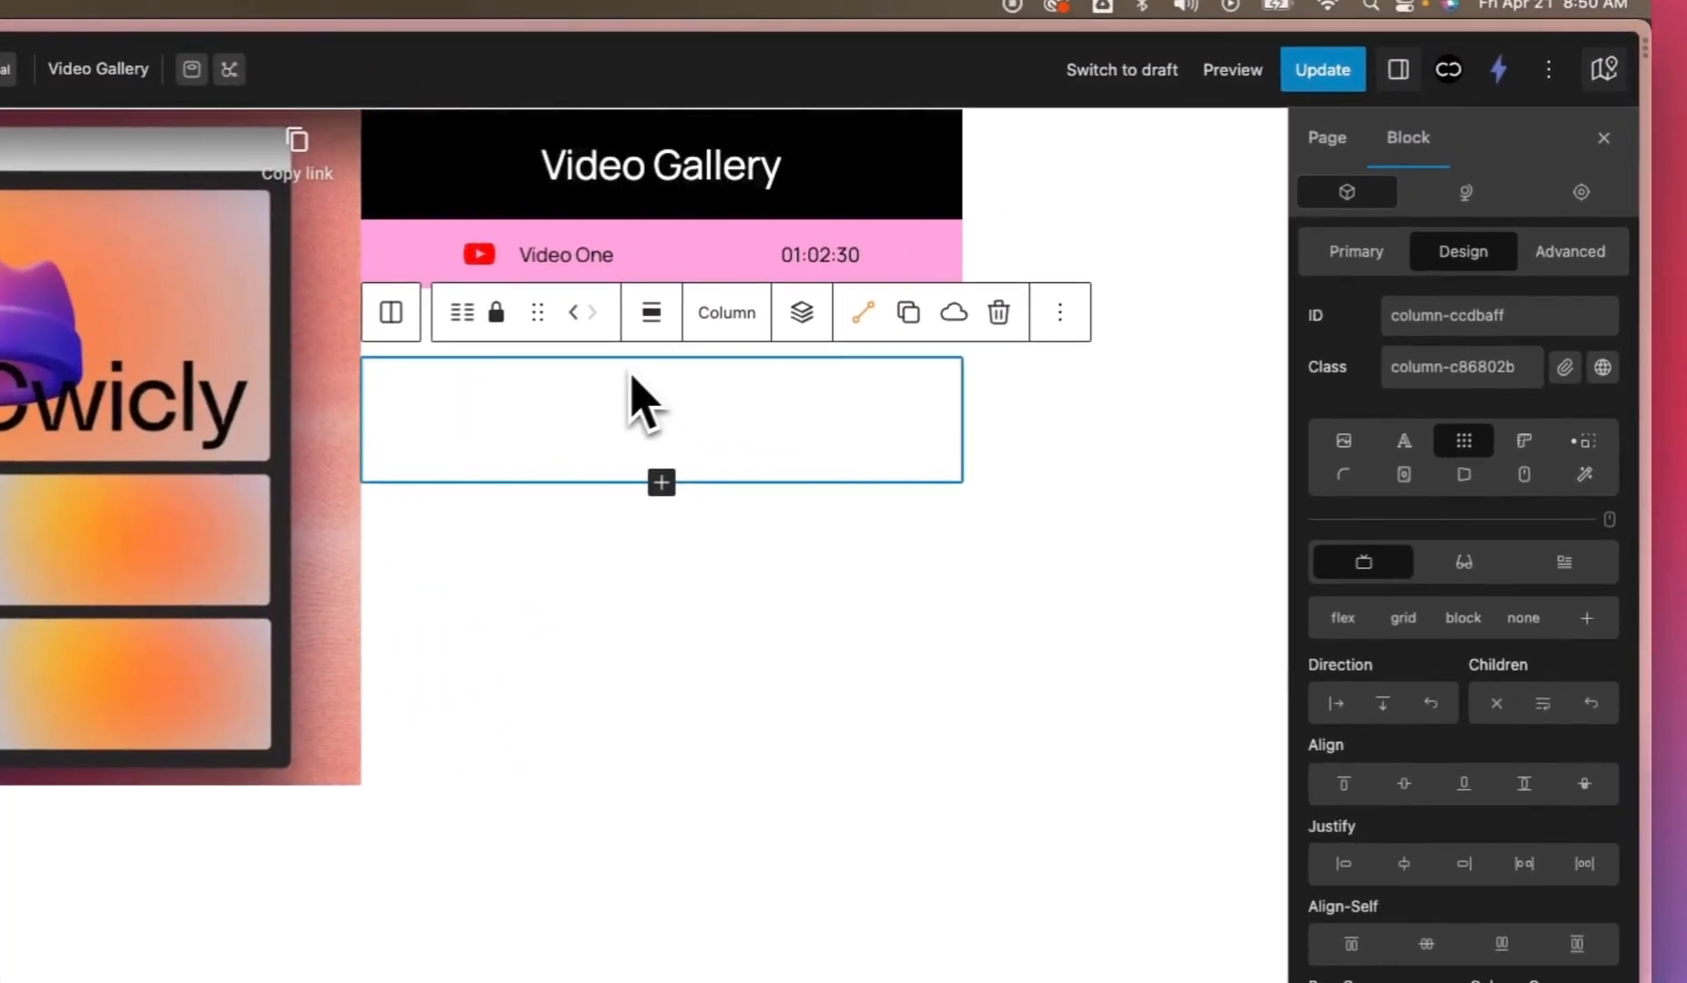
Step: Set the font size of the "Video One" list to 18 px
{"action": "left_click", "coordinate": [647, 268]}
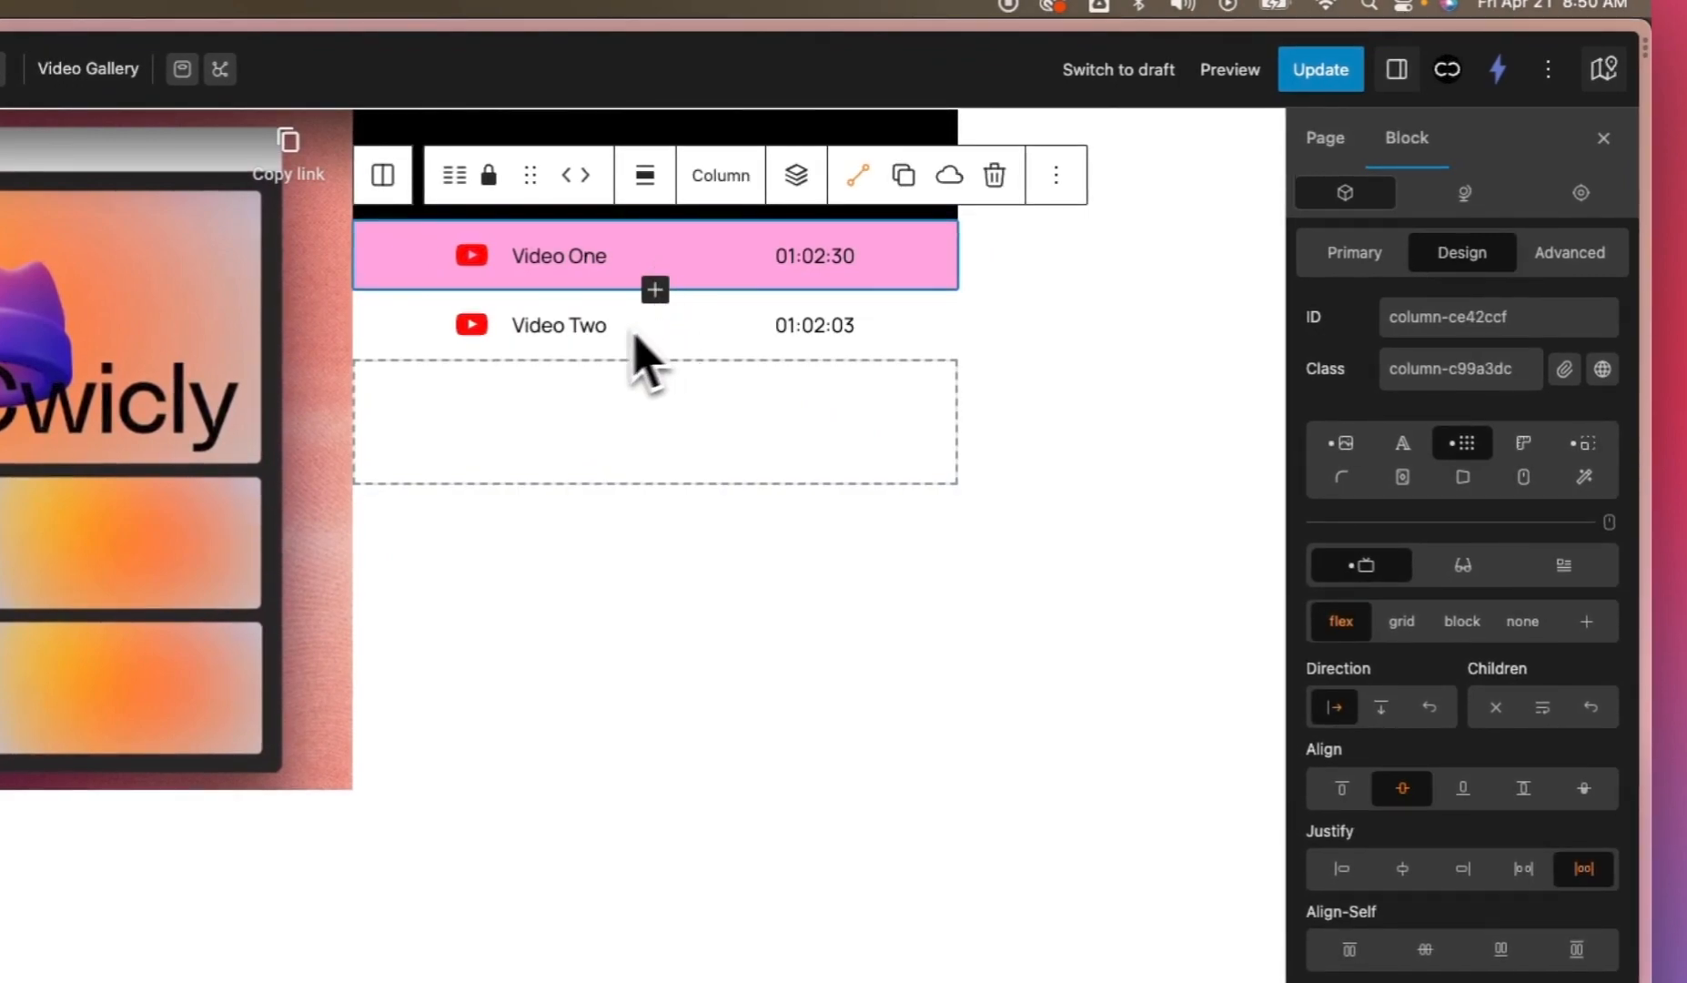
{"action": "left_click", "coordinate": [557, 259]}
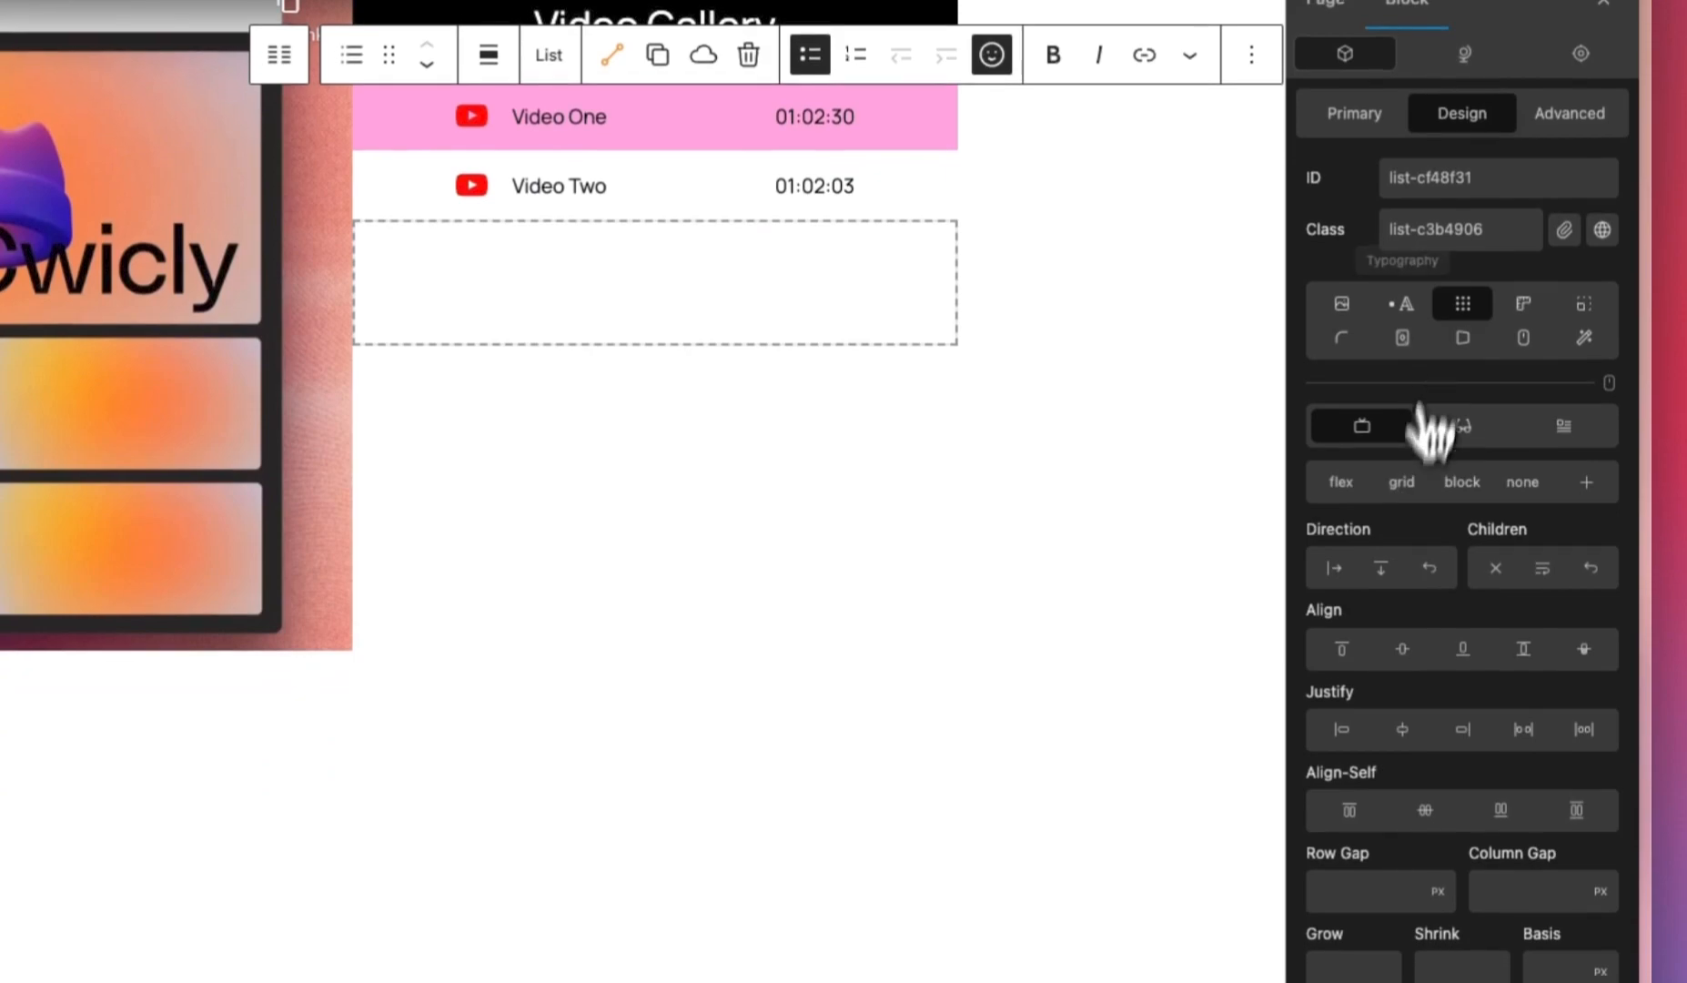
{"action": "left_click", "coordinate": [1401, 443]}
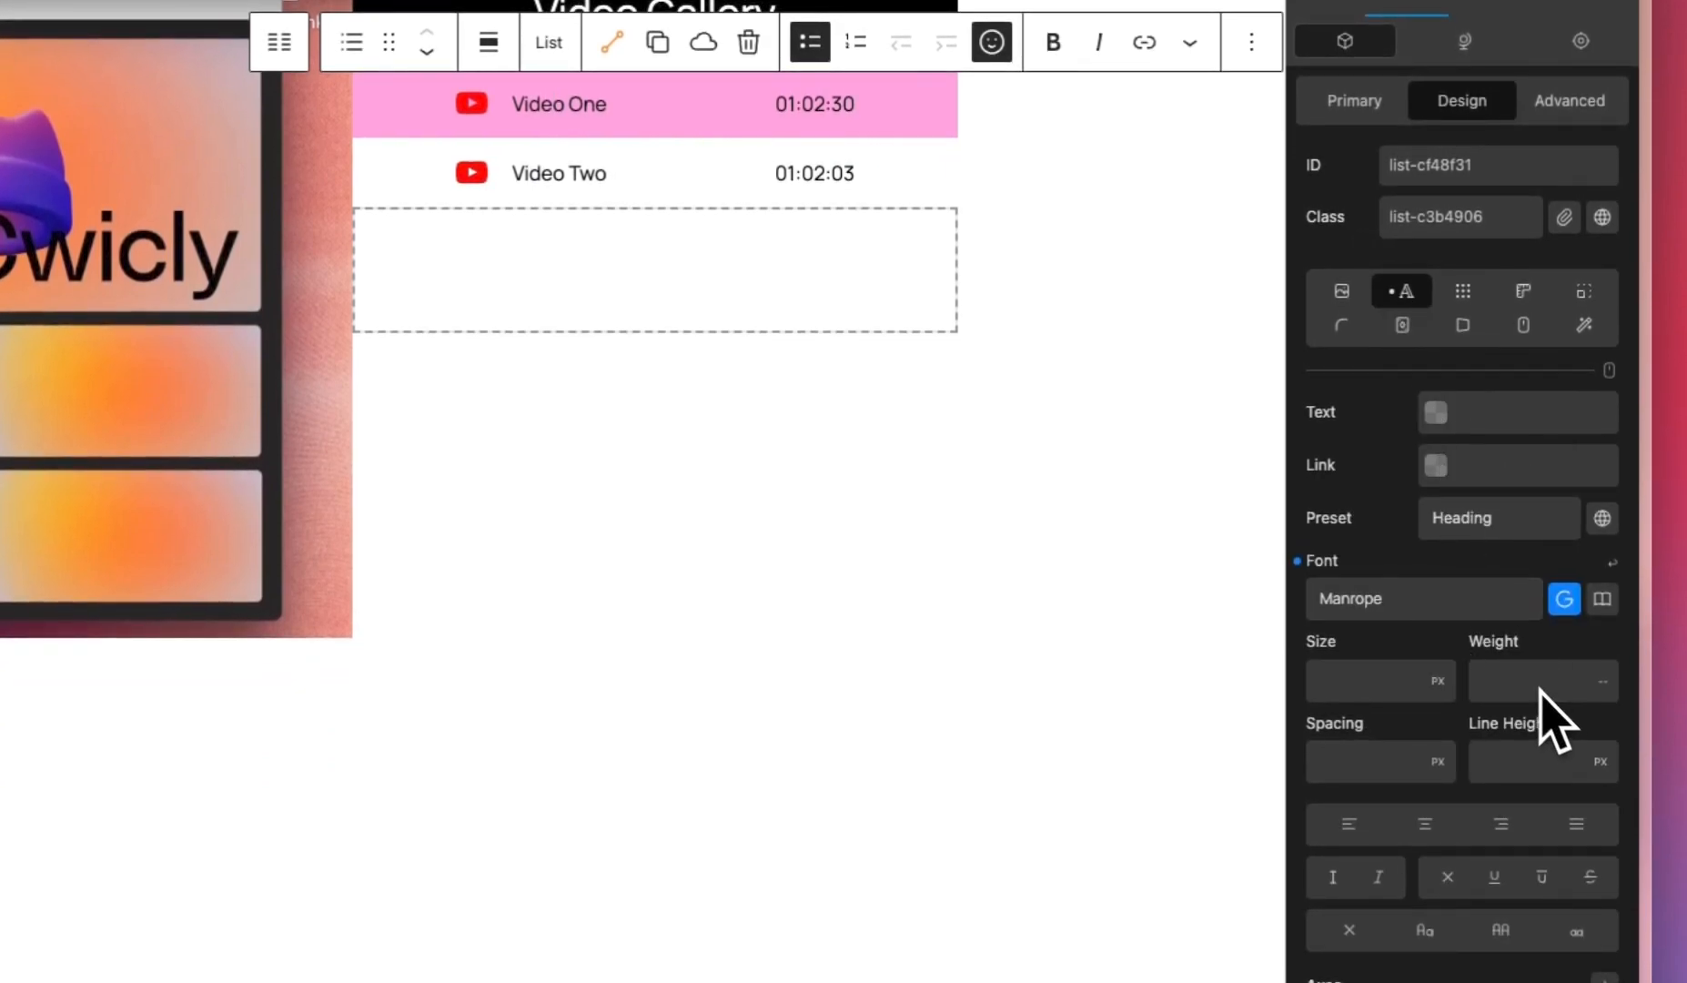
{"action": "left_click", "coordinate": [1375, 686]}
{"action": "type", "text": "24"}
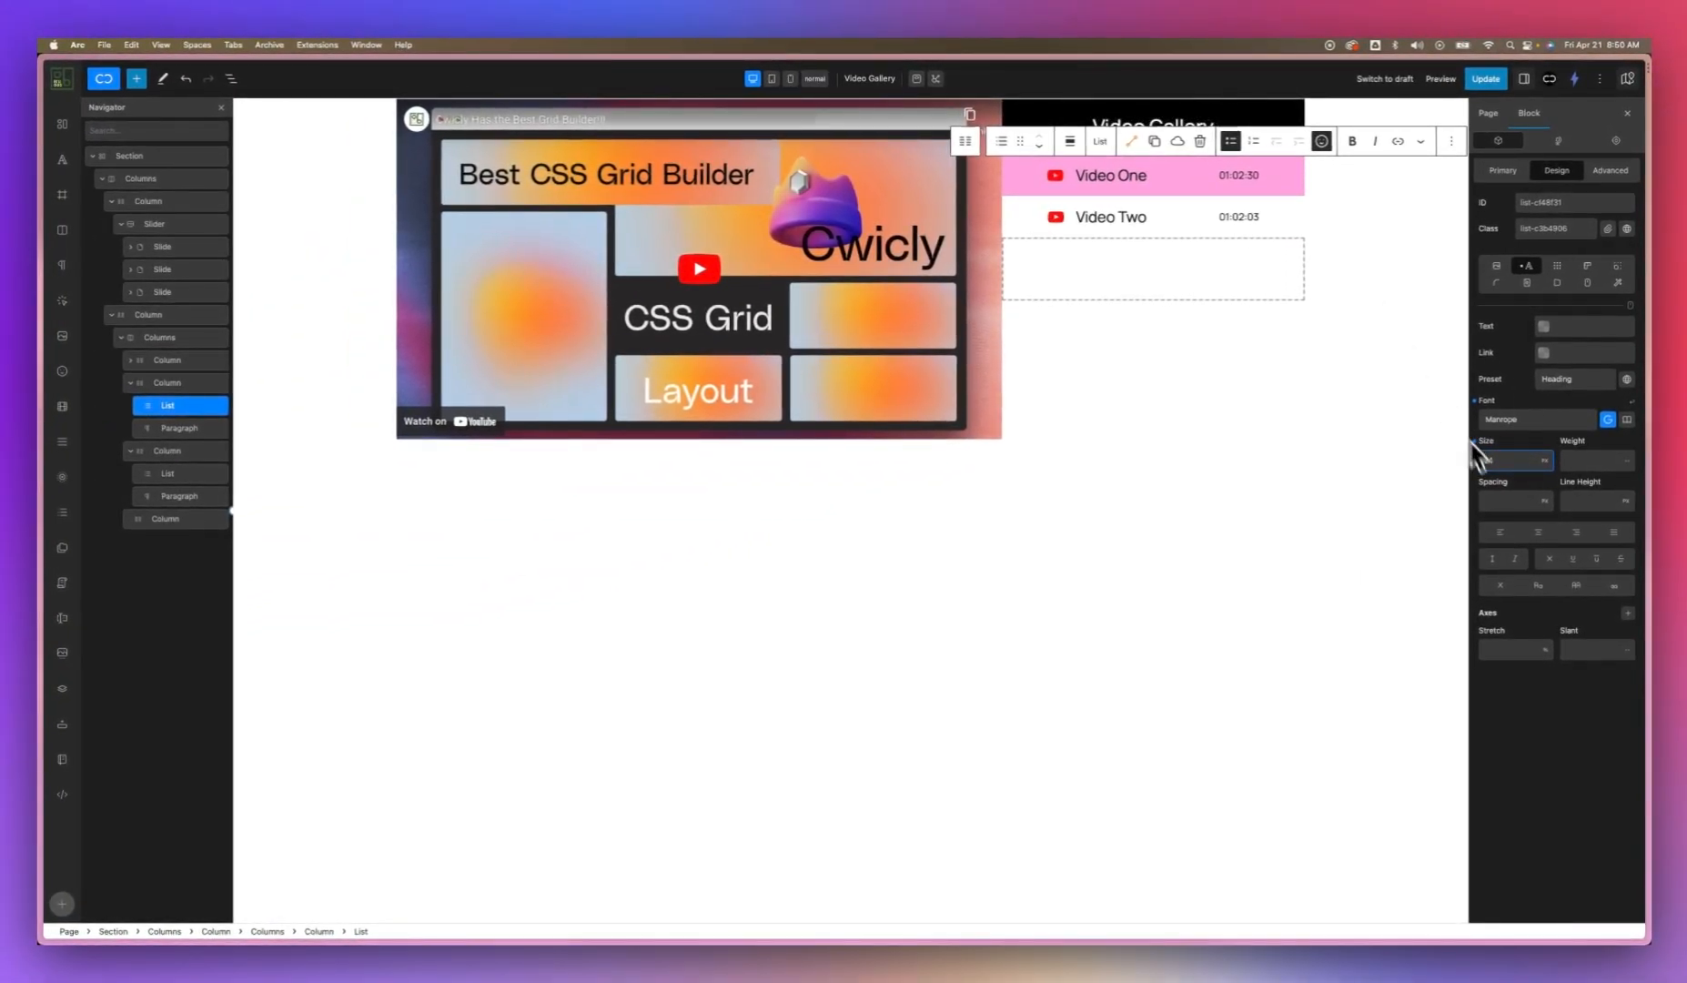
{"action": "key", "text": "BackSpace"}
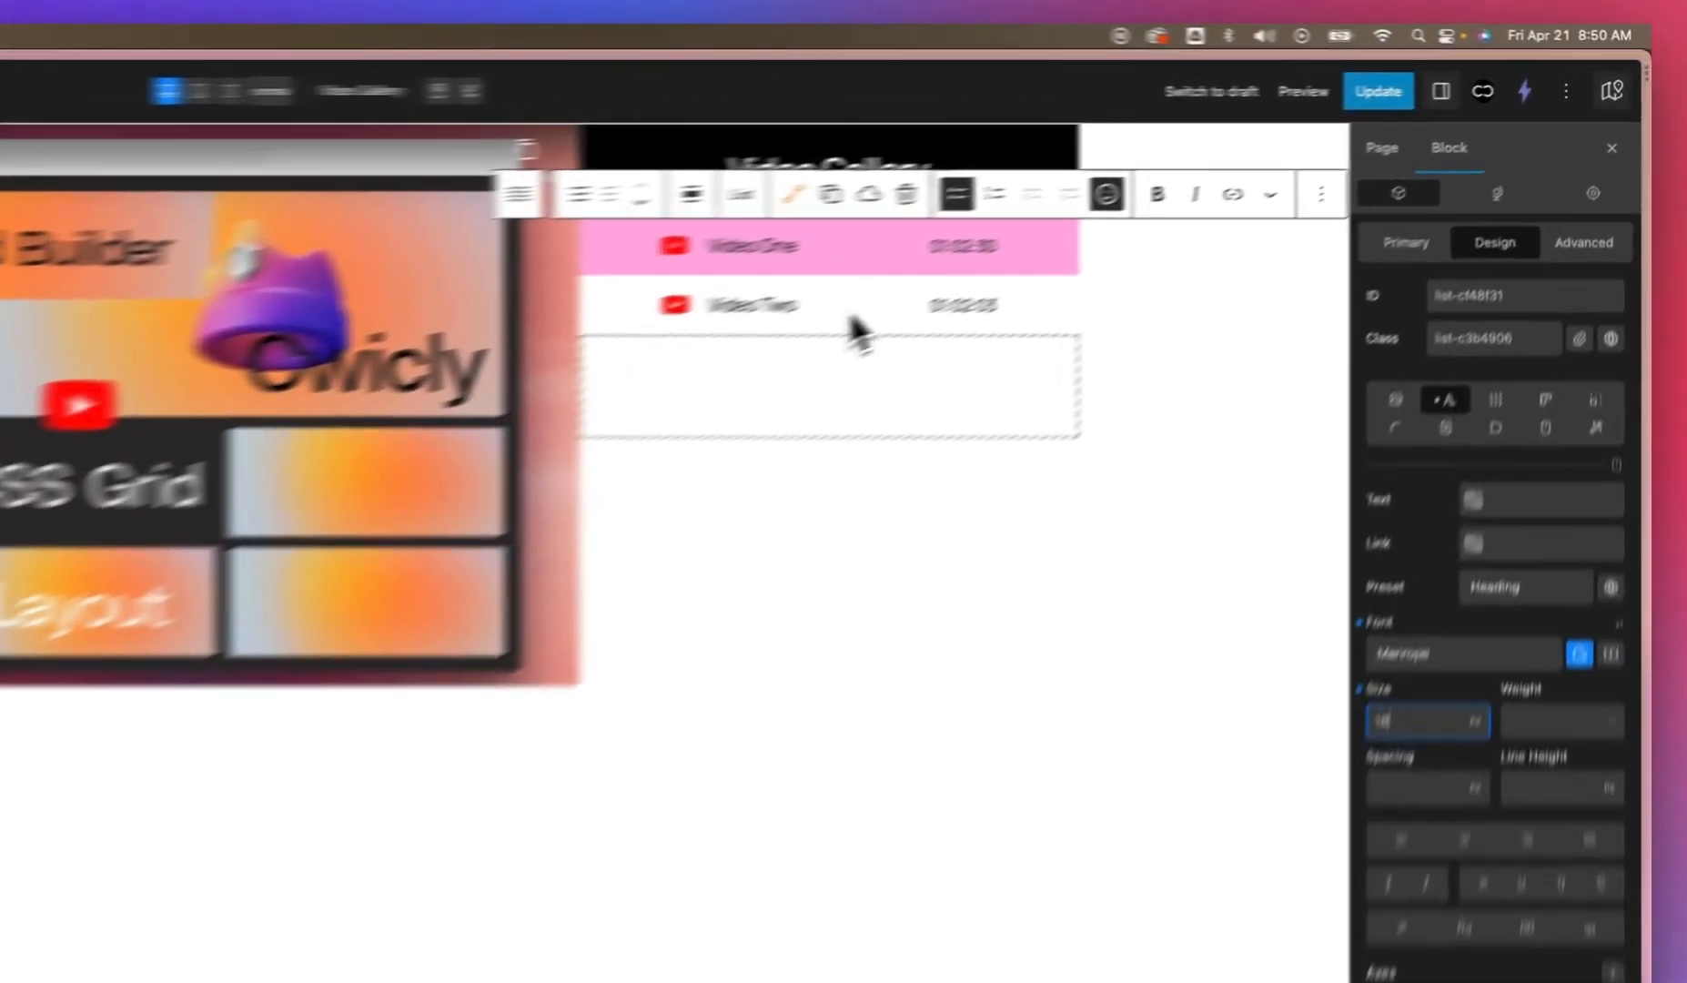
{"action": "left_click", "coordinate": [1170, 227]}
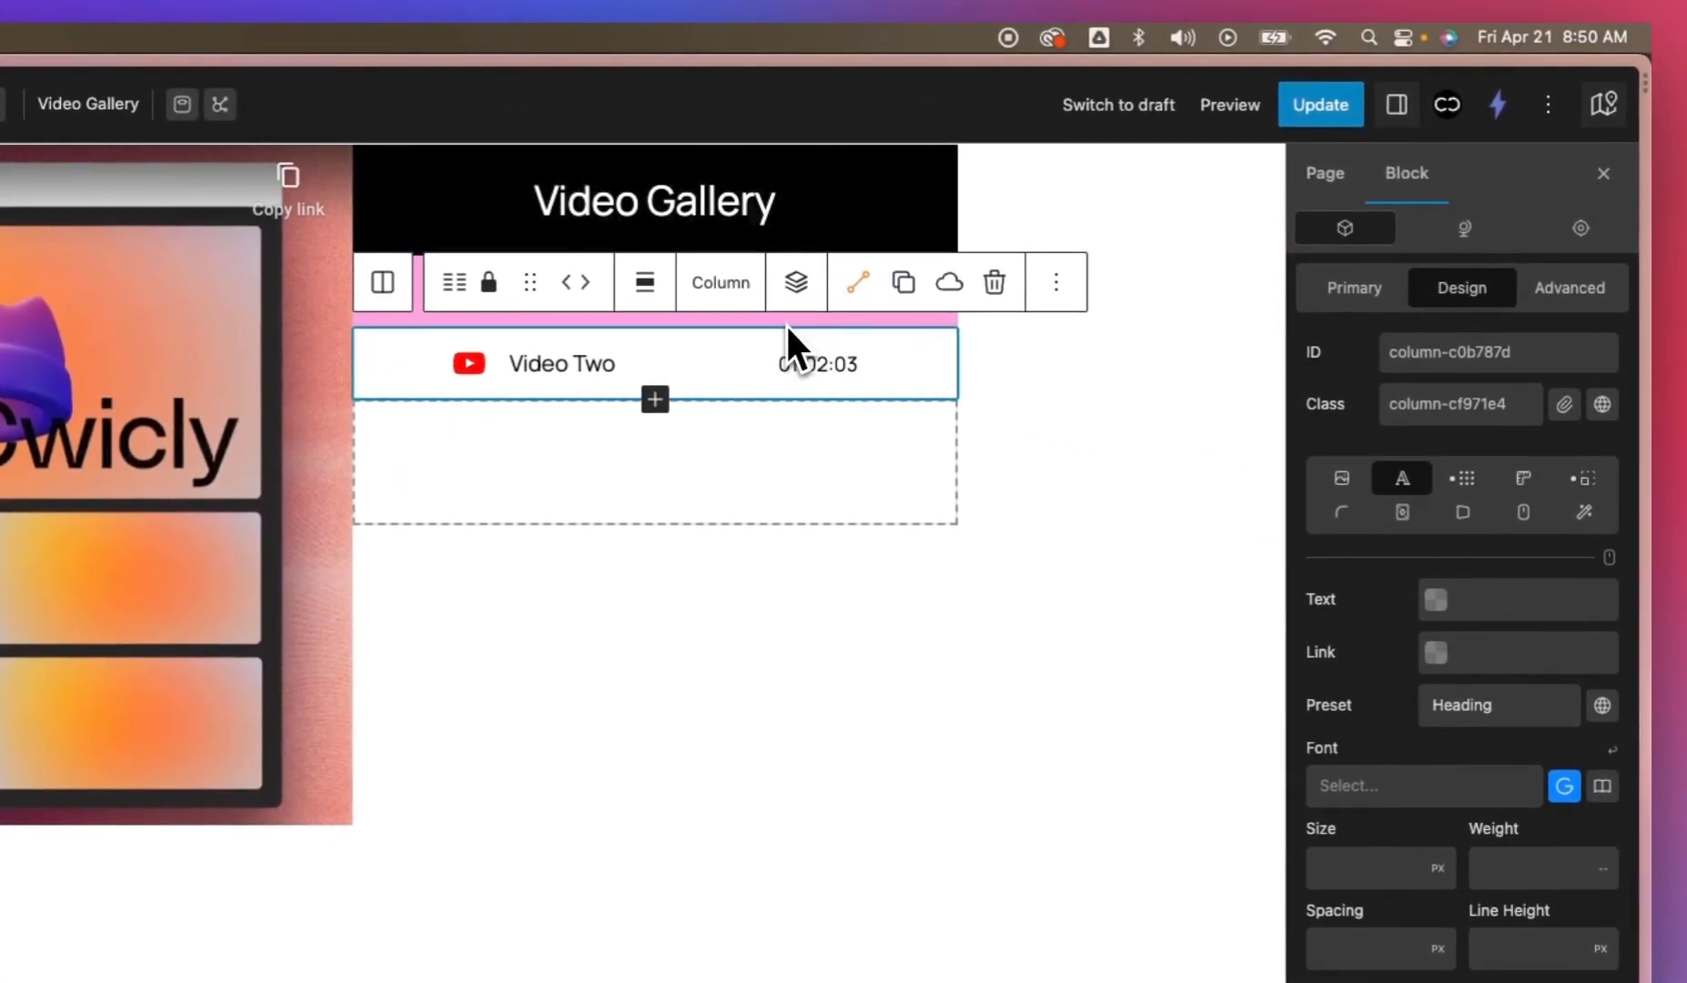
Step: Give the "Video Two" column the same background color as the "Video One" column, #ff9edb
{"action": "left_click", "coordinate": [785, 324]}
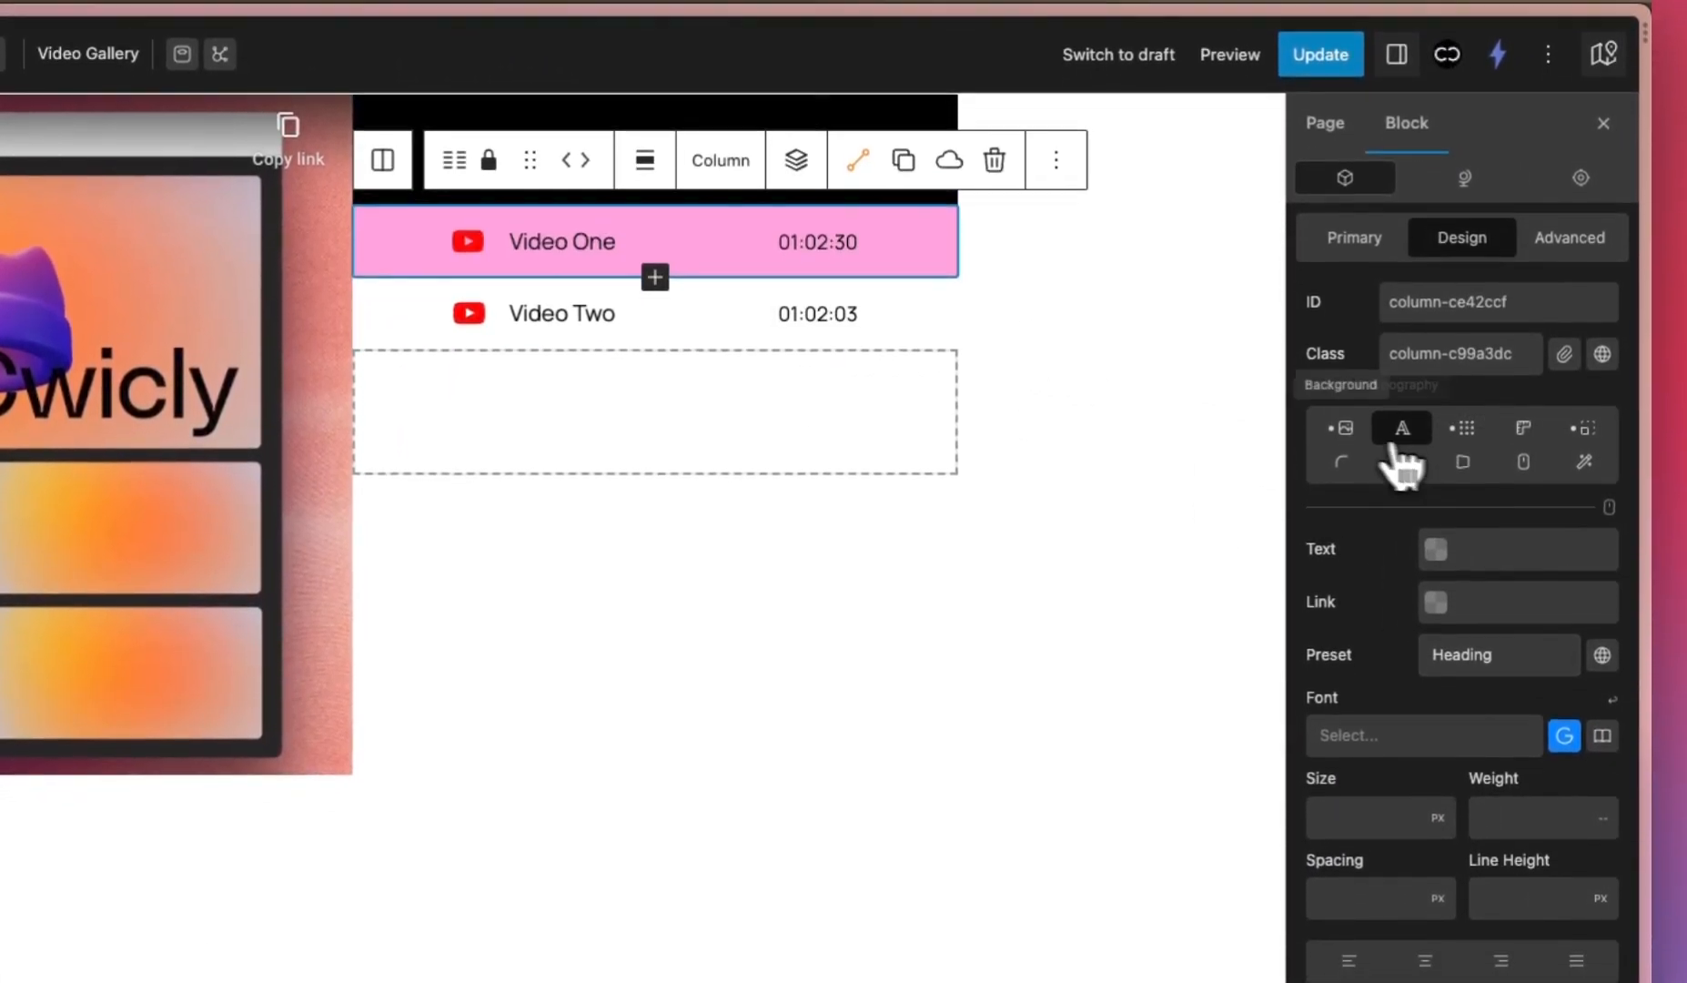
{"action": "left_click", "coordinate": [1341, 477]}
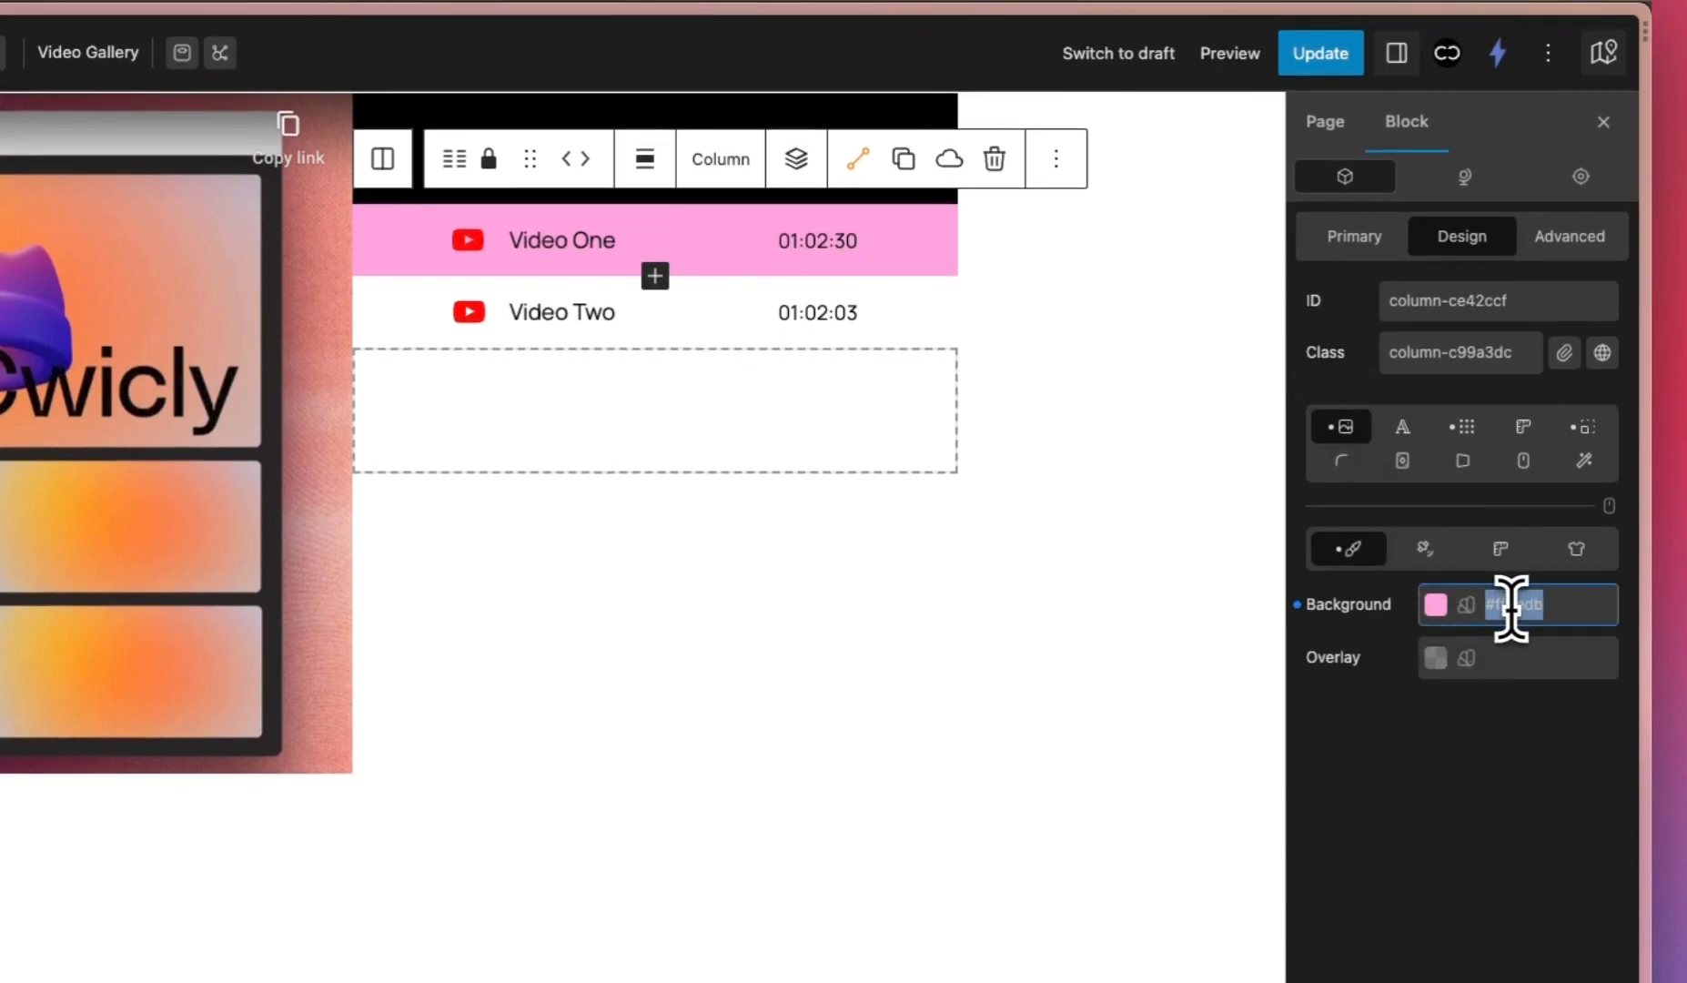
{"action": "left_click", "coordinate": [753, 338]}
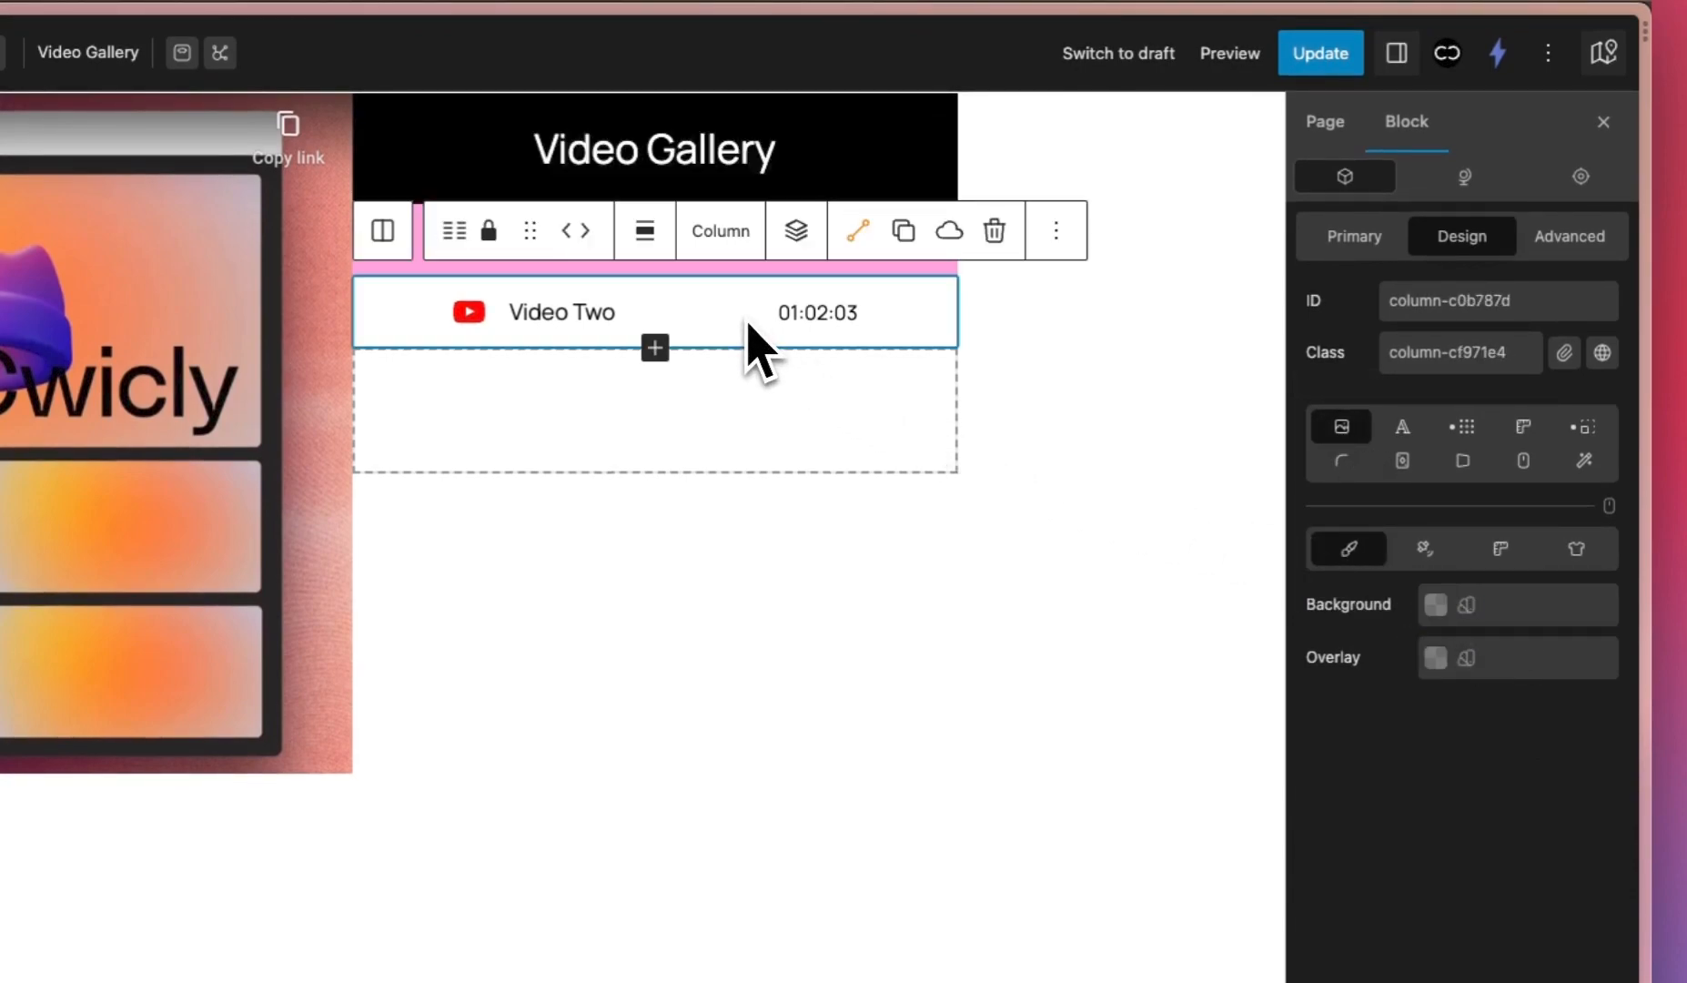
{"action": "left_click", "coordinate": [1488, 604]}
{"action": "type", "text": "#ff9edb"}
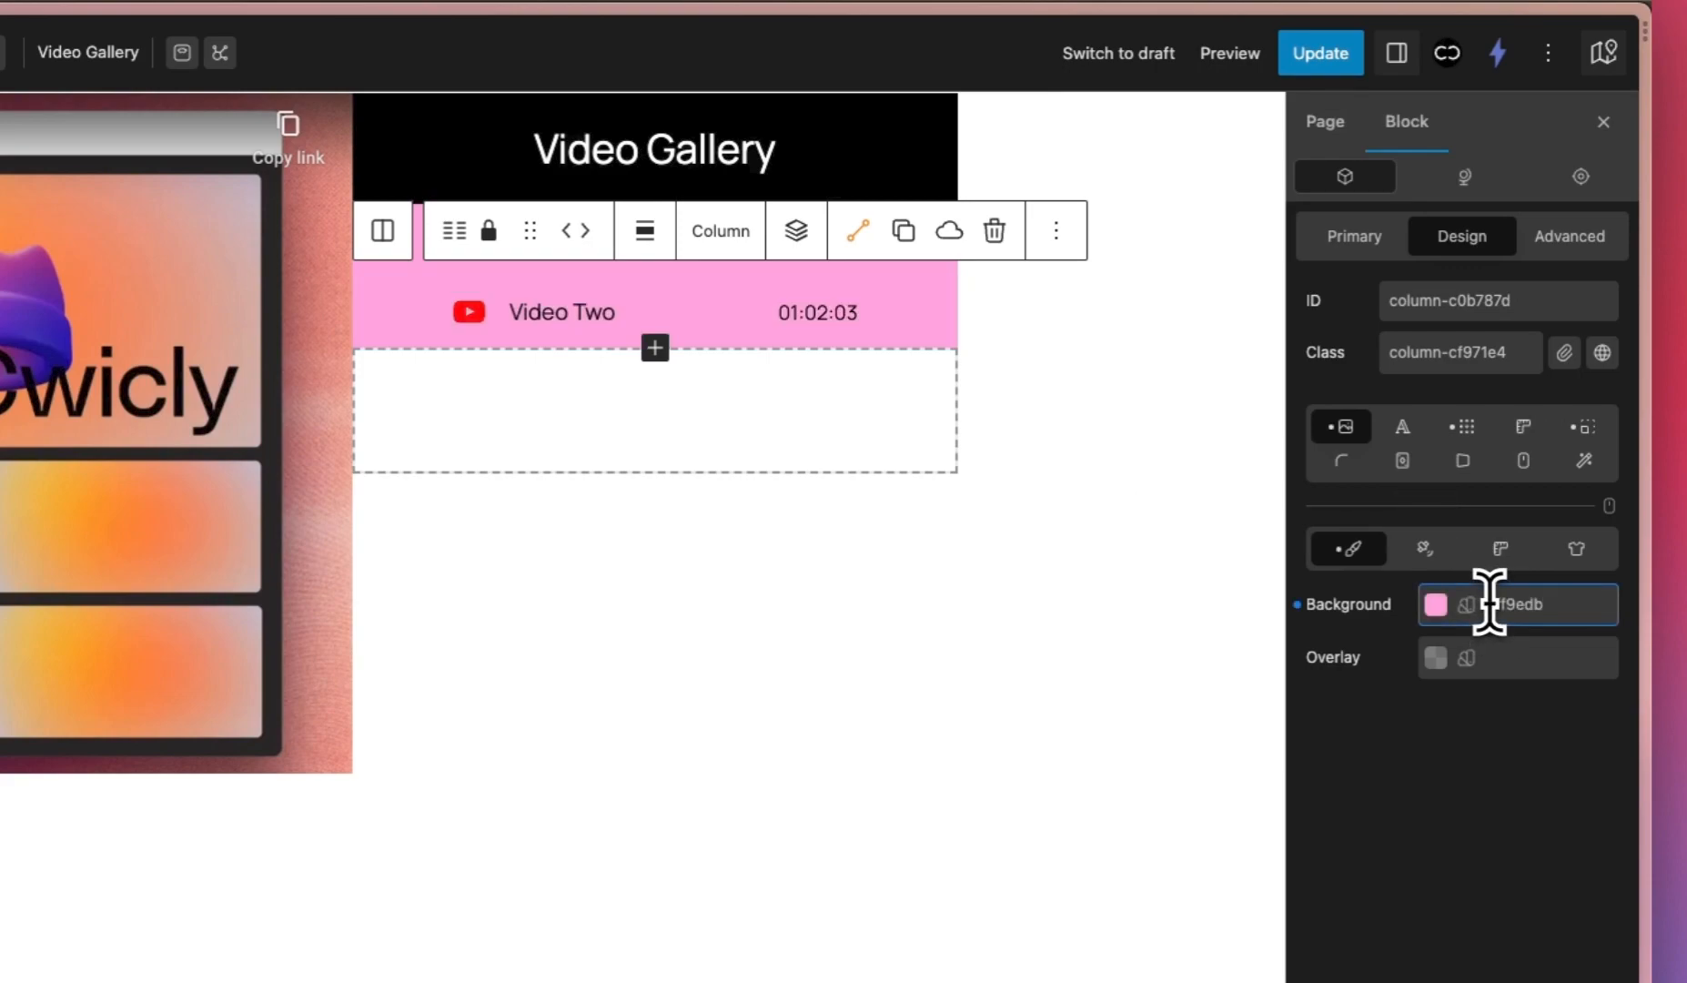
Step: Set the background color of the empty column below "Video Two" to #ff9edb
{"action": "left_click", "coordinate": [527, 369]}
{"action": "left_click", "coordinate": [1526, 605]}
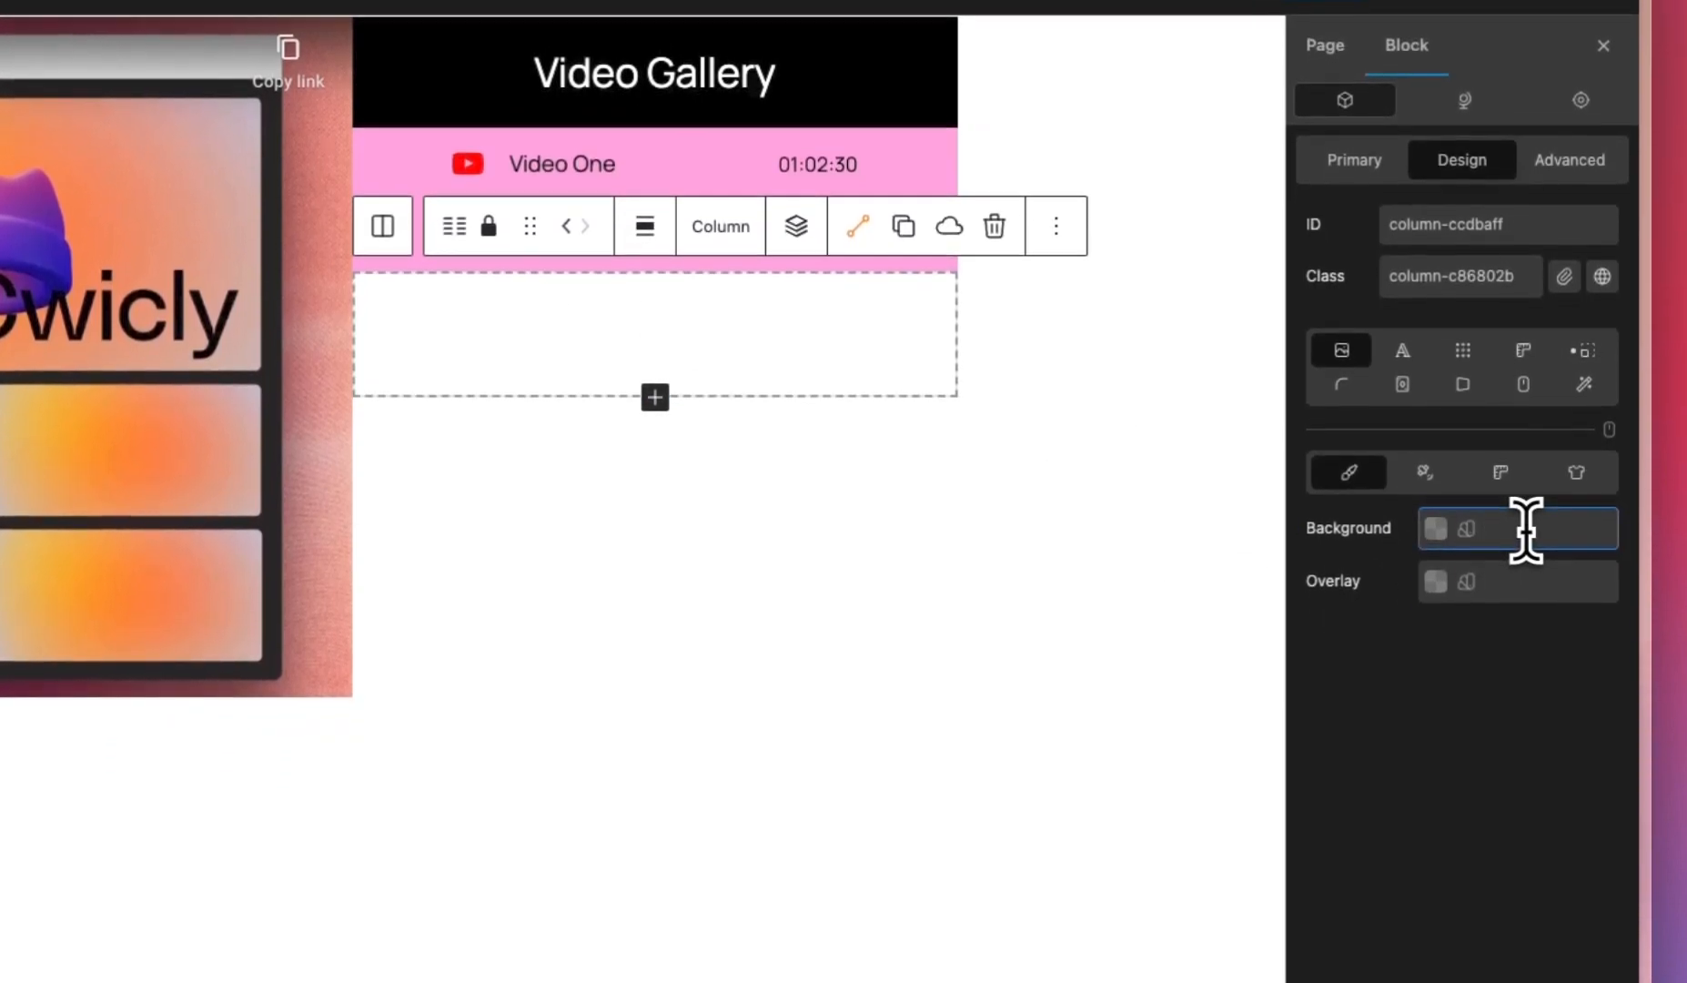
{"action": "type", "text": "#ff9edb"}
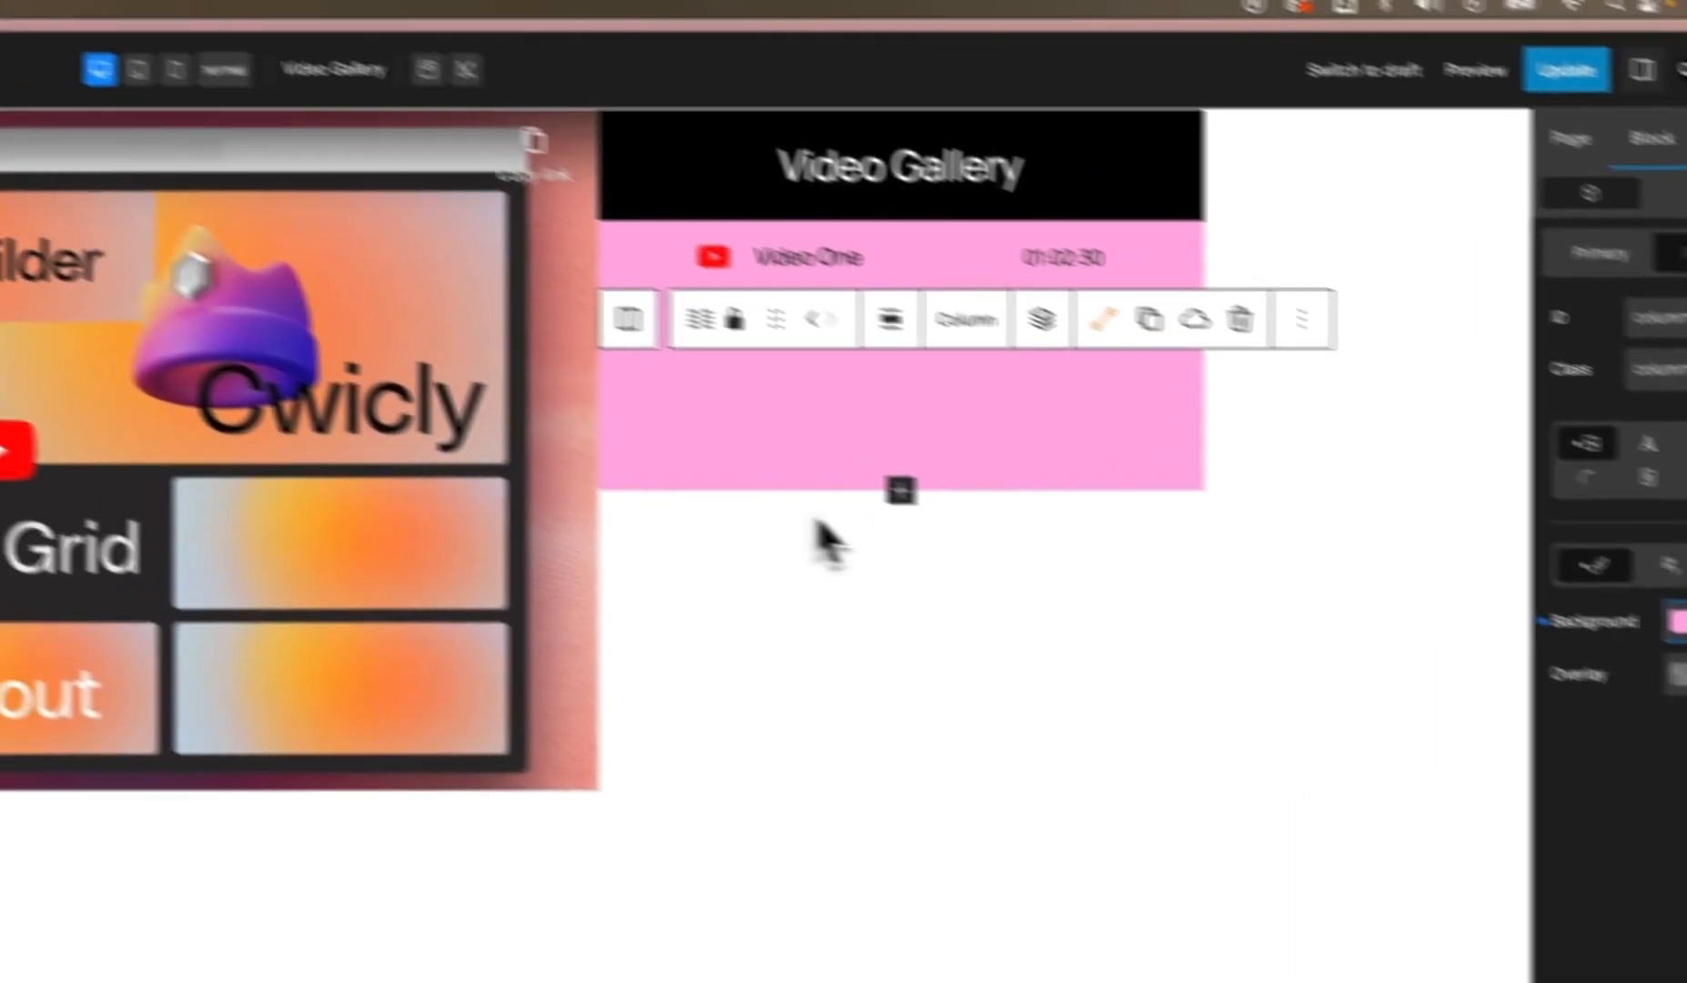
{"action": "left_click", "coordinate": [636, 450]}
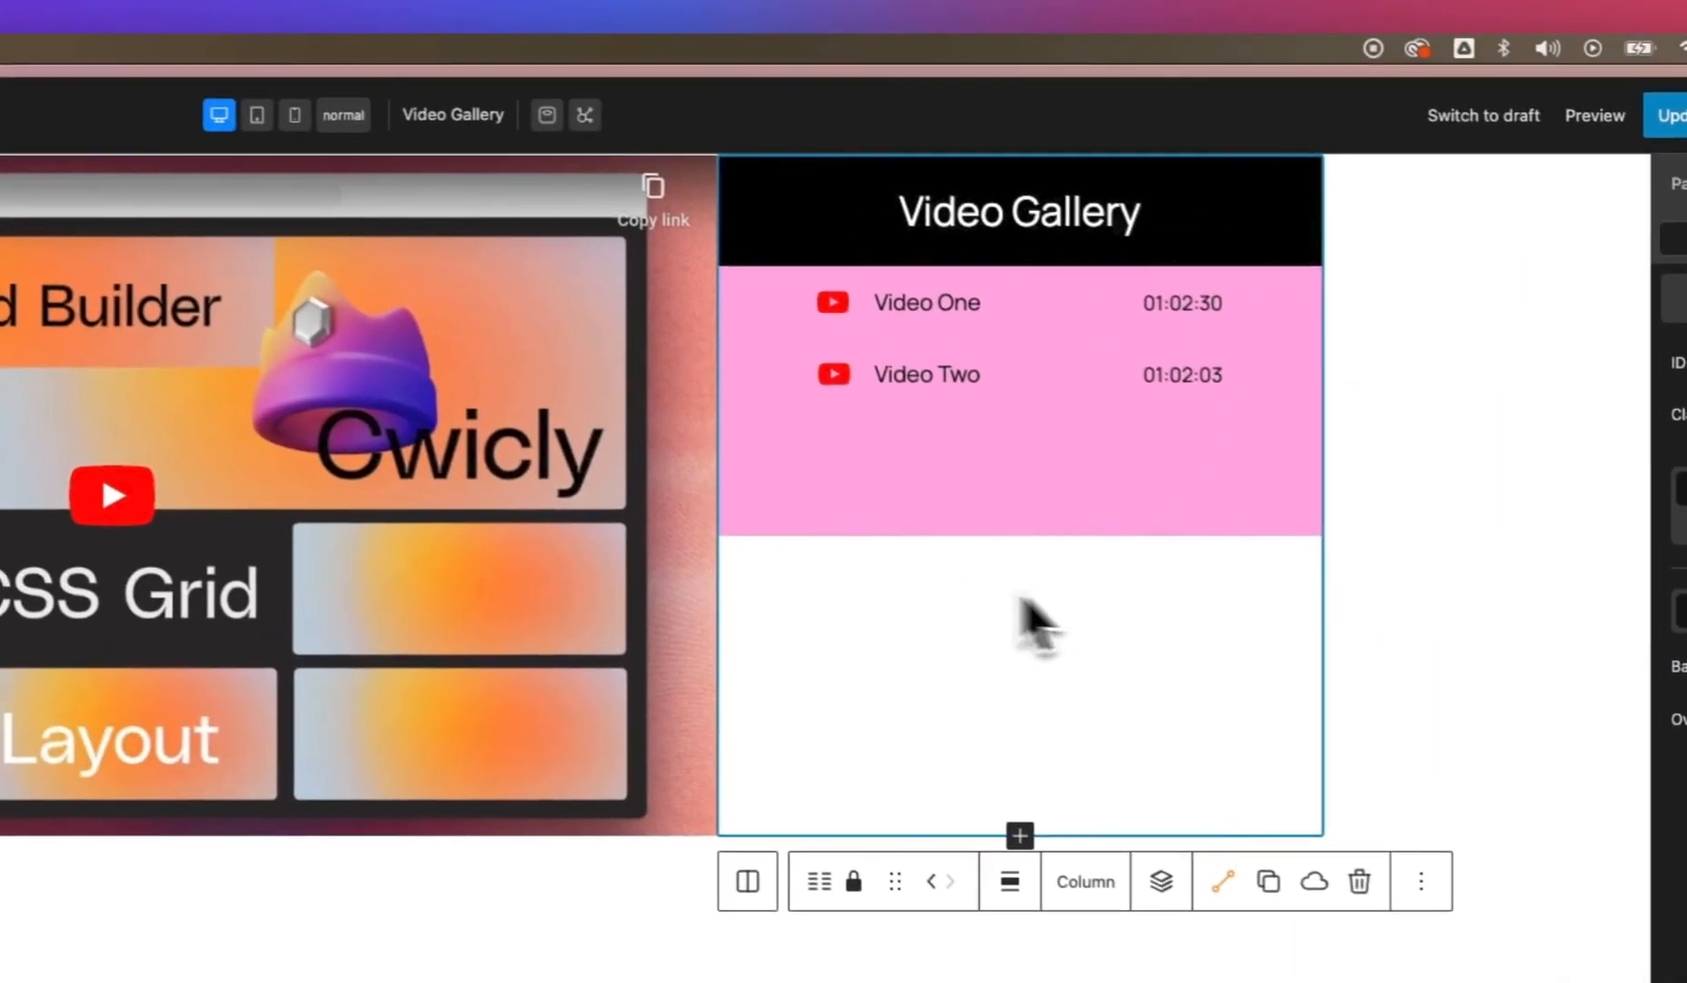
Step: Add a copy of the "Video Two" list to the empty column below it
{"action": "left_click", "coordinate": [1031, 387]}
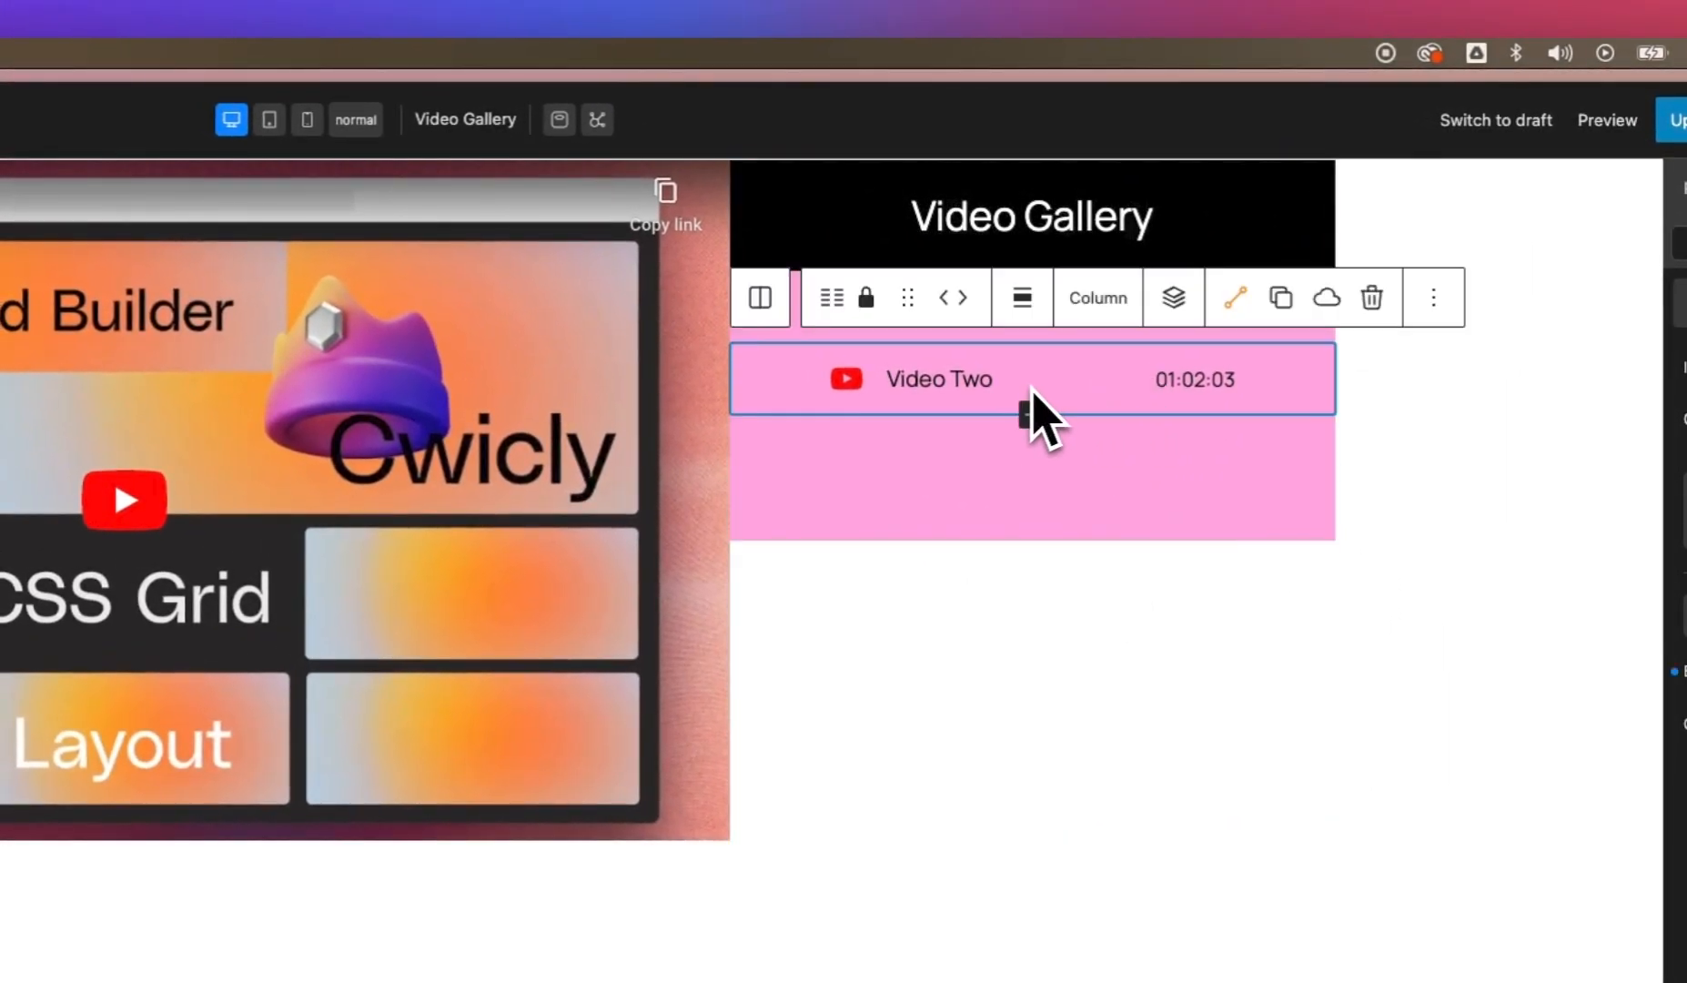
{"action": "left_click", "coordinate": [952, 380]}
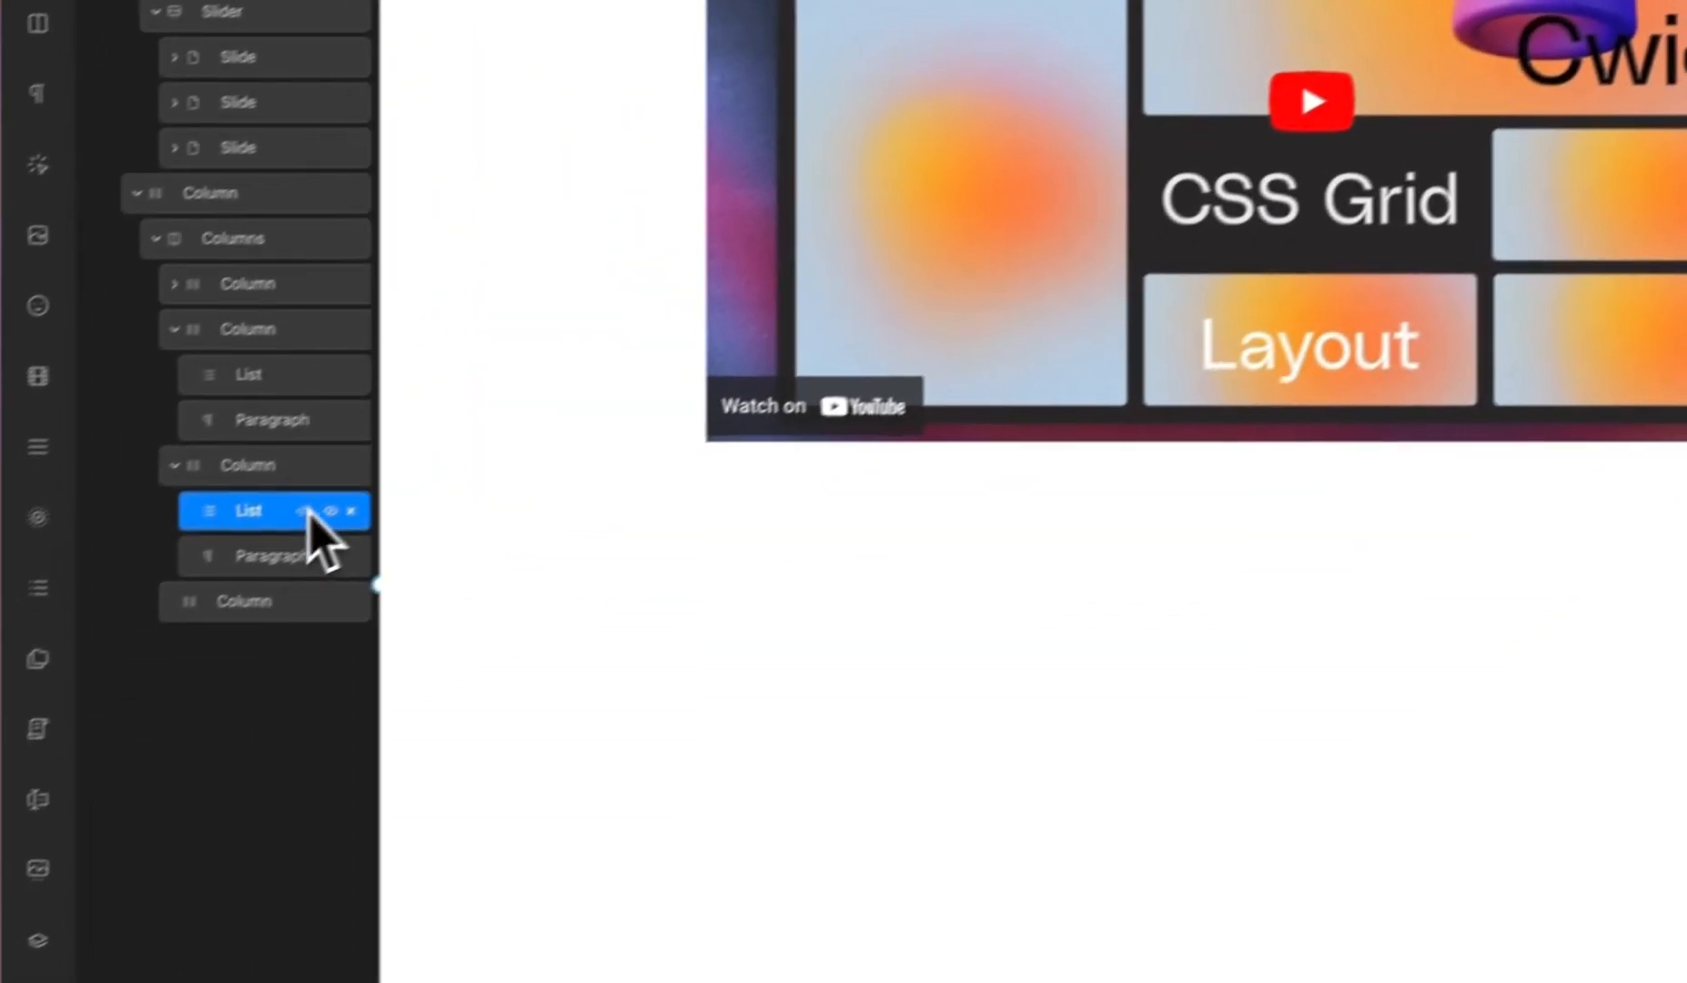
{"action": "right_click", "coordinate": [309, 496]}
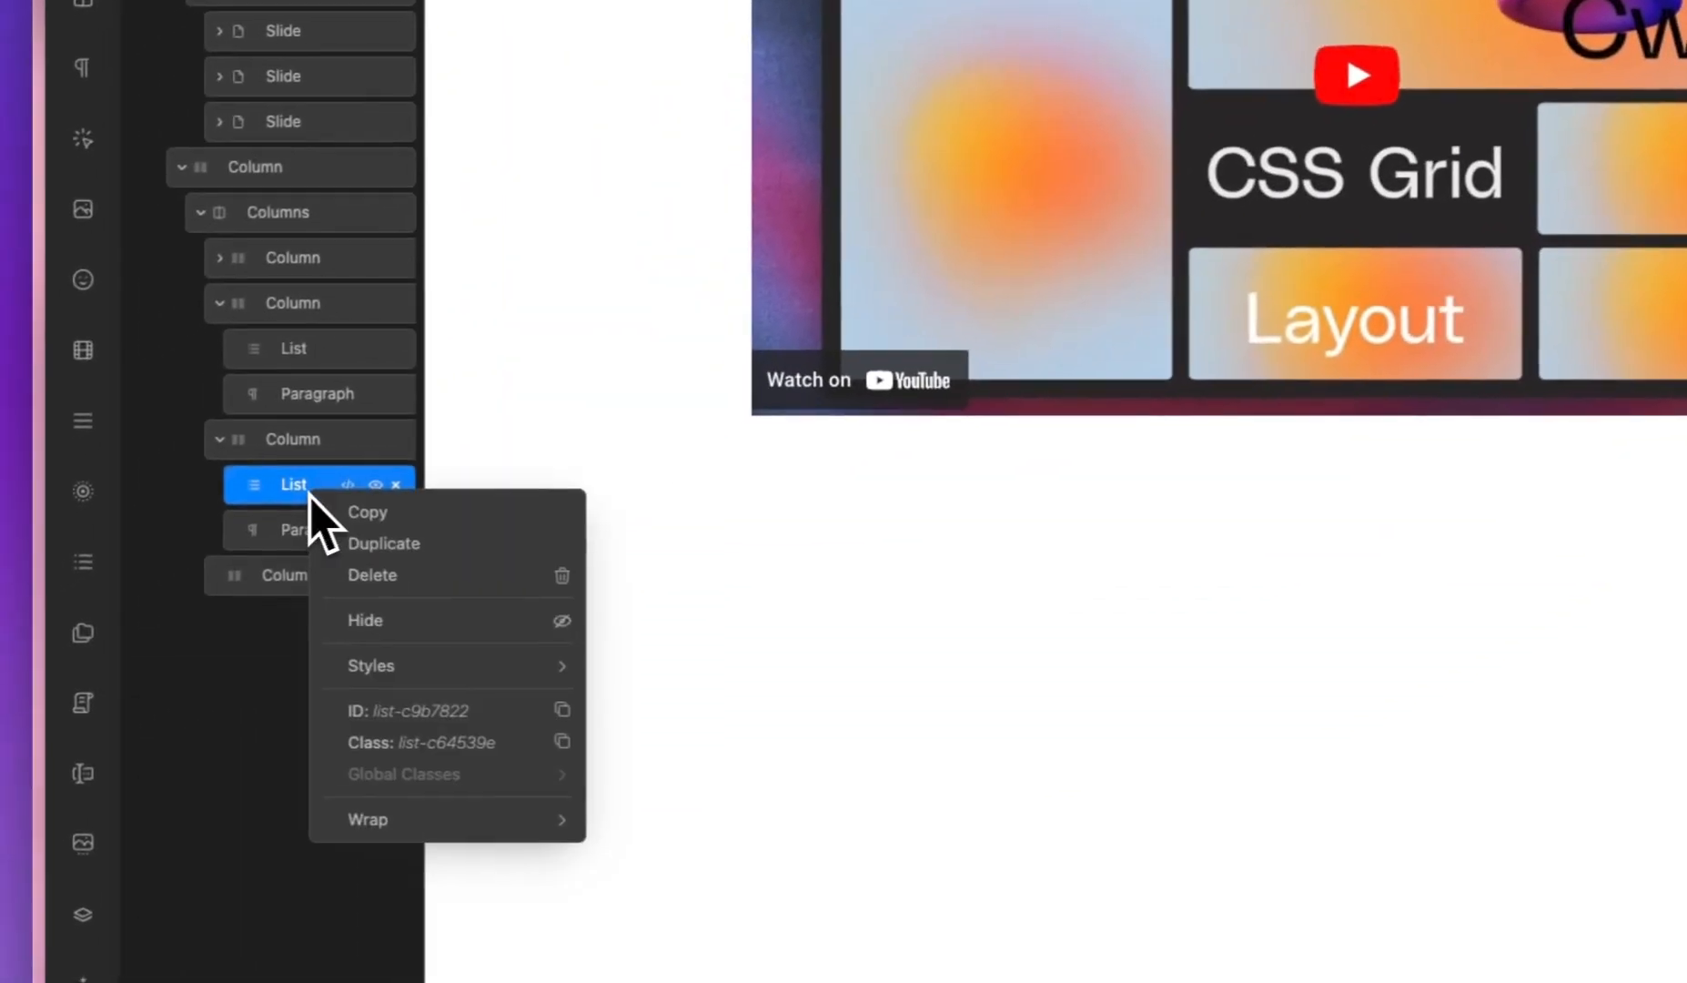
{"action": "left_click", "coordinate": [316, 573]}
{"action": "left_click", "coordinate": [313, 582]}
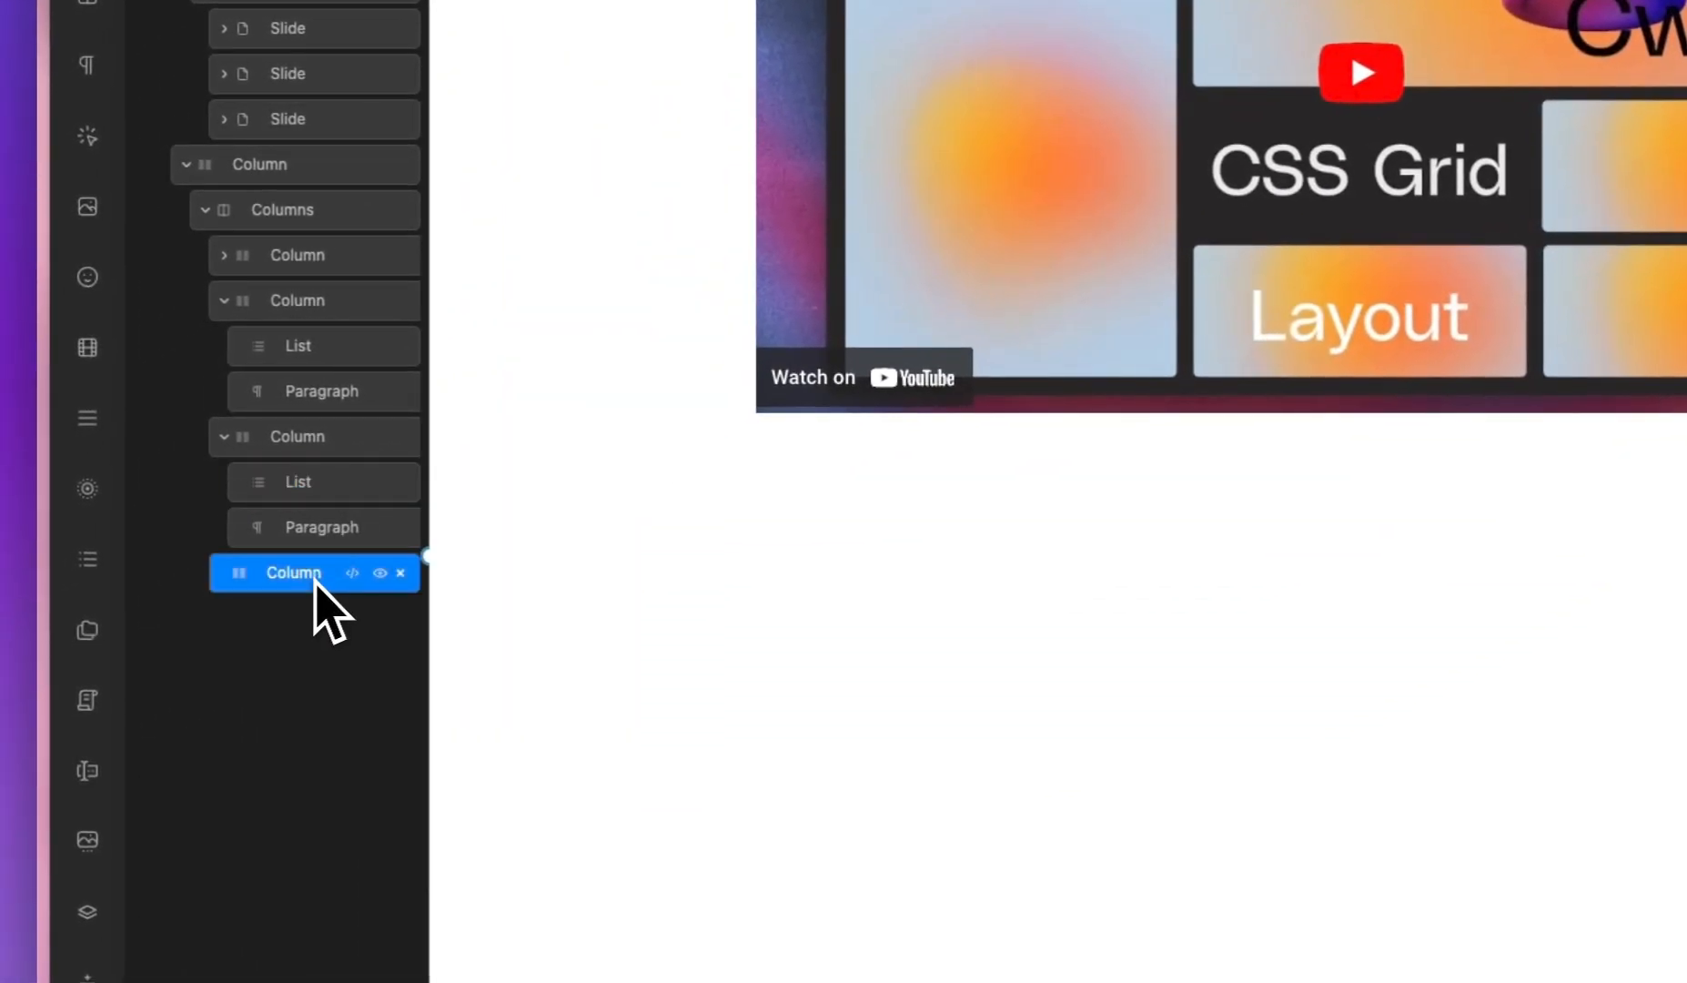
{"action": "key", "text": "super+v"}
Step: Add a copy of the "Video Two" row's time paragraph to the last column, below its new list
{"action": "left_click", "coordinate": [310, 526]}
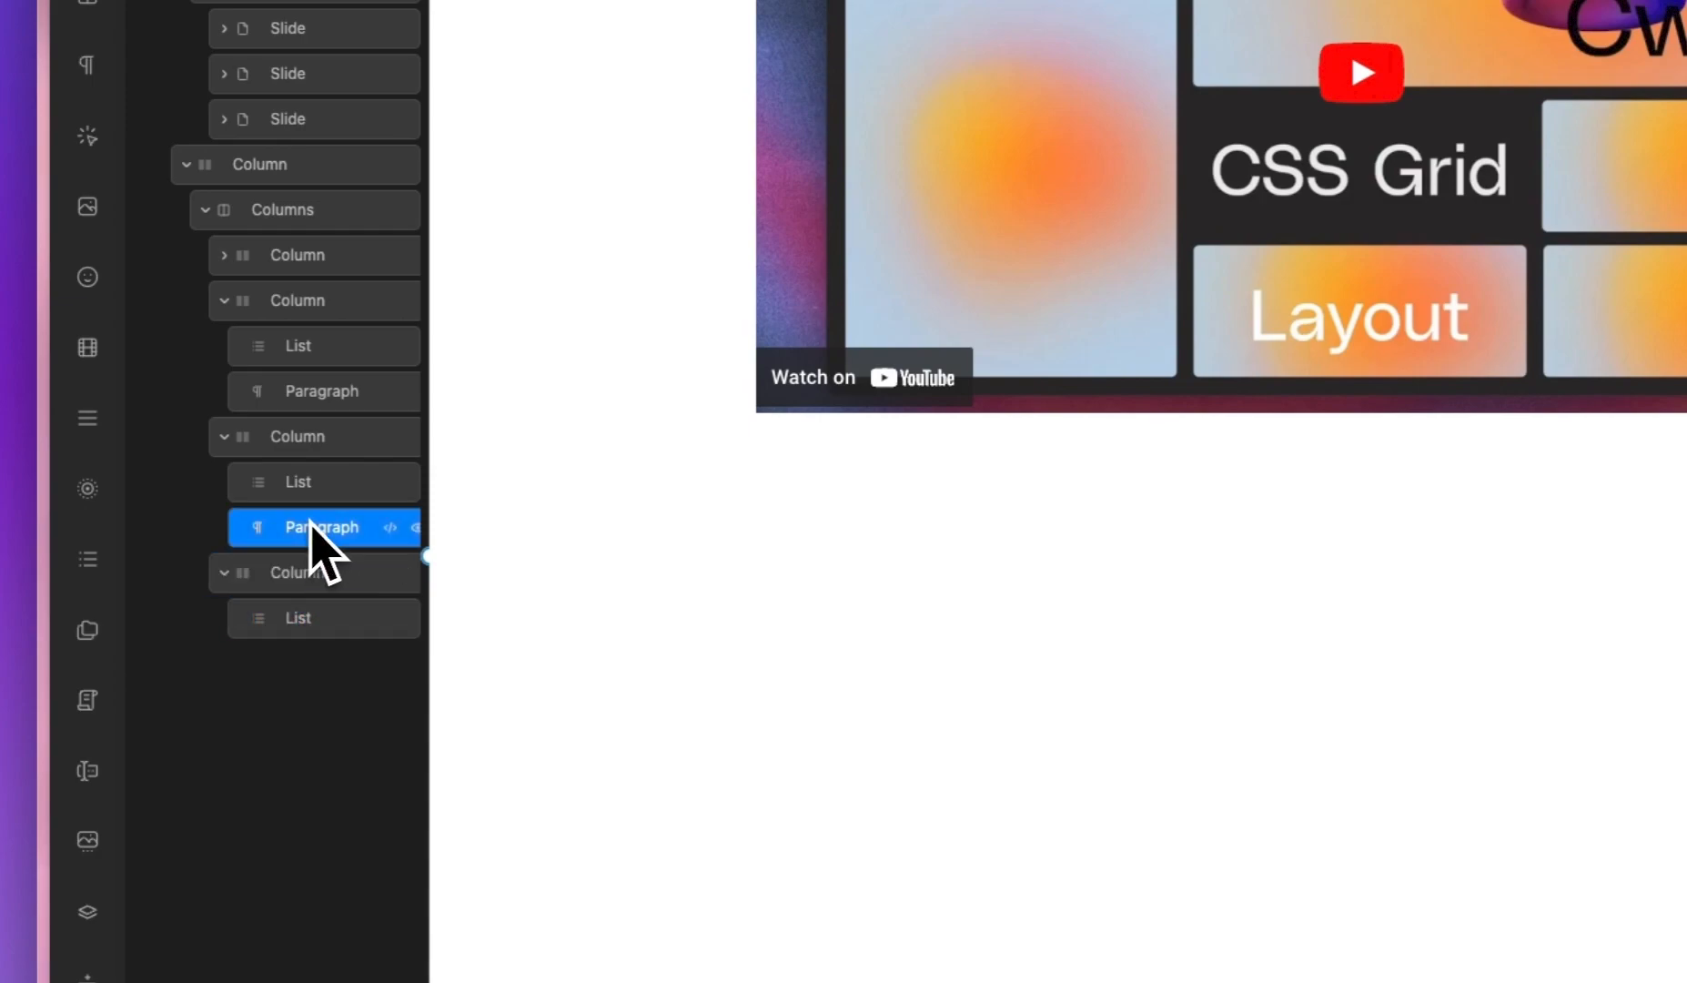
{"action": "left_click", "coordinate": [307, 571]}
{"action": "key", "text": "super+v"}
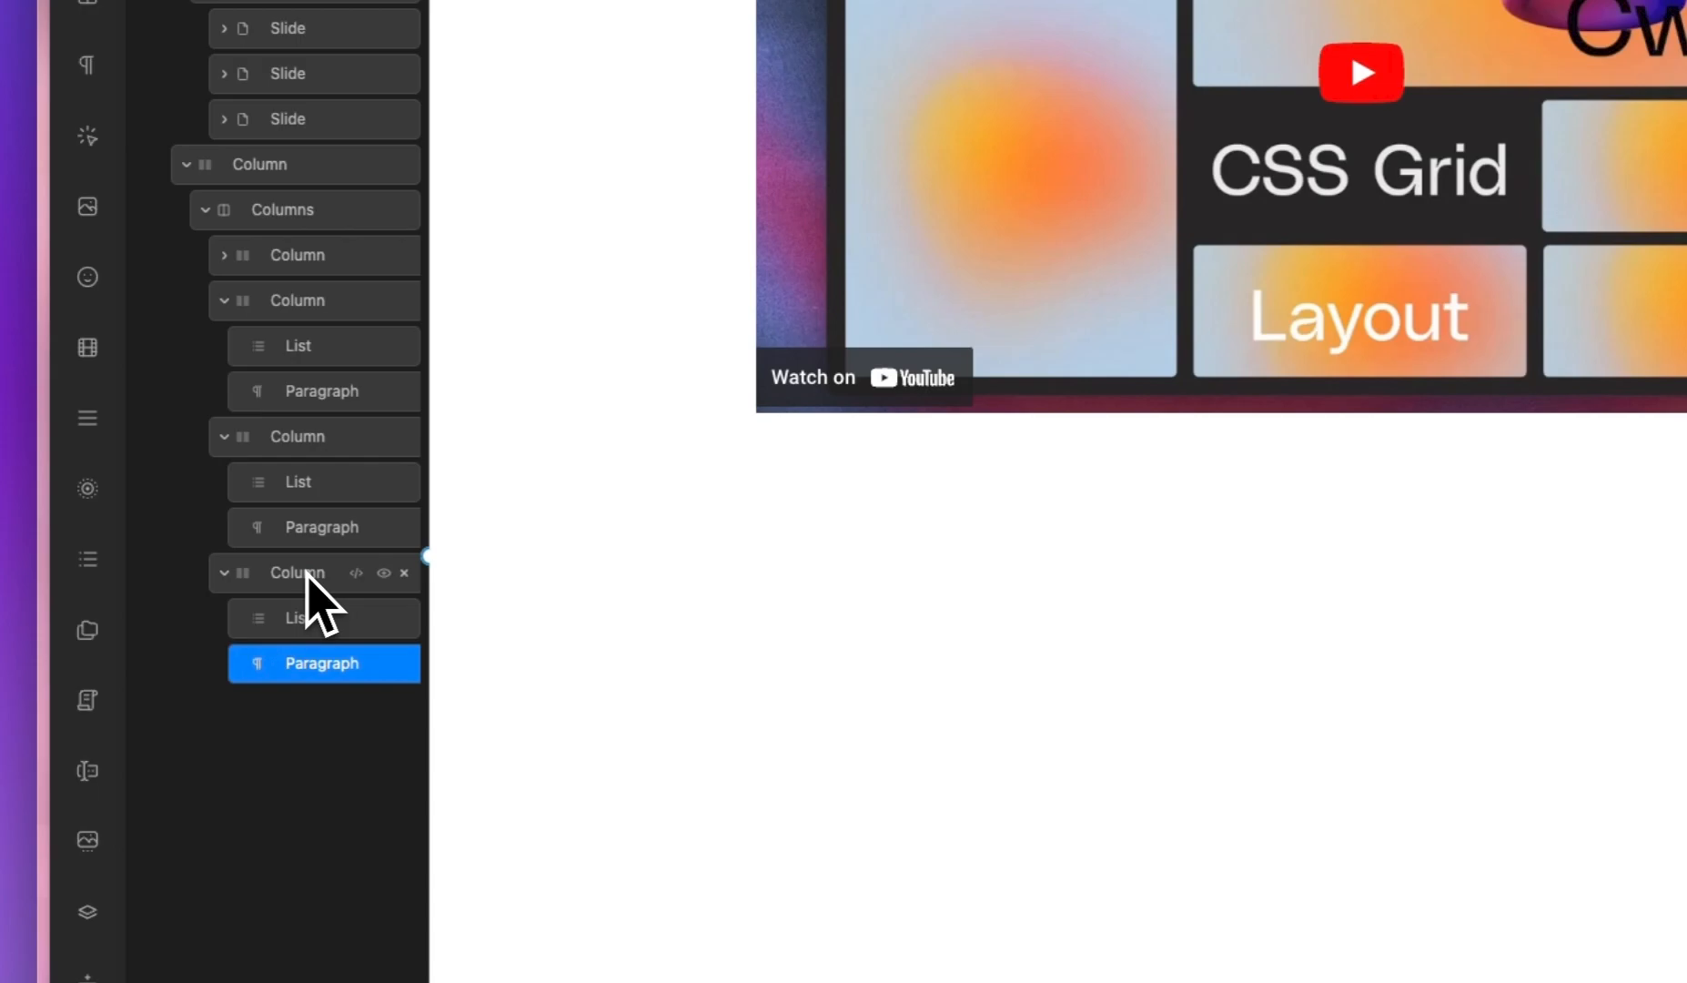
Step: Enter "Video Three" as the new list's text and "01:02:03" as the time in the paragraph beneath it
{"action": "left_click", "coordinate": [303, 622]}
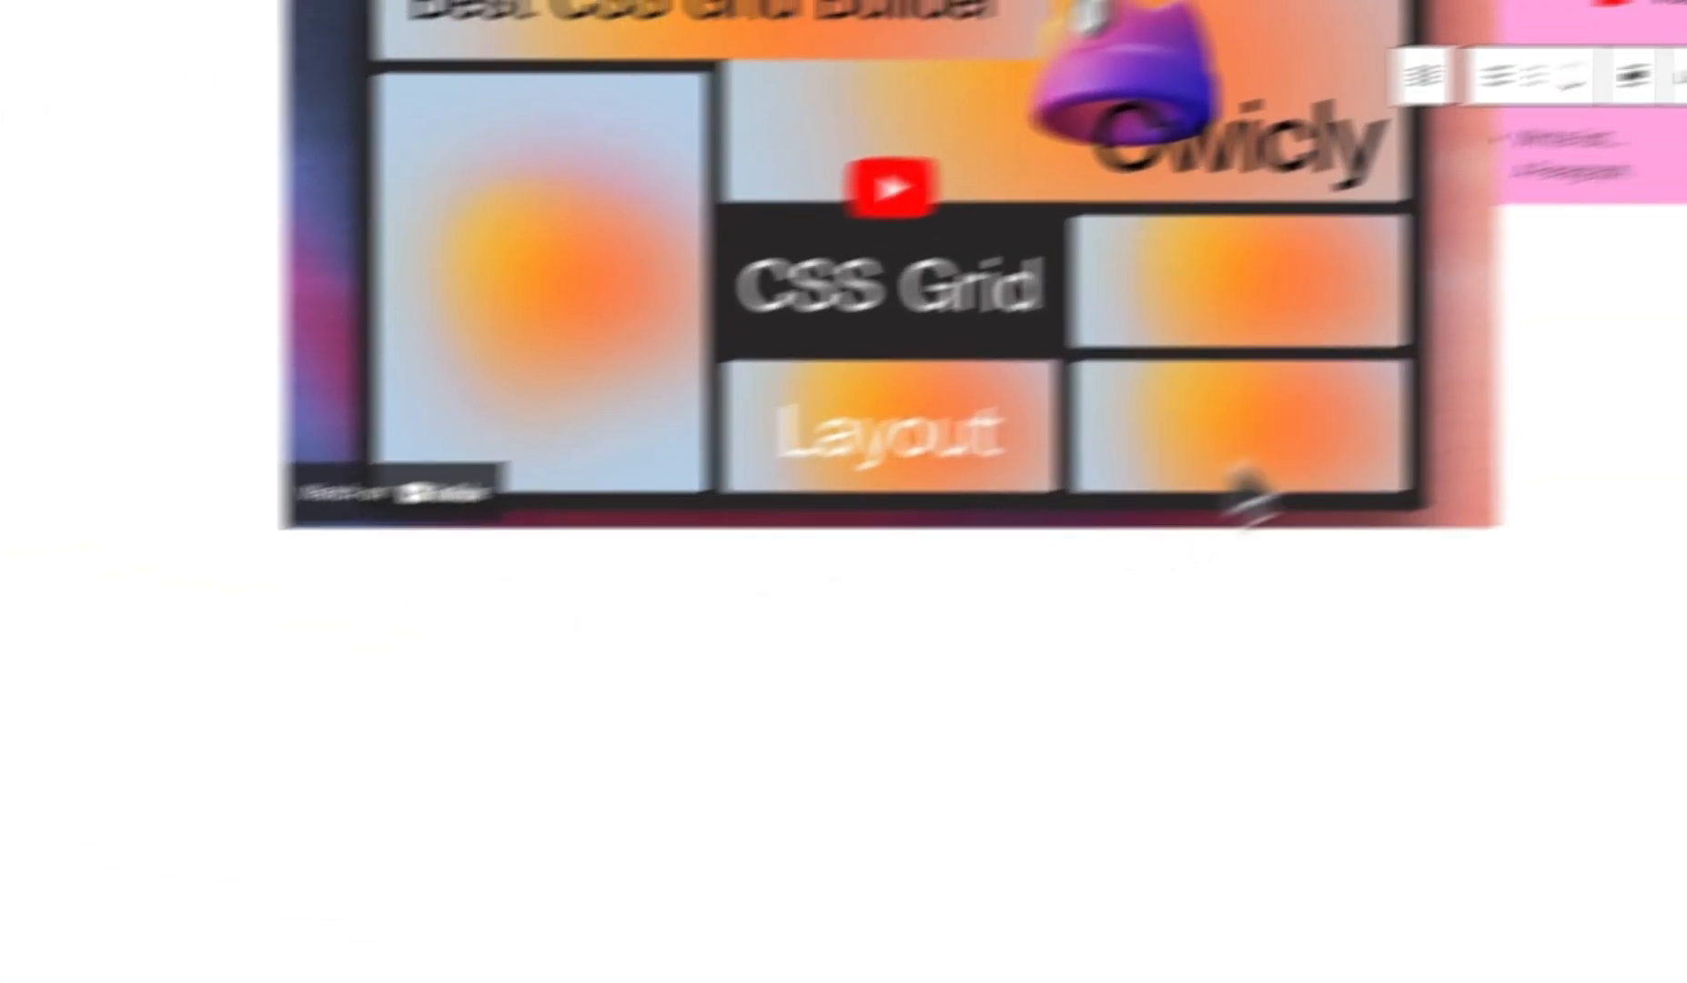
{"action": "type", "text": "Video 3"}
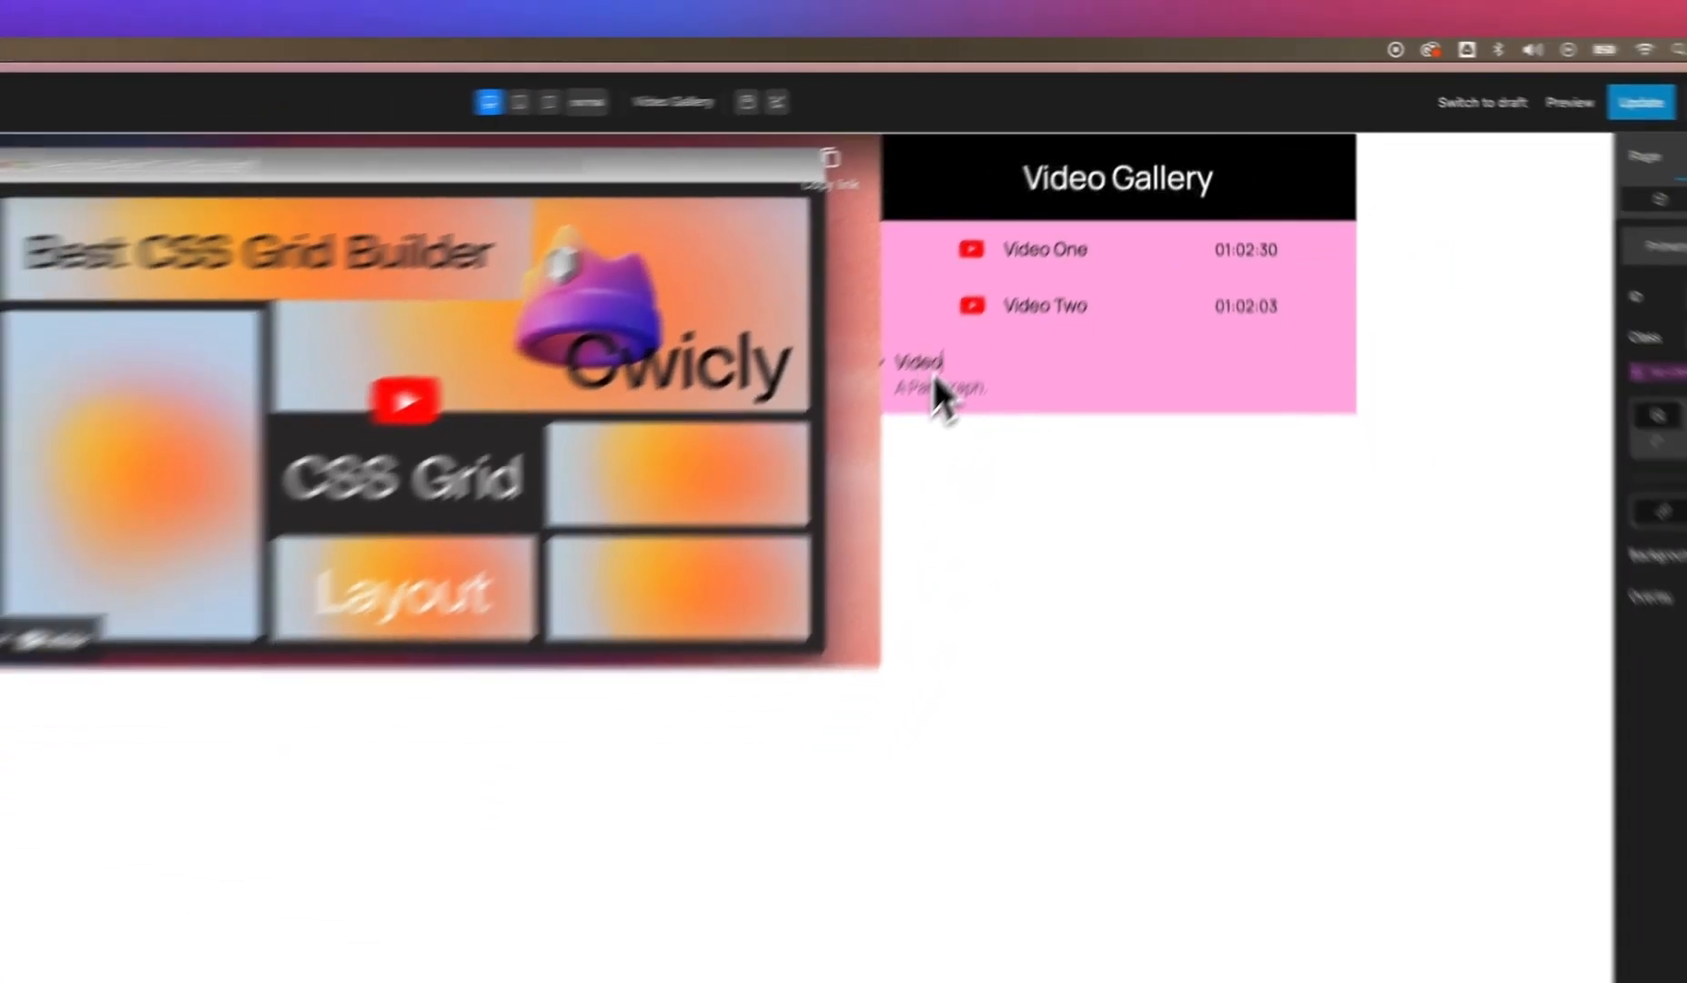
{"action": "key", "text": "BackSpace"}
{"action": "type", "text": "Three "}
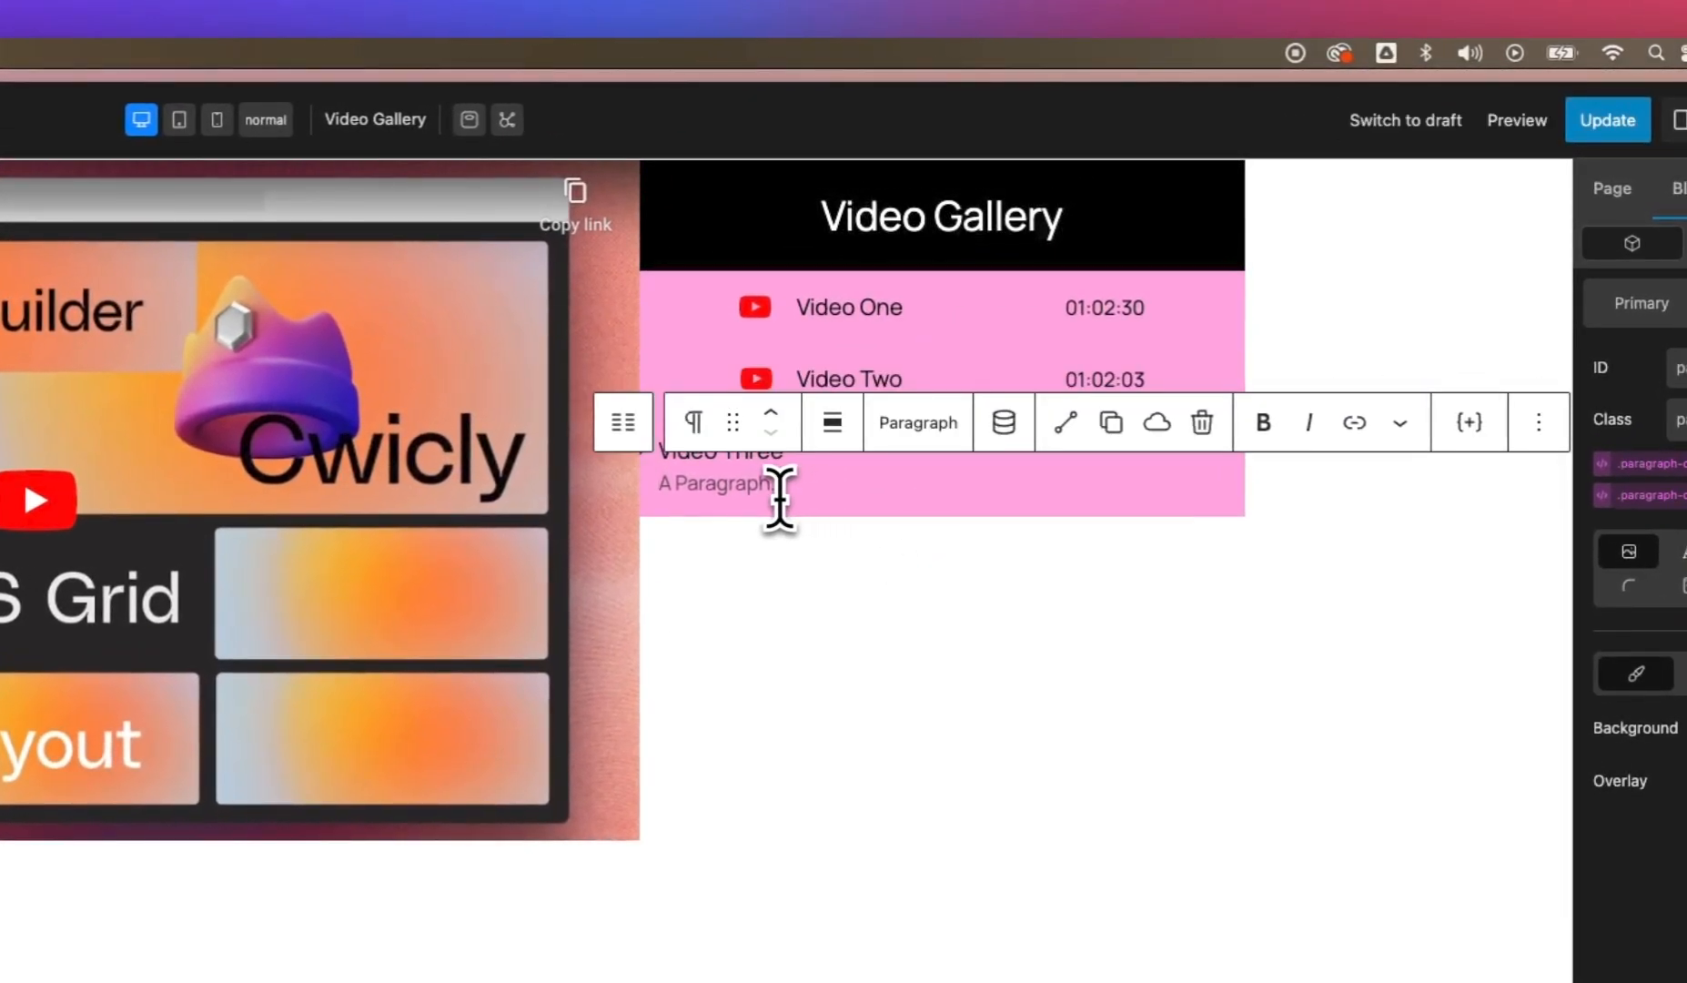
{"action": "type", "text": "01"}
{"action": "type", "text": ":02:0"}
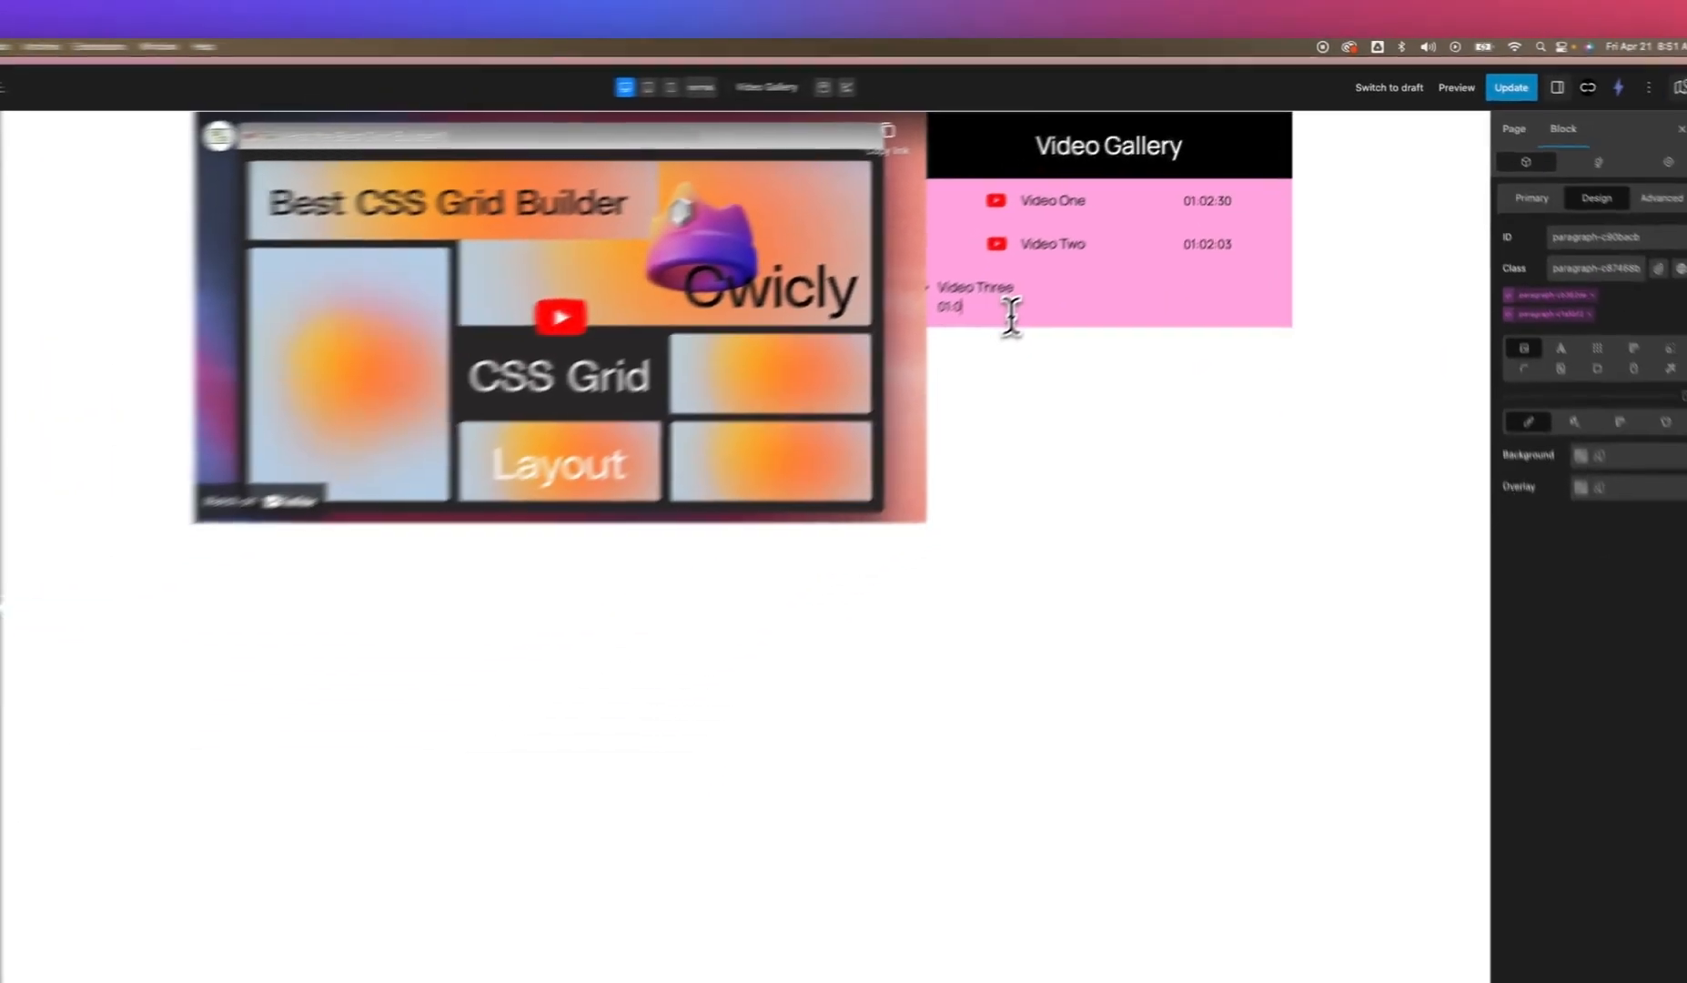
{"action": "type", "text": "3"}
Step: Set the "Video Three" column's layout to flex in row direction with centered alignment and space-around justification
{"action": "left_click", "coordinate": [1098, 241]}
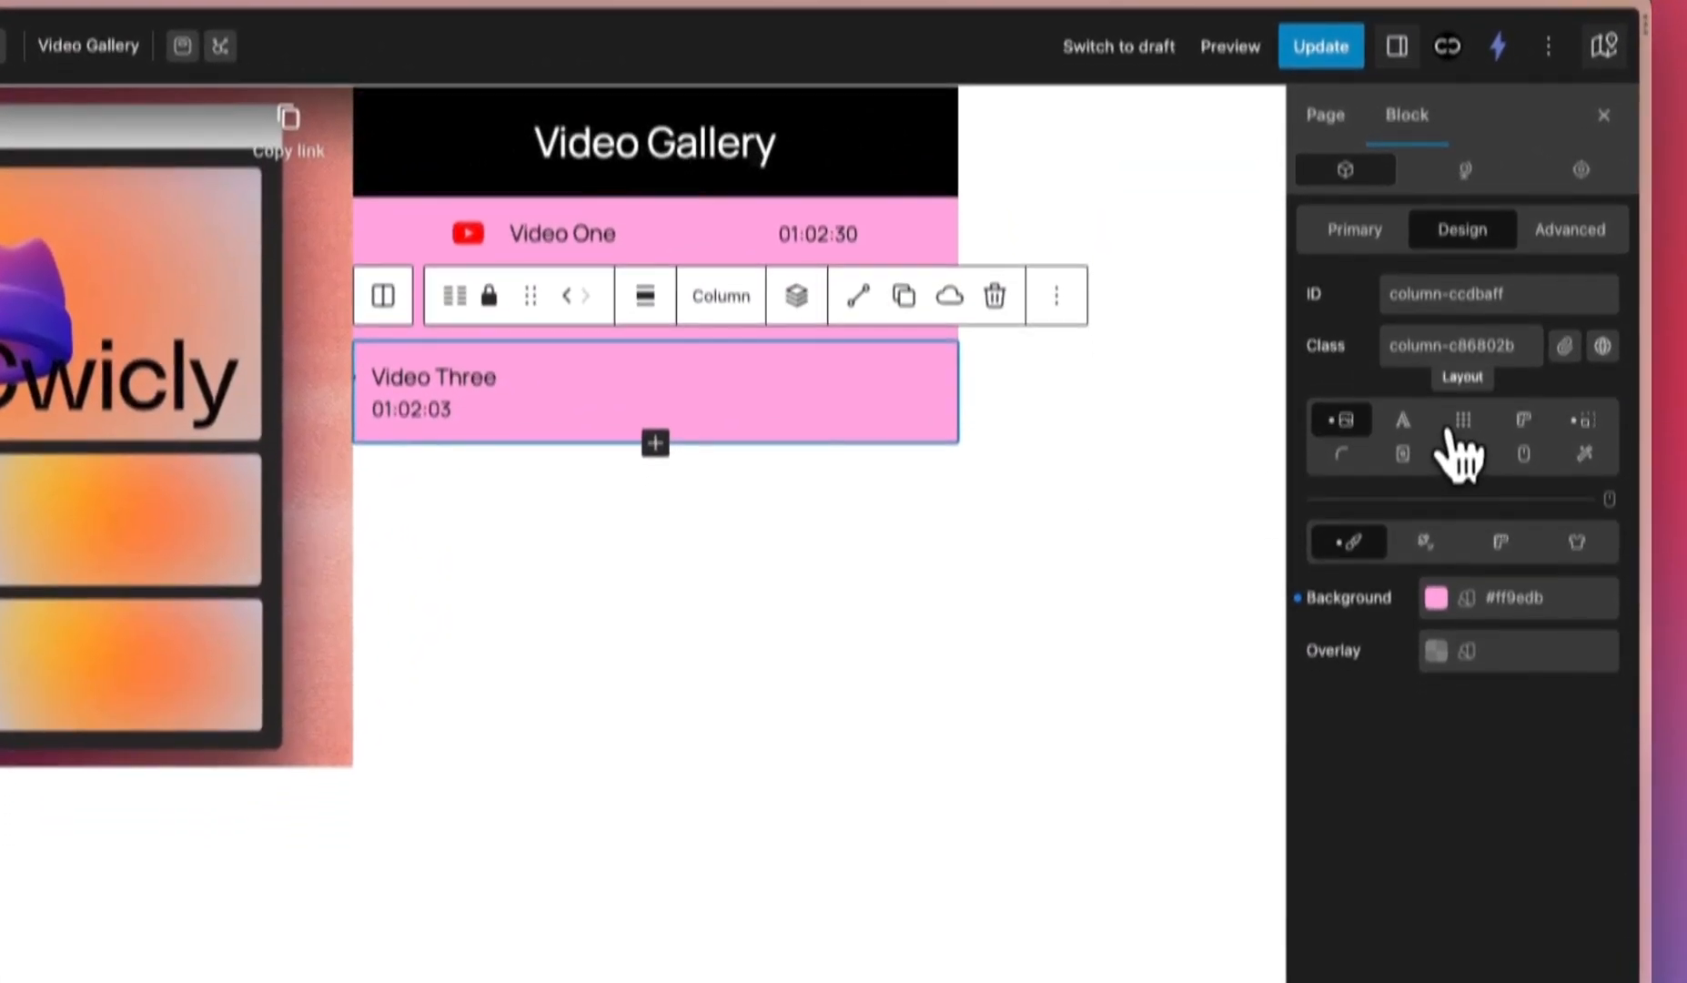
{"action": "left_click", "coordinate": [1462, 493]}
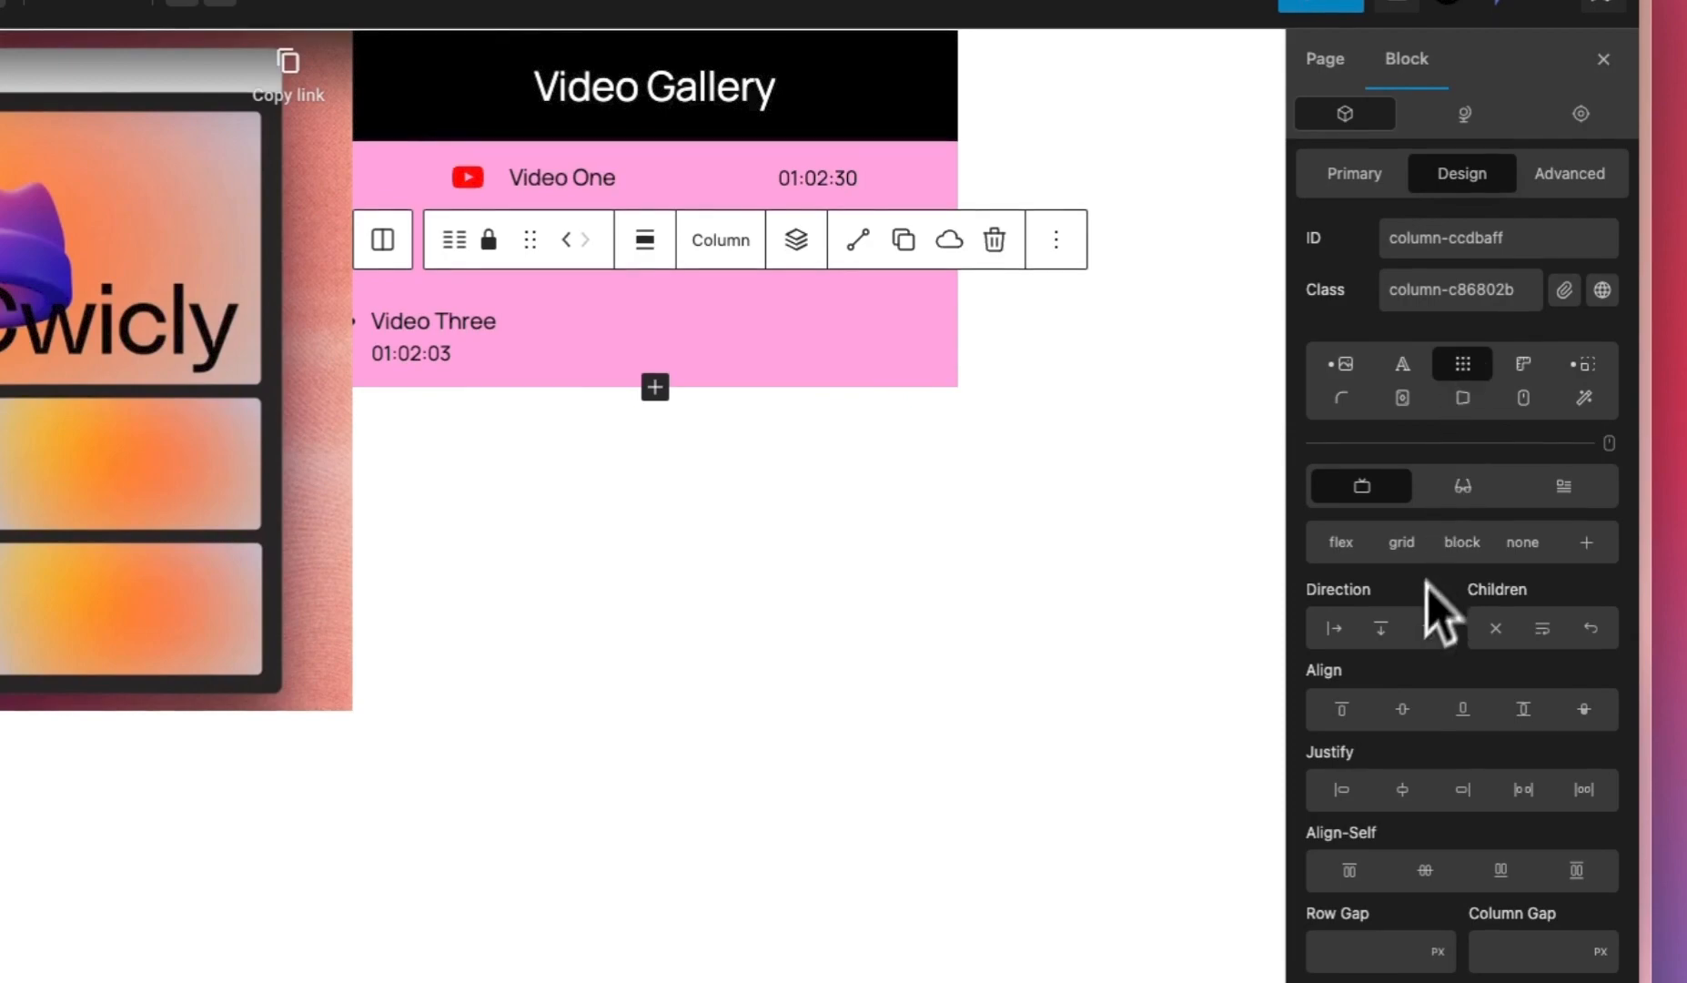
{"action": "left_click", "coordinate": [1360, 551]}
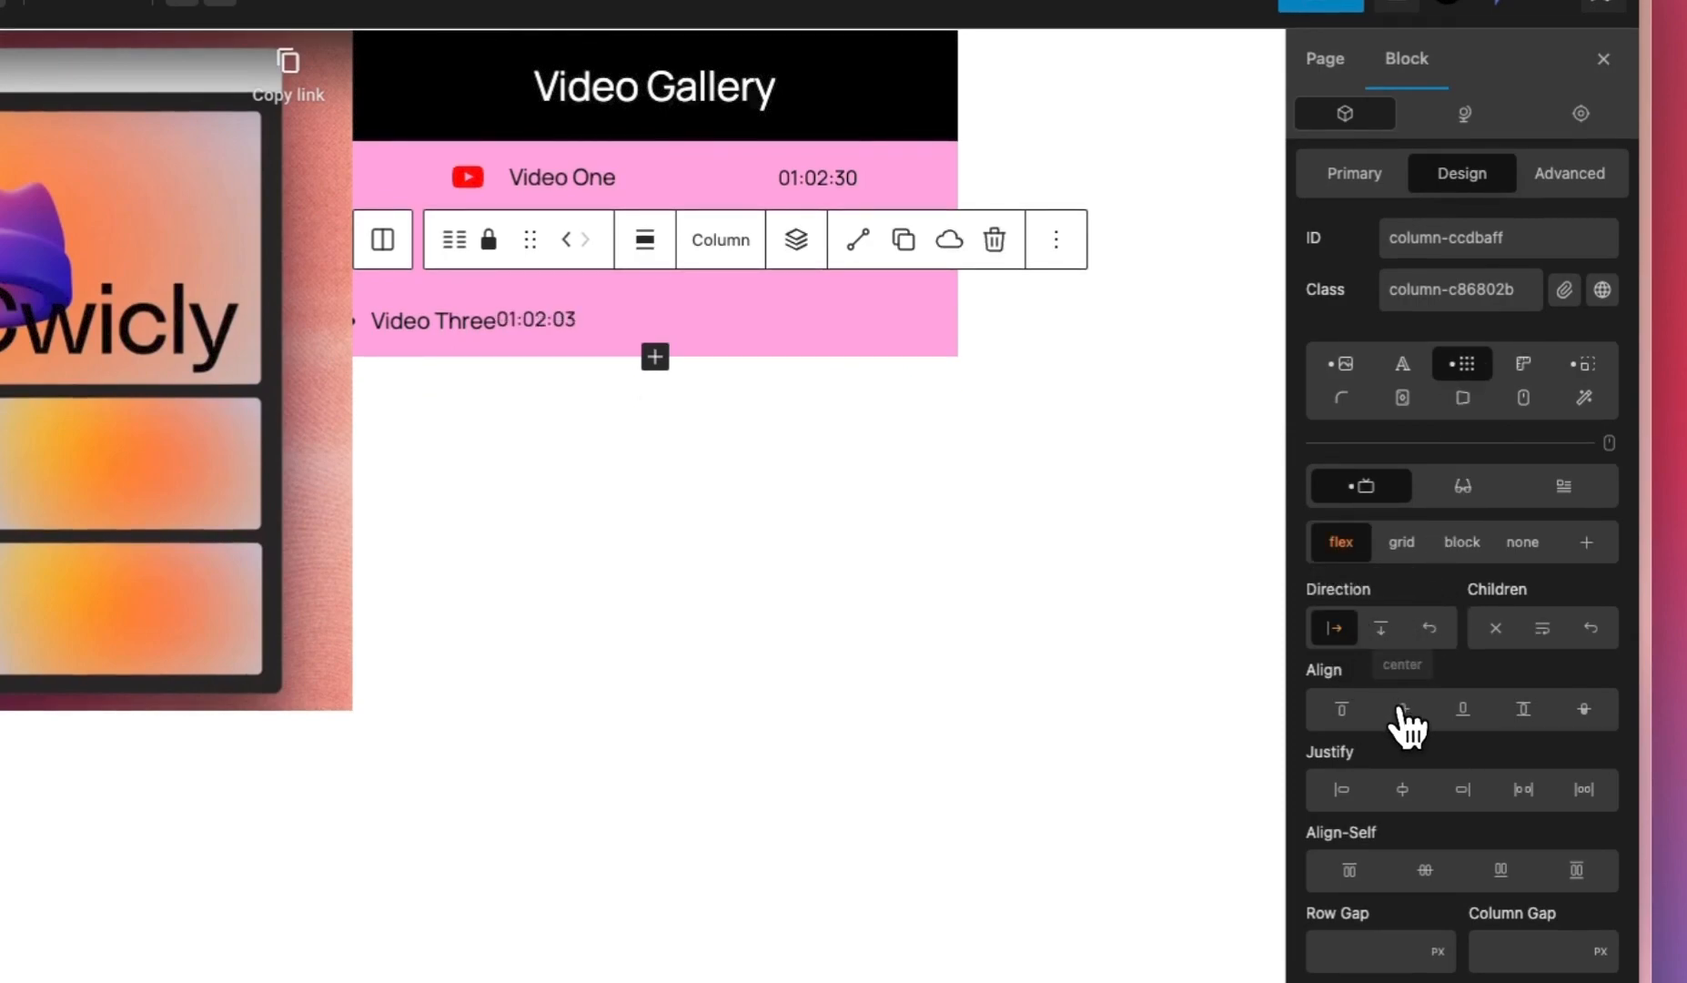
{"action": "left_click", "coordinate": [1402, 708]}
{"action": "left_click", "coordinate": [1587, 796]}
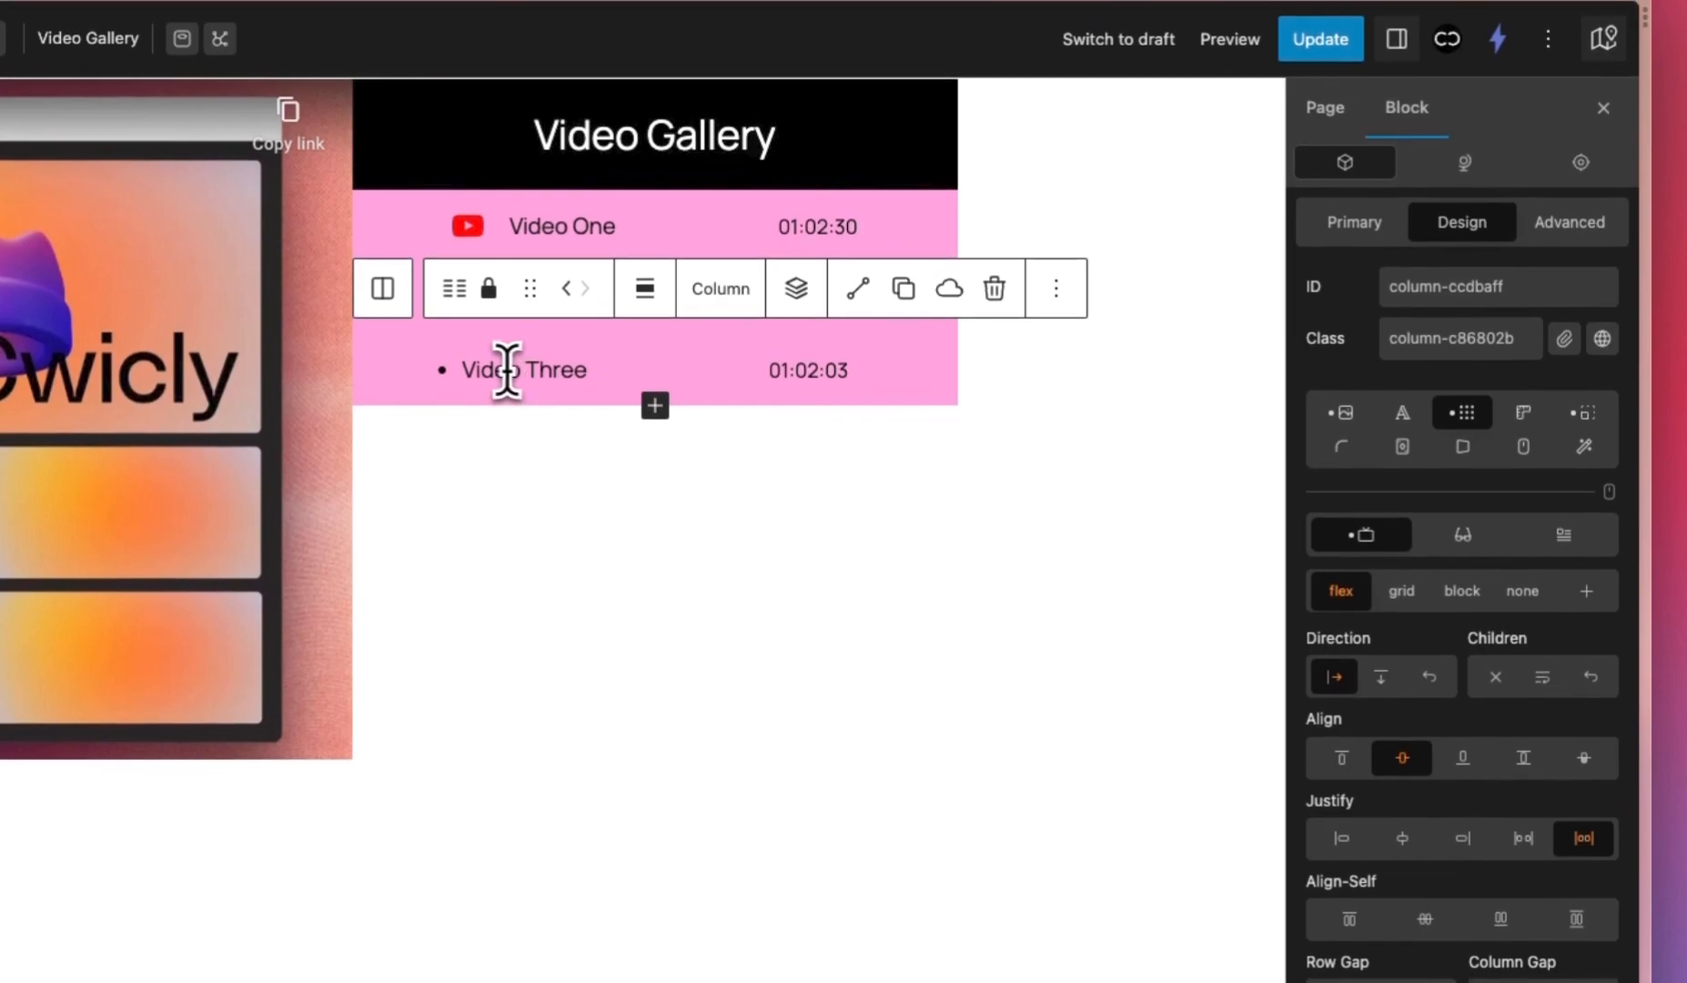
Step: Activate the list icon for the "Video Three" list so it matches the other playlist rows
{"action": "left_click", "coordinate": [507, 368]}
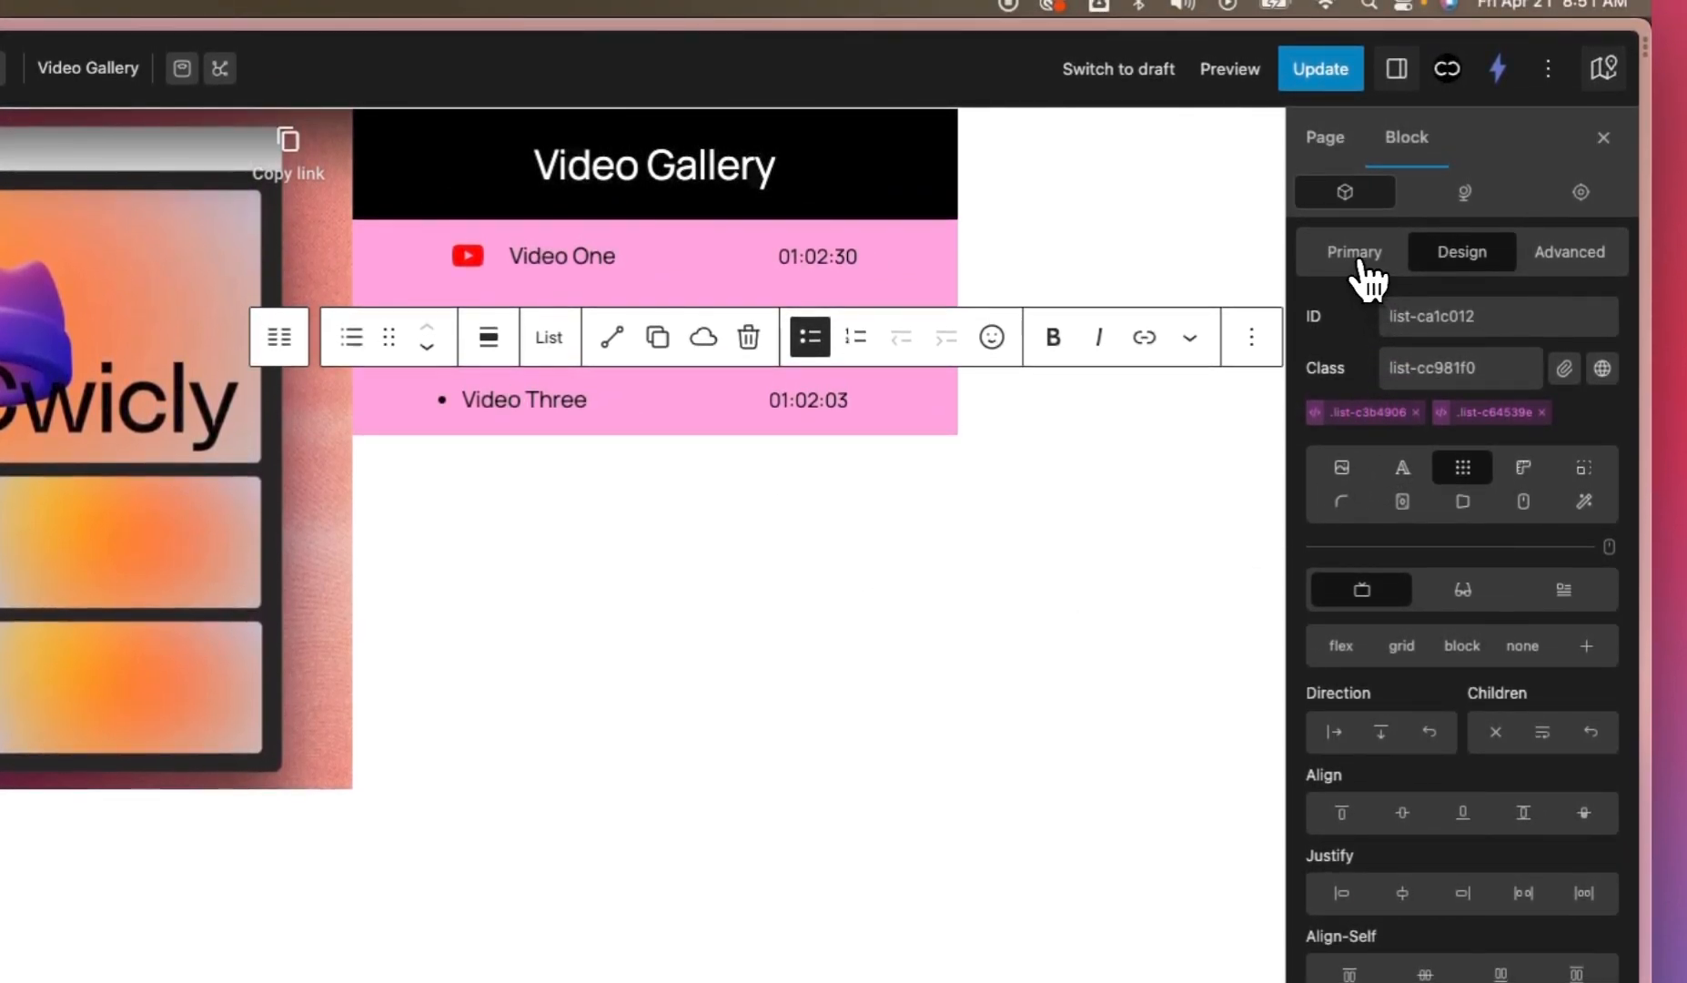
{"action": "left_click", "coordinate": [1360, 259]}
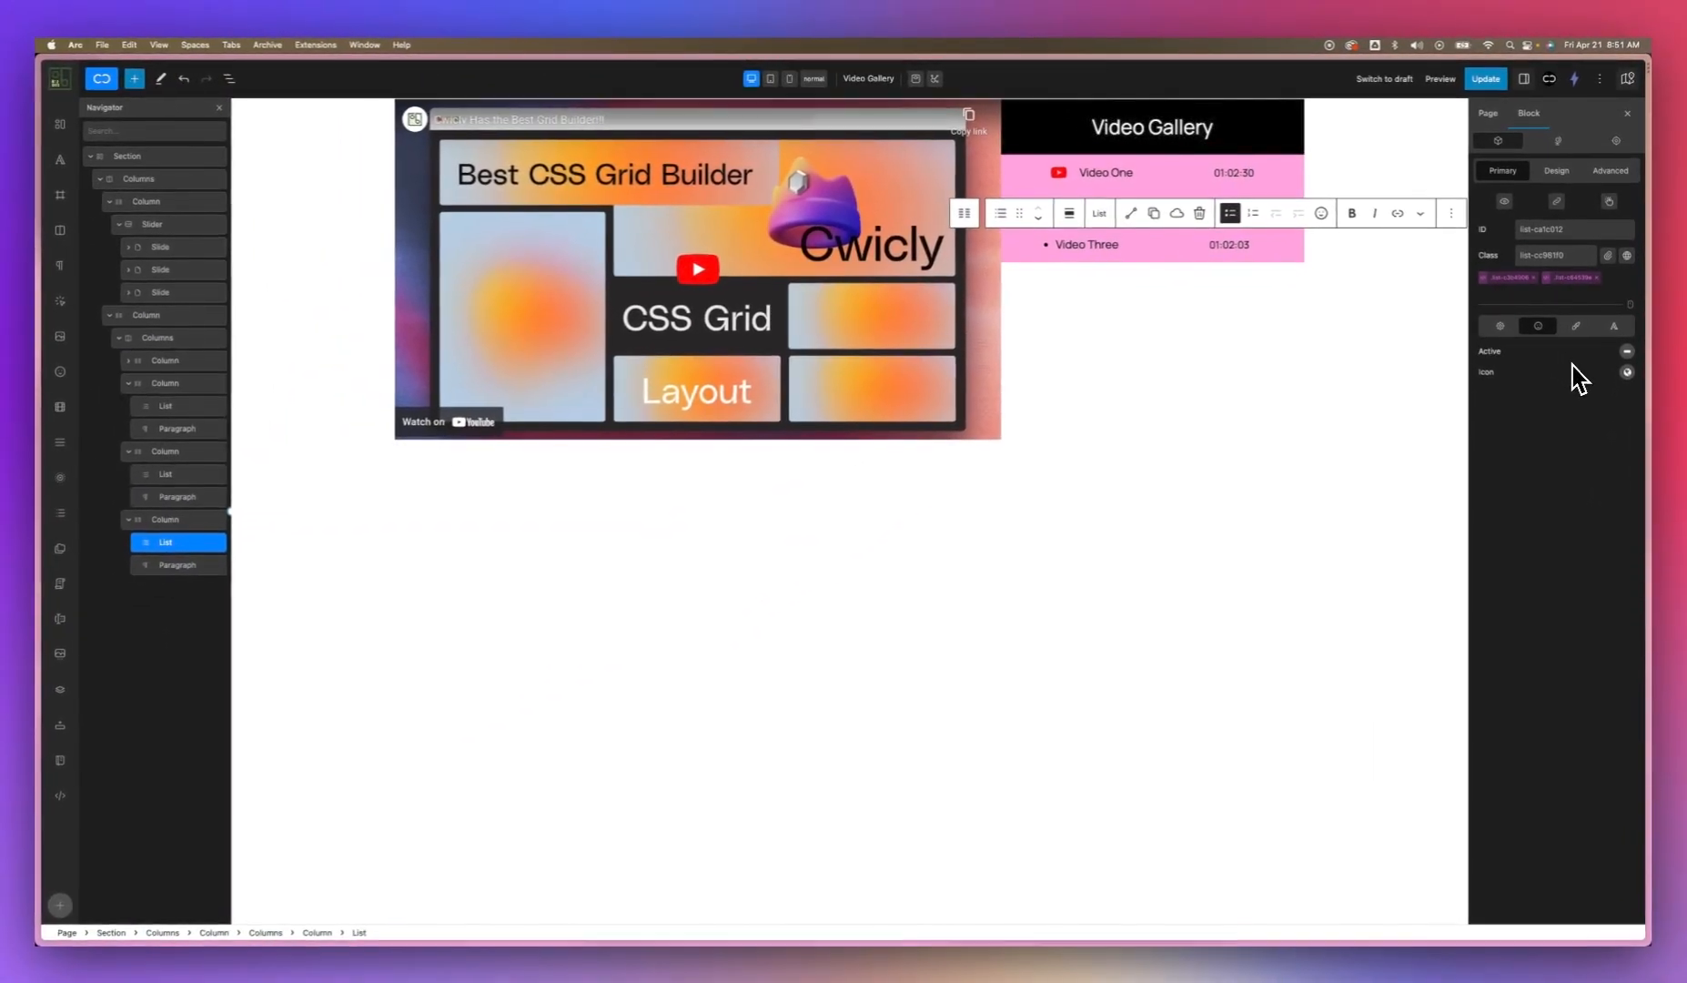
{"action": "left_click", "coordinate": [1627, 351]}
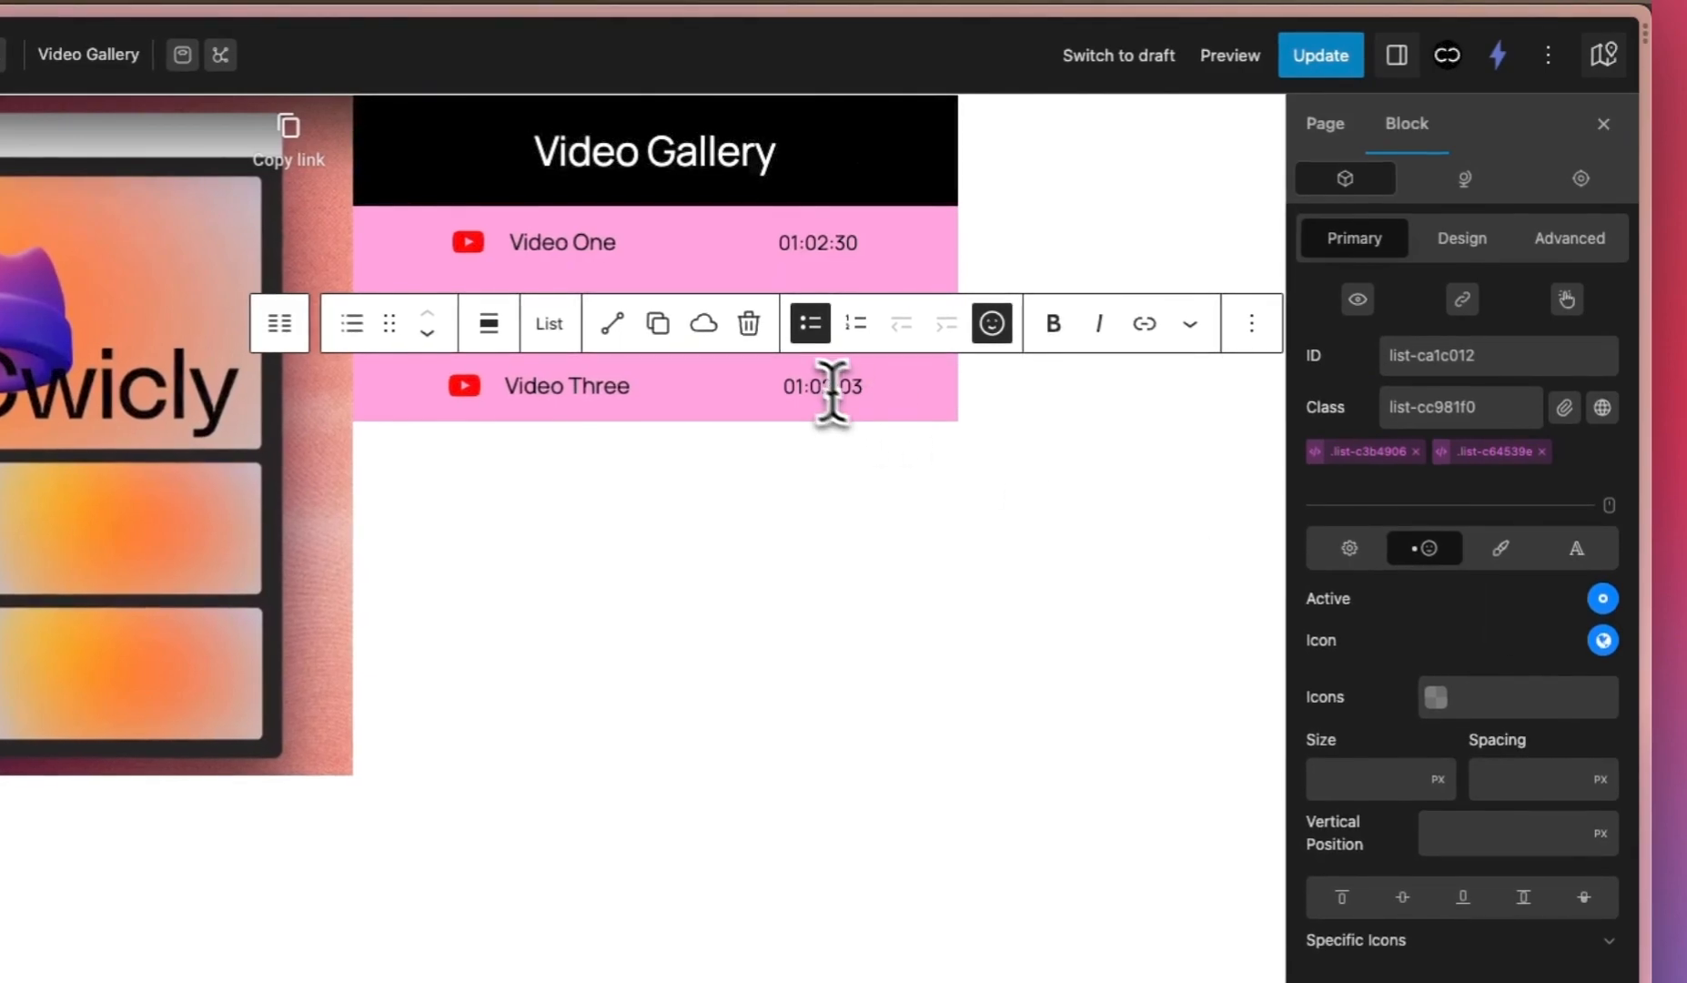
{"action": "left_click", "coordinate": [830, 391]}
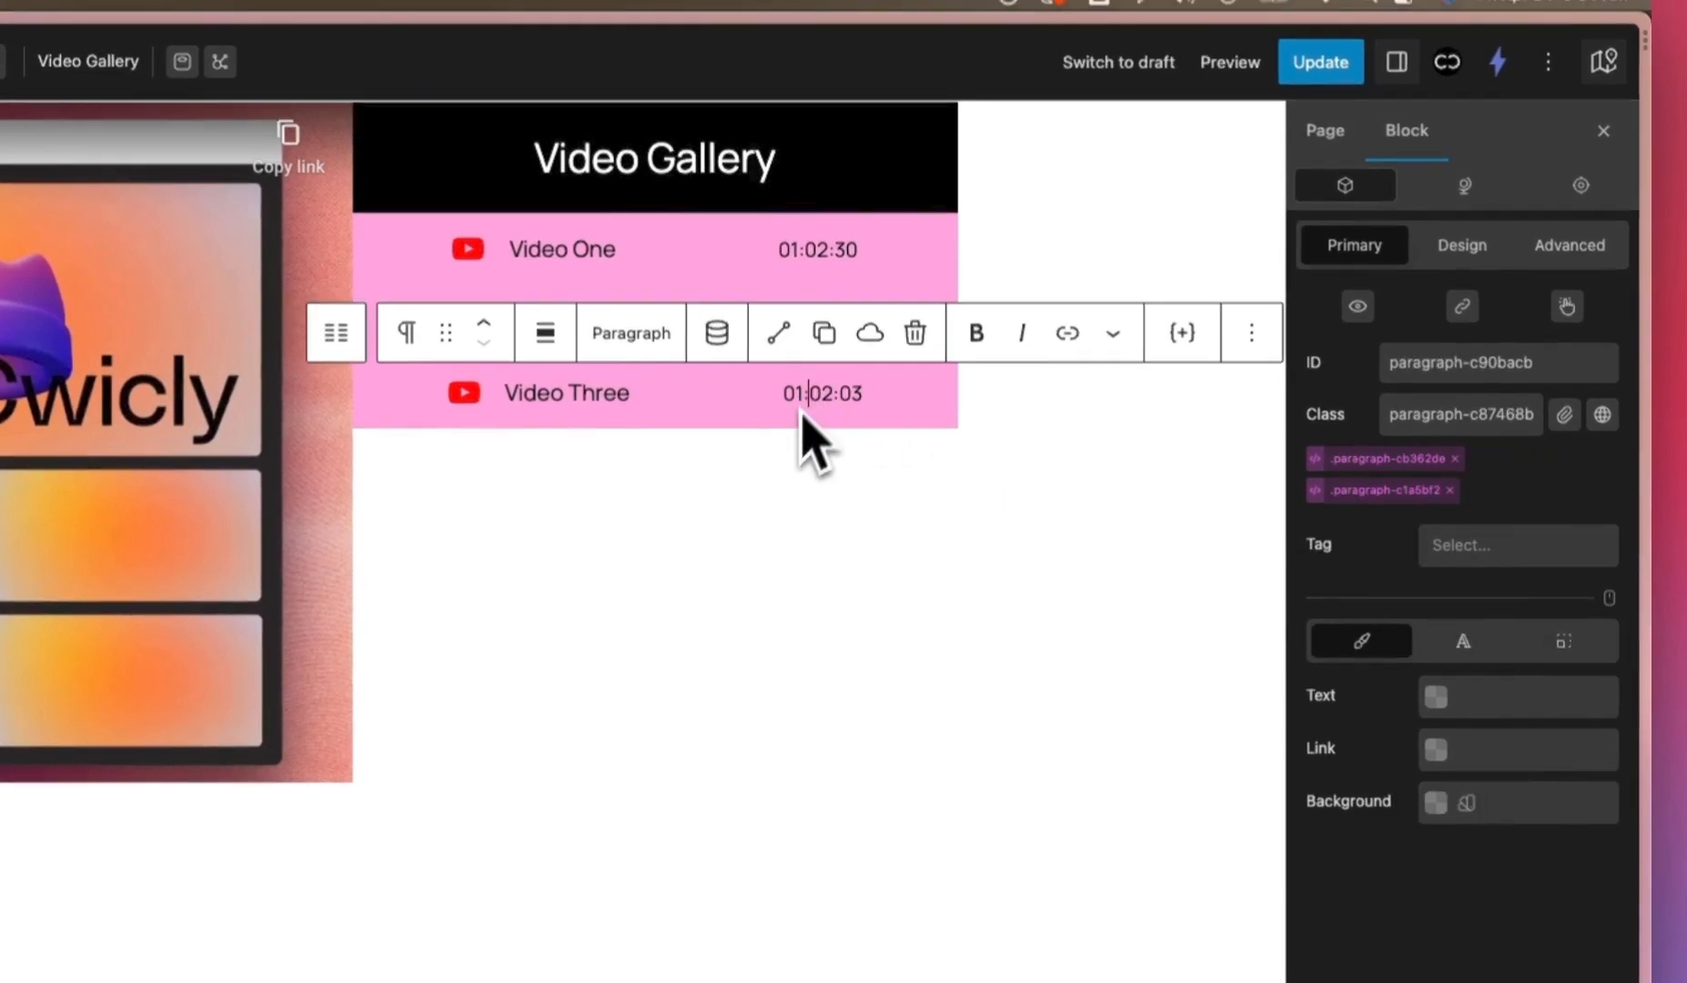
{"action": "left_click", "coordinate": [999, 421]}
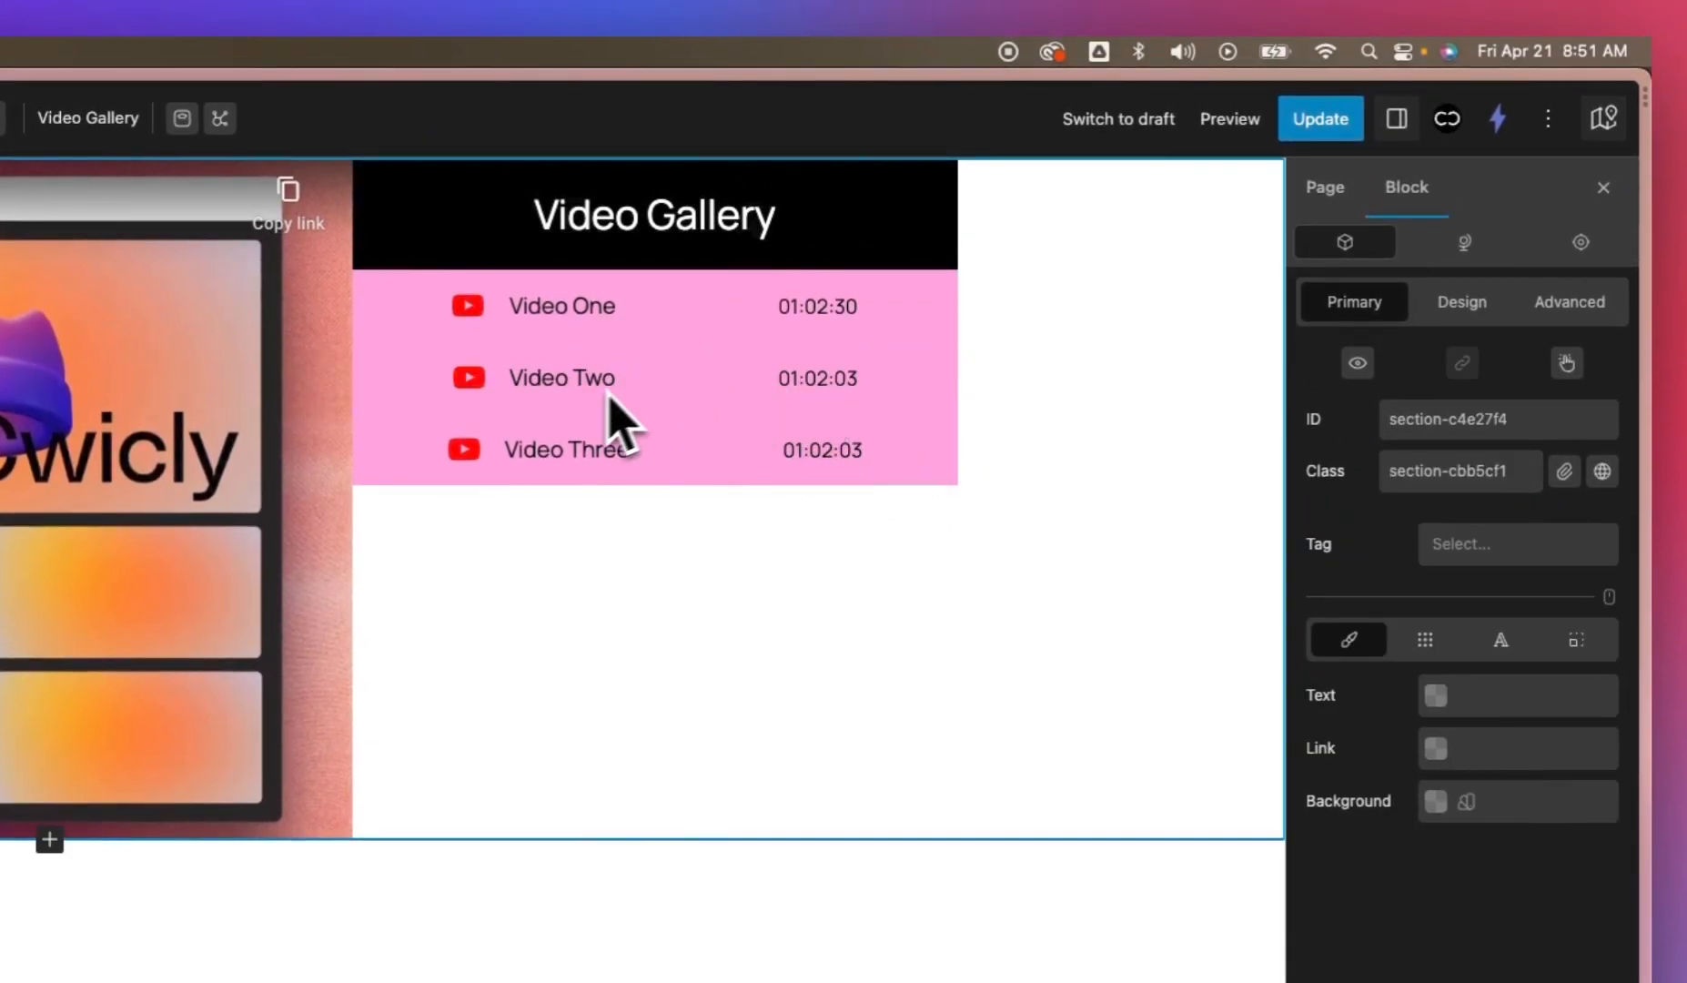
Step: Give the "Video One" column a solid #000000 border with a 1 px bottom width and 0 on the other sides
{"action": "left_click", "coordinate": [697, 329]}
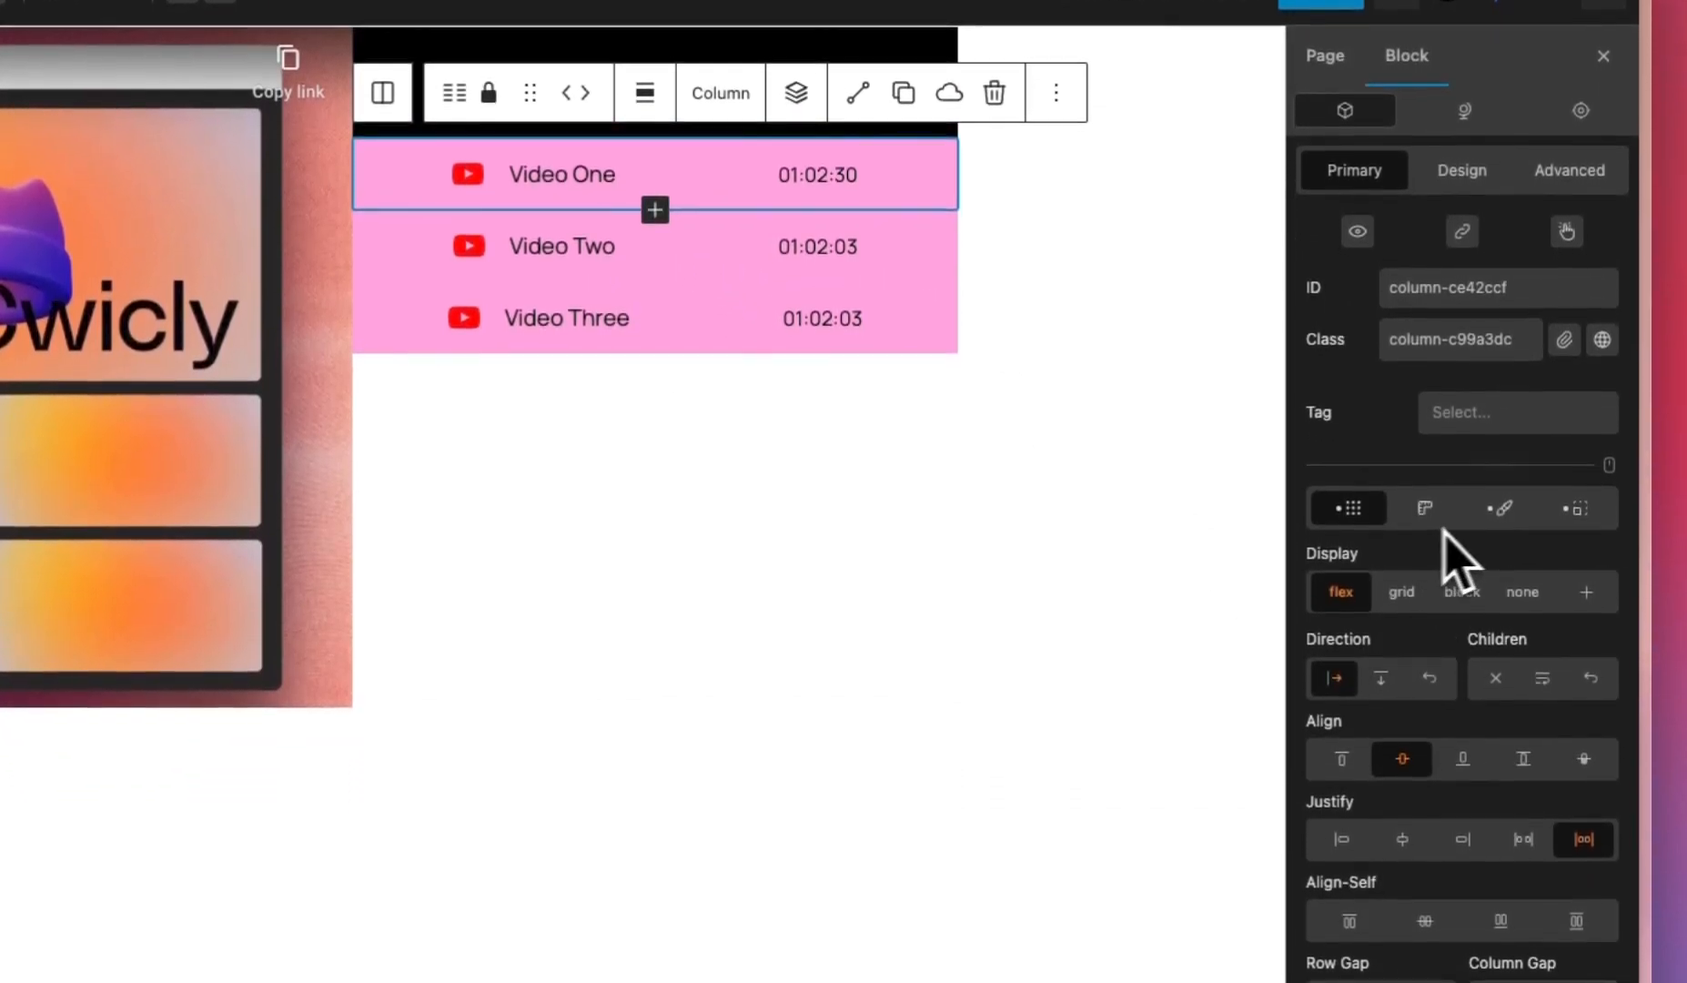
{"action": "left_click", "coordinate": [1465, 175]}
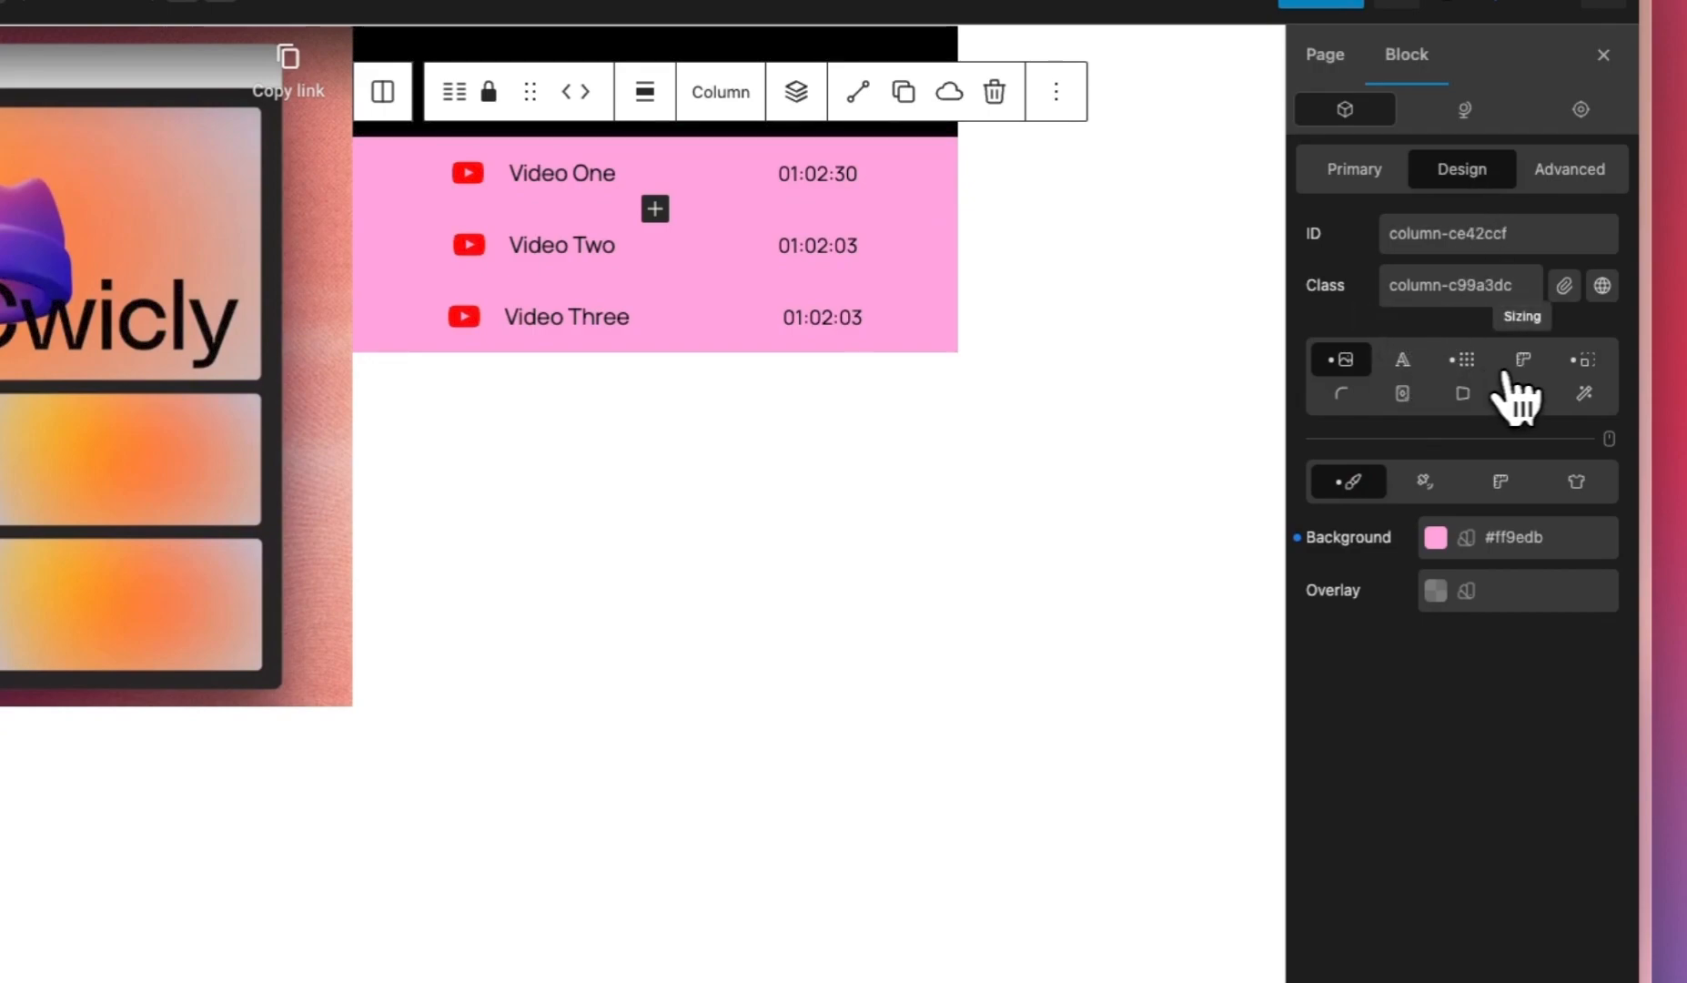
{"action": "left_click", "coordinate": [1571, 371]}
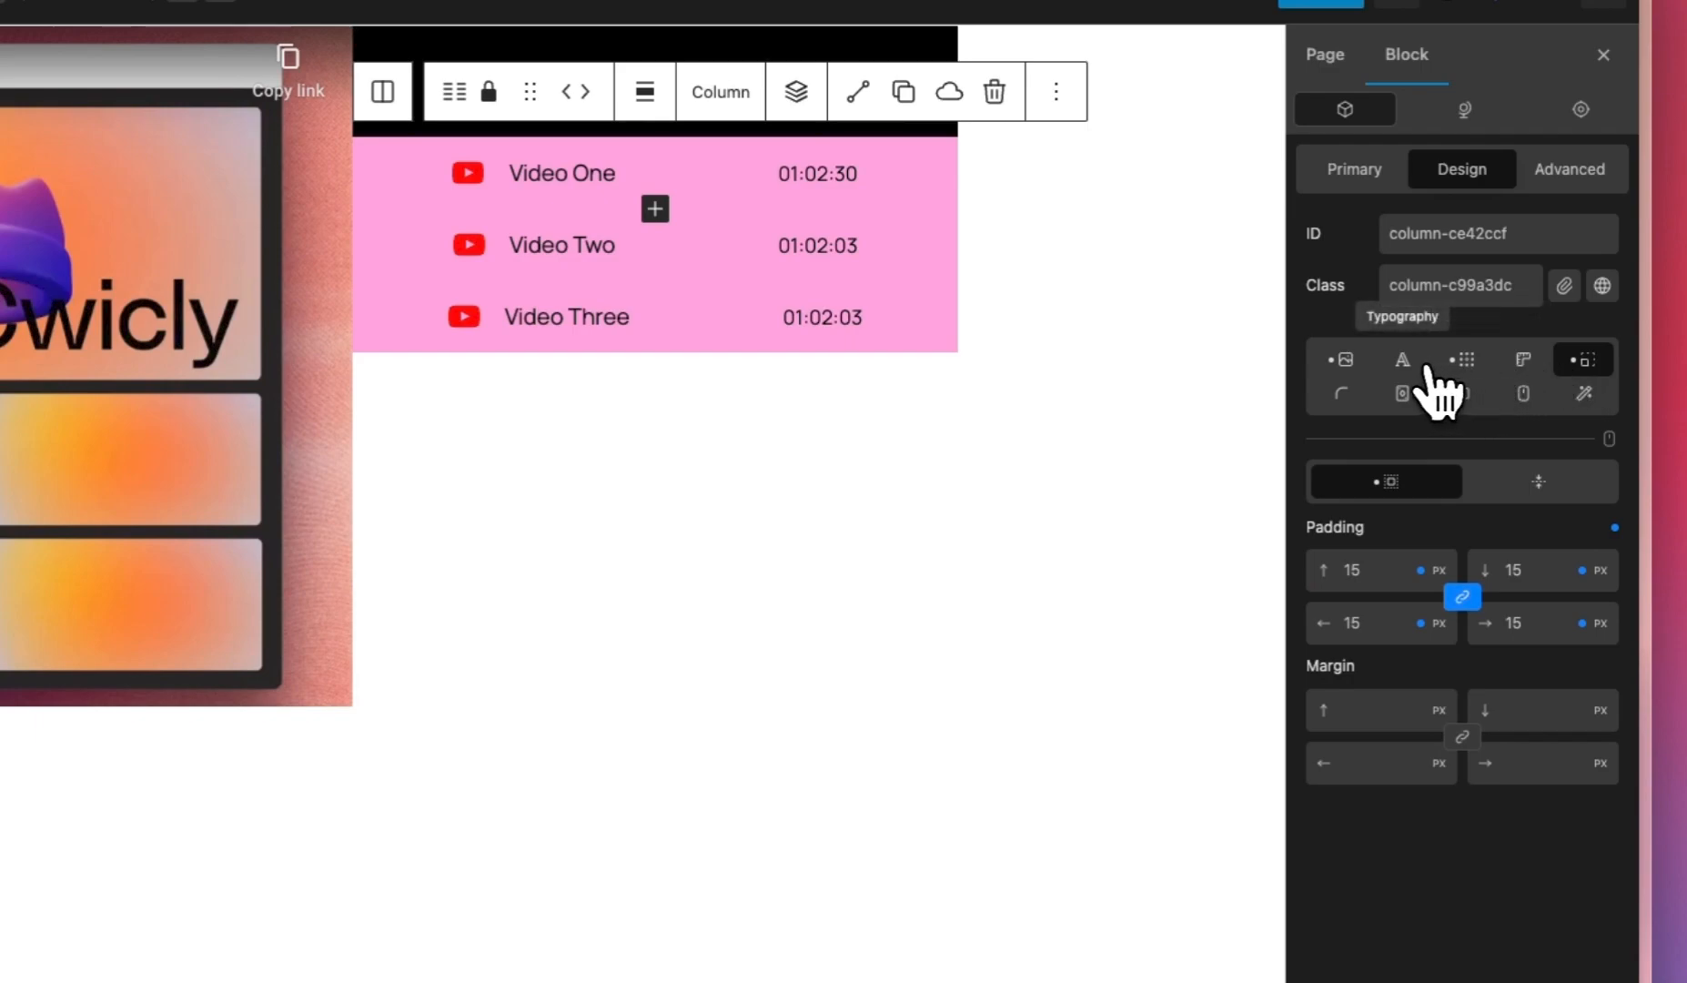
{"action": "left_click", "coordinate": [1354, 393]}
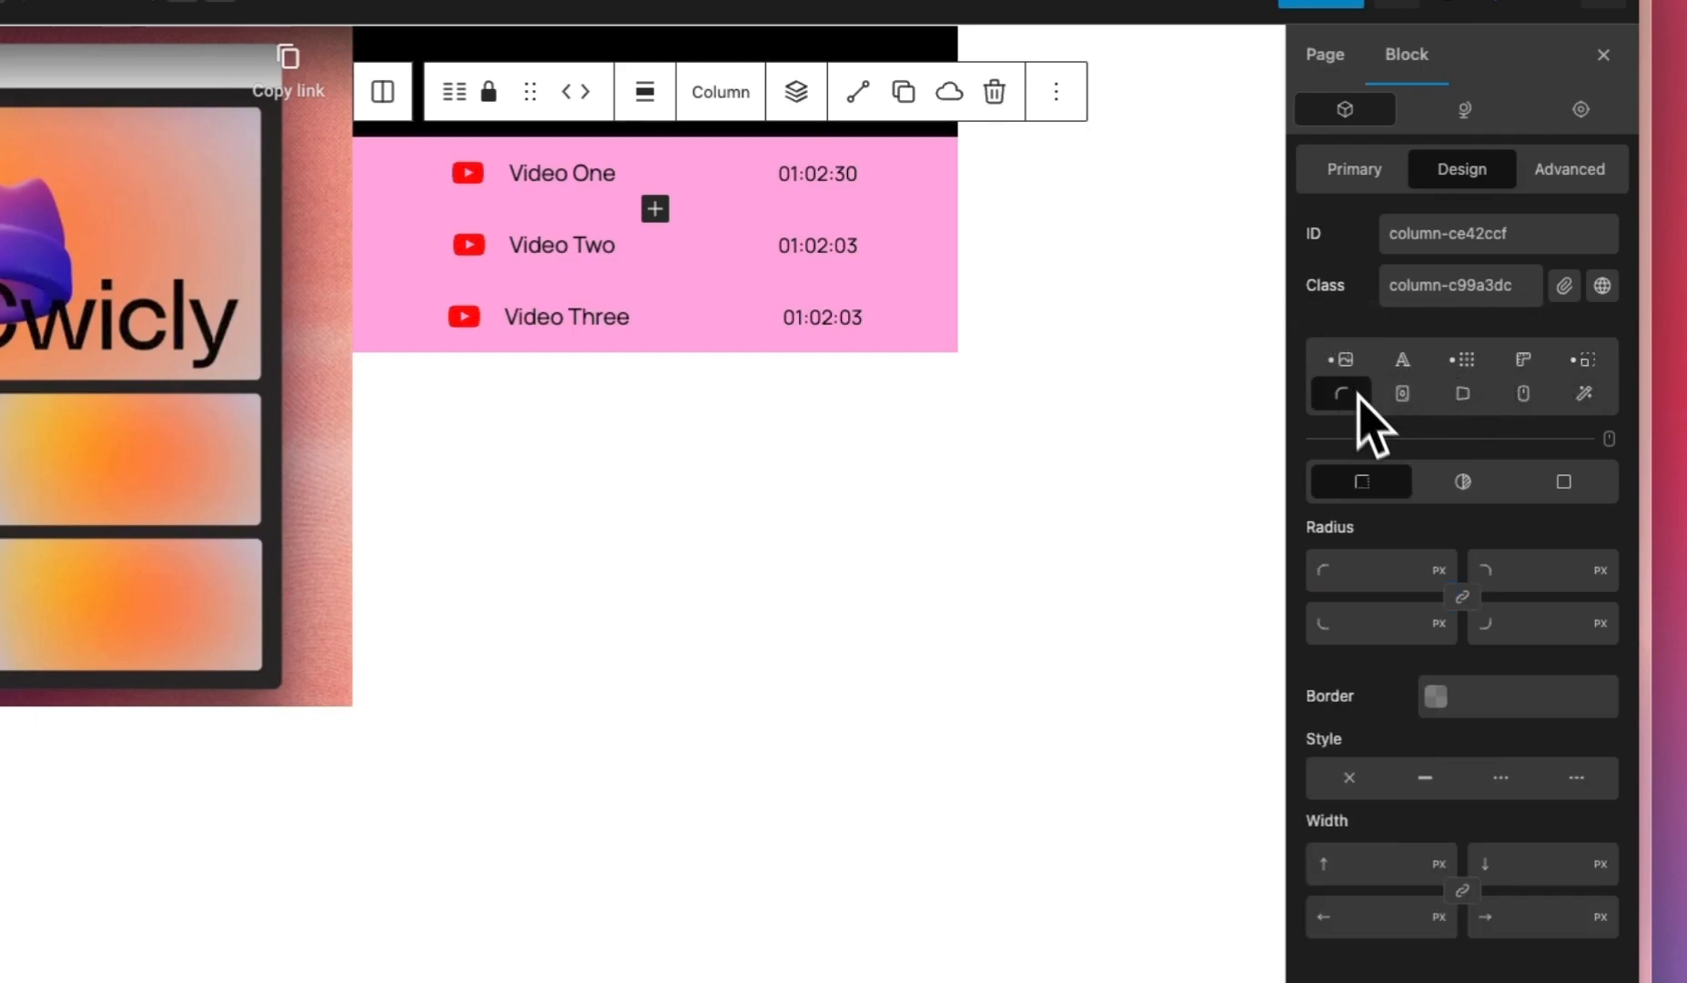
{"action": "left_click", "coordinate": [1434, 695]}
{"action": "left_click_drag", "start_coordinate": [1299, 364], "coordinate": [1455, 400]}
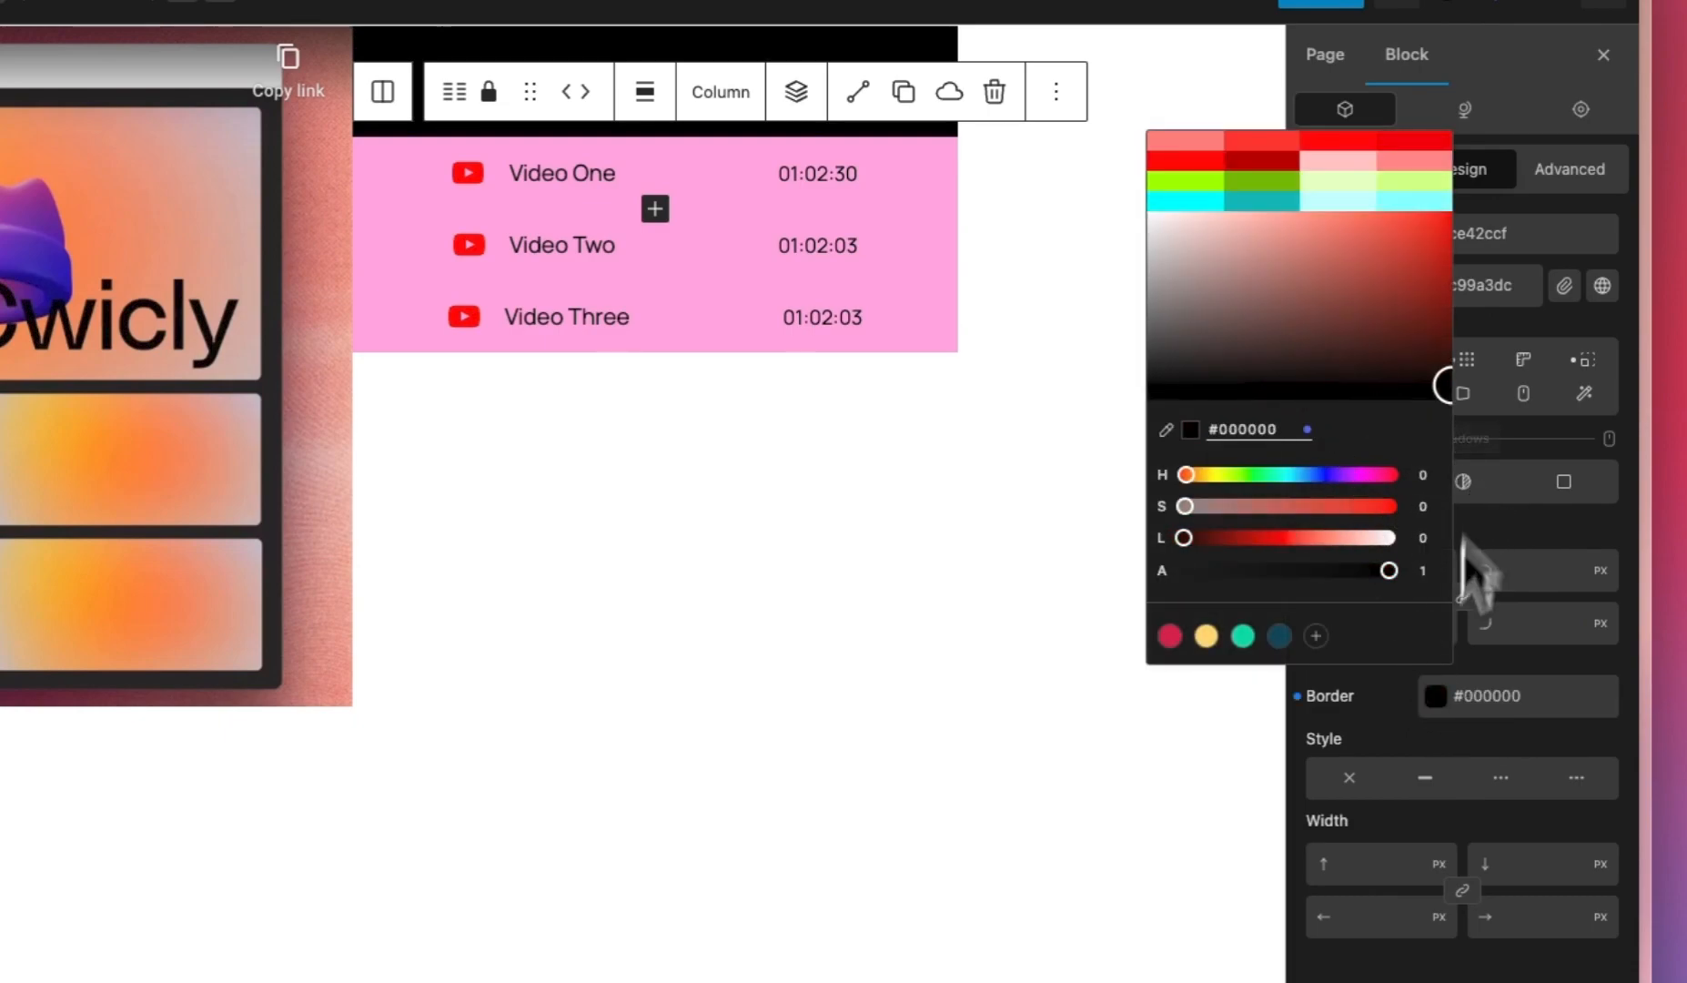
{"action": "scroll", "coordinate": [1465, 637], "scroll_direction": "down", "scroll_amount": 2}
{"action": "left_click", "coordinate": [1433, 608]}
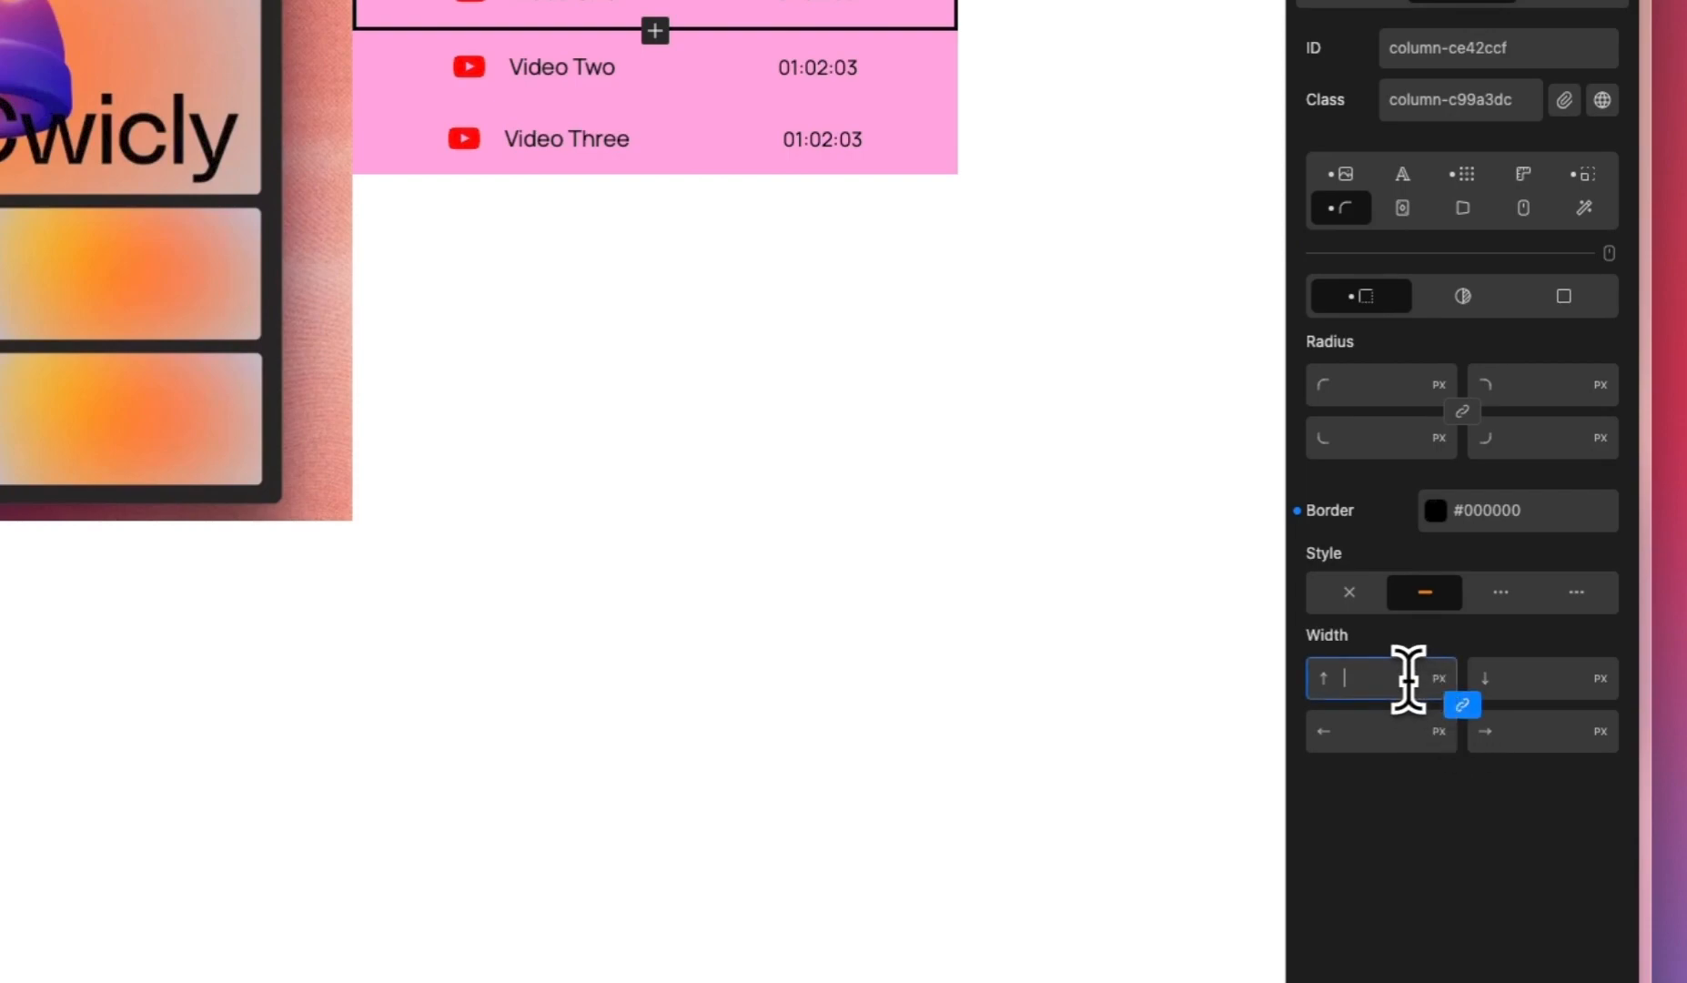
{"action": "type", "text": "0"}
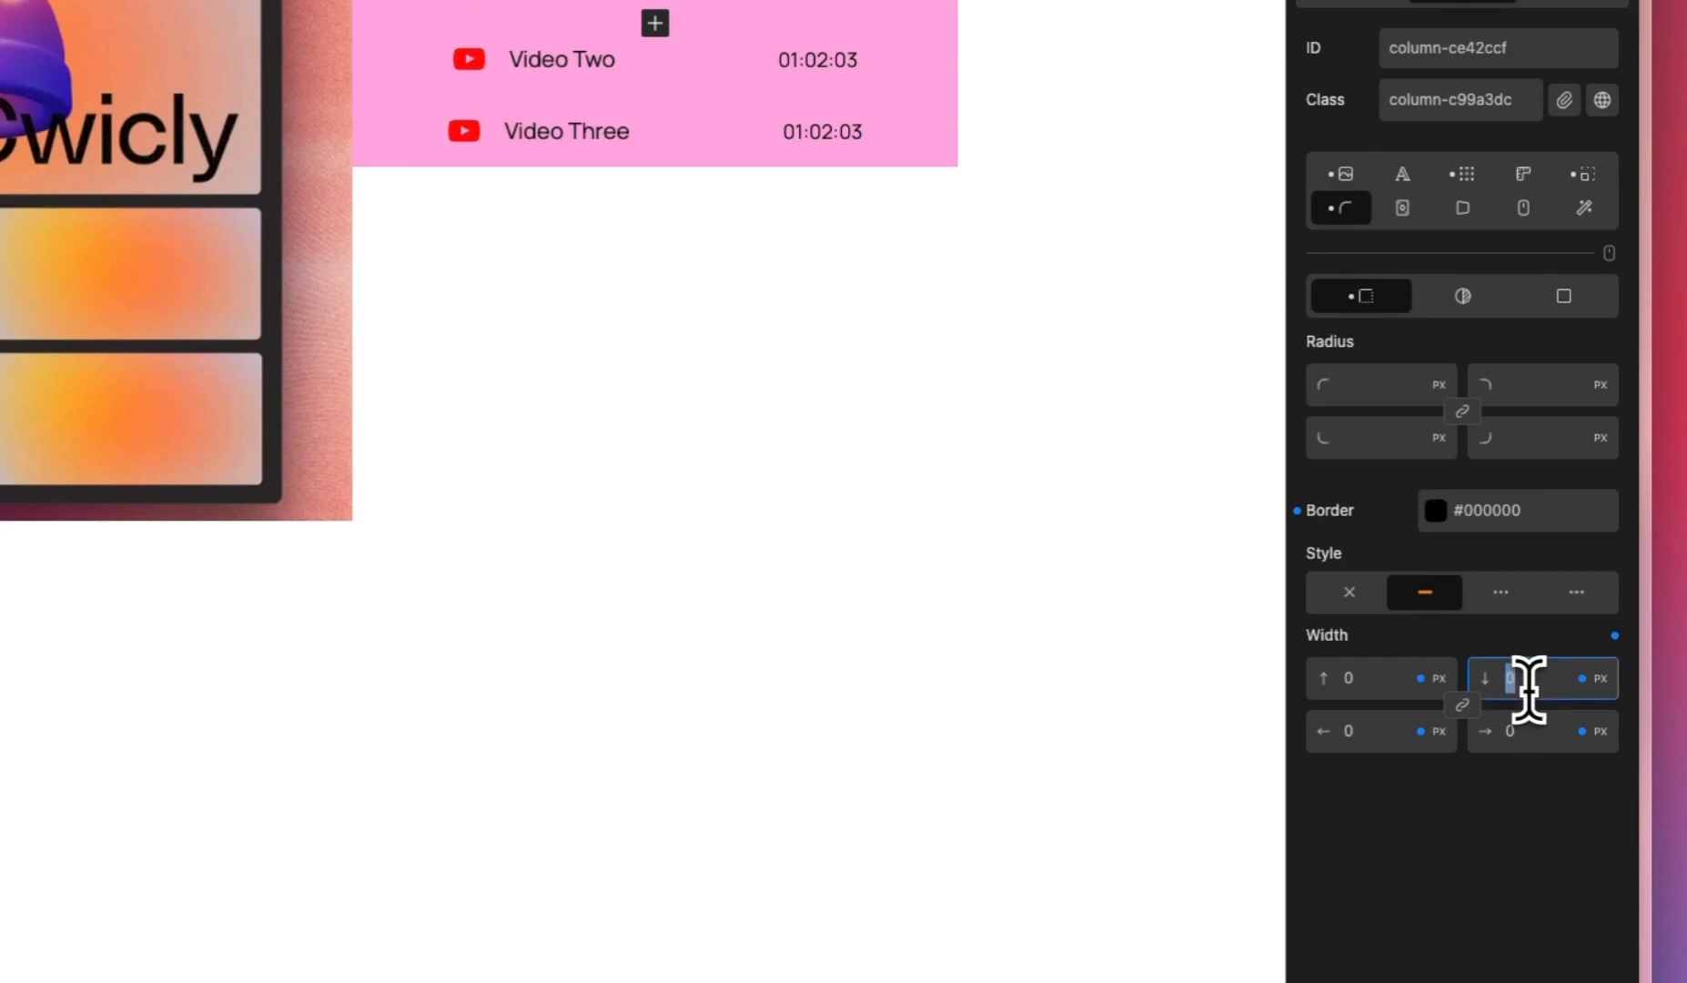
{"action": "type", "text": "1"}
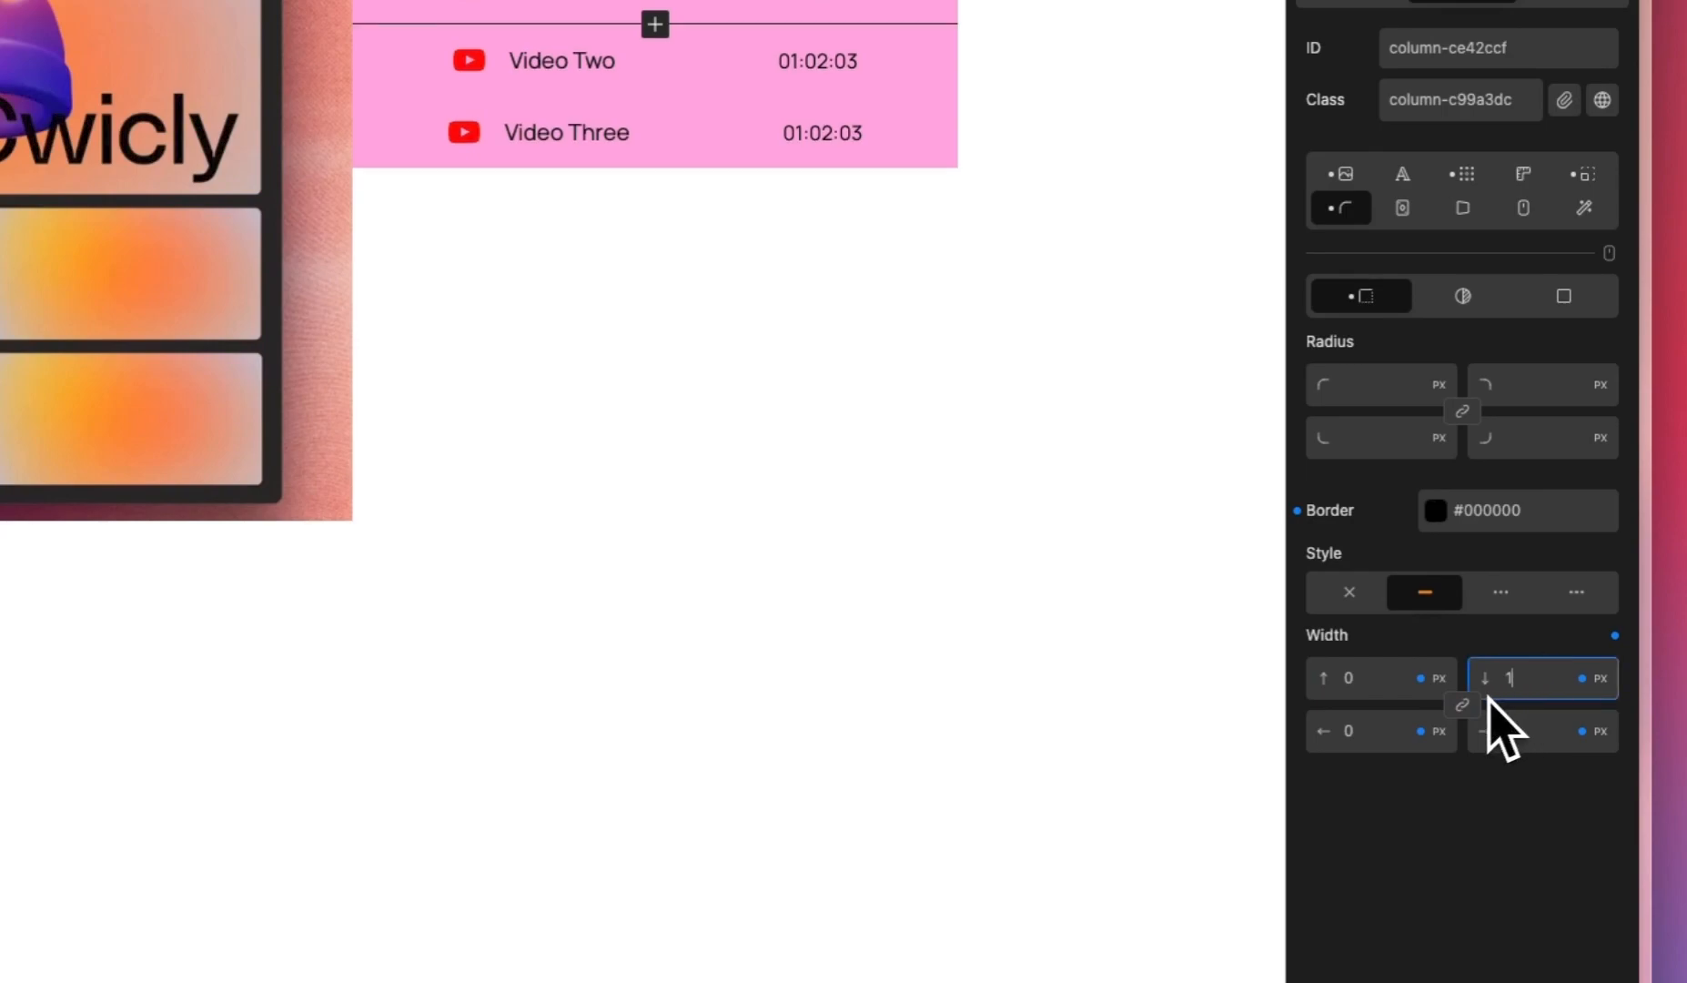
Step: Give the "Video Two" column a solid #000000 border, 1 px wide at the bottom and 0 on the other sides
{"action": "scroll", "coordinate": [866, 245], "scroll_direction": "up", "scroll_amount": 2}
{"action": "left_click", "coordinate": [694, 187]}
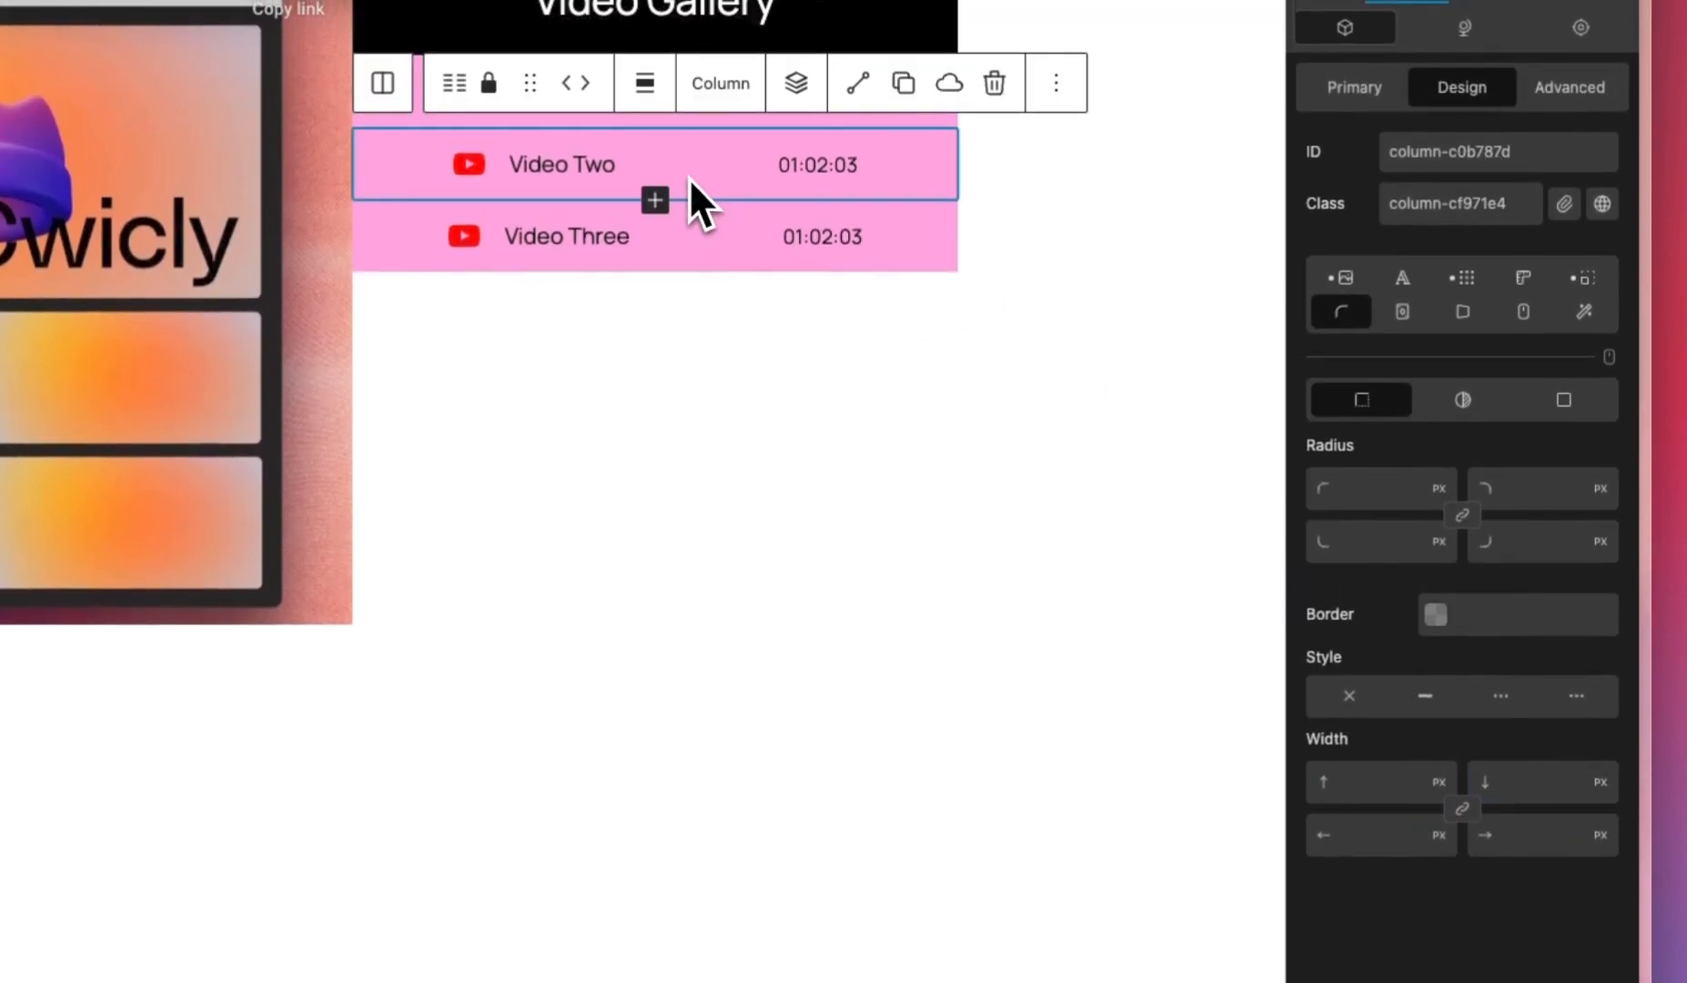
{"action": "left_click", "coordinate": [1461, 811]}
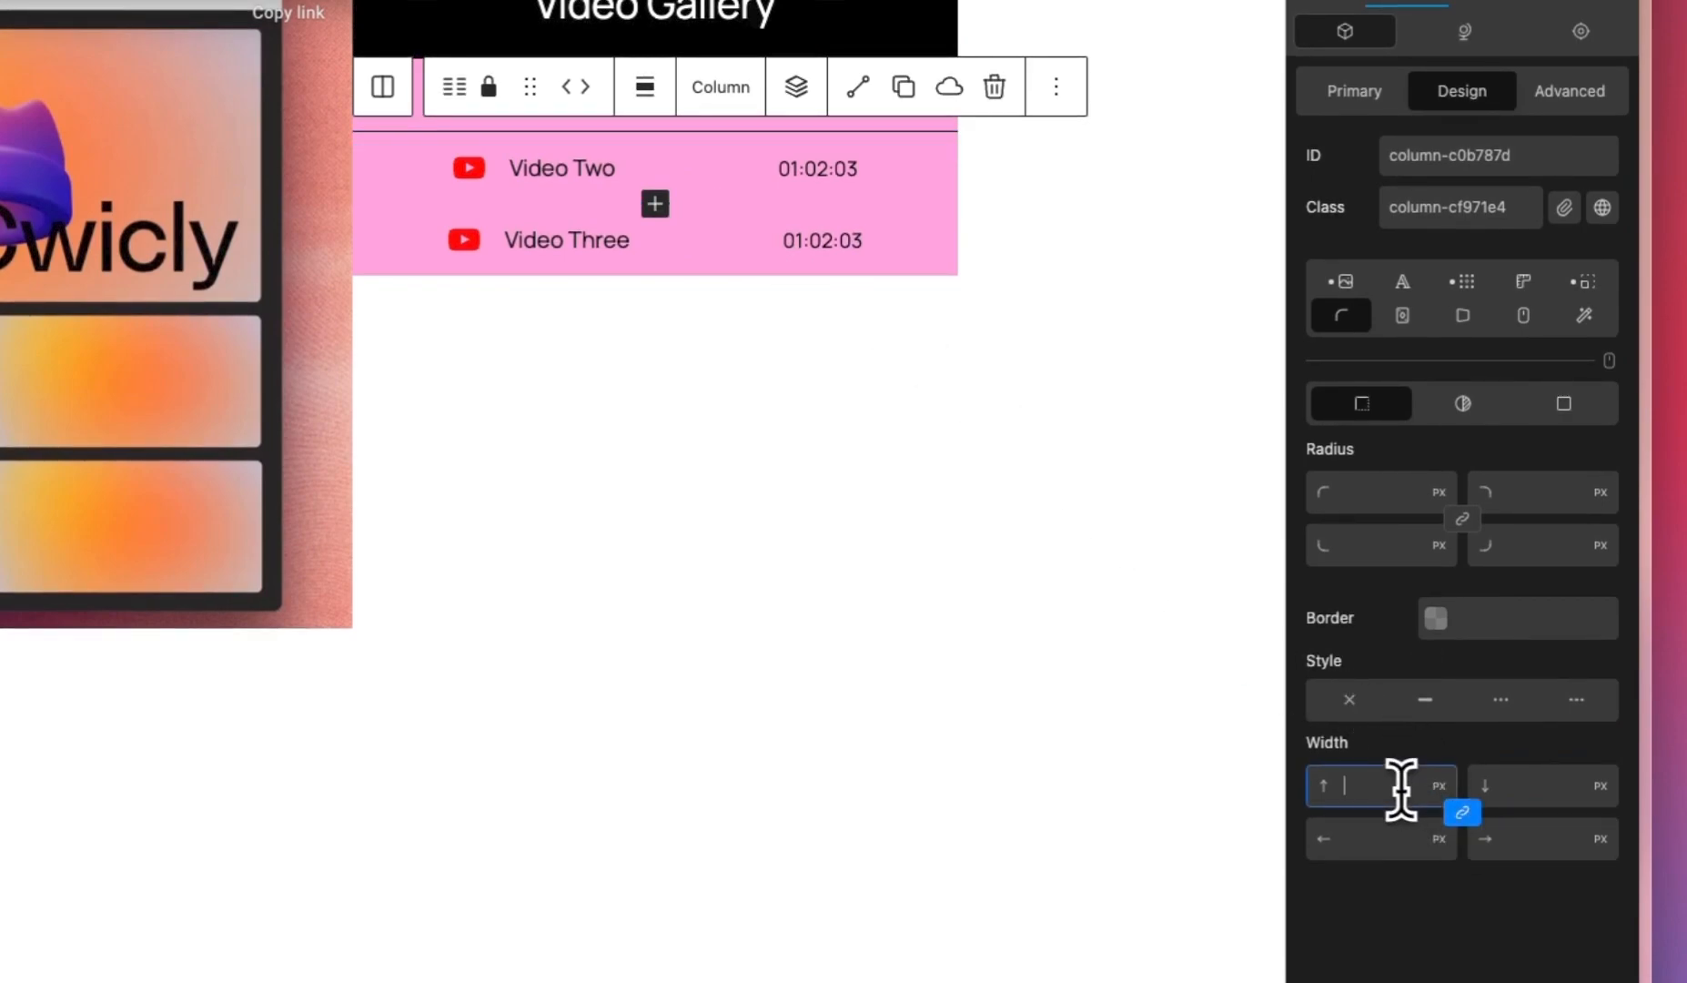
{"action": "left_click", "coordinate": [1452, 811]}
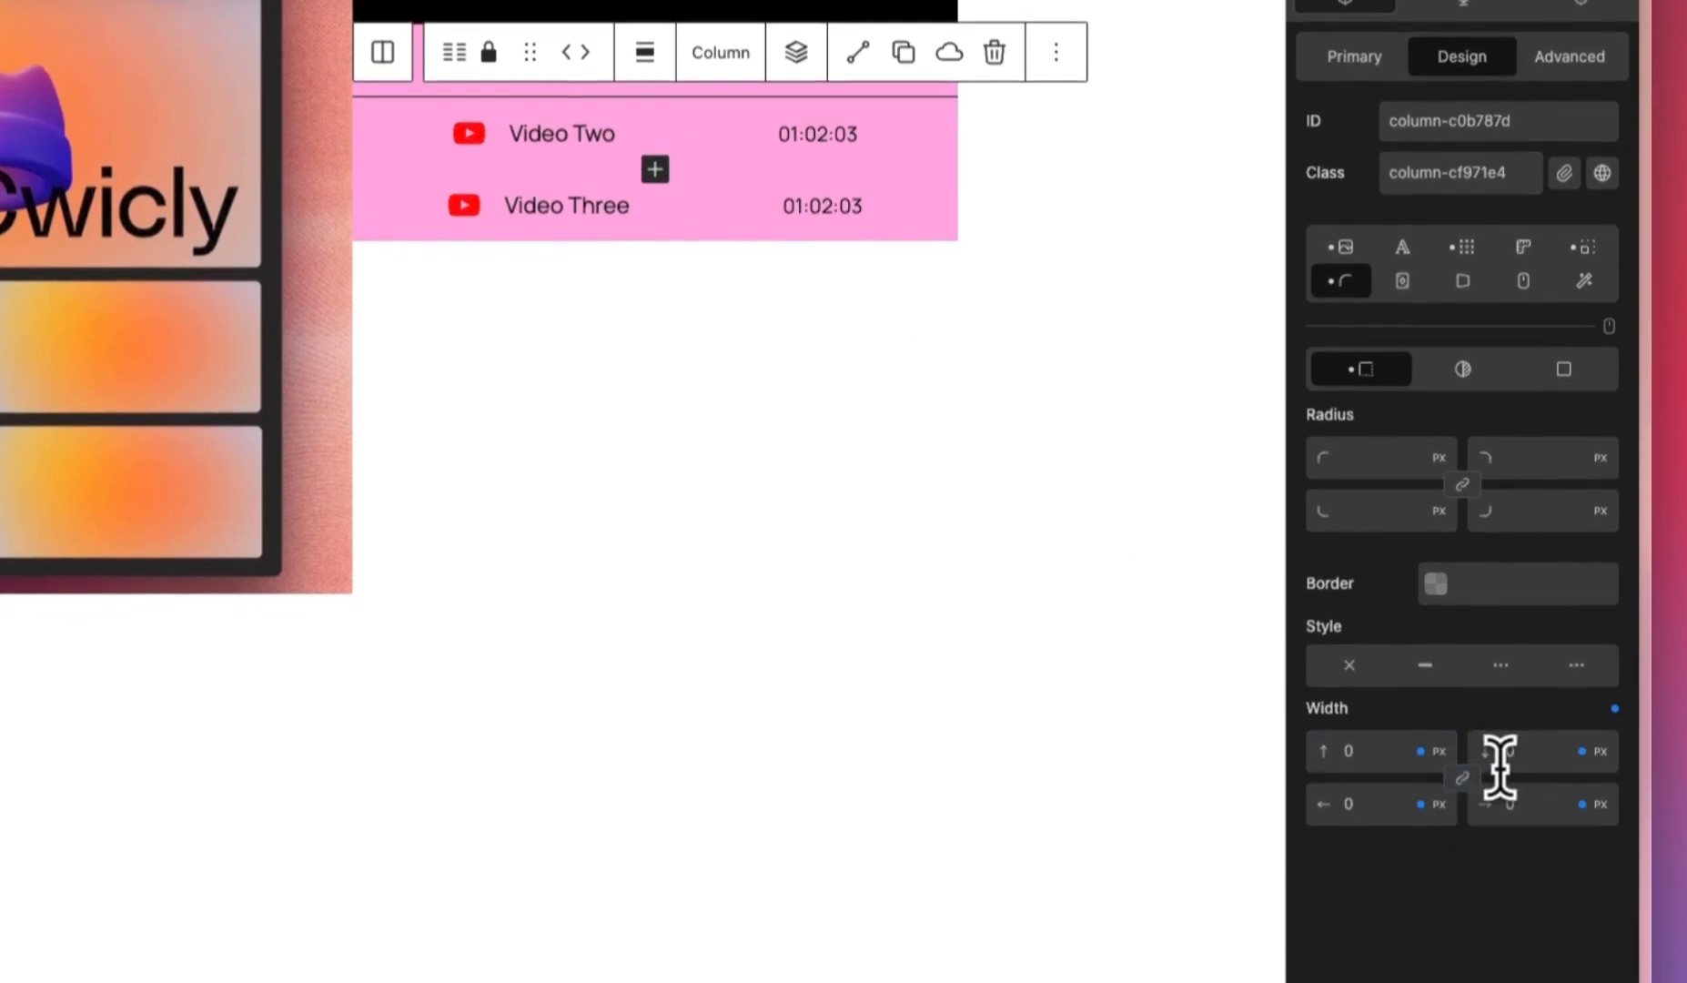
{"action": "double_click", "coordinate": [1505, 791]}
{"action": "type", "text": "1"}
{"action": "left_click", "coordinate": [1427, 640]}
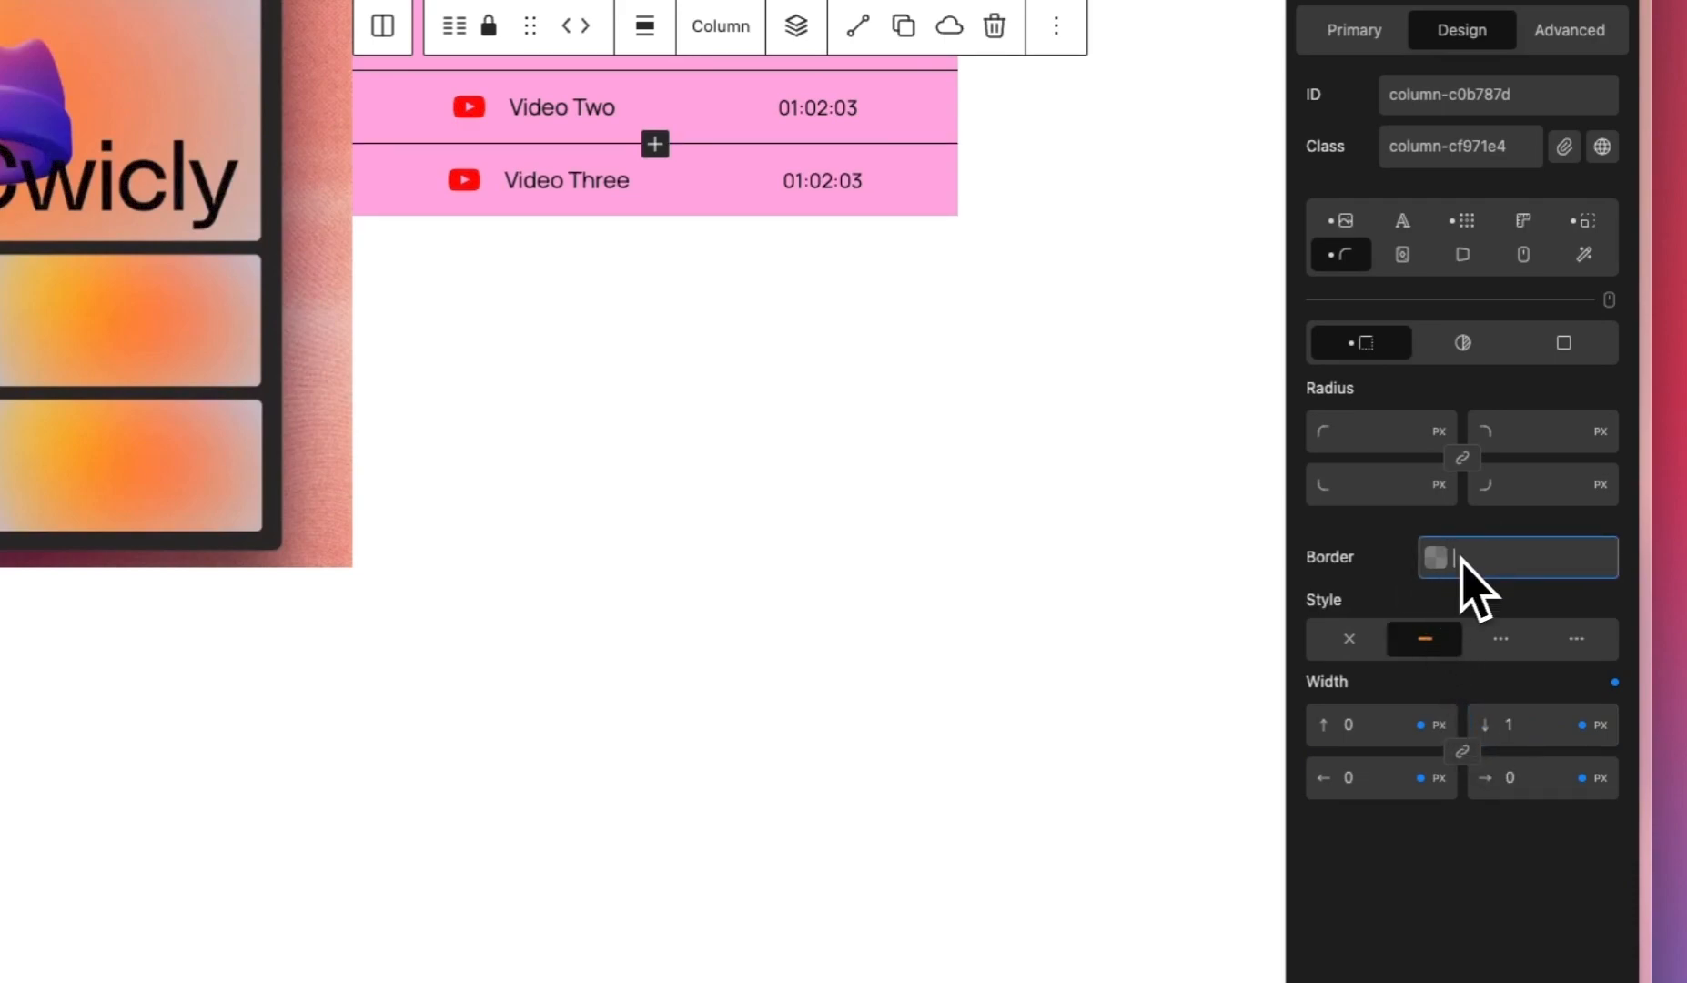
{"action": "left_click", "coordinate": [1446, 557]}
{"action": "left_click_drag", "start_coordinate": [1313, 267], "coordinate": [1437, 393]}
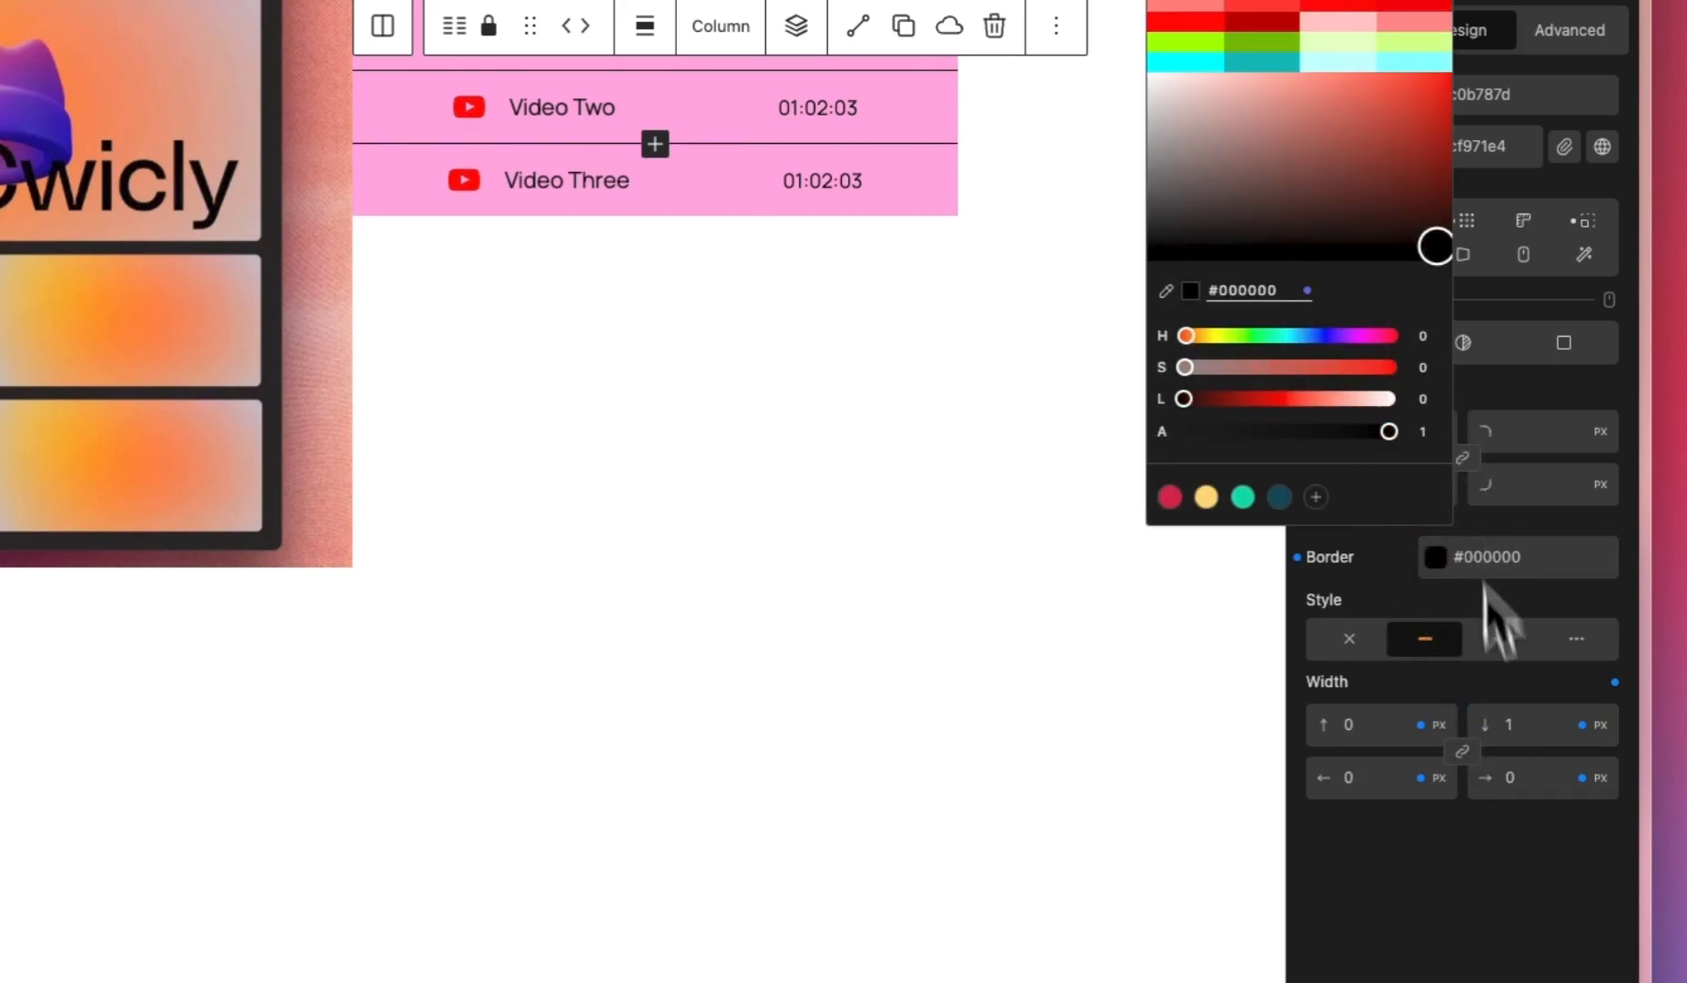
{"action": "left_click", "coordinate": [728, 200]}
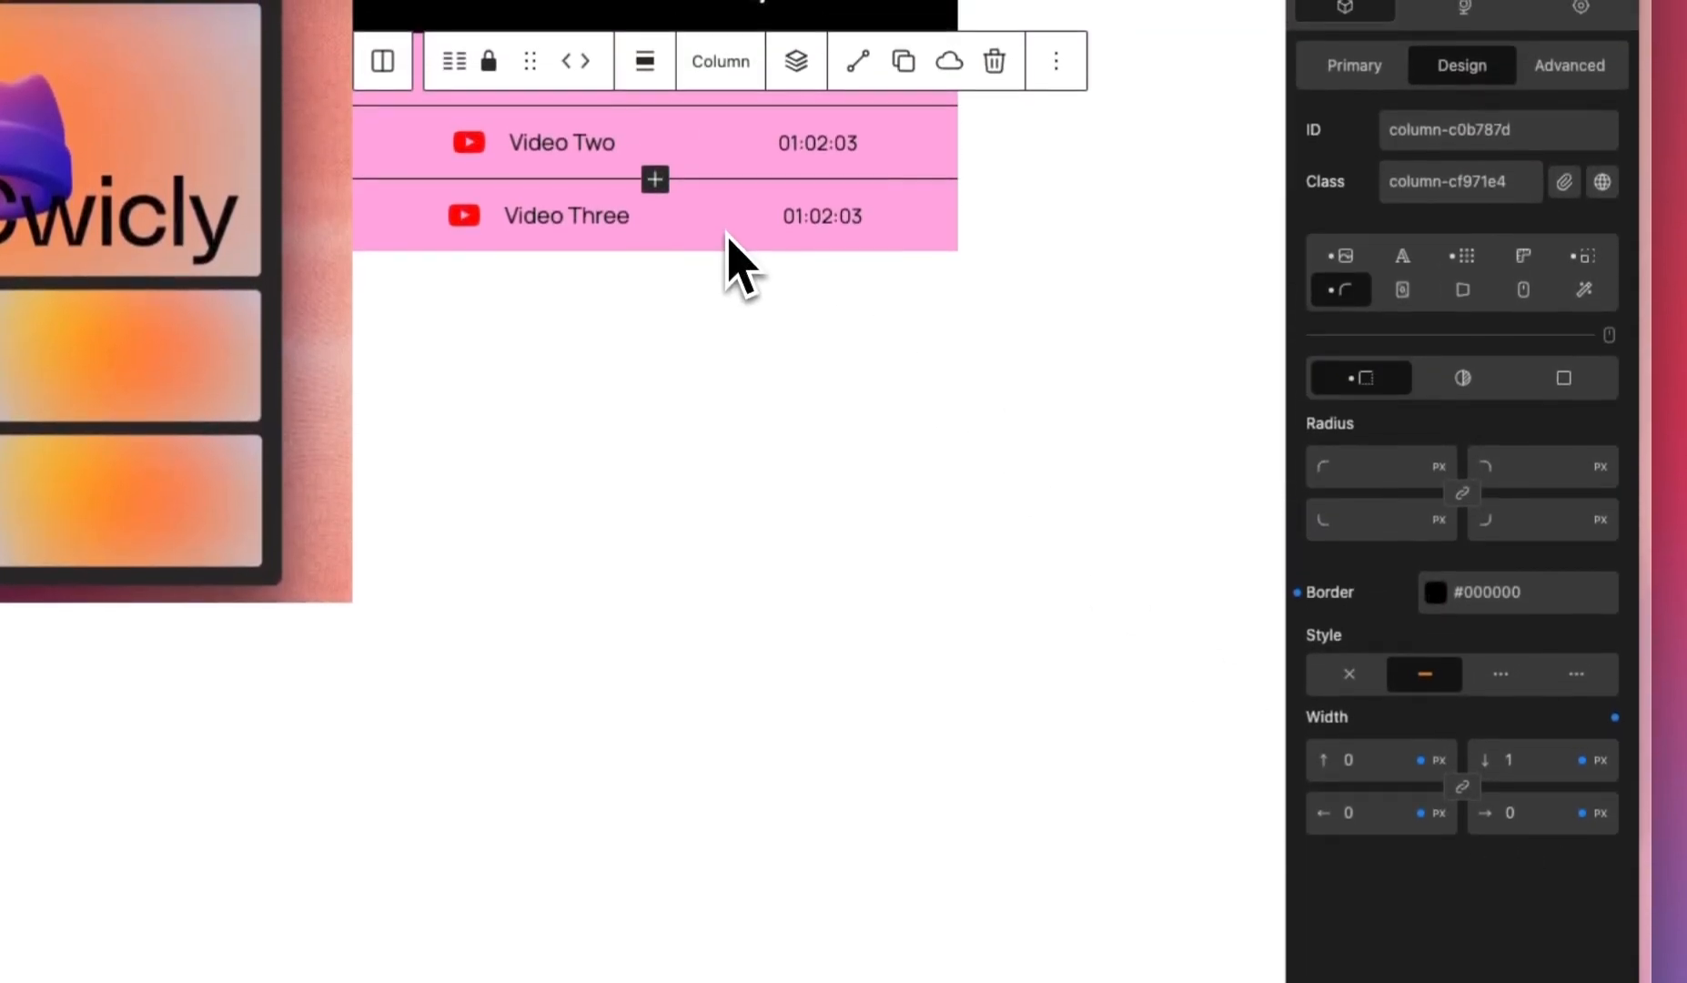
Step: Give the "Video Three" column a solid #000000 border, 1 px at the bottom and 0 on the remaining sides
{"action": "left_click", "coordinate": [714, 238]}
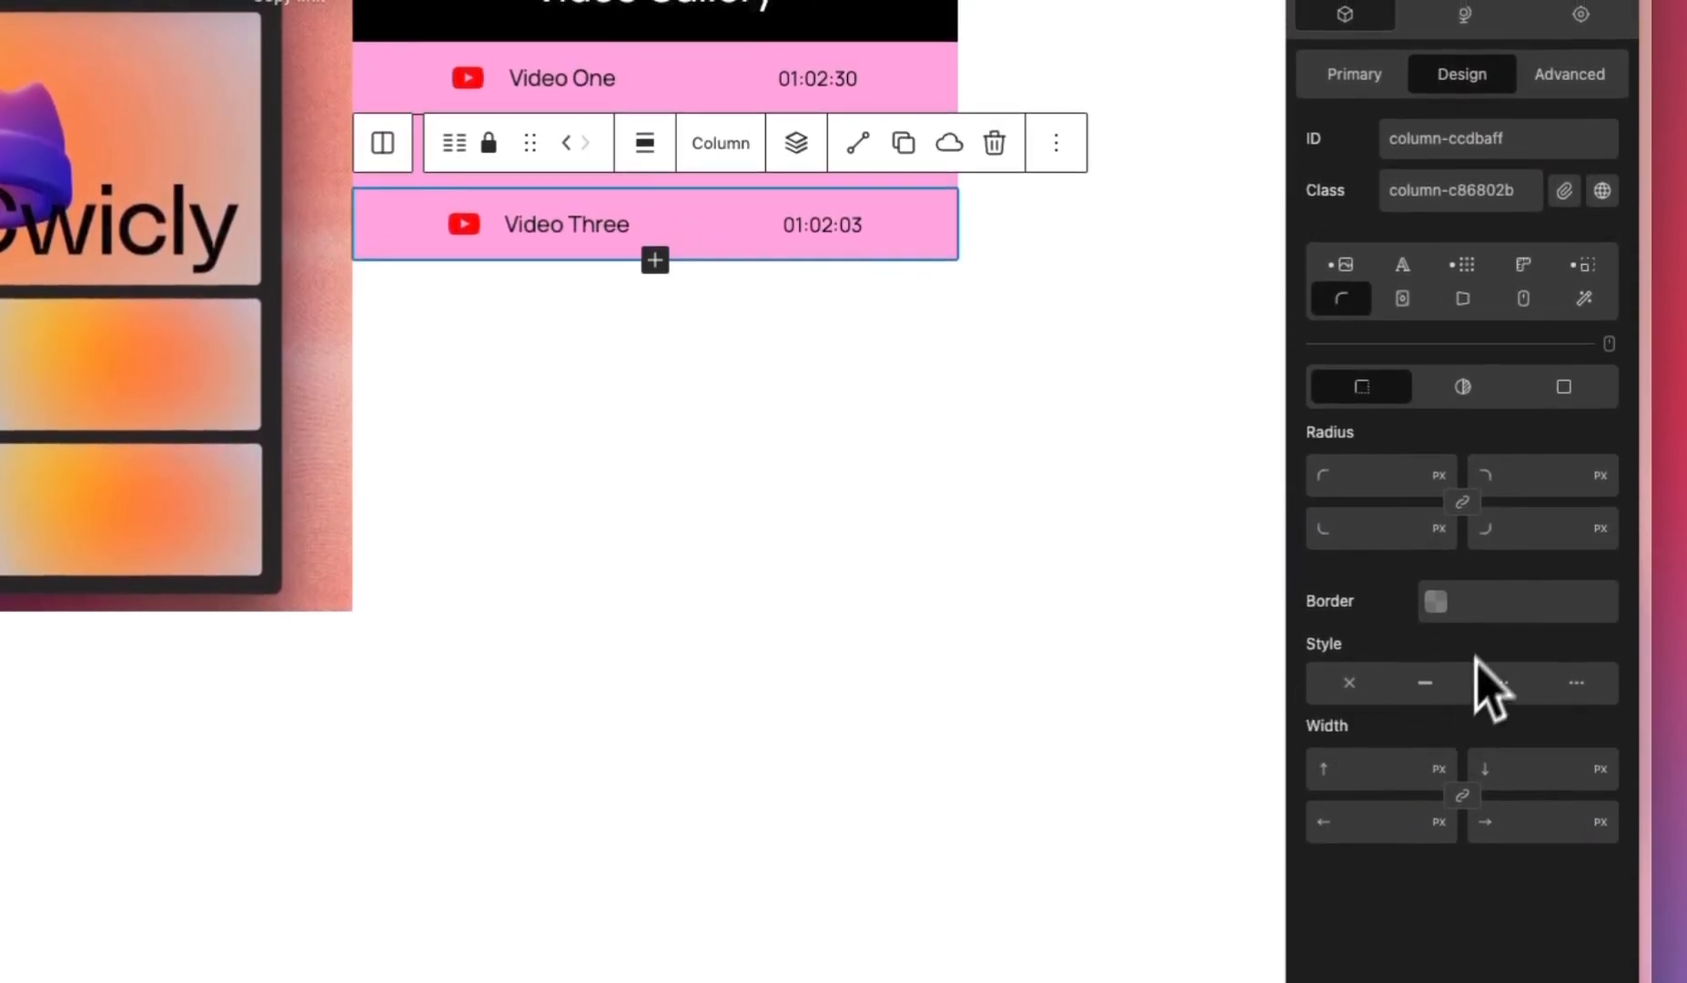
{"action": "left_click", "coordinate": [1436, 602]}
{"action": "left_click_drag", "start_coordinate": [1369, 288], "coordinate": [1497, 602]}
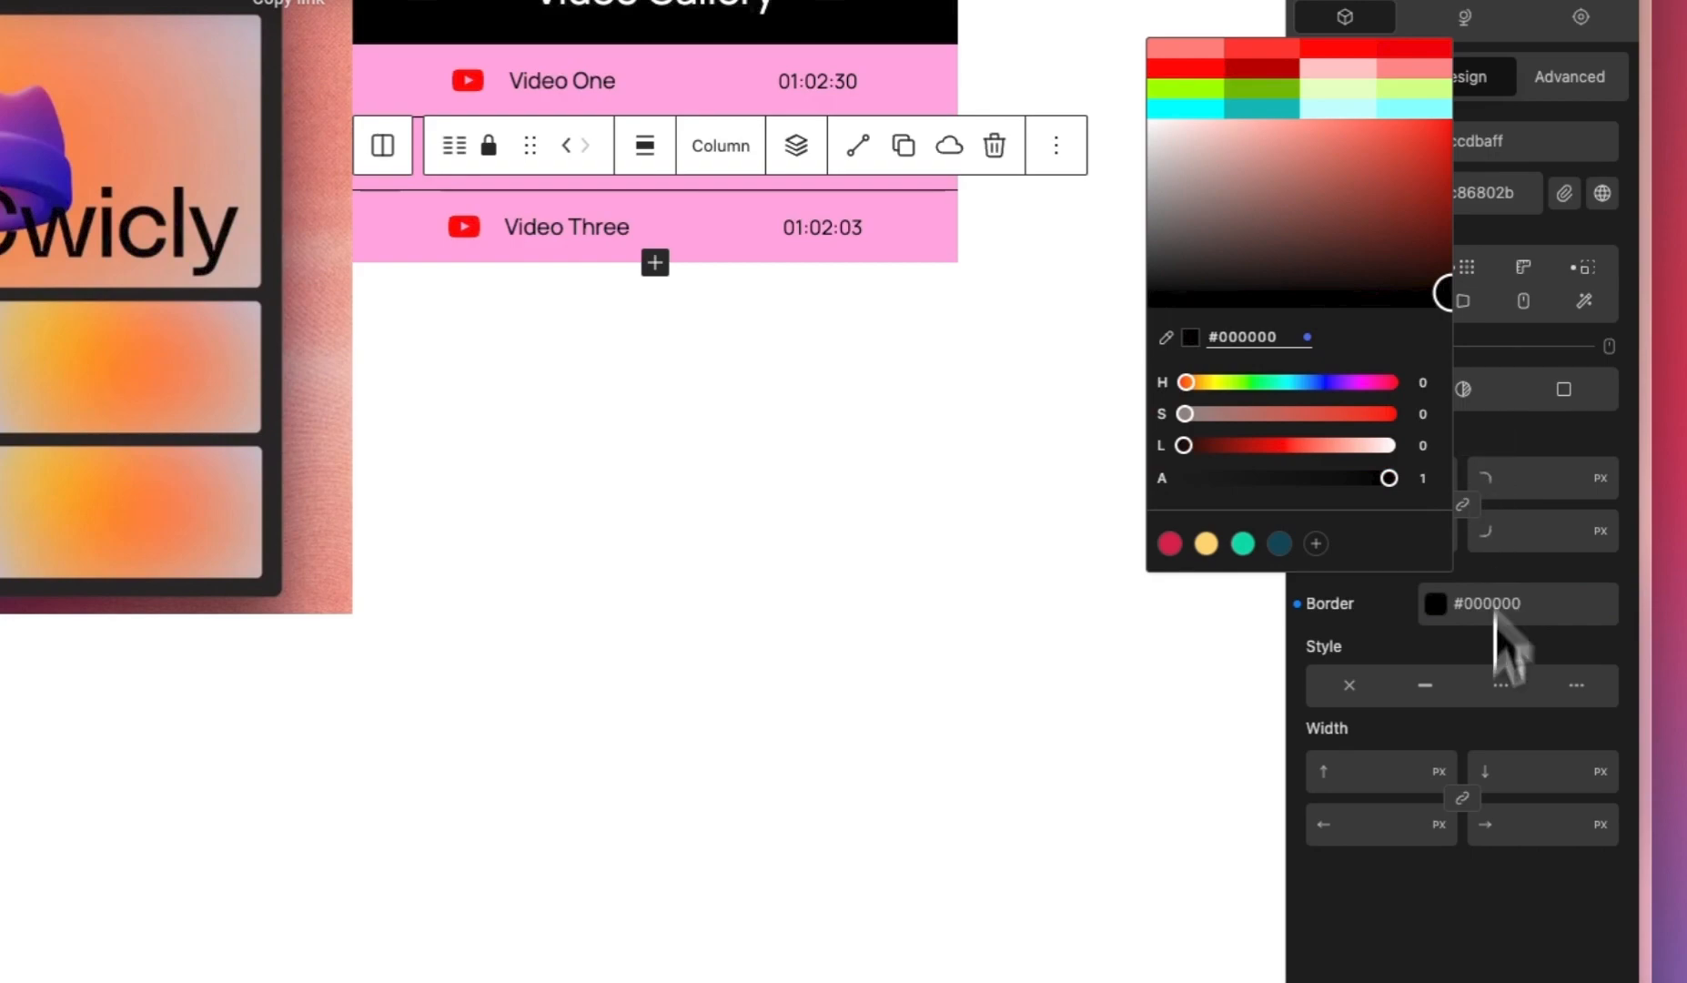
{"action": "left_click", "coordinate": [1434, 691]}
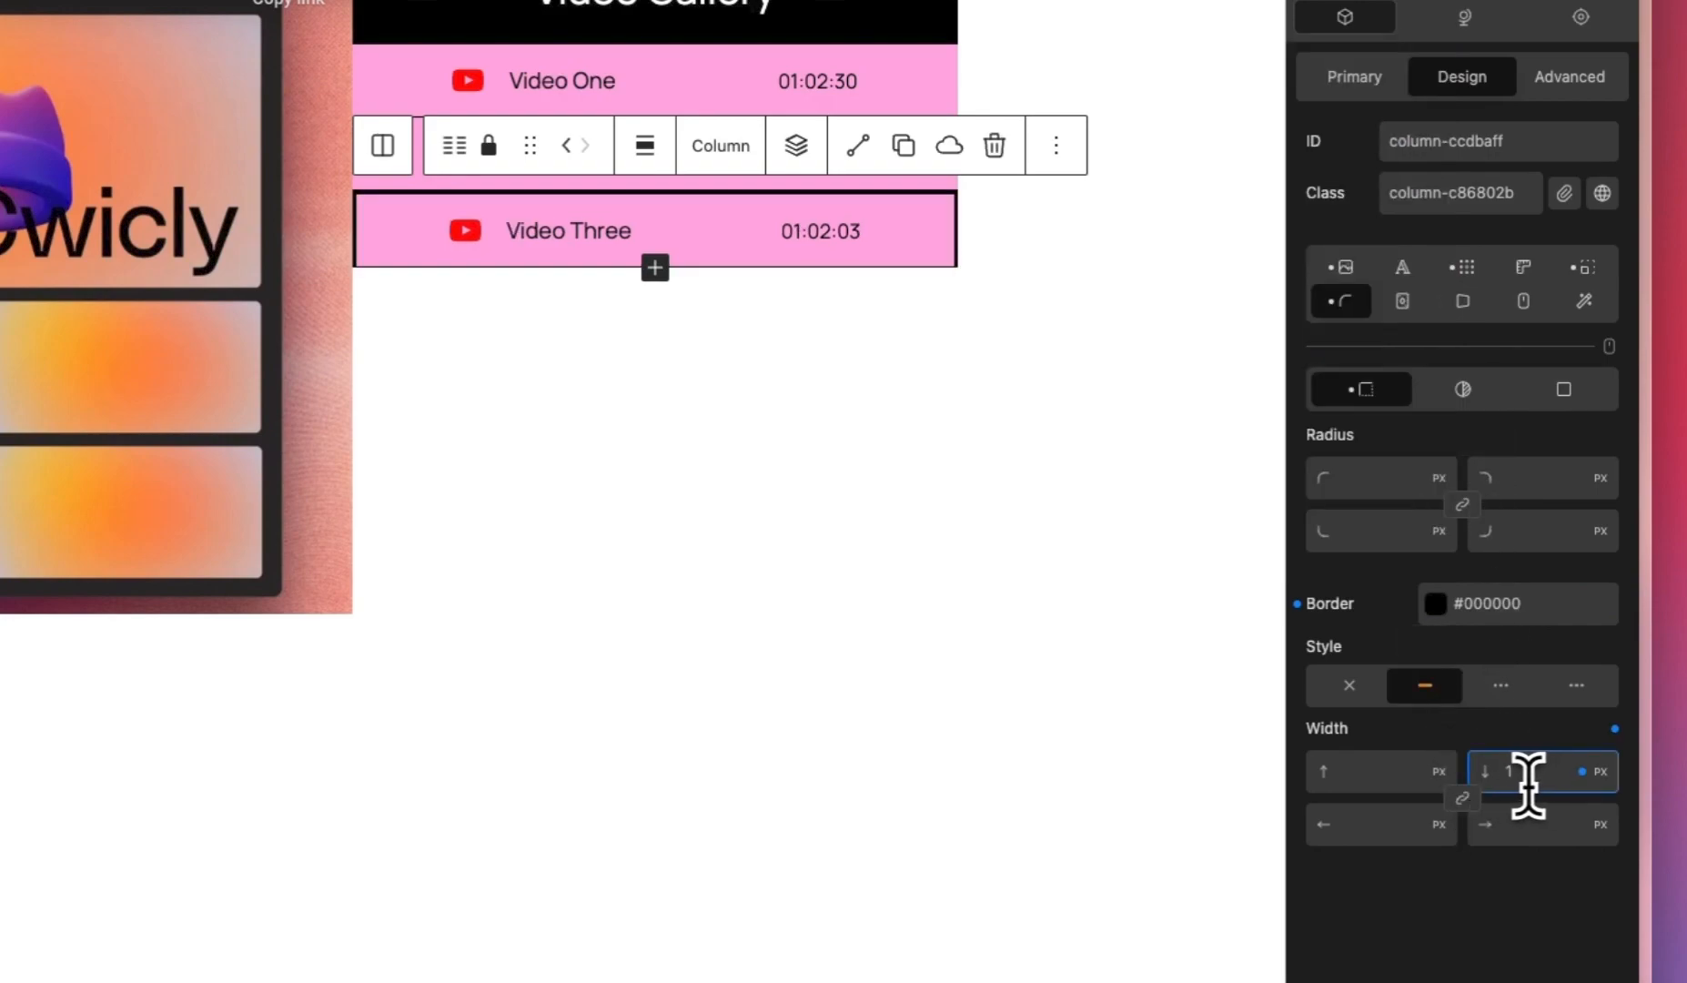
{"action": "type", "text": "0"}
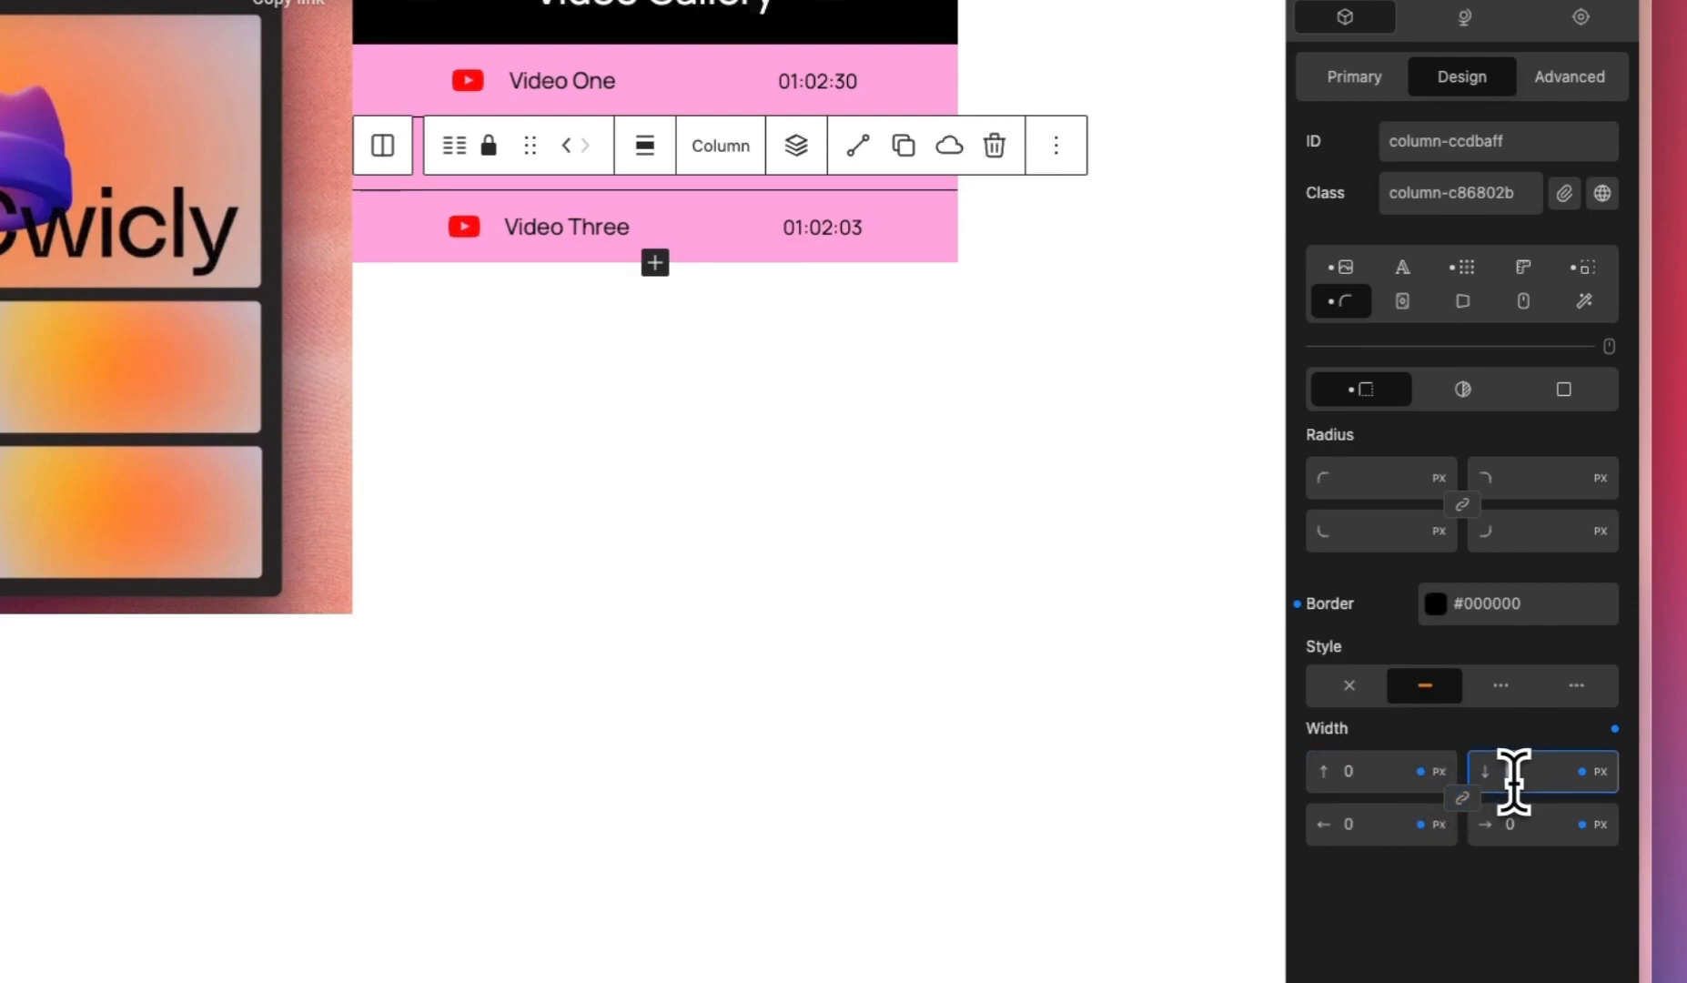
{"action": "left_click", "coordinate": [1016, 369]}
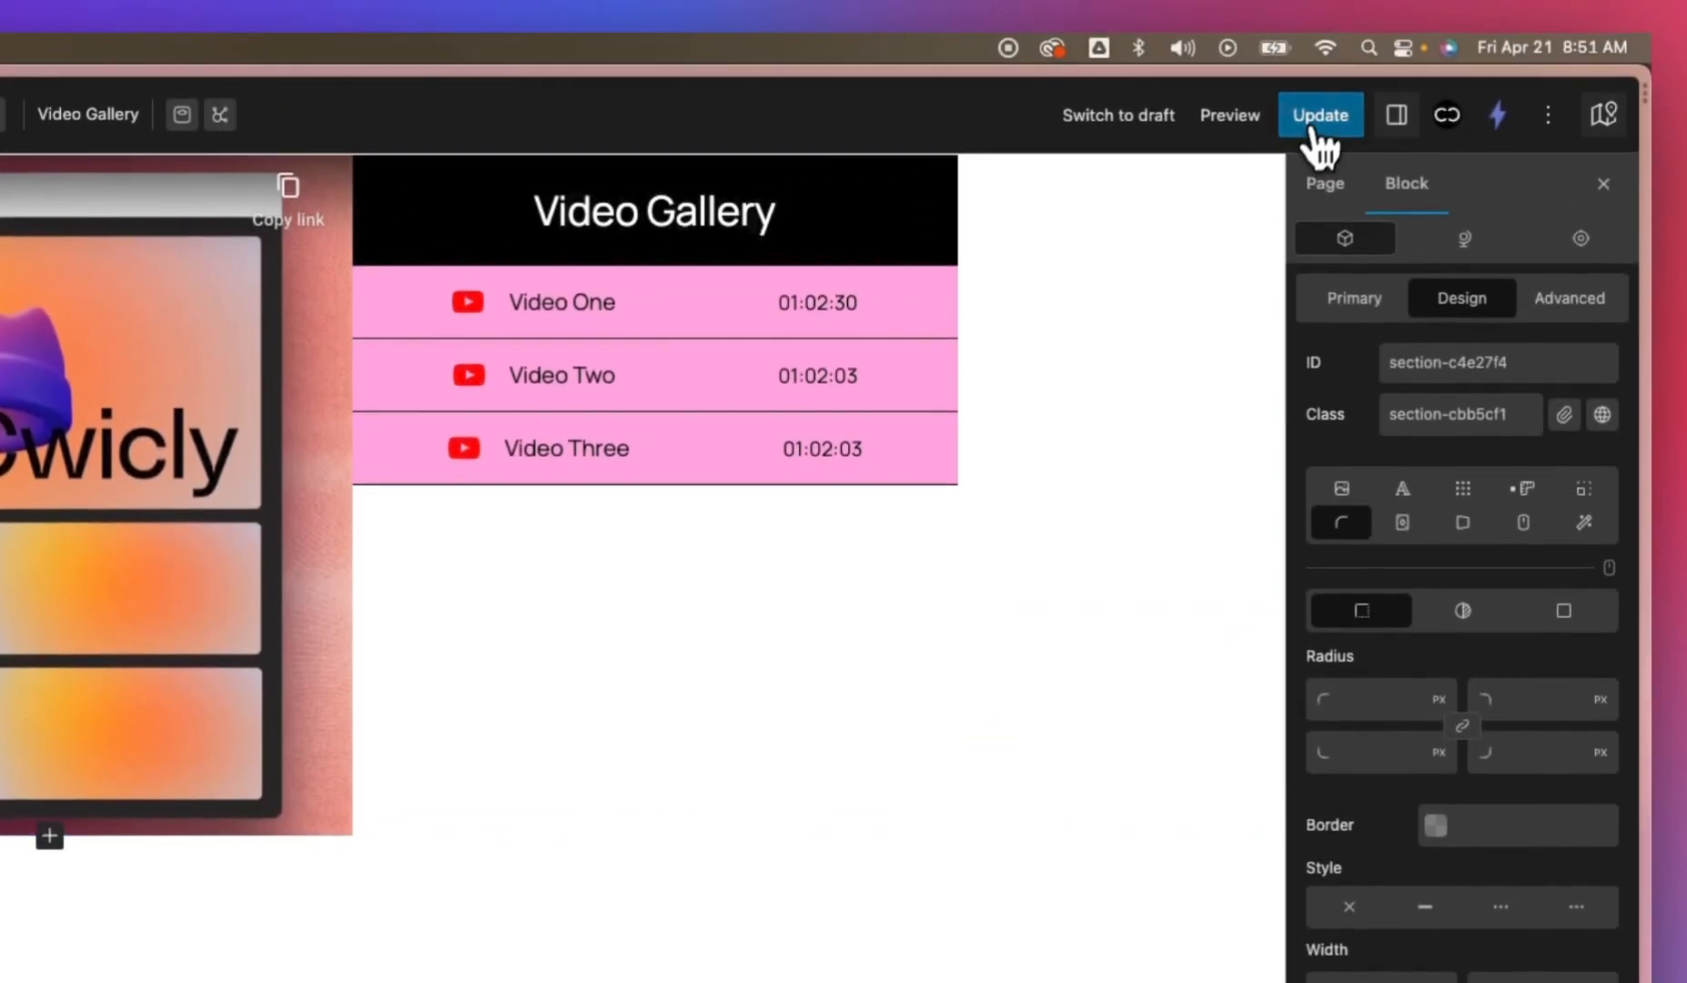
Step: Update the page, check the bordered playlist rows on the live Video Gallery page and return to the editor
{"action": "left_click", "coordinate": [1314, 129]}
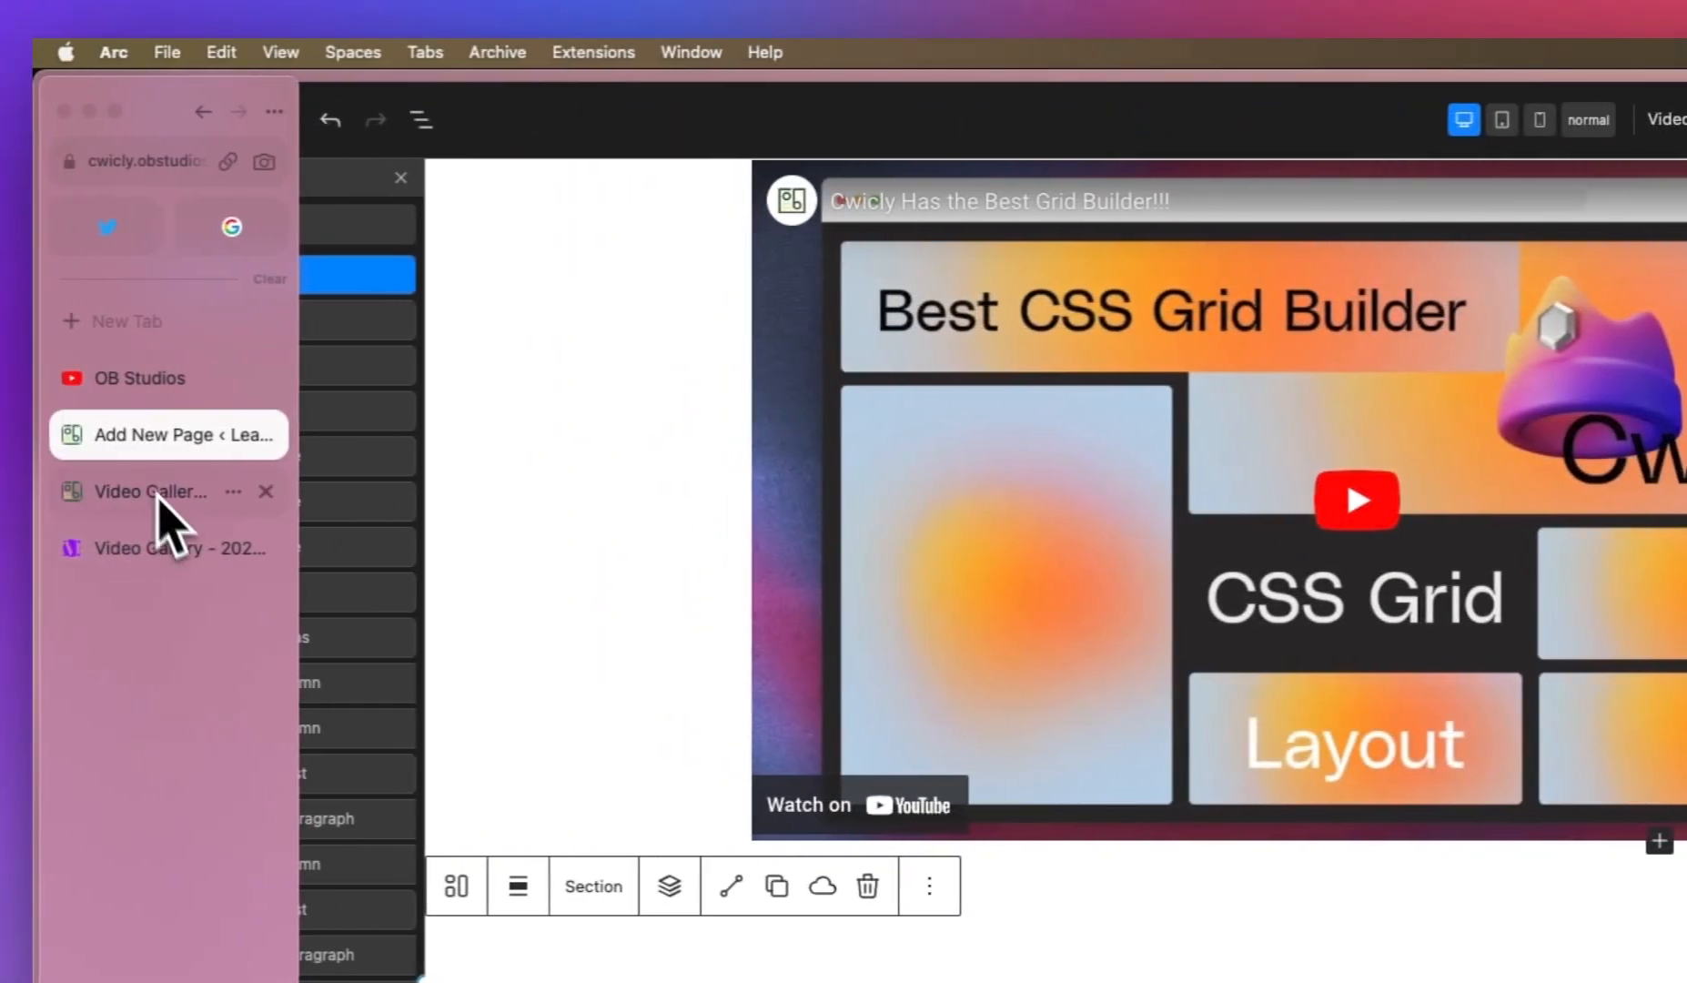
{"action": "left_click", "coordinate": [182, 500]}
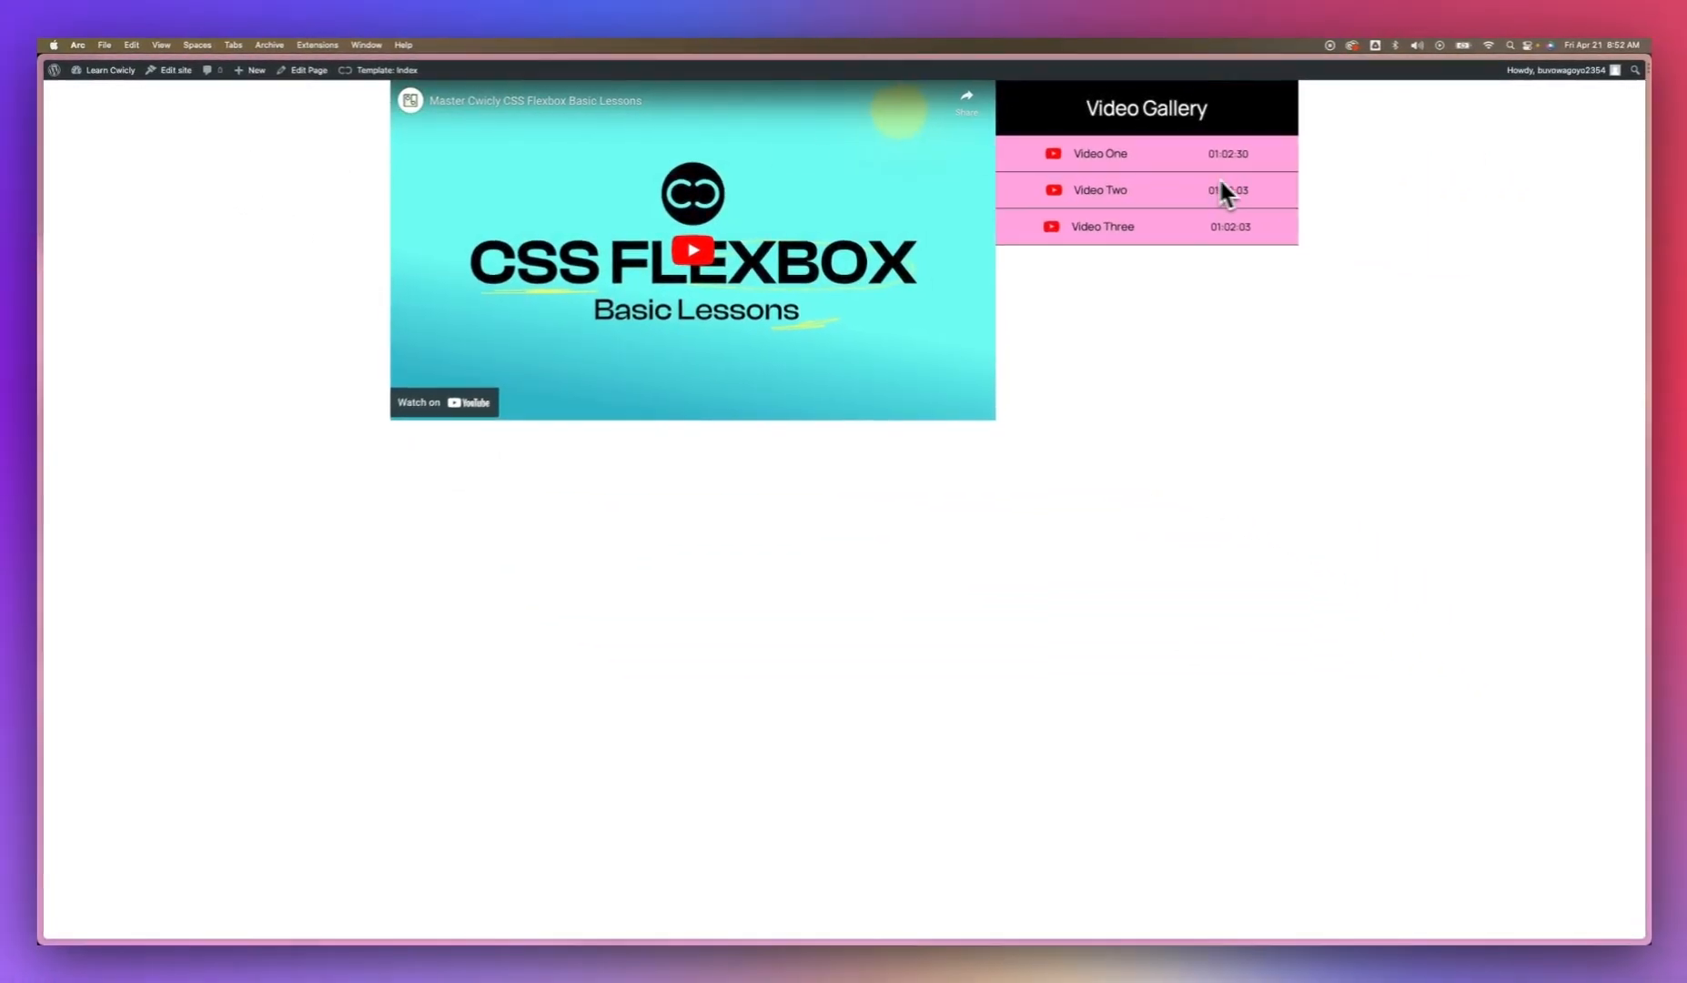
{"action": "left_click", "coordinate": [91, 234]}
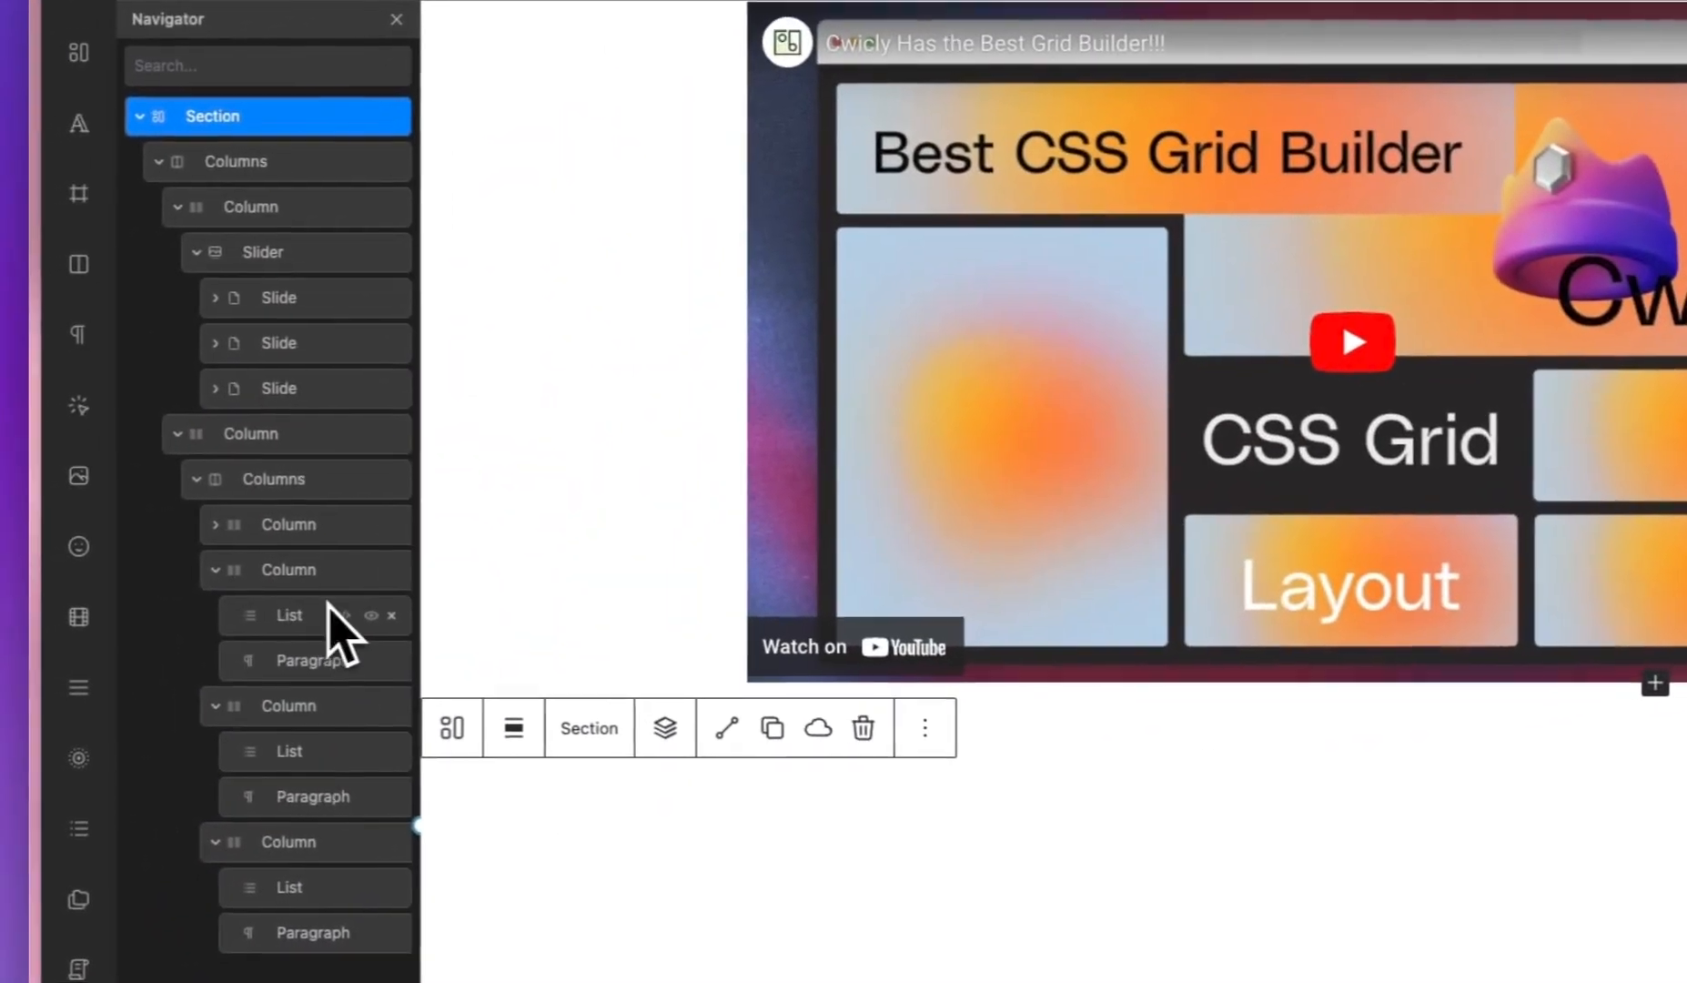
Step: Collapse the three expanded playlist row columns in the block navigator
{"action": "left_click", "coordinate": [215, 570]}
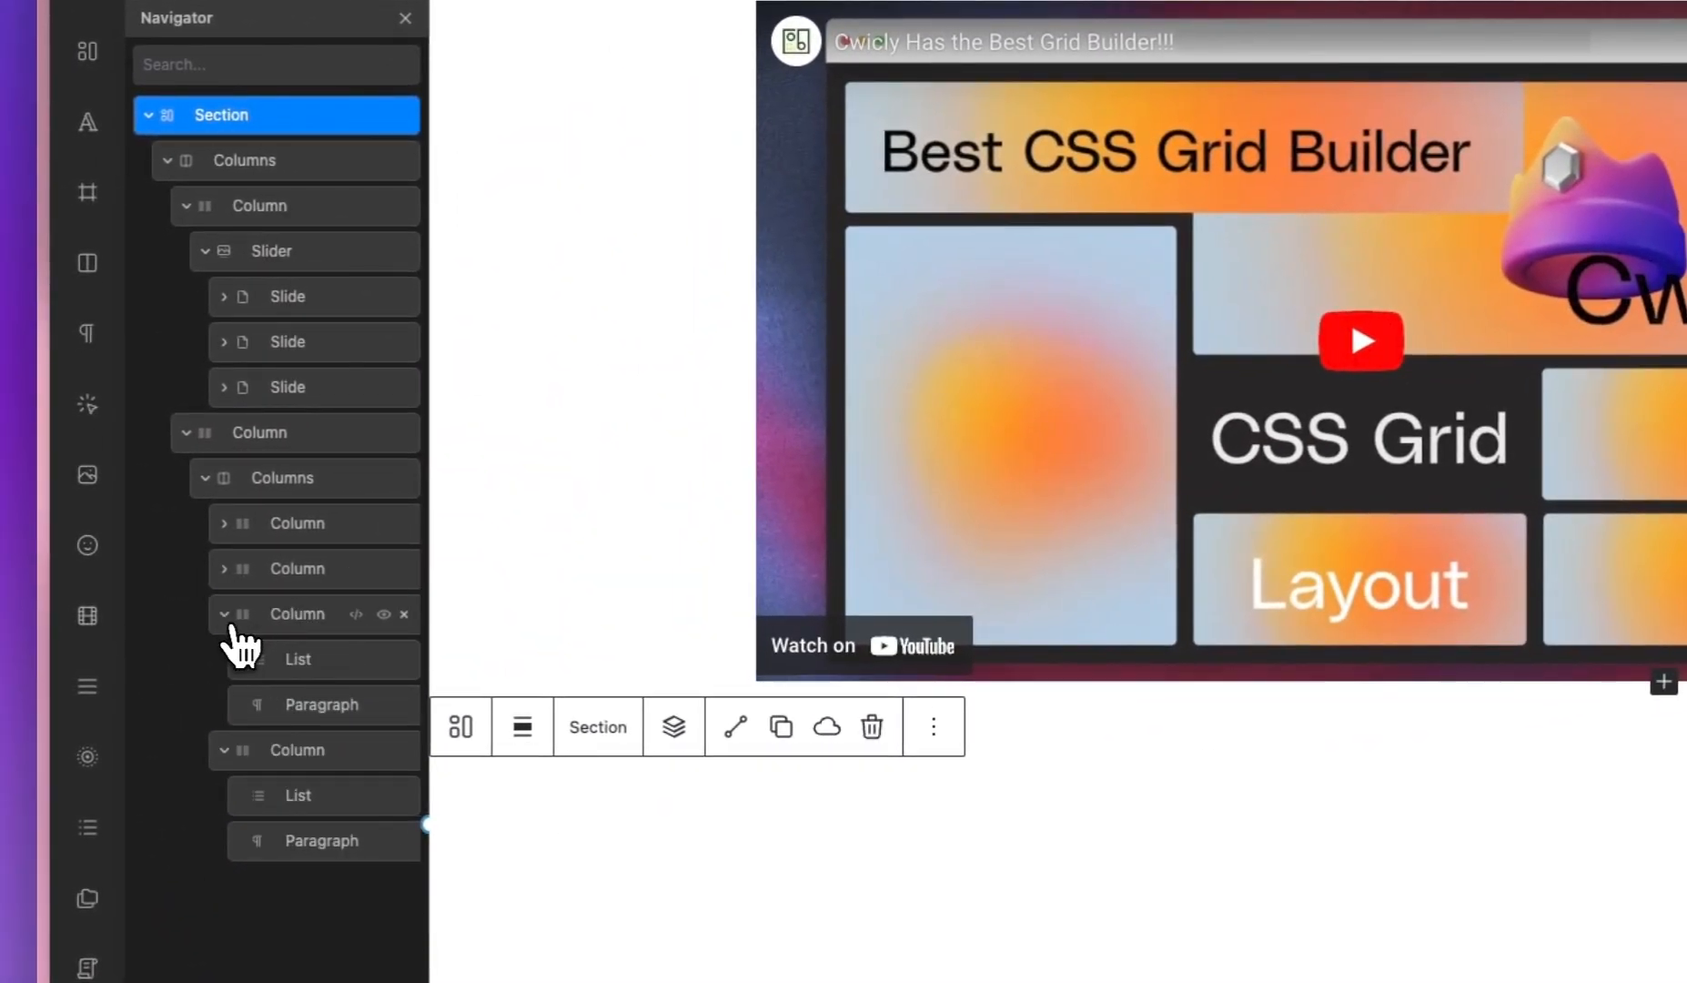
{"action": "left_click", "coordinate": [228, 619]}
{"action": "left_click", "coordinate": [228, 666]}
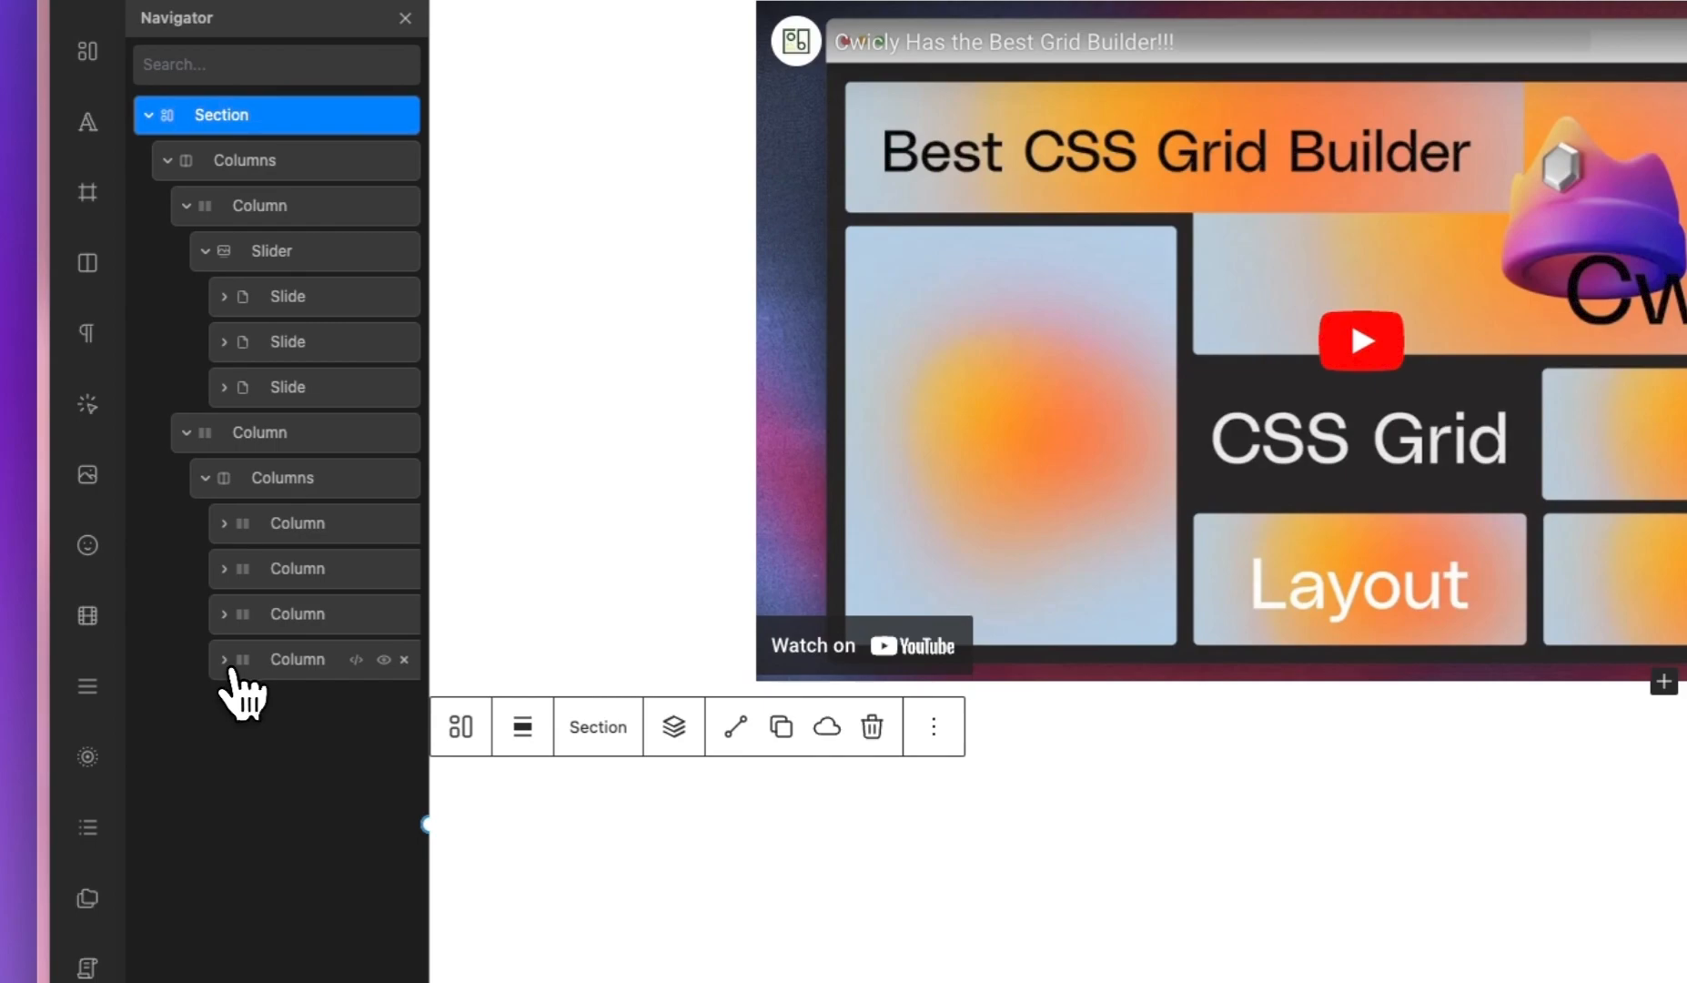
Step: Rename the "Video One" row's column as V1 in the navigator and relabel the two columns below it in the same V-number pattern
{"action": "left_click", "coordinate": [300, 572]}
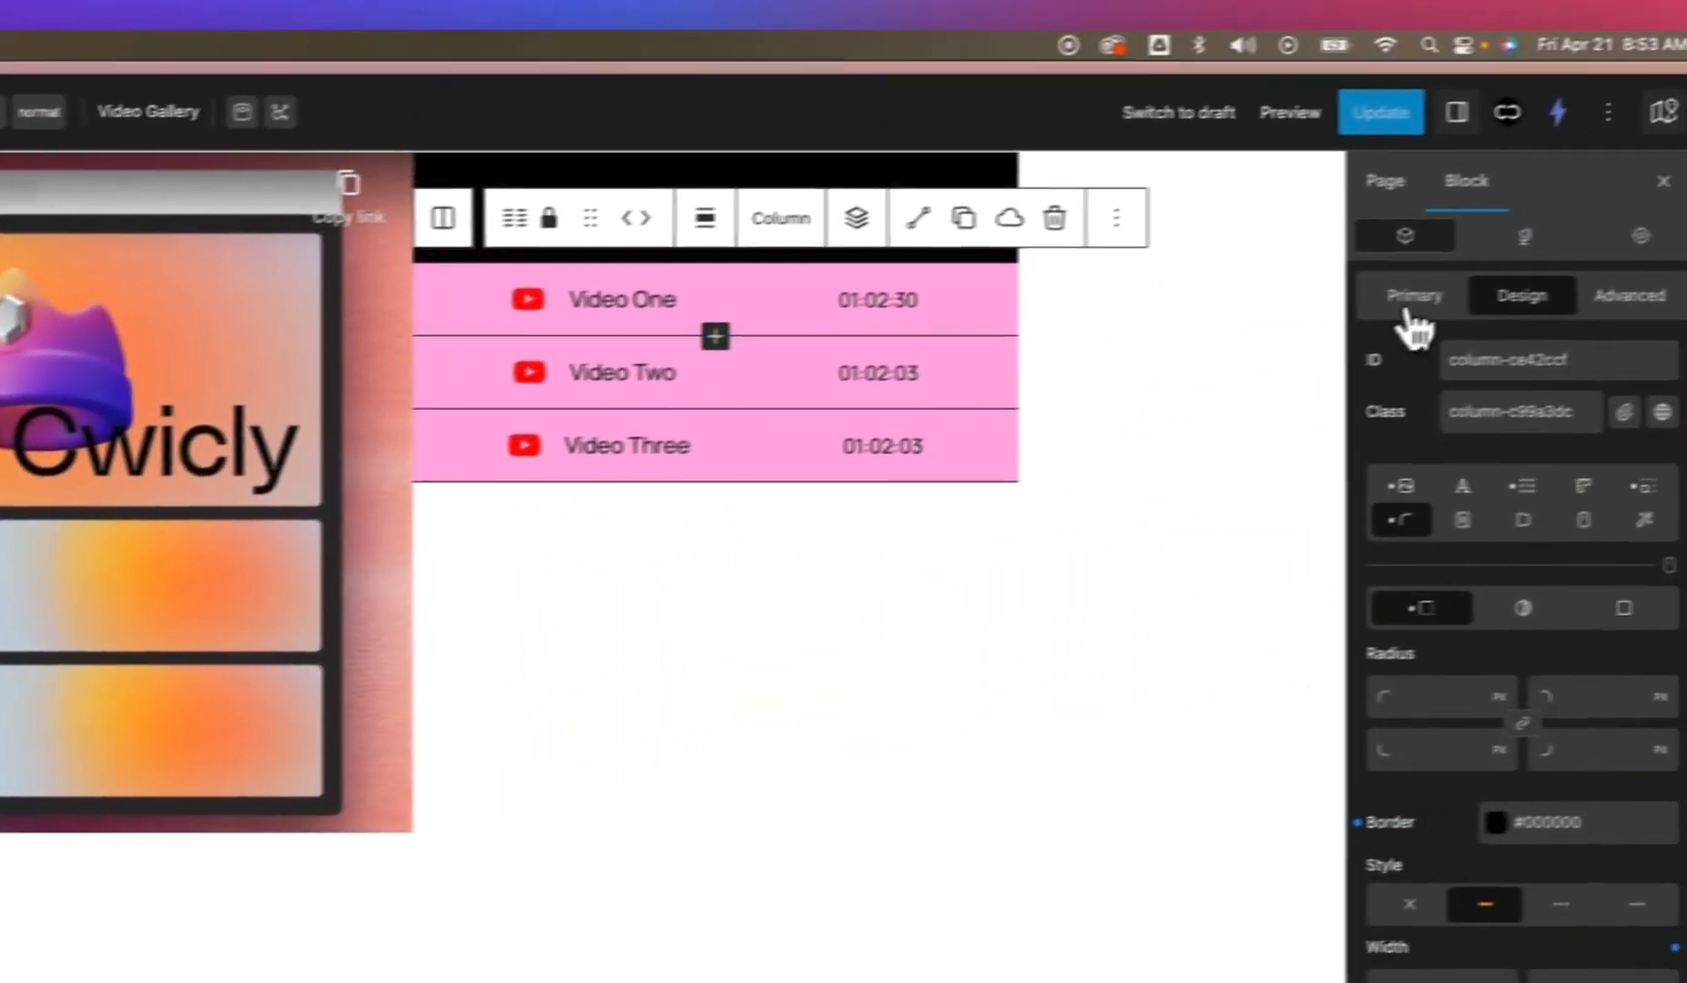
{"action": "left_click", "coordinate": [1412, 300]}
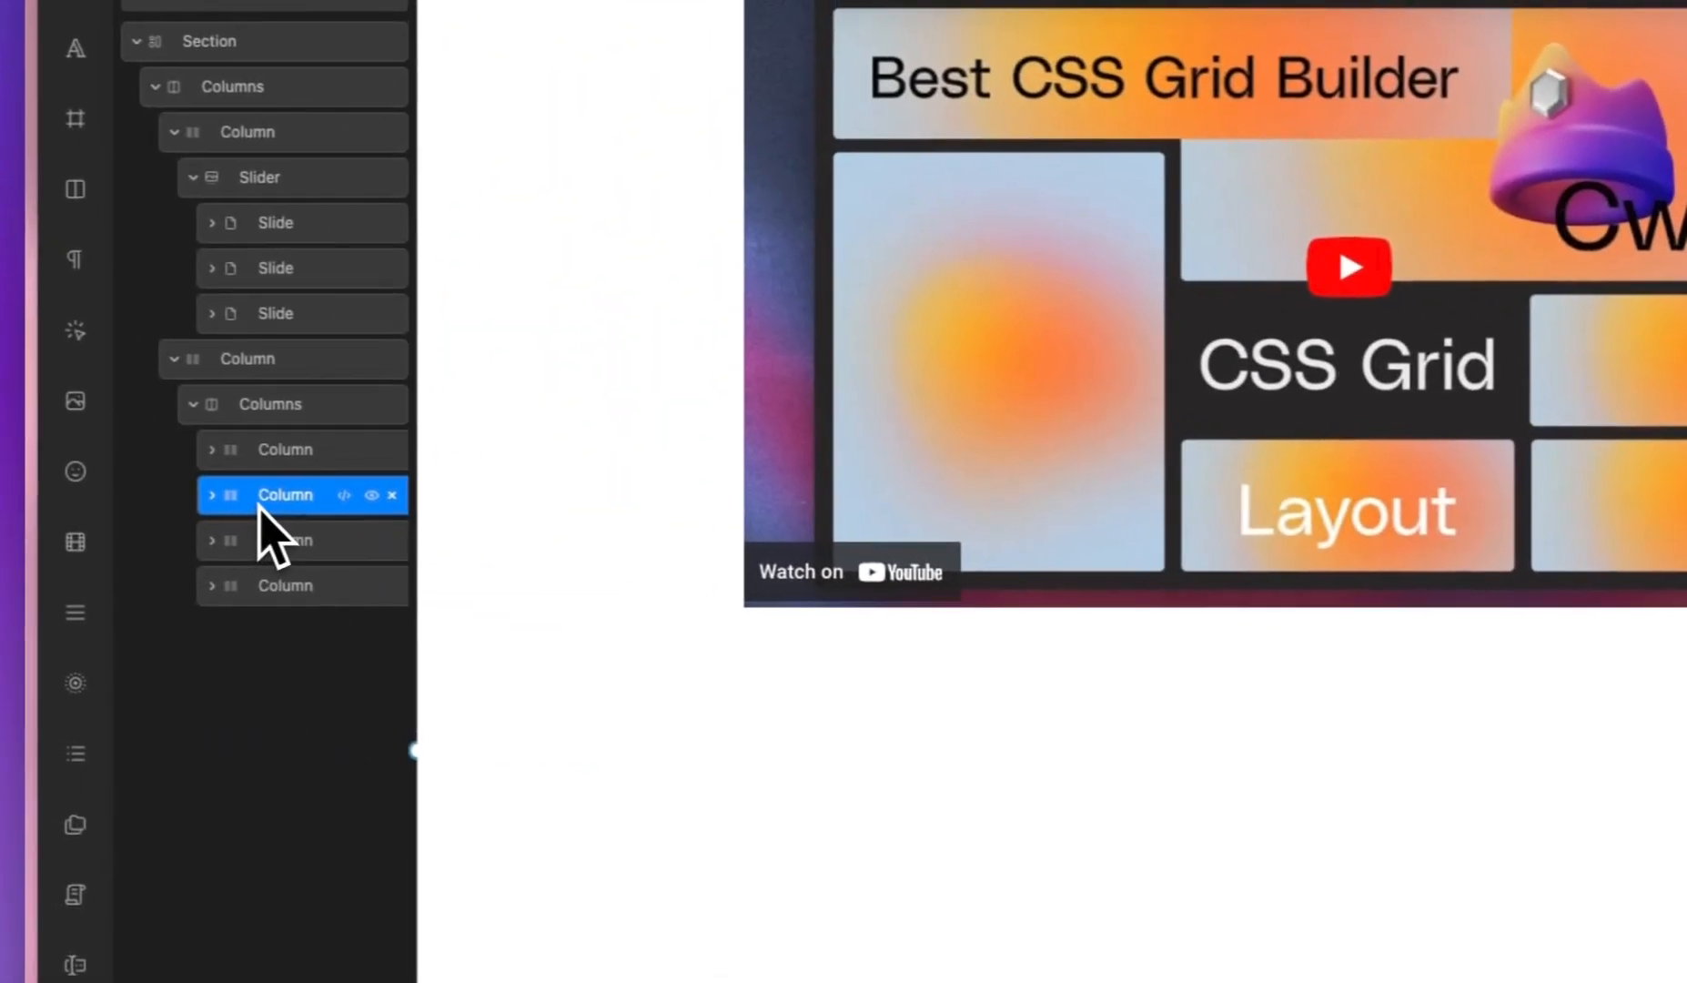
{"action": "double_click", "coordinate": [297, 499]}
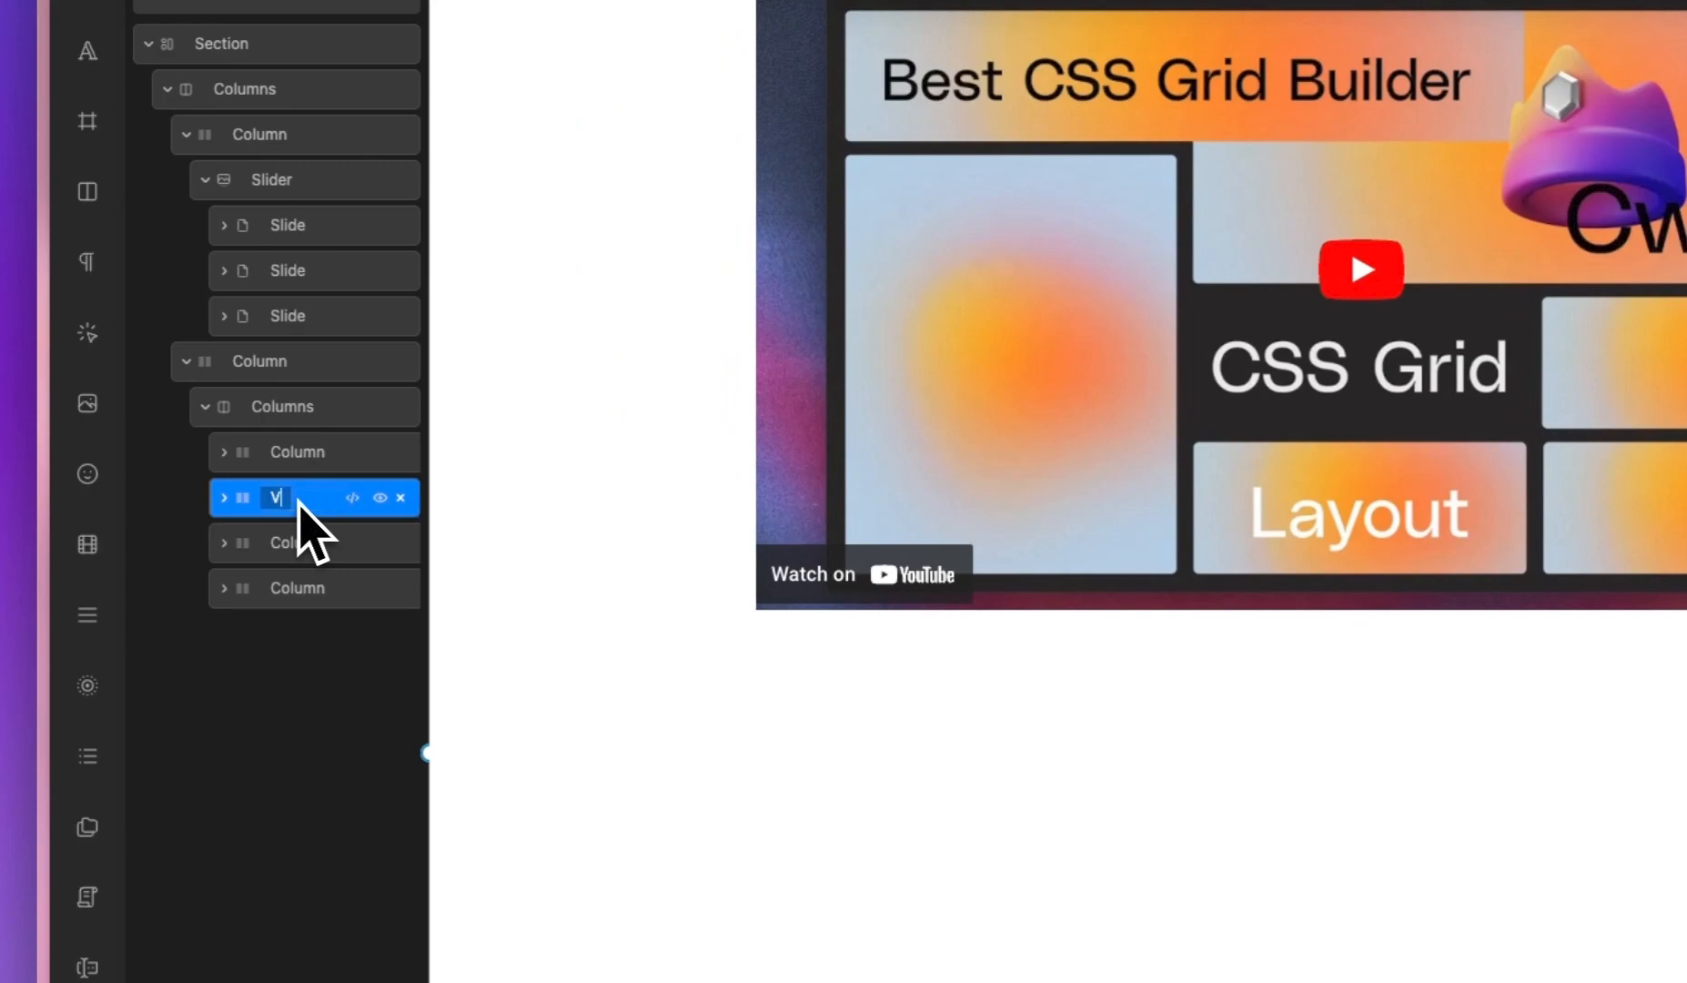
{"action": "double_click", "coordinate": [307, 546]}
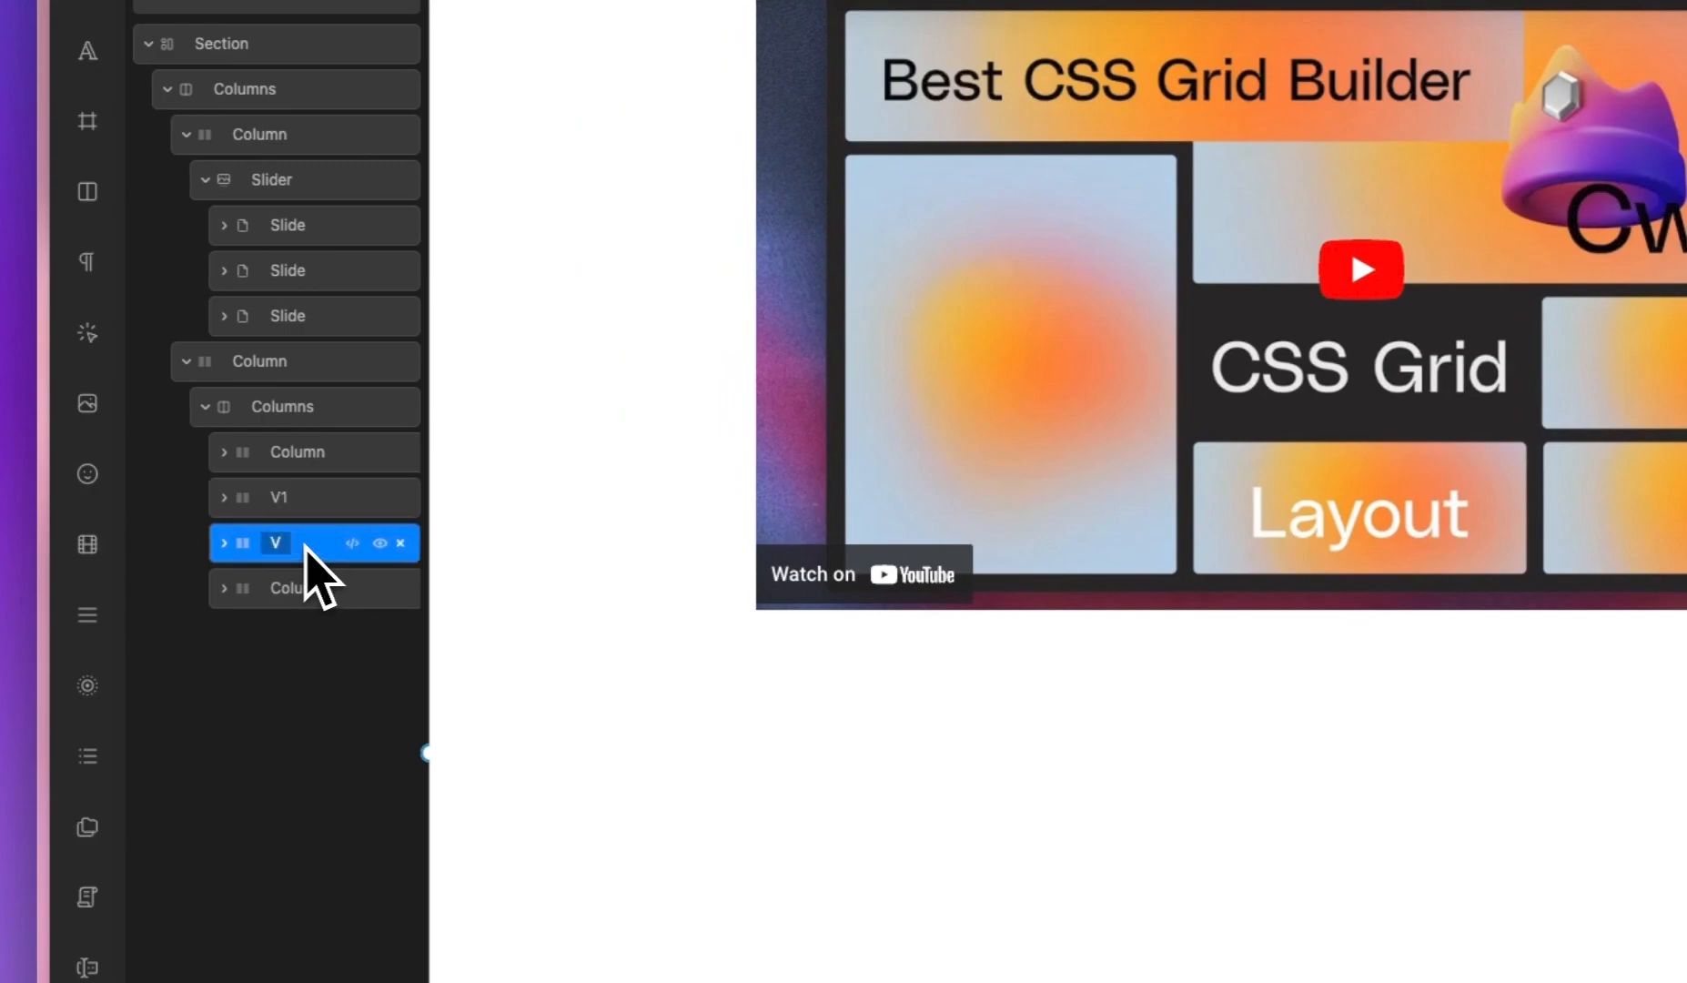
{"action": "double_click", "coordinate": [286, 584]}
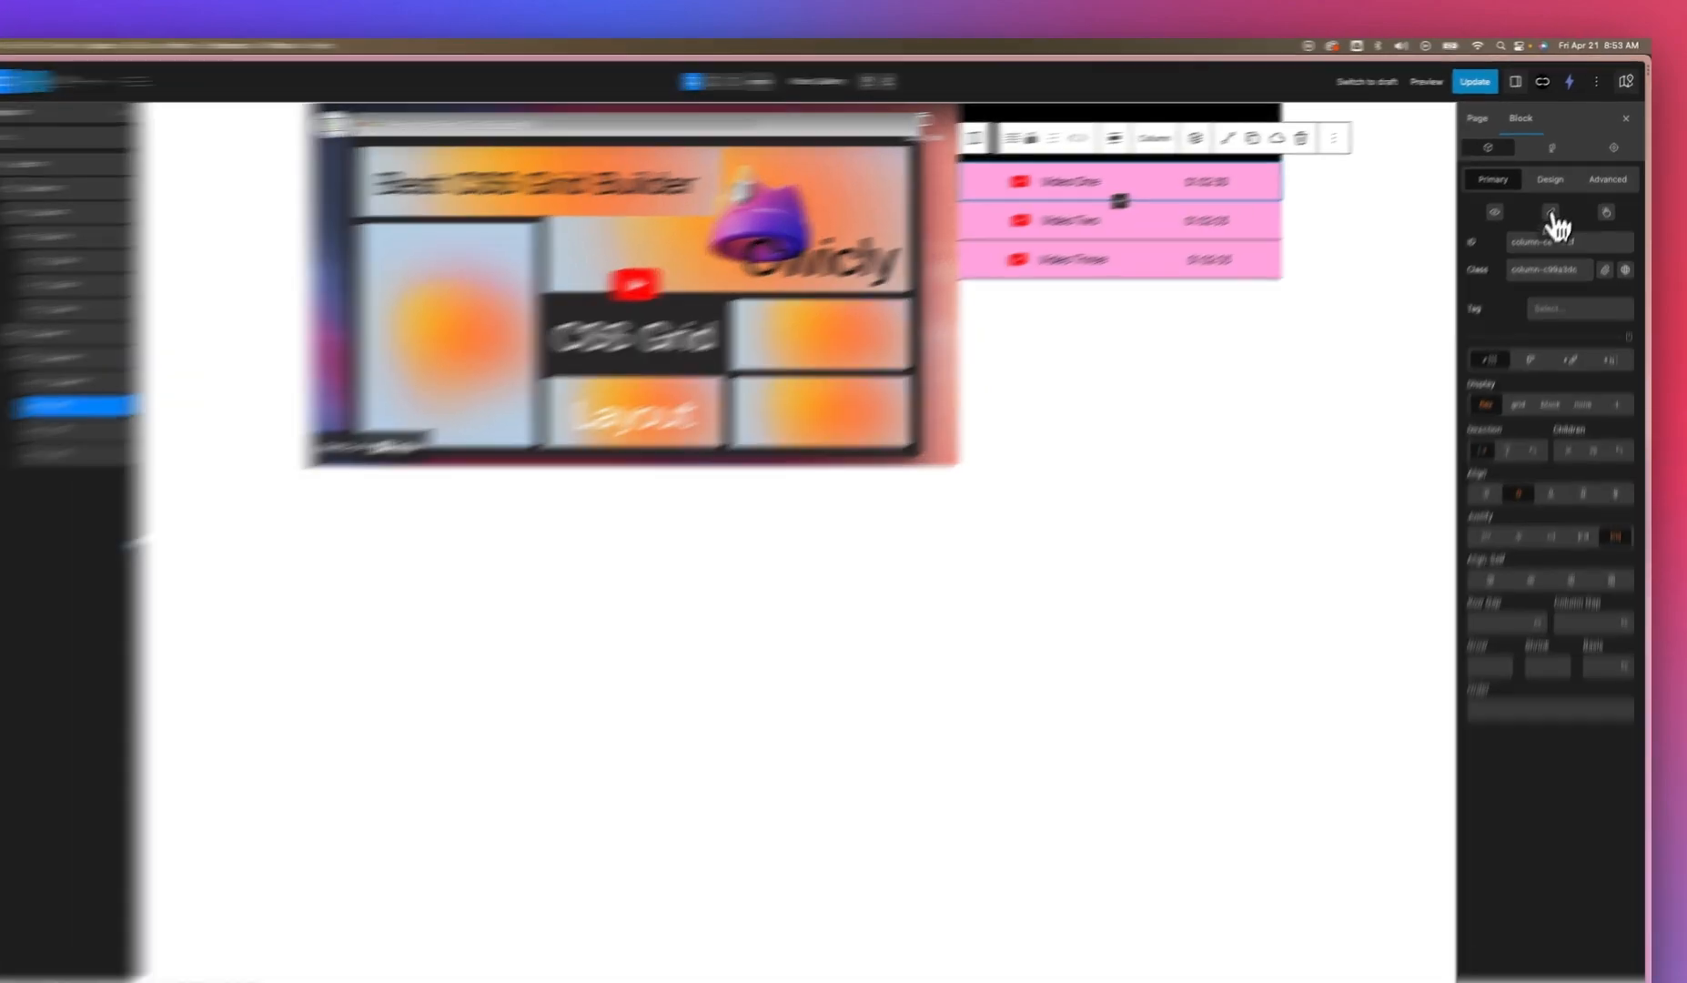
Step: Give the V1 column a link of type Action and choose Slider as its action
{"action": "left_click", "coordinate": [1559, 211]}
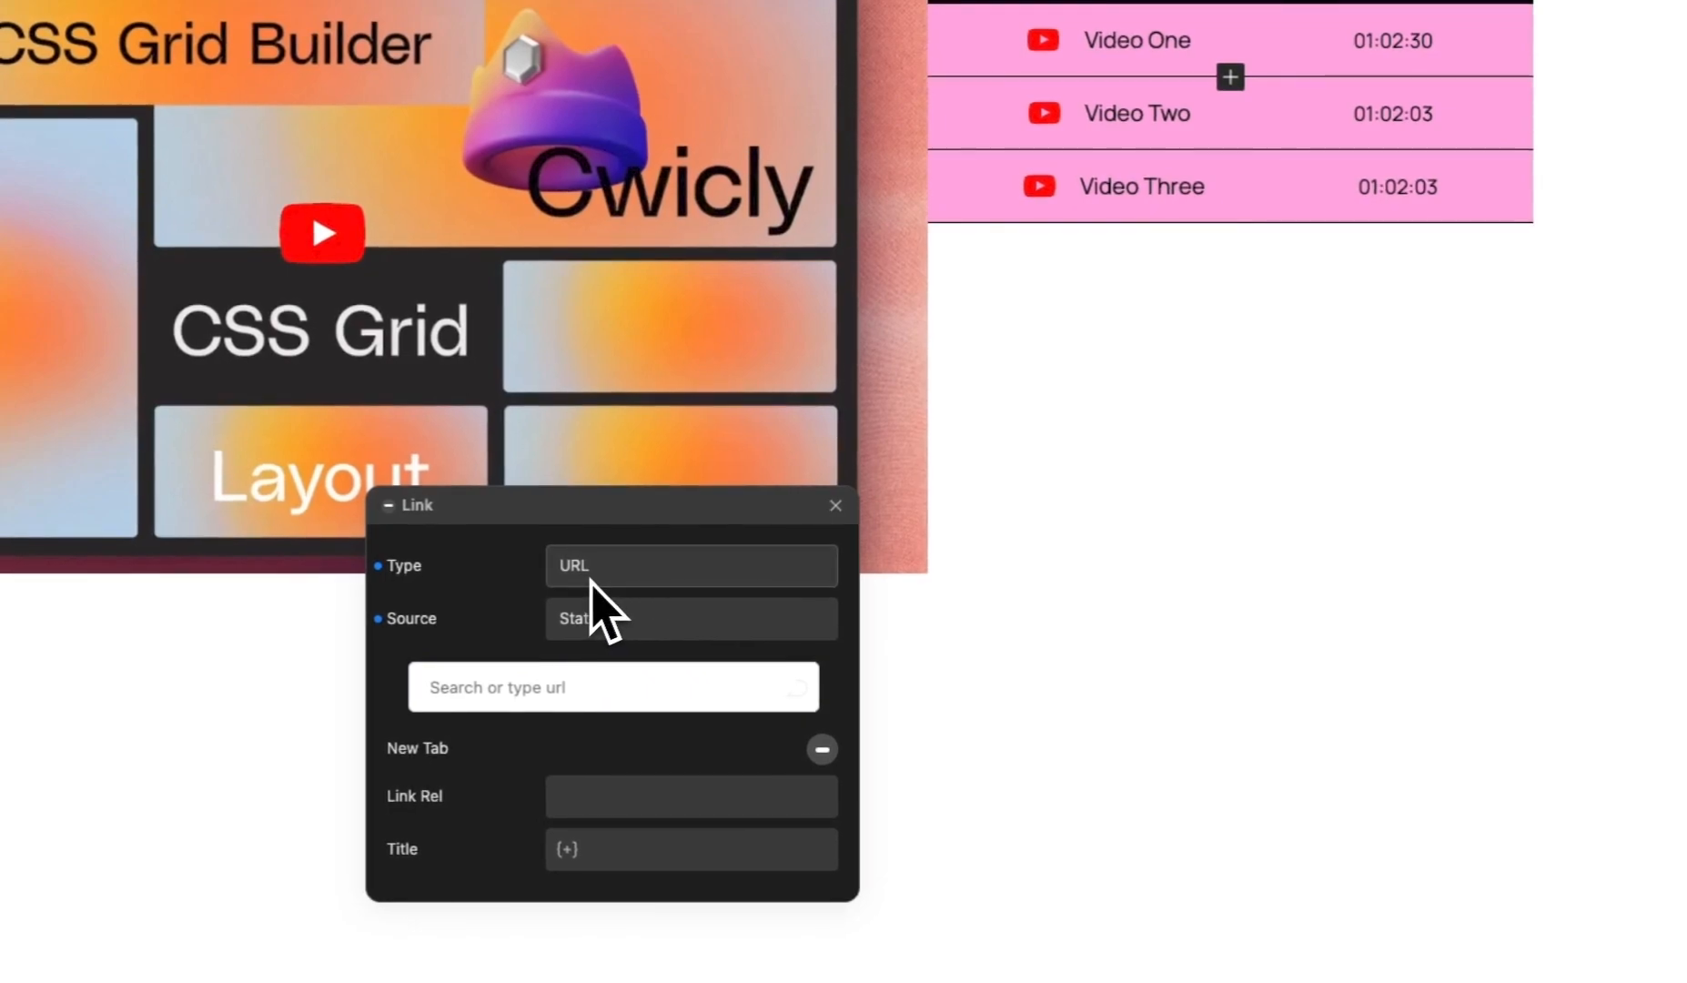
{"action": "left_click", "coordinate": [487, 624]}
{"action": "left_click", "coordinate": [609, 665]}
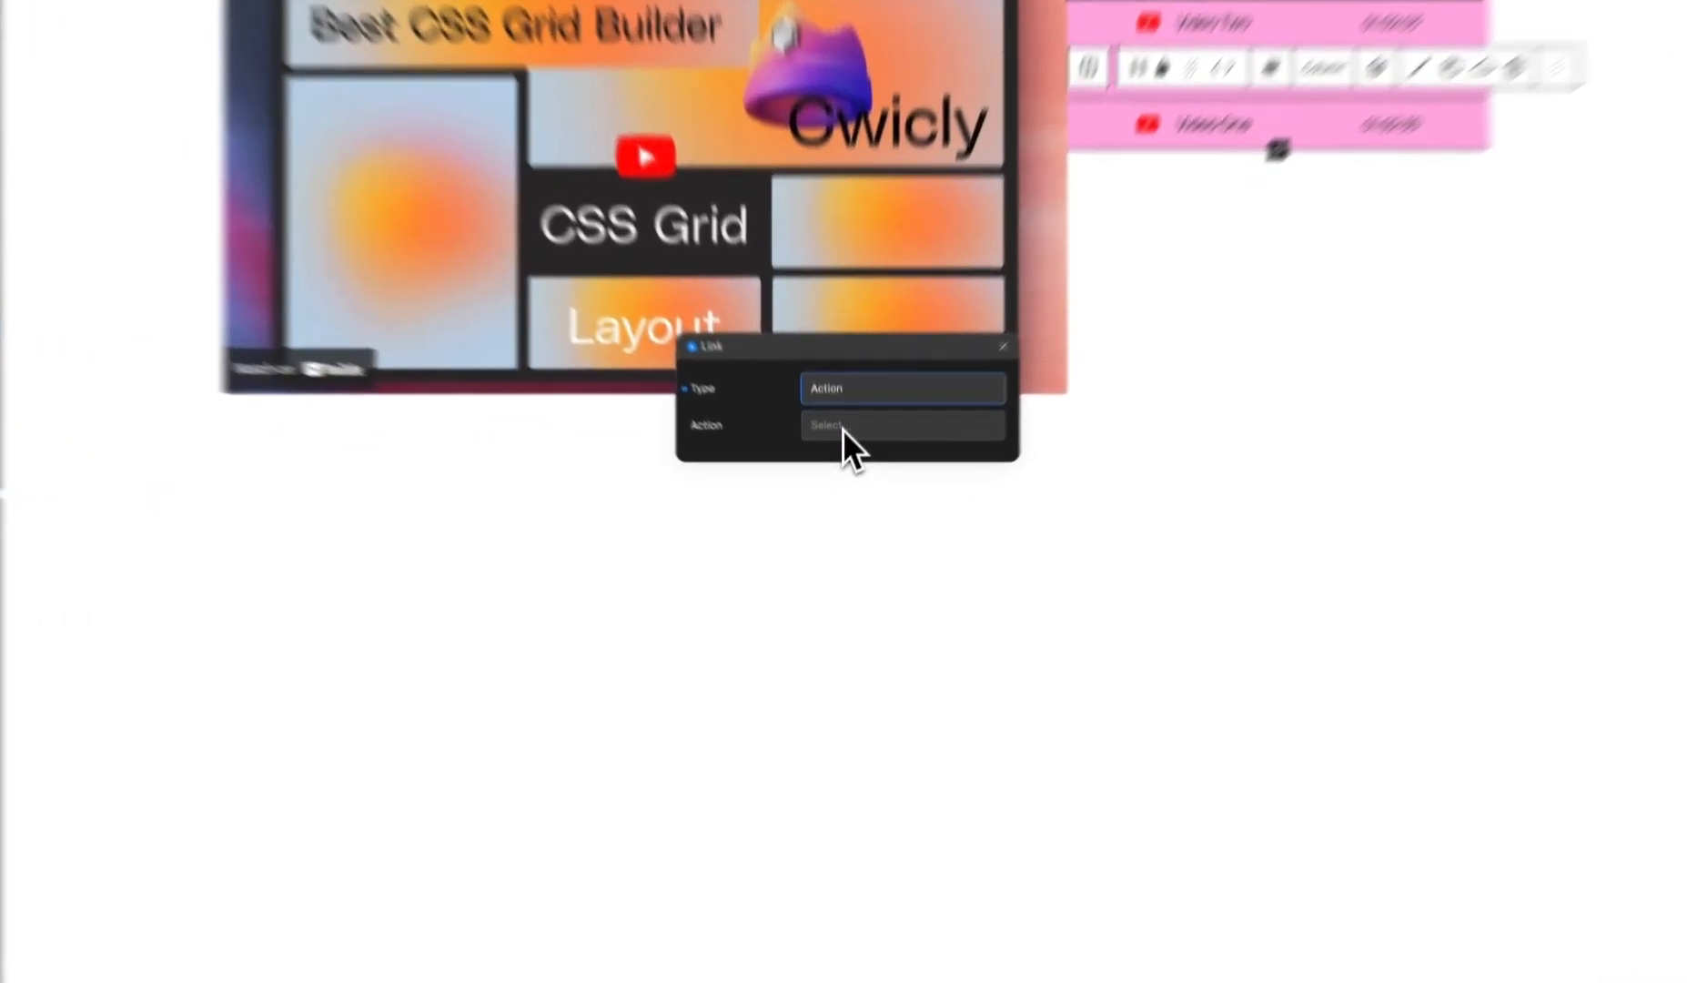
{"action": "left_click", "coordinate": [842, 462]}
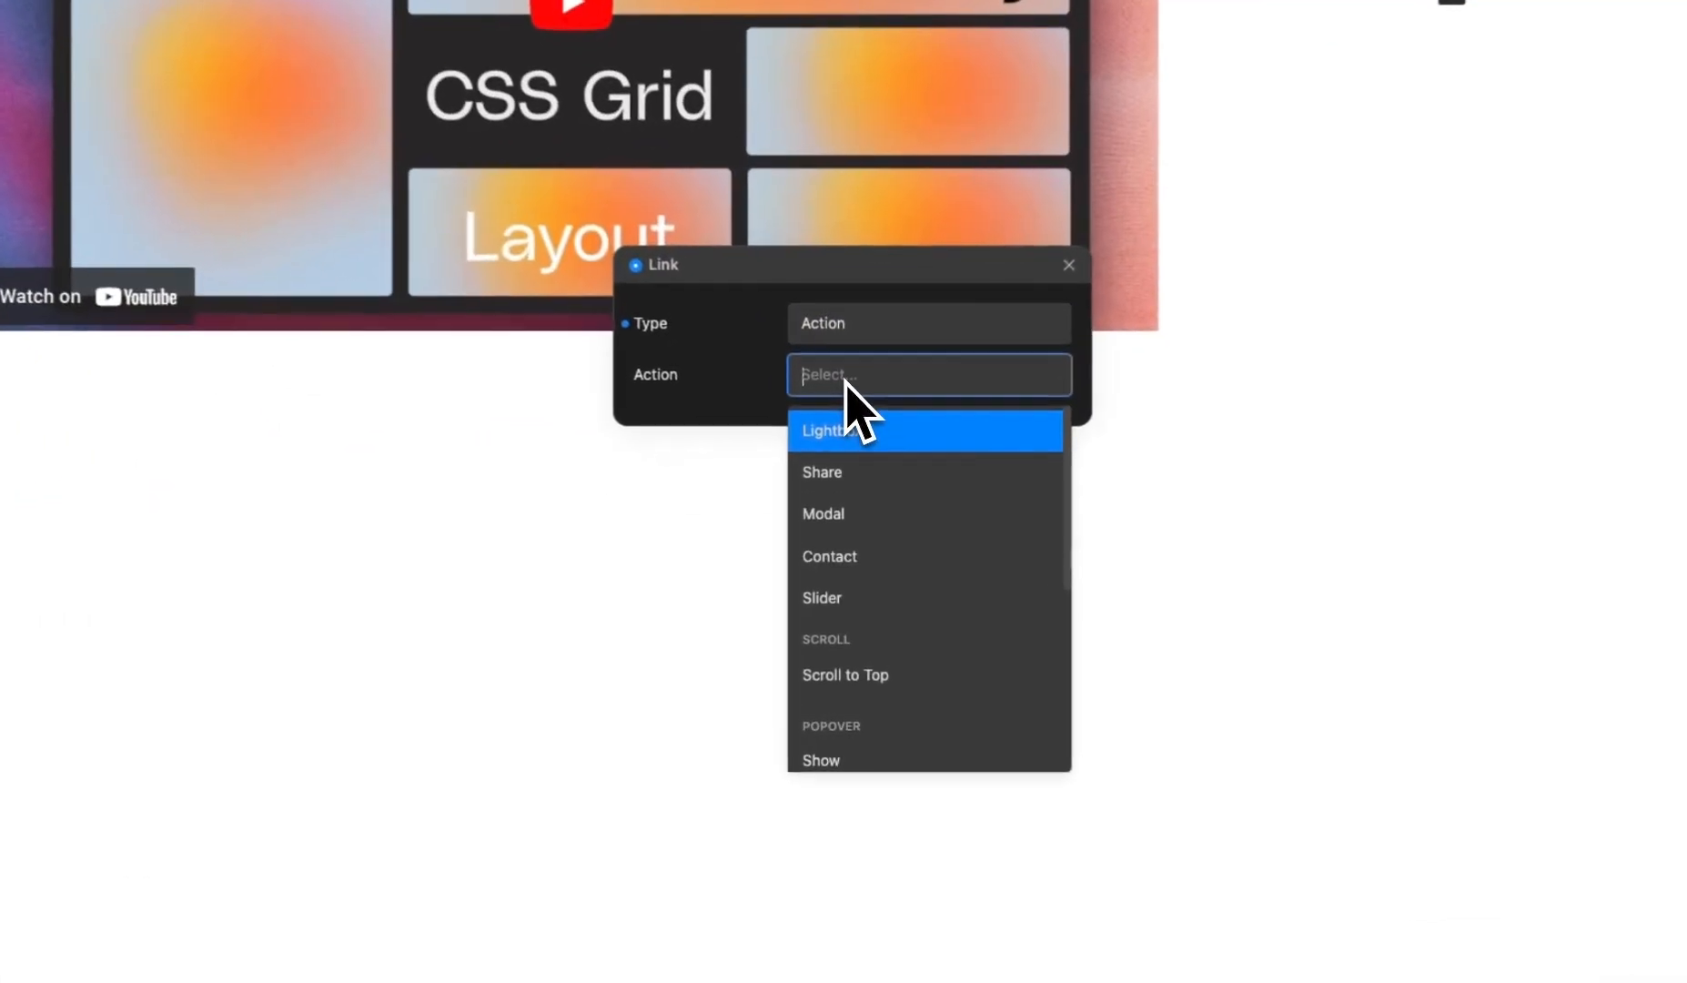
{"action": "left_click", "coordinate": [835, 600]}
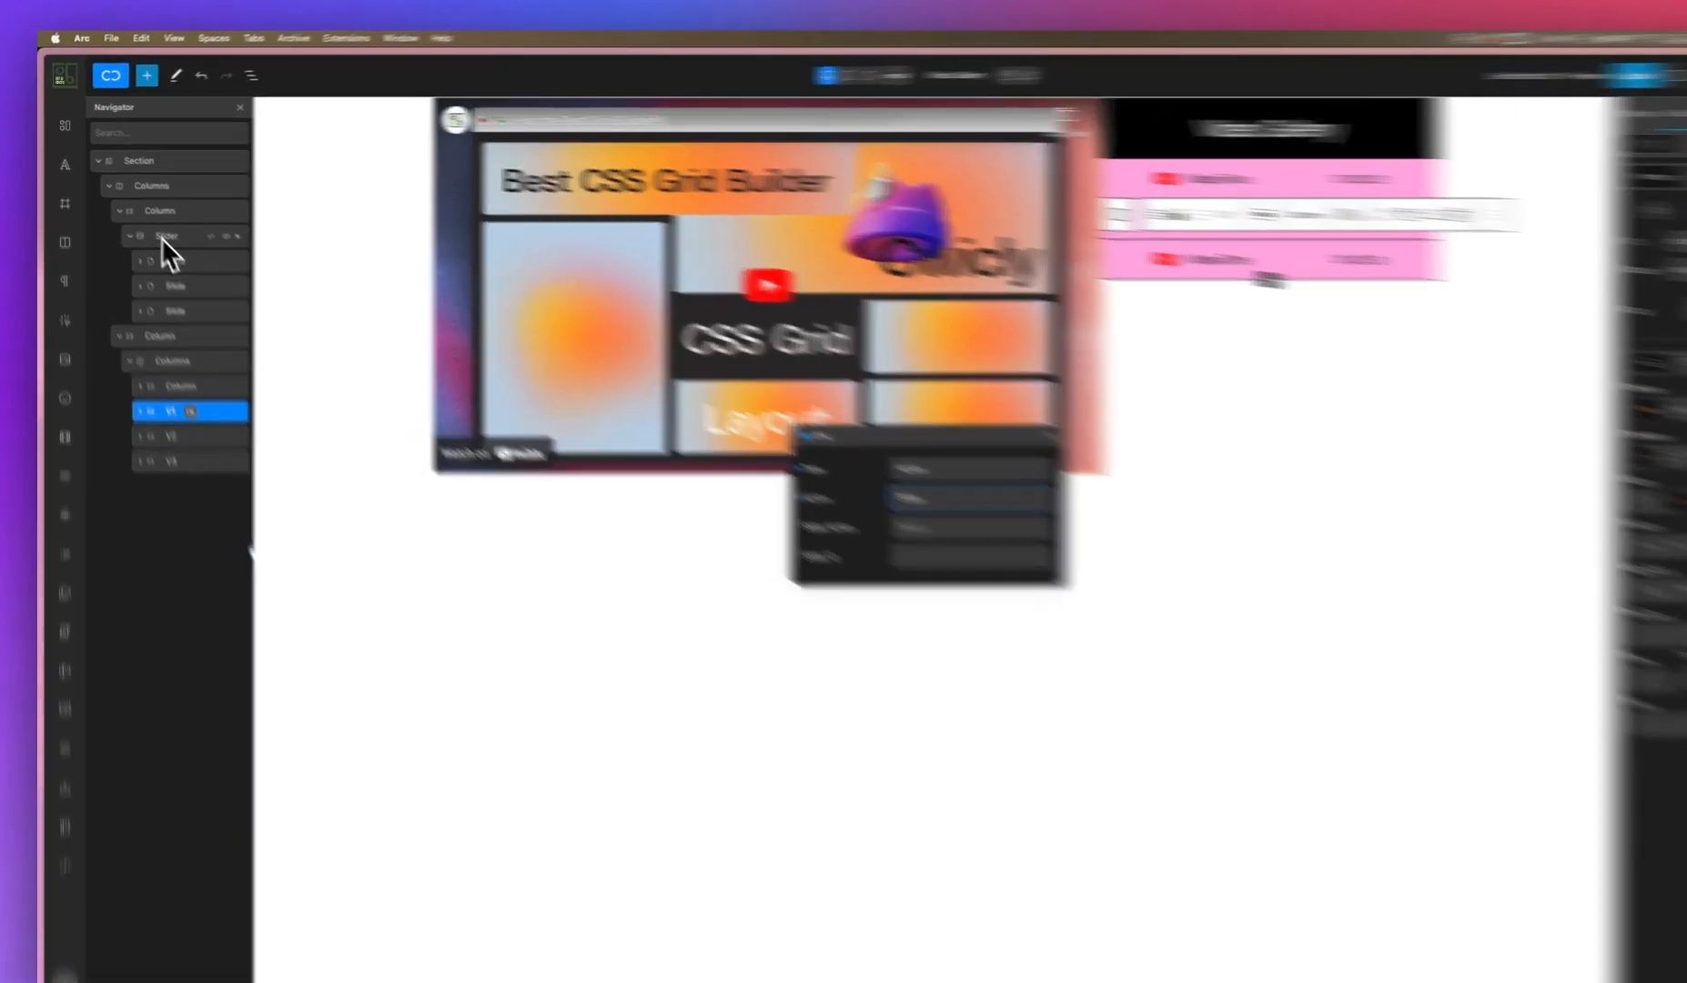
Step: Copy the Slider block's ID into V1's link as slider-cbfc1a6 and set its slider action to Go to Index 1
{"action": "right_click", "coordinate": [151, 228]}
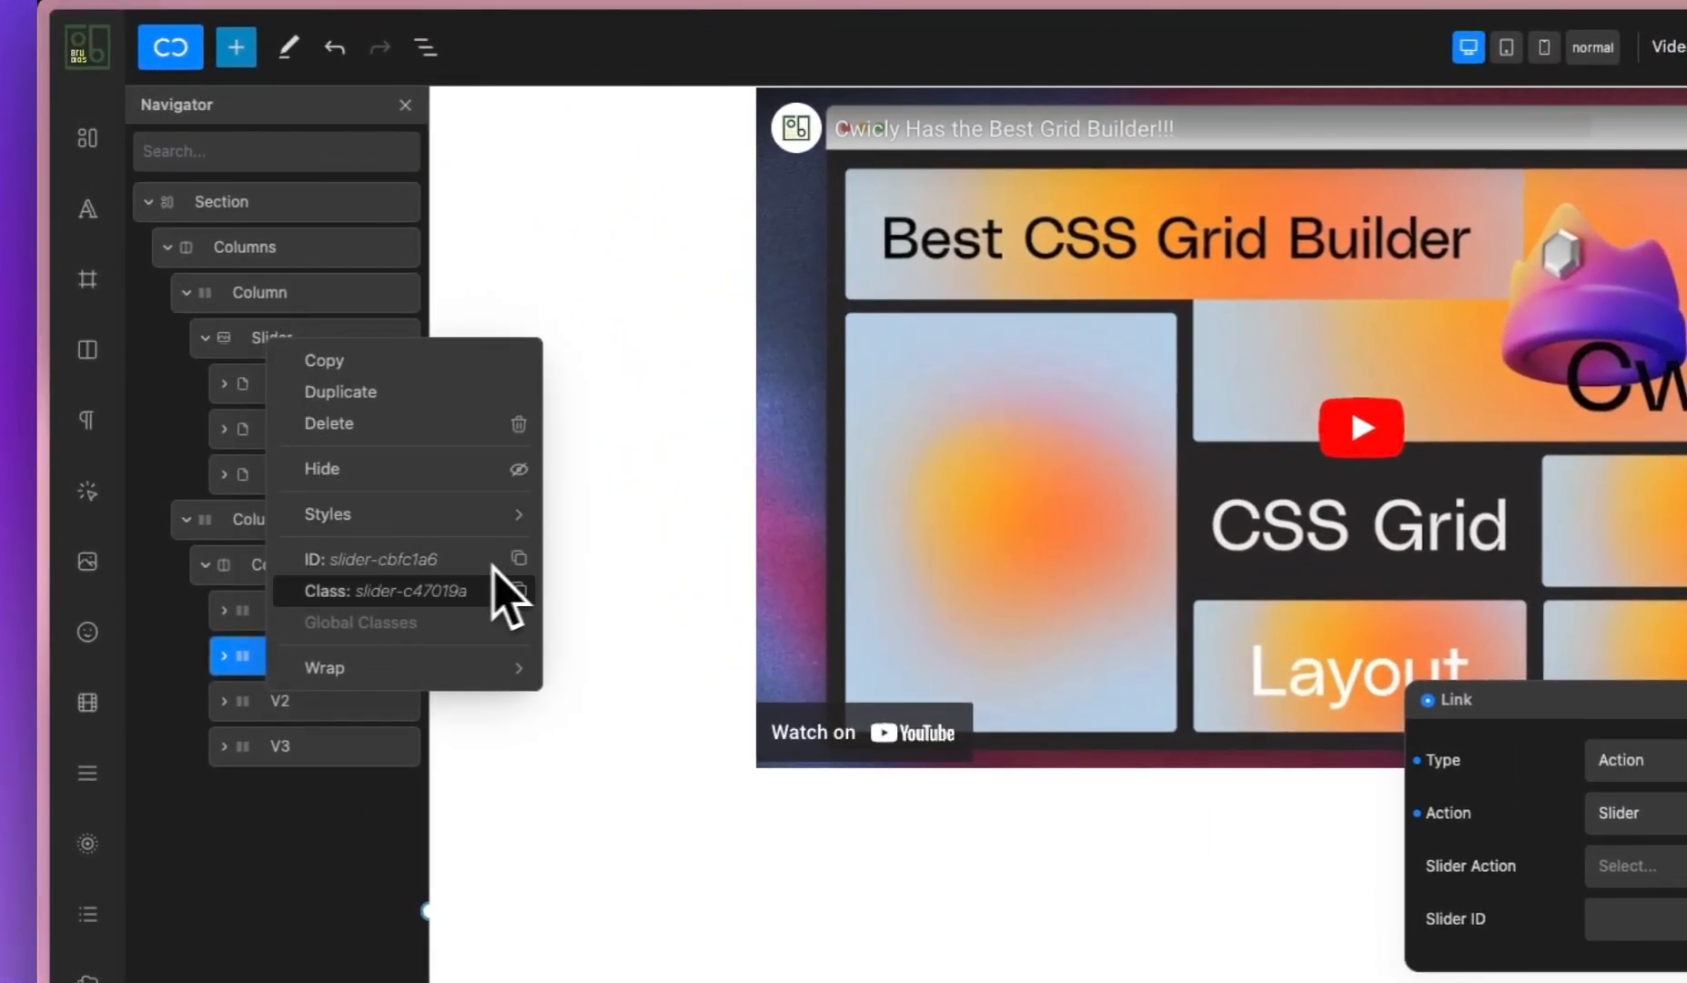
{"action": "left_click", "coordinate": [519, 558]}
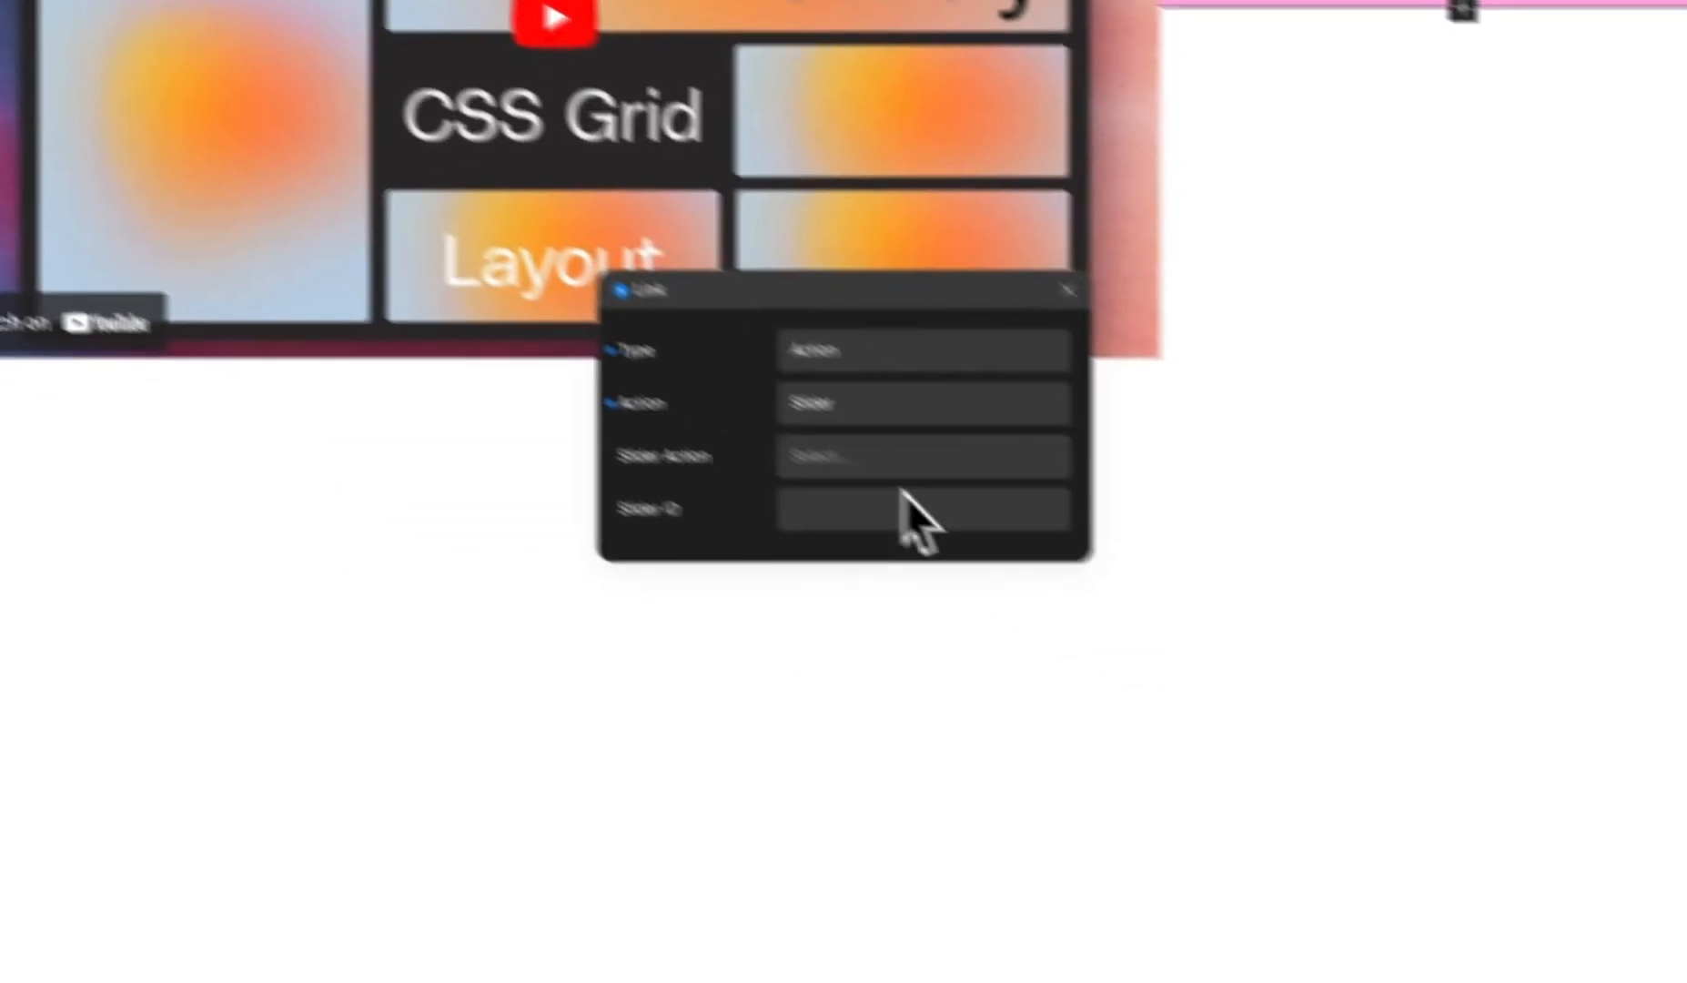
{"action": "left_click", "coordinate": [862, 462]}
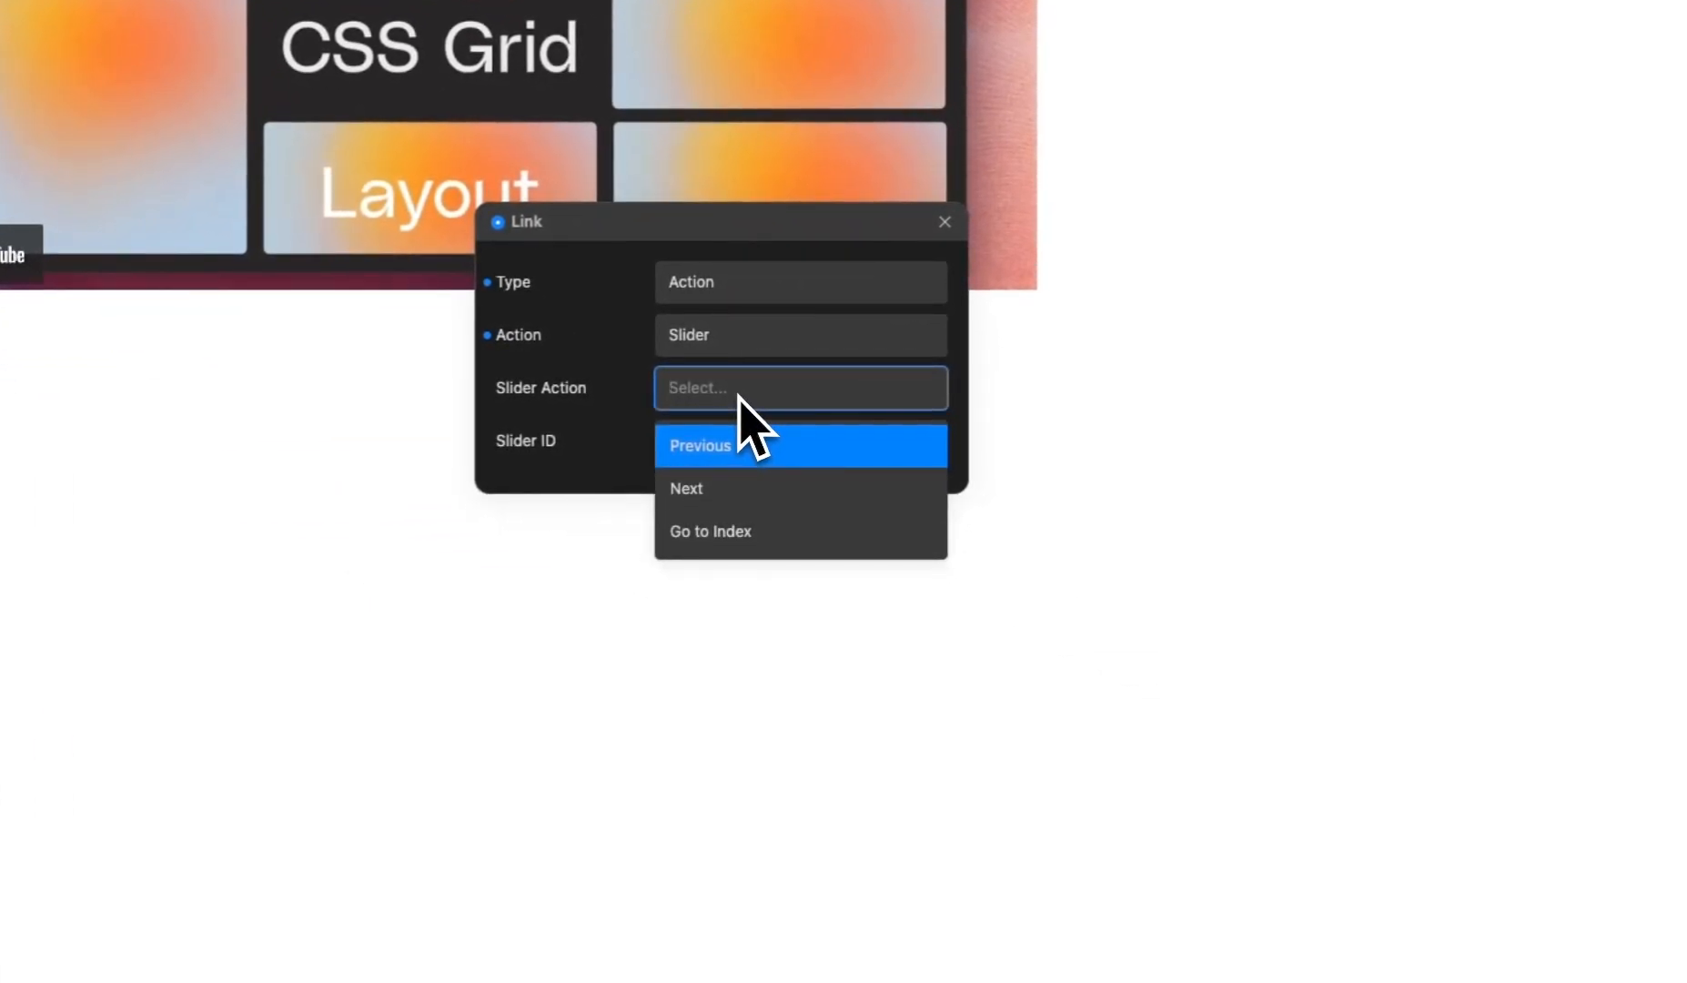
{"action": "left_click", "coordinate": [742, 527]}
{"action": "left_click", "coordinate": [729, 445]}
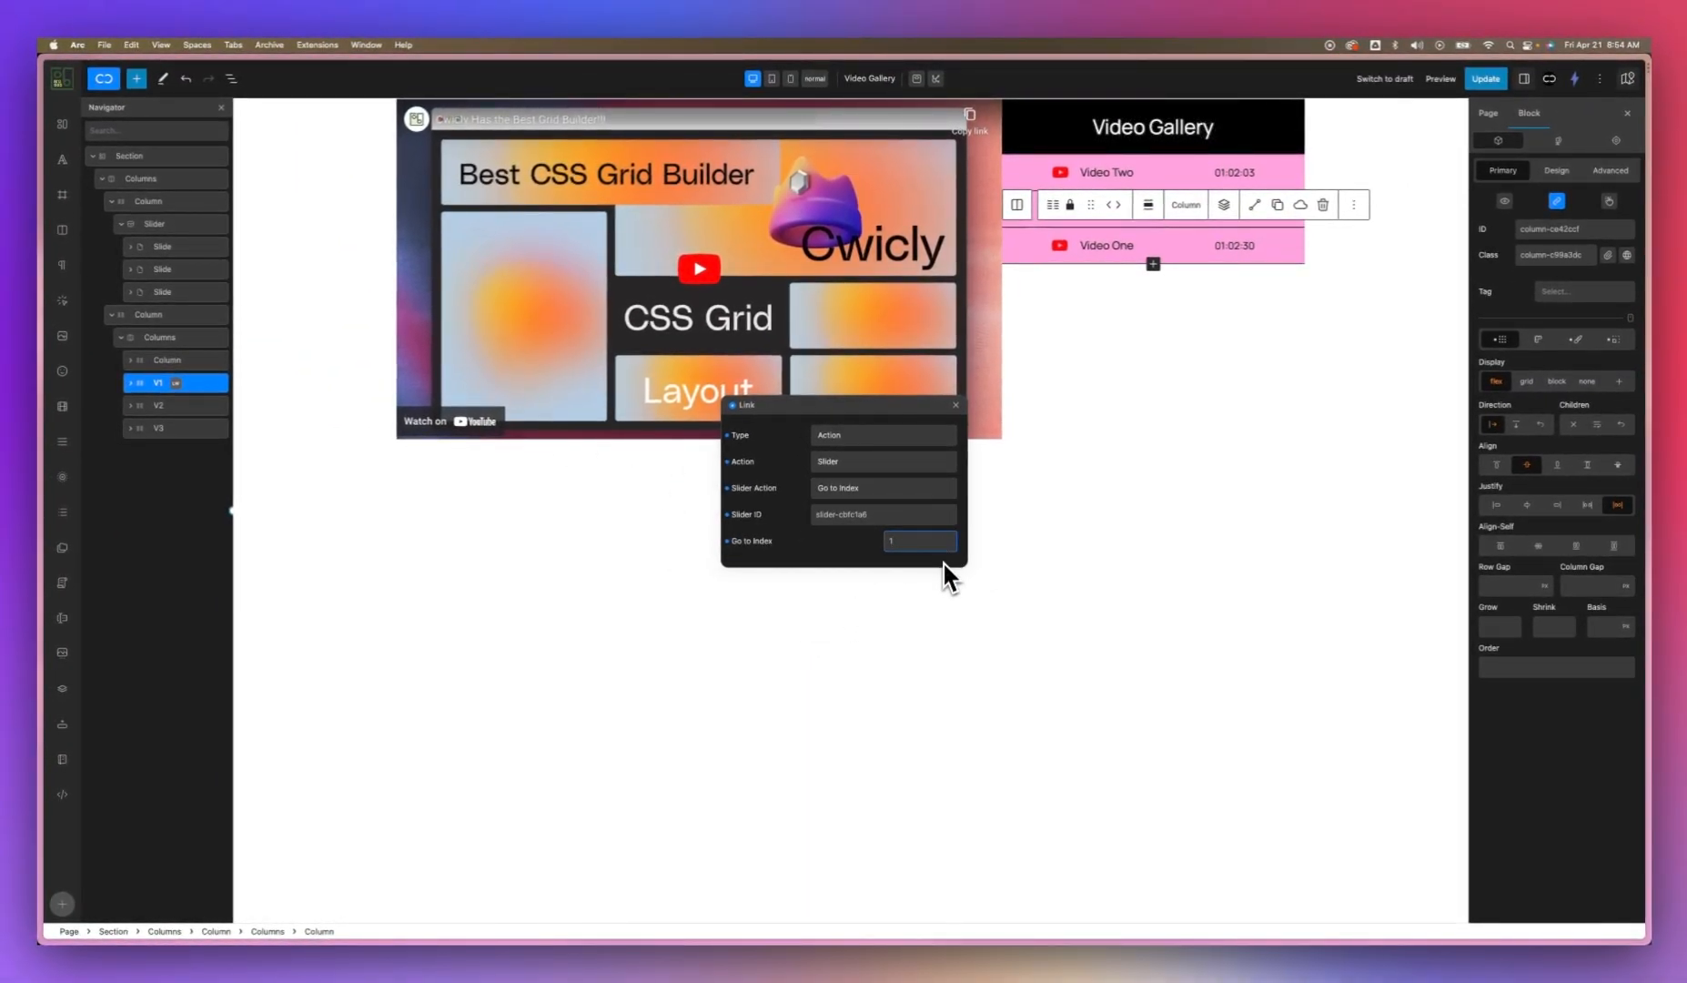
{"action": "left_click", "coordinate": [957, 406]}
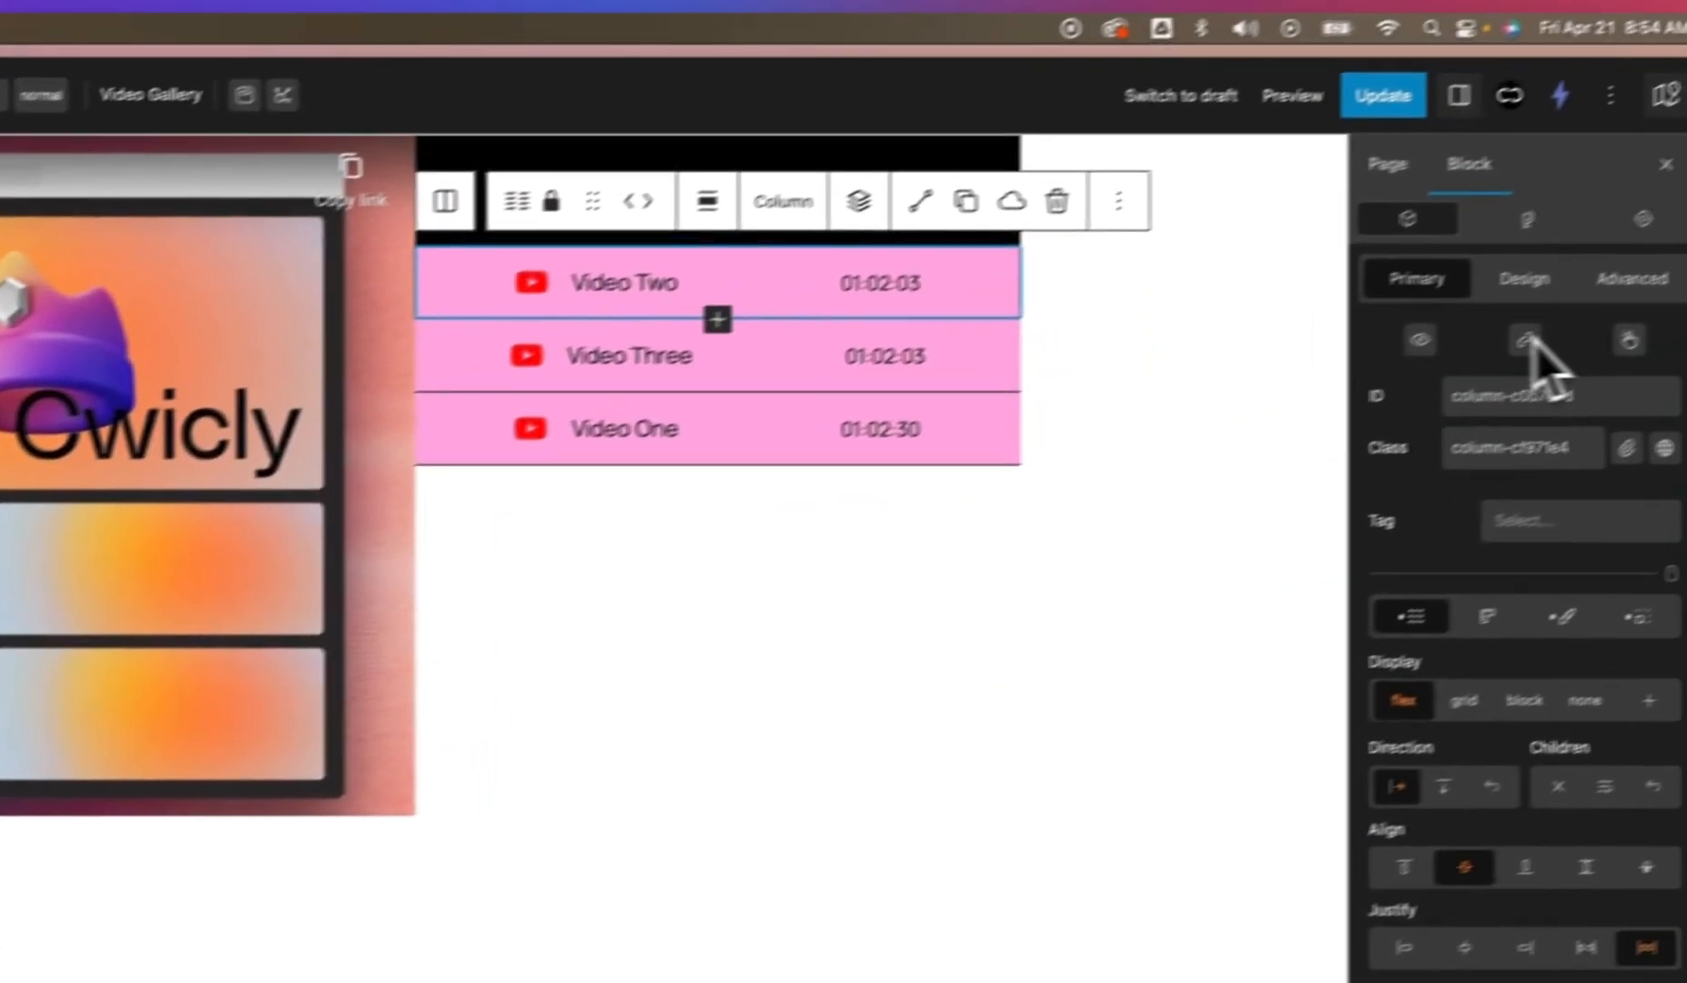
Step: Link the V2 column with a Slider action that uses Go to Index 2 on slider ID slider-cbfc1a6
{"action": "left_click", "coordinate": [1532, 341]}
{"action": "left_click", "coordinate": [599, 504]}
{"action": "left_click", "coordinate": [600, 589]}
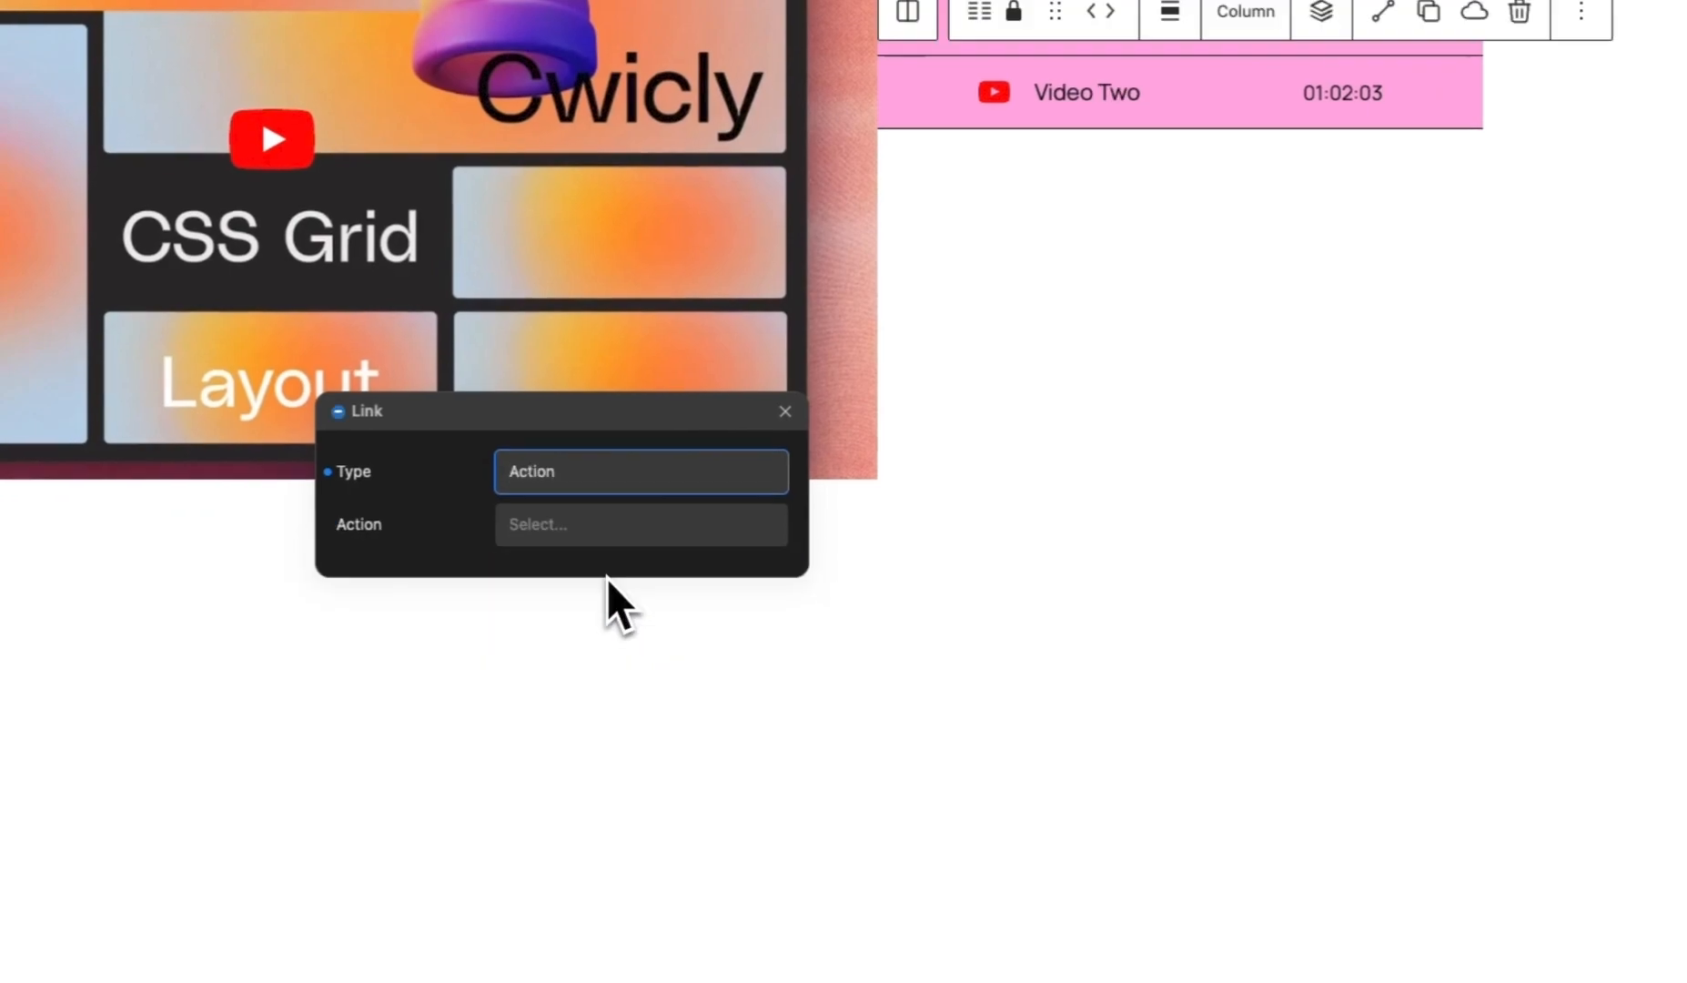
{"action": "left_click", "coordinate": [559, 553]}
{"action": "left_click", "coordinate": [548, 772]}
{"action": "left_click", "coordinate": [557, 577]}
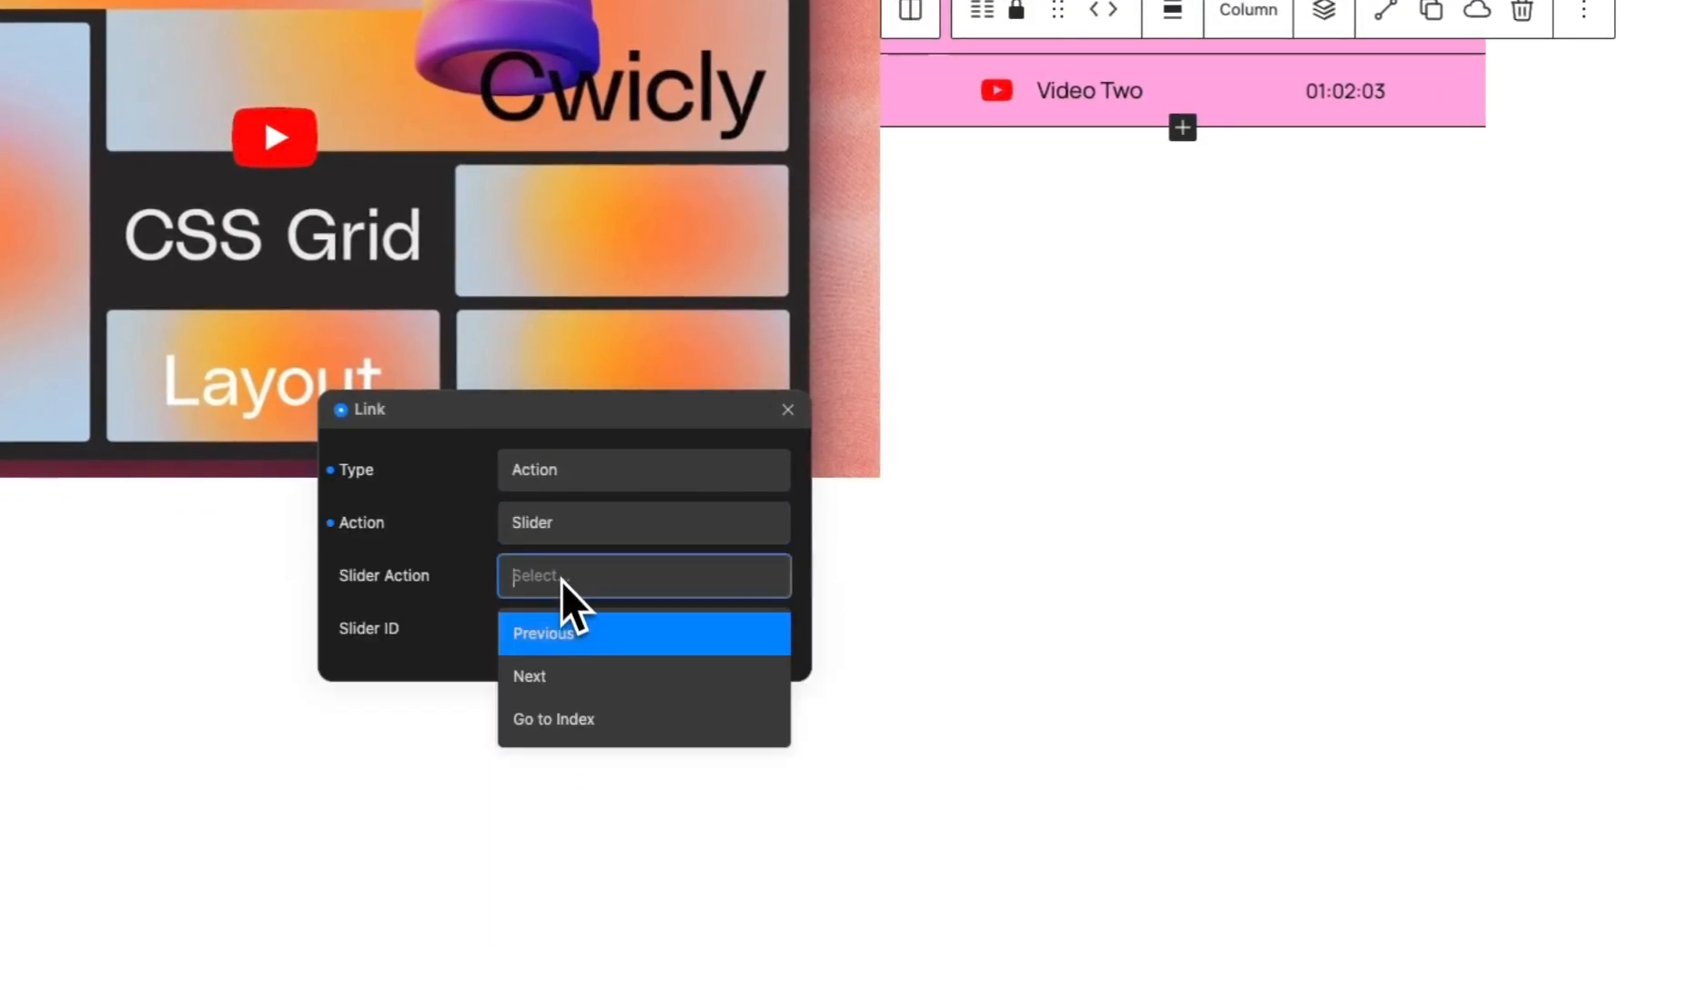
{"action": "left_click", "coordinate": [582, 723]}
{"action": "left_click", "coordinate": [573, 641]}
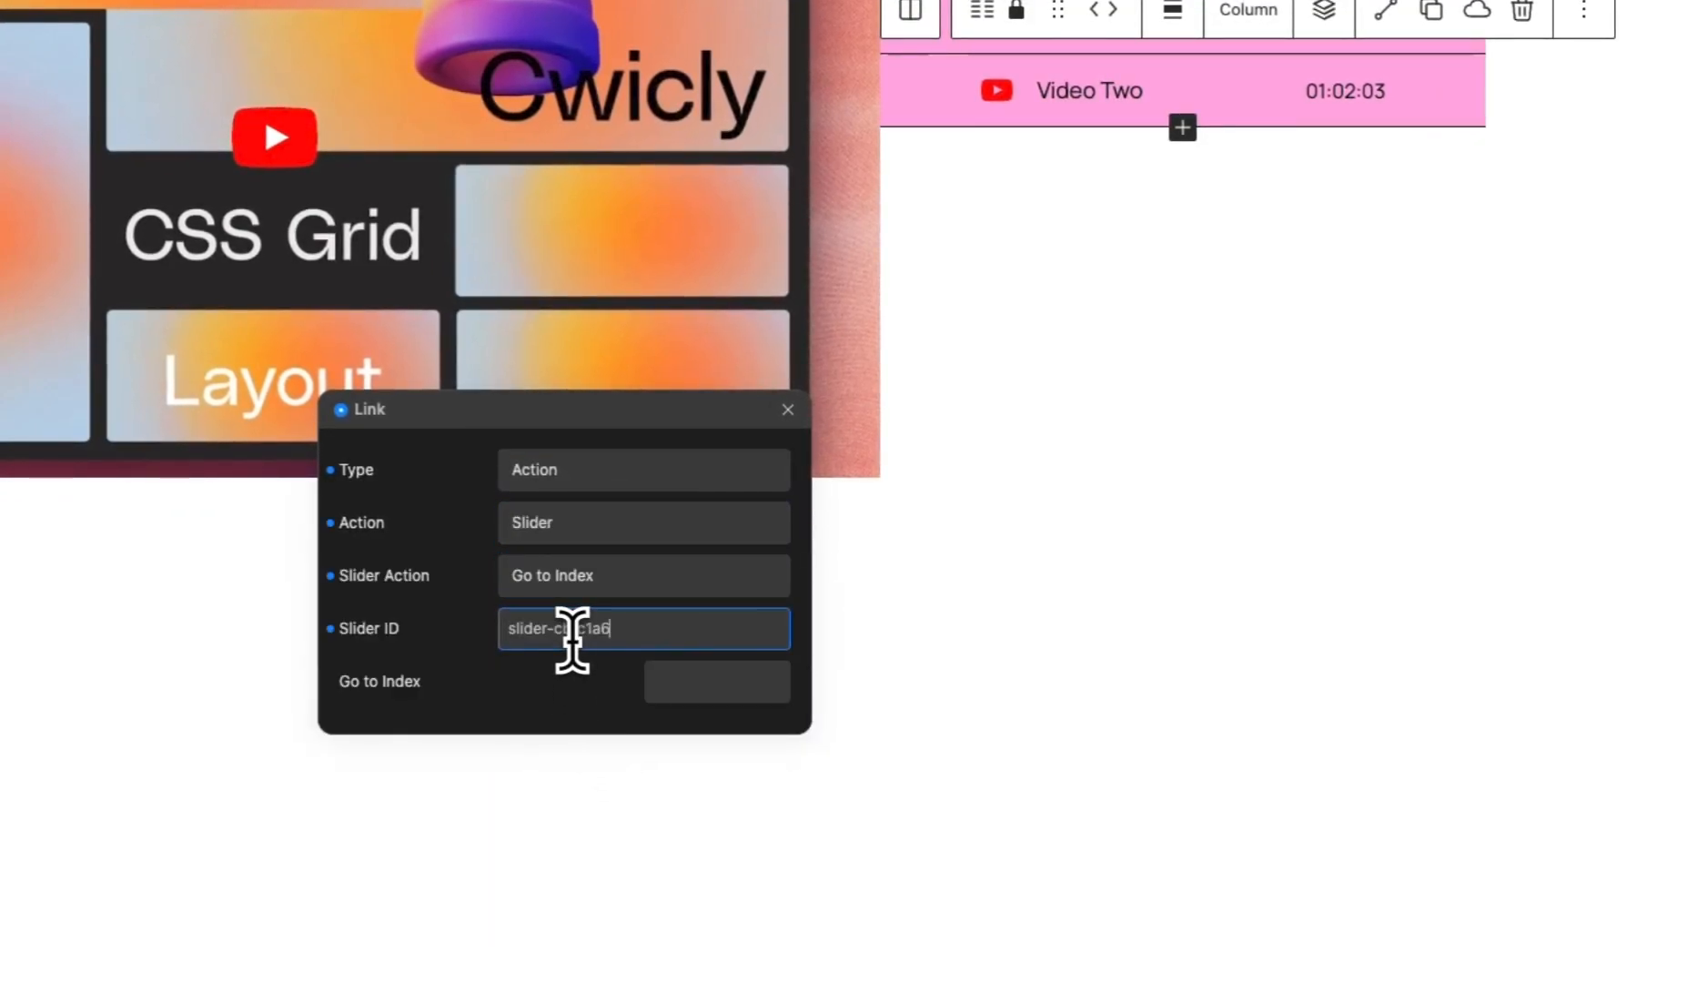
{"action": "left_click", "coordinate": [687, 684]}
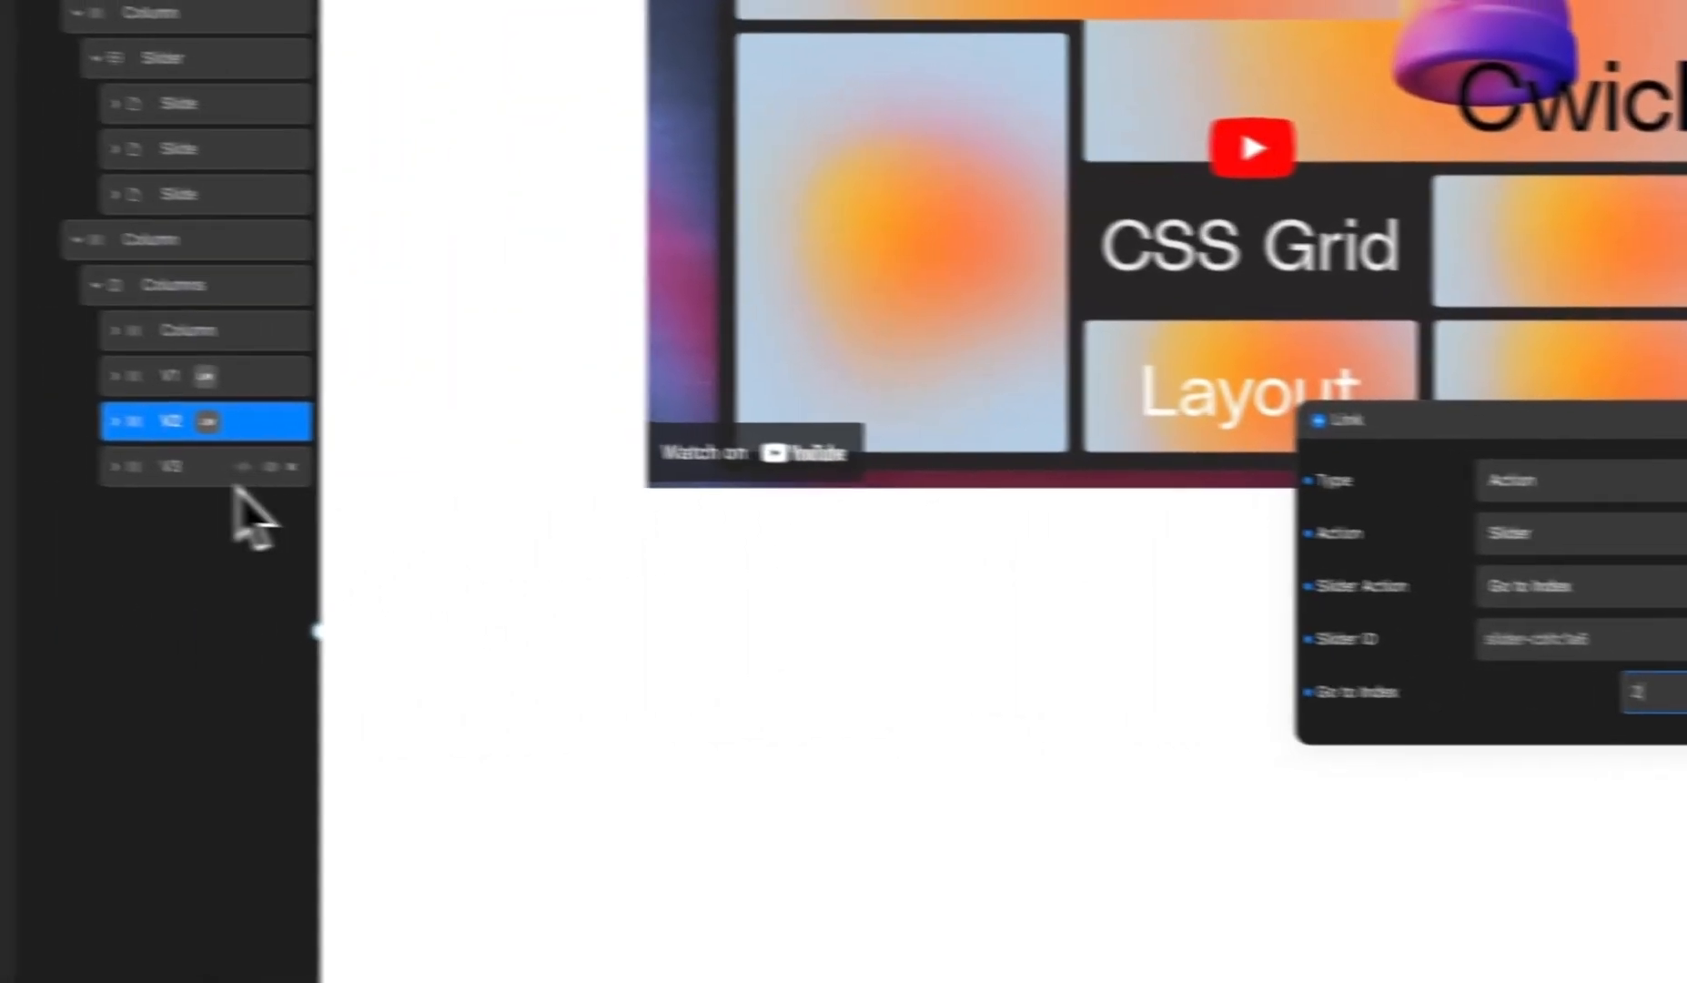
Step: Link the V3 column with a Slider action that uses Go to Index on slider ID slider-cbfc1a6
{"action": "left_click", "coordinate": [293, 479]}
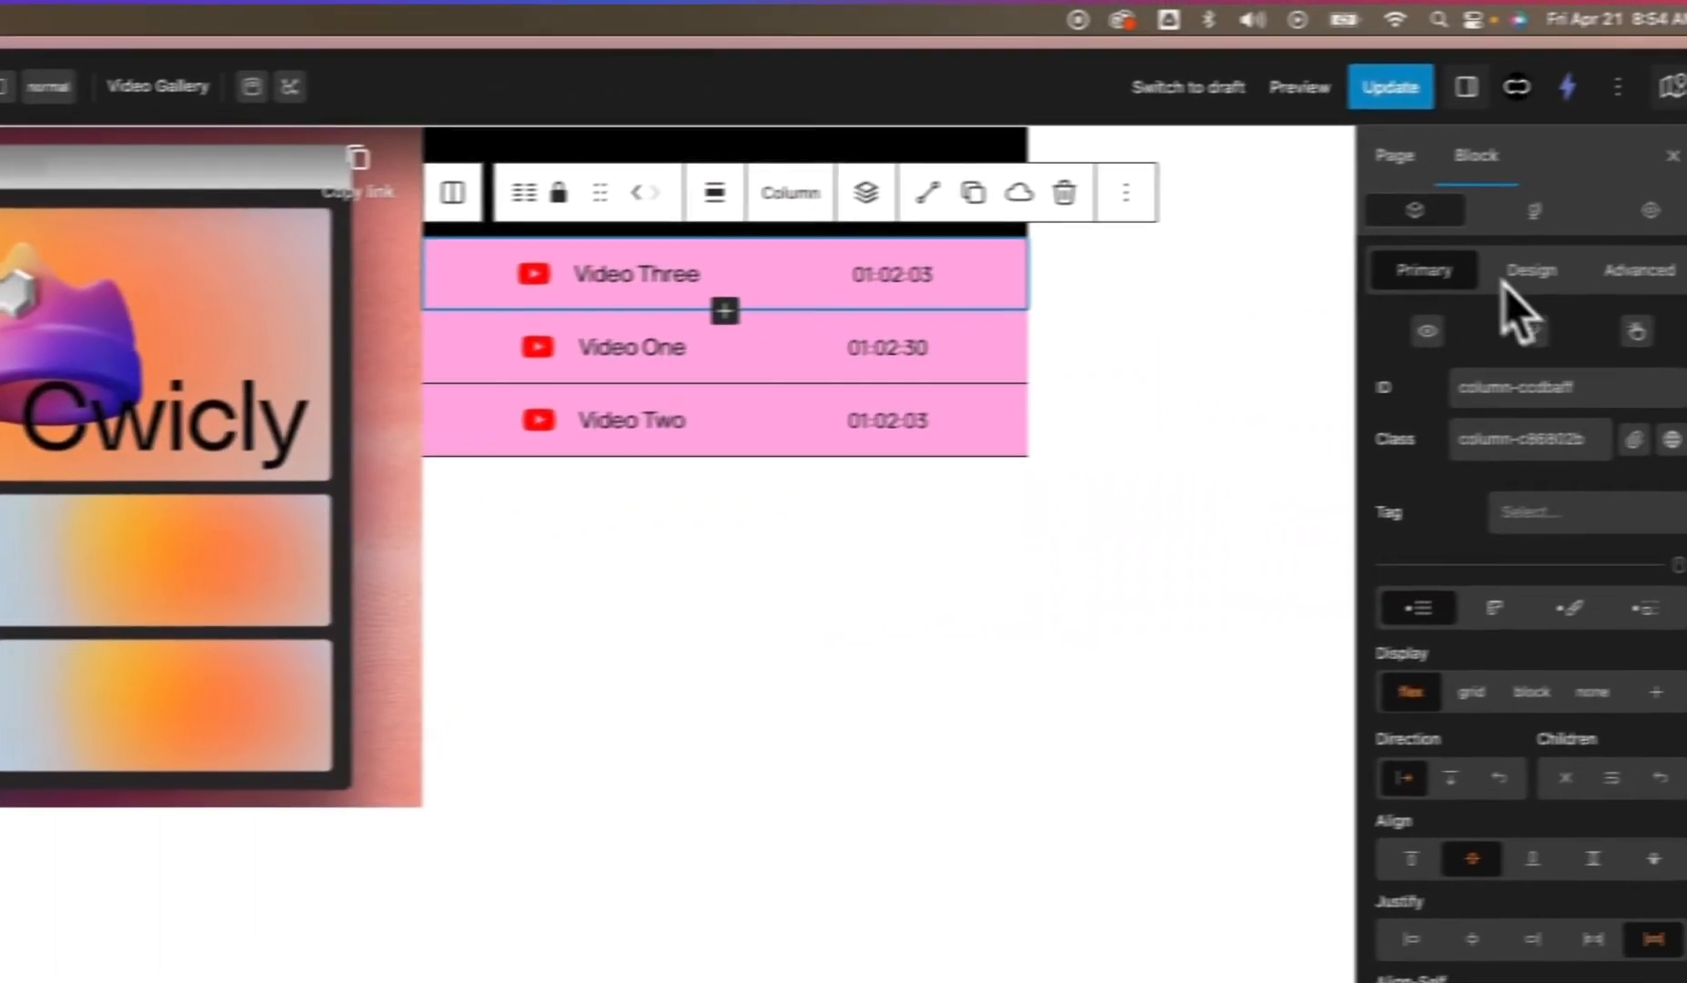
{"action": "left_click", "coordinate": [1468, 346]}
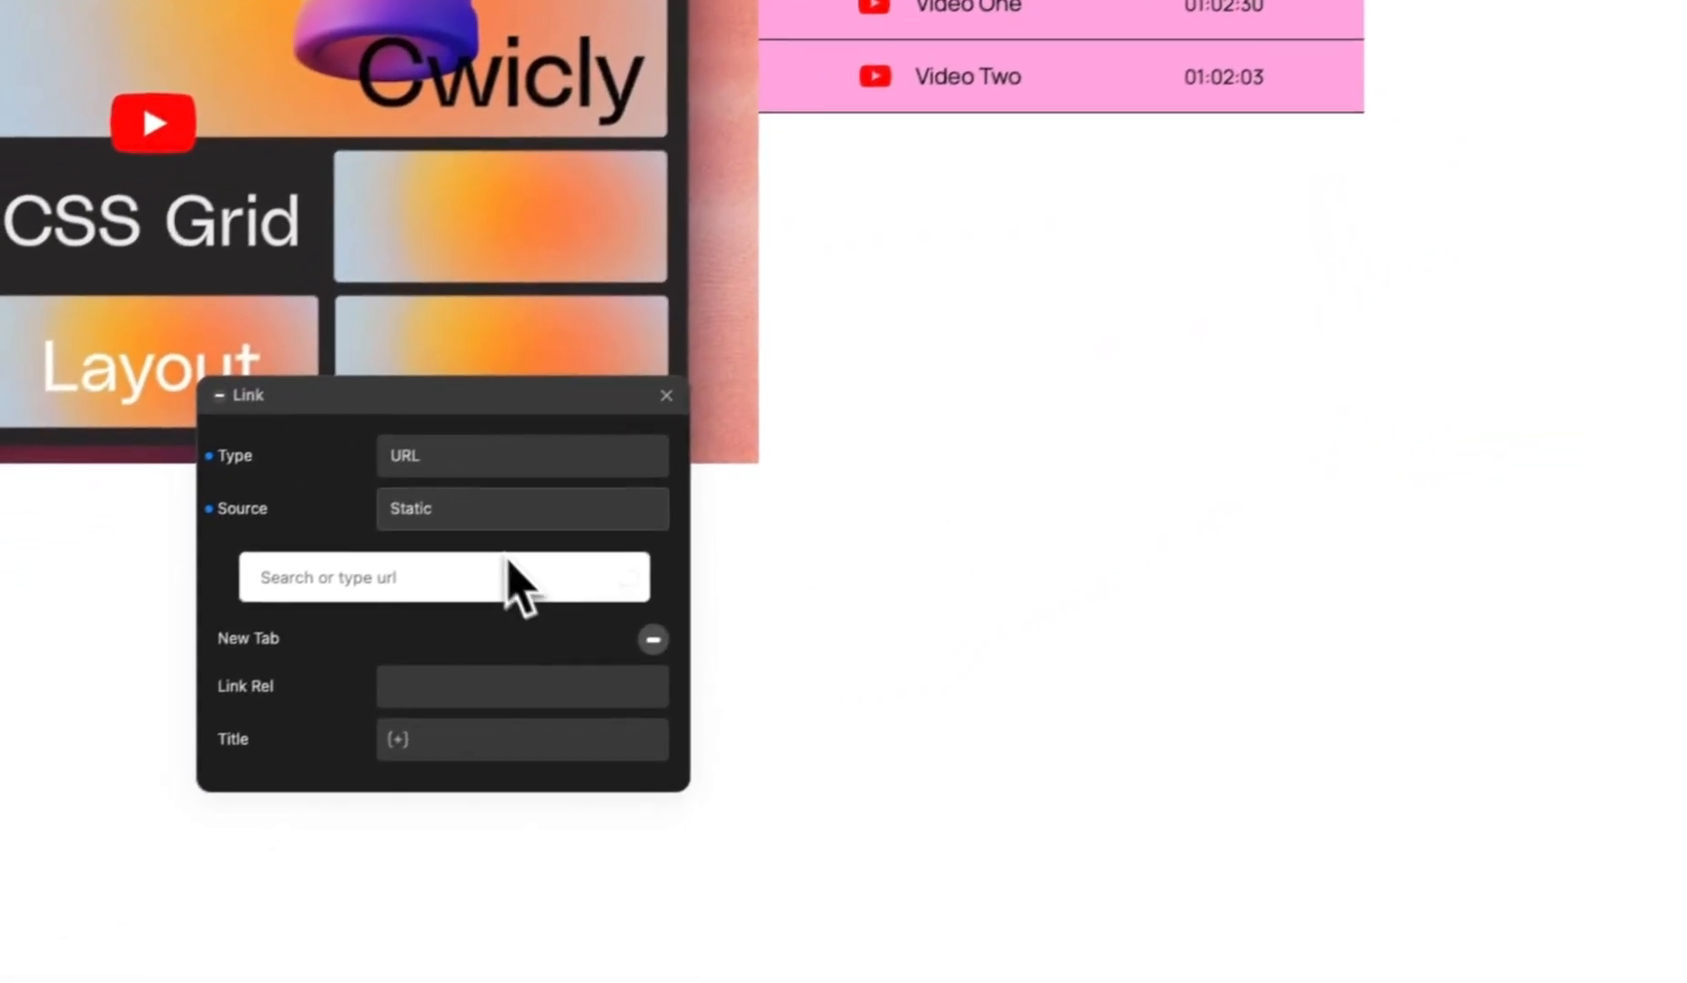
{"action": "left_click", "coordinate": [466, 468]}
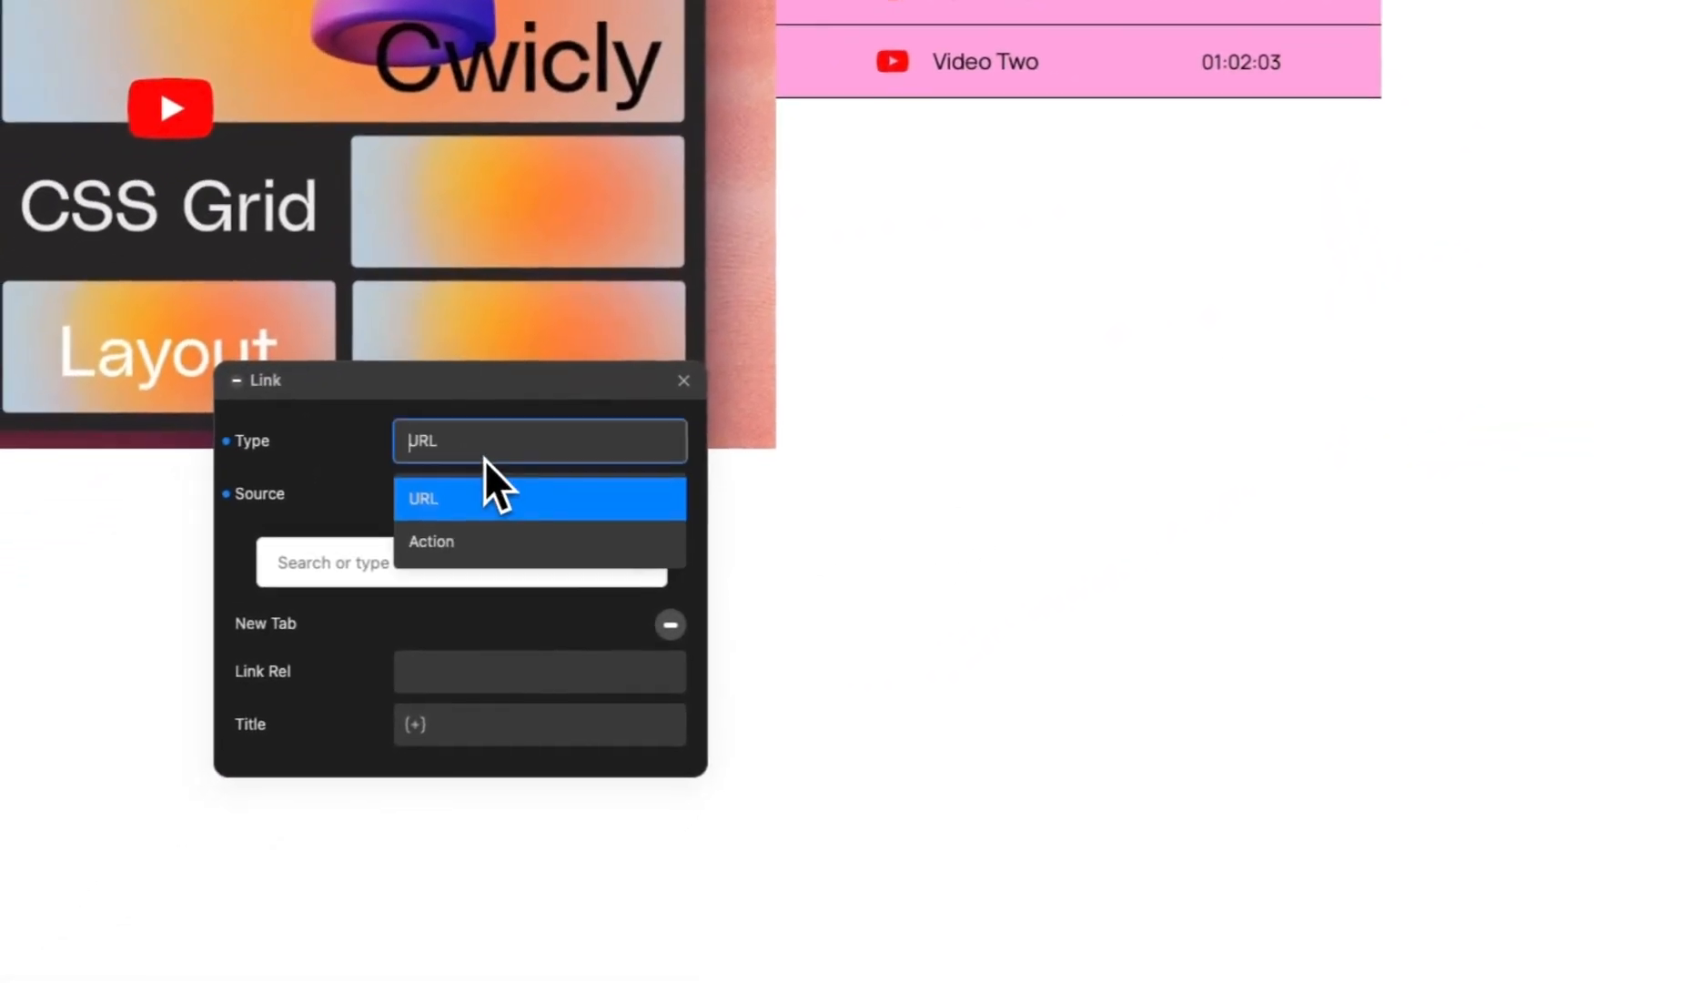
{"action": "left_click", "coordinate": [462, 550]}
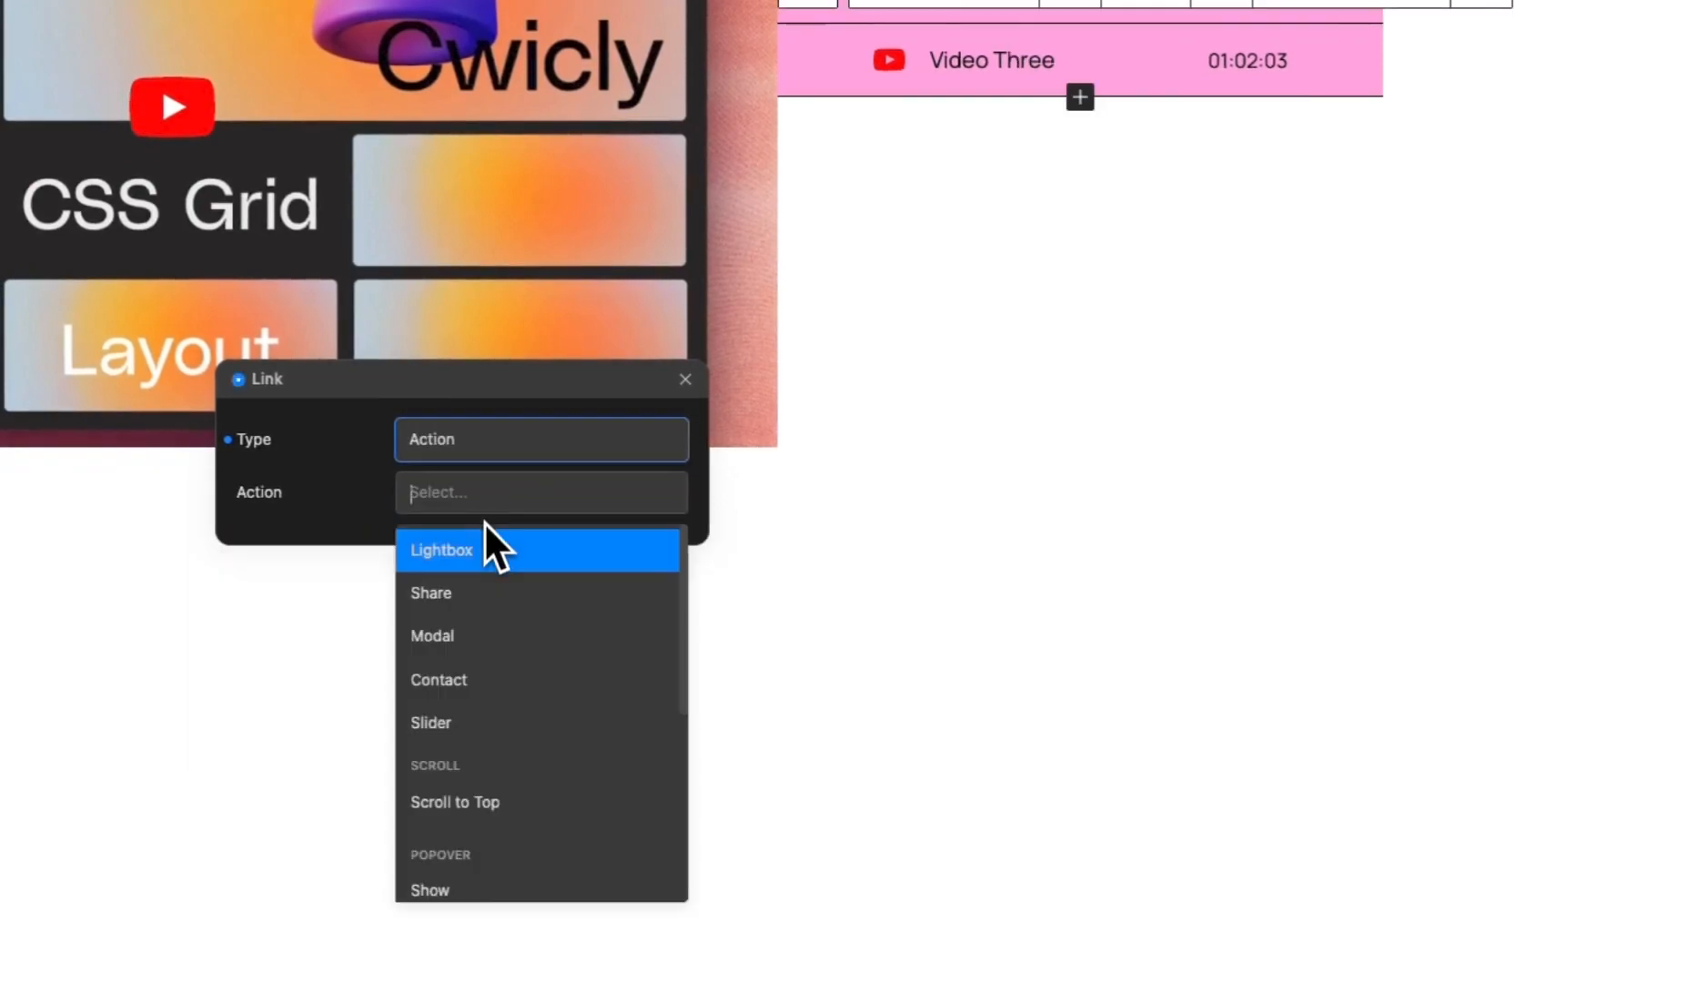
{"action": "left_click", "coordinate": [482, 724]}
{"action": "left_click", "coordinate": [488, 688]}
{"action": "left_click", "coordinate": [452, 601]}
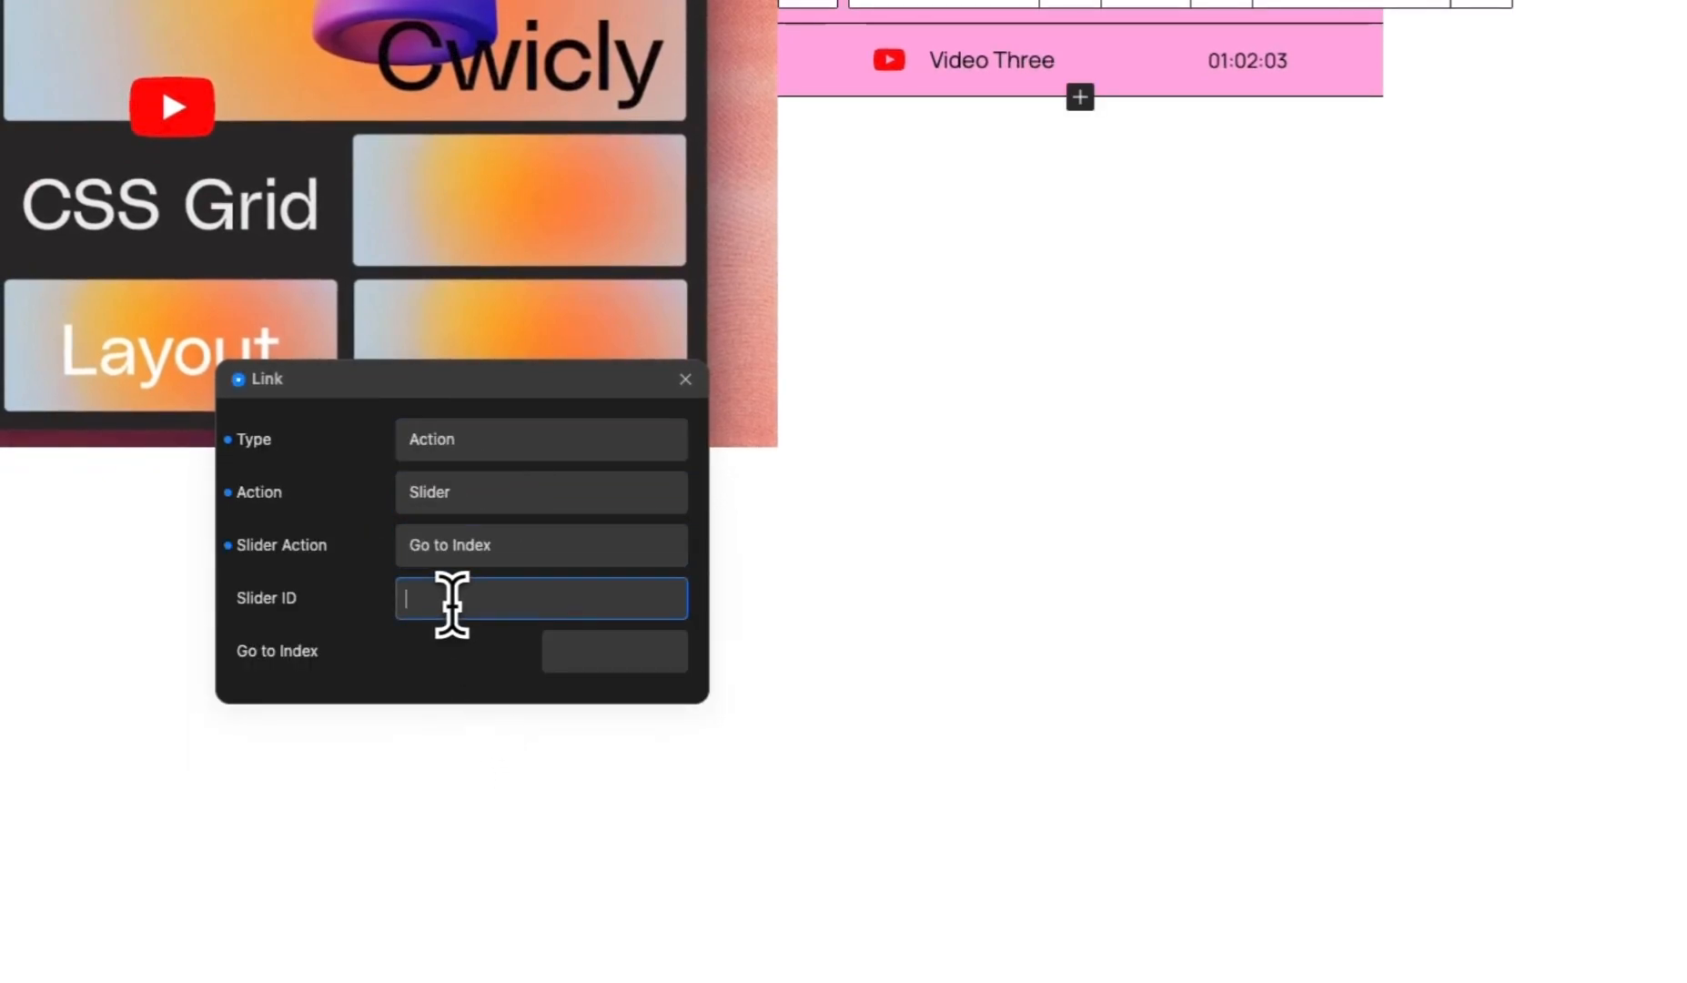
{"action": "left_click", "coordinate": [585, 651]}
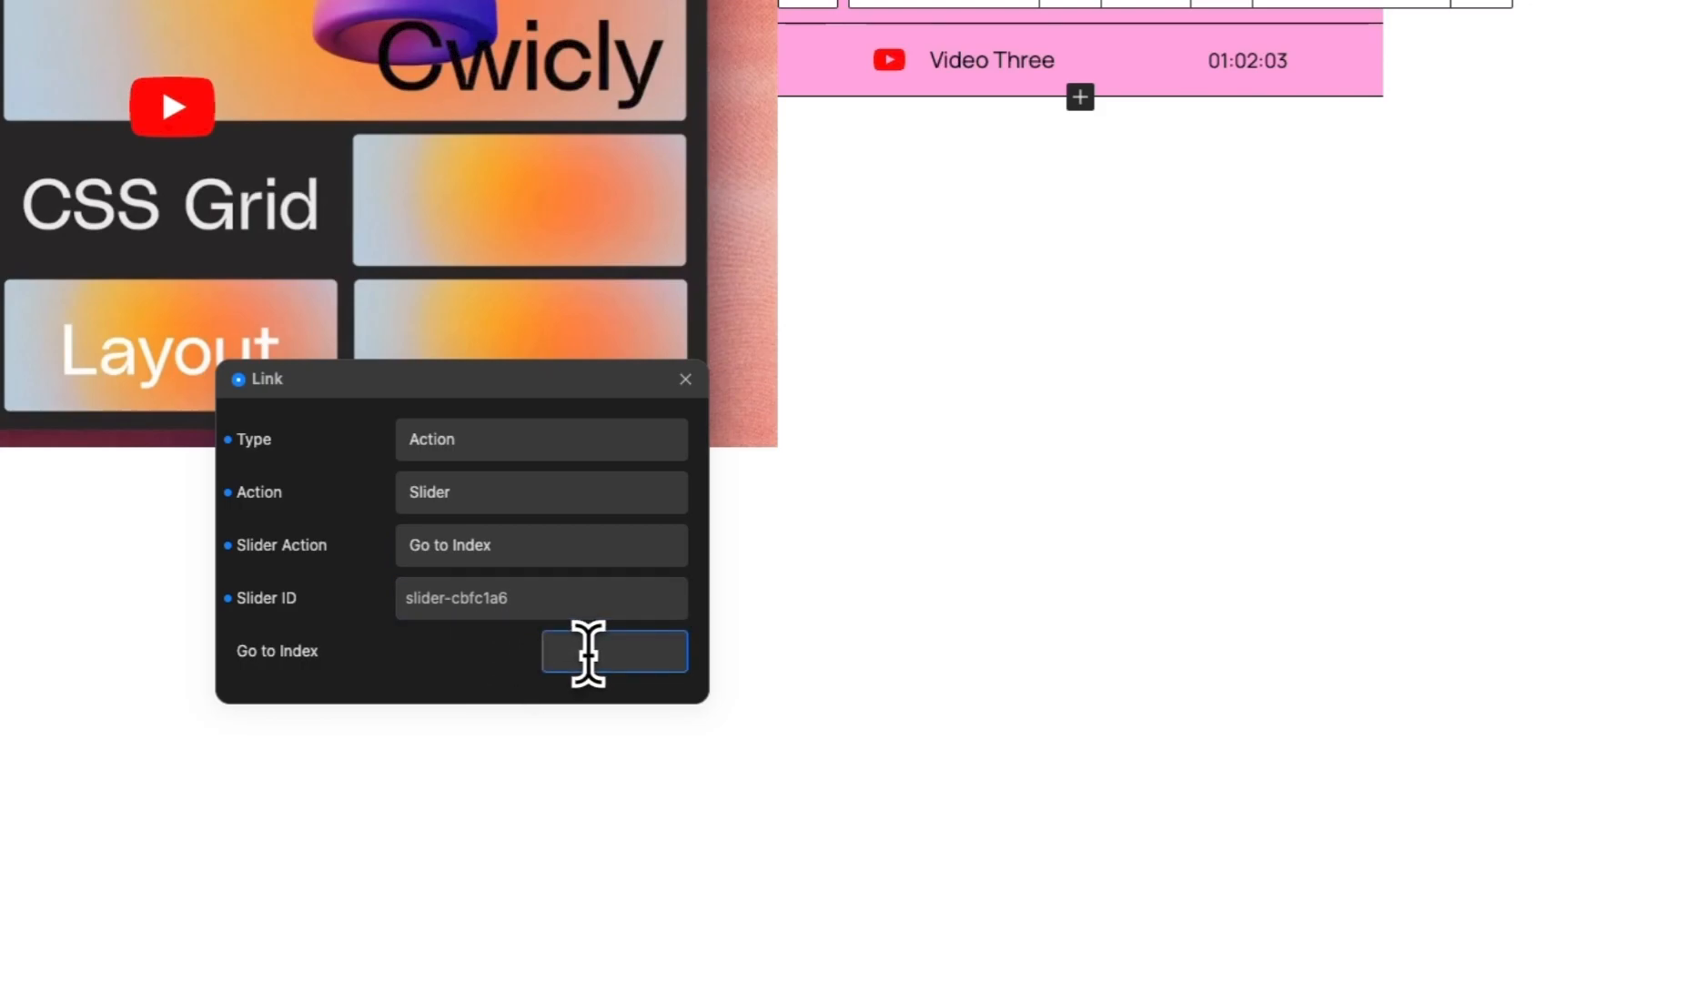